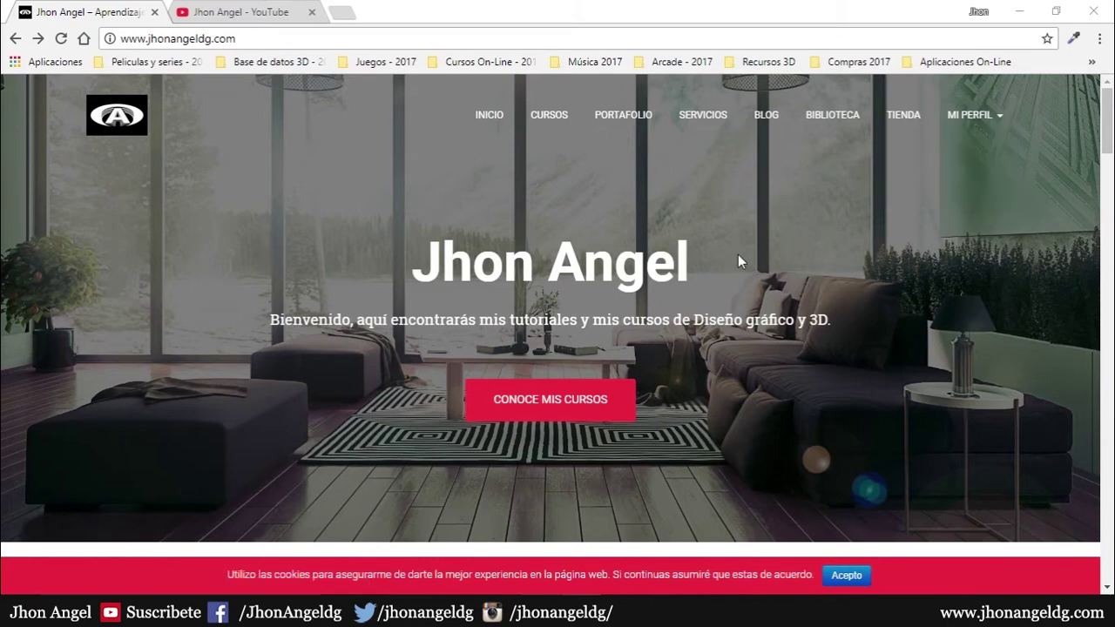
- Subscribe to the channel and save 'Enviarme todas las notificaciones' in its bell settings
click(248, 10)
click(1003, 296)
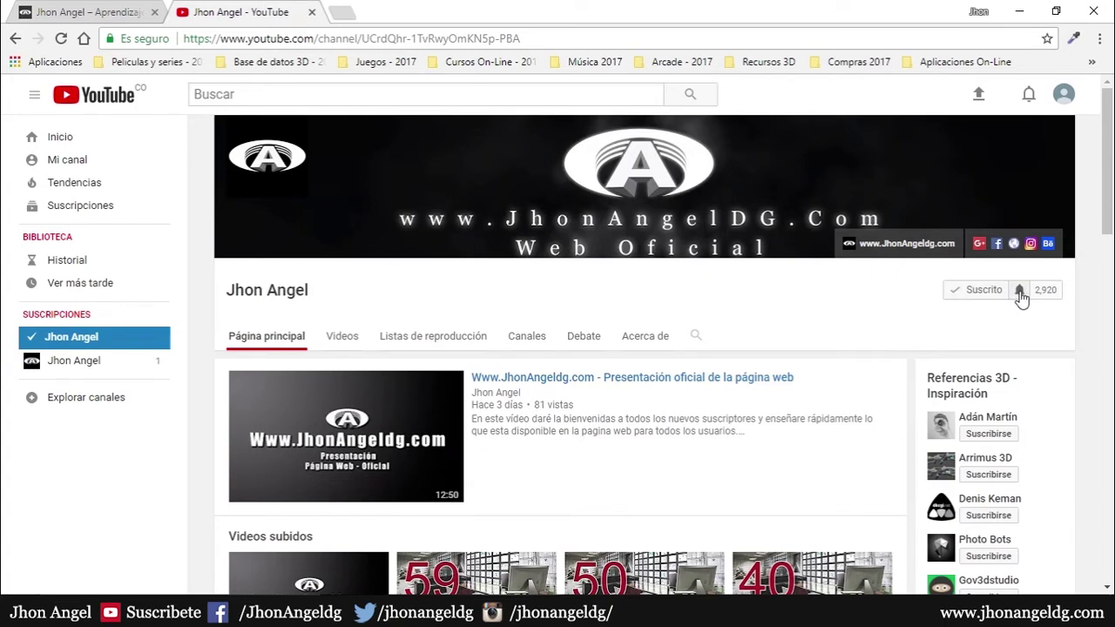
click(1019, 291)
click(431, 293)
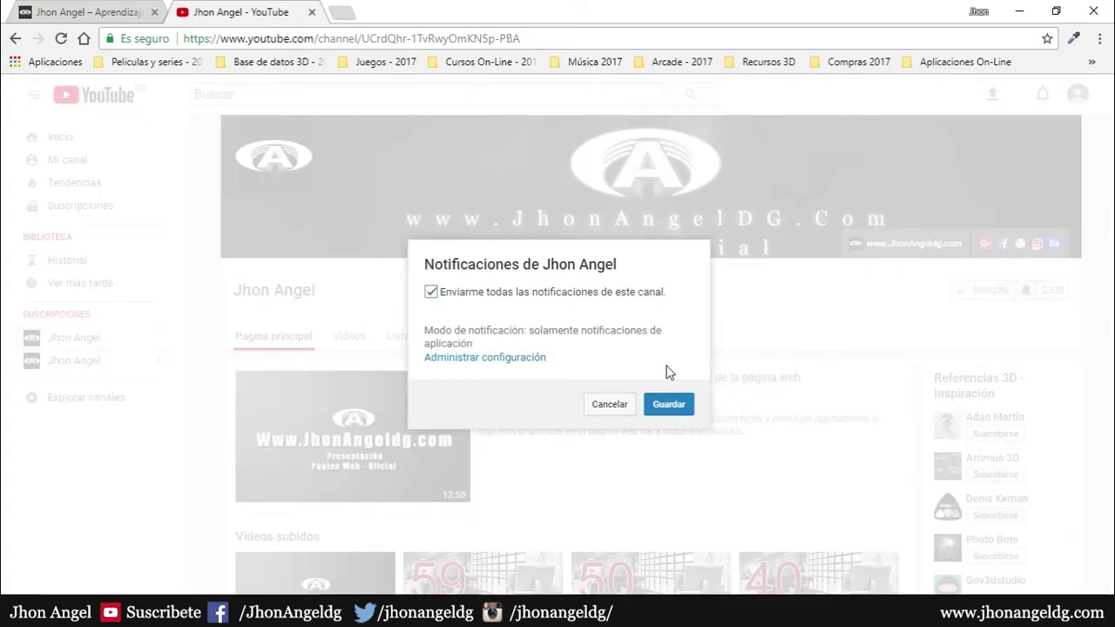
click(669, 406)
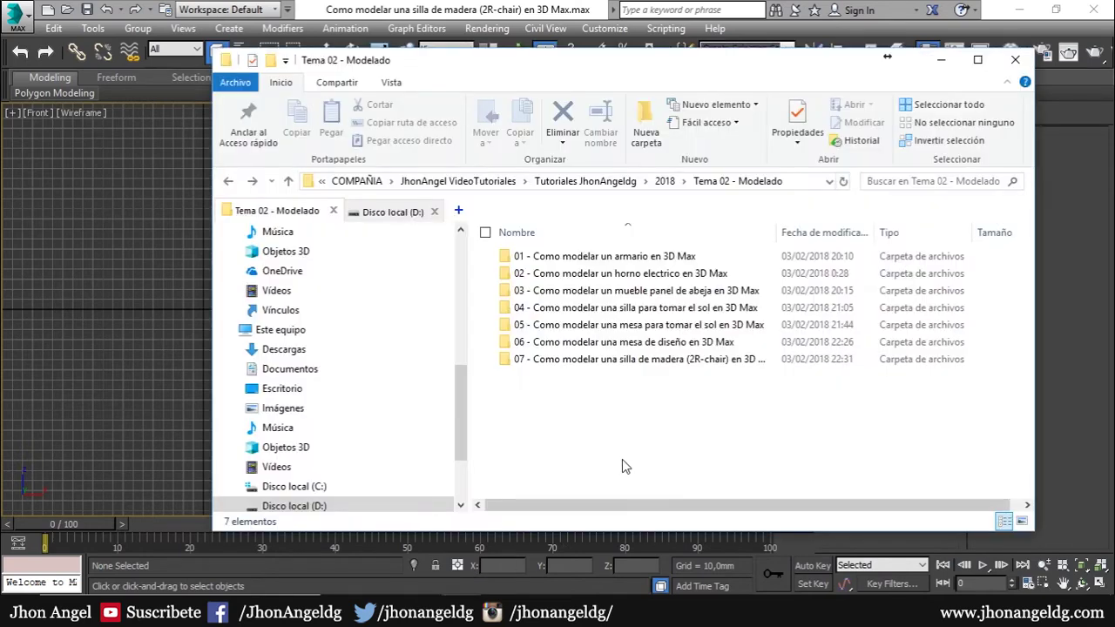
- Open the 07 chair folder's first photo in Picasa and page forward to the descripcion-EETT sheet
double_click(622, 364)
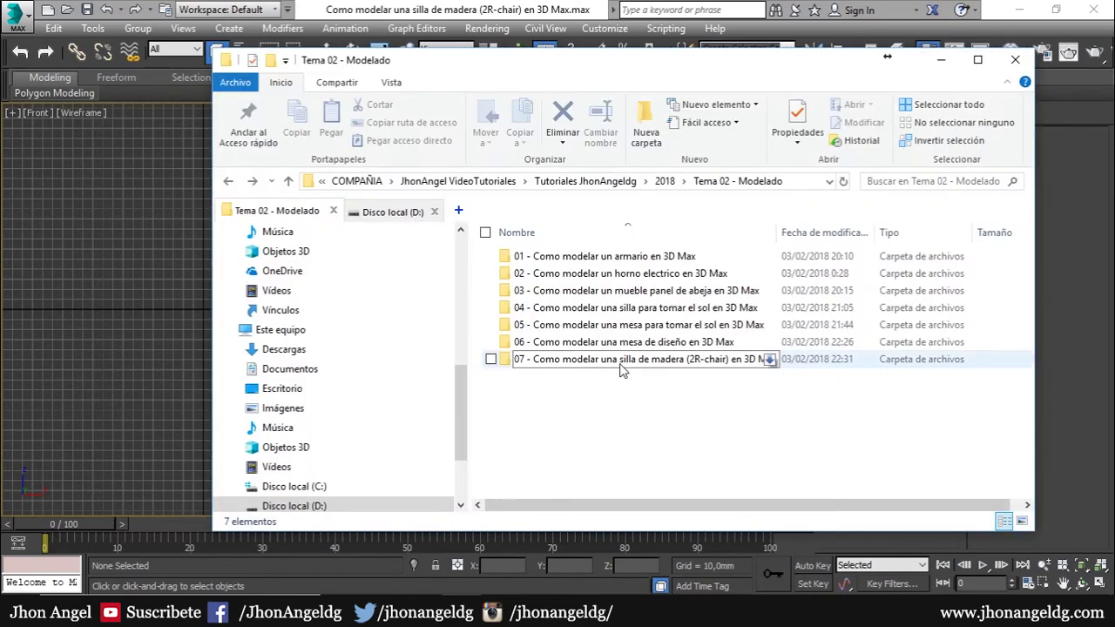
double_click(526, 312)
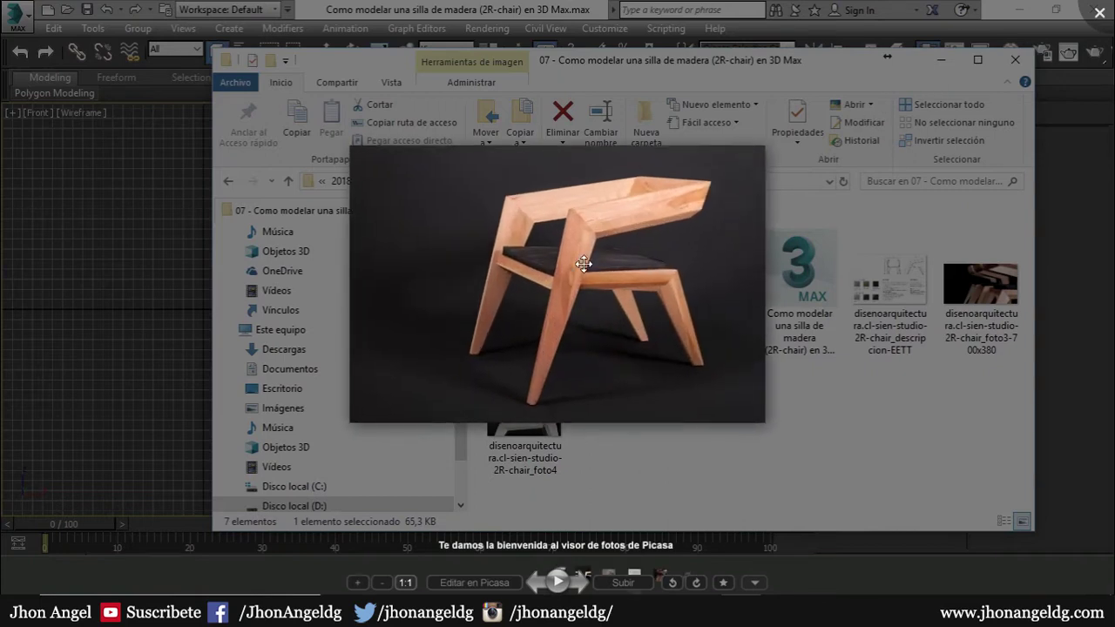
key(Right)
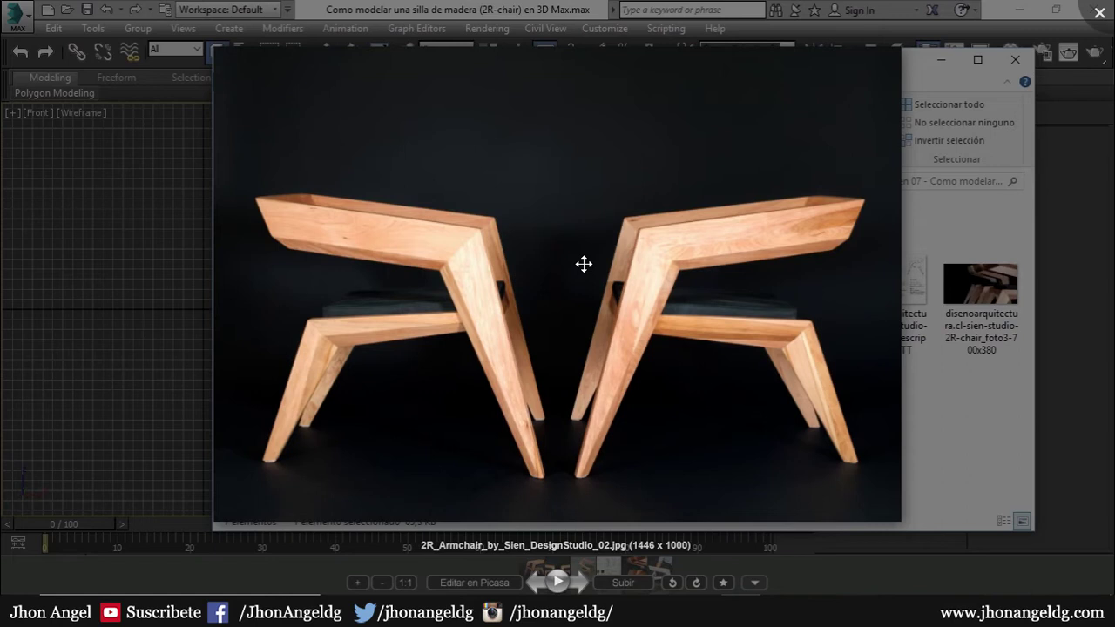
key(Right)
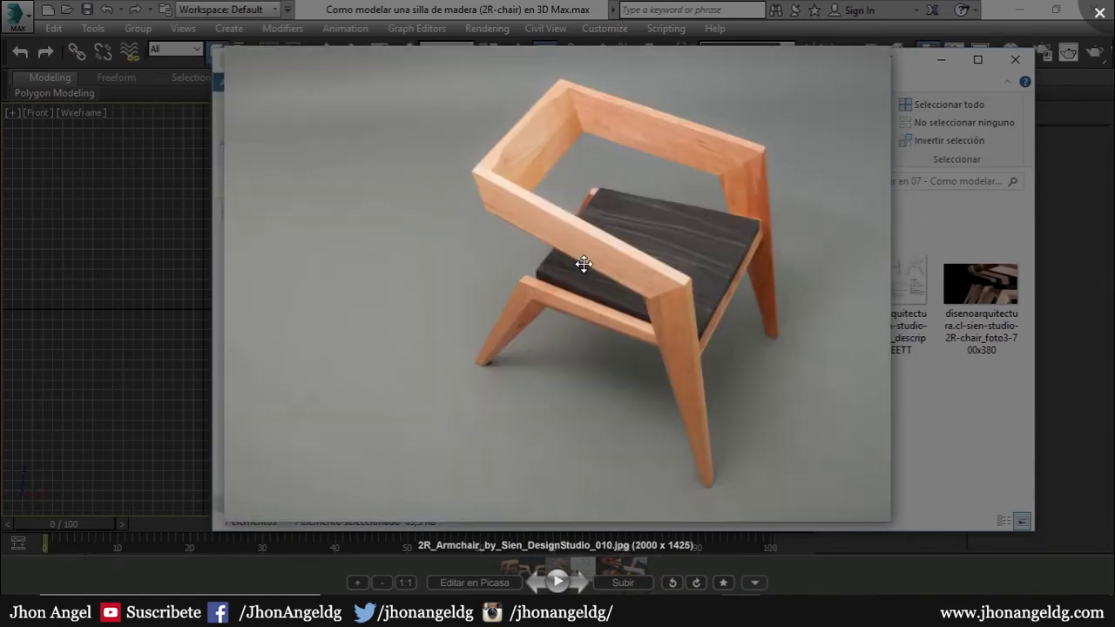
key(Right)
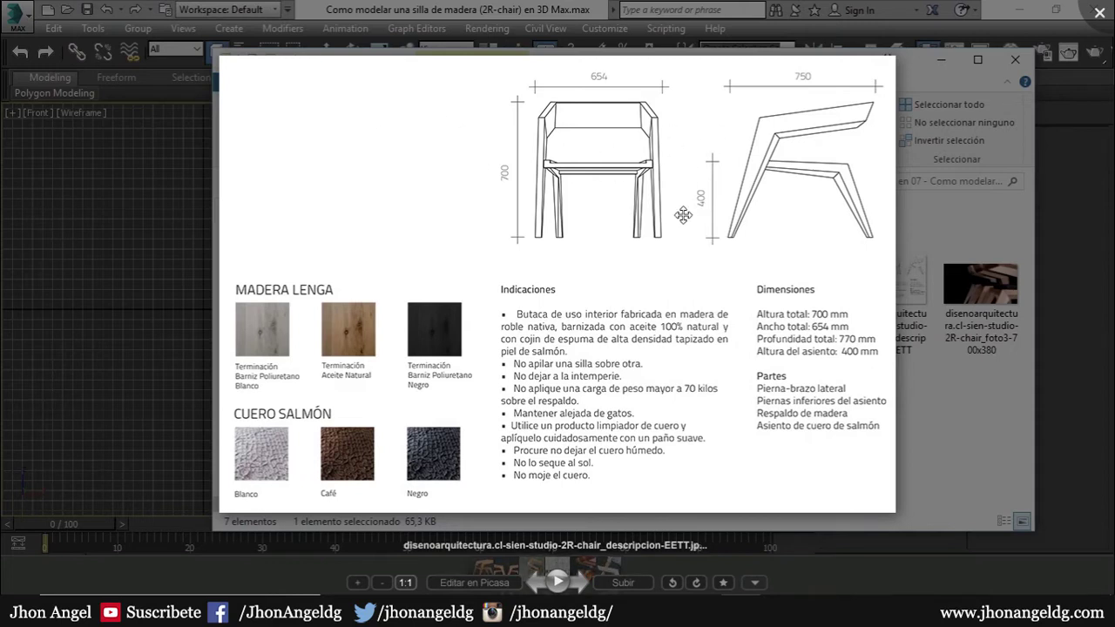
- Exit full screen and position the spec sheet viewer window over the scene
click(1079, 407)
click(962, 129)
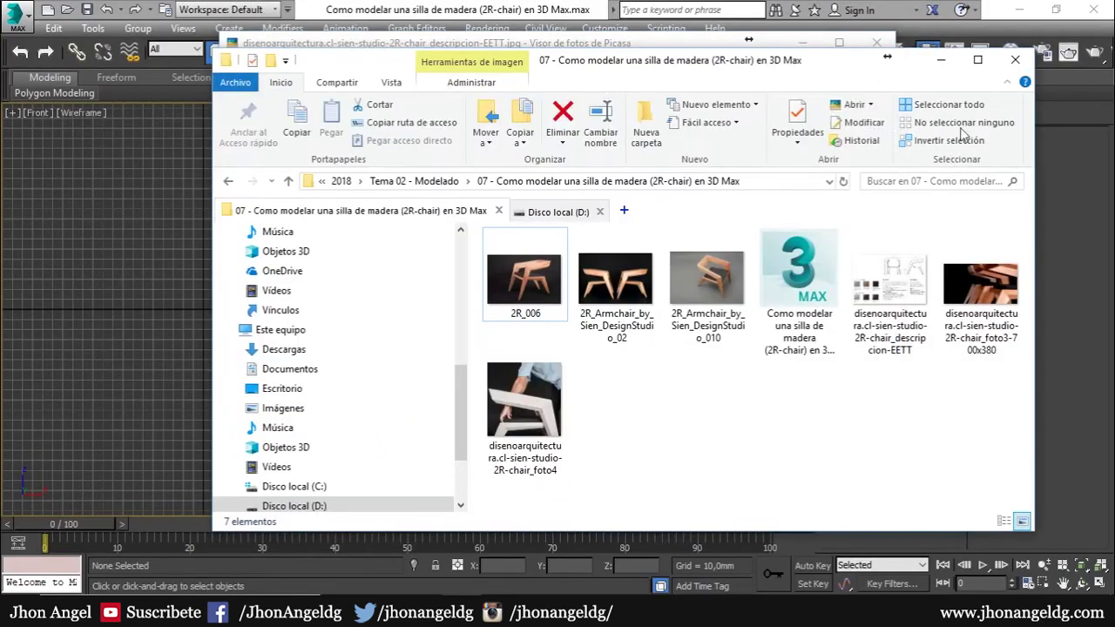
click(941, 59)
drag(739, 165, 587, 253)
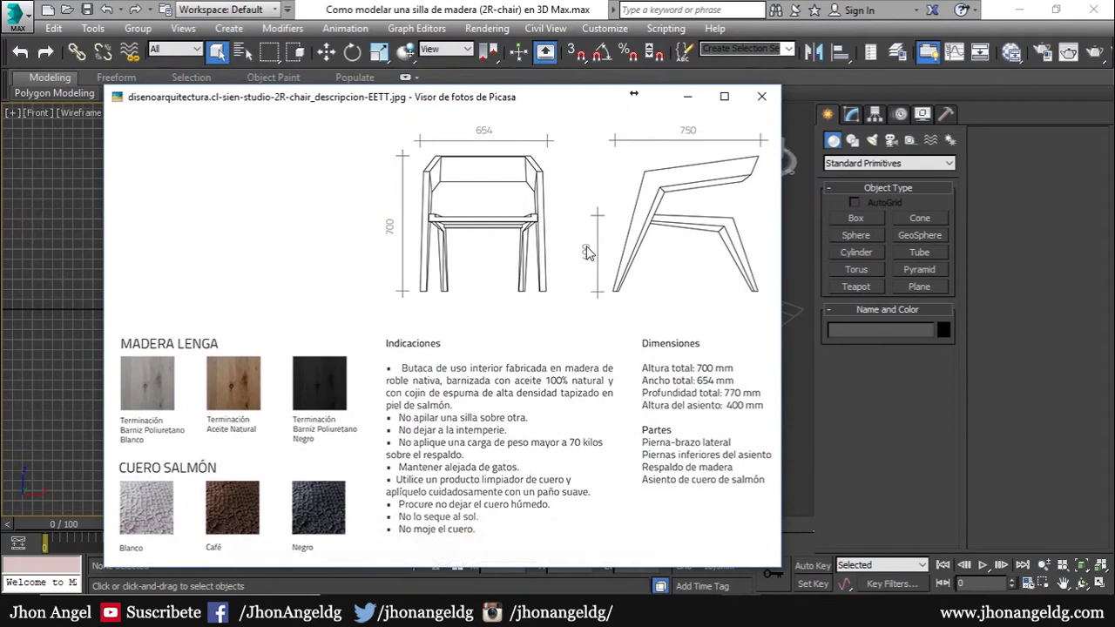
right_click(454, 258)
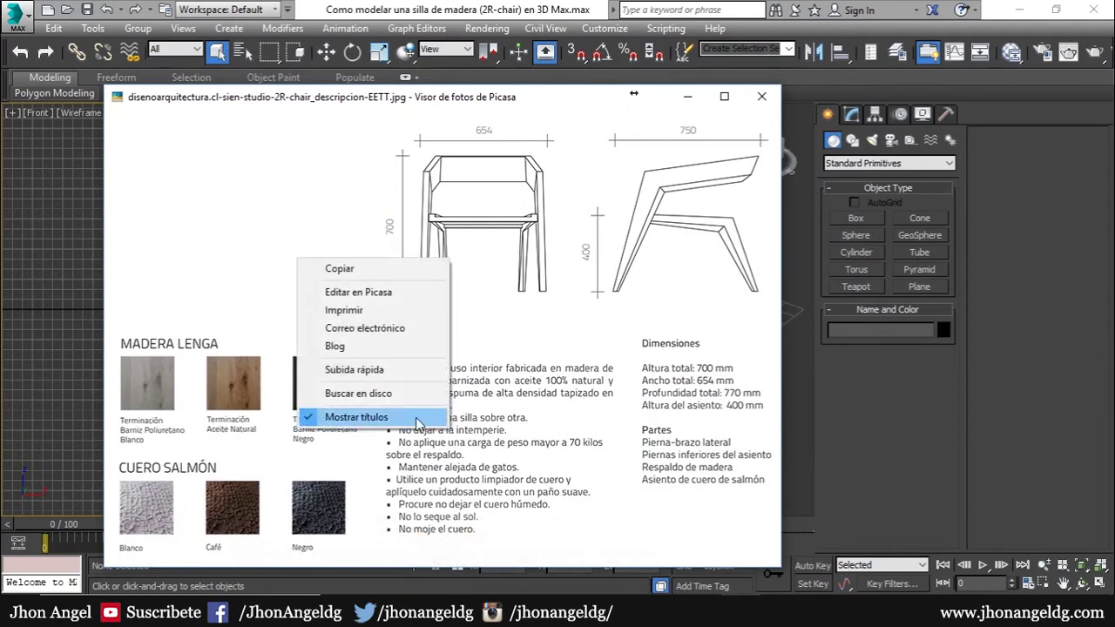
key(alt+Tab)
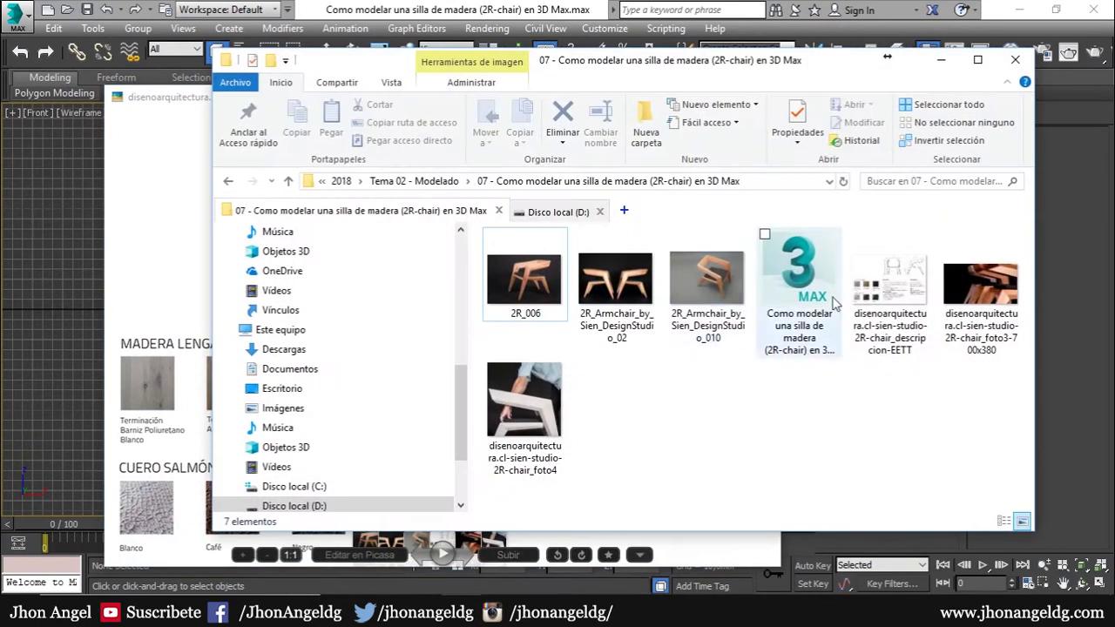
- Check the EETT file's Details properties to confirm it is 830 x 560 pixels
right_click(910, 305)
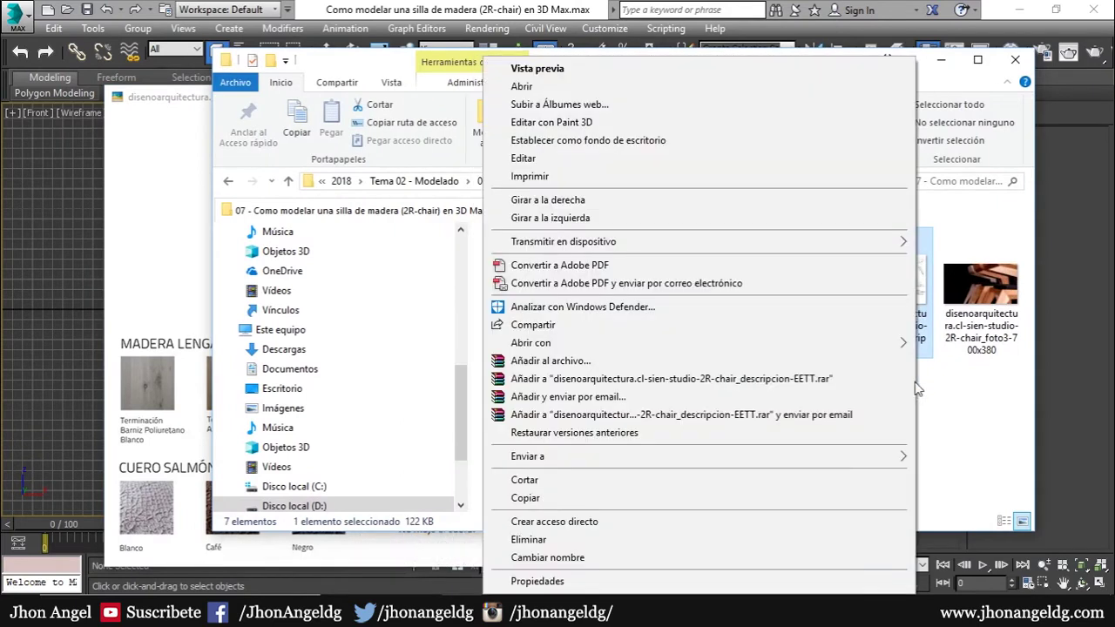
click(841, 580)
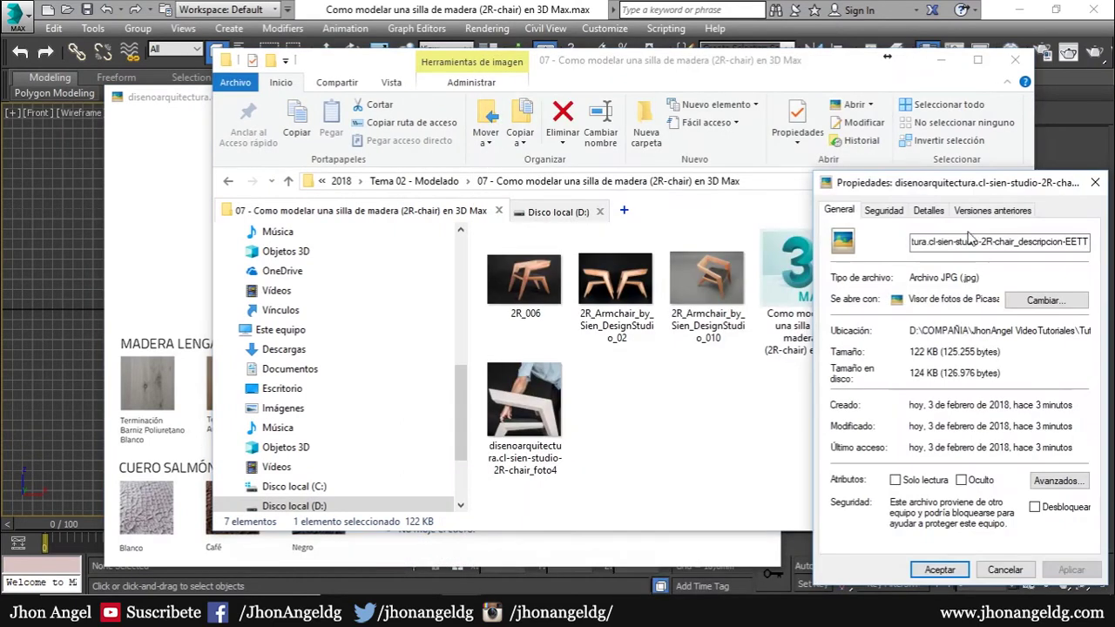
click(937, 213)
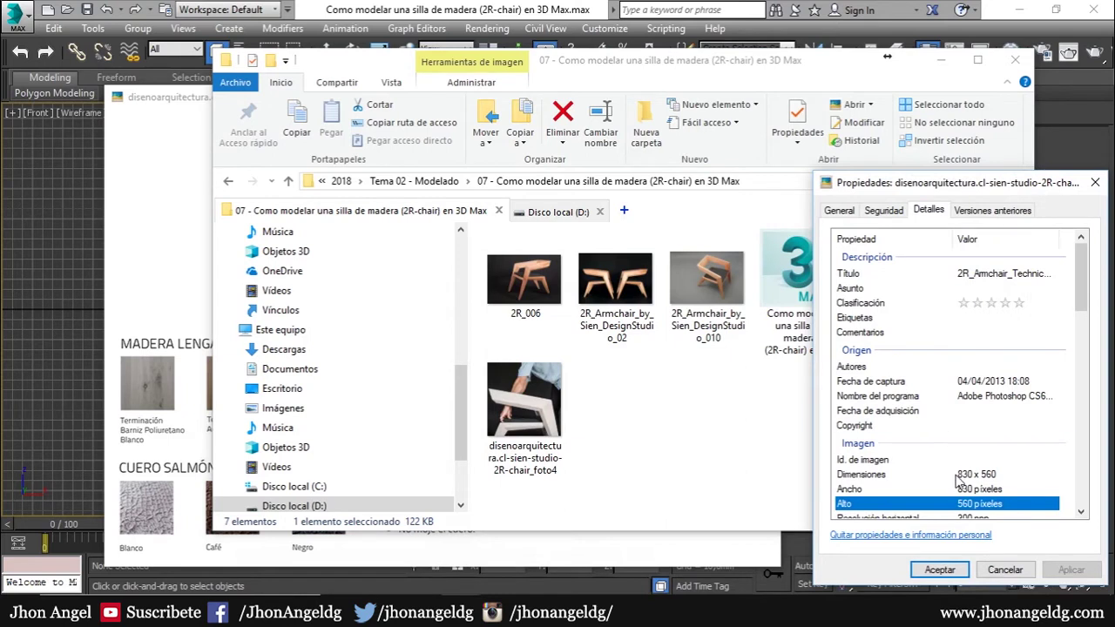
key(Escape)
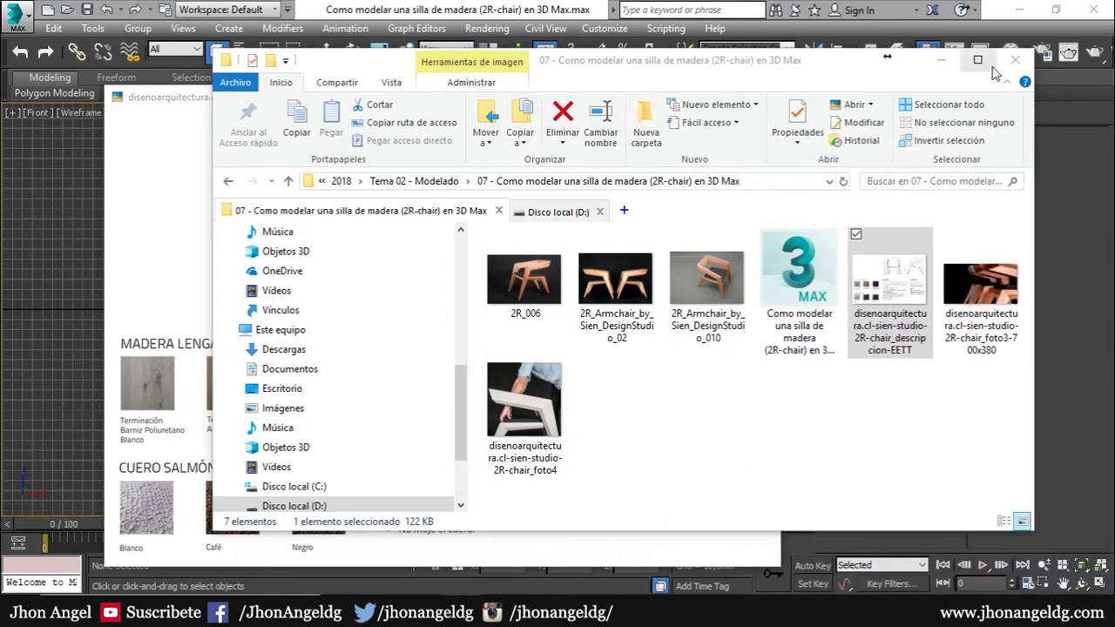
click(941, 59)
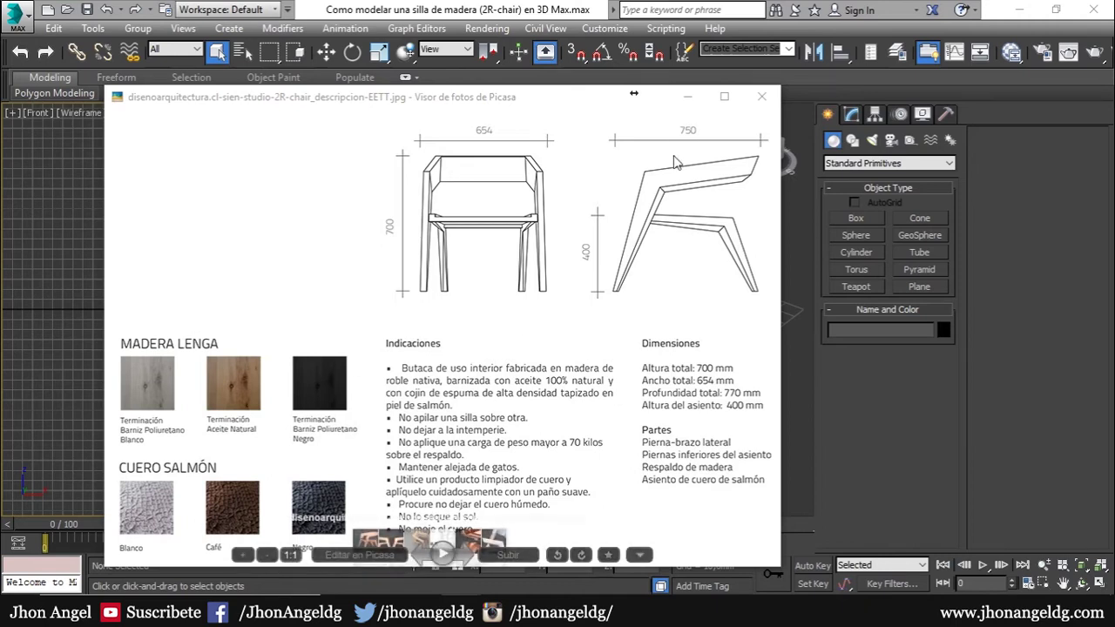
- Draw a plane on the ground grid in the maximized Perspective view
click(688, 96)
click(920, 287)
key(alt+w)
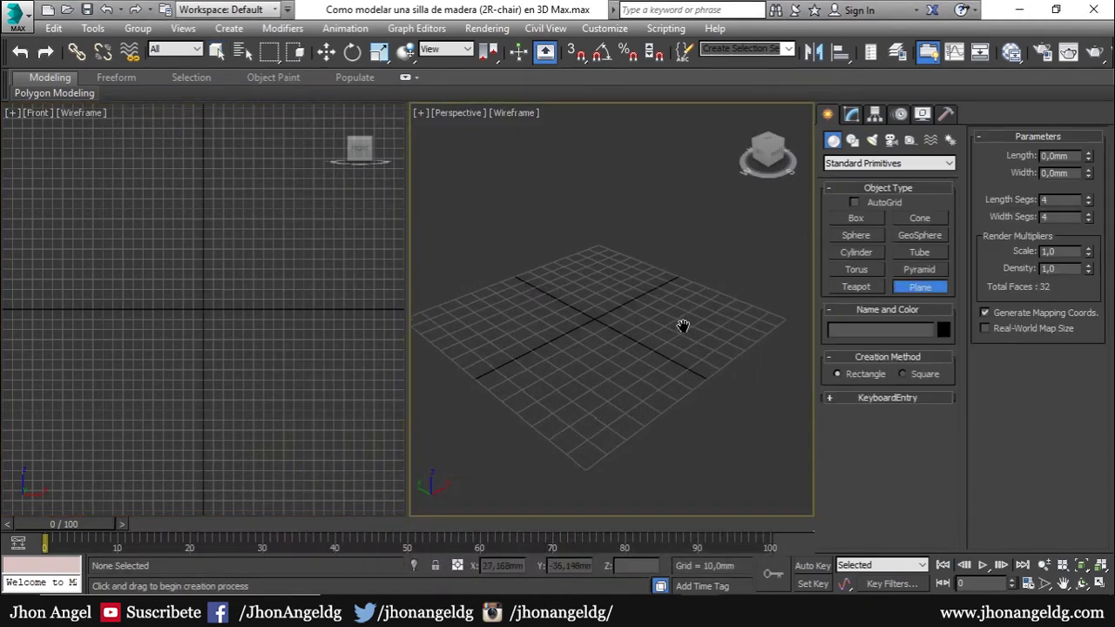
scroll(554, 306, down, 4)
drag(315, 305, 739, 253)
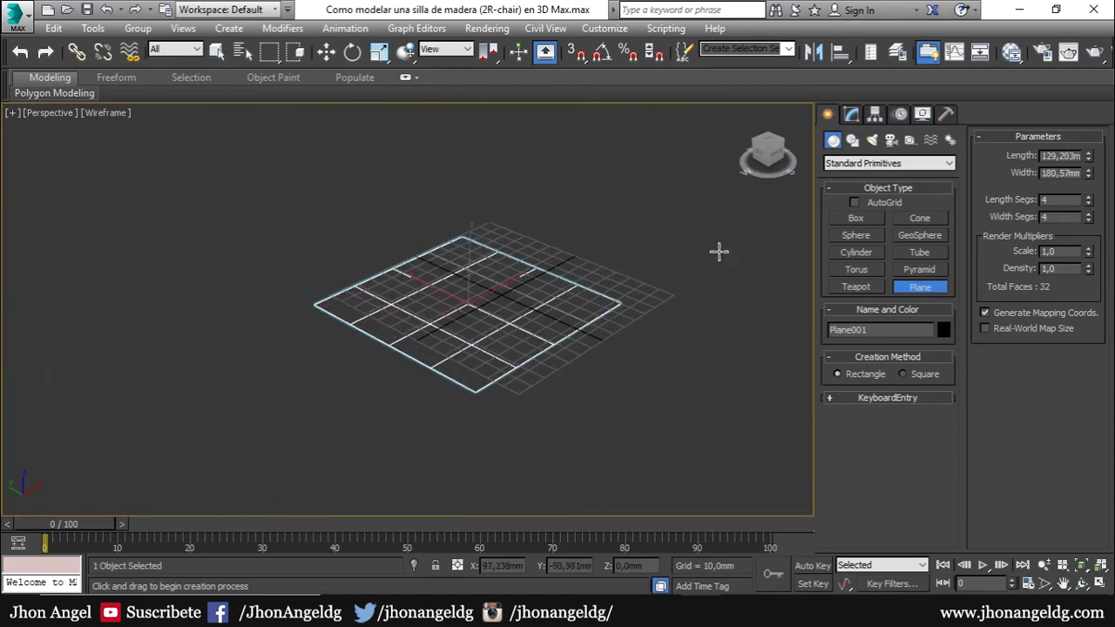
click(852, 114)
middle_drag(649, 248, 607, 324)
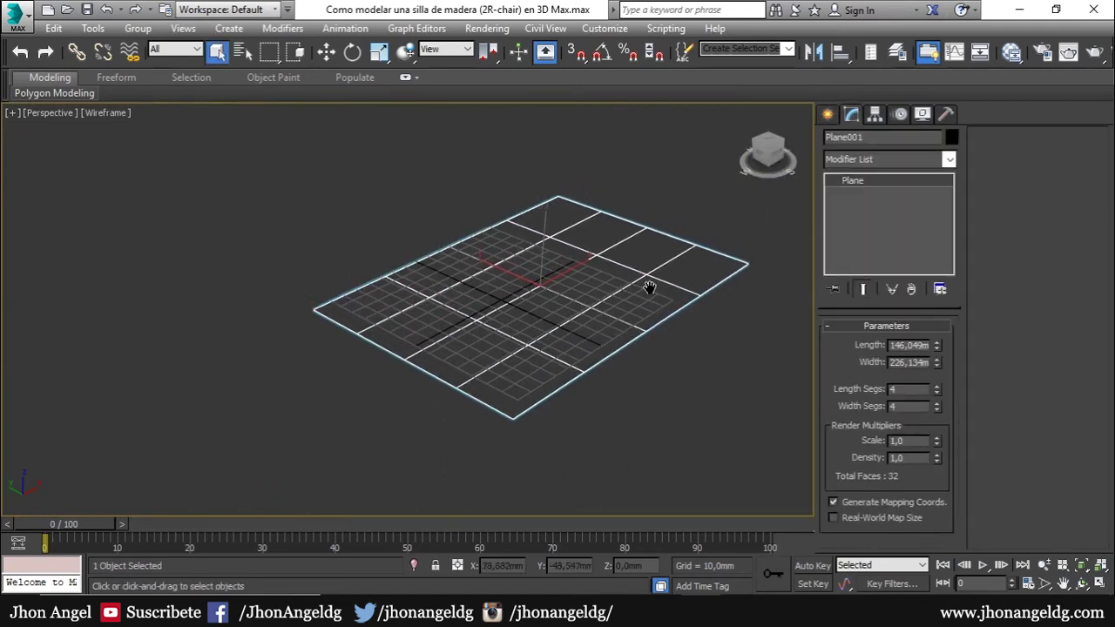
- Stand the plane upright with a 90° X rotation using Angle Snap, and set its segments to 1
key(w)
key(e)
drag(557, 283, 612, 392)
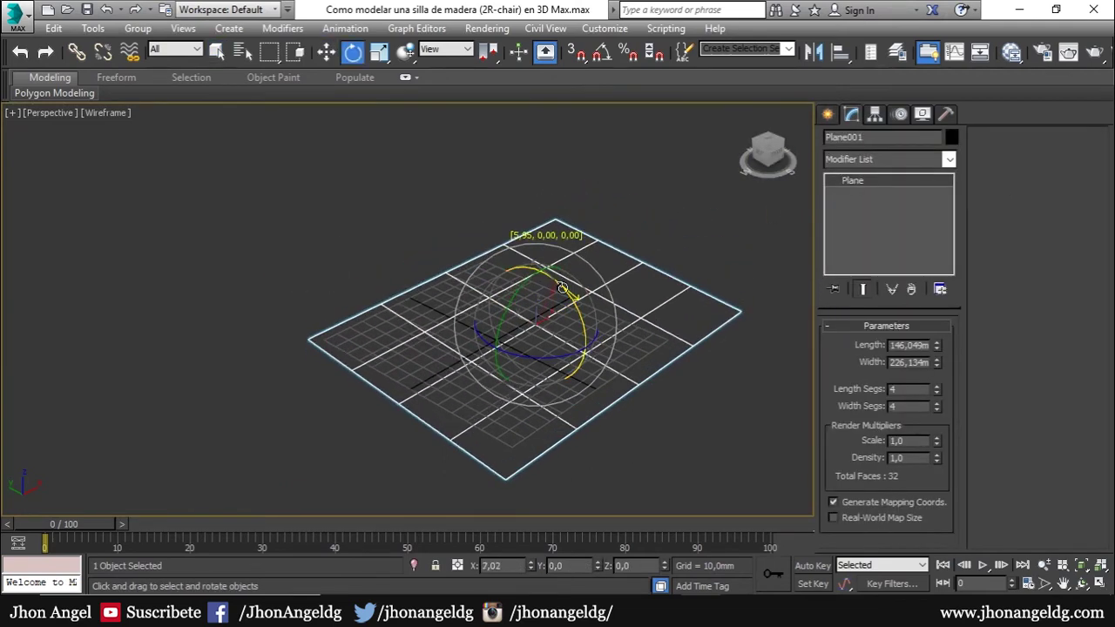
right_click(610, 391)
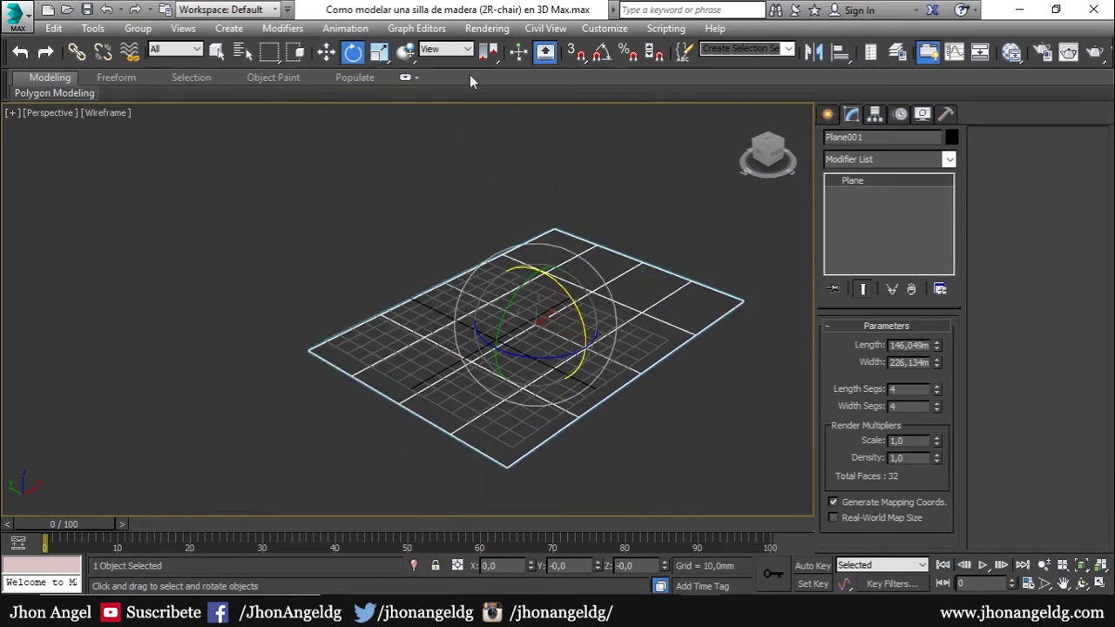
click(601, 54)
drag(571, 287, 580, 354)
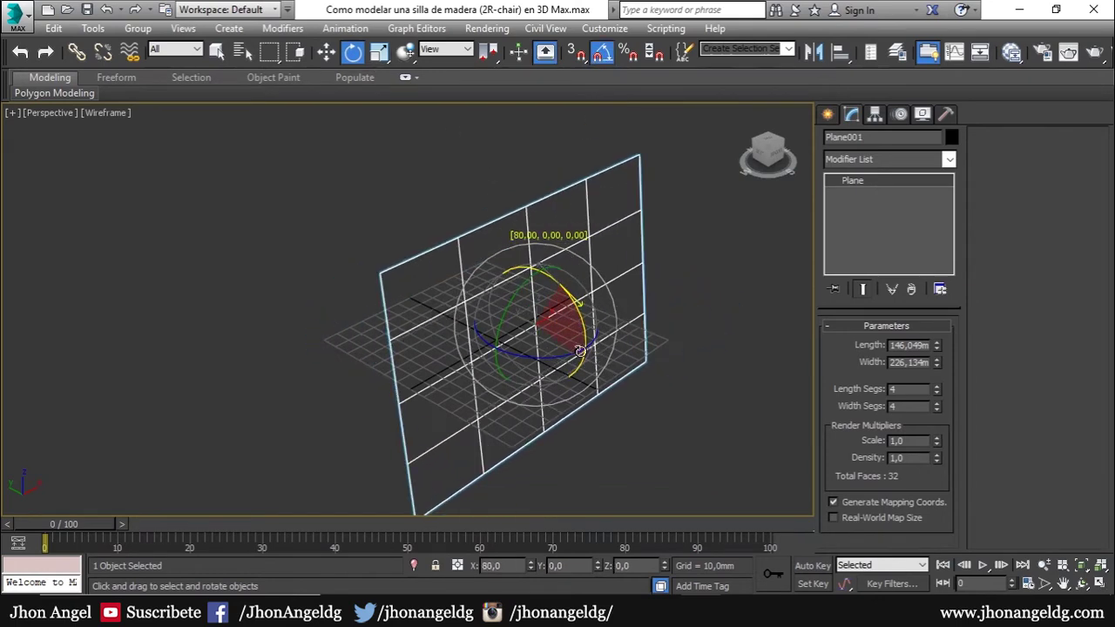
key(w)
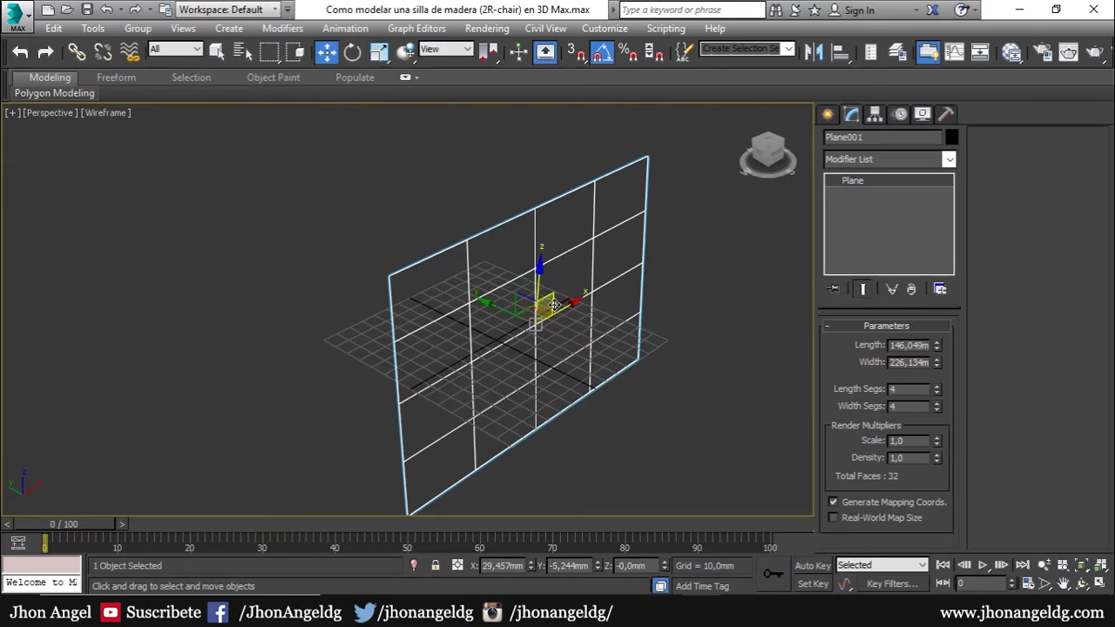
key(e)
drag(559, 292, 579, 359)
drag(937, 390, 940, 418)
- Snap the plane's pivot to its bottom-edge midpoint with Affect Pivot Only
click(880, 116)
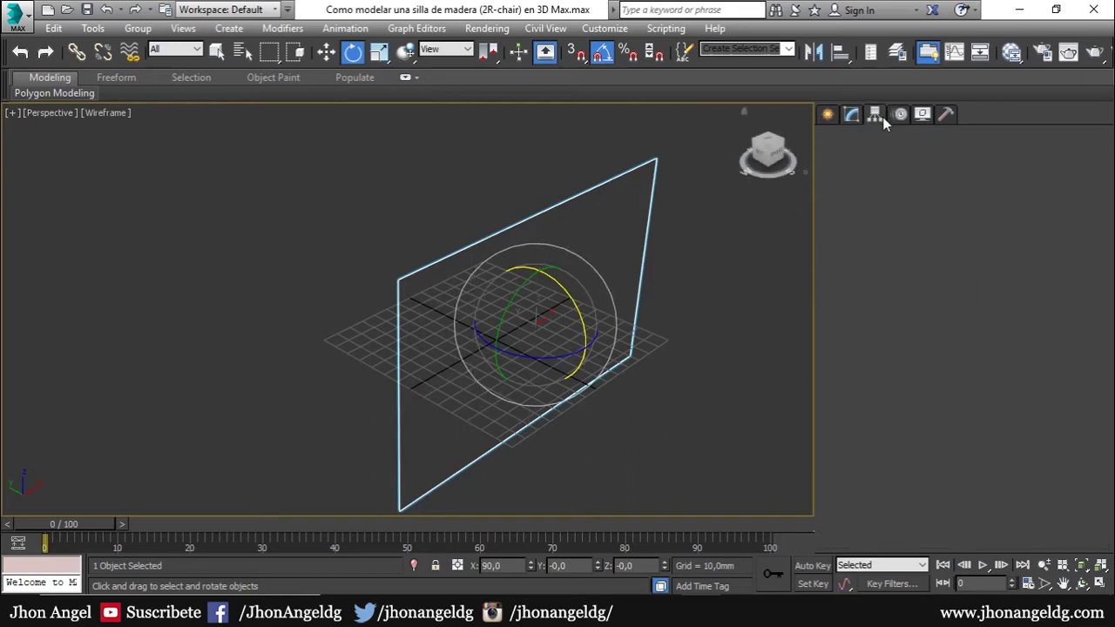
click(888, 218)
key(s)
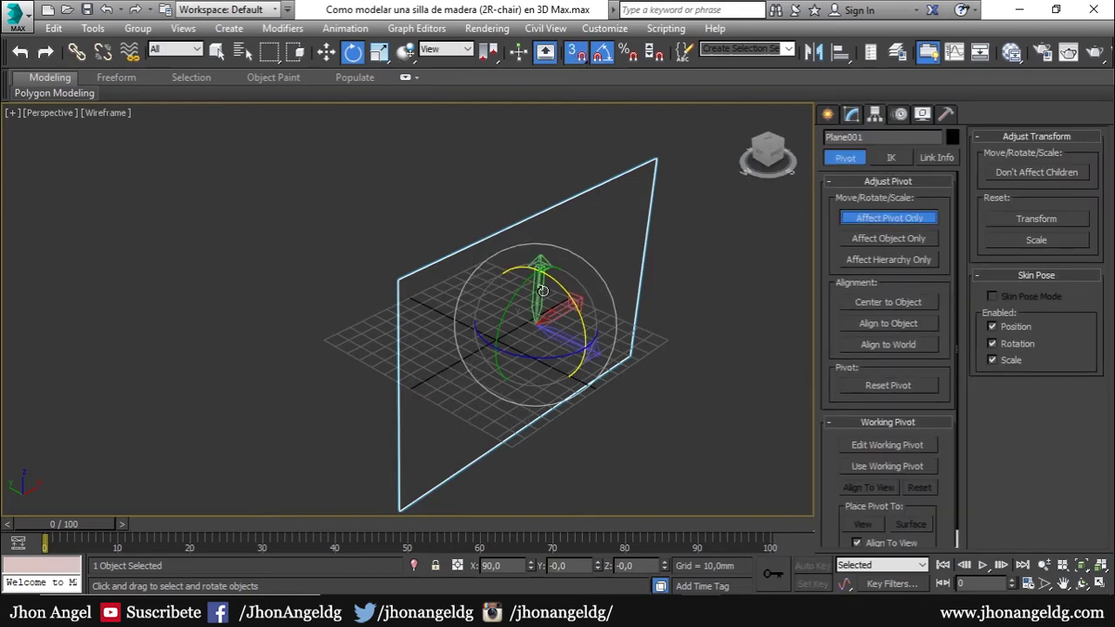
key(w)
mouse_move(538, 320)
mouse_down()
mouse_move(612, 364)
mouse_move(631, 356)
mouse_up()
click(867, 222)
- Zero the plane's X, Y and Z position to place it at the world origin
alt+middle_drag(677, 308, 677, 322)
right_click(530, 567)
right_click(597, 568)
right_click(665, 566)
mouse_move(627, 414)
alt+middle_down()
mouse_move(664, 408)
mouse_move(643, 396)
alt+middle_up()
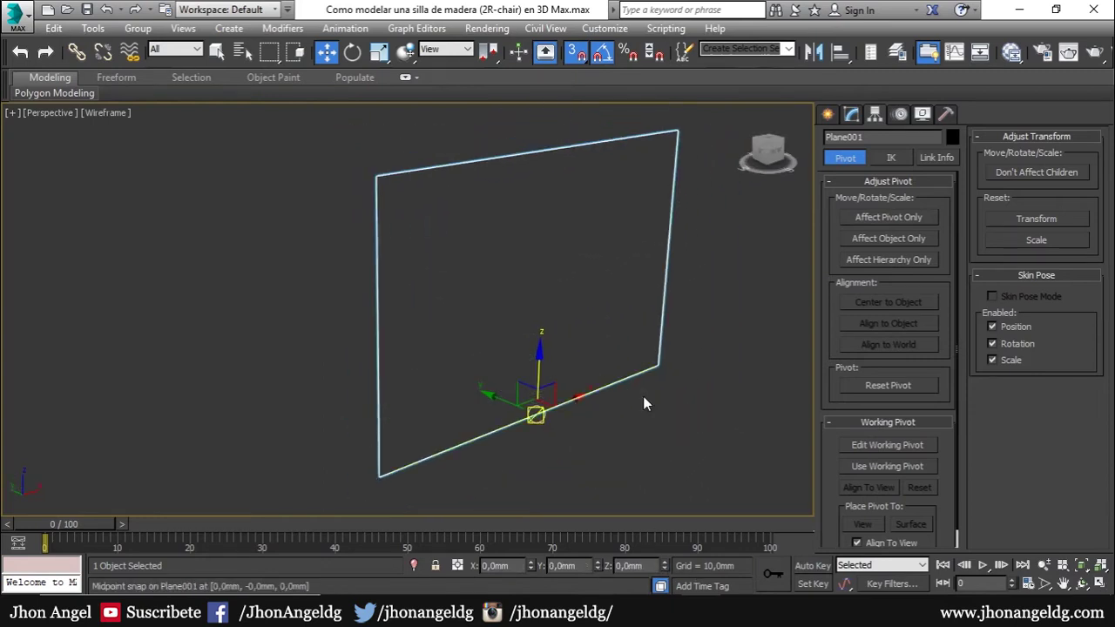
click(828, 114)
click(1012, 51)
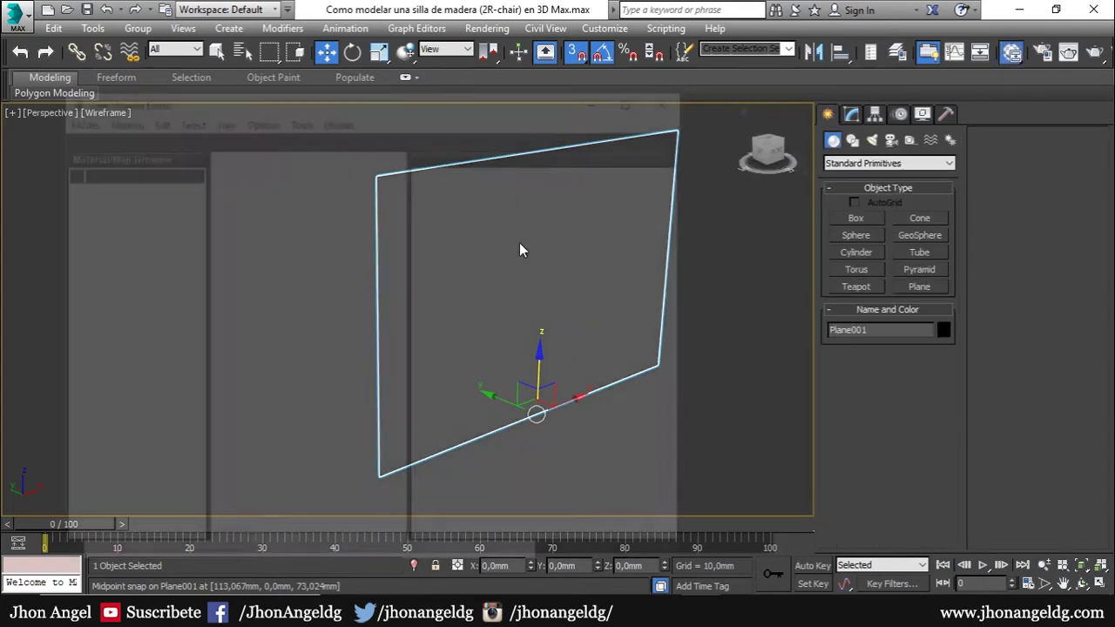
- Bring the Gris 0 material and the chair blueprint image into the Slate Material Editor
click(732, 269)
drag(354, 97, 738, 307)
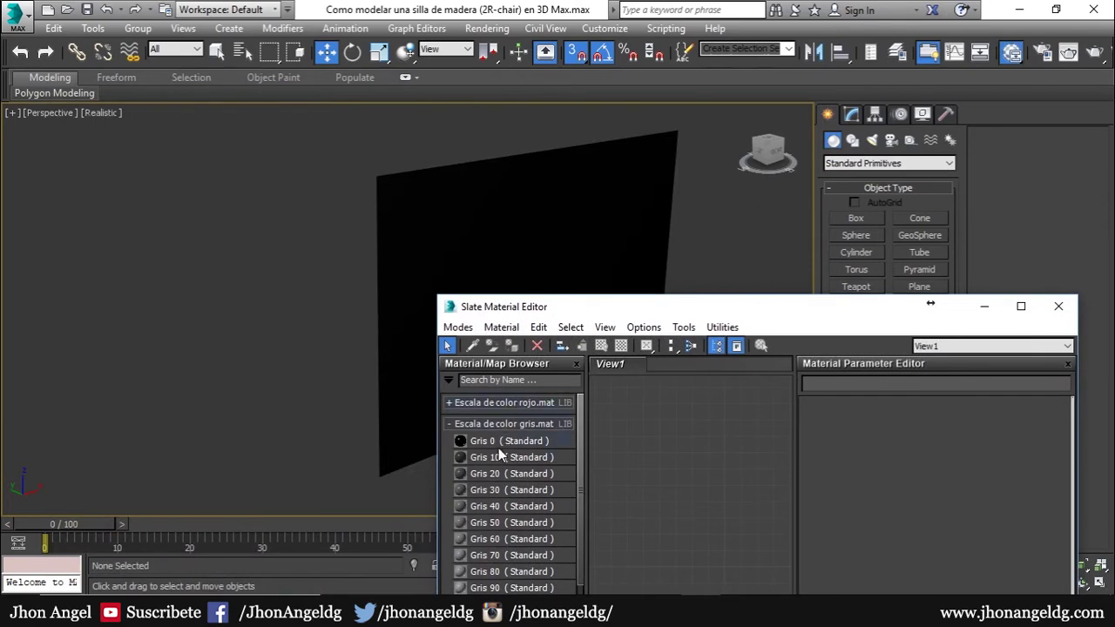
drag(502, 442, 645, 394)
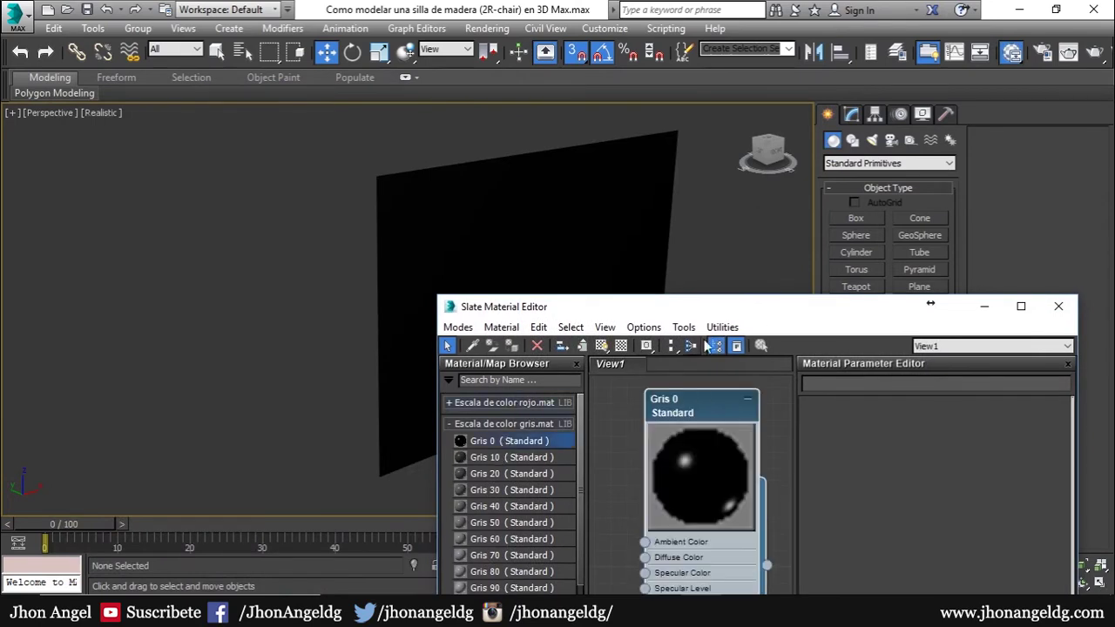
drag(709, 312, 723, 239)
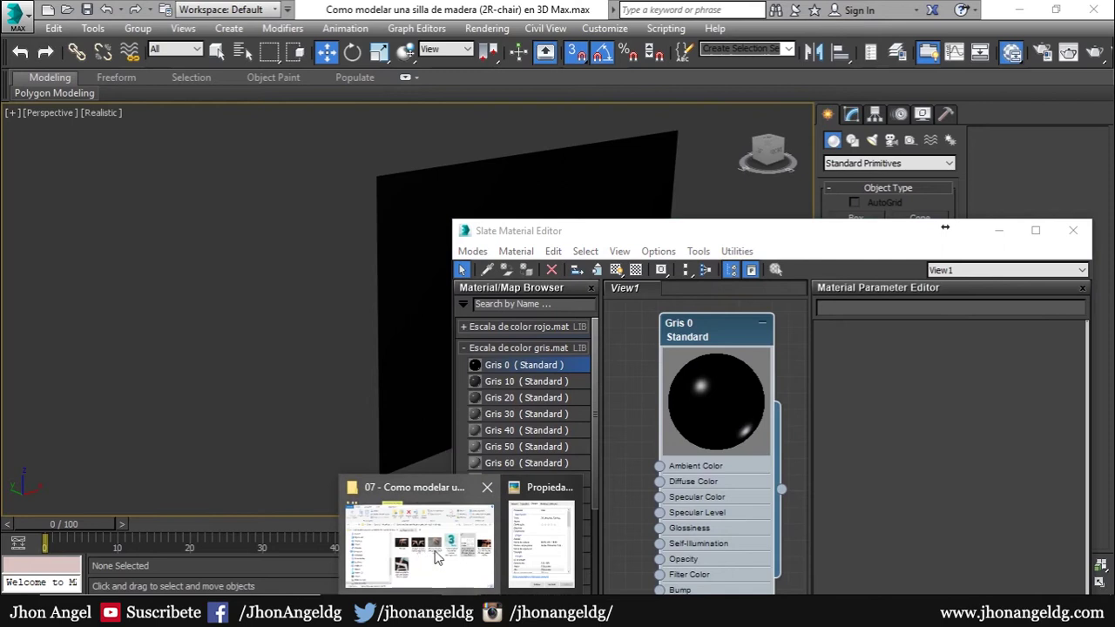
click(423, 535)
drag(614, 66, 265, 99)
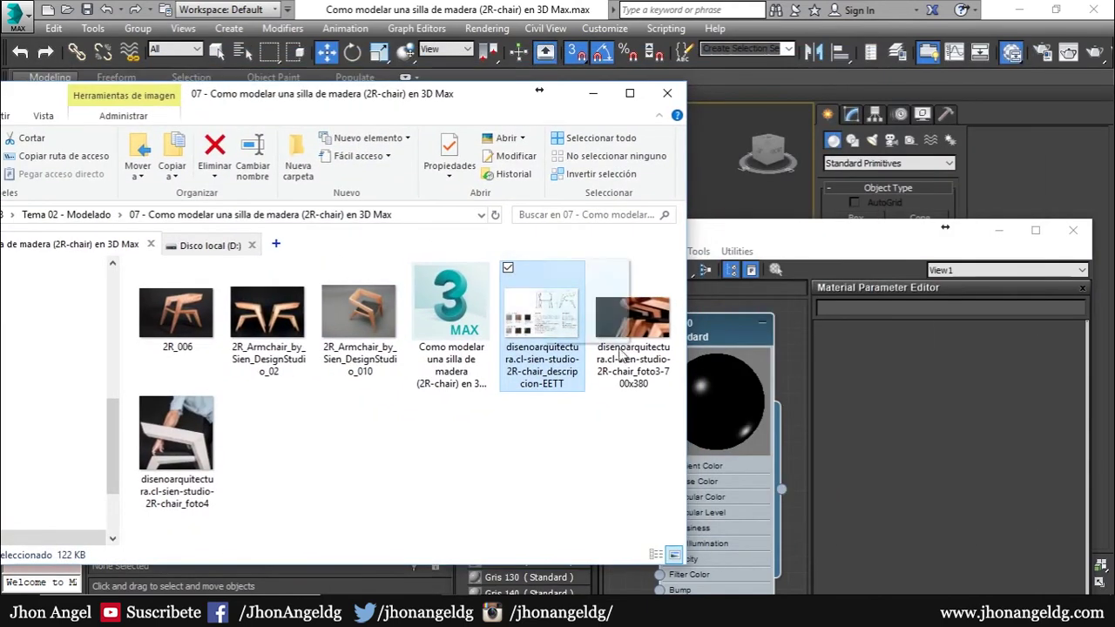
drag(545, 314, 707, 335)
click(708, 335)
- Wire the Map #1 blueprint Bitmap into Gris 0's Diffuse Color
drag(767, 374, 688, 366)
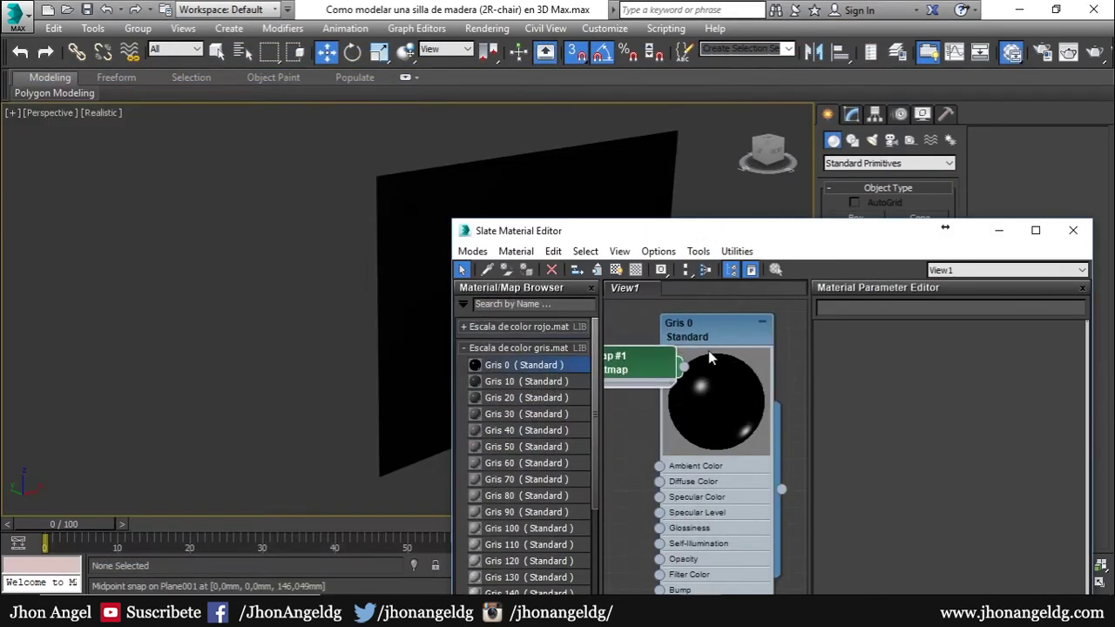
drag(772, 359, 817, 359)
mouse_move(671, 370)
mouse_down()
mouse_move(680, 337)
mouse_move(747, 487)
mouse_up()
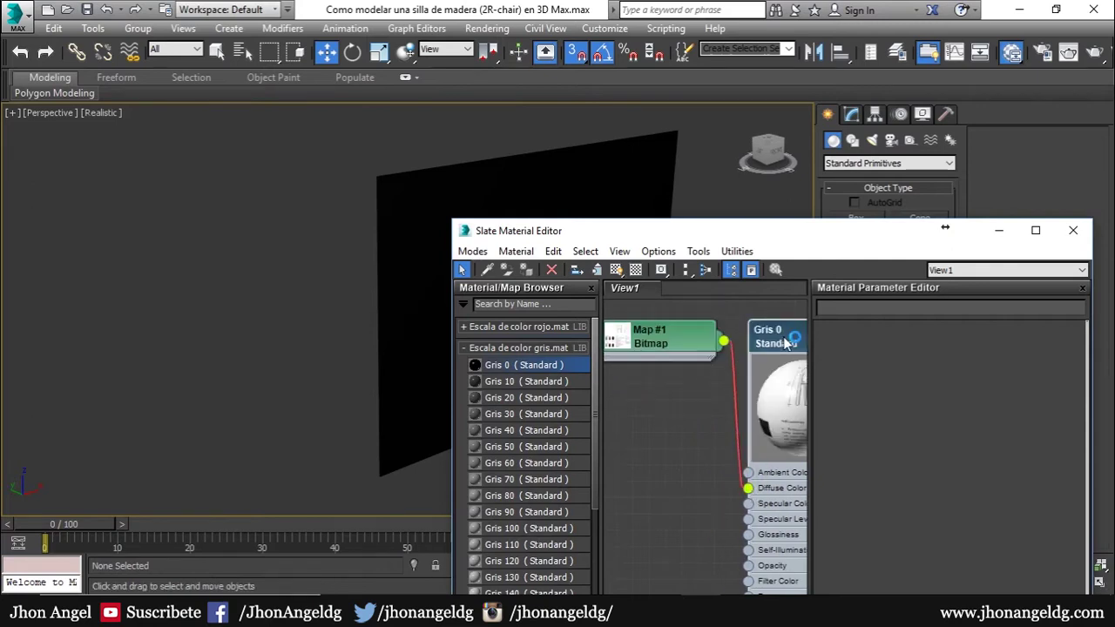
middle_drag(722, 431, 622, 457)
double_click(697, 419)
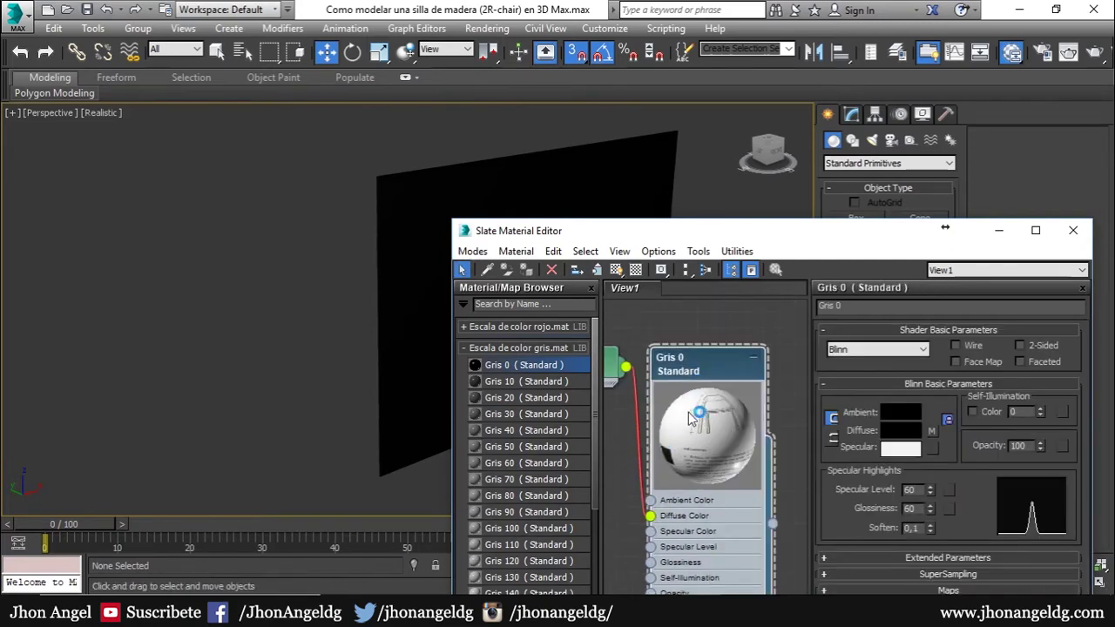
middle_drag(690, 419, 729, 406)
drag(614, 365, 674, 365)
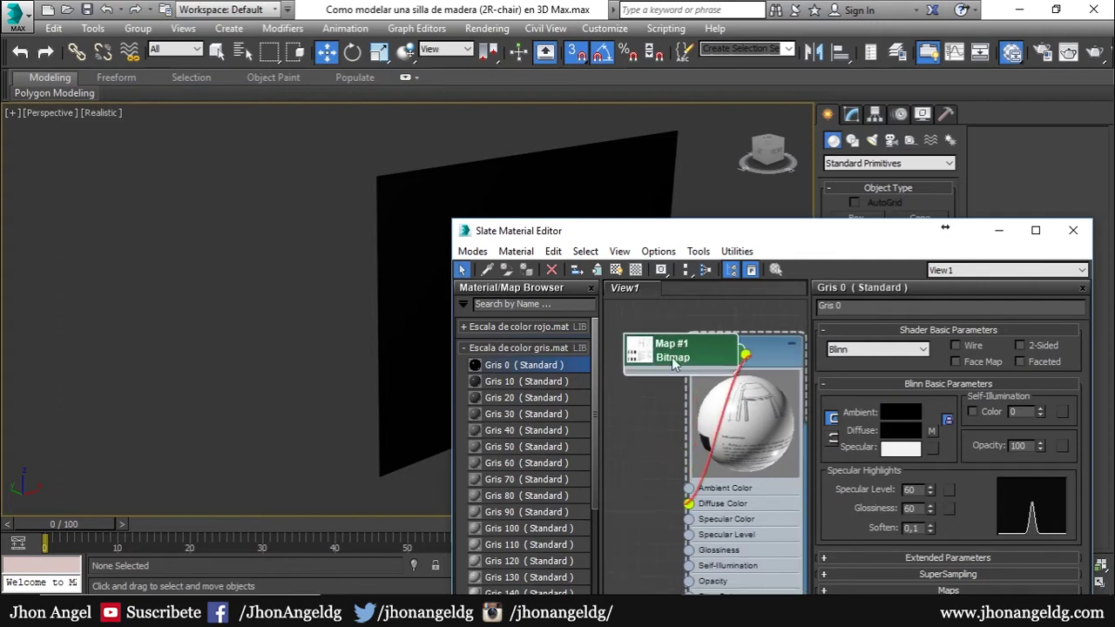
double_click(647, 364)
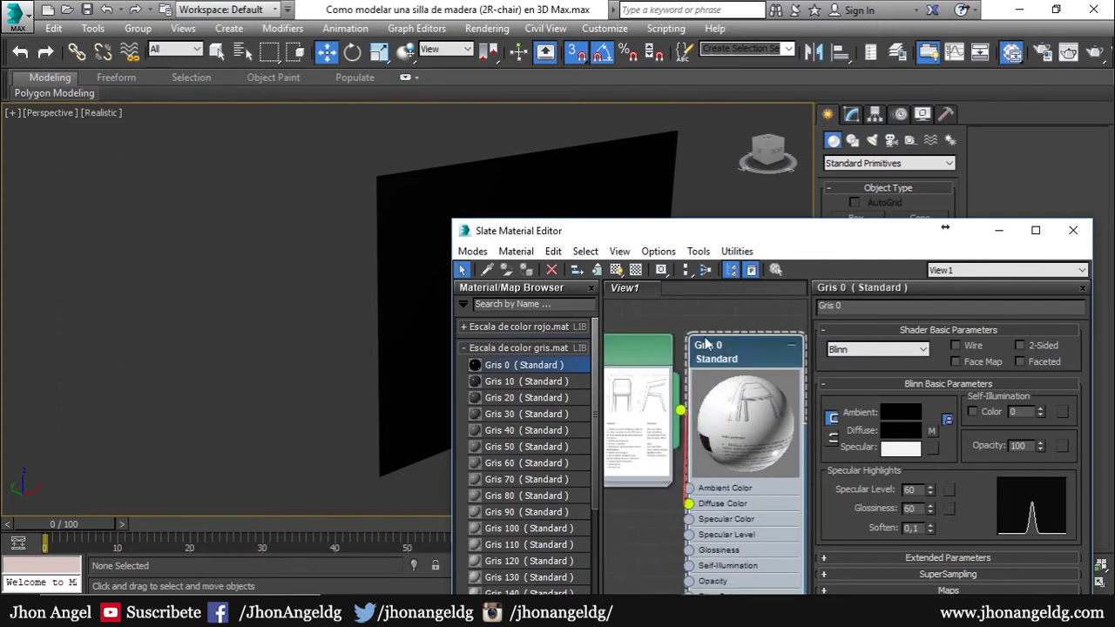
- Assign Gris 0 to Plane001 and enable Show Shaded Material in the viewport
click(542, 202)
alt+middle_drag(518, 207, 481, 187)
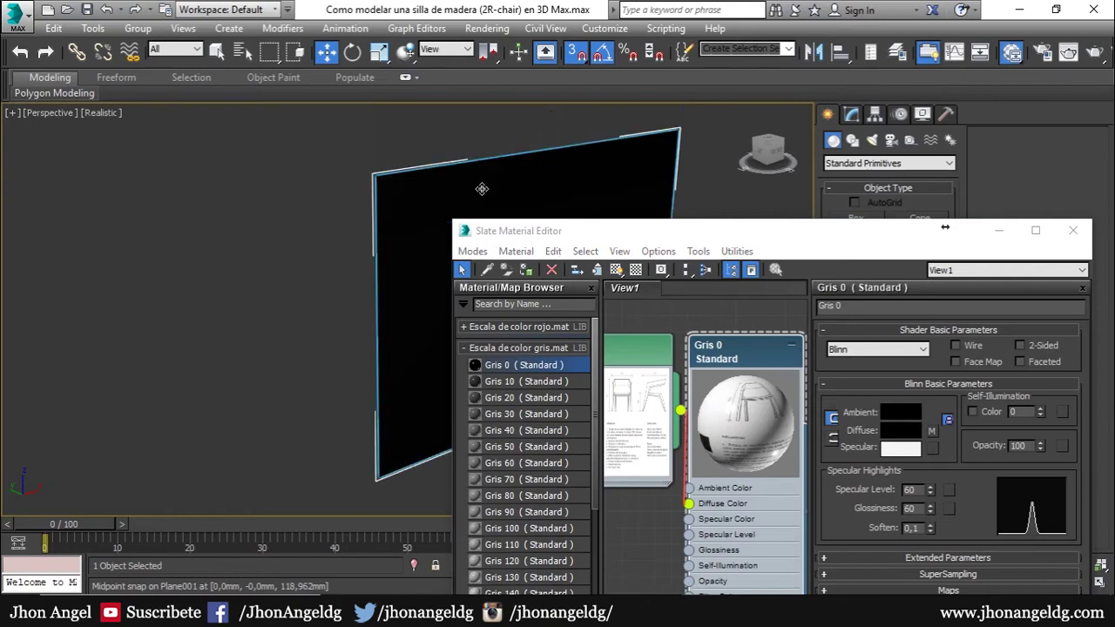
click(617, 270)
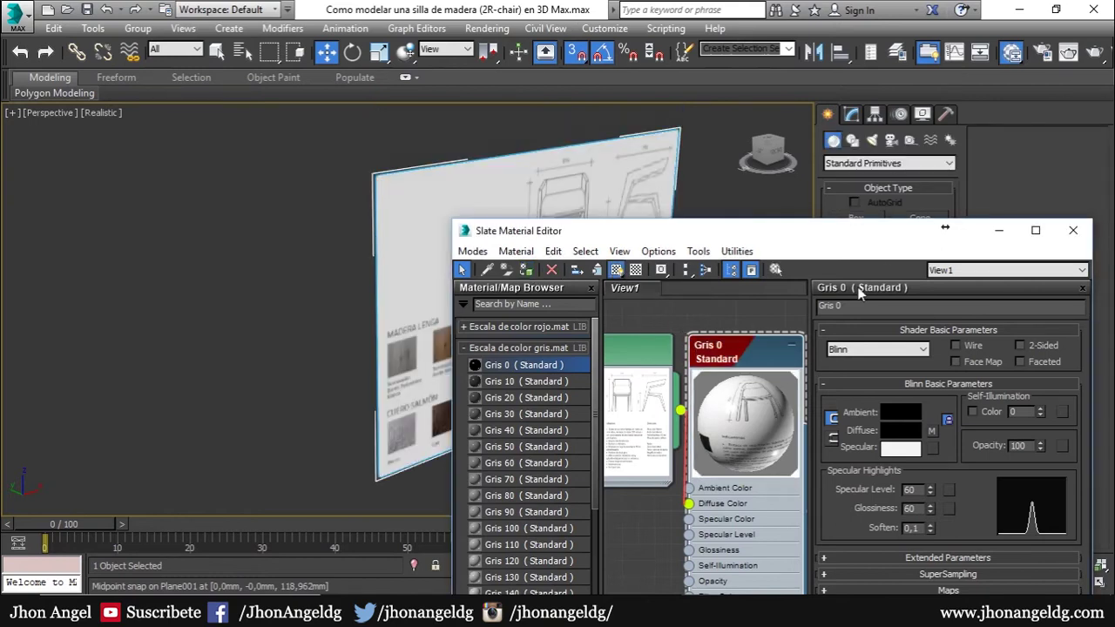
drag(894, 236, 626, 186)
drag(464, 302, 497, 302)
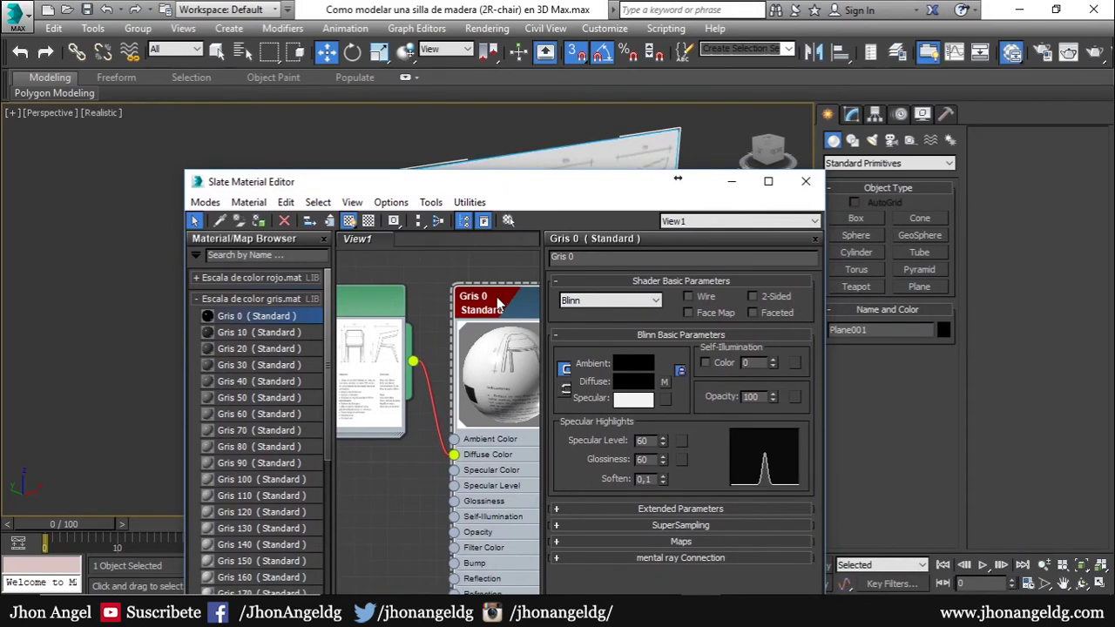
click(732, 182)
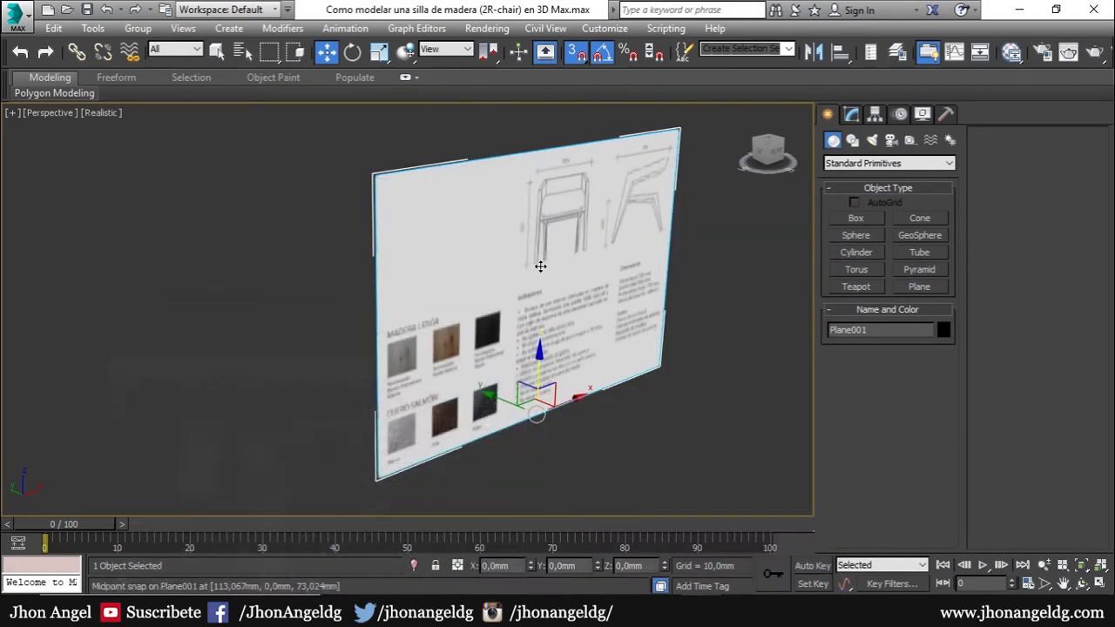
- Orbit, zoom and pan the view to frame the whole textured blueprint plane
alt+middle_drag(537, 262, 482, 338)
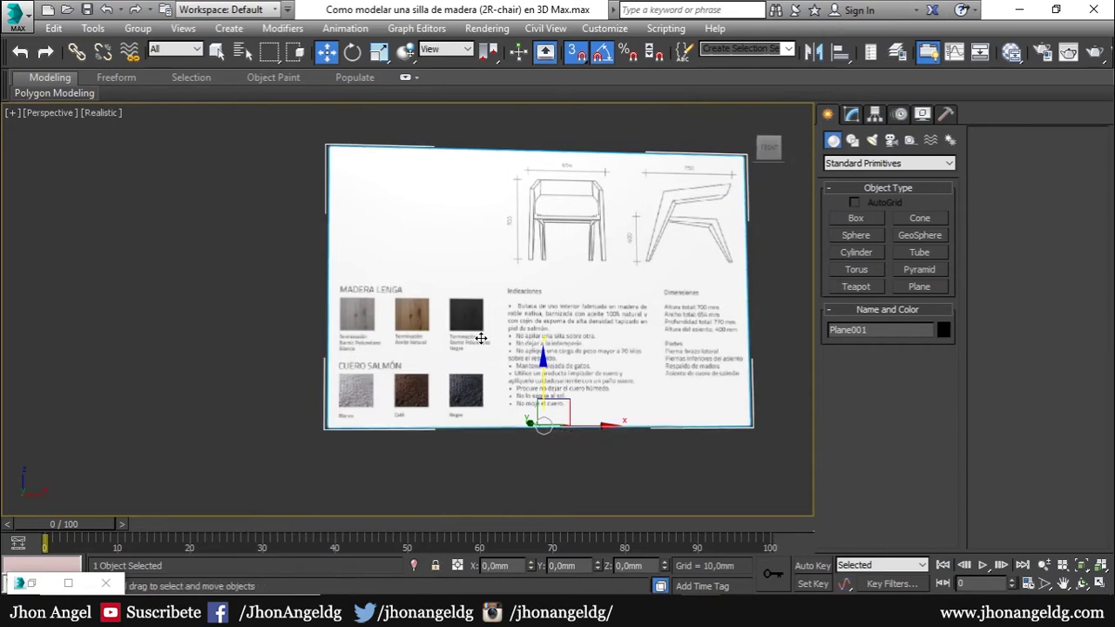
mouse_move(548, 294)
alt+middle_down()
mouse_move(409, 405)
mouse_move(443, 366)
alt+middle_up()
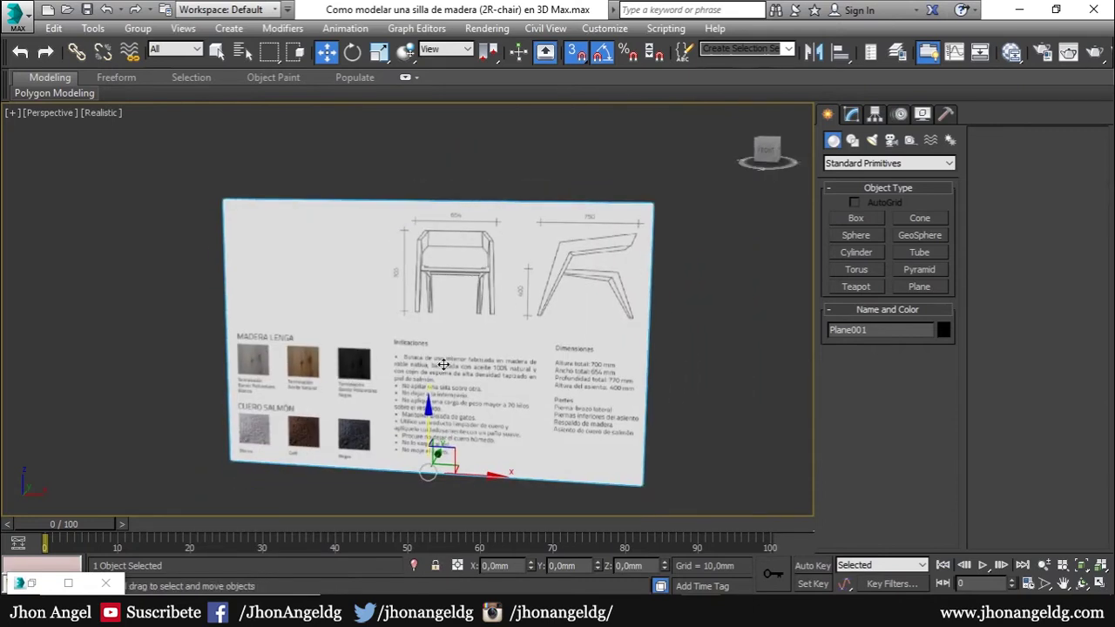
scroll(443, 366, up, 3)
scroll(543, 360, up, 2)
scroll(456, 317, up, 3)
scroll(449, 324, down, 2)
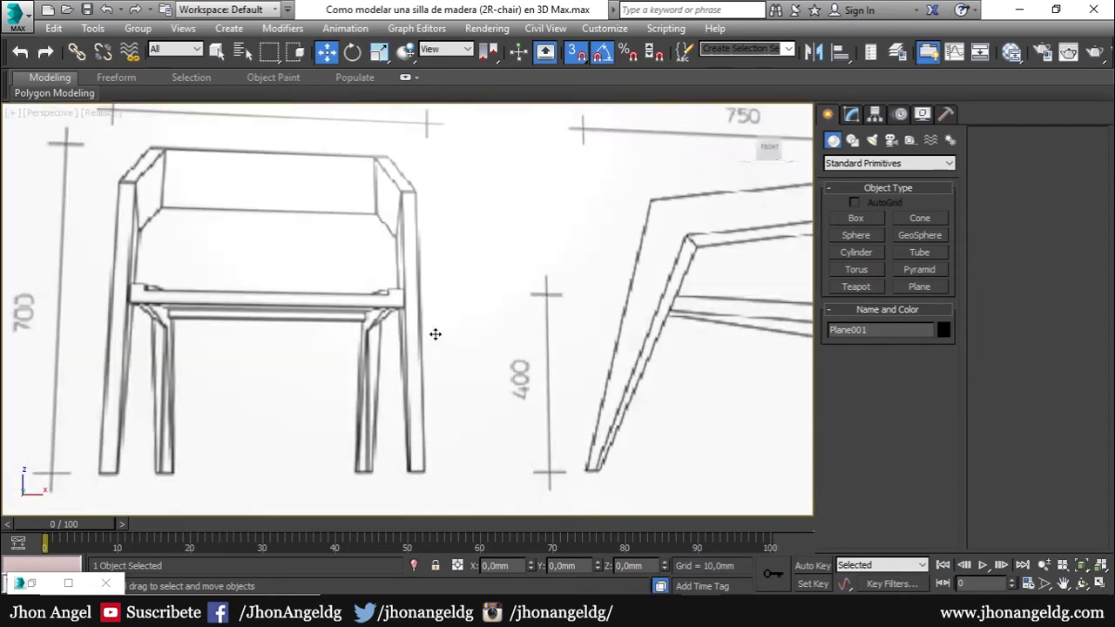
scroll(439, 342, down, 3)
scroll(444, 364, down, 1)
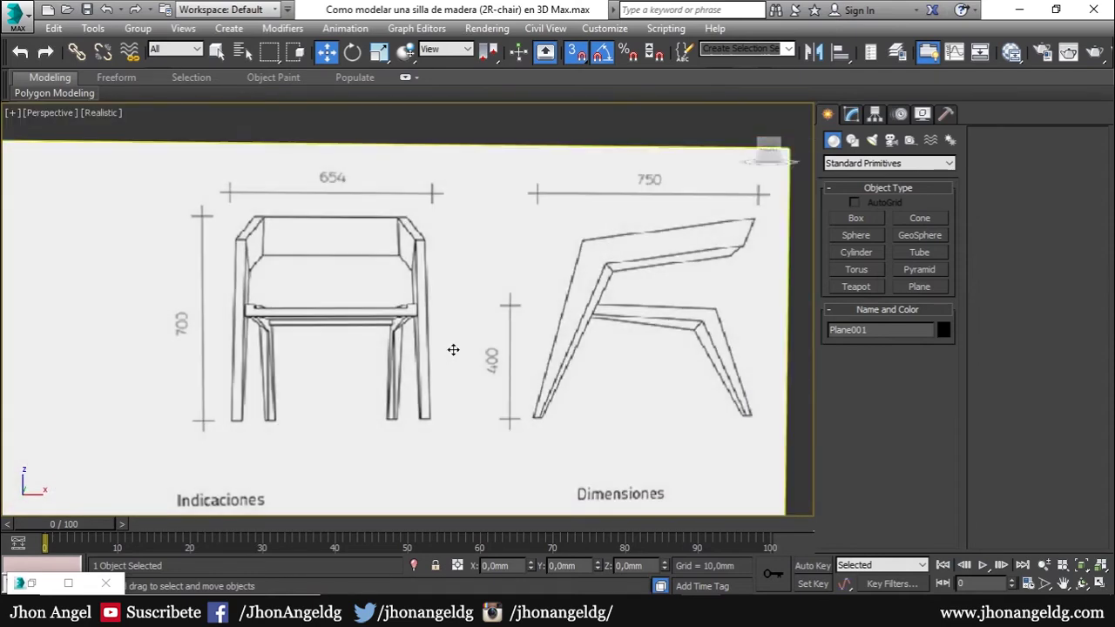
scroll(453, 351, down, 3)
middle_drag(511, 366, 528, 306)
- Open the plane's modifier list at the modifiers starting with E
click(851, 114)
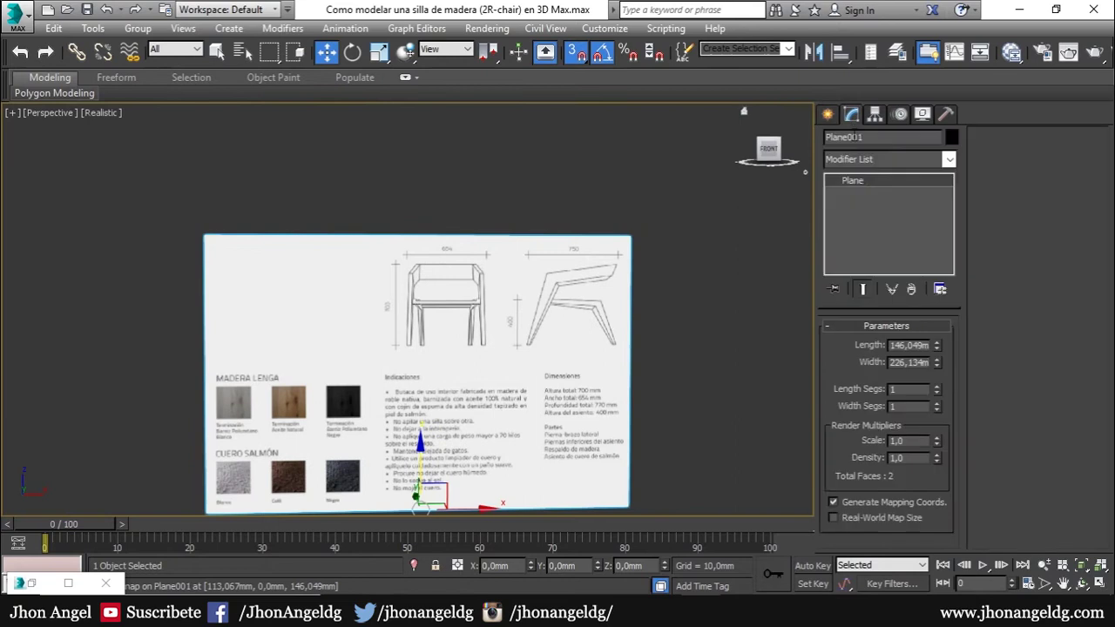
click(882, 162)
key(e)
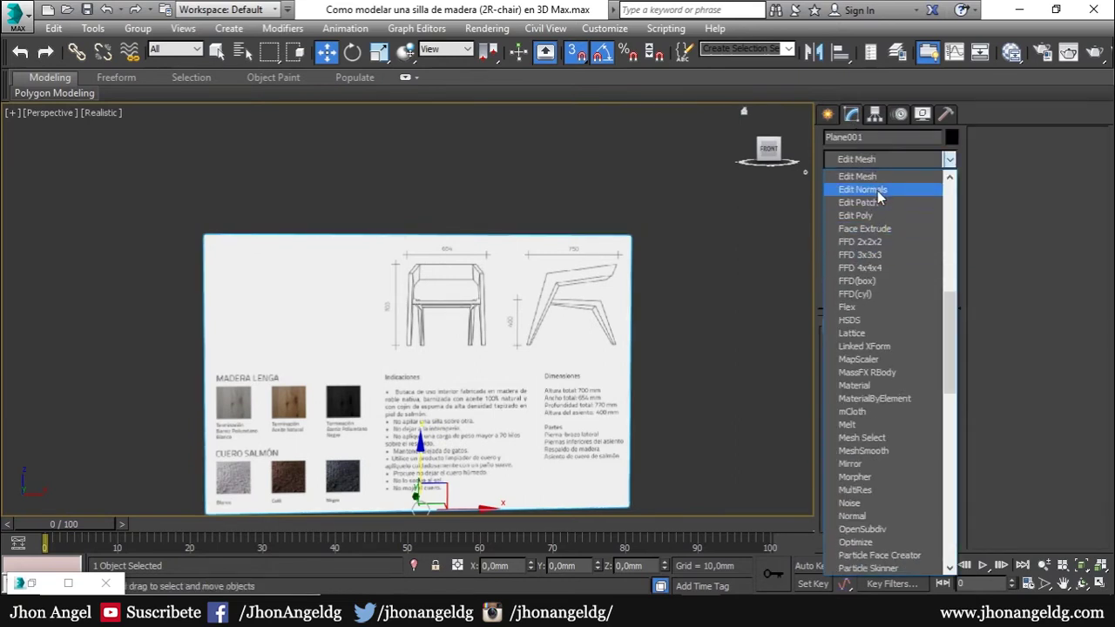
- Add an Edit Poly modifier to the plane and select a horizontal edge in Edge mode
click(873, 215)
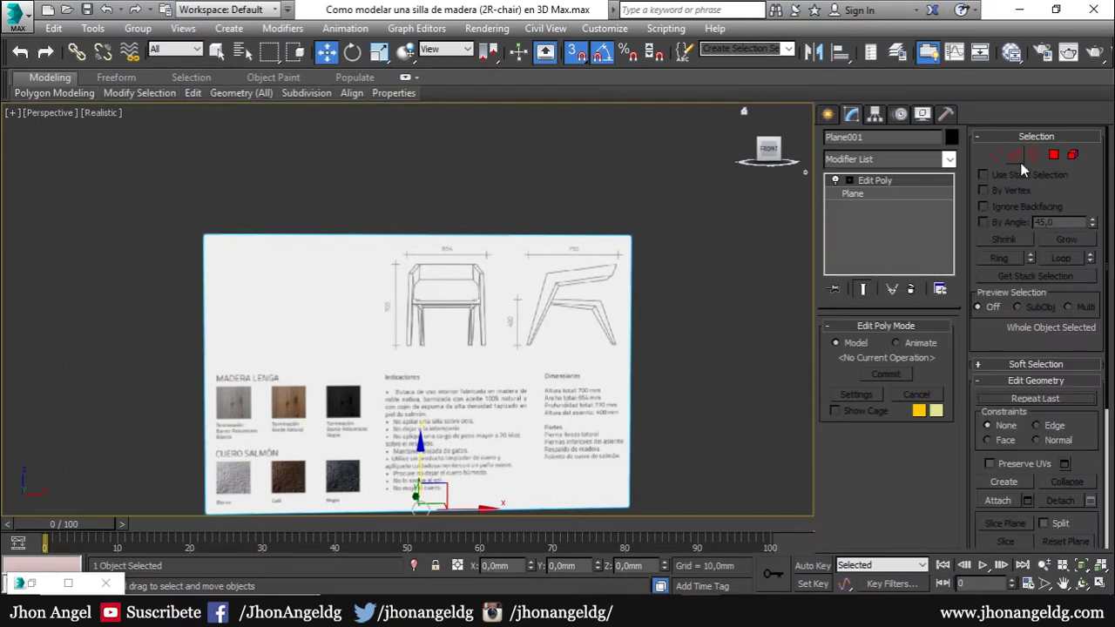
click(1015, 154)
right_click(329, 336)
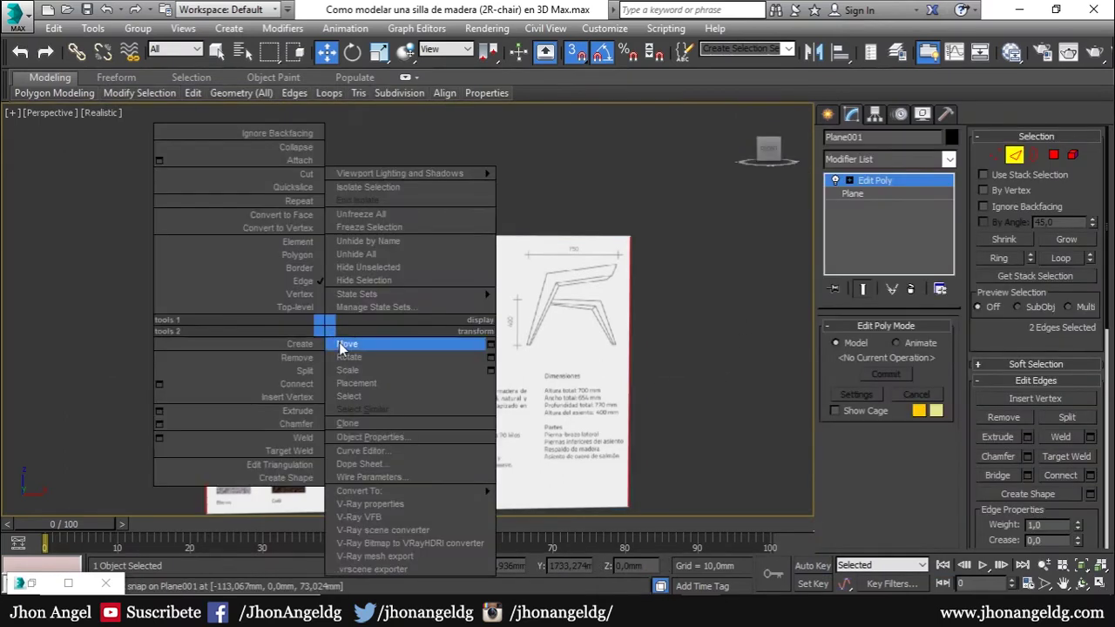
click(317, 373)
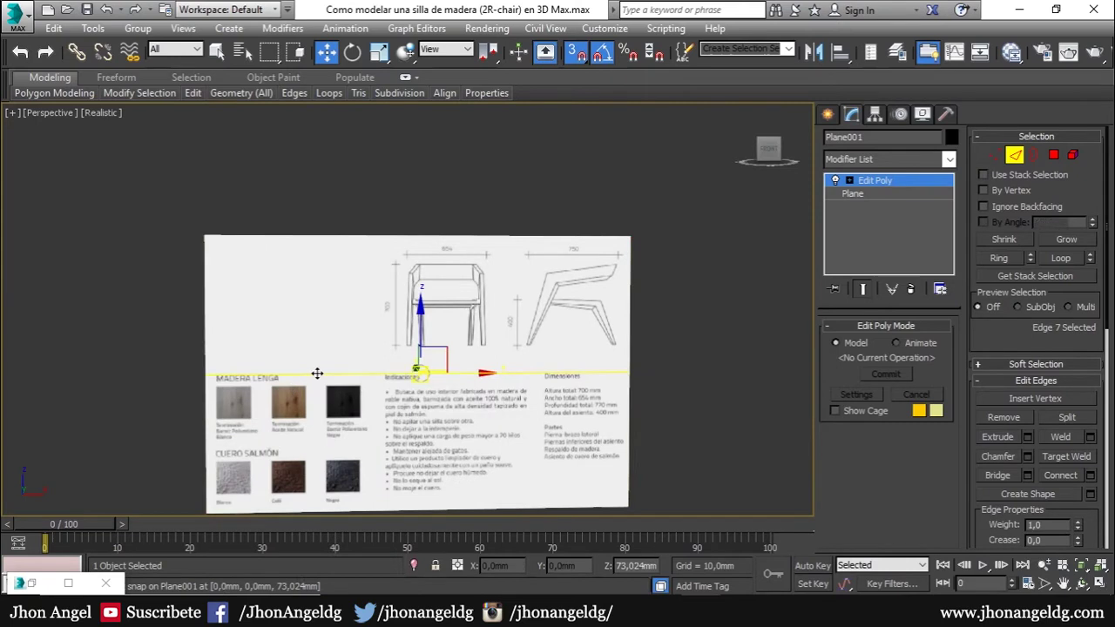
scroll(418, 348, up, 2)
scroll(420, 366, up, 3)
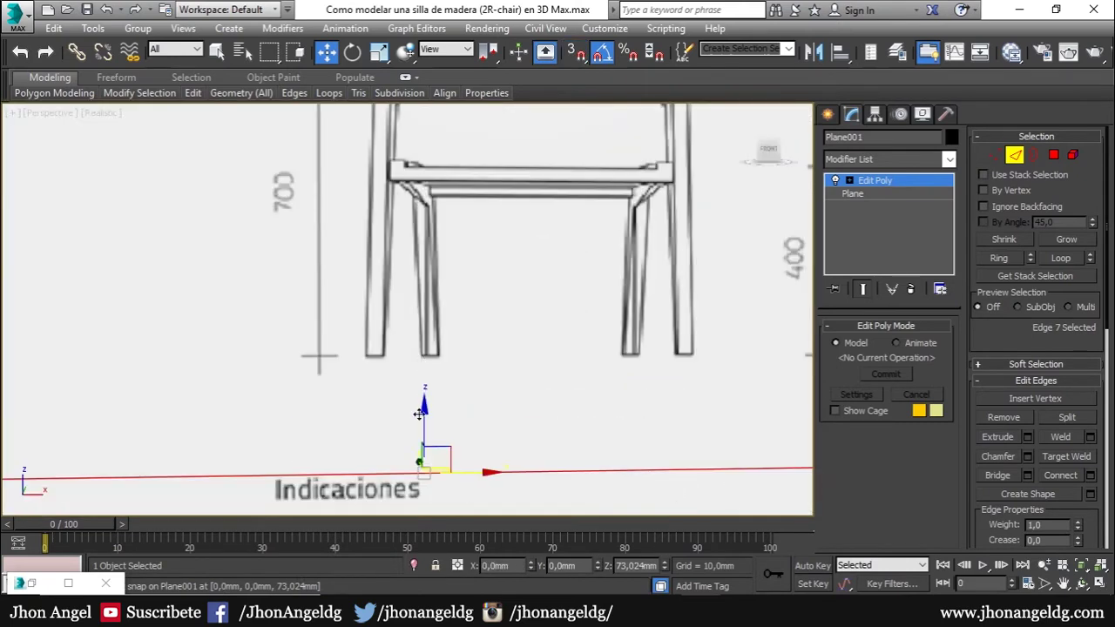
scroll(420, 409, down, 1)
scroll(427, 401, down, 1)
scroll(523, 359, down, 1)
scroll(542, 360, down, 1)
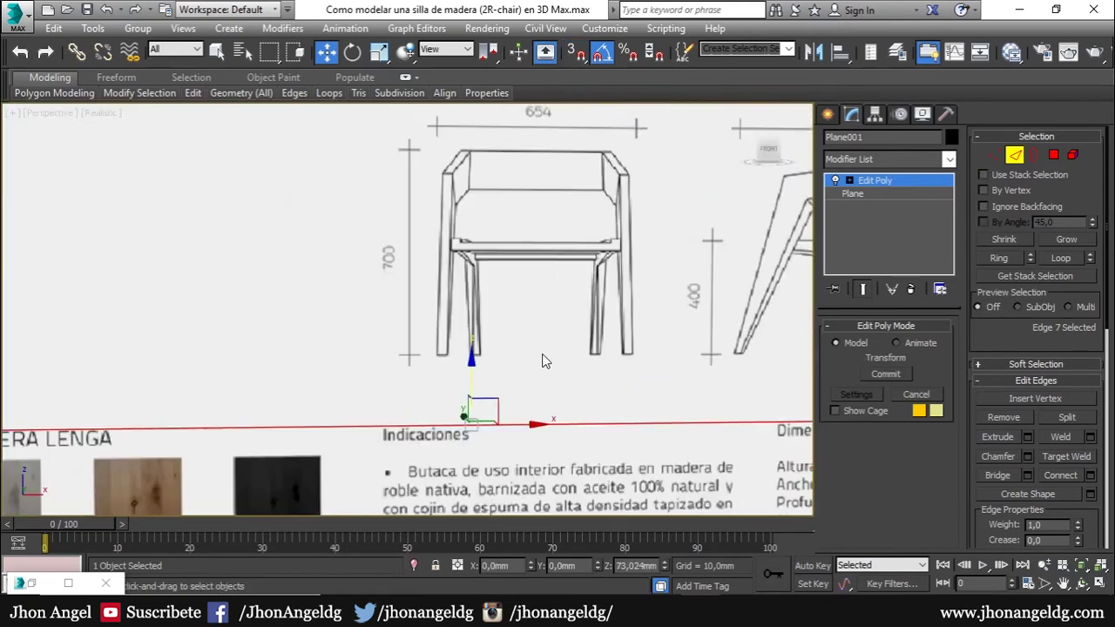
scroll(542, 359, down, 2)
- Select the plane's side vertices, turn on edged-faces display, then clear the selection
key(1)
click(160, 399)
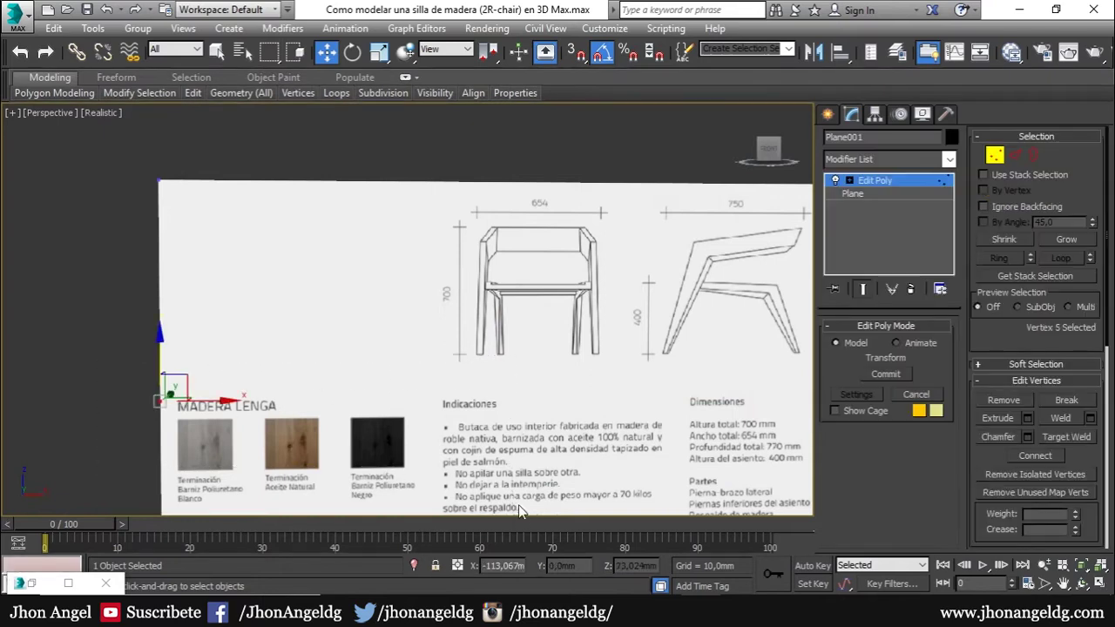
scroll(520, 510, down, 2)
ctrl+drag(741, 382, 671, 459)
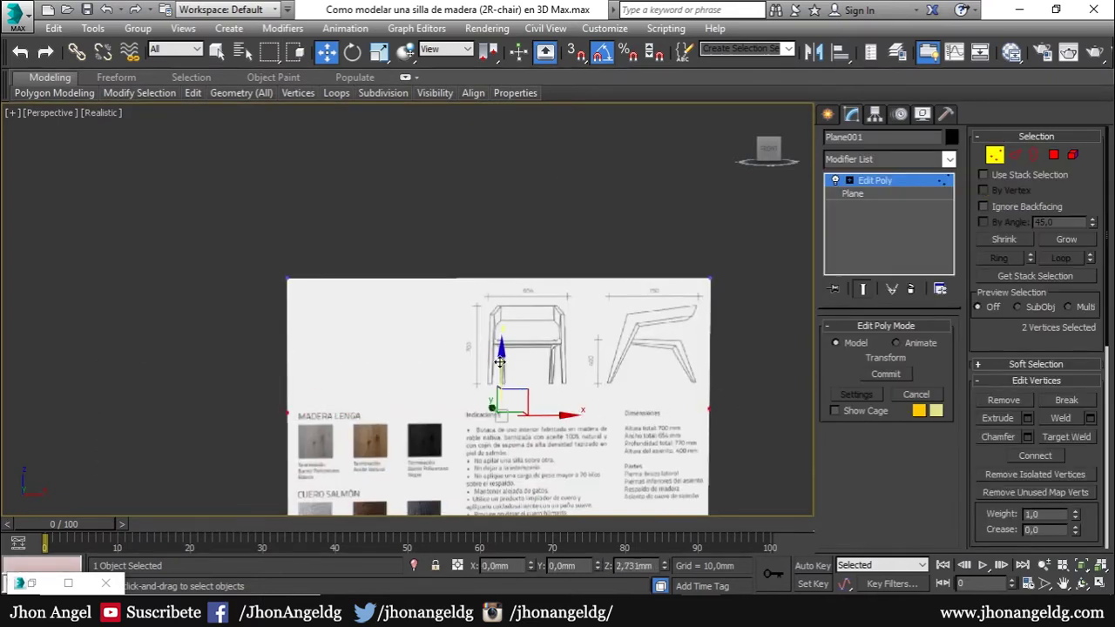
key(F3)
key(F4)
key(ctrl+d)
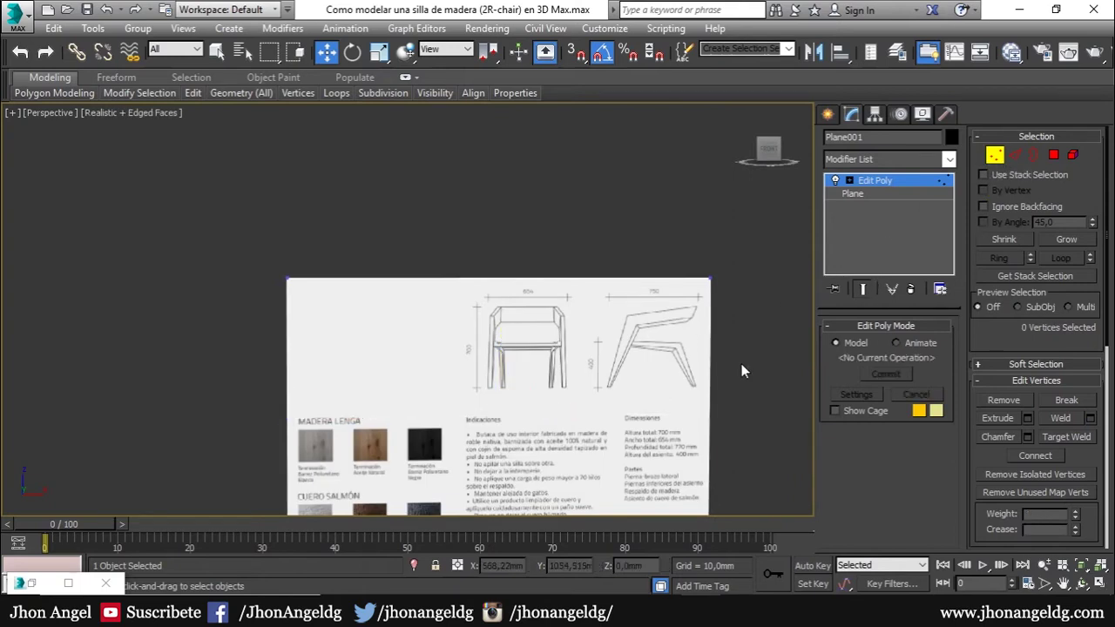
- Connect the selected edges with a new edge via the Connect settings
click(1015, 155)
right_click(183, 343)
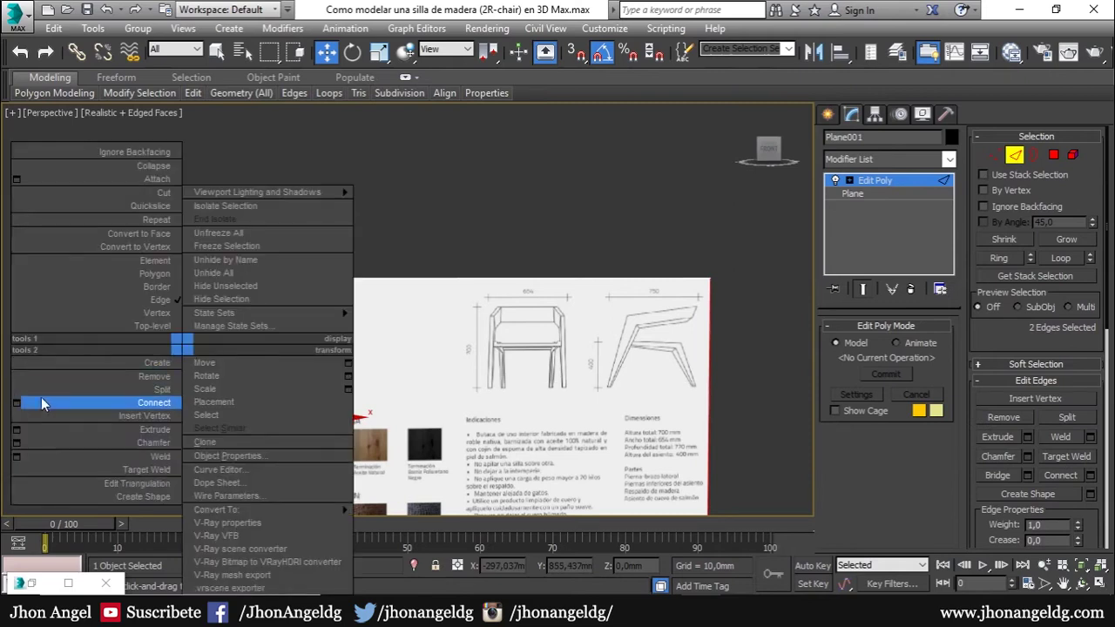
click(14, 400)
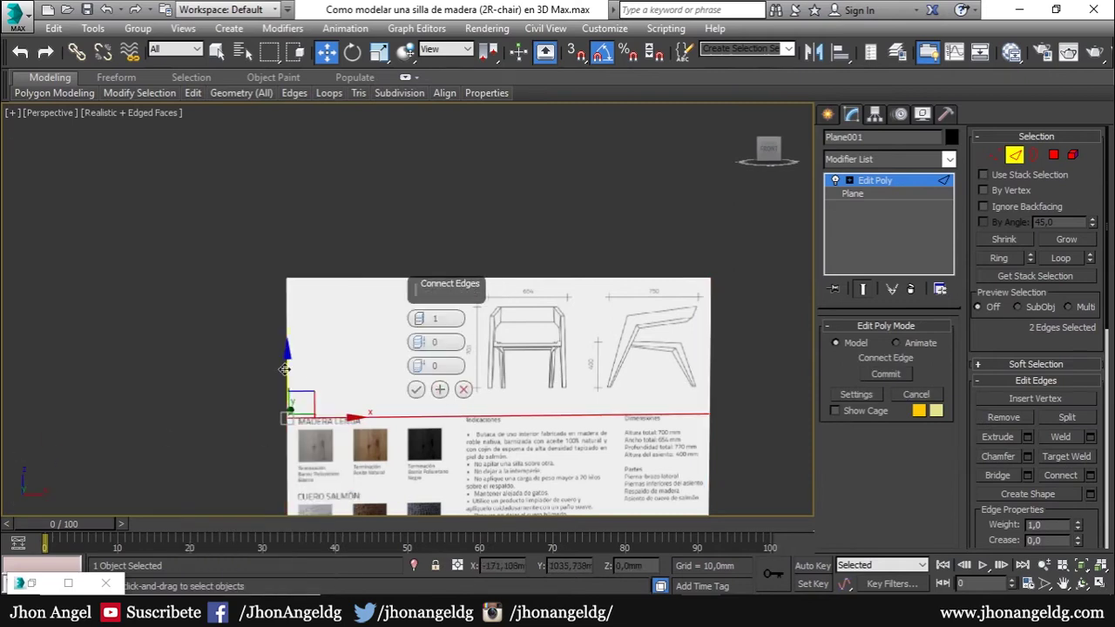
click(415, 390)
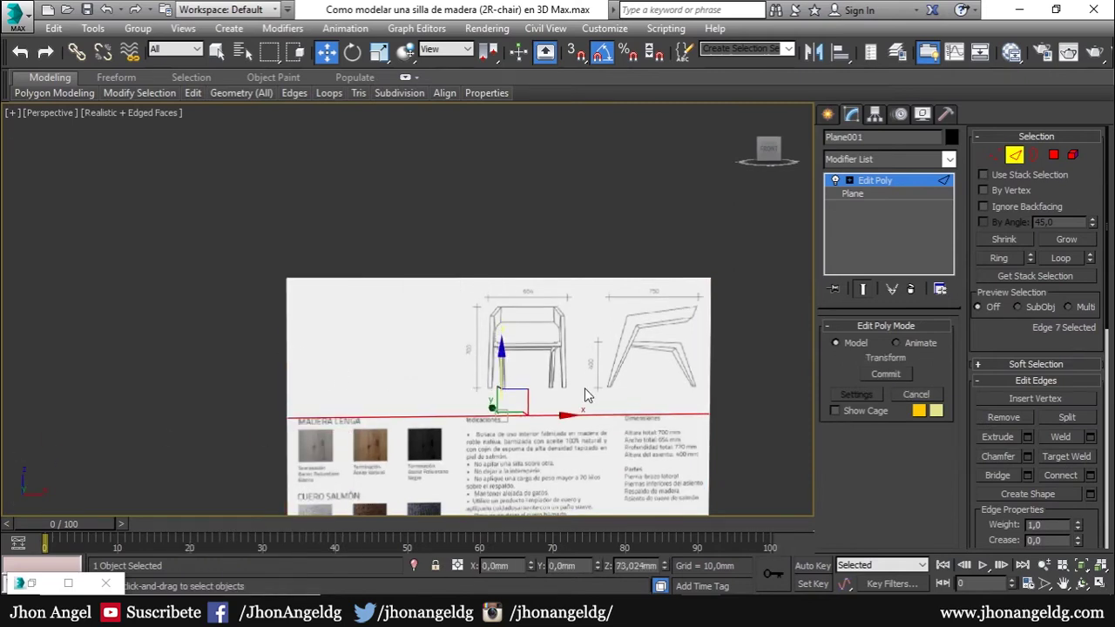
- Connect the two side edges and slide the new horizontal cut just below the drawings
right_click(584, 348)
click(503, 401)
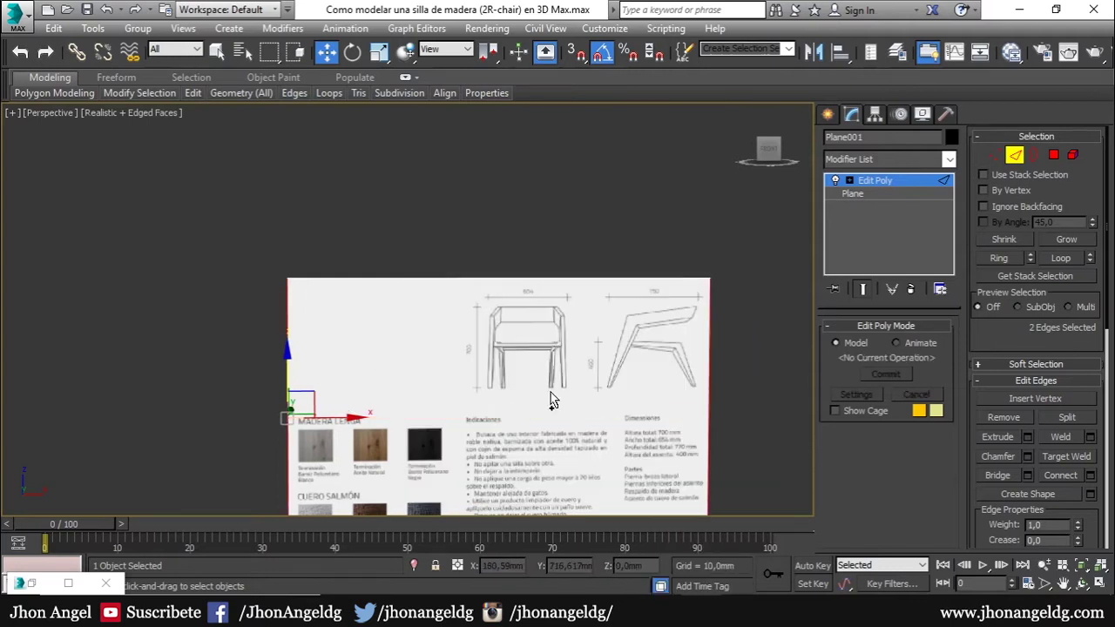
right_click(565, 341)
click(558, 401)
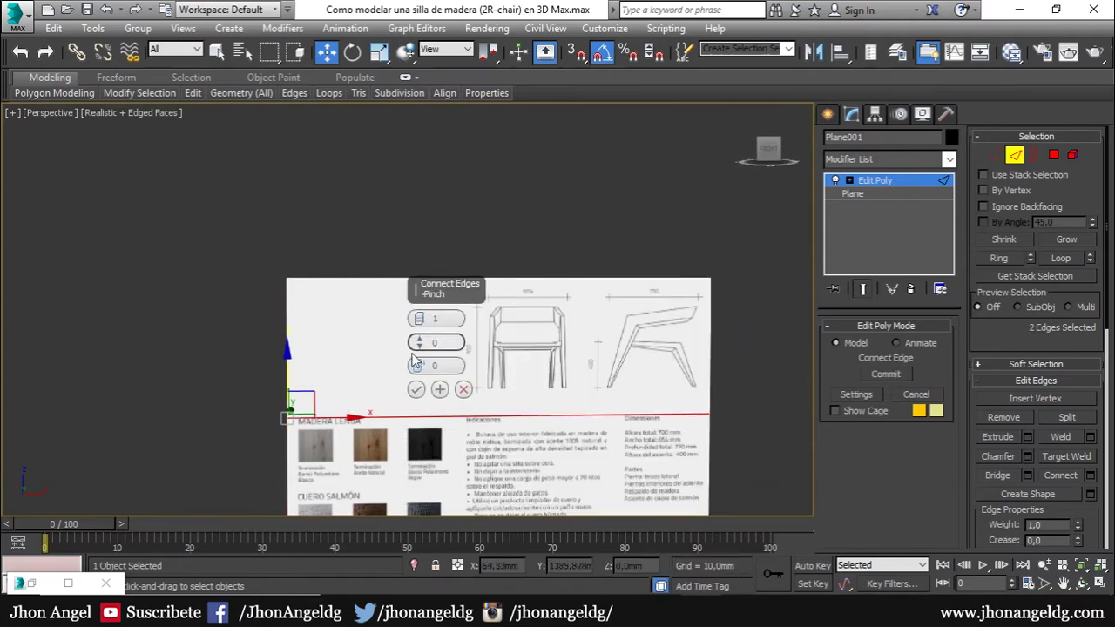
mouse_move(419, 366)
mouse_down()
mouse_move(415, 390)
mouse_move(416, 379)
mouse_up()
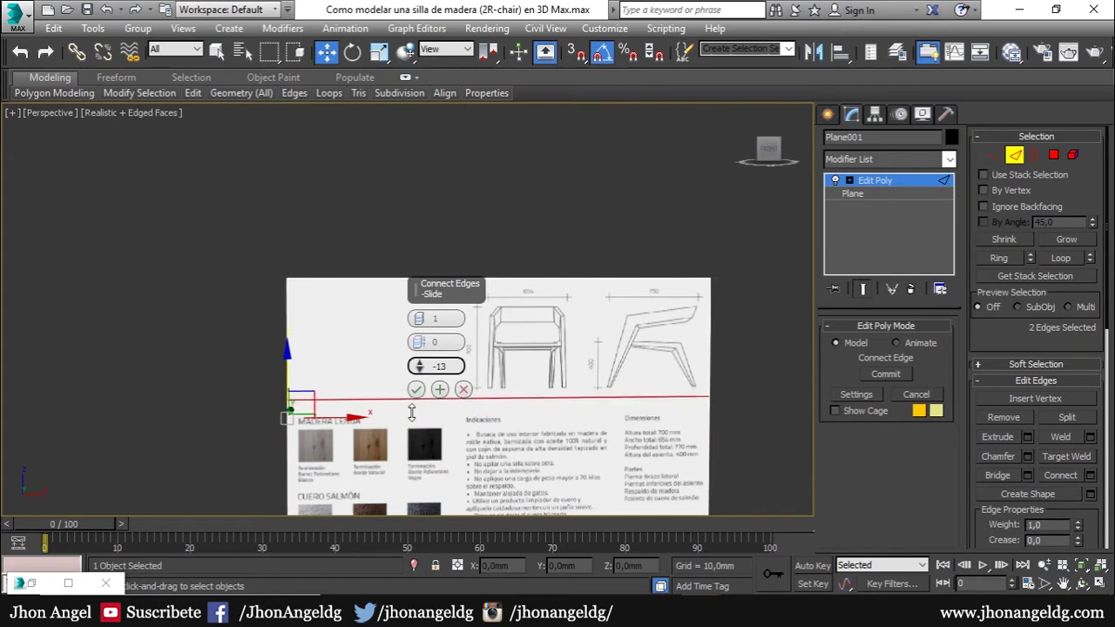
scroll(637, 375, up, 3)
scroll(637, 375, up, 2)
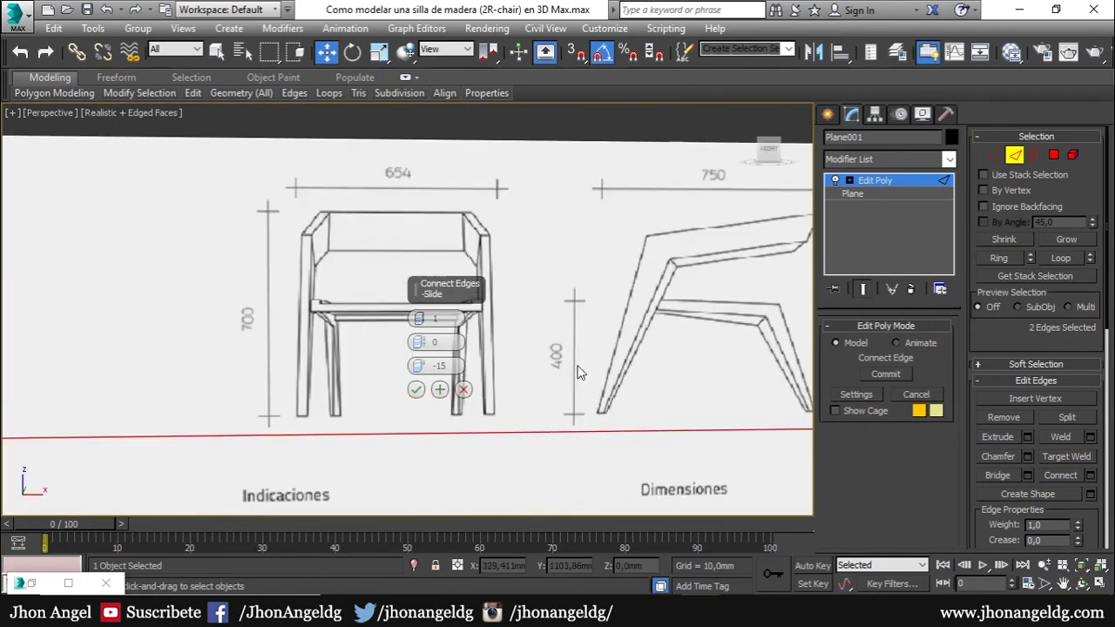
click(416, 389)
- Connect the horizontal edge ring with Slide 20 for a vertical cut left of the front view
scroll(379, 340, down, 6)
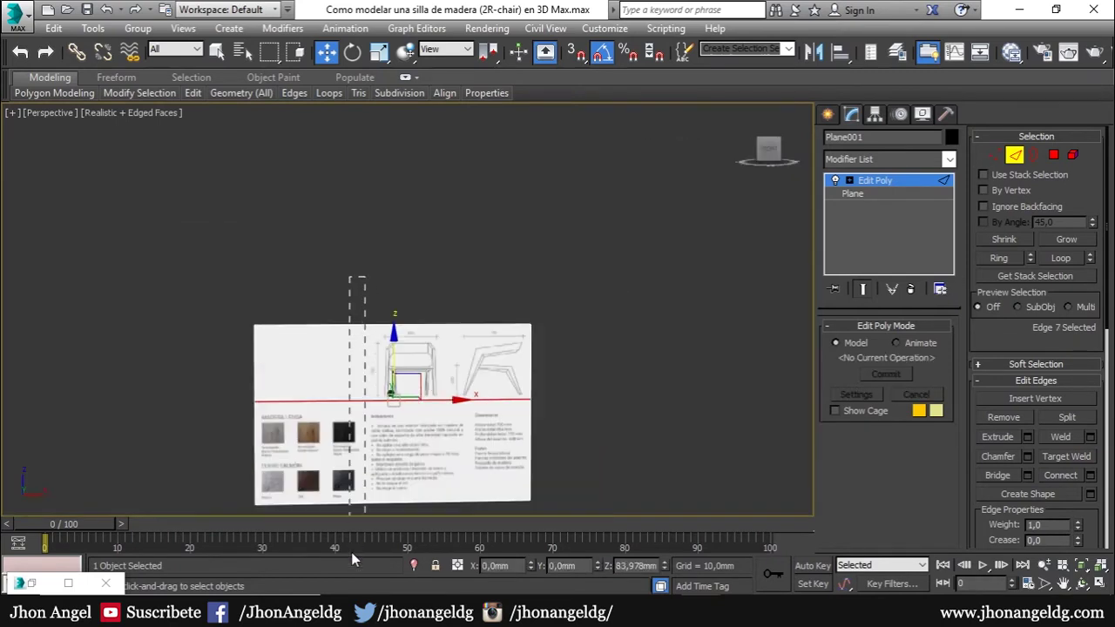
key(alt+r)
right_click(426, 345)
click(260, 402)
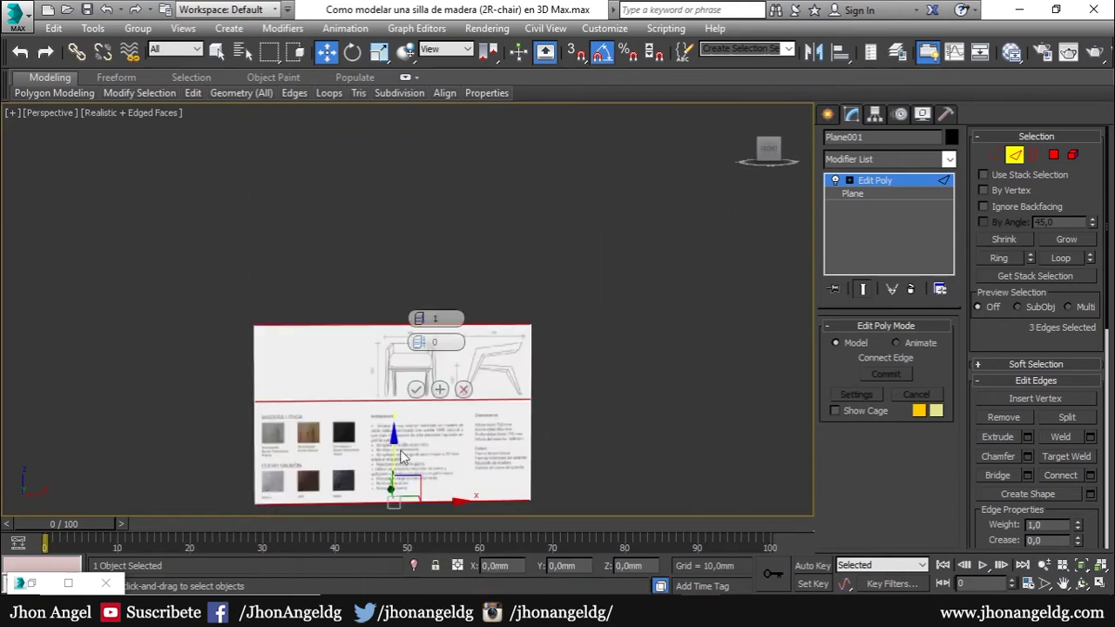
drag(419, 367, 413, 375)
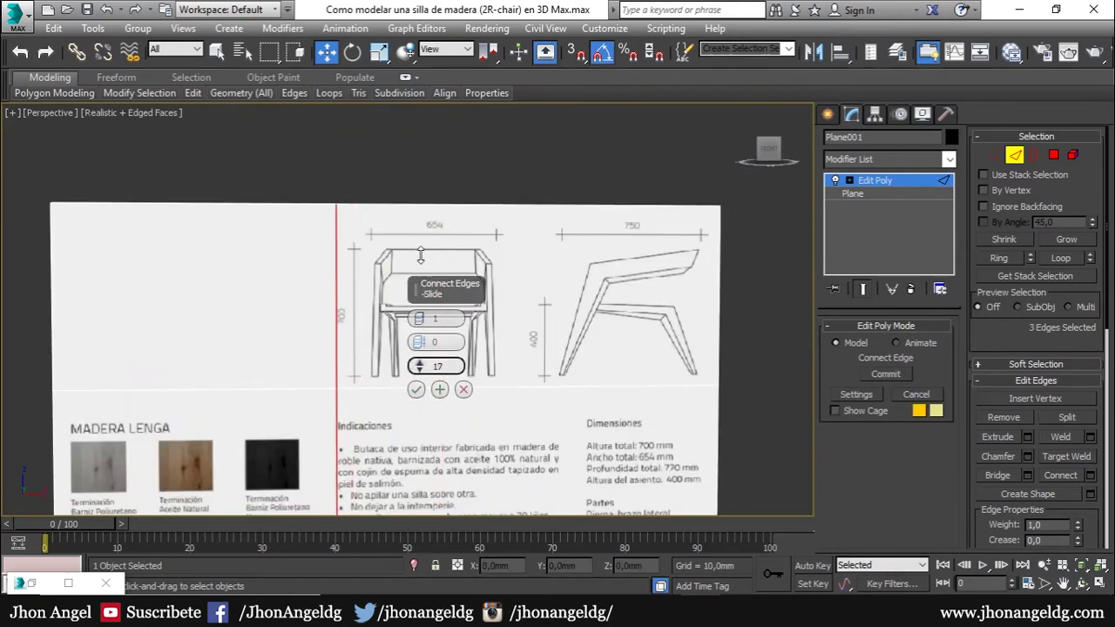
click(415, 389)
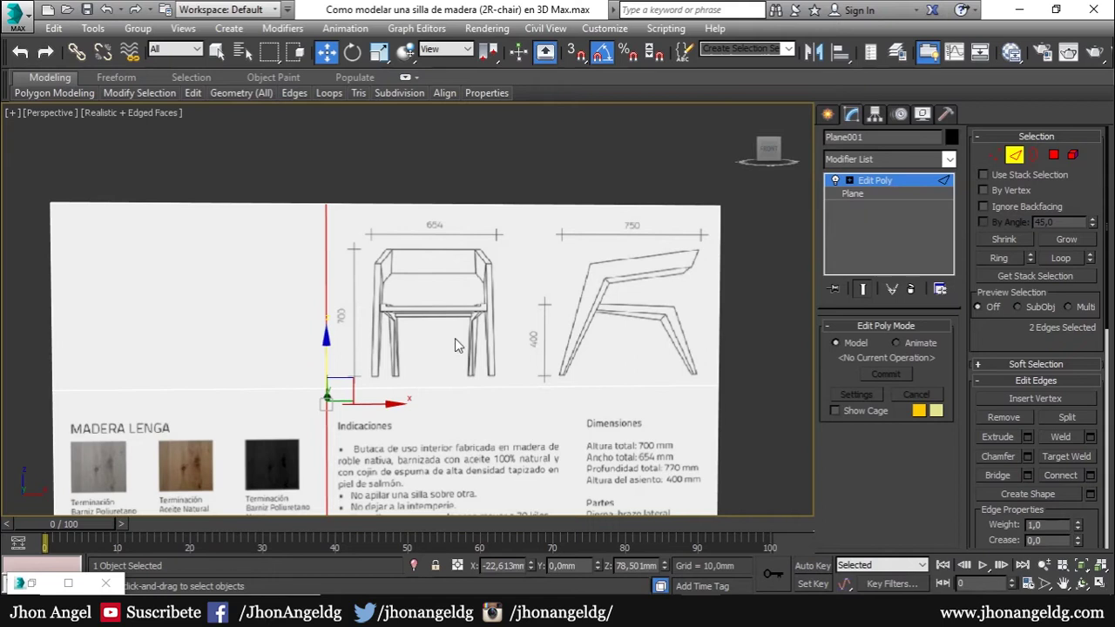
scroll(583, 348, down, 3)
- Add an Edit Poly modifier and delete the text and empty polygons, leaving only the two chair drawings
click(893, 178)
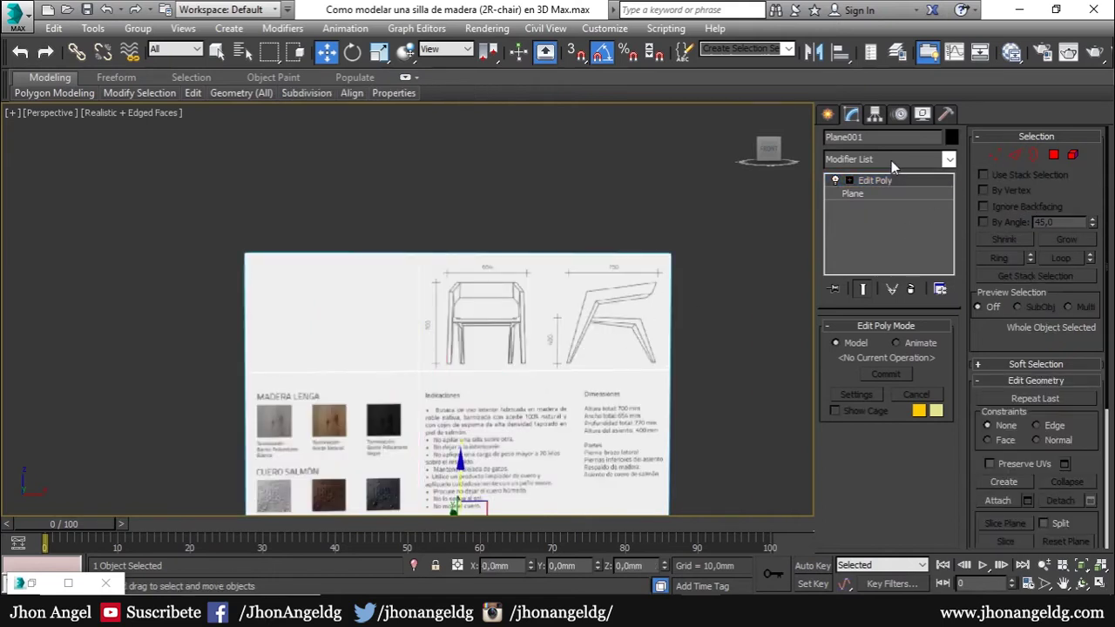
click(891, 161)
key(e)
click(864, 215)
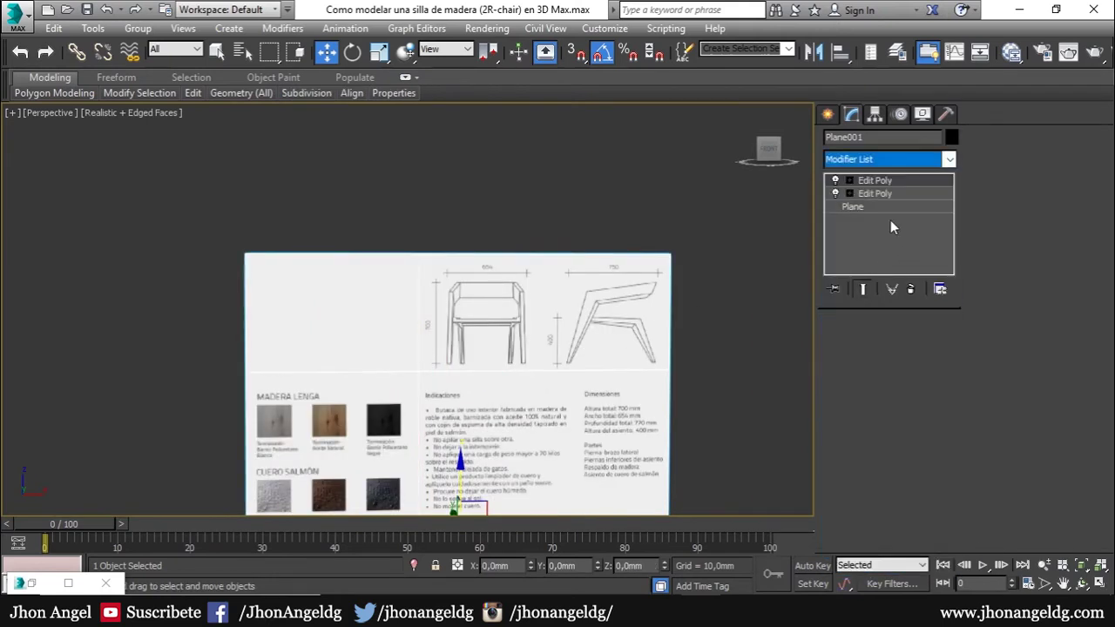
click(1054, 155)
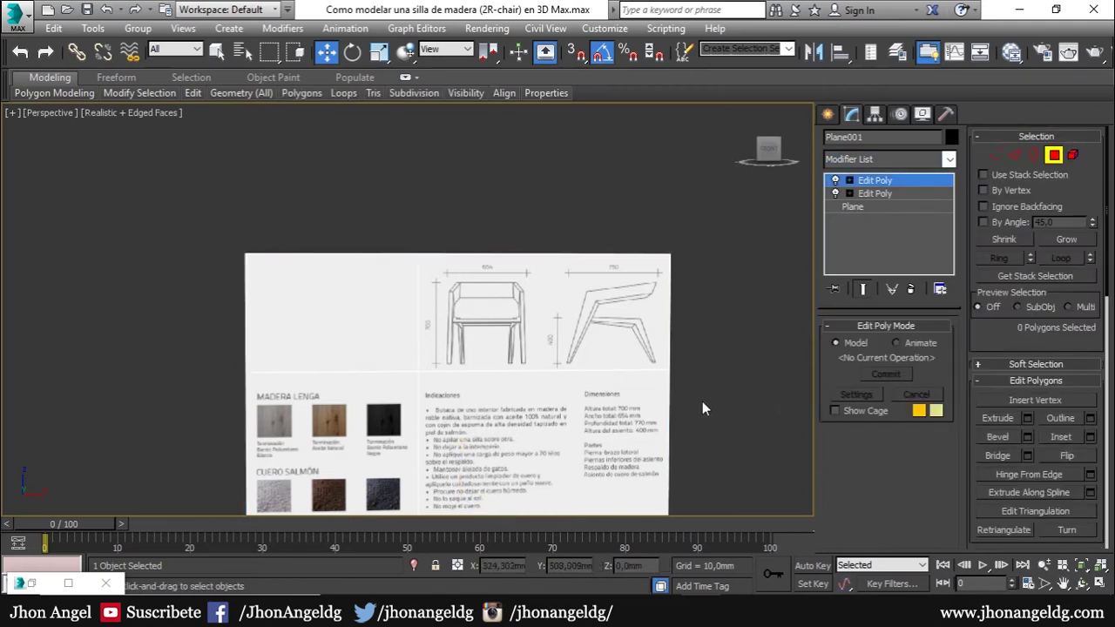
click(346, 424)
key(Delete)
click(249, 314)
key(Delete)
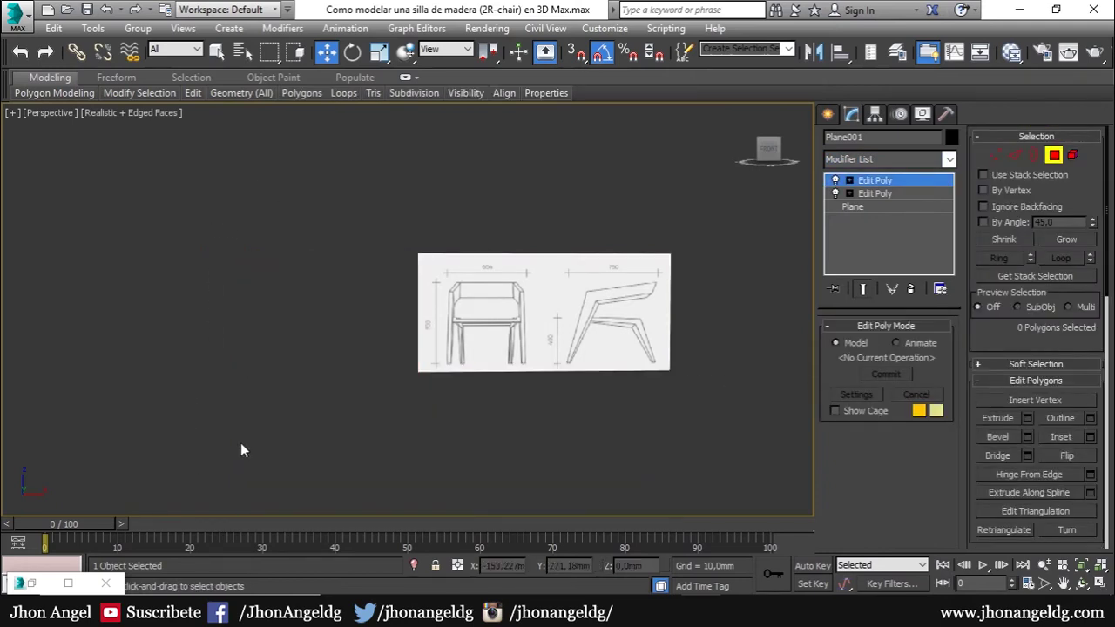
middle_drag(523, 431, 474, 469)
click(878, 181)
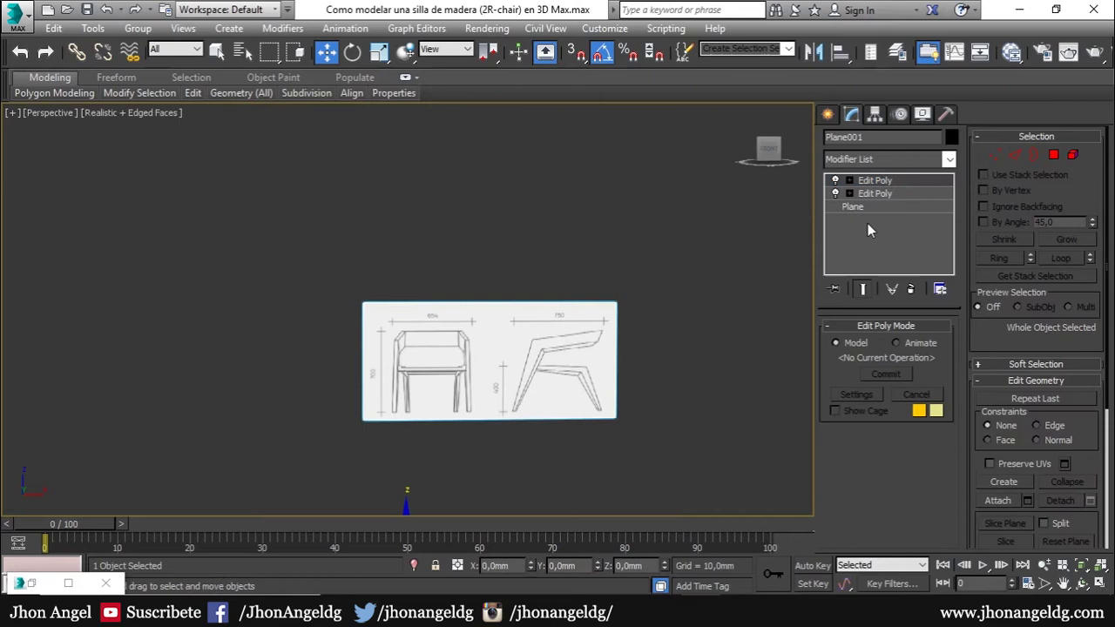
click(834, 180)
click(835, 181)
click(835, 180)
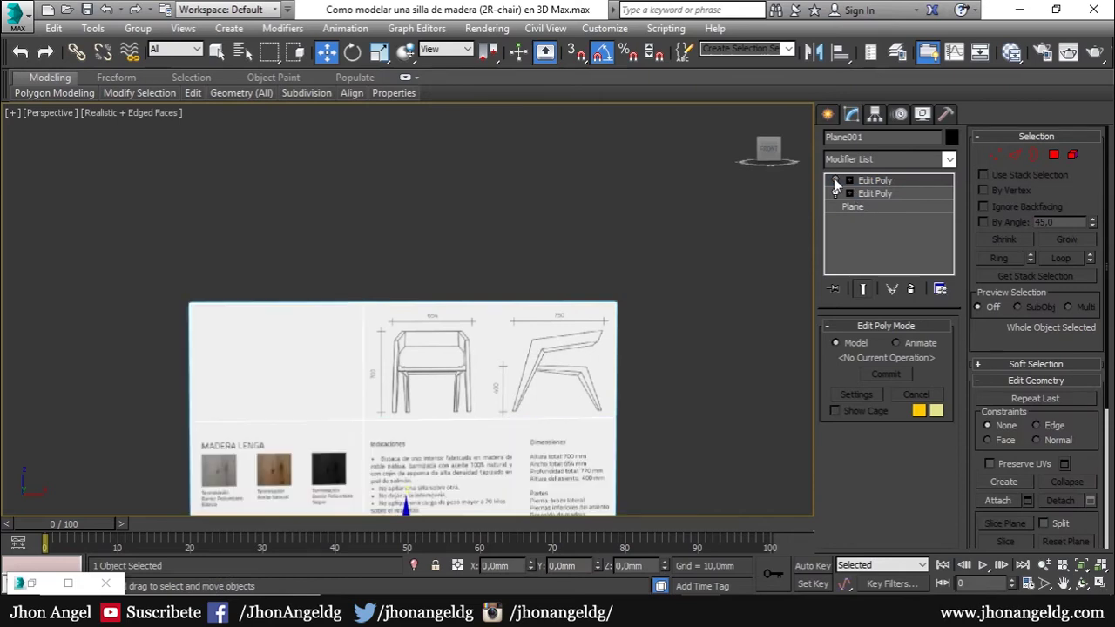
click(835, 180)
- Snap the plane's pivot onto its bottom edge using Affect Pivot Only
scroll(734, 275, down, 3)
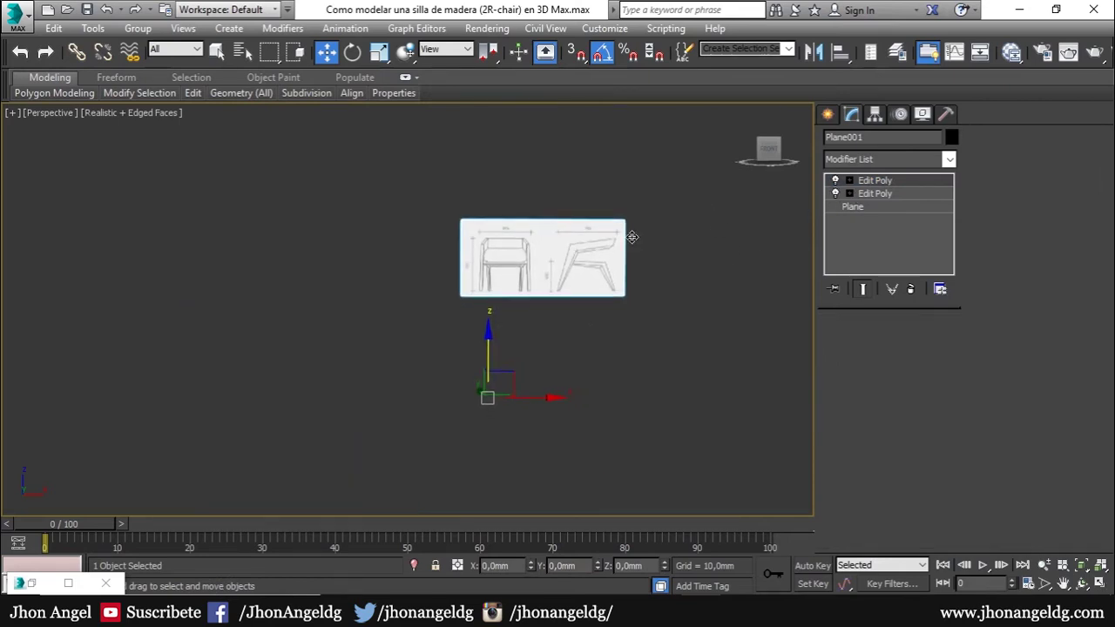
click(828, 115)
click(875, 114)
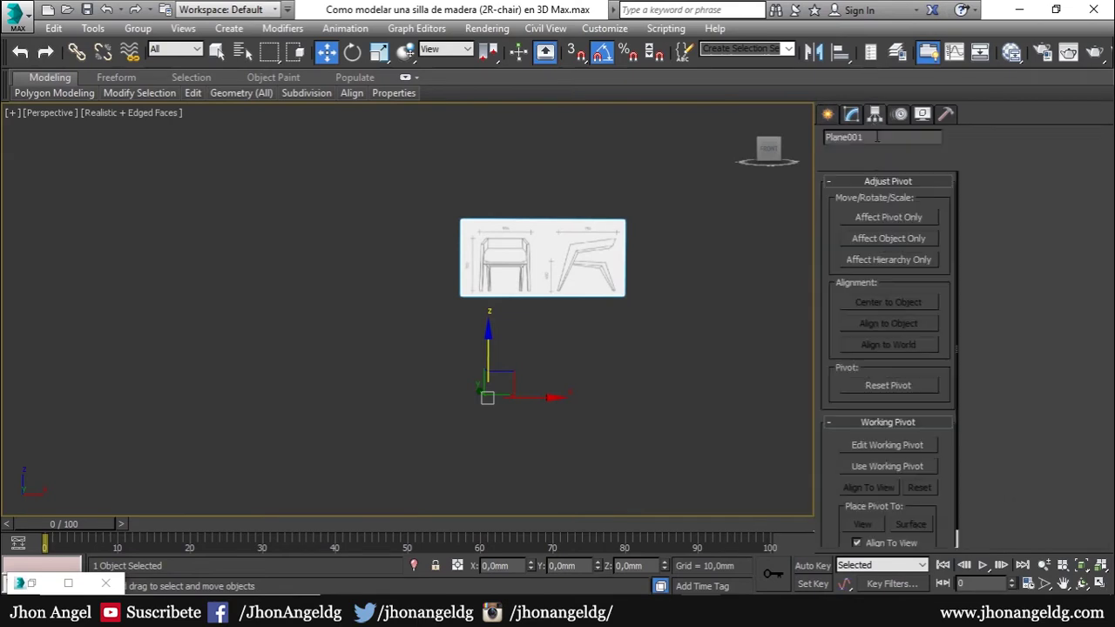
key(s)
click(889, 218)
middle_drag(560, 284, 548, 347)
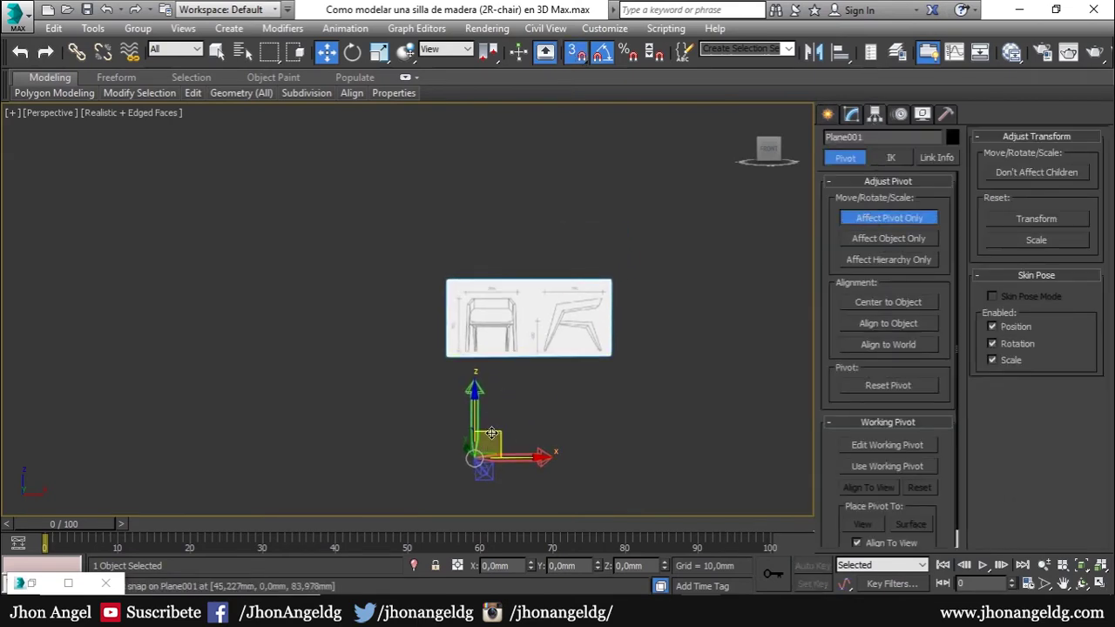
drag(484, 458, 552, 355)
click(916, 218)
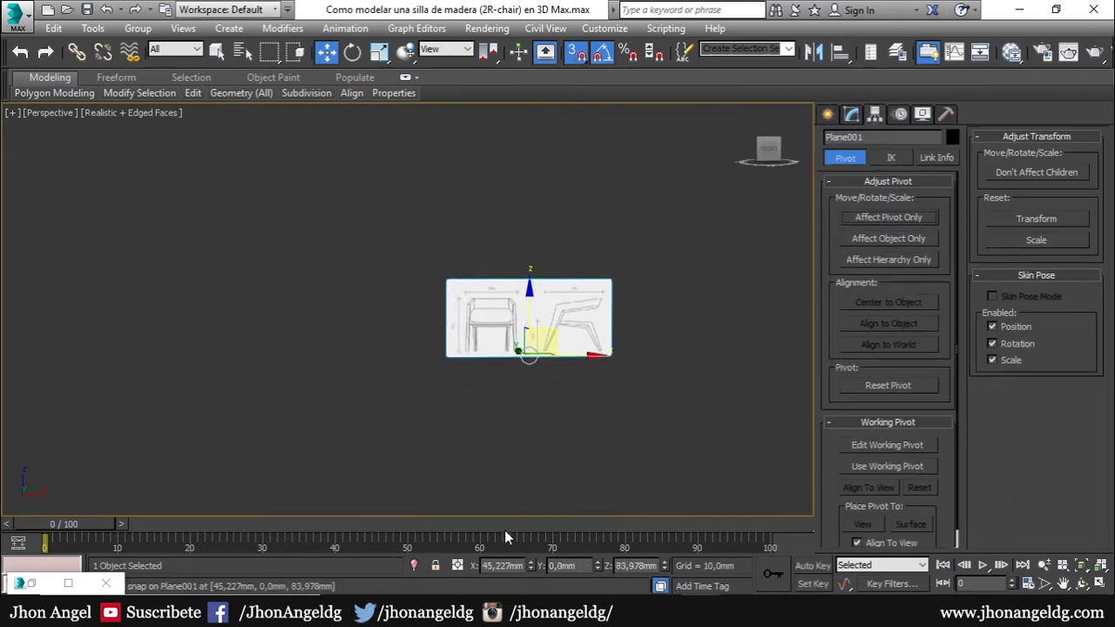
- Zero the plane's X and Z position so its bottom edge sits at the world origin
right_click(530, 565)
right_click(665, 565)
mouse_move(544, 461)
middle_down()
mouse_move(545, 404)
mouse_move(507, 406)
middle_up()
scroll(523, 409, up, 3)
scroll(566, 424, up, 3)
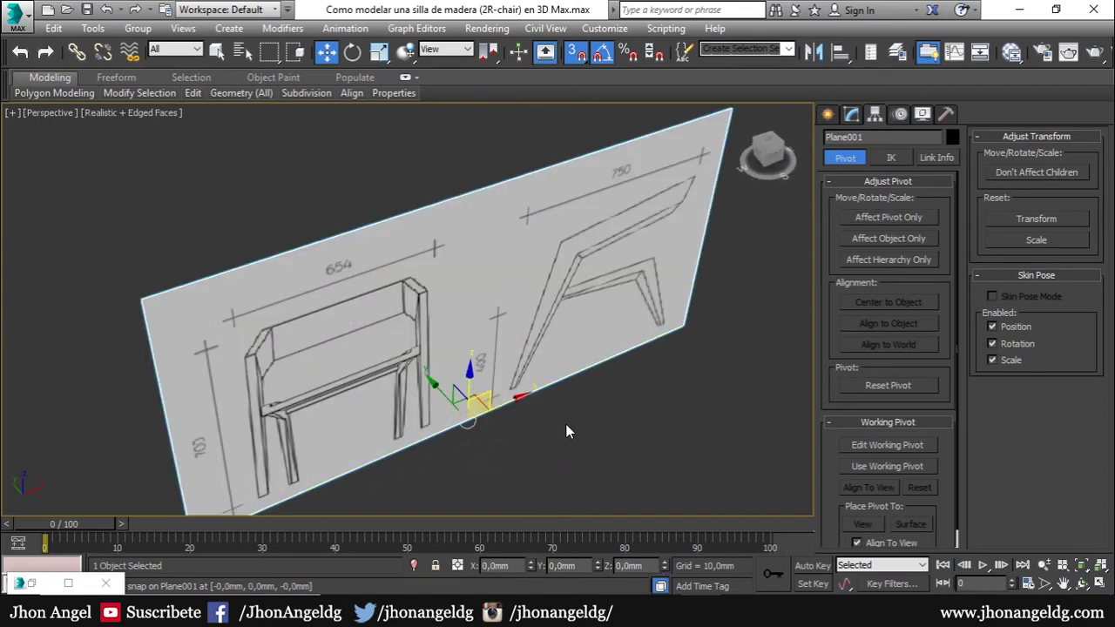
key(alt+w)
- Fit the Front view to the plane, hide its grid, shade it realistically and widen the viewports
middle_click(251, 348)
key(z)
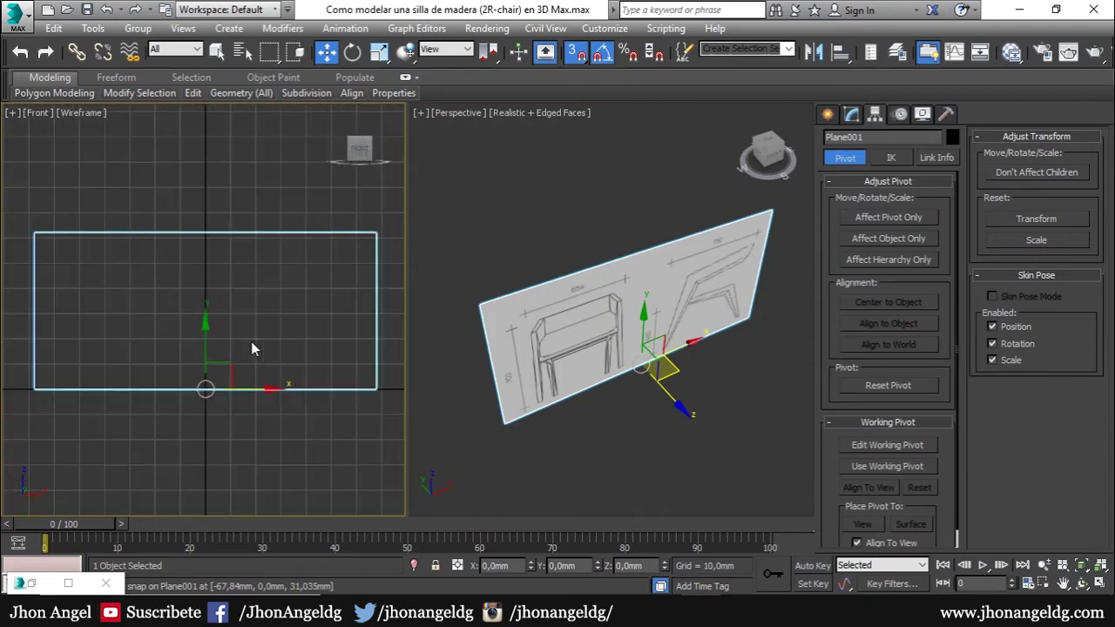
key(g)
key(F3)
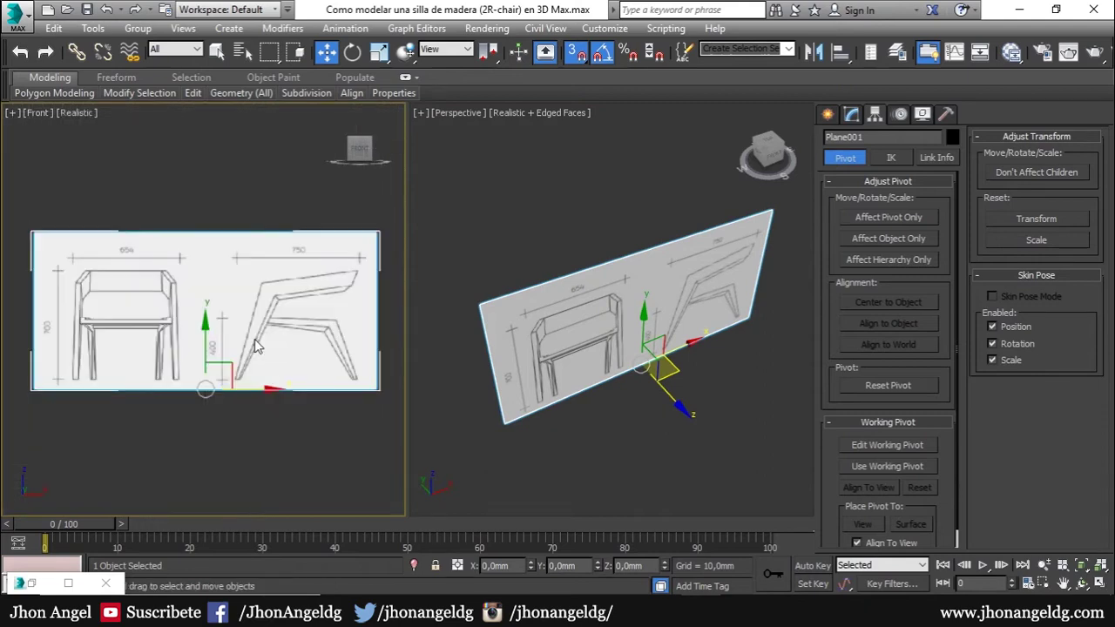
scroll(112, 310, up, 2)
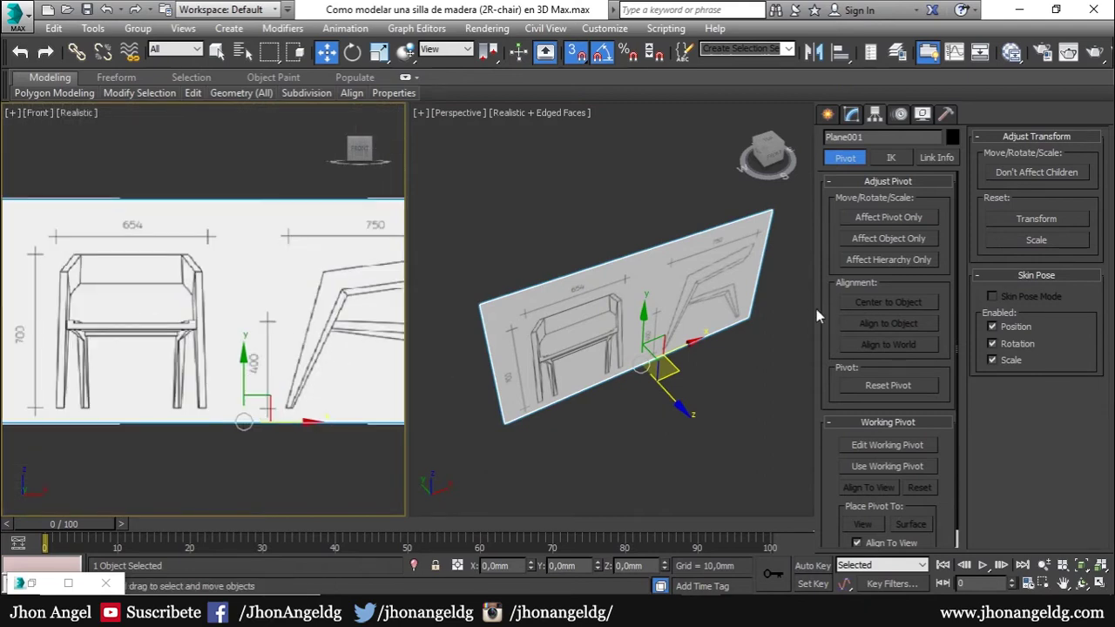
drag(819, 310, 988, 311)
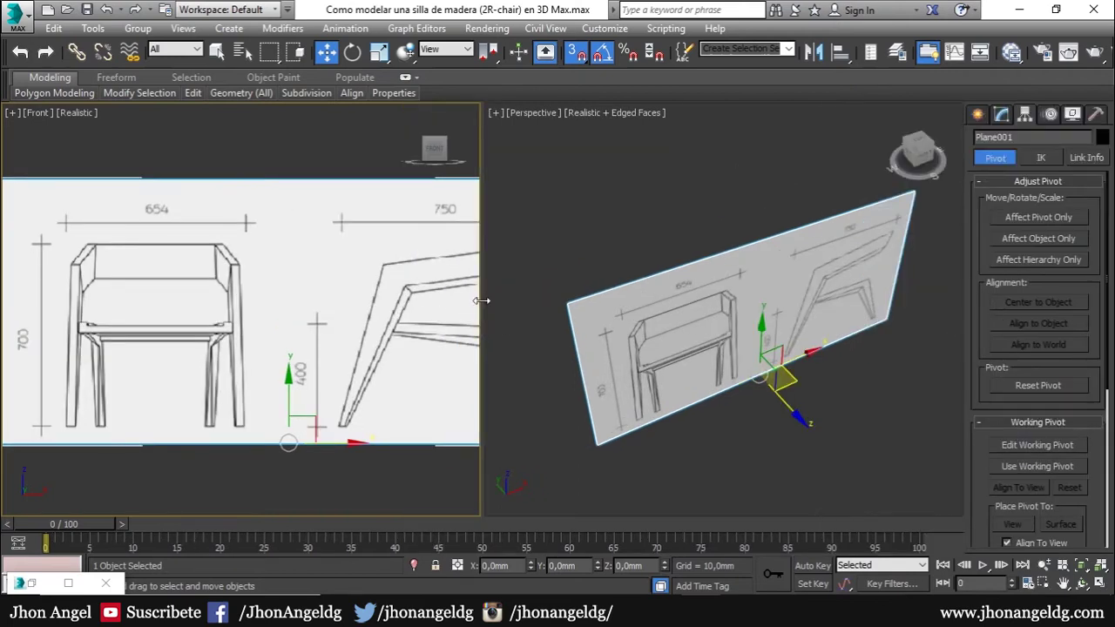
drag(514, 296, 546, 297)
scroll(326, 340, down, 3)
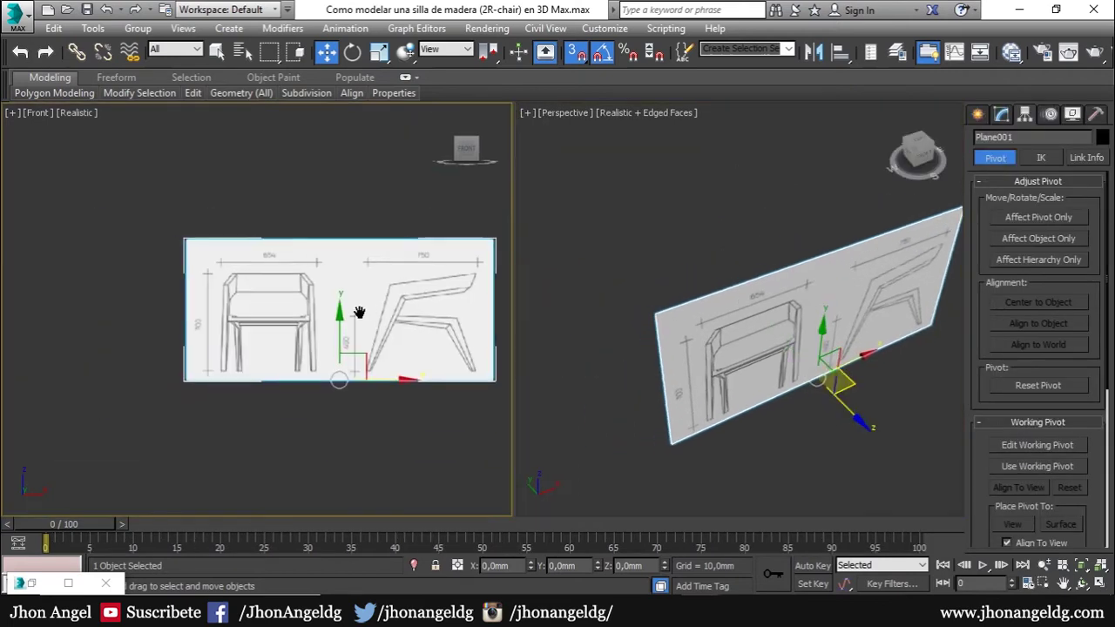
scroll(326, 340, up, 1)
middle_drag(312, 336, 251, 336)
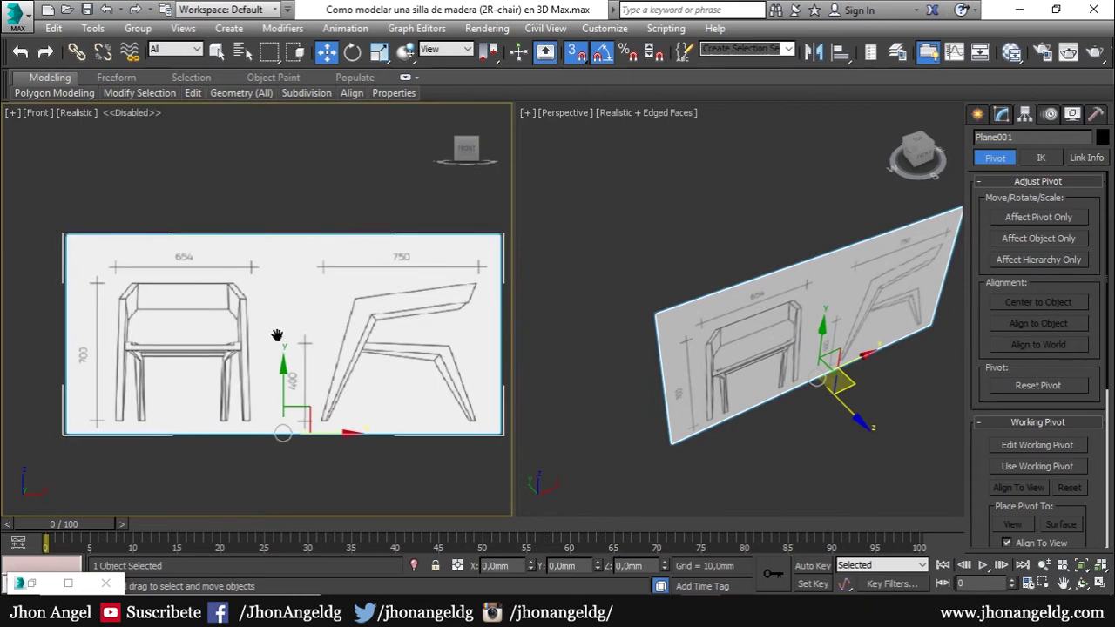
scroll(726, 346, up, 3)
scroll(653, 243, up, 3)
- Orbit and zoom the Perspective view around the chair drawings, then bring up its [+] viewport menu
alt+middle_drag(654, 242, 746, 316)
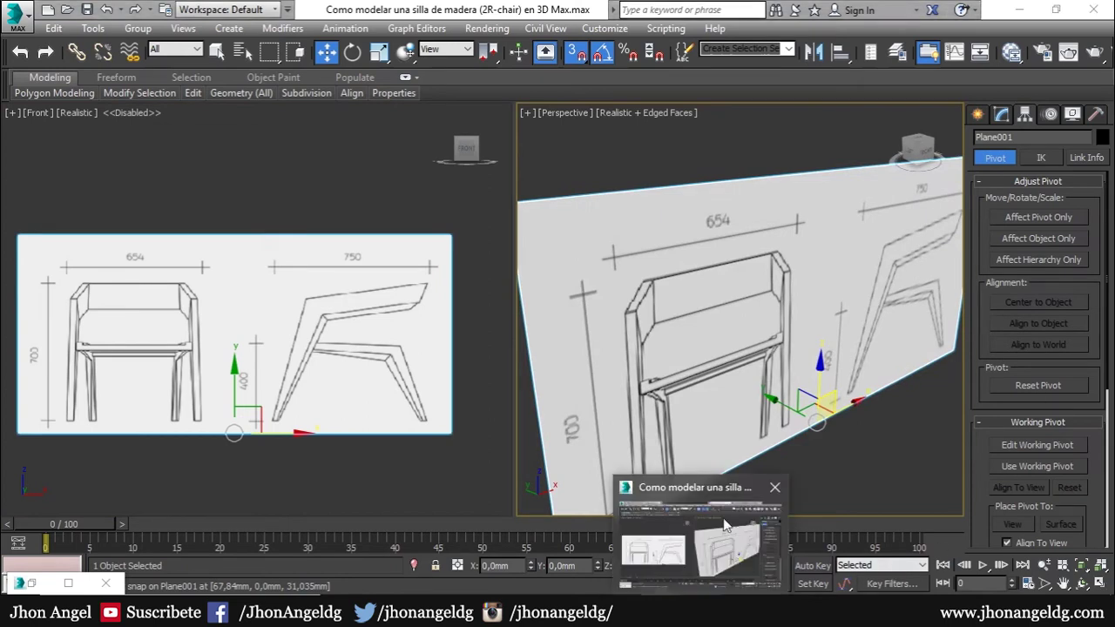
mouse_move(740, 344)
alt+middle_down()
mouse_move(727, 335)
mouse_move(763, 350)
alt+middle_up()
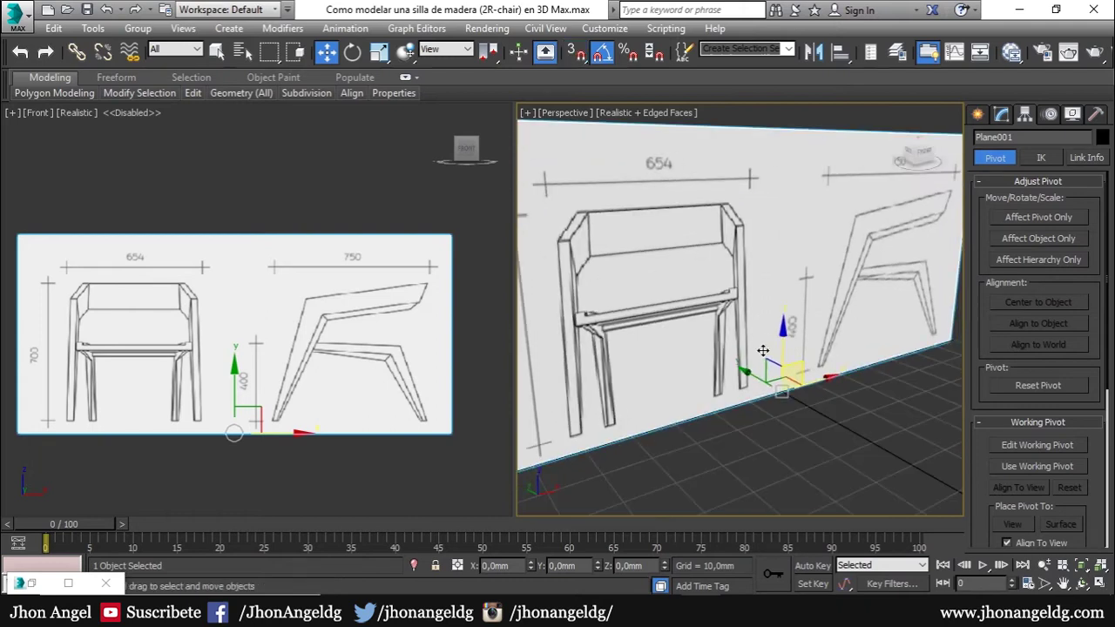
scroll(763, 351, down, 3)
scroll(778, 389, down, 1)
scroll(778, 389, down, 1)
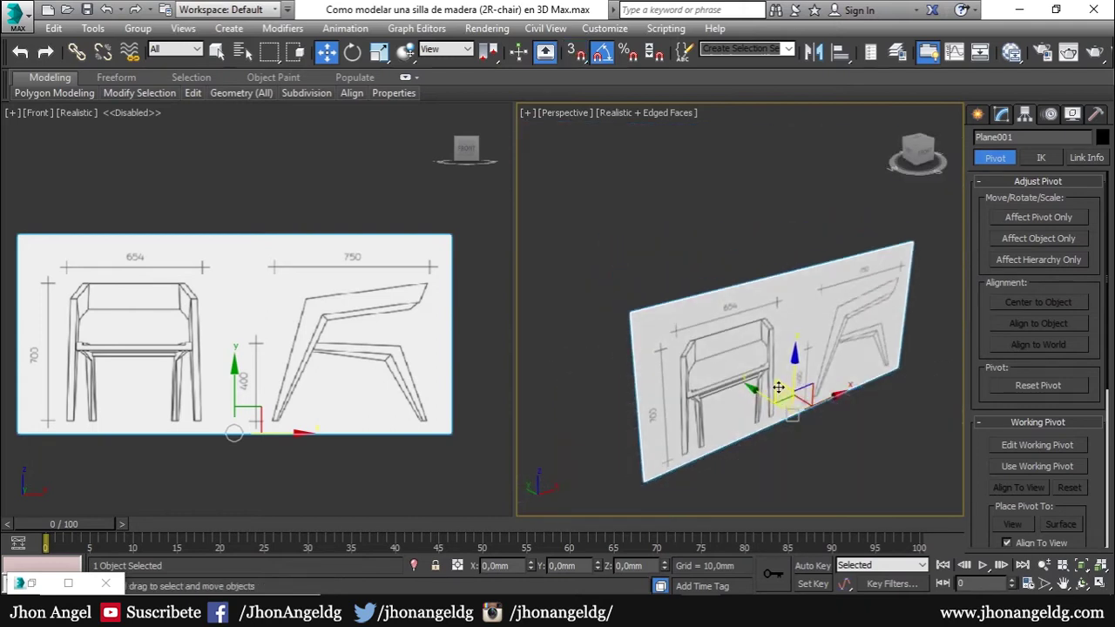
key(f)
key(p)
scroll(772, 348, down, 1)
mouse_move(724, 353)
alt+middle_down()
mouse_move(759, 382)
mouse_move(776, 433)
alt+middle_up()
scroll(759, 381, up, 4)
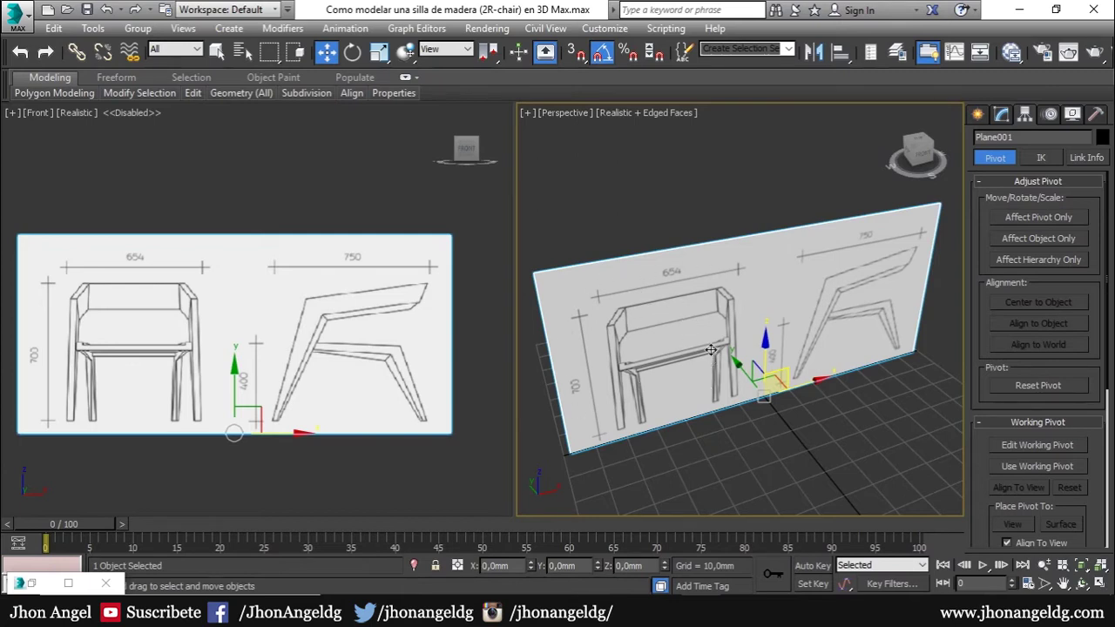
scroll(740, 302, up, 4)
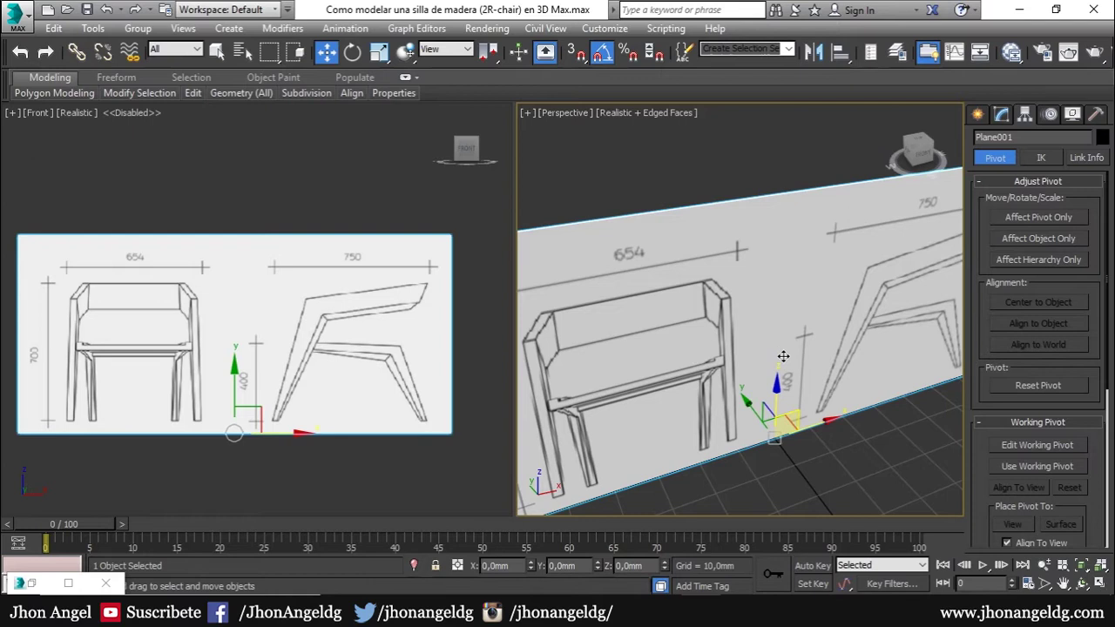
alt+middle_drag(783, 356, 639, 315)
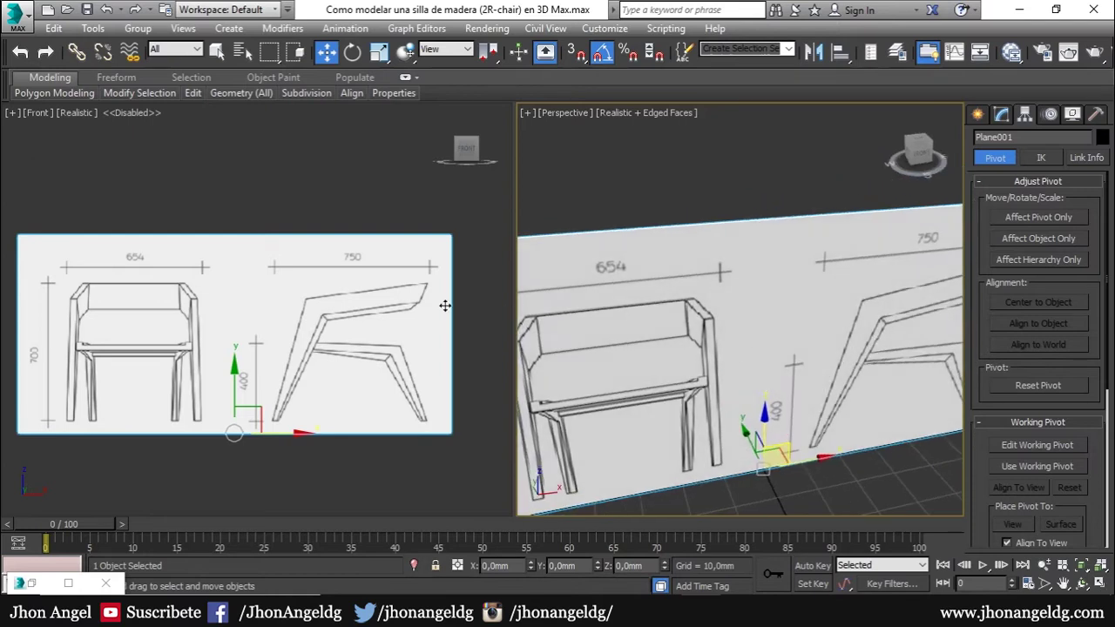
scroll(395, 318, up, 10)
scroll(395, 316, down, 5)
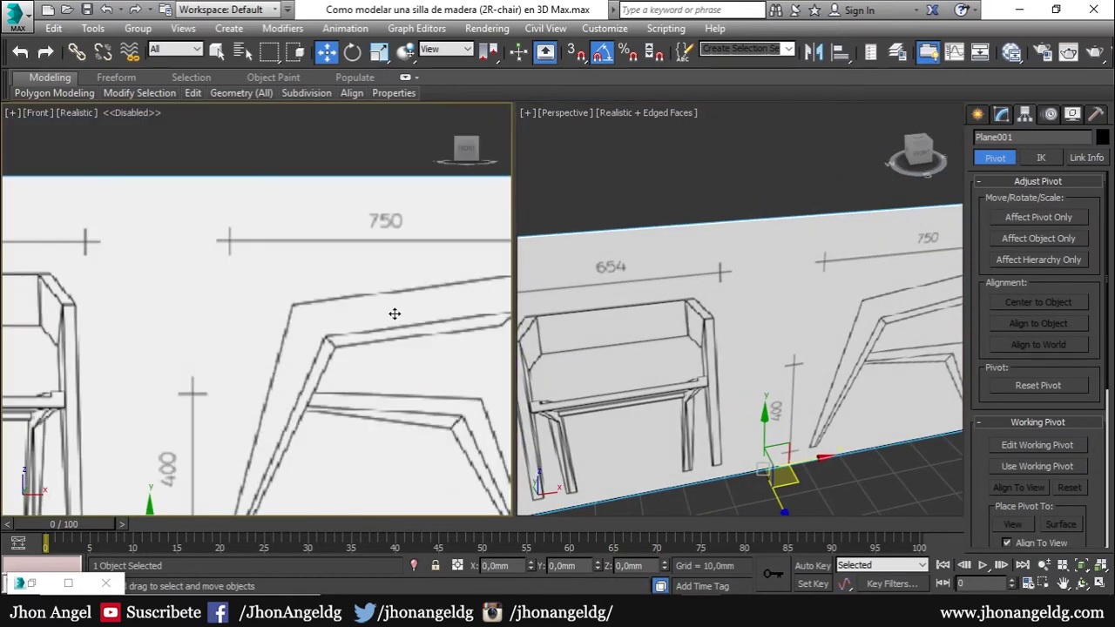
scroll(319, 356, up, 2)
scroll(319, 356, up, 2)
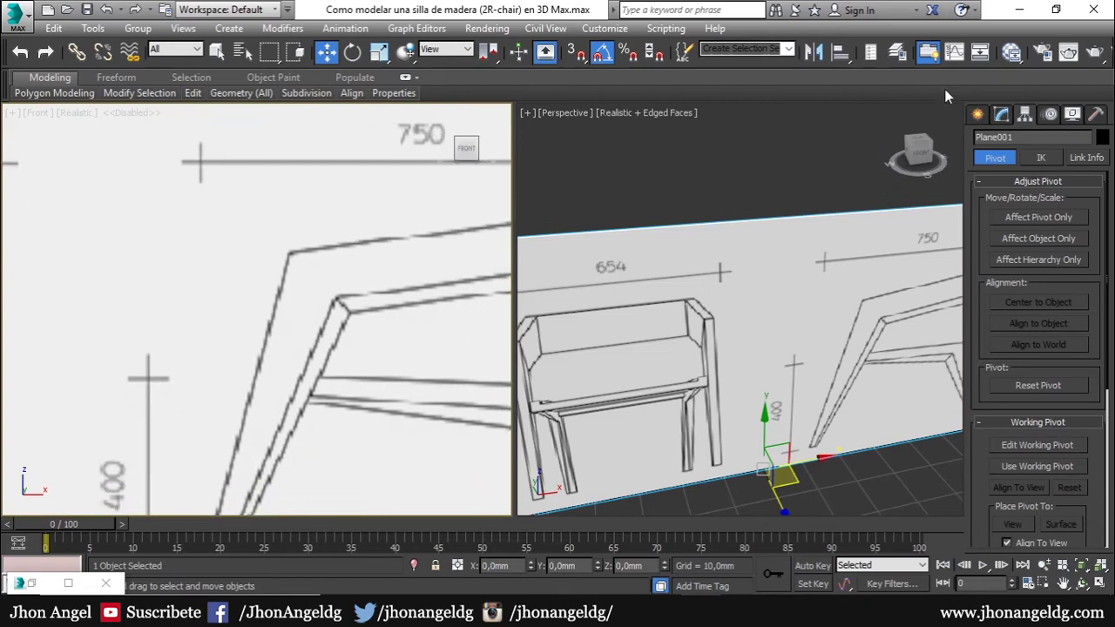
click(528, 112)
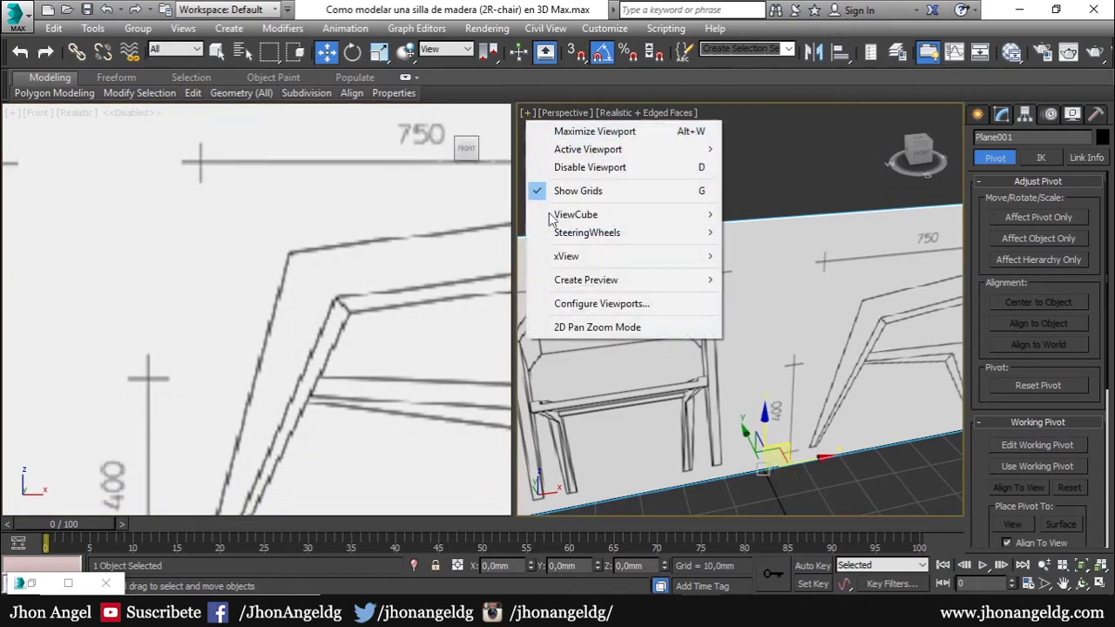
- In Display Performance, set Texture Maps, Baked Procedural Maps and Viewport Background to 1360 and apply
click(582, 304)
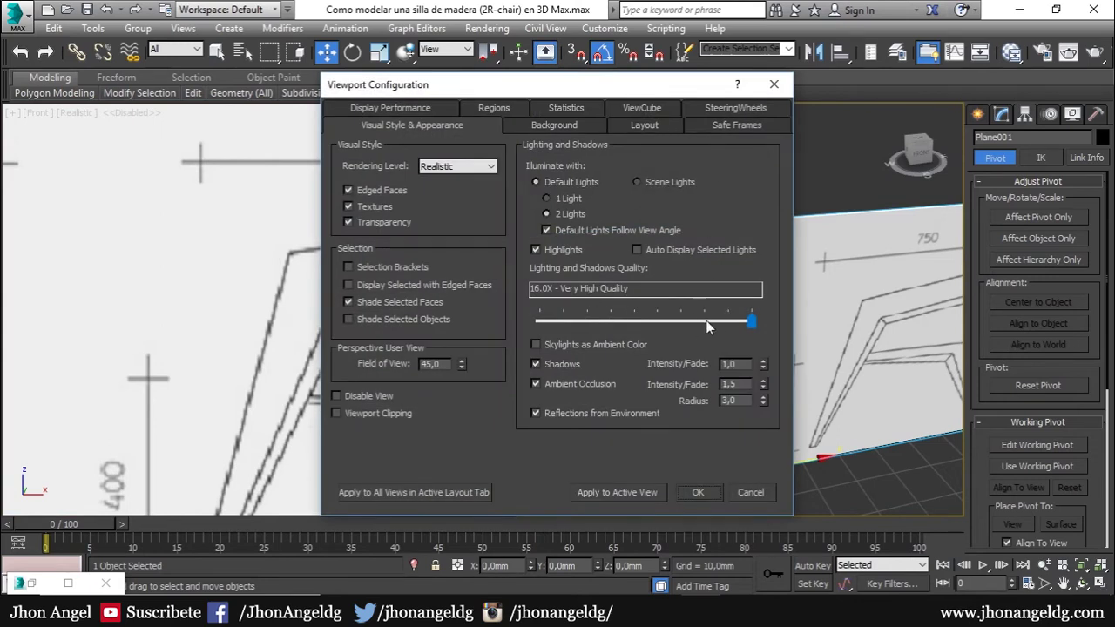
click(400, 111)
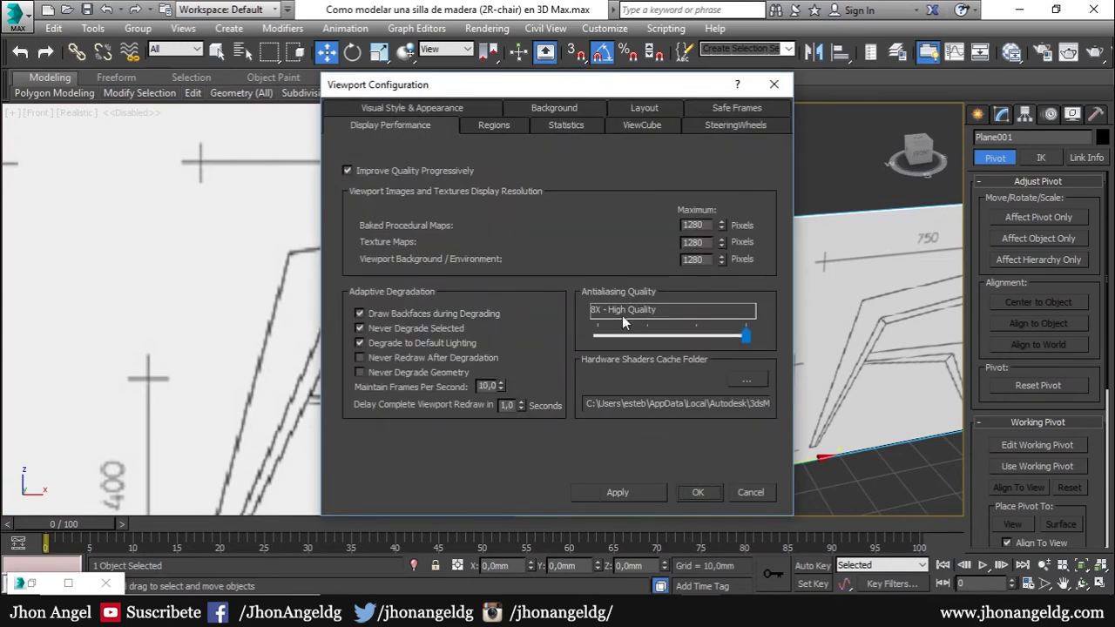
click(697, 242)
text(1360)
key(Return)
click(697, 224)
text(1360)
key(Return)
click(697, 259)
text(1360)
key(Return)
click(613, 493)
click(698, 493)
scroll(436, 374, down, 2)
scroll(449, 366, down, 2)
scroll(440, 340, up, 2)
scroll(438, 344, down, 3)
middle_drag(289, 355, 406, 348)
- Switch to Picasa Photo Viewer and flip through the 2R chair reference photos
middle_drag(337, 347, 241, 347)
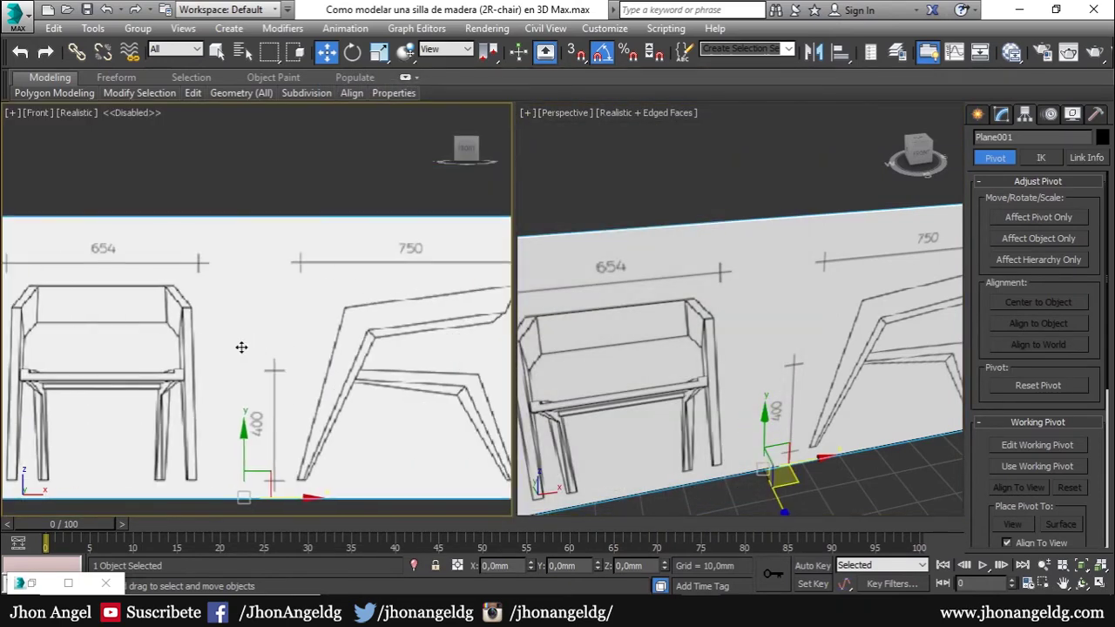
middle_drag(426, 339, 351, 340)
key(alt+Tab)
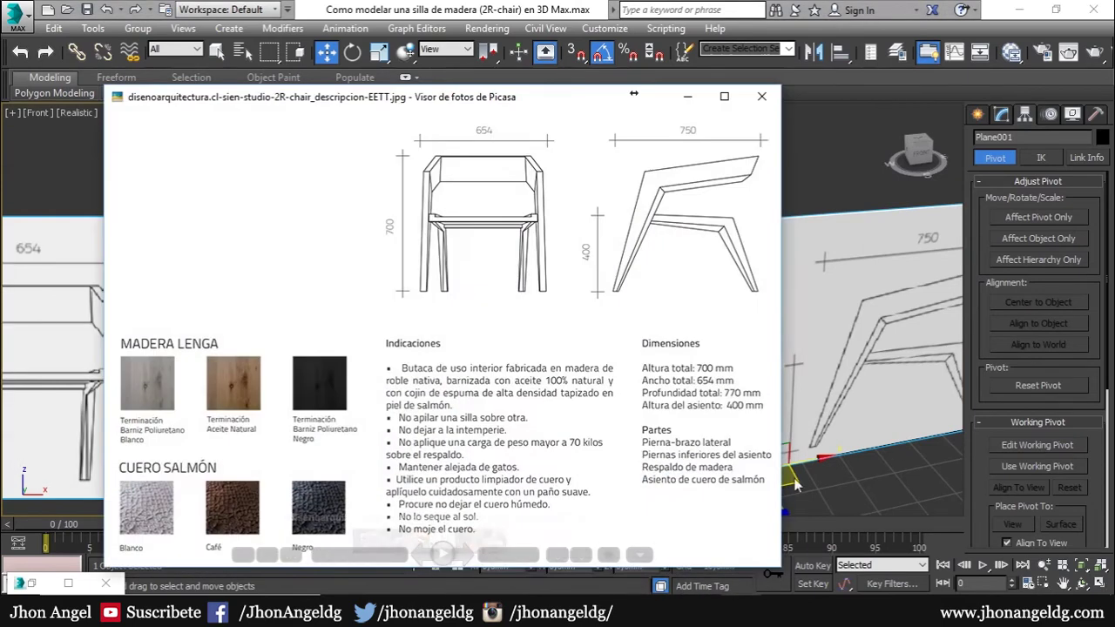
key(Right)
key(Right)
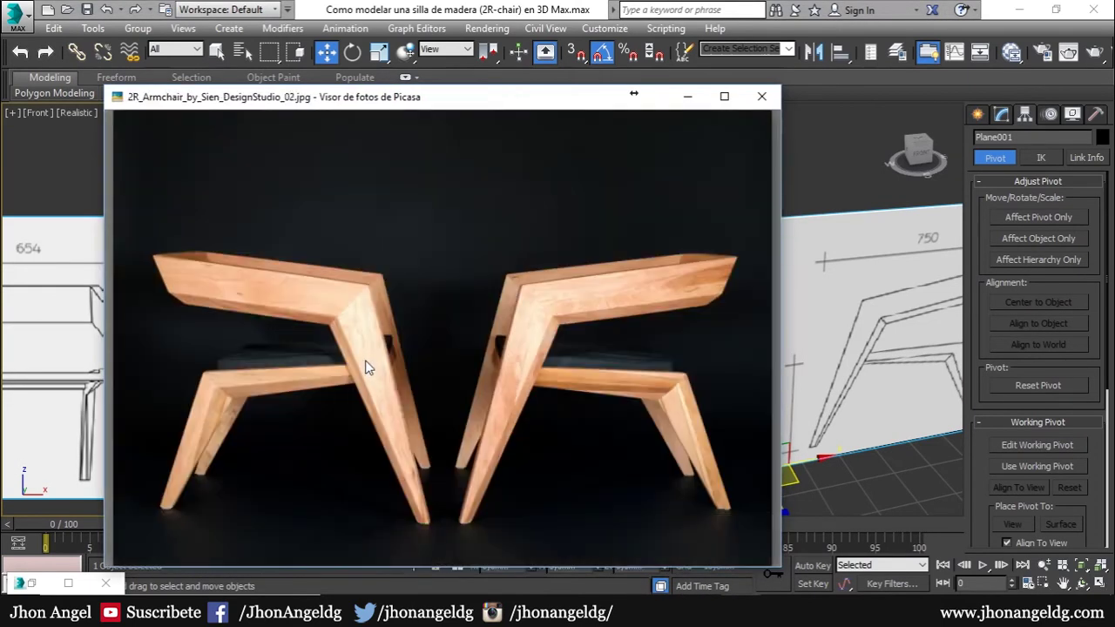
key(Right)
key(Left)
key(Left)
key(Left)
key(Right)
- Move the photo window down, recheck the front and angled chair photos, and return to 3ds Max
drag(464, 149, 435, 297)
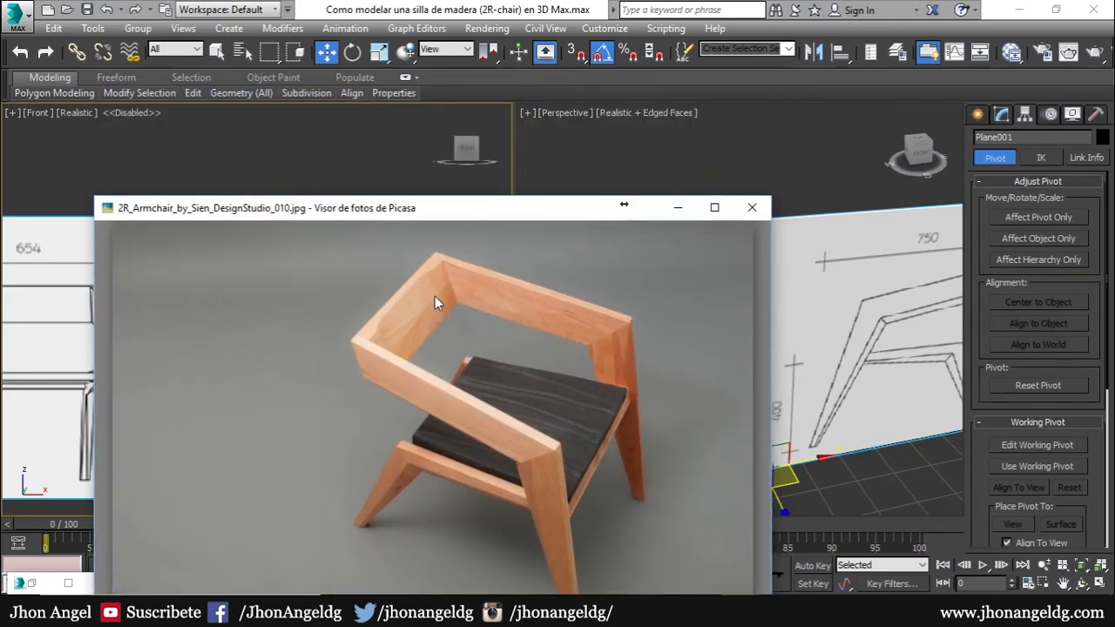
key(Right)
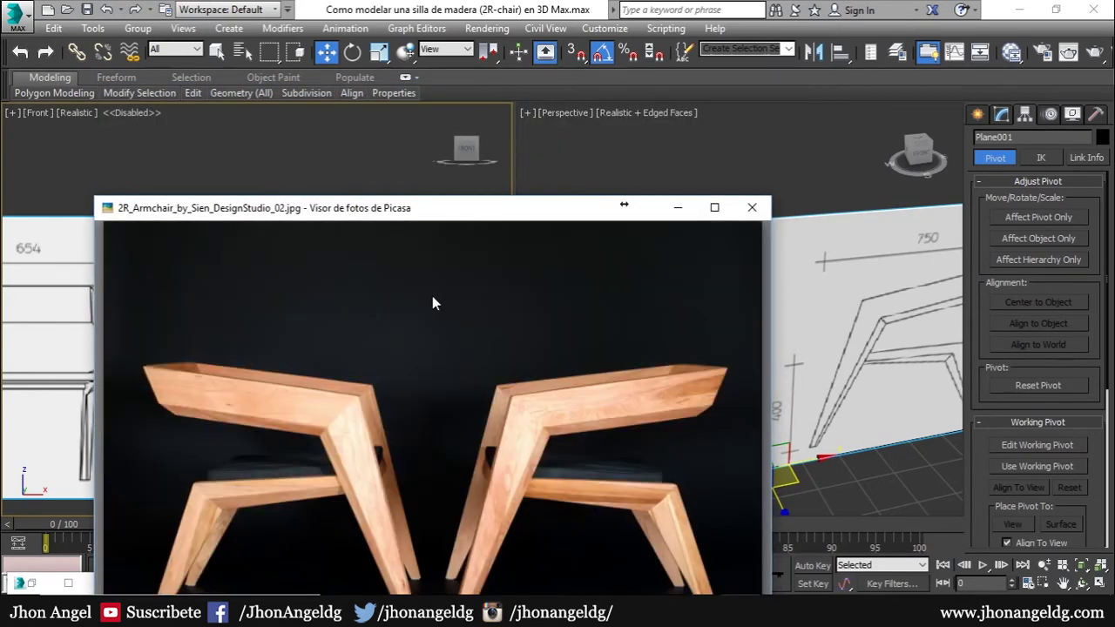
key(Left)
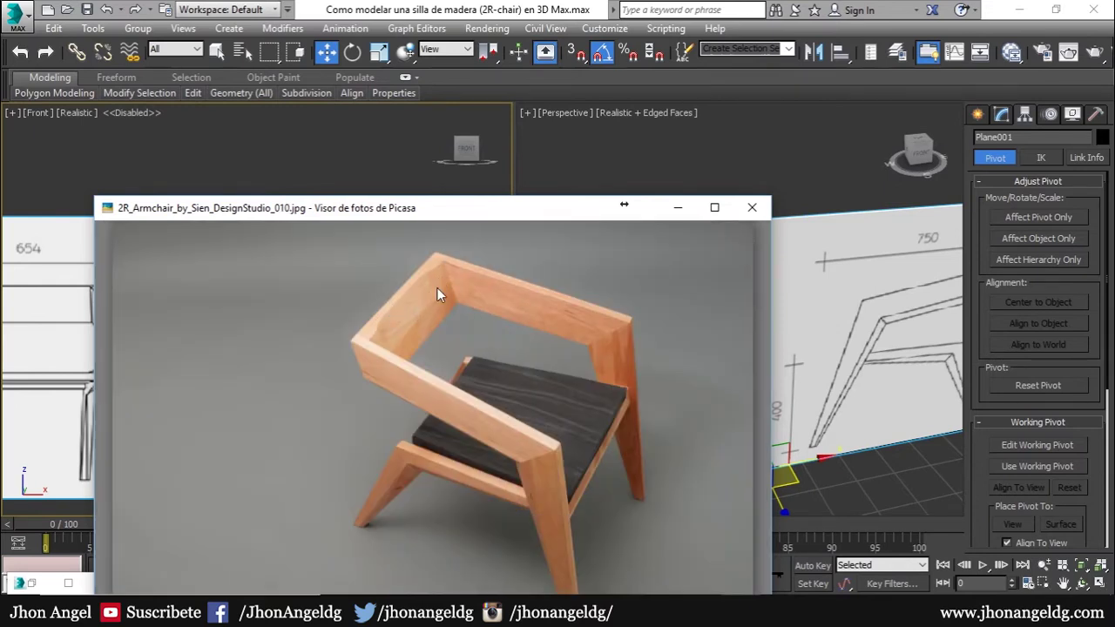
click(346, 193)
- Draw a thin flat Box001 over the chair backrest in the Front viewport
scroll(413, 342, up, 2)
scroll(413, 343, up, 2)
scroll(294, 339, up, 2)
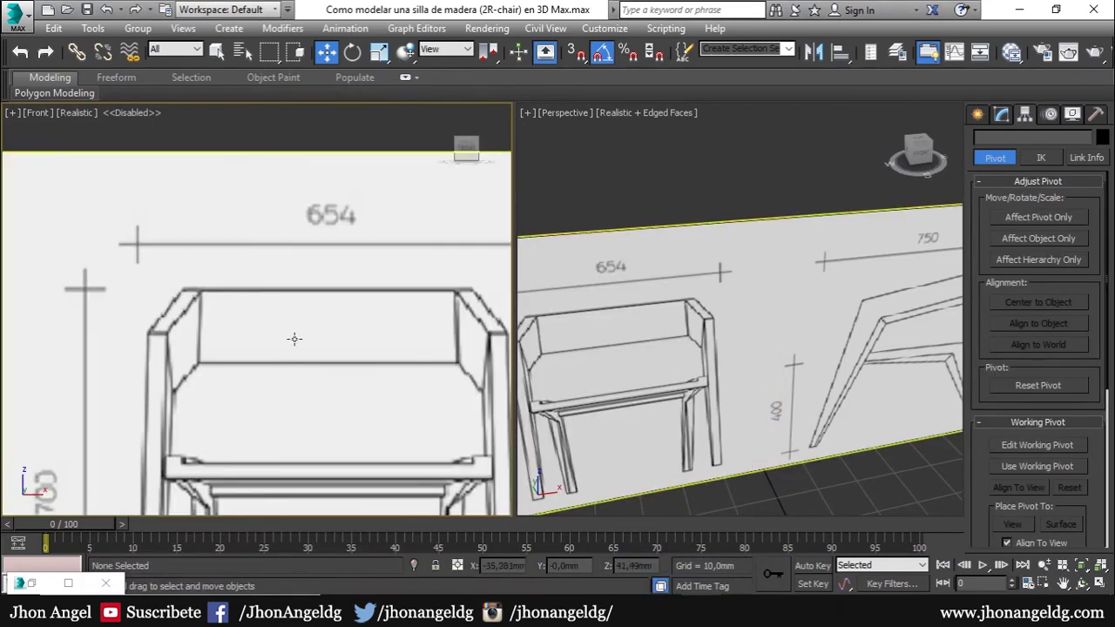
middle_drag(294, 339, 183, 339)
click(977, 114)
click(1020, 216)
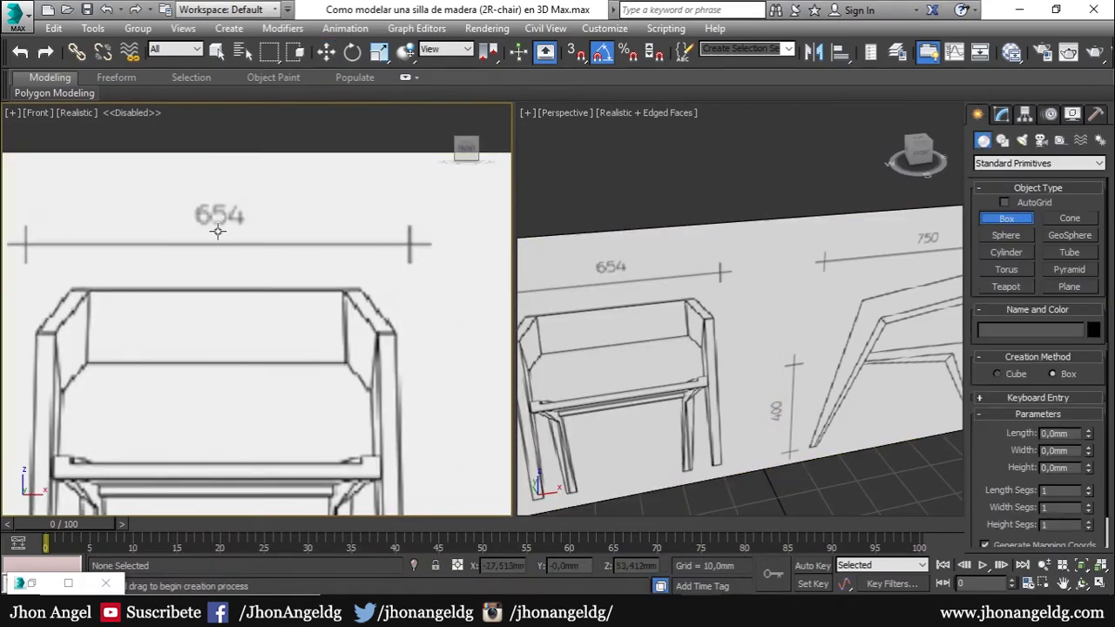
drag(71, 288, 359, 366)
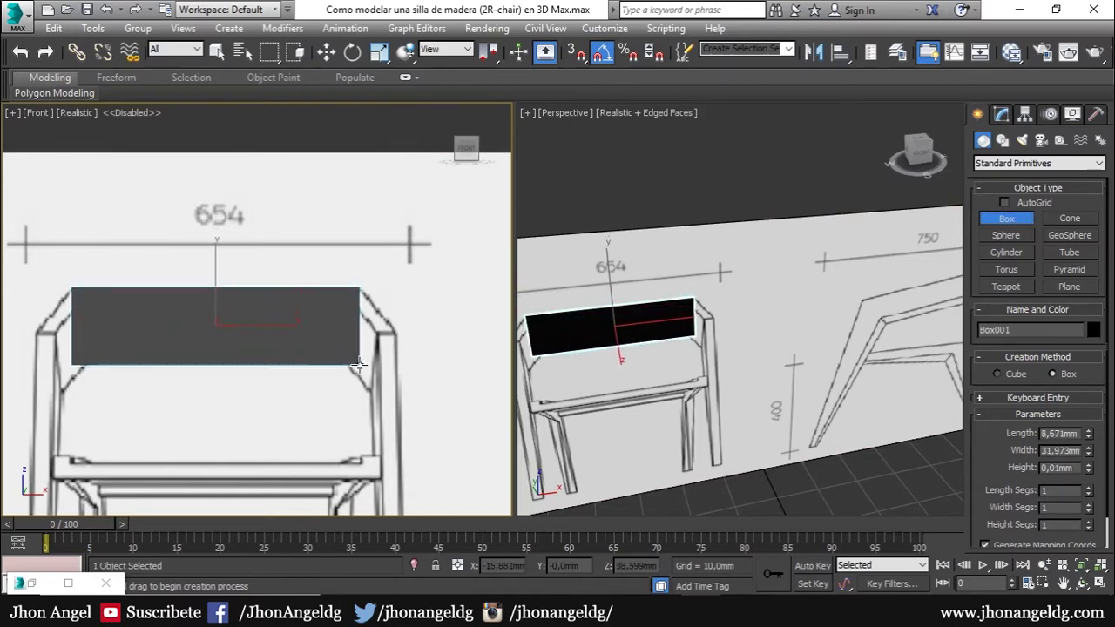
click(359, 320)
right_click(359, 320)
mouse_move(610, 339)
middle_down()
mouse_move(685, 333)
mouse_move(784, 361)
mouse_move(780, 273)
middle_up()
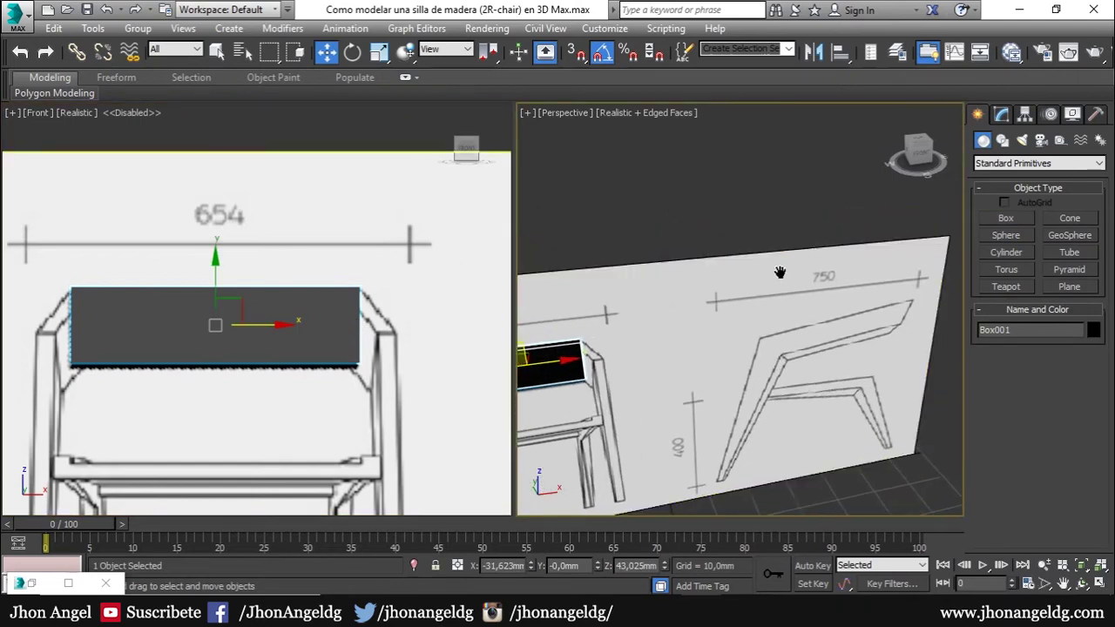
- In the Left view, clone Plane001 rotated 90 degrees as Plane002
key(l)
key(z)
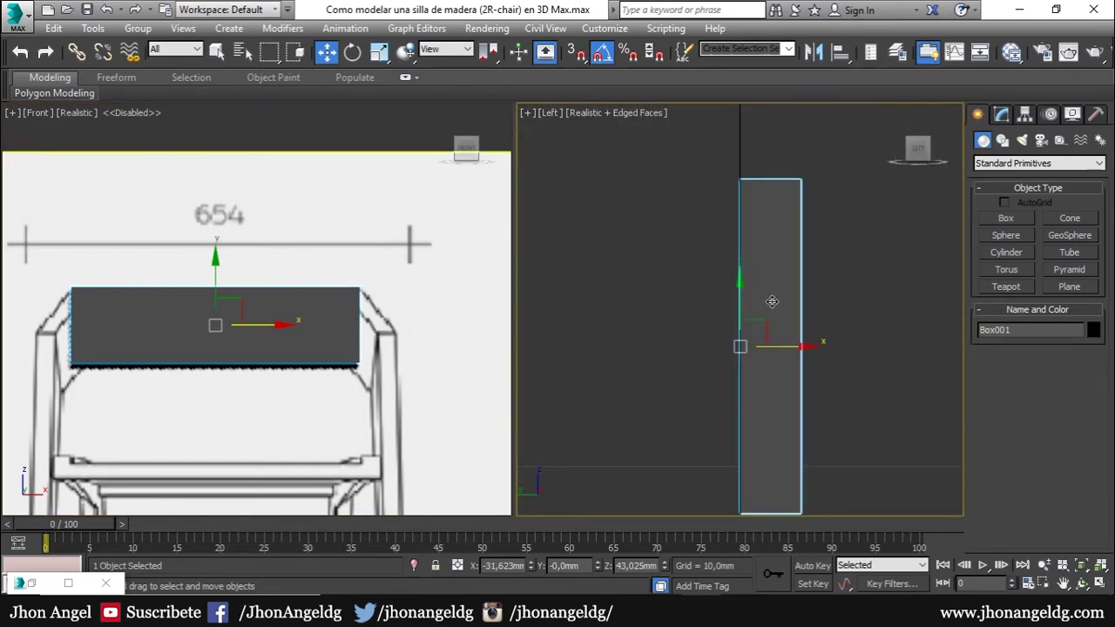
key(F3)
scroll(772, 301, down, 5)
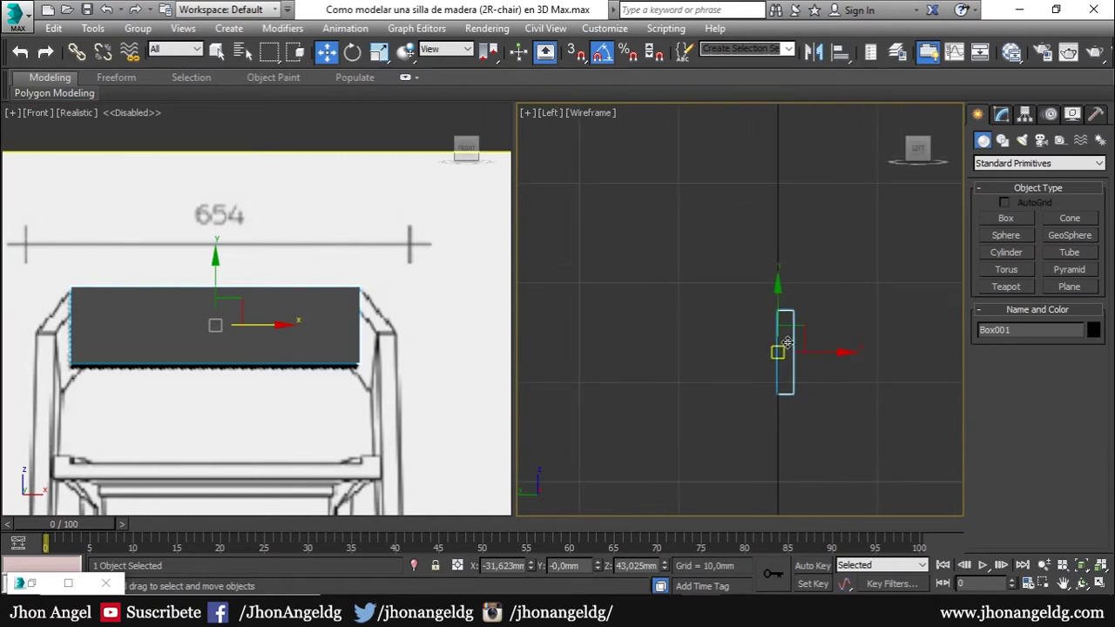
key(F3)
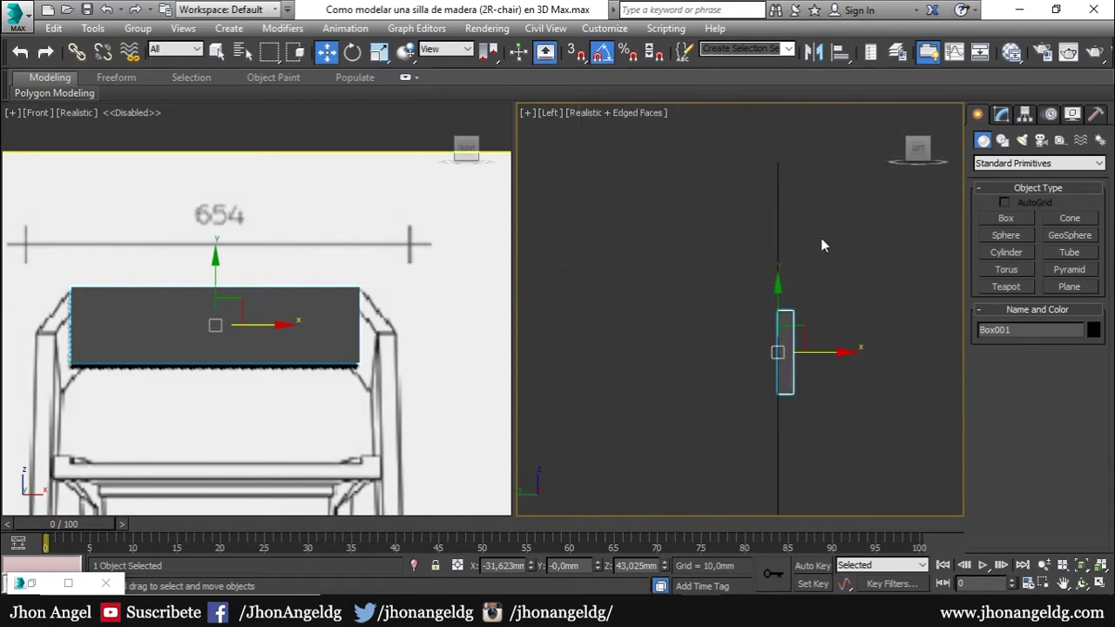
click(778, 240)
key(z)
key(e)
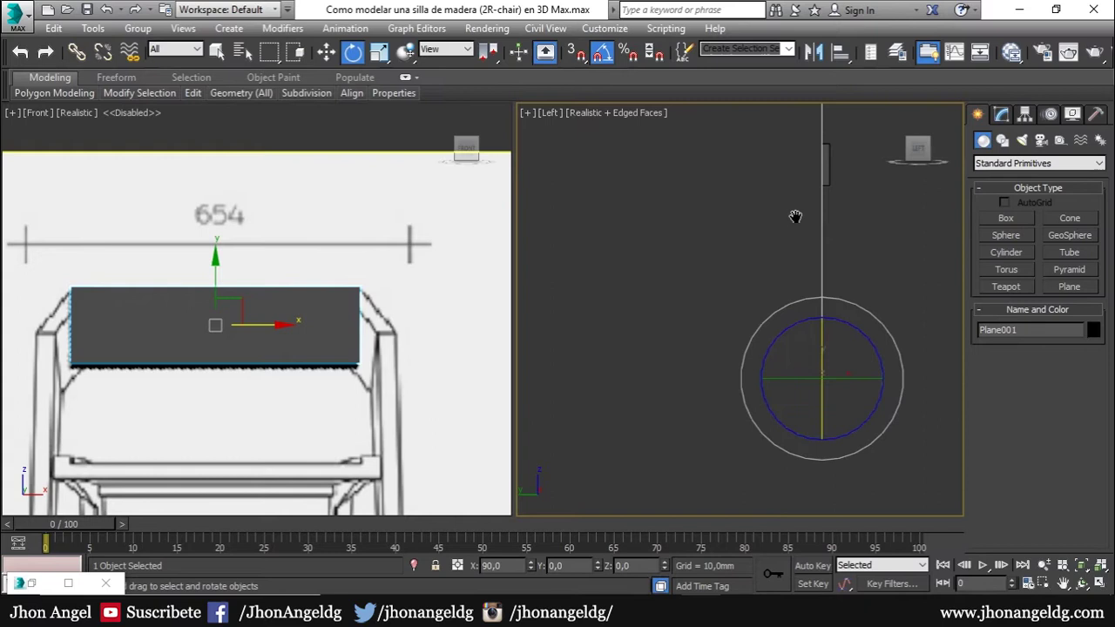
mouse_move(824, 409)
shift+mouse_down()
mouse_move(835, 372)
mouse_move(879, 378)
mouse_move(851, 378)
shift+mouse_up()
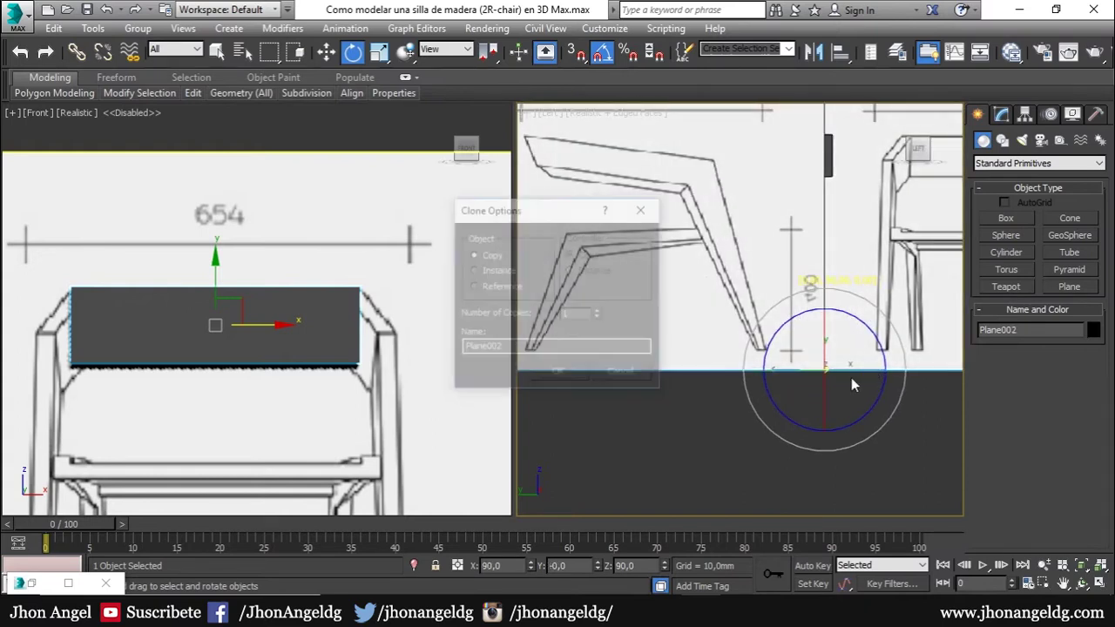
click(559, 374)
- Move Plane002 down and left toward the box
scroll(704, 314, down, 3)
mouse_move(704, 314)
alt+middle_down()
mouse_move(700, 339)
mouse_move(730, 379)
alt+middle_up()
scroll(699, 339, down, 3)
scroll(714, 358, up, 4)
key(w)
mouse_move(786, 391)
mouse_down()
mouse_move(627, 420)
mouse_move(623, 456)
mouse_up()
alt+middle_drag(689, 410, 616, 339)
- Slide Plane002 along X in the Left view until the side drawing lines up with Box001
key(l)
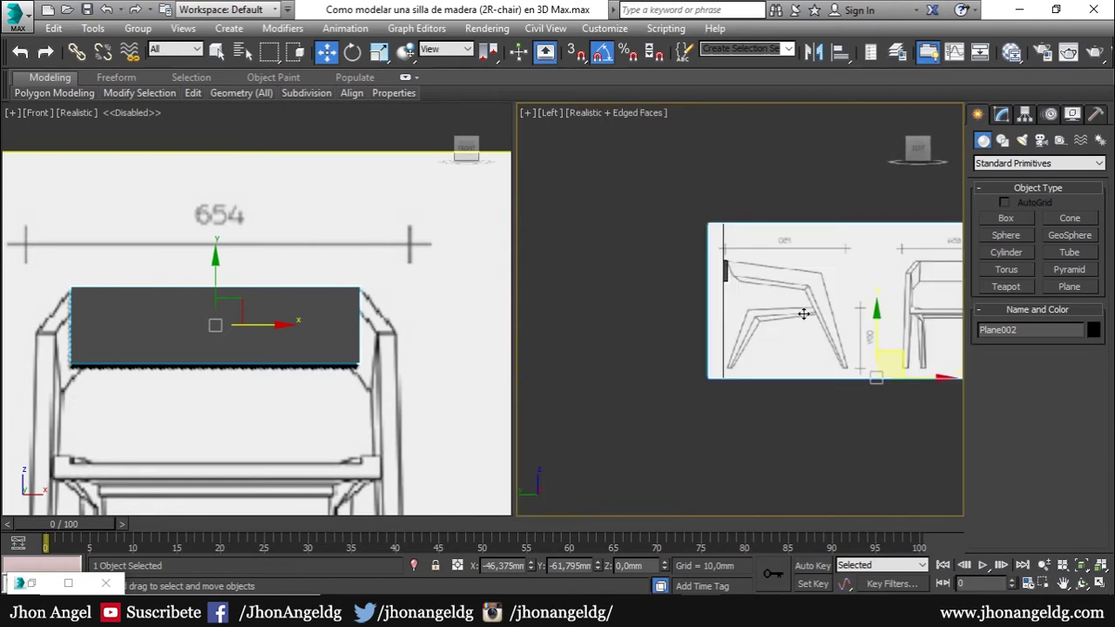
alt+middle_drag(803, 314, 841, 335)
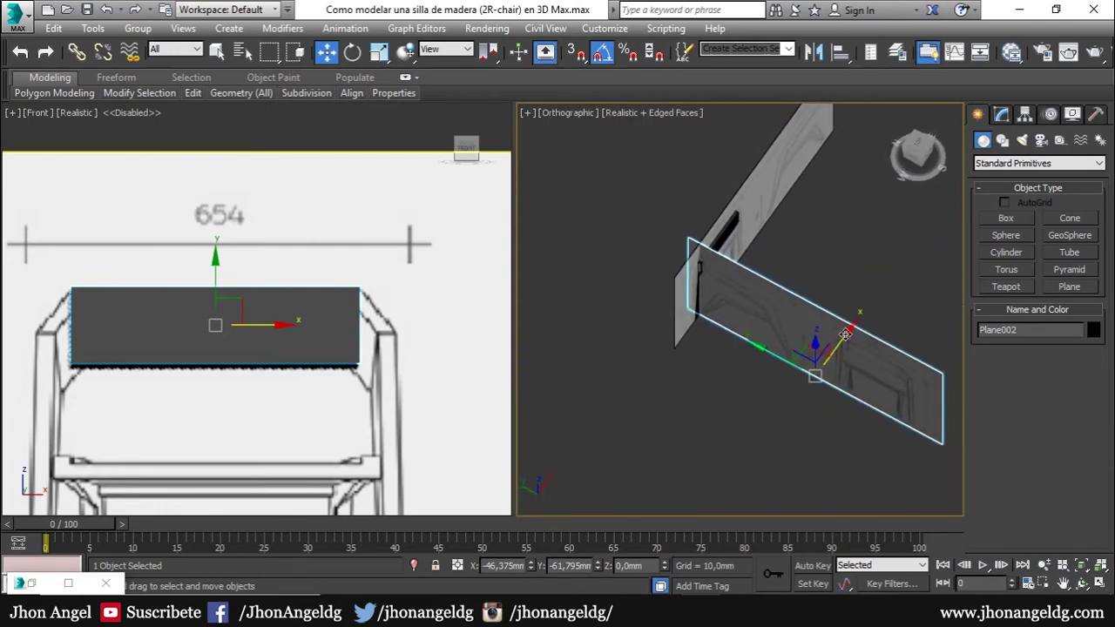
drag(846, 335, 880, 292)
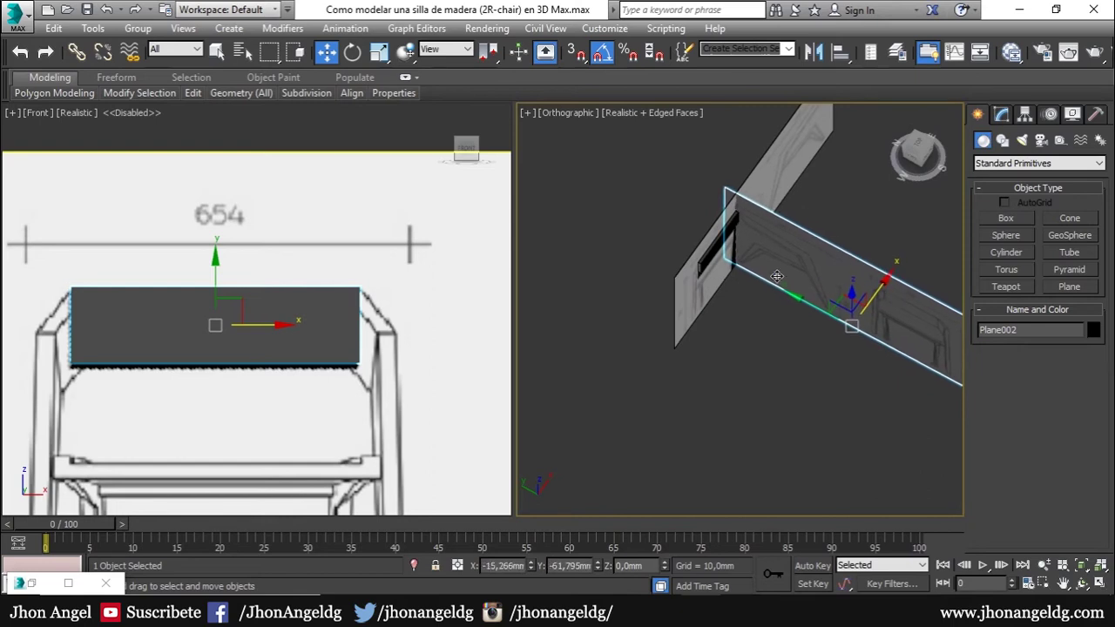
key(l)
scroll(732, 258, up, 2)
scroll(605, 274, down, 1)
middle_drag(604, 274, 676, 271)
drag(945, 480, 939, 480)
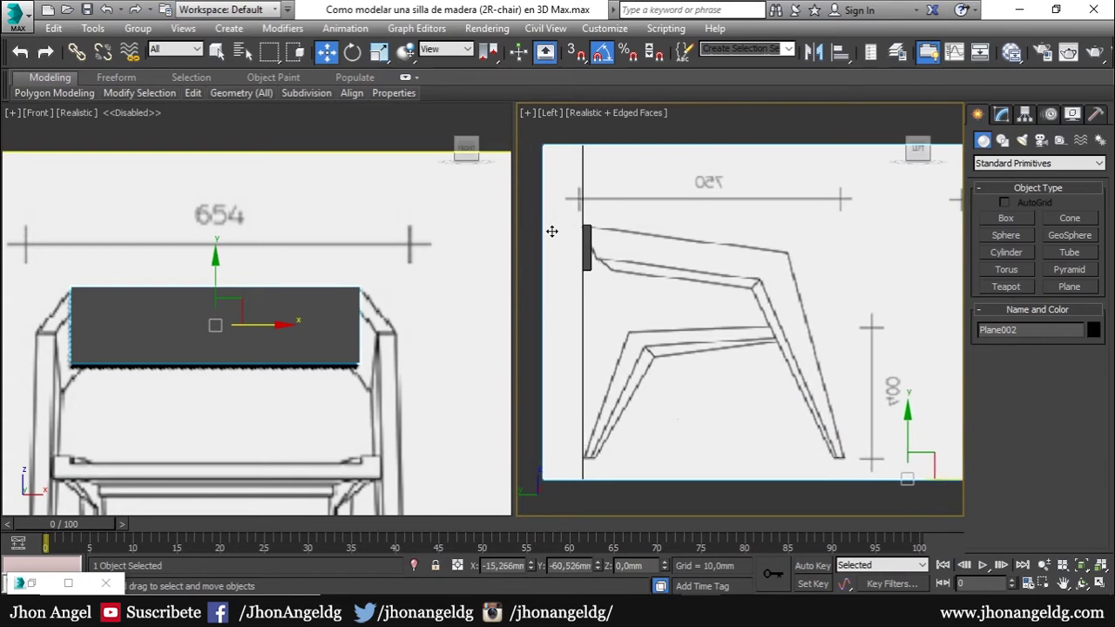
- Switch the Front viewport's display to Shaded
click(217, 293)
scroll(213, 282, down, 3)
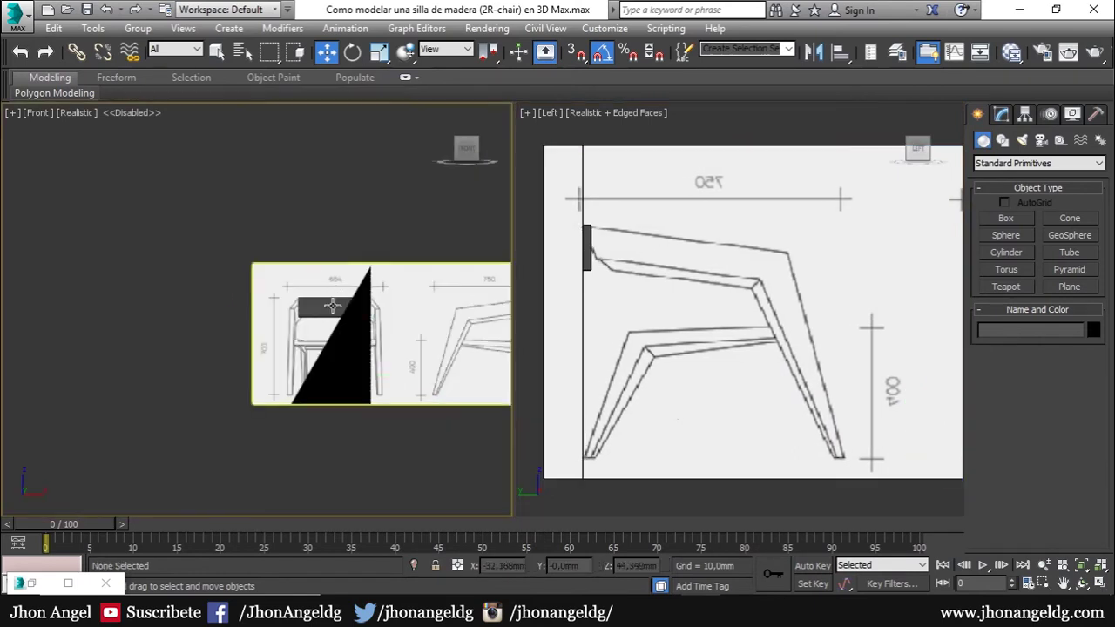
scroll(318, 298, up, 2)
scroll(319, 297, up, 2)
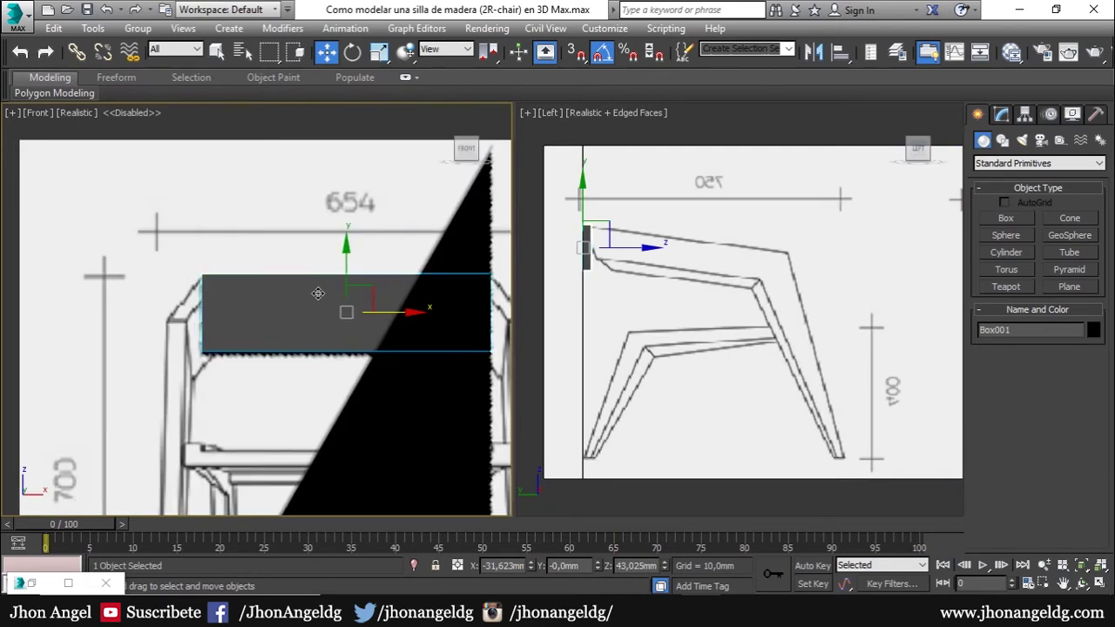
scroll(318, 294, up, 2)
click(115, 114)
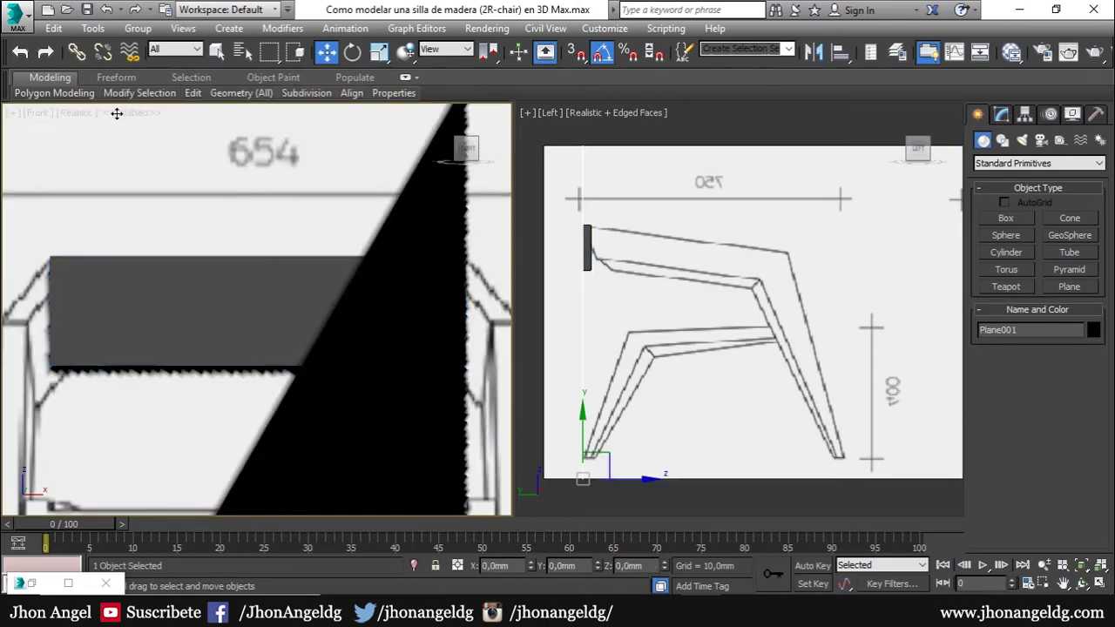
click(94, 115)
click(96, 149)
- Select the thin Box001 and zoom the Left viewport to frame the whole chair
click(239, 264)
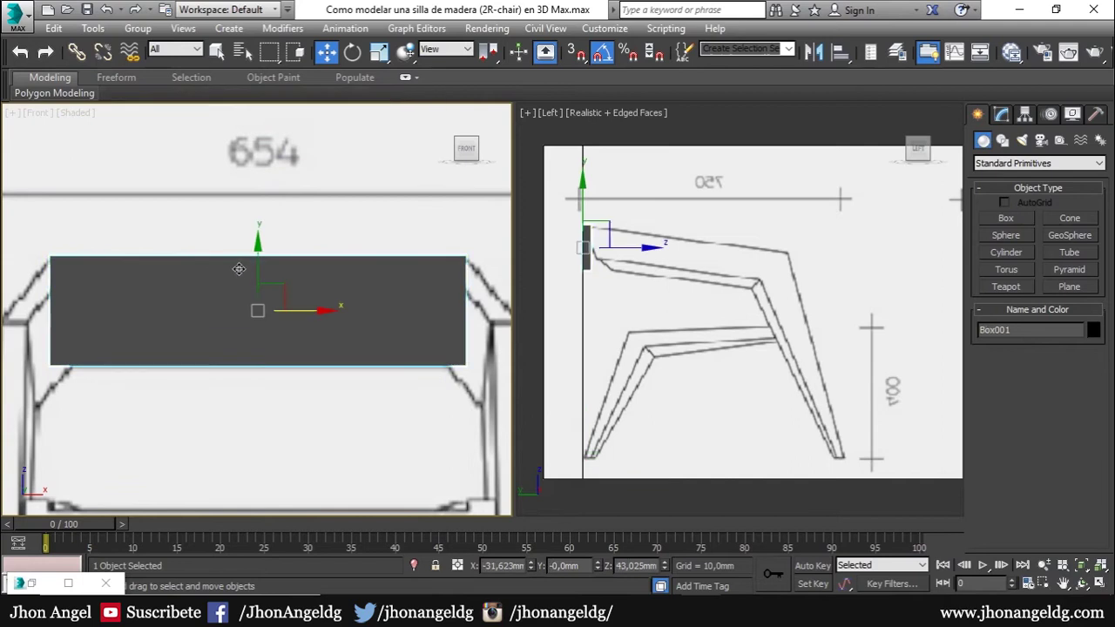
drag(257, 253, 257, 254)
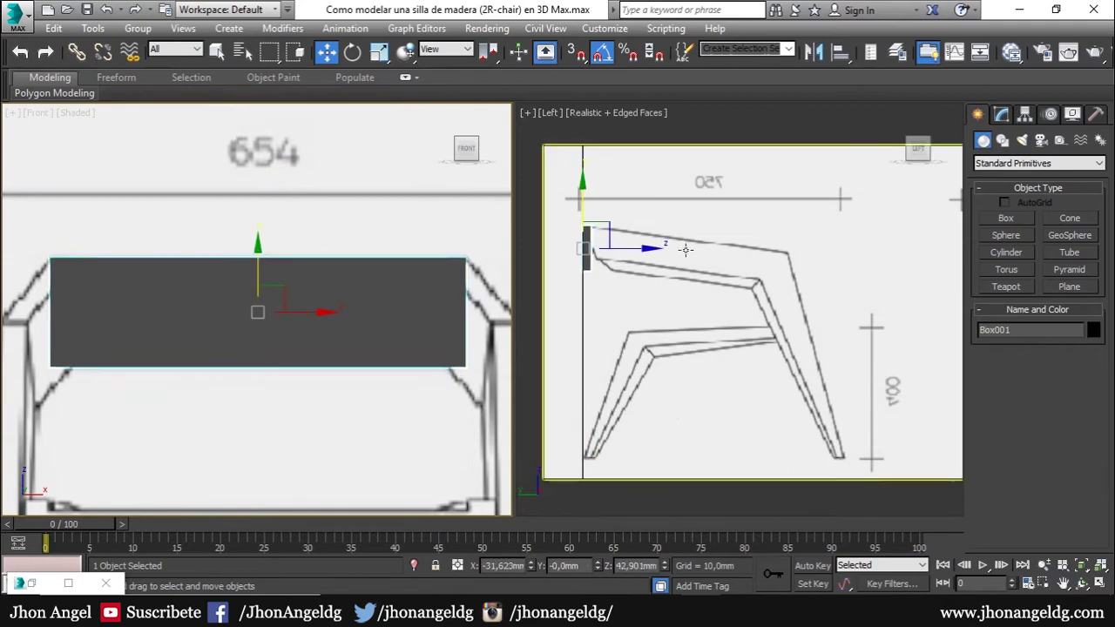
scroll(594, 262, up, 2)
scroll(594, 262, down, 2)
scroll(595, 263, down, 2)
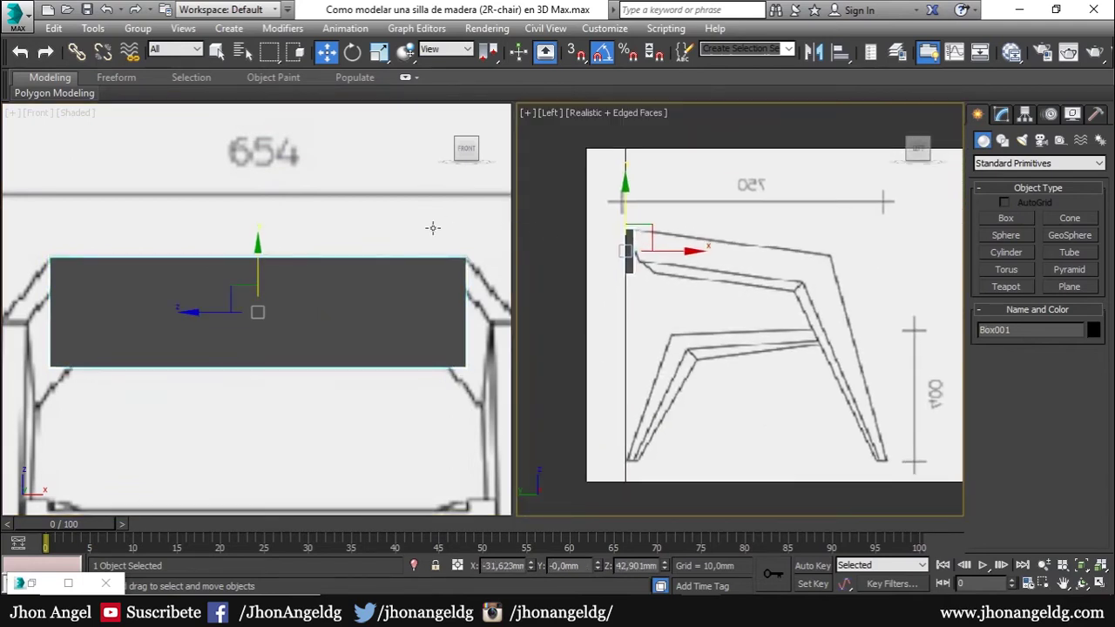
middle_drag(434, 264, 431, 214)
scroll(628, 270, up, 1)
scroll(662, 275, up, 1)
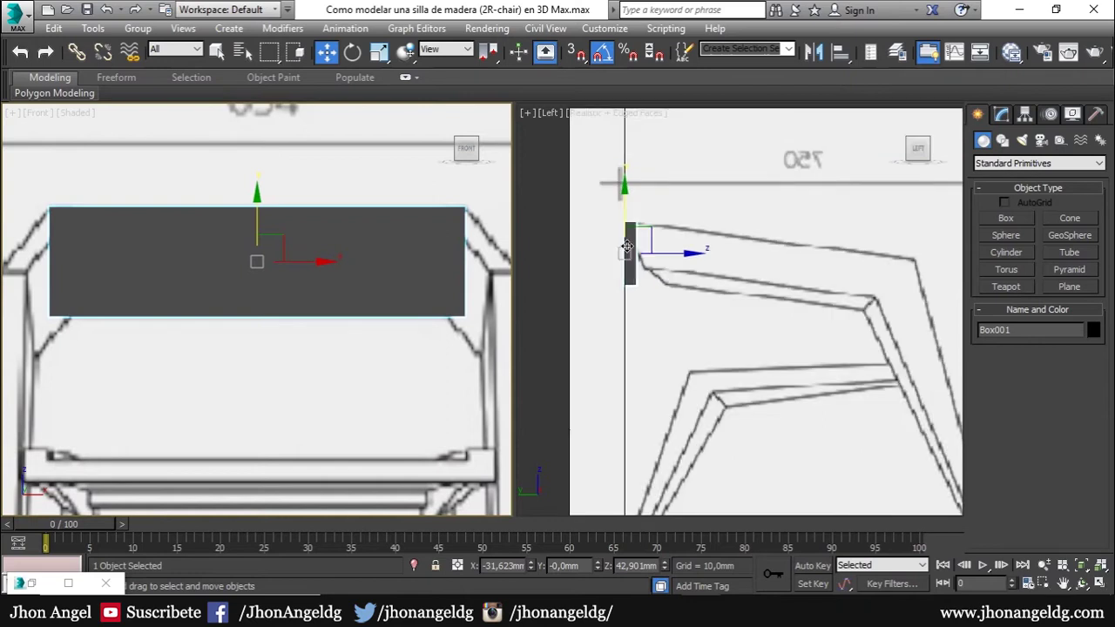
scroll(680, 277, up, 1)
scroll(693, 279, up, 1)
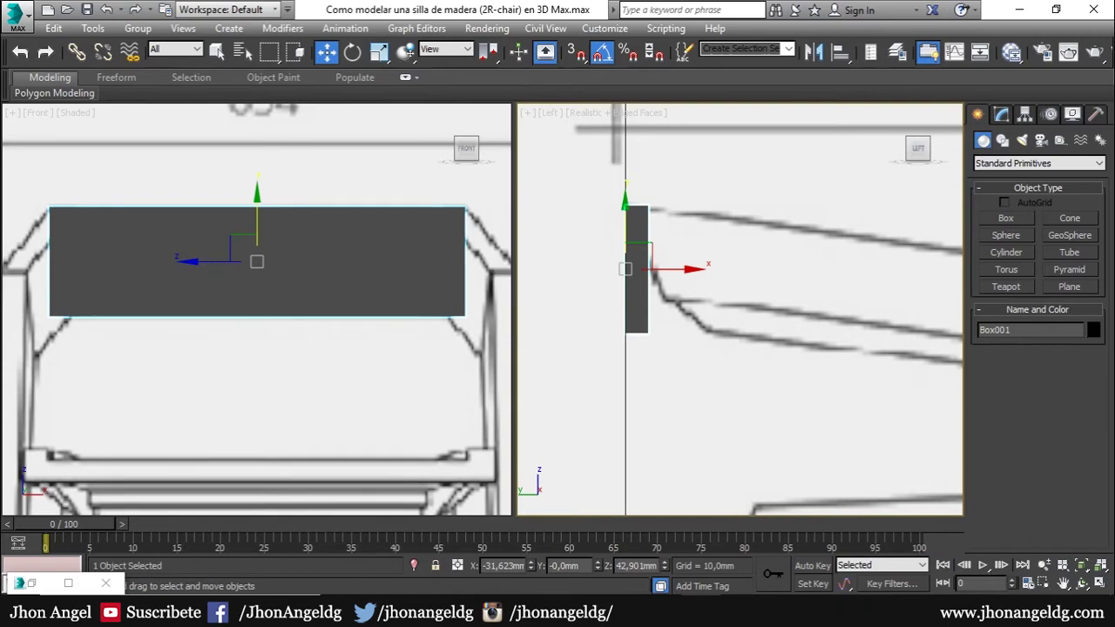
- Glance at the chair photo in Picasa, then show Box001's parameters in the Modify panel
key(alt+Tab)
drag(398, 211, 467, 91)
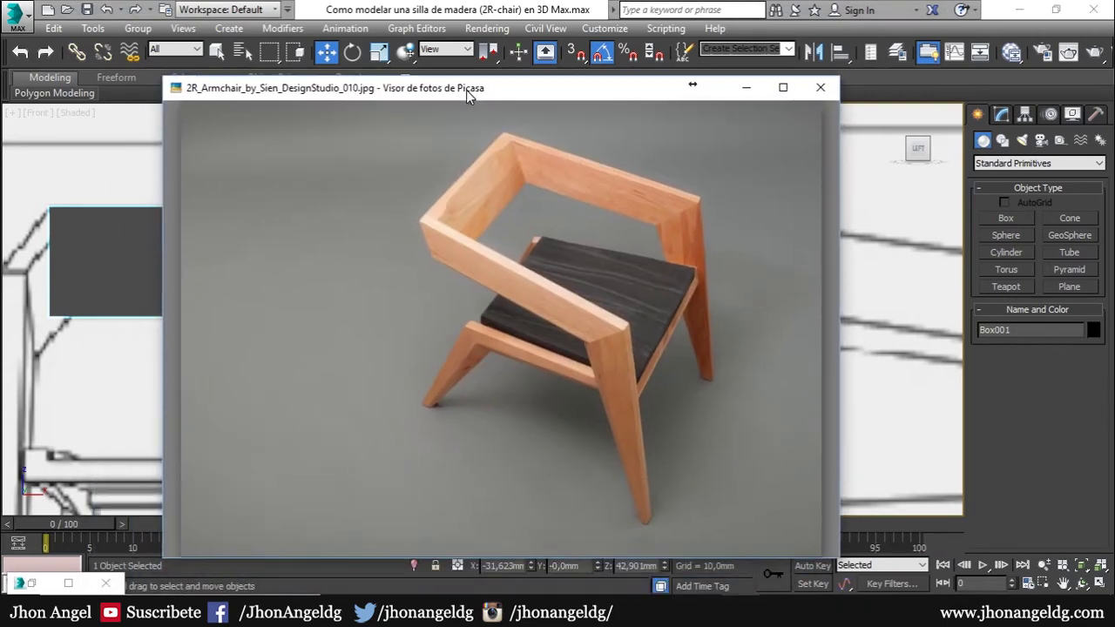
click(746, 90)
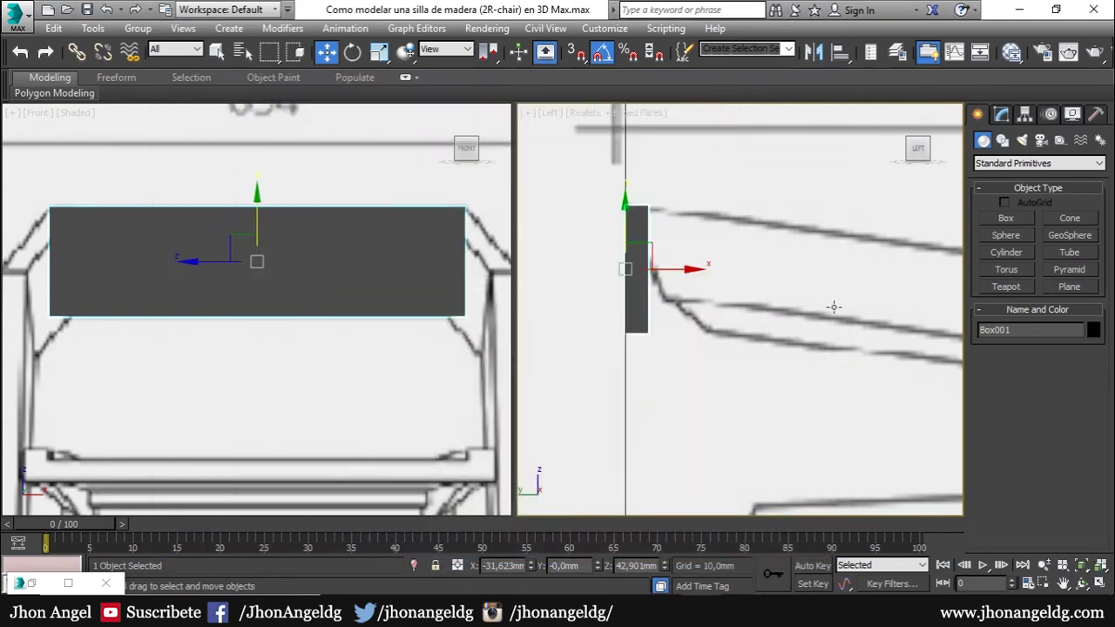
click(1001, 115)
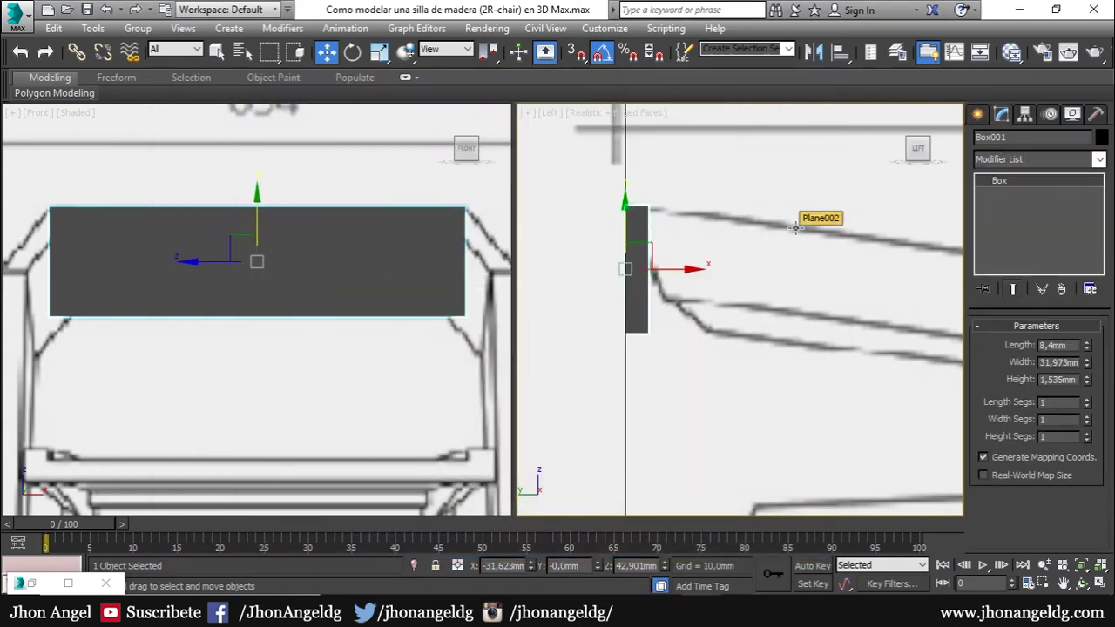
- Add an Edit Poly modifier to Box001
click(751, 215)
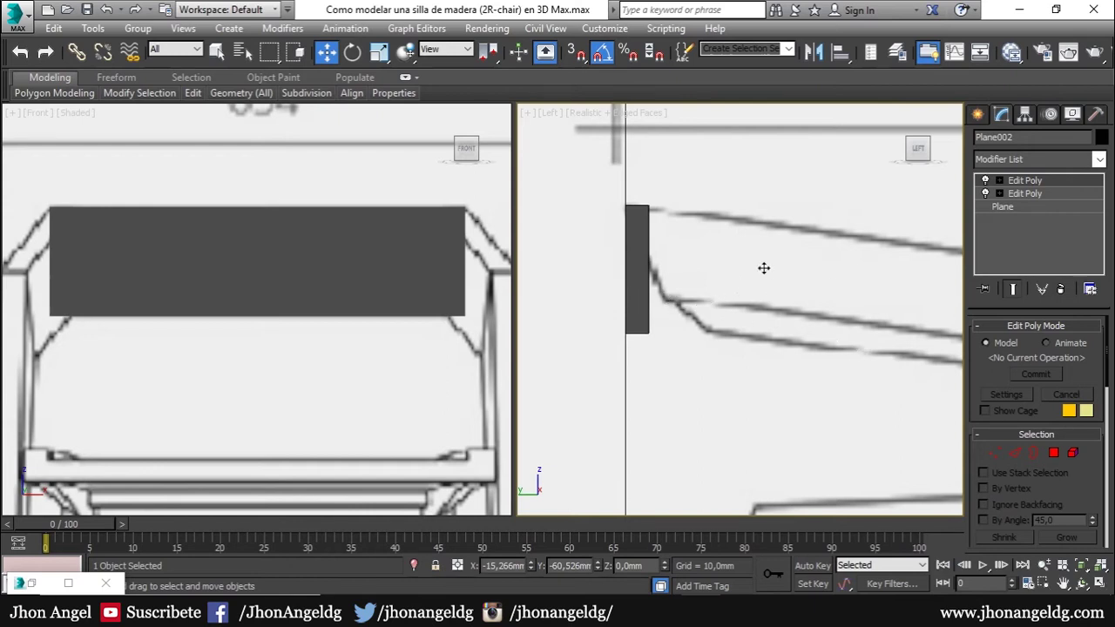
click(615, 258)
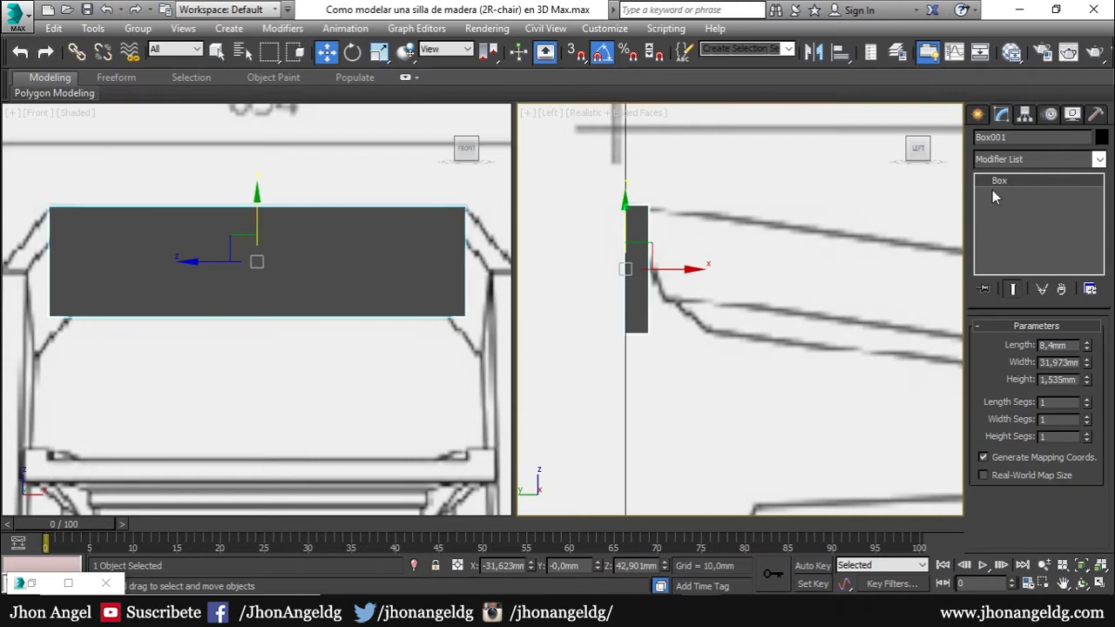
click(1015, 160)
scroll(1011, 209, down, 10)
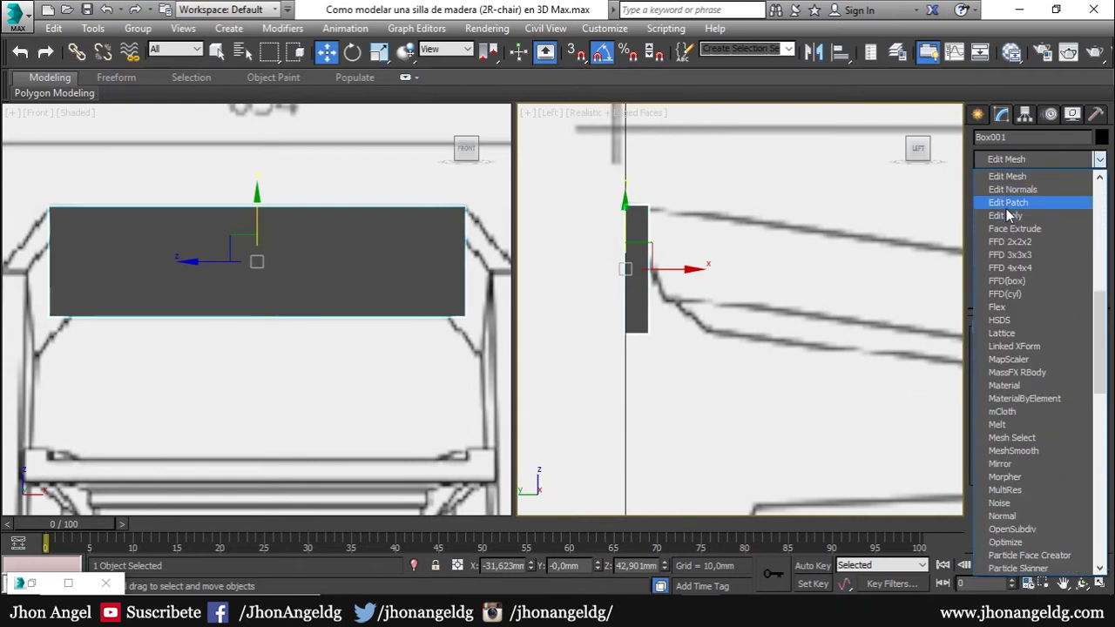
click(1008, 215)
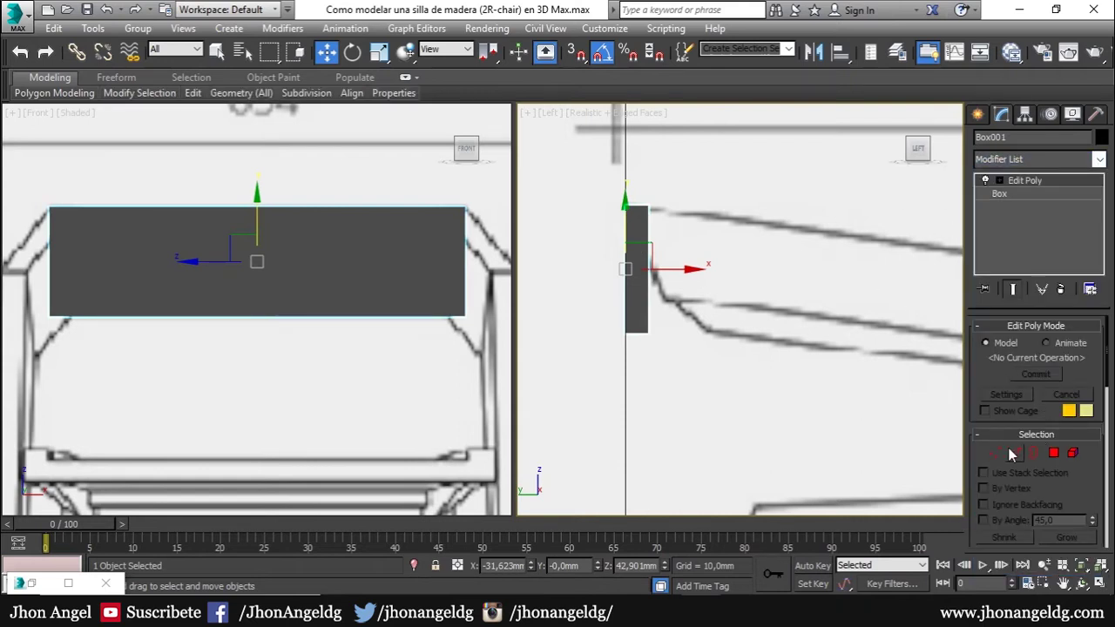
- Slant Box001 by moving its bottom vertices right and down, then view the chair description sheet
click(996, 452)
drag(644, 305, 719, 339)
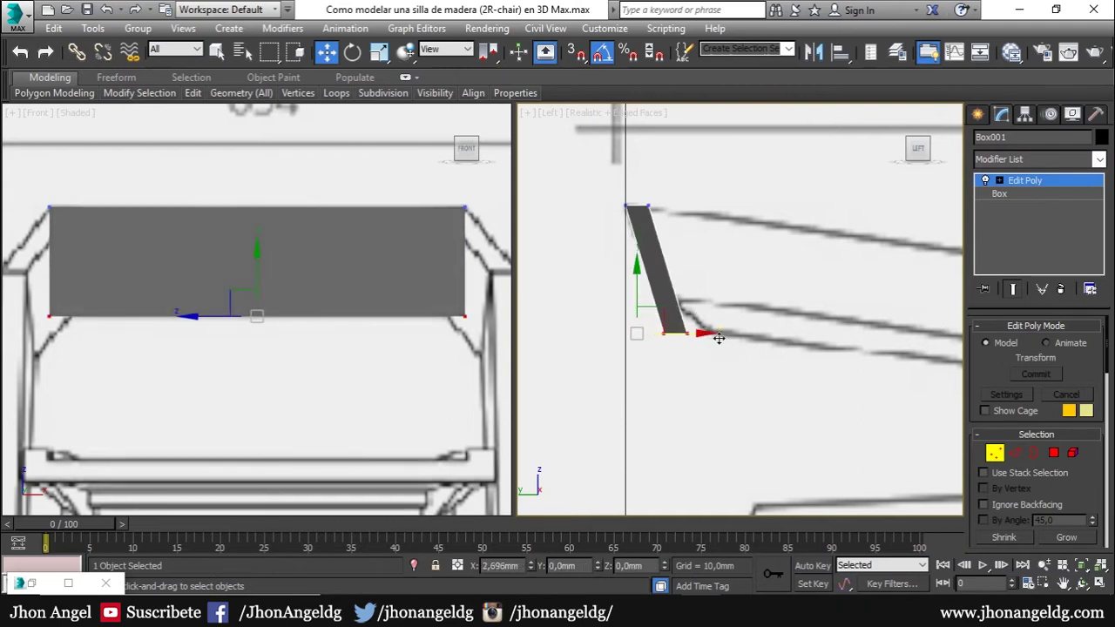
scroll(721, 336, up, 2)
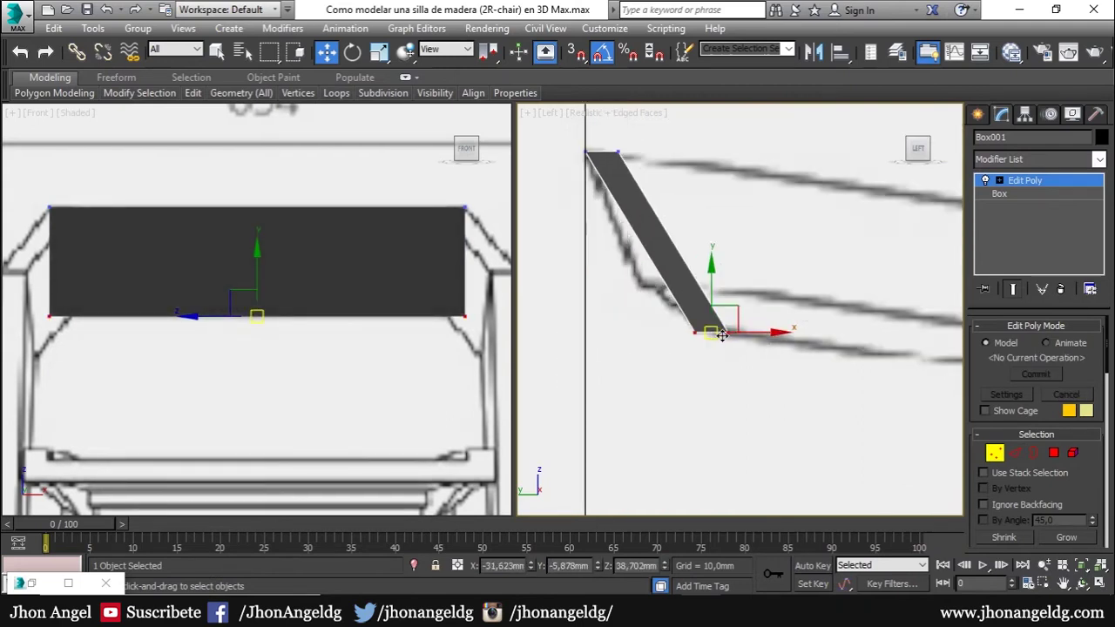
drag(713, 300, 753, 340)
key(alt+Tab)
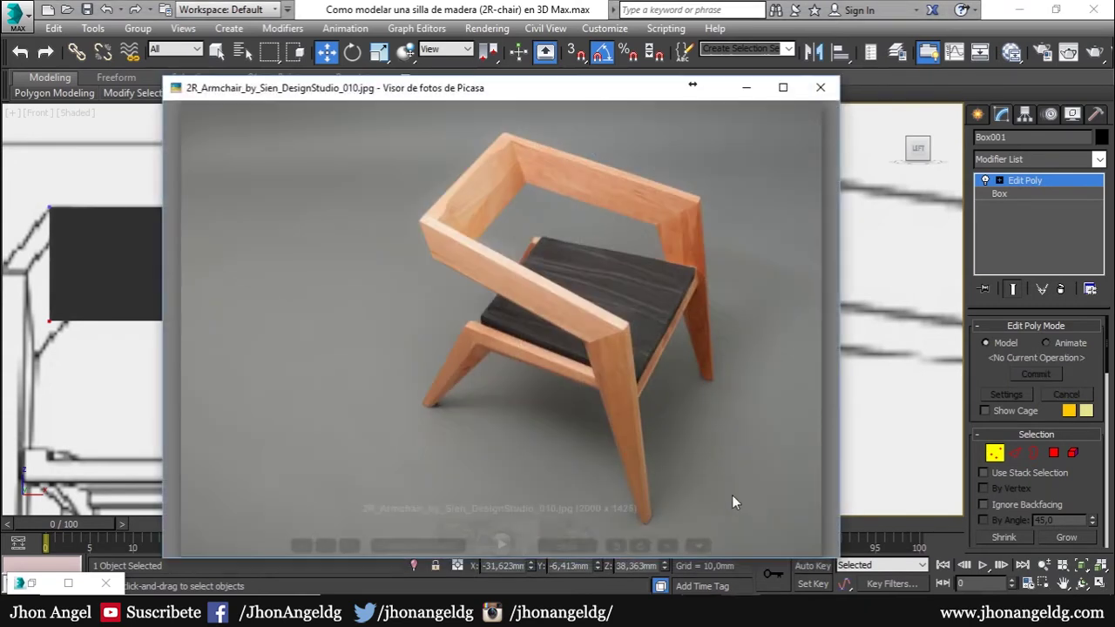
key(Right)
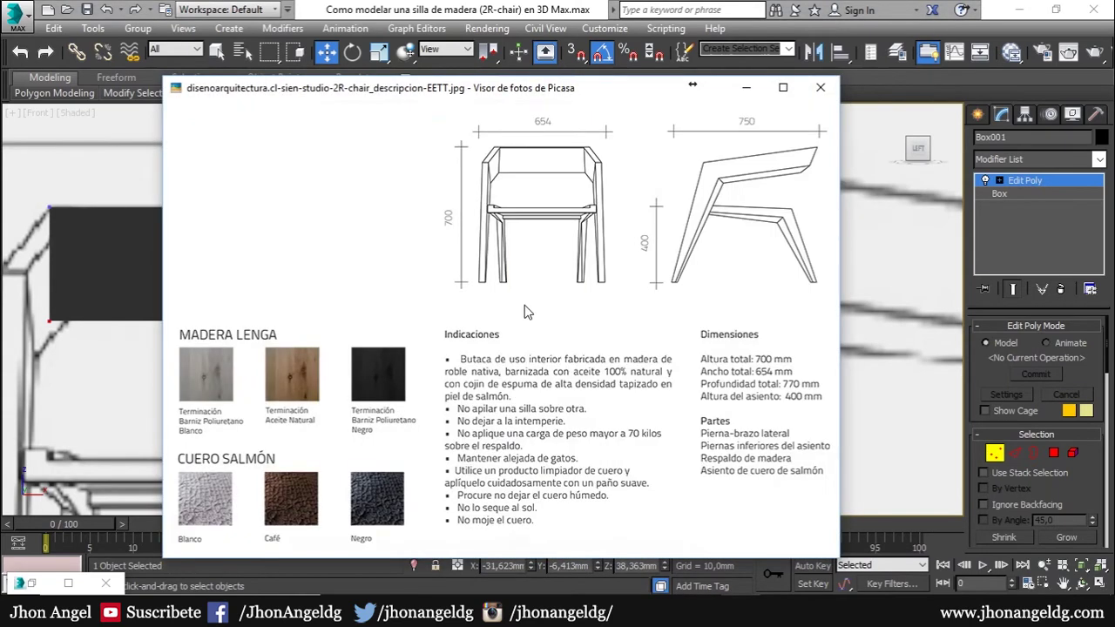
- Step through the close-up photos foto3 and foto4 in Picasa, then return to 3ds Max
key(Right)
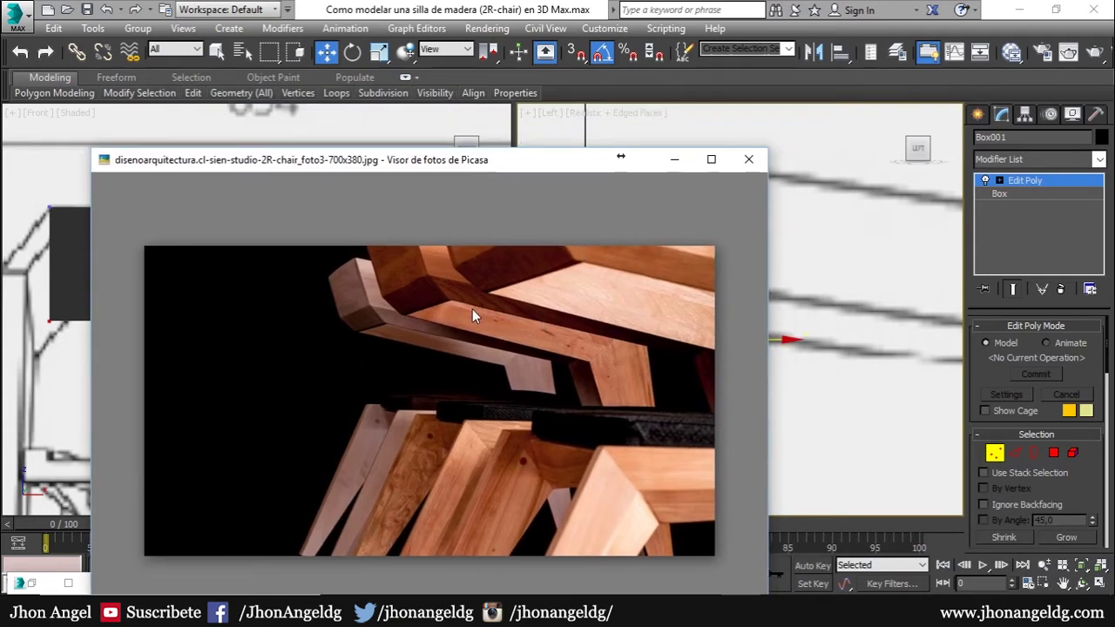
key(Right)
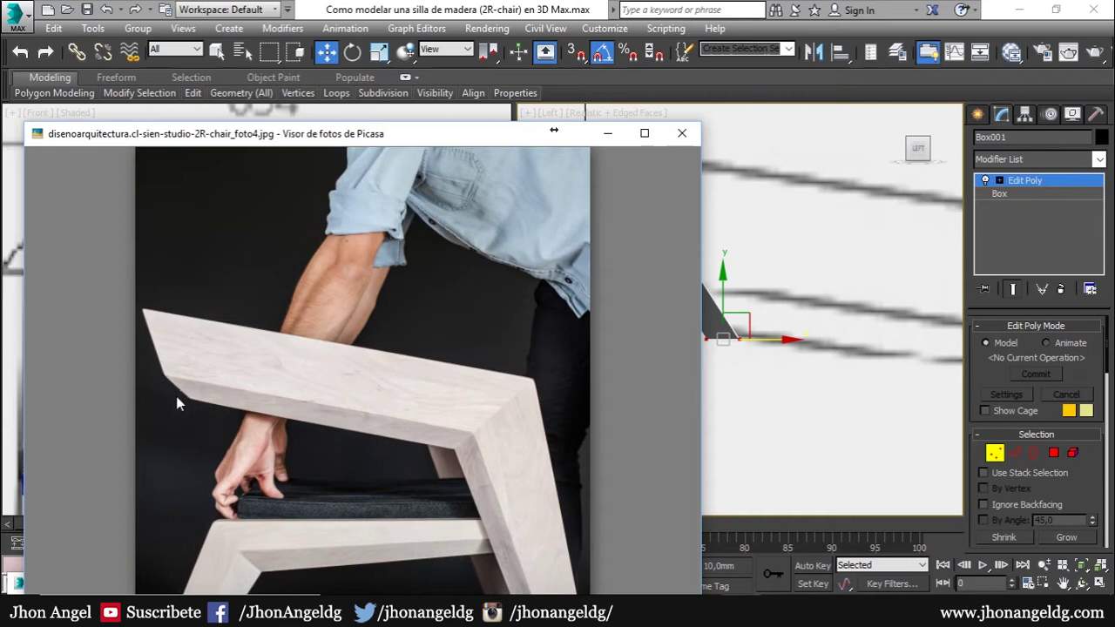
click(775, 328)
- Add a horizontal edge across the middle of the plank and snap it into position
click(1015, 452)
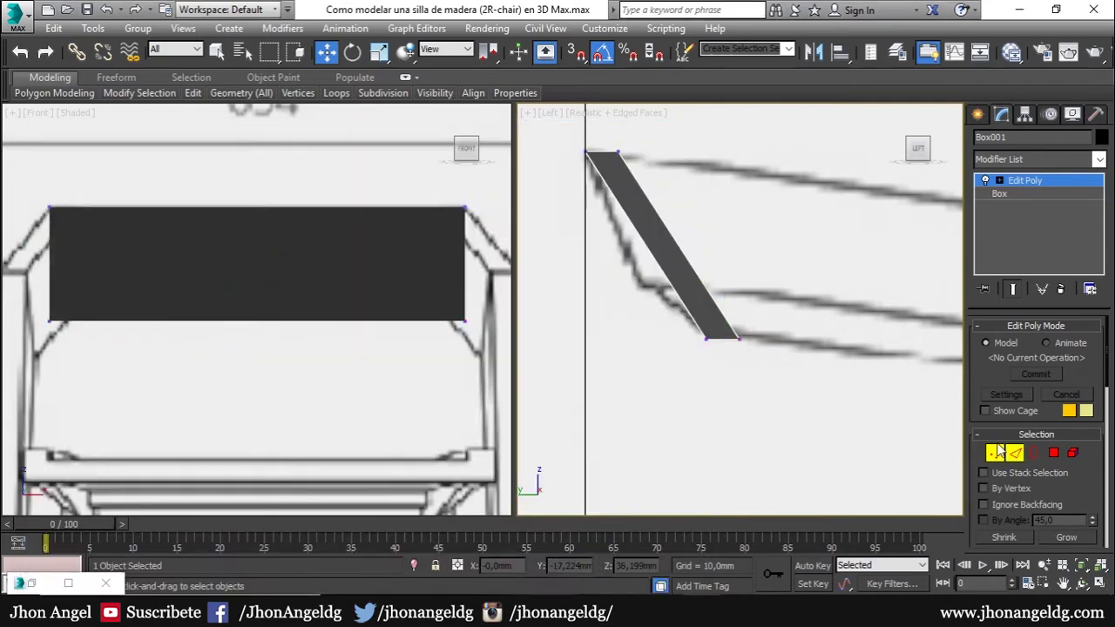
right_click(773, 242)
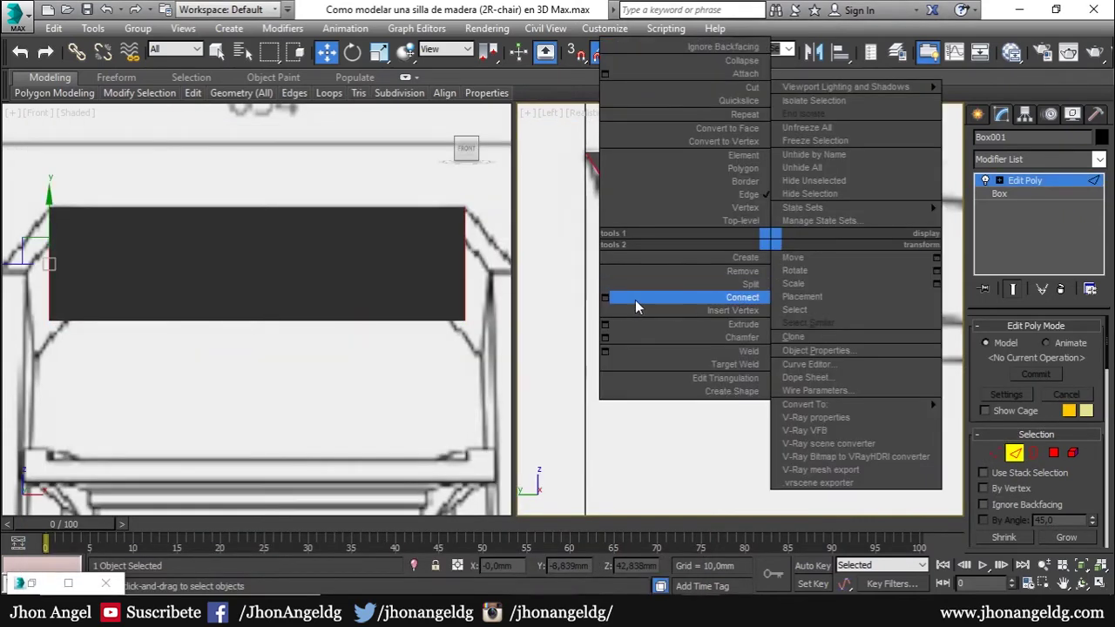
click(636, 301)
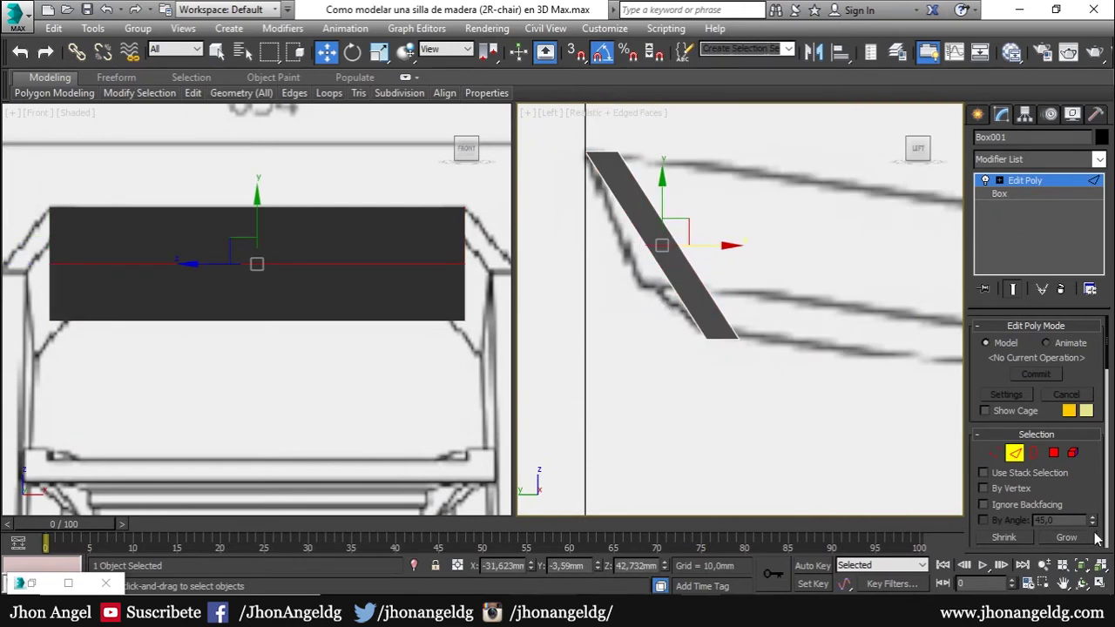
drag(1096, 537, 1071, 299)
scroll(1071, 427, down, 3)
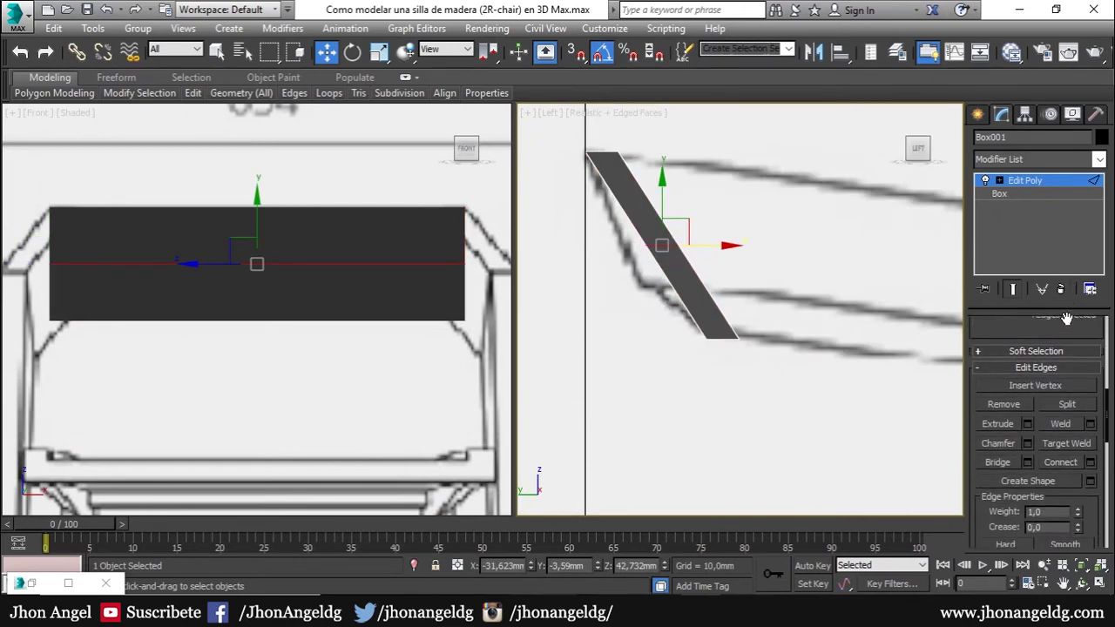
scroll(1093, 334, down, 3)
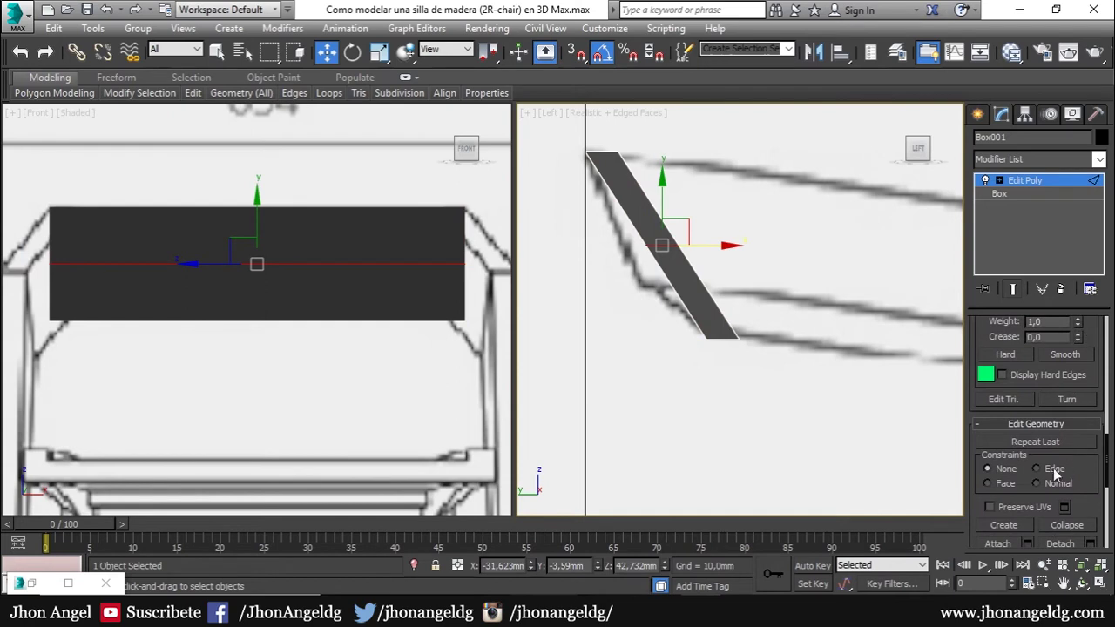
key(s)
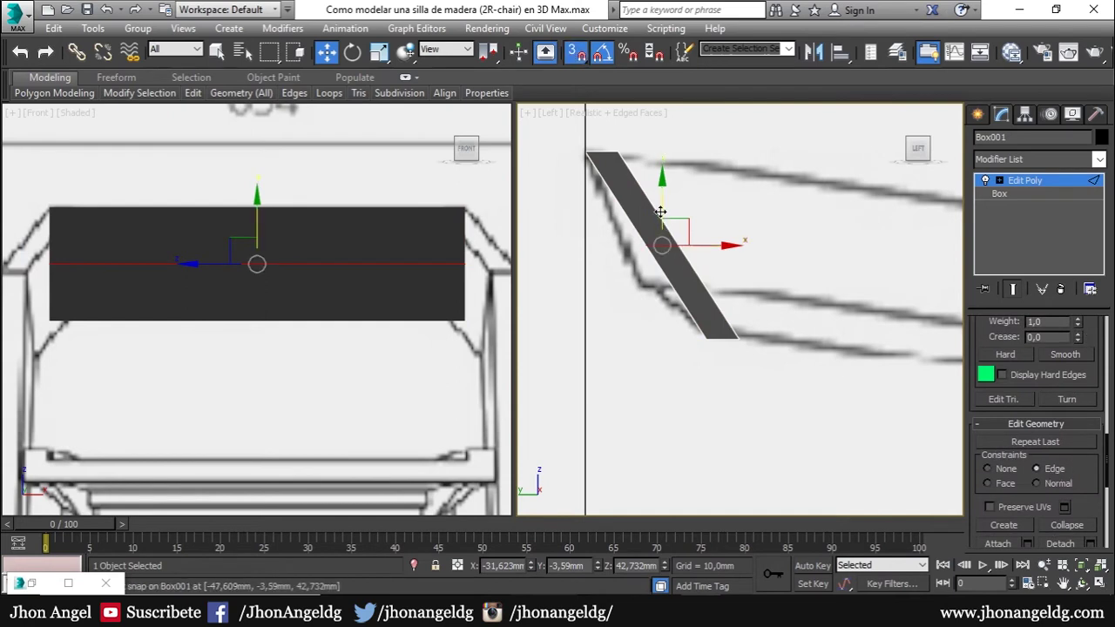
drag(664, 245, 785, 277)
key(s)
scroll(680, 296, up, 2)
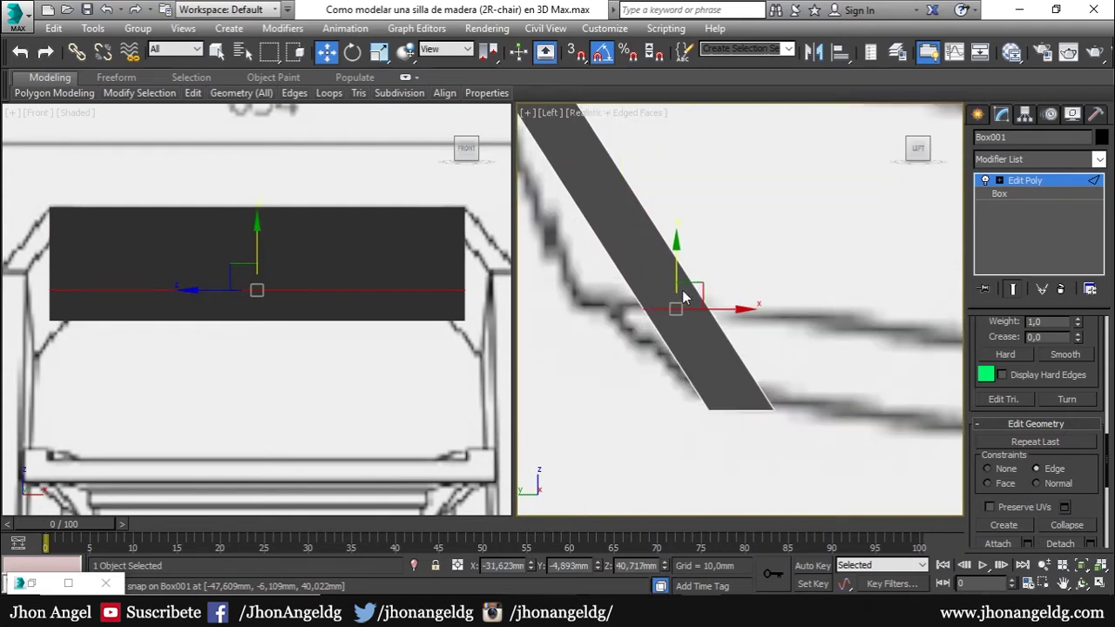
- Pull the middle-edge vertices so the plank bends along the side drawing's curve
key(1)
click(674, 308)
drag(674, 309, 704, 309)
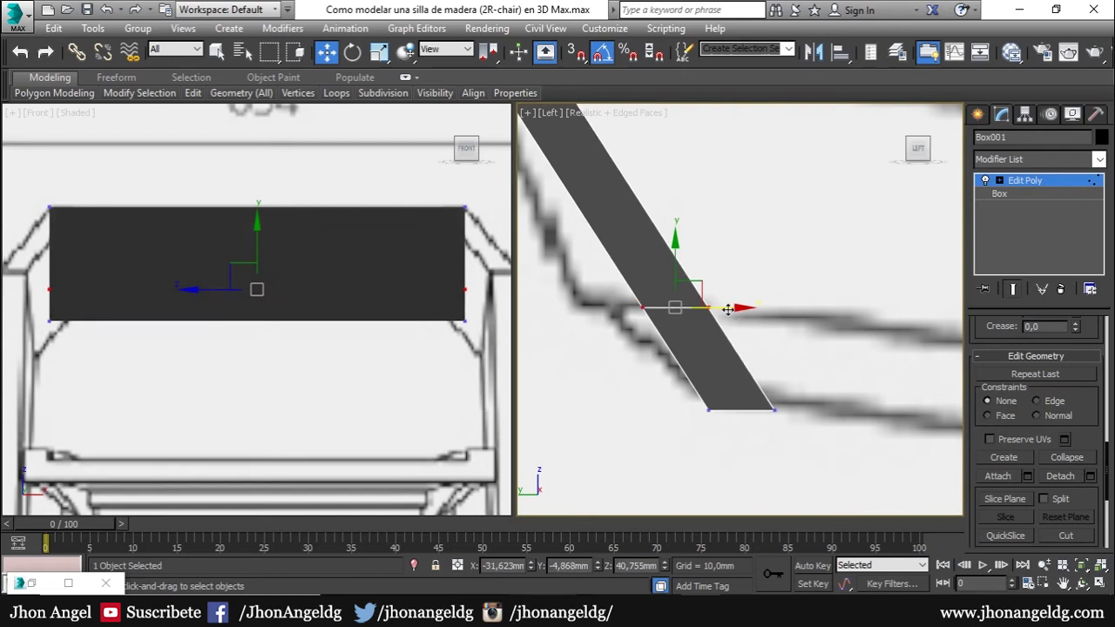
drag(728, 309, 732, 316)
scroll(732, 315, down, 3)
scroll(663, 322, down, 2)
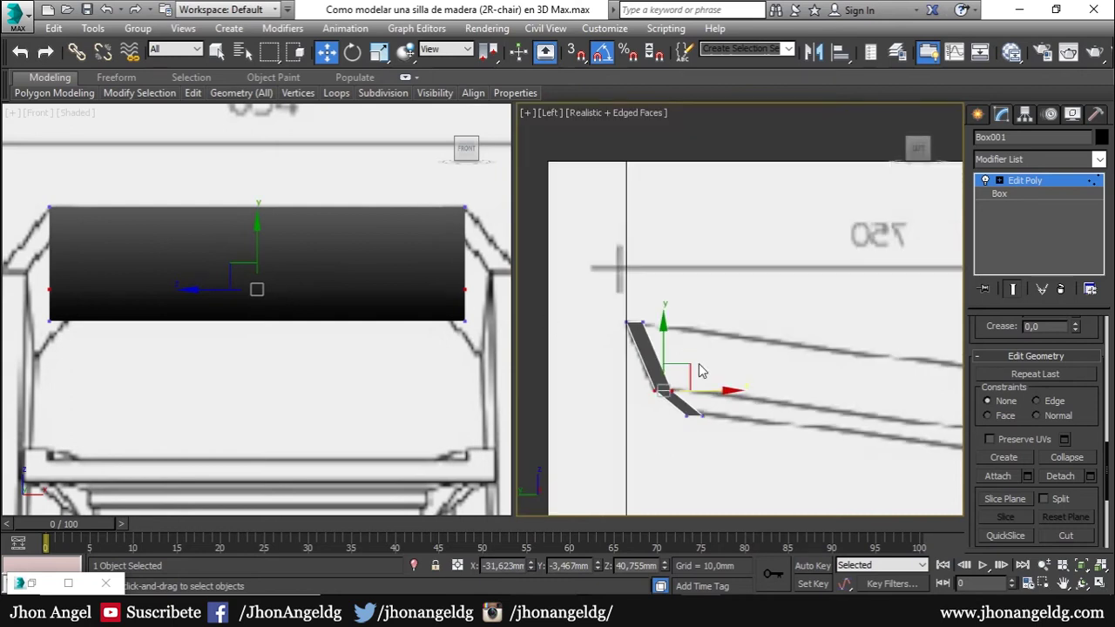
middle_drag(702, 370, 720, 352)
- Select all of the plank's polygons and Clear All of their smoothing groups
key(4)
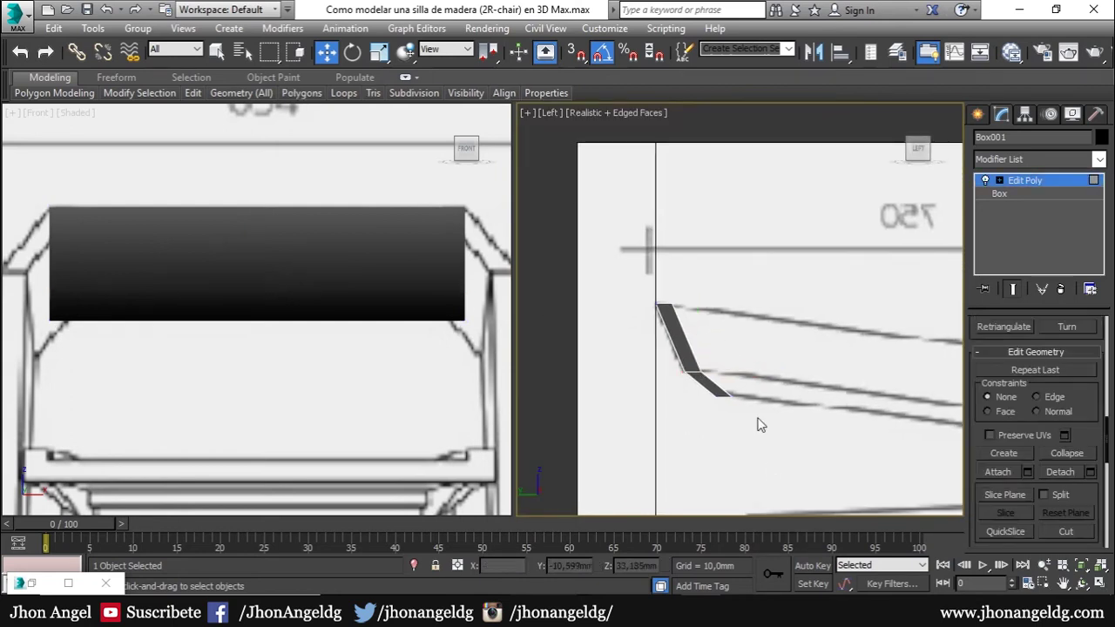
key(ctrl+a)
scroll(1045, 419, down, 3)
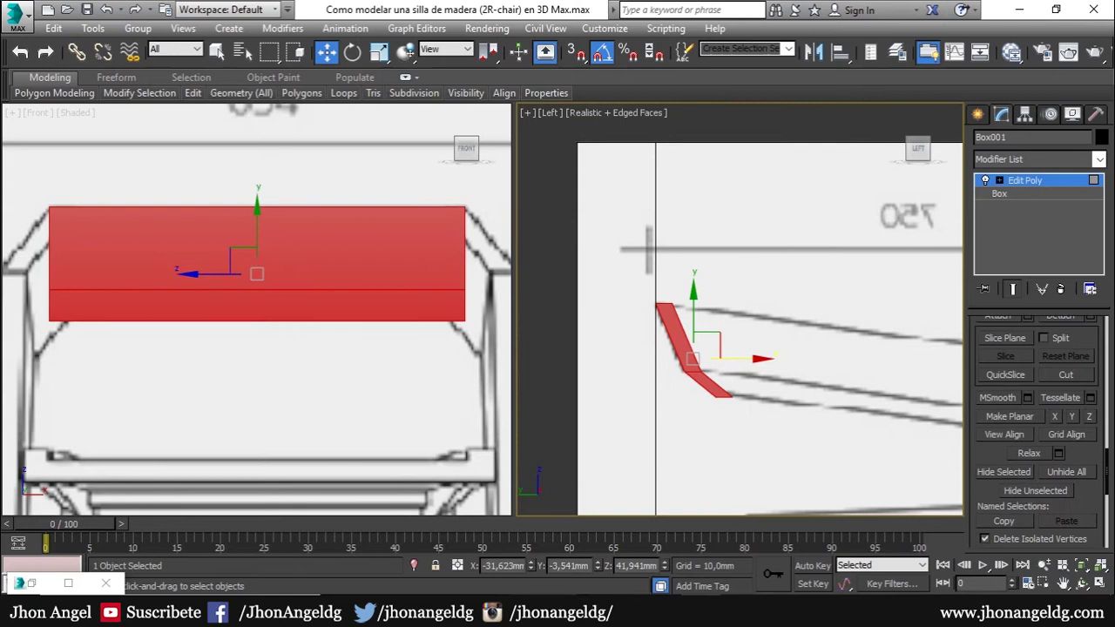
scroll(1072, 468, down, 3)
scroll(1078, 522, down, 2)
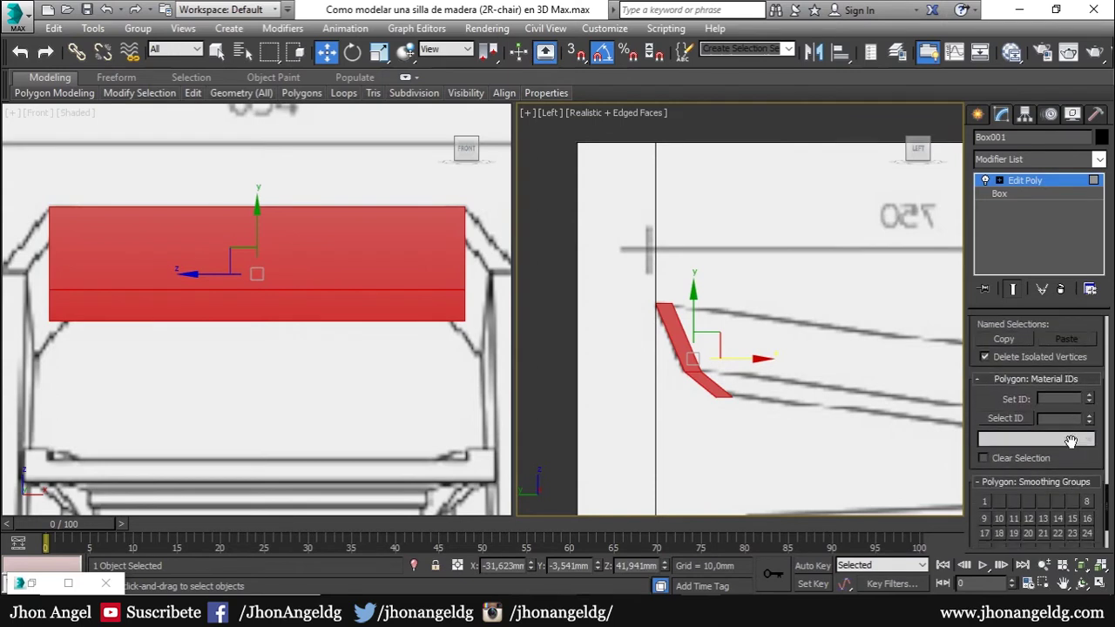
scroll(1045, 488, down, 2)
click(1066, 493)
click(389, 343)
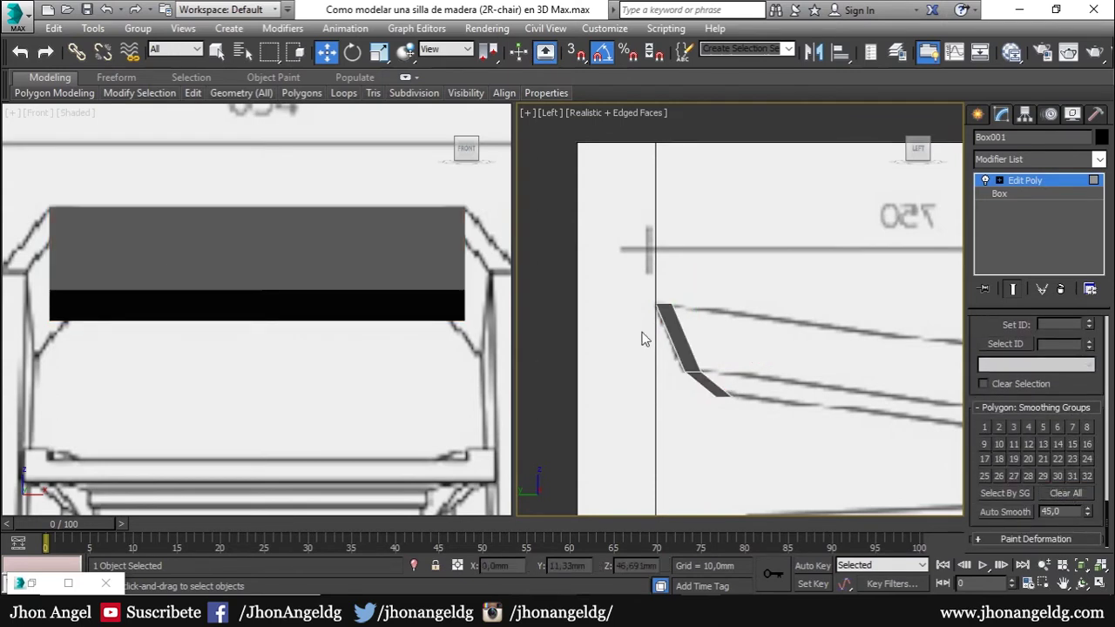
scroll(711, 366, up, 3)
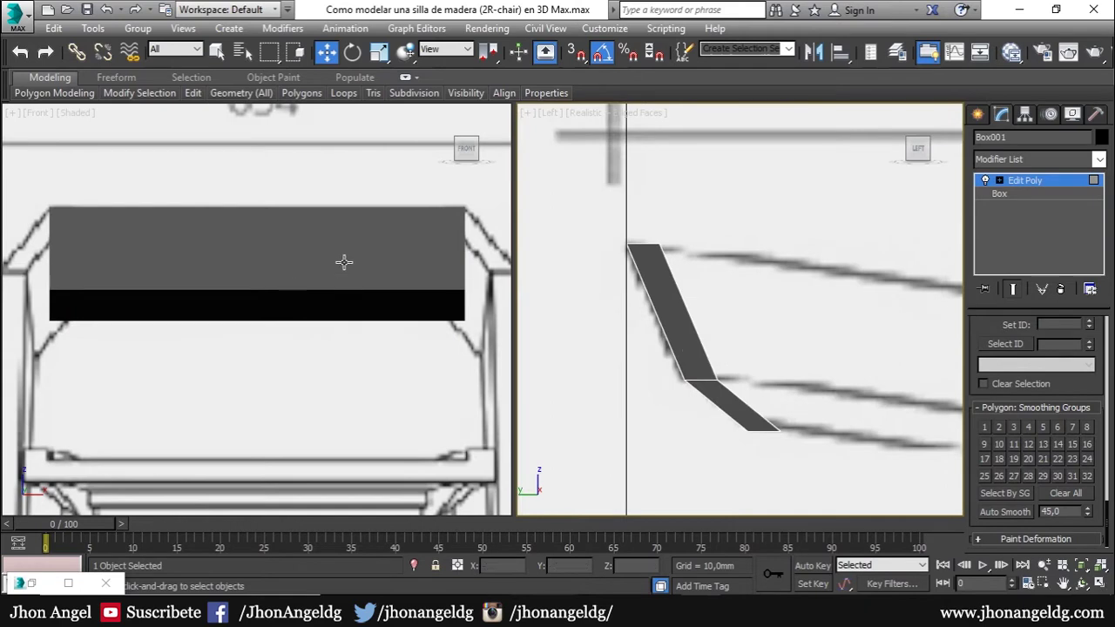
- Select the plank's top and bottom edges in Edge mode
key(2)
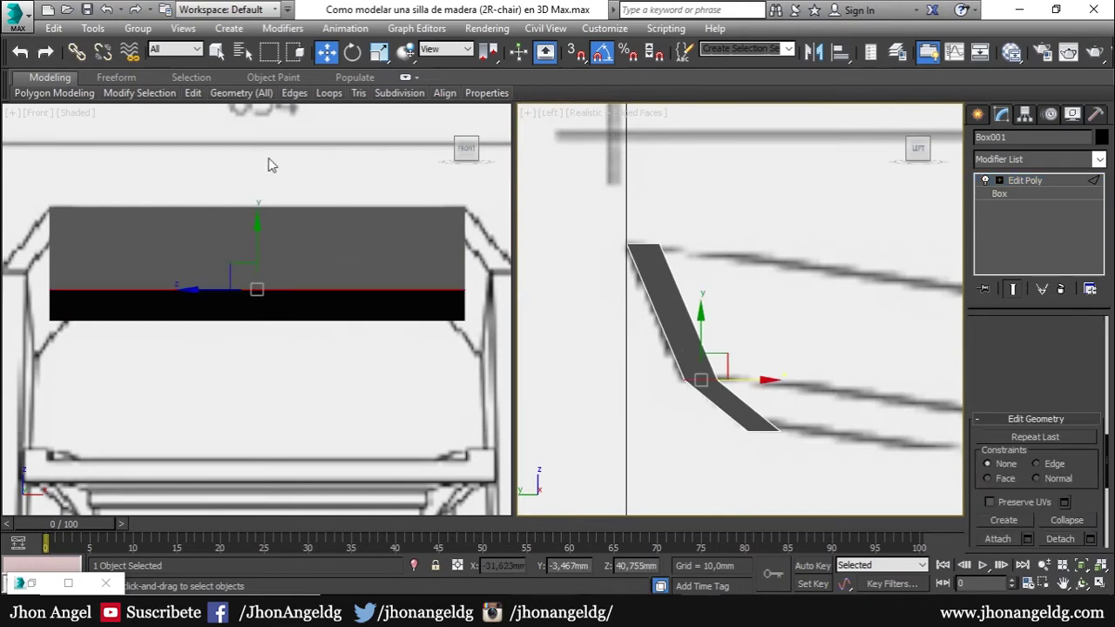
click(270, 208)
right_click(279, 389)
click(239, 406)
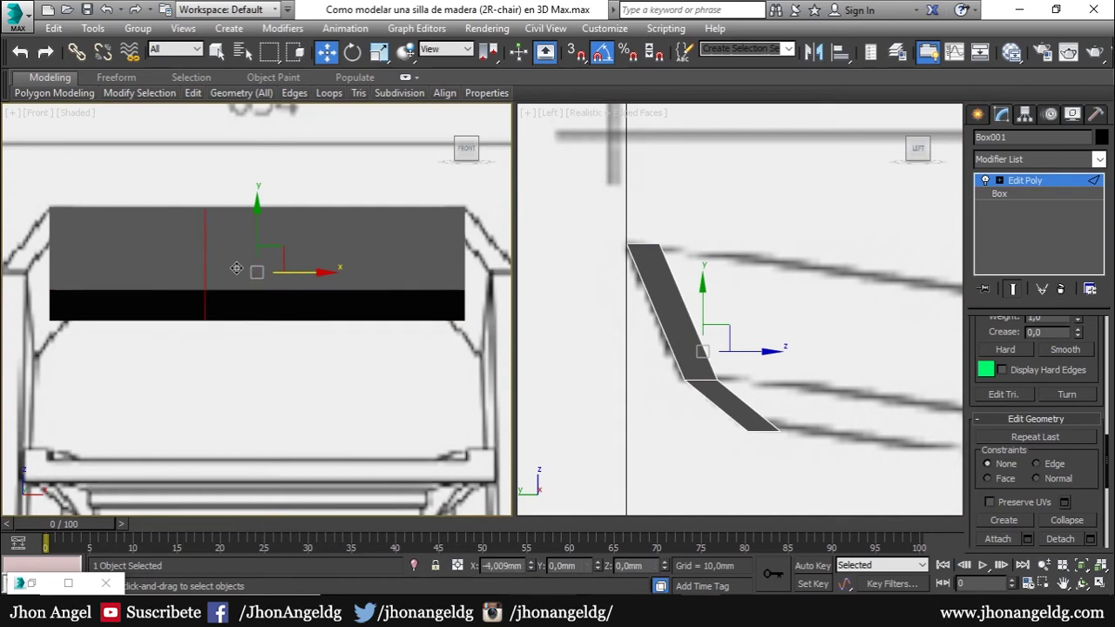
click(111, 259)
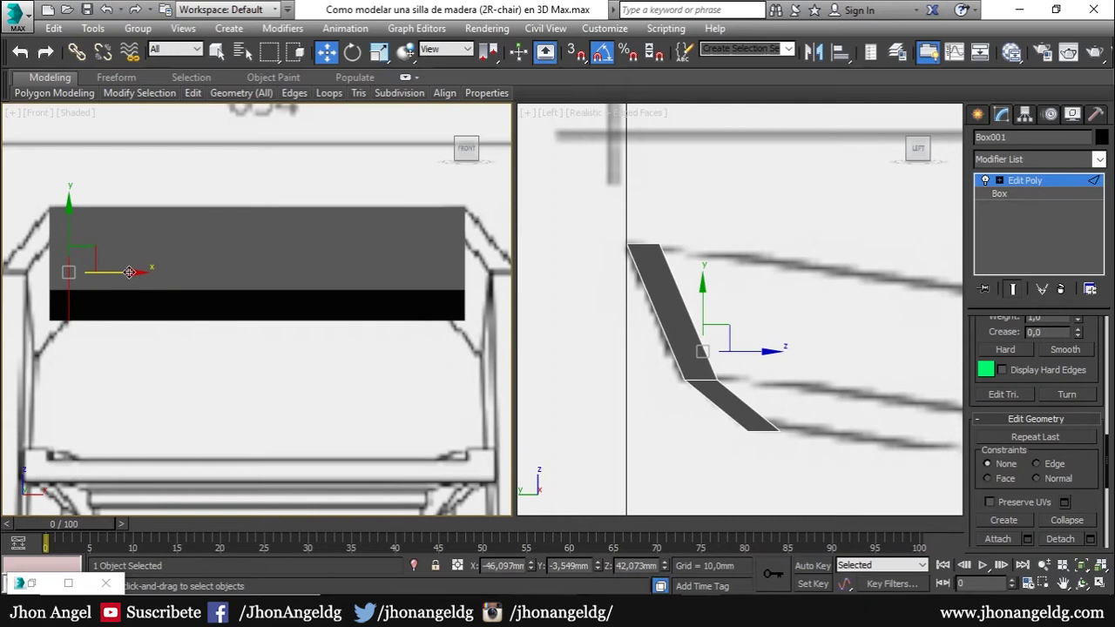
drag(159, 281, 219, 289)
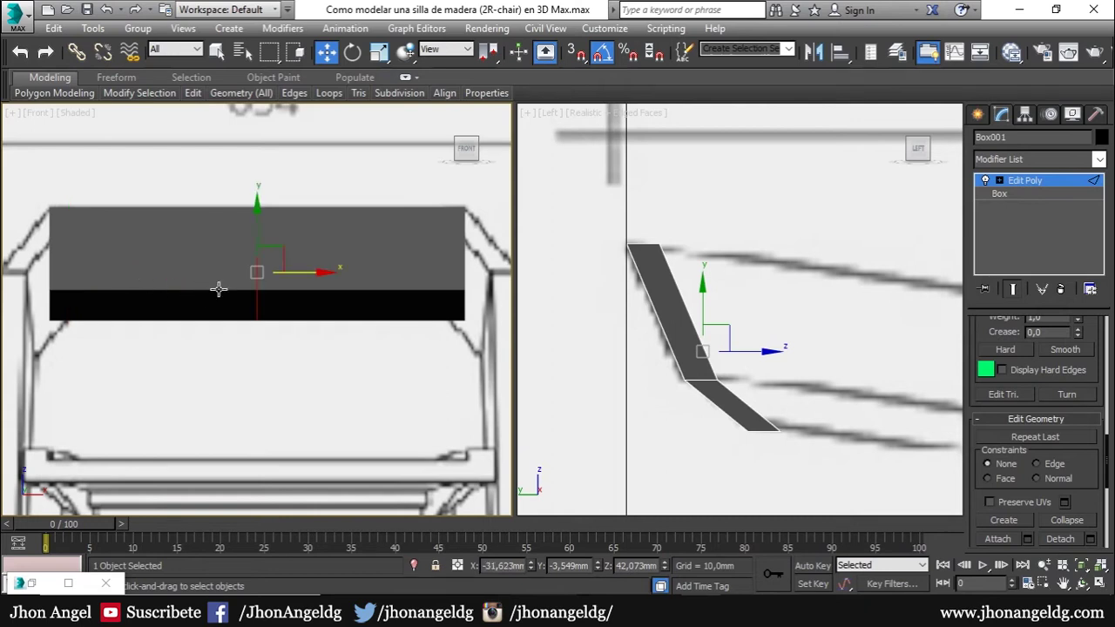
- Connect the selected edges with 2 segments and Pinch 90, placing them near the ends
right_click(259, 334)
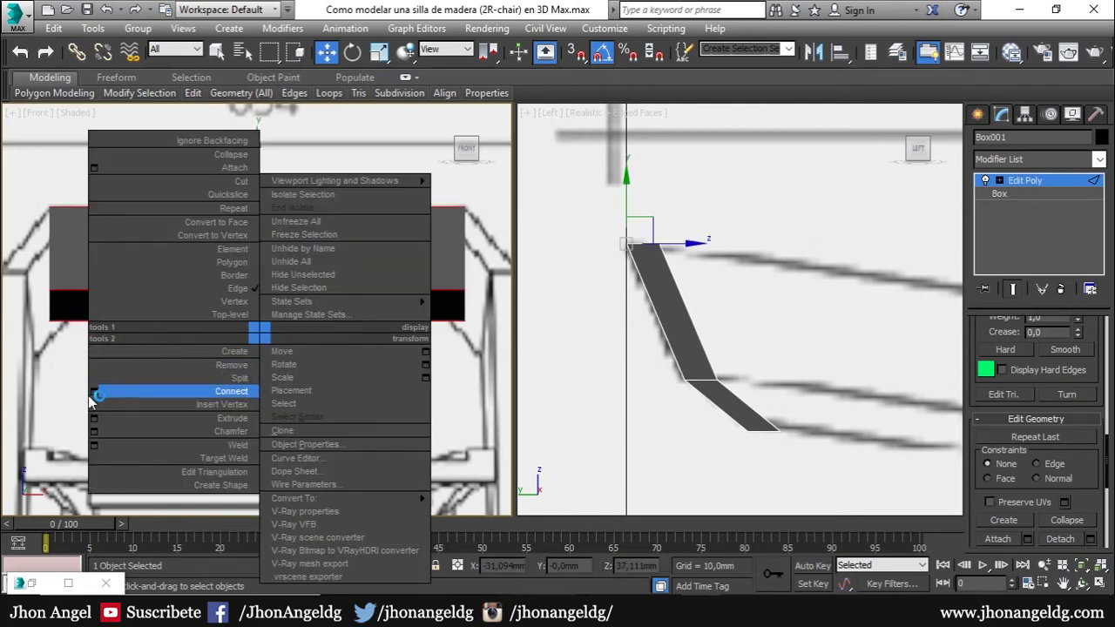
click(94, 397)
right_click(104, 389)
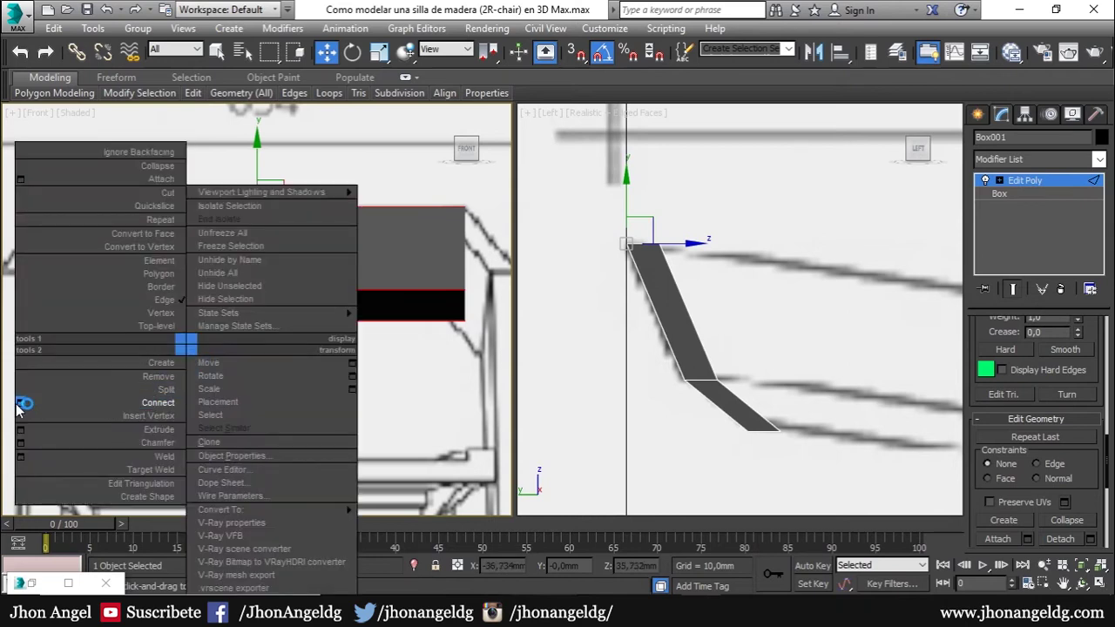
click(21, 405)
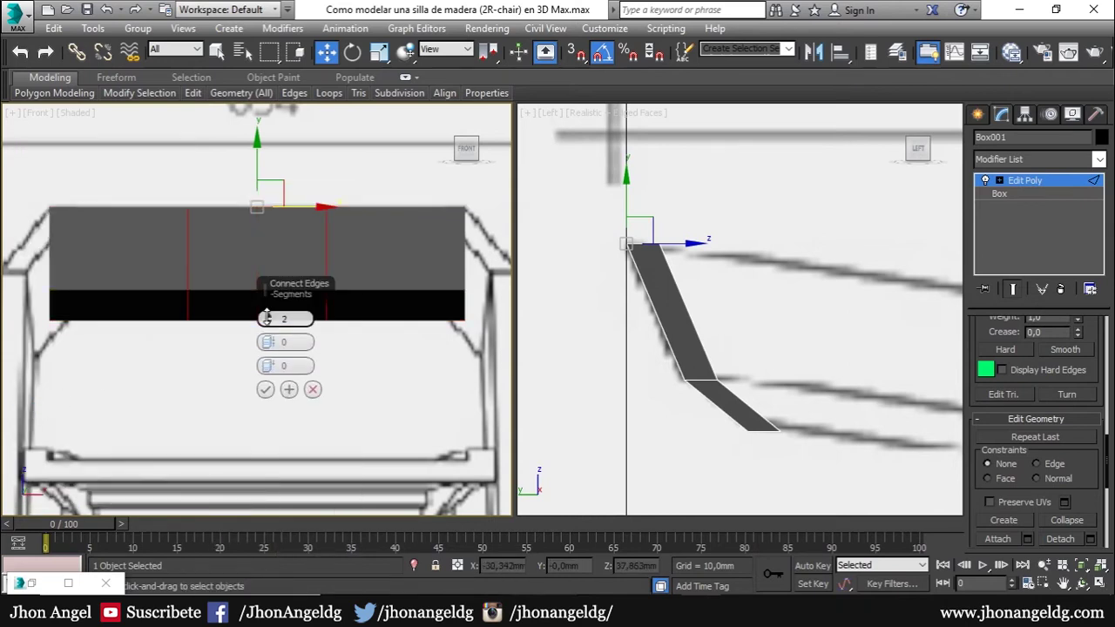
drag(267, 343, 339, 45)
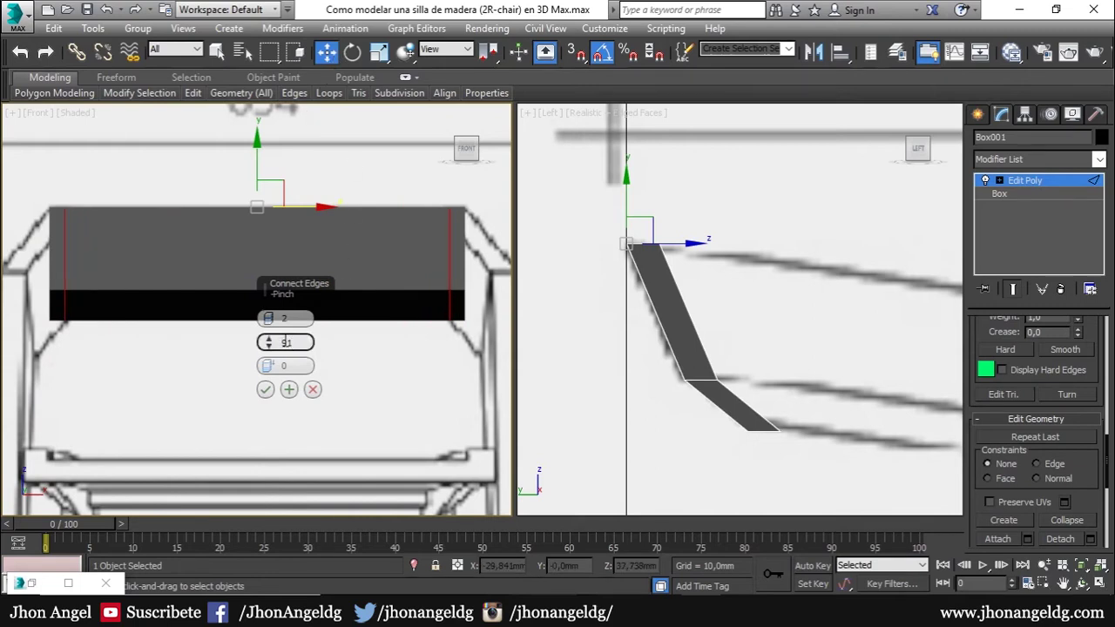
drag(283, 335, 283, 336)
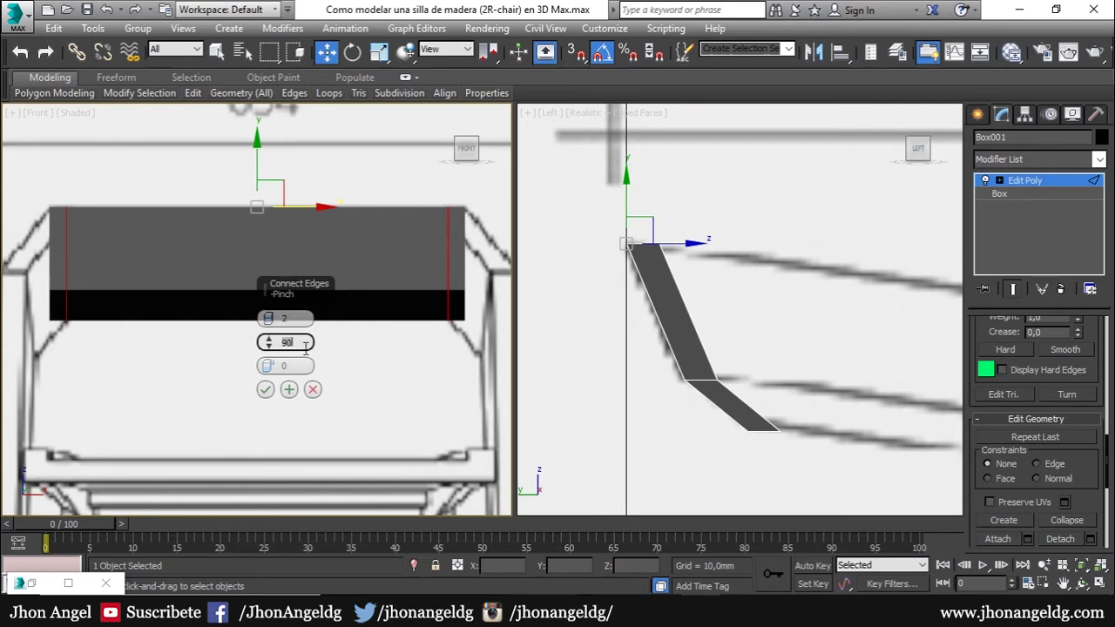
click(266, 389)
- Scroll through the chair reference photos in Picasa, then return to the Front viewport
key(alt+Tab)
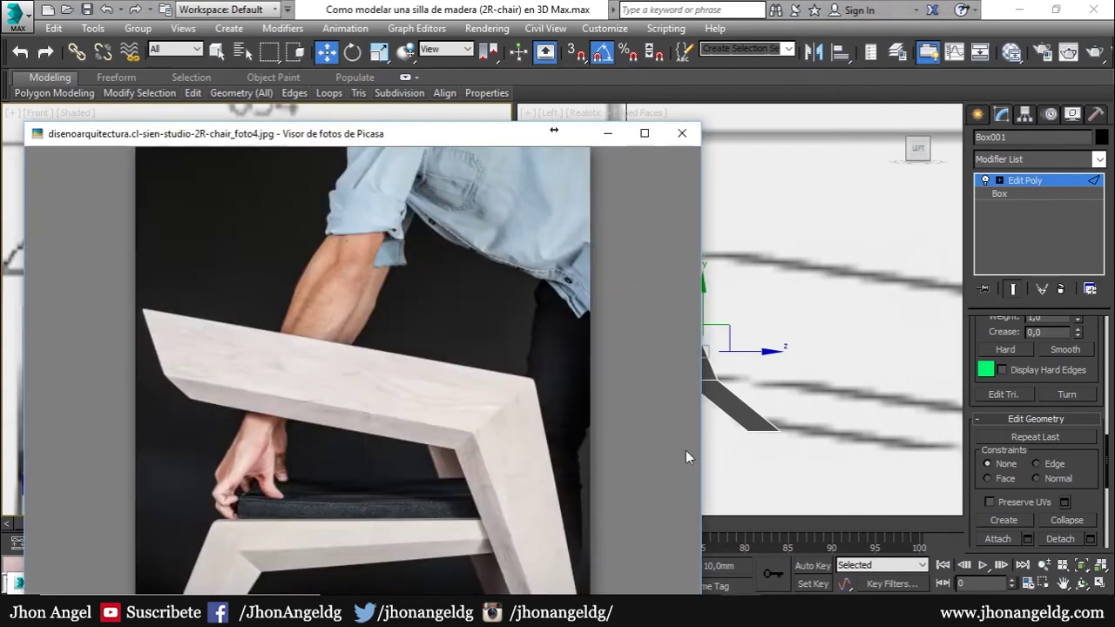
scroll(395, 381, up, 1)
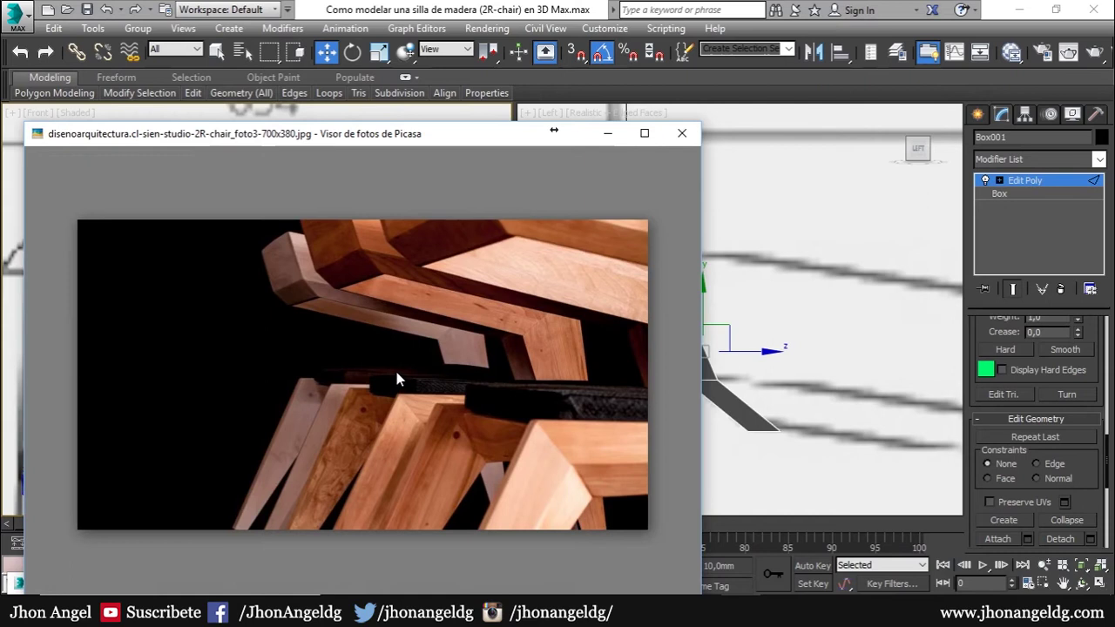
scroll(397, 372, up, 1)
scroll(348, 215, up, 1)
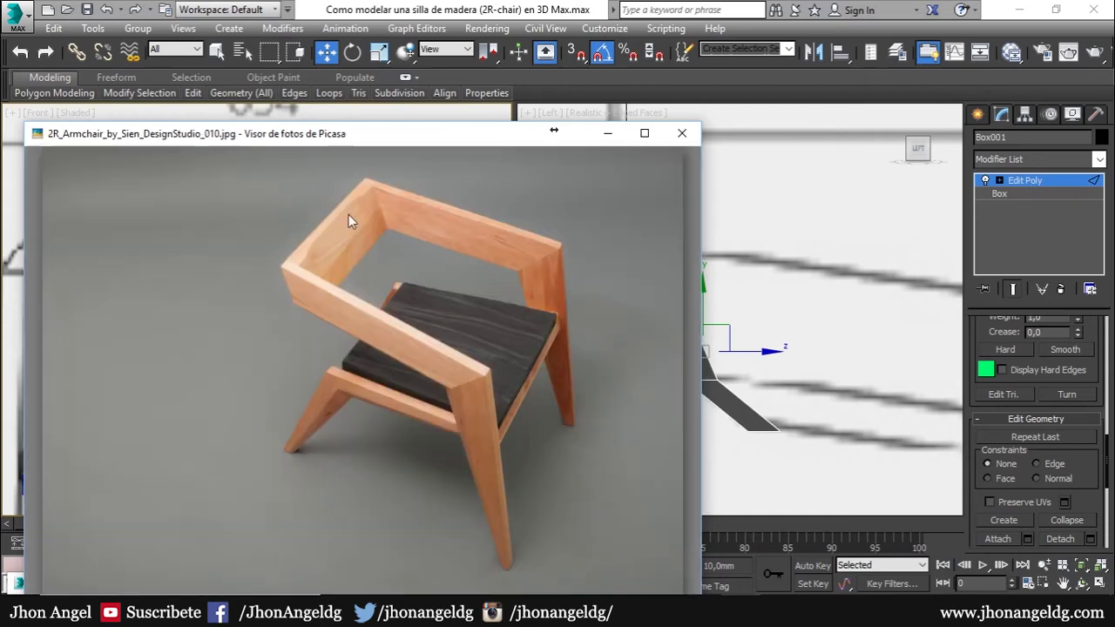
key(alt+Tab)
click(307, 320)
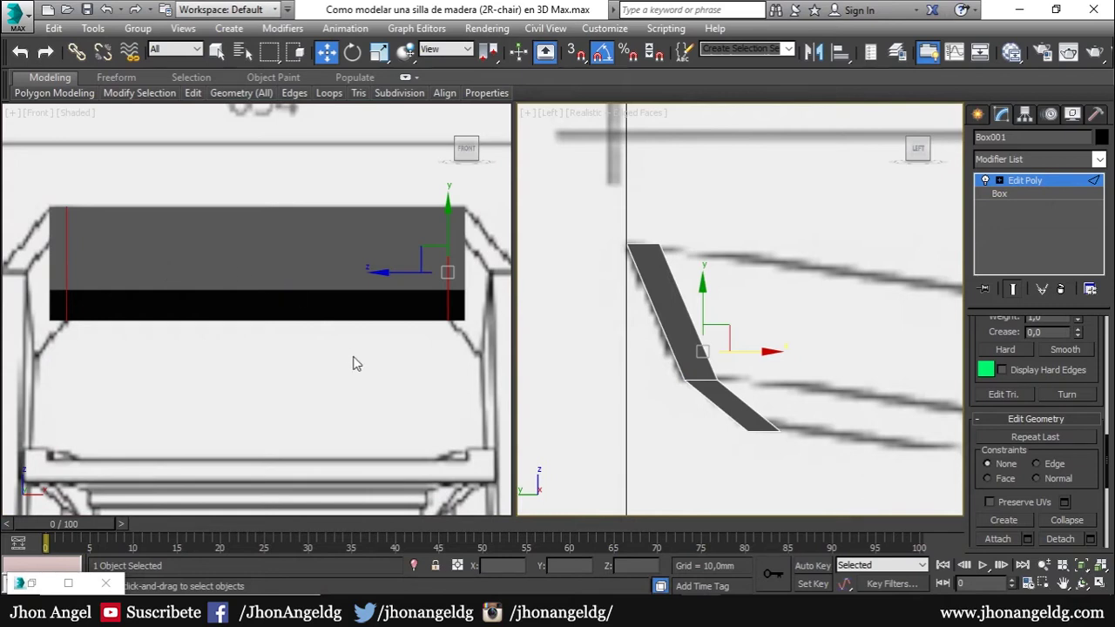
- Select the four narrow end polygons of the plank, with edged faces shown in the Front view
middle_drag(357, 364, 360, 348)
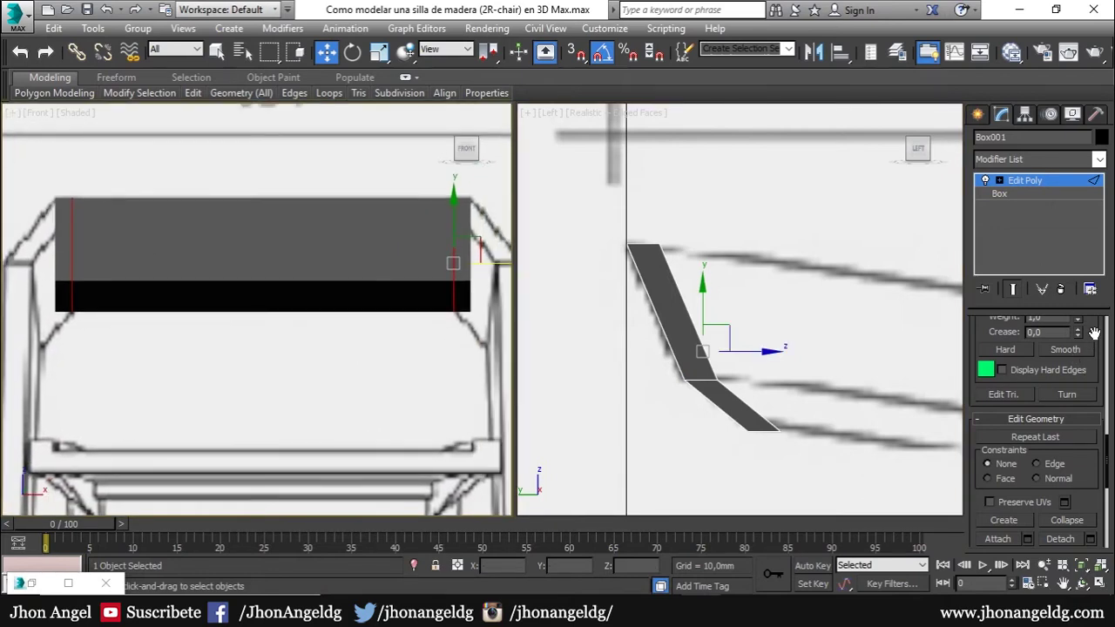
scroll(1095, 332, up, 5)
scroll(1094, 332, up, 3)
scroll(1094, 332, up, 4)
click(1055, 417)
click(461, 254)
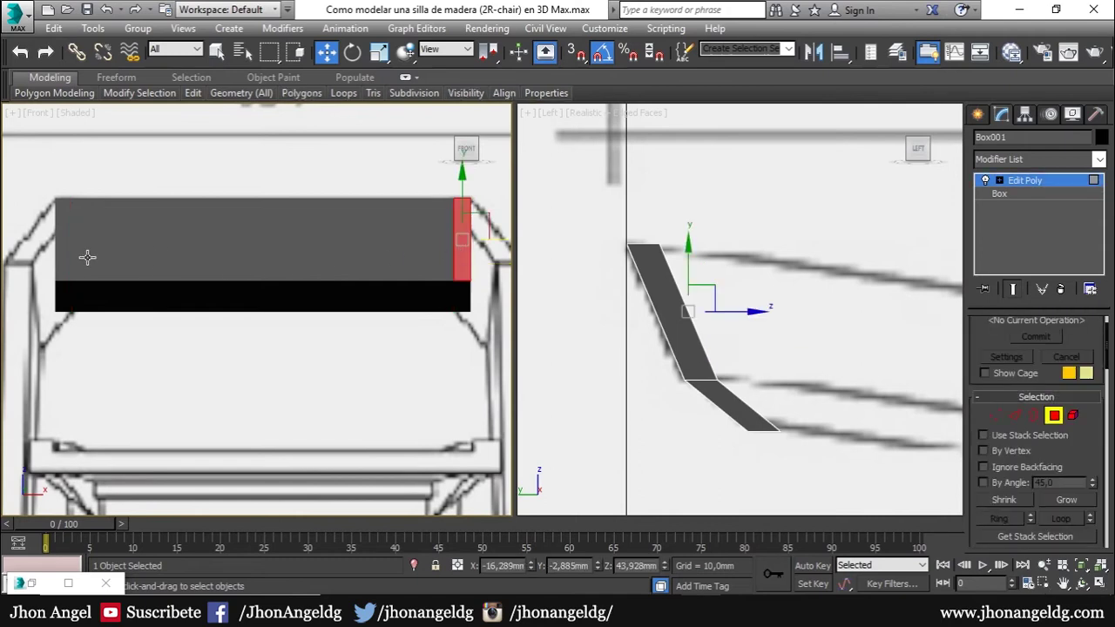
key(F3)
key(F4)
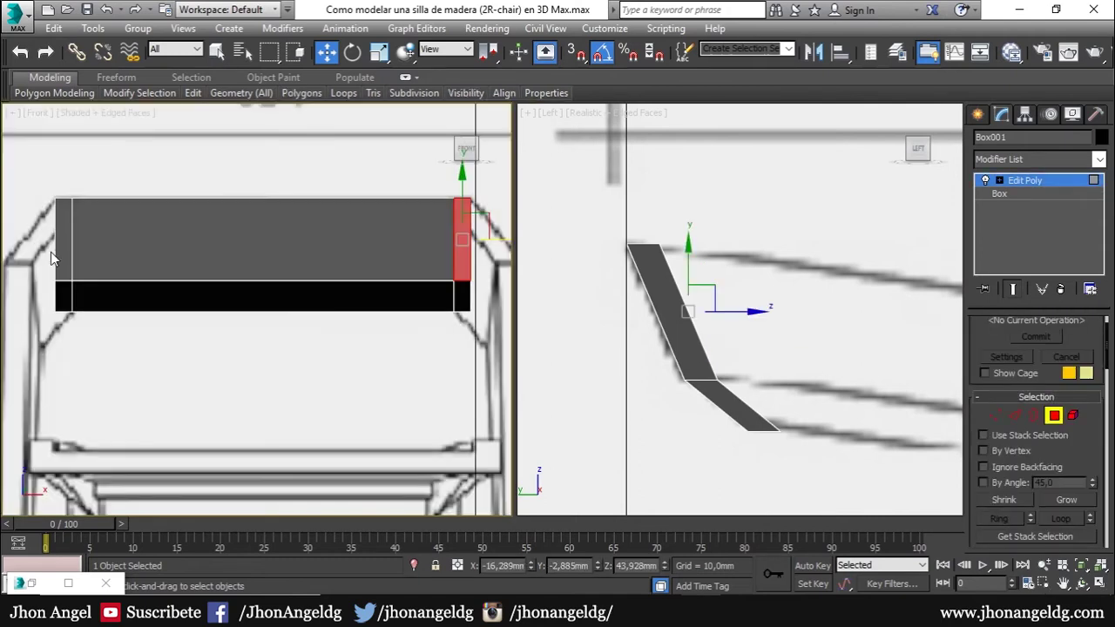
ctrl+click(62, 270)
ctrl+click(70, 298)
ctrl+click(465, 296)
- Extrude the four selected end polygons
scroll(1045, 419, up, 1)
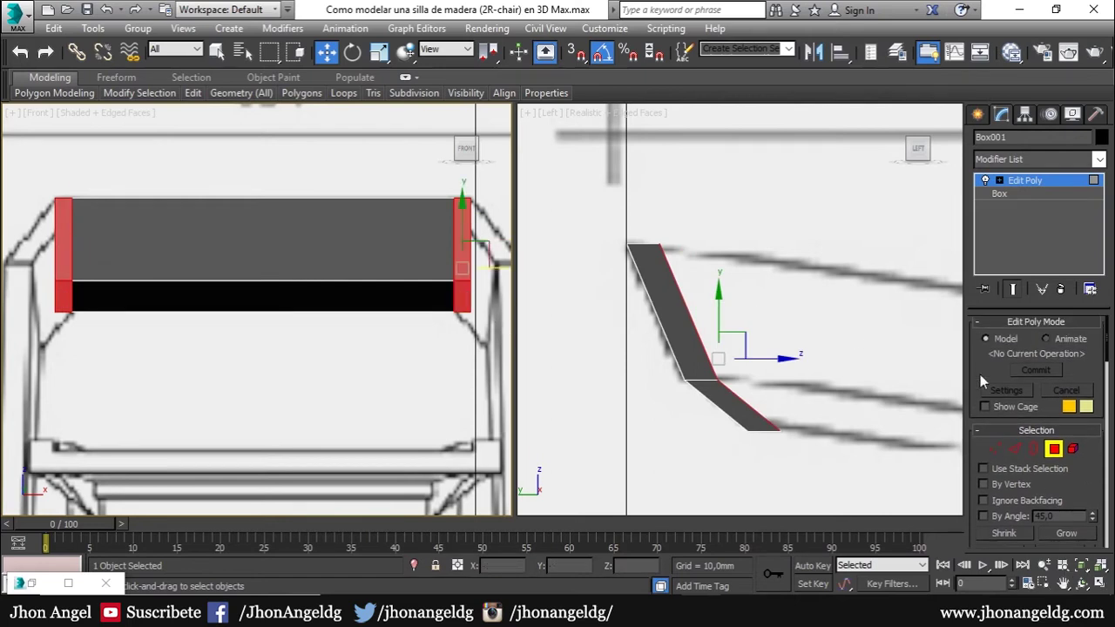
scroll(985, 348, down, 3)
drag(989, 502, 989, 331)
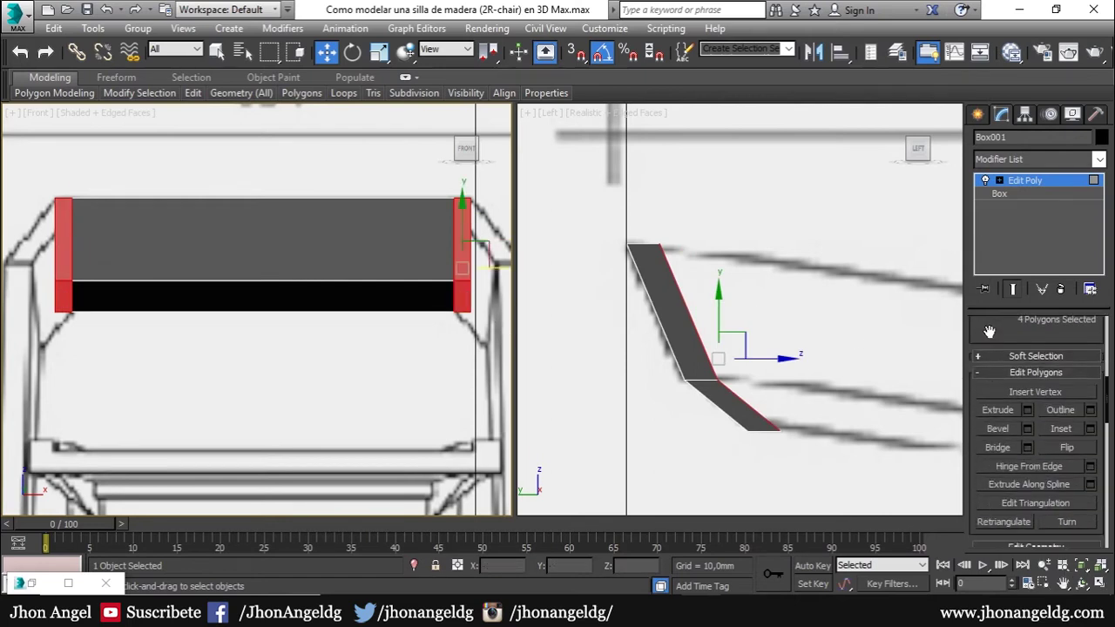
click(1026, 411)
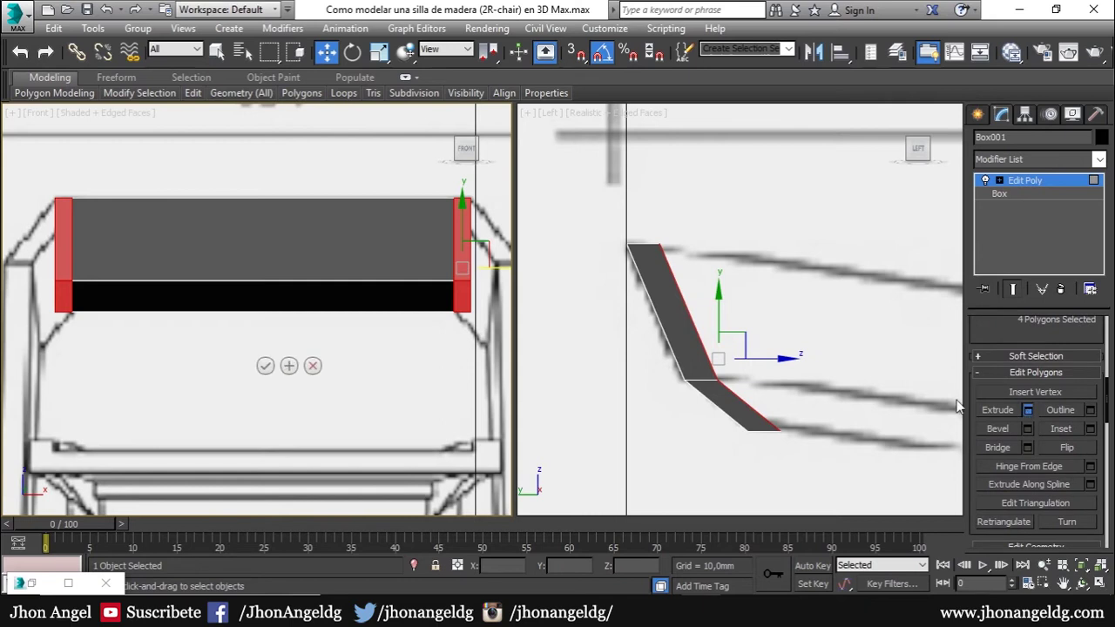
click(266, 367)
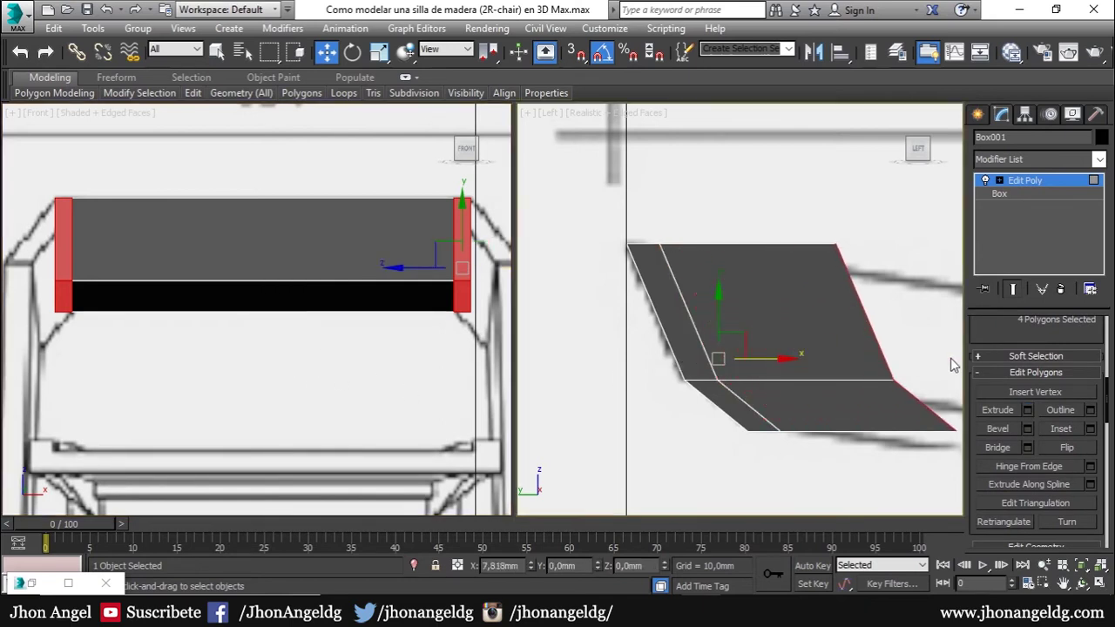
- Stretch the extruded polygons outward along X in the Left viewport
scroll(922, 360, down, 3)
middle_drag(922, 360, 796, 317)
scroll(796, 316, up, 2)
scroll(662, 301, up, 2)
mouse_move(662, 301)
mouse_down()
mouse_move(842, 331)
mouse_move(815, 333)
mouse_up()
- Select the panel's end vertices, including the top corner, and move them down
key(1)
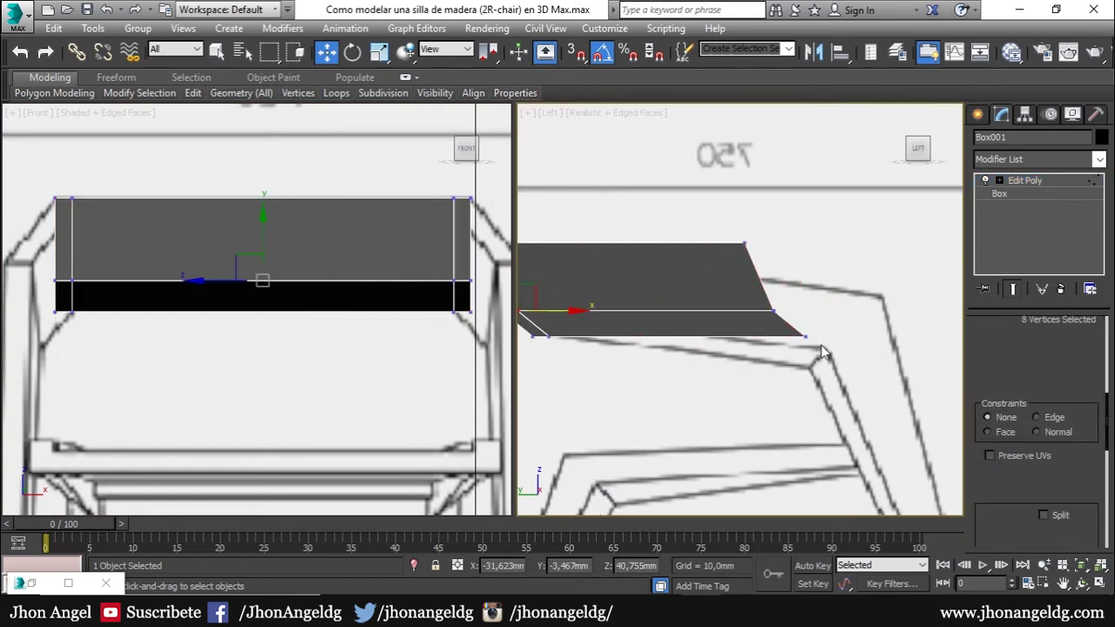
scroll(800, 344, up, 2)
drag(662, 141, 819, 373)
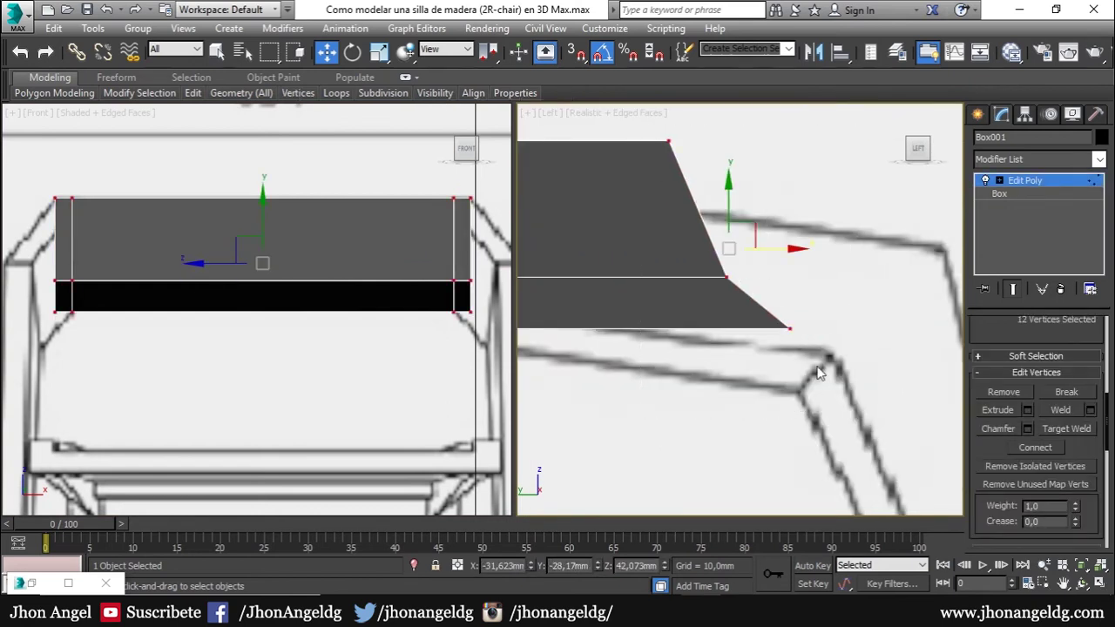
drag(753, 241, 755, 257)
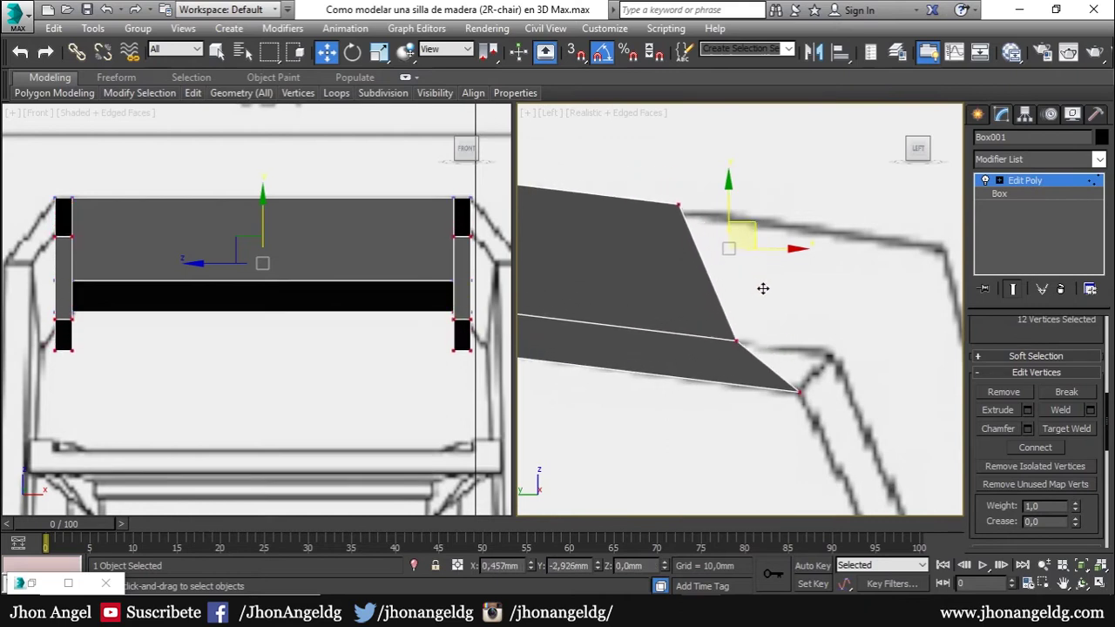
scroll(1089, 362, down, 2)
scroll(1089, 362, down, 3)
scroll(1080, 365, down, 1)
scroll(1074, 366, down, 3)
- Flatten the end vertices into a straight edge and move it out toward the corner
click(1056, 433)
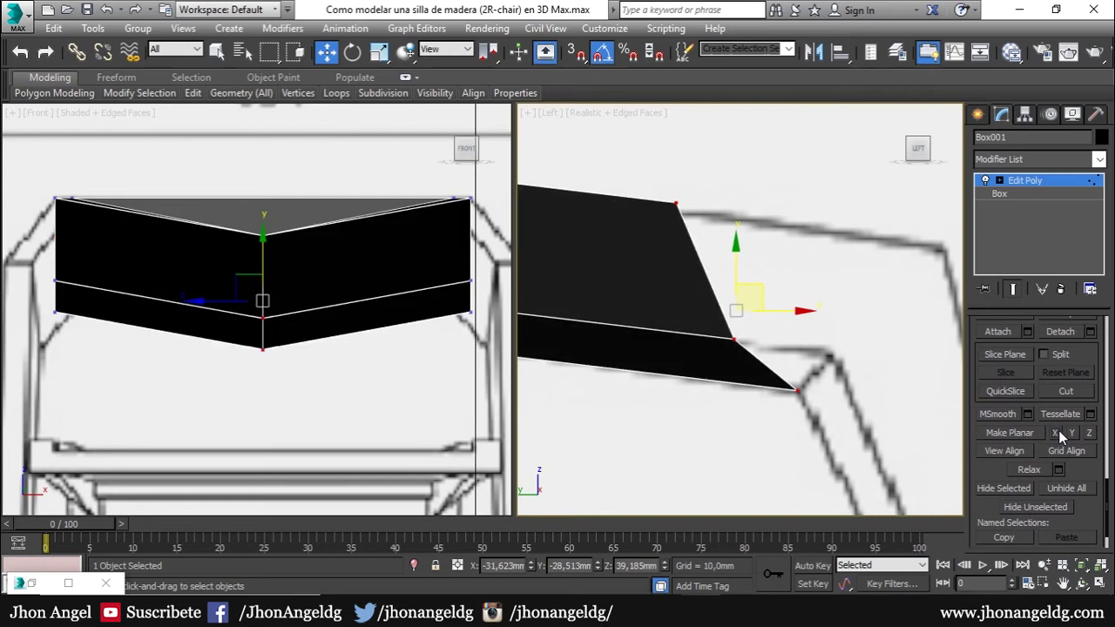
click(1072, 433)
key(ctrl+z)
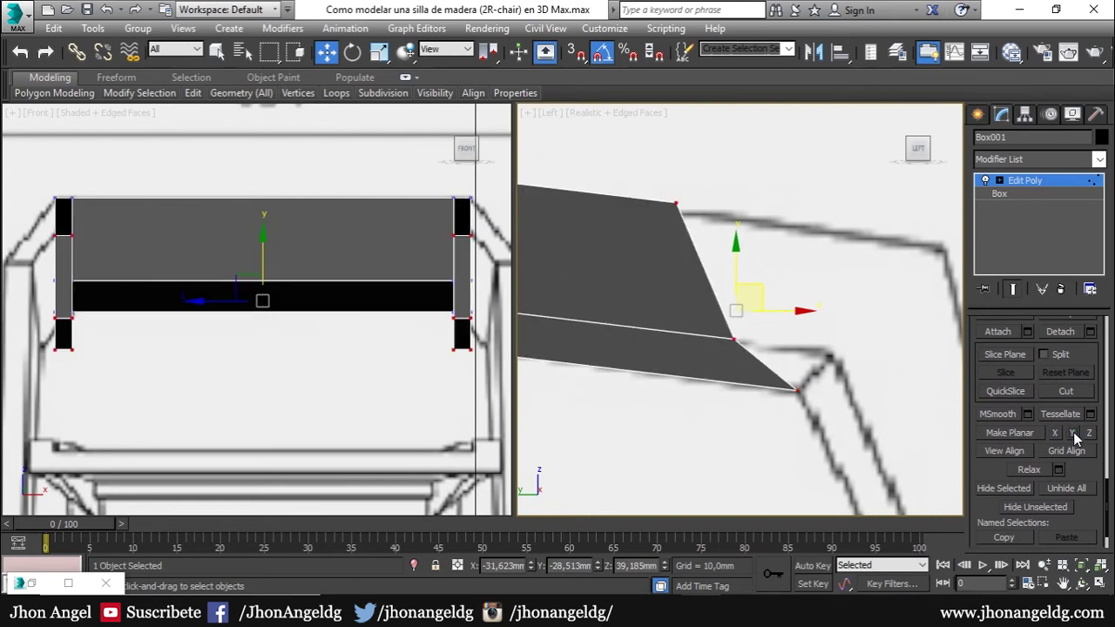
click(1090, 433)
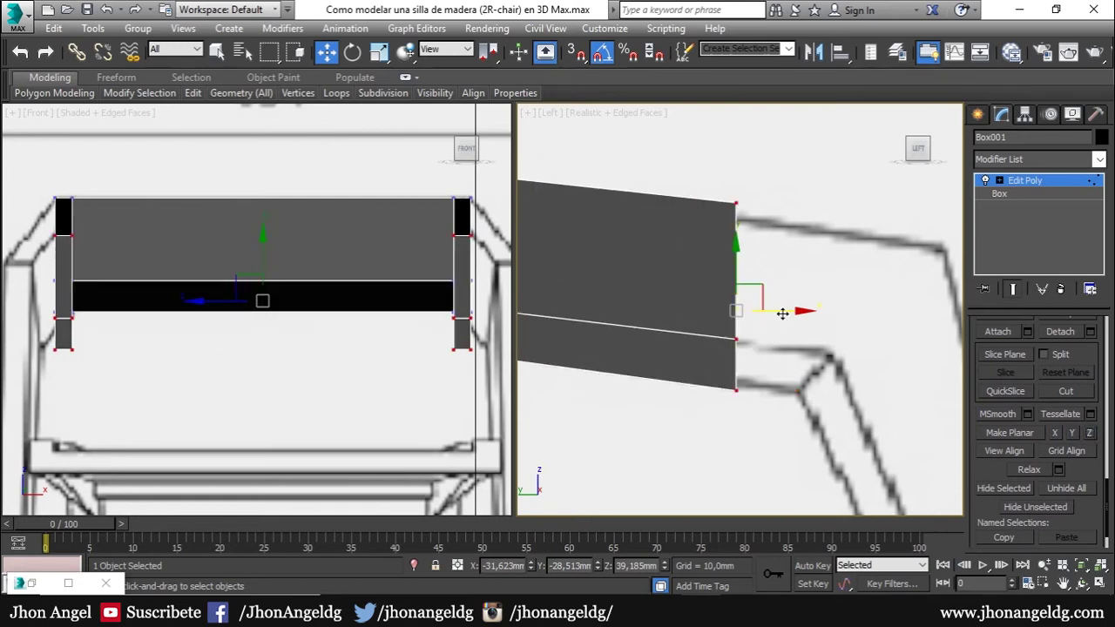
drag(783, 314, 844, 324)
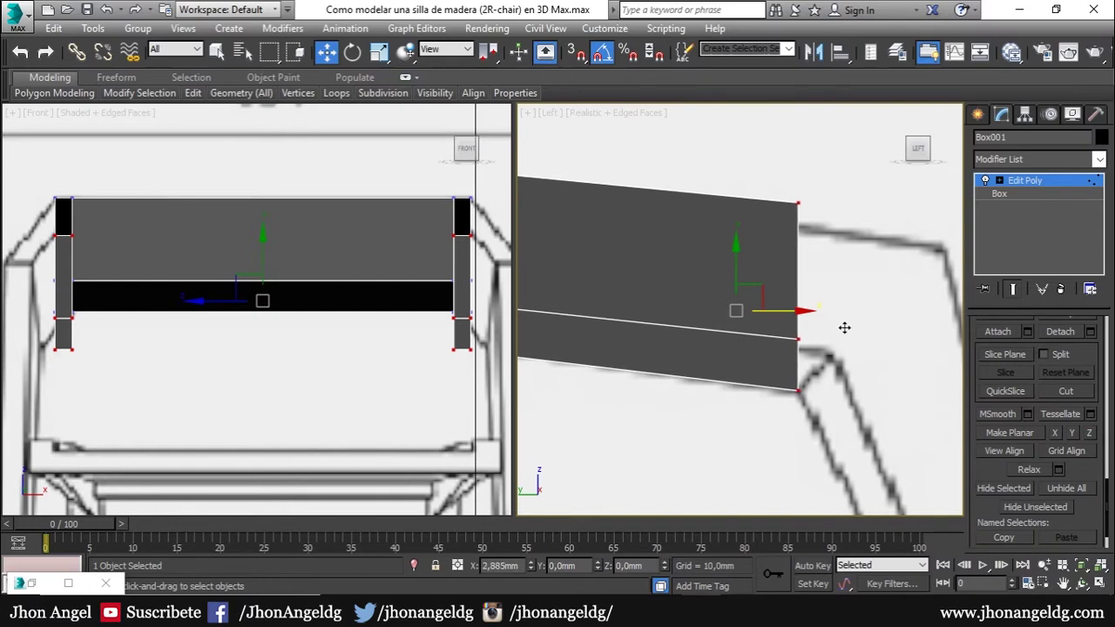
mouse_move(845, 334)
mouse_down()
mouse_move(825, 296)
mouse_move(860, 336)
mouse_up()
click(798, 343)
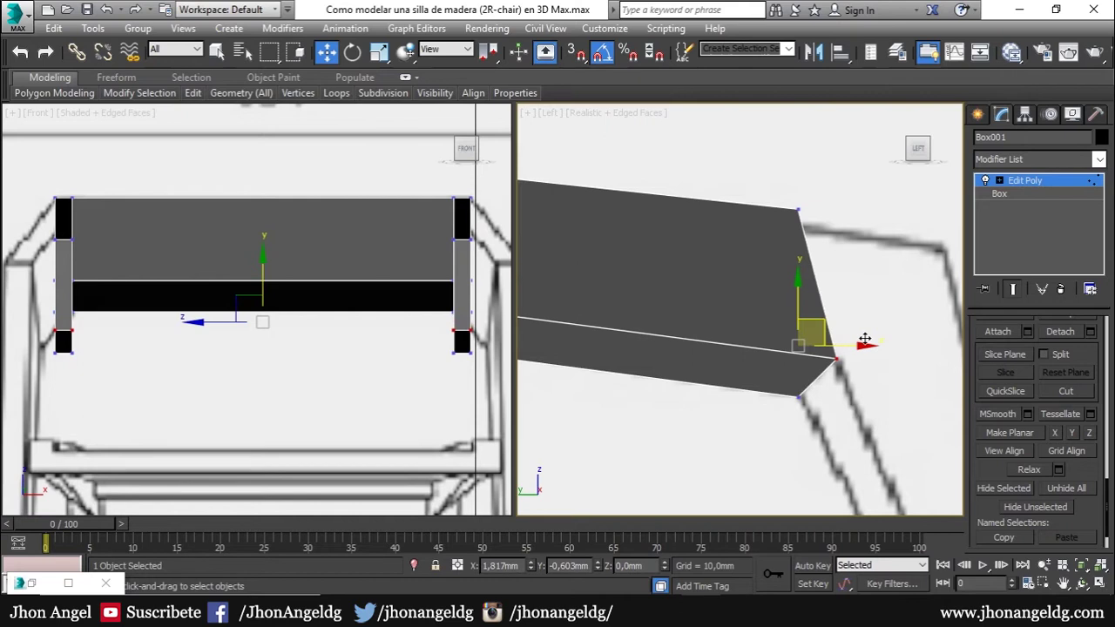
- Move the panel's top-right corner vertex onto the reference's leg line, then reframe the views
scroll(772, 361, down, 3)
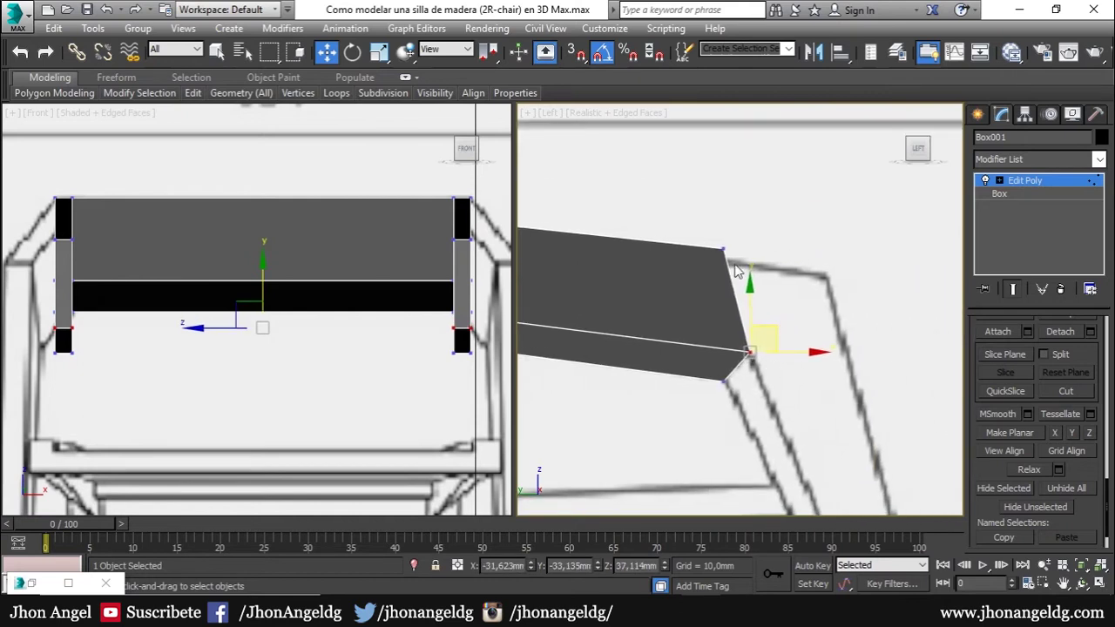
click(723, 249)
drag(751, 227, 856, 250)
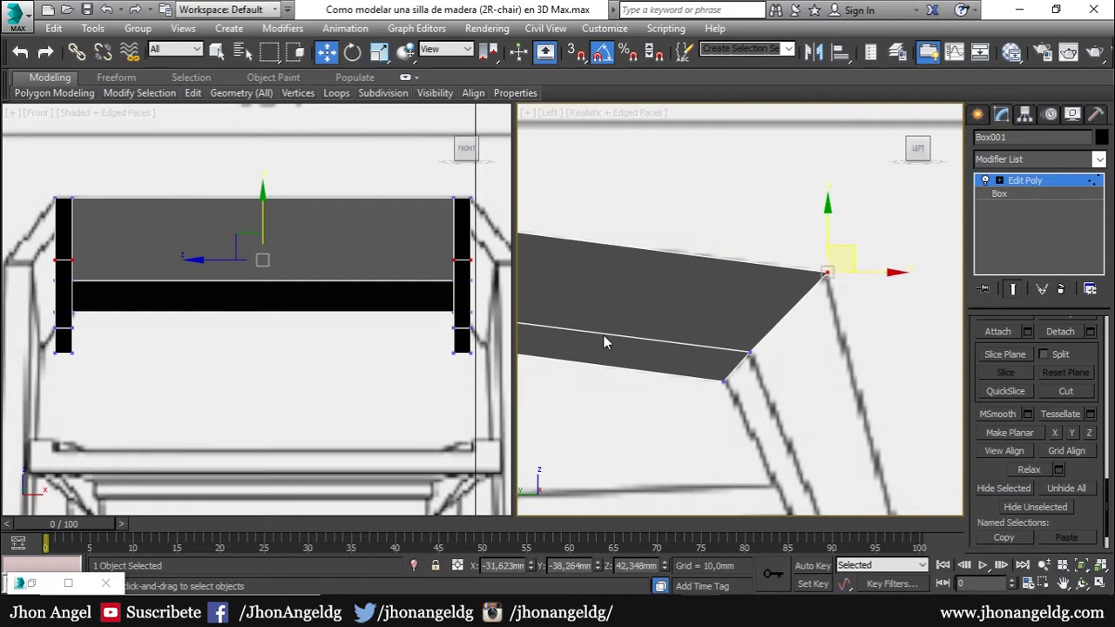
scroll(187, 305, down, 2)
middle_drag(192, 322, 235, 273)
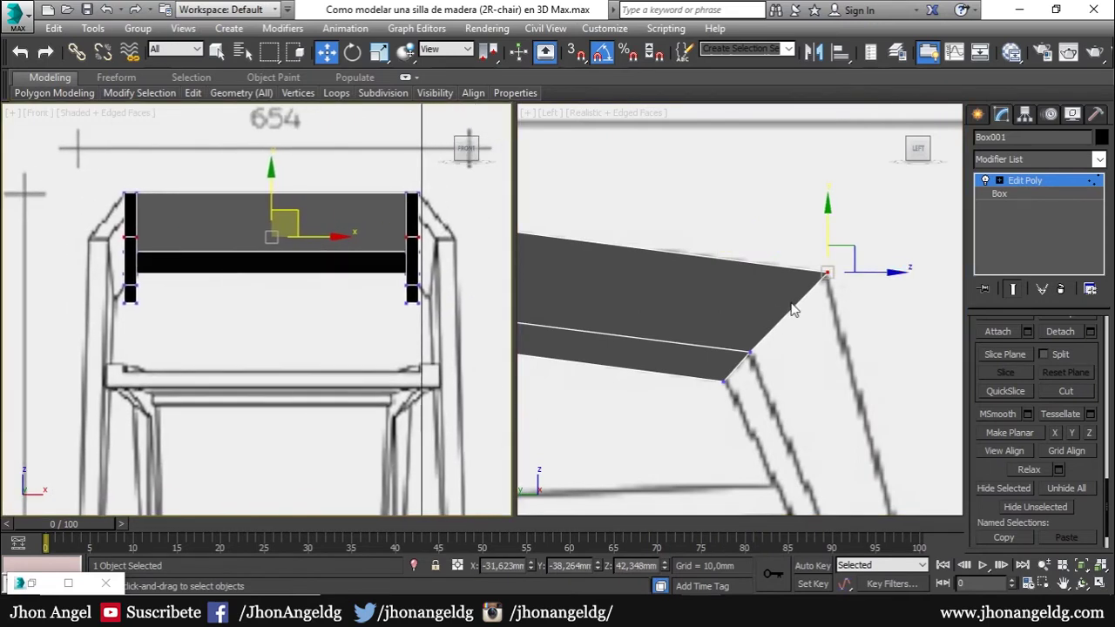
middle_drag(792, 309, 779, 263)
middle_drag(810, 311, 748, 307)
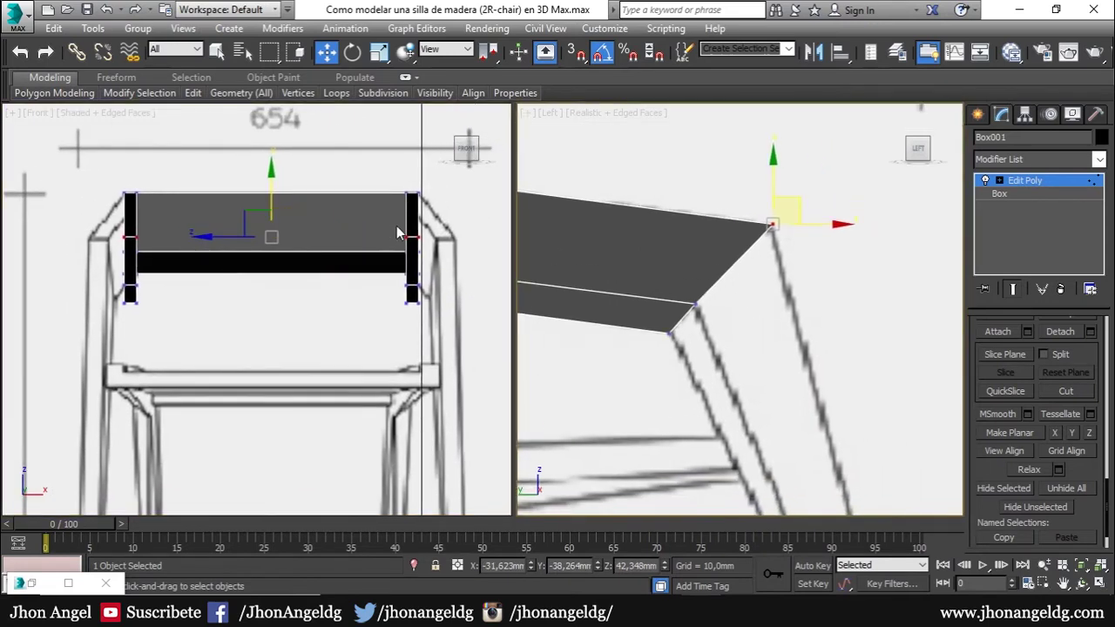
scroll(396, 233, up, 2)
scroll(757, 333, down, 2)
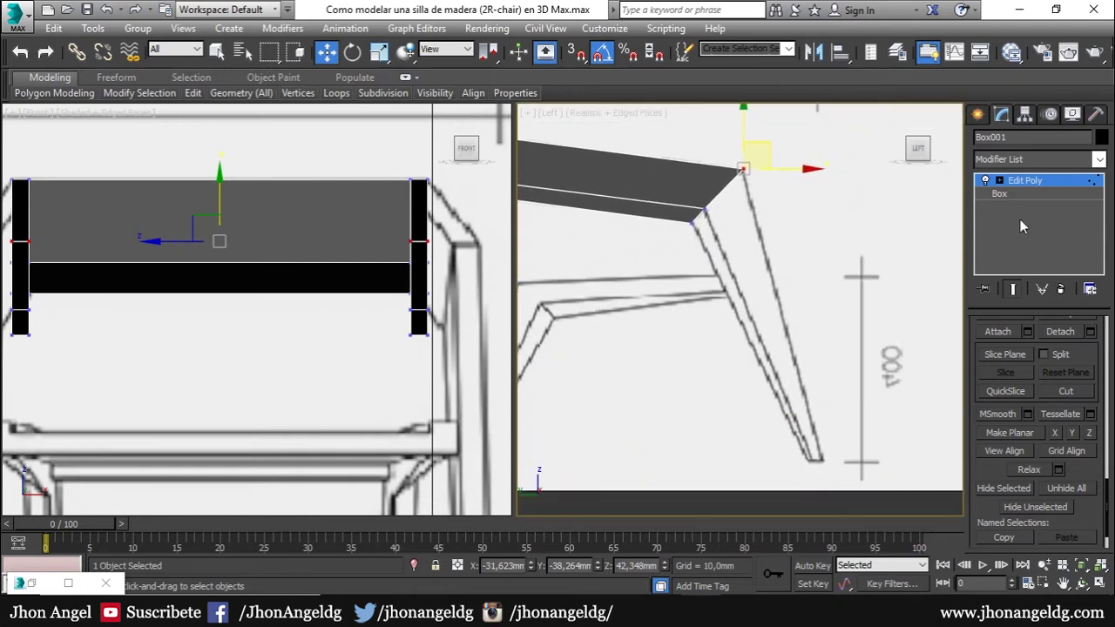
- Extrude the panel's end face in Polygon mode and drag it down along the side leg reference
key(4)
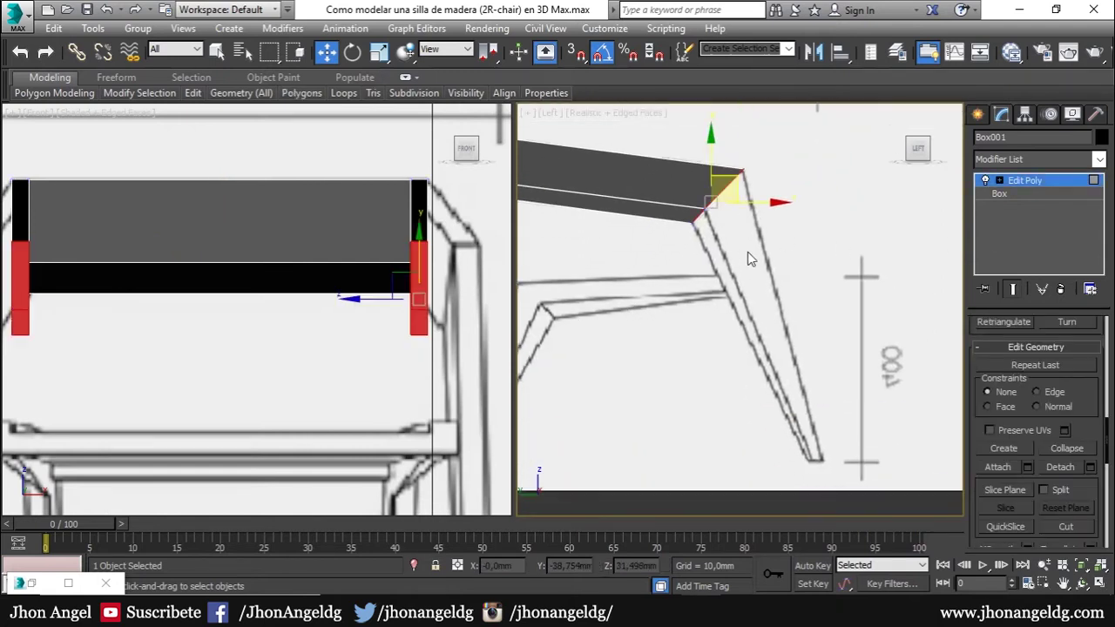
drag(1087, 433, 1092, 264)
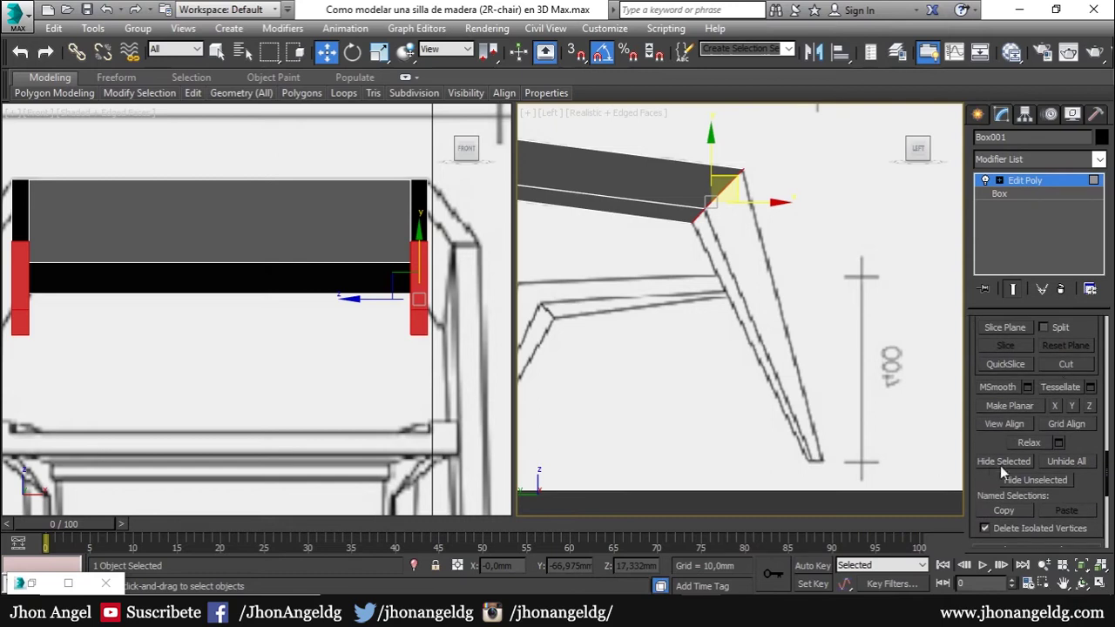
scroll(976, 410, up, 3)
scroll(977, 428, up, 1)
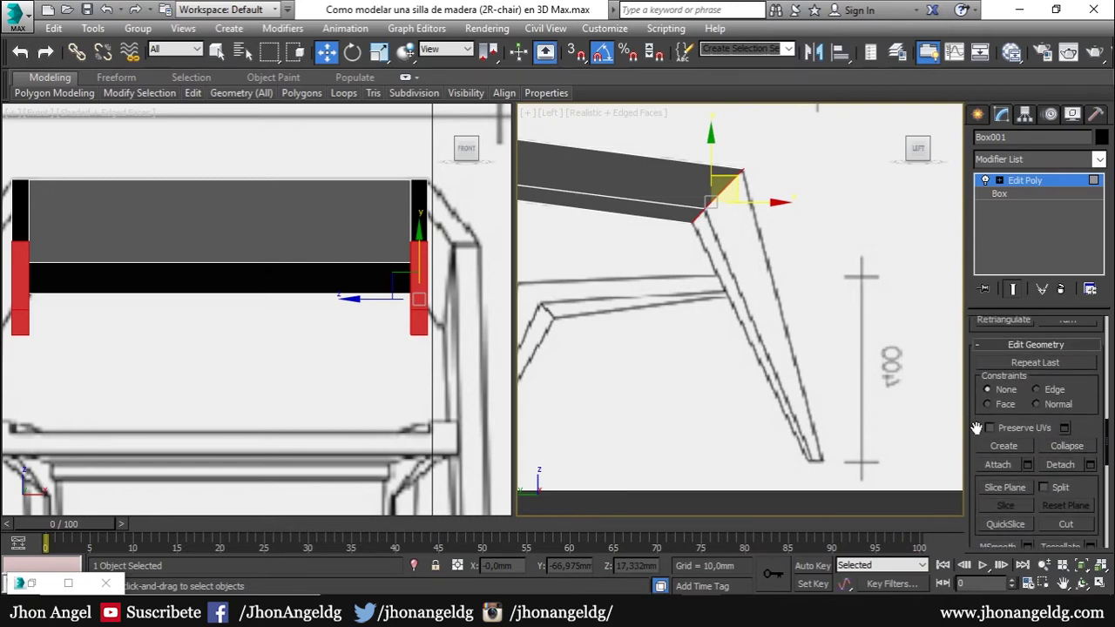
scroll(977, 428, up, 3)
click(1028, 334)
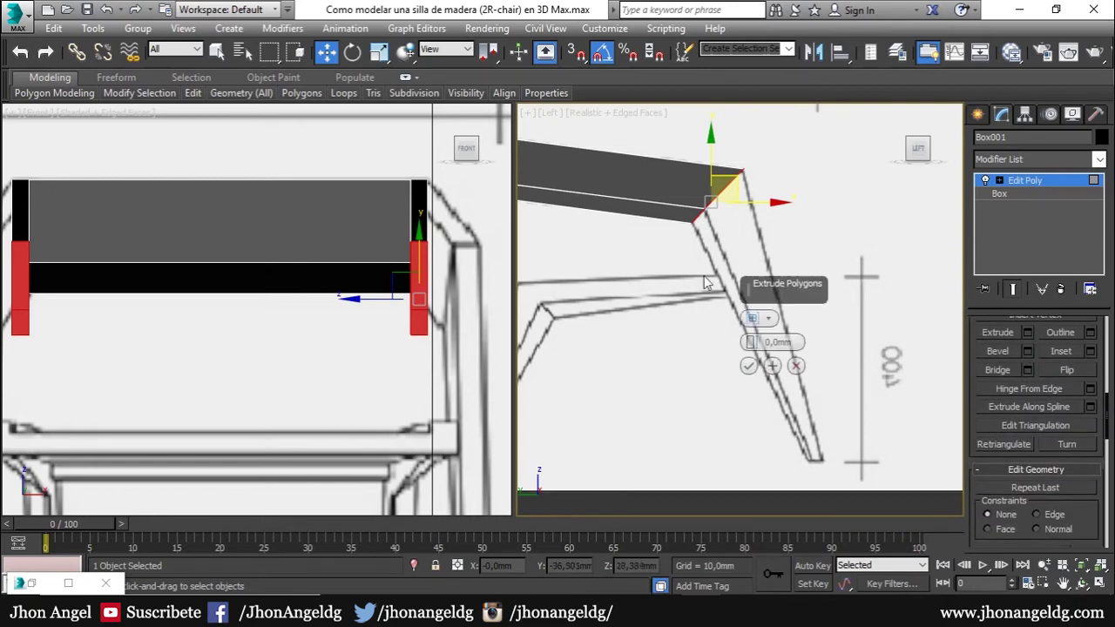
click(748, 366)
drag(737, 190, 832, 462)
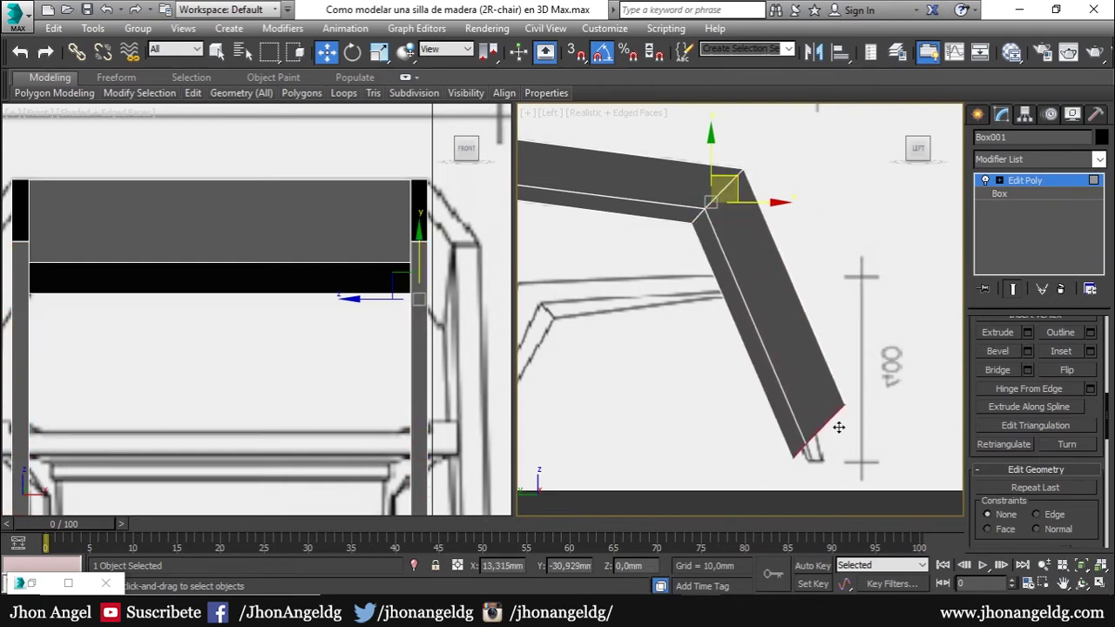
middle_drag(833, 461, 802, 394)
scroll(800, 394, up, 2)
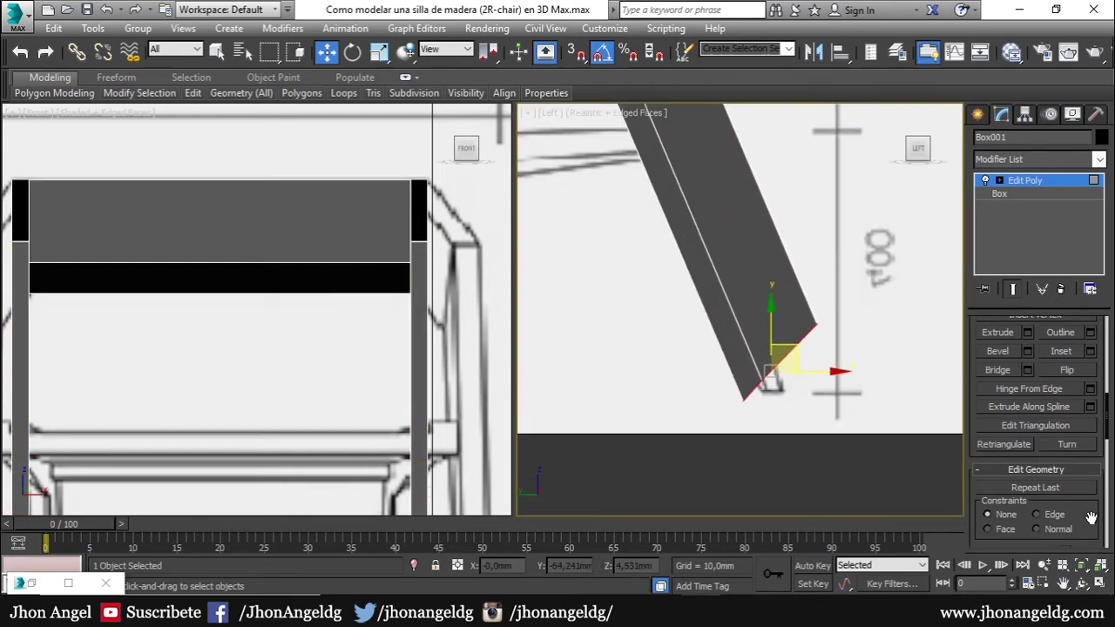
- Flatten the leg's end face with Make Planar X, test the other axes, and undo them
drag(1091, 517, 1073, 304)
click(1056, 479)
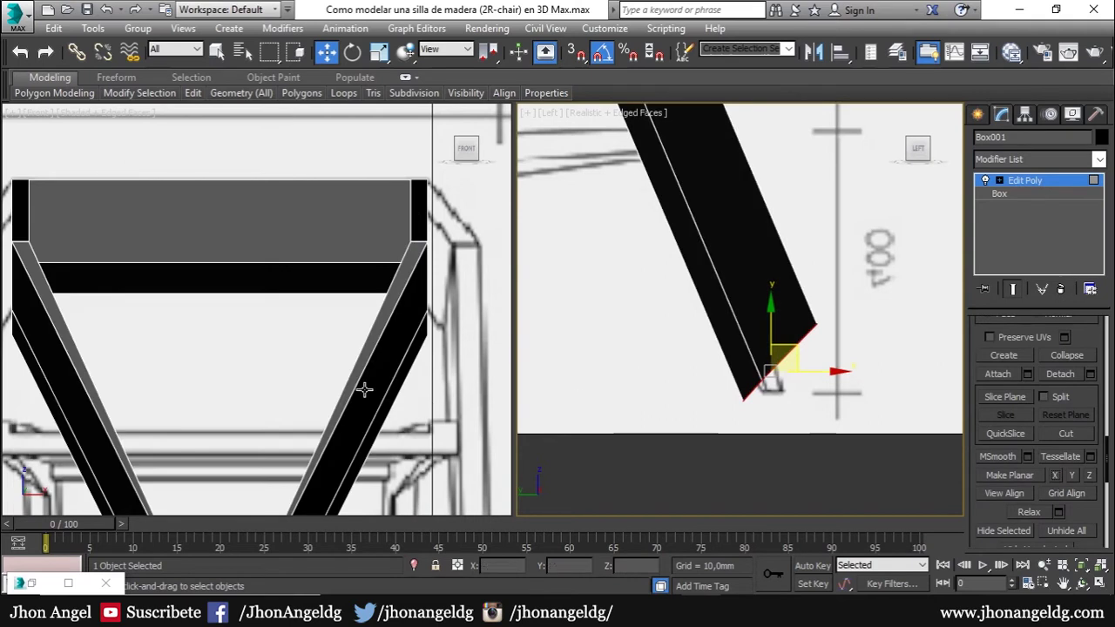
scroll(361, 386, up, 3)
middle_drag(375, 296, 397, 205)
click(1054, 477)
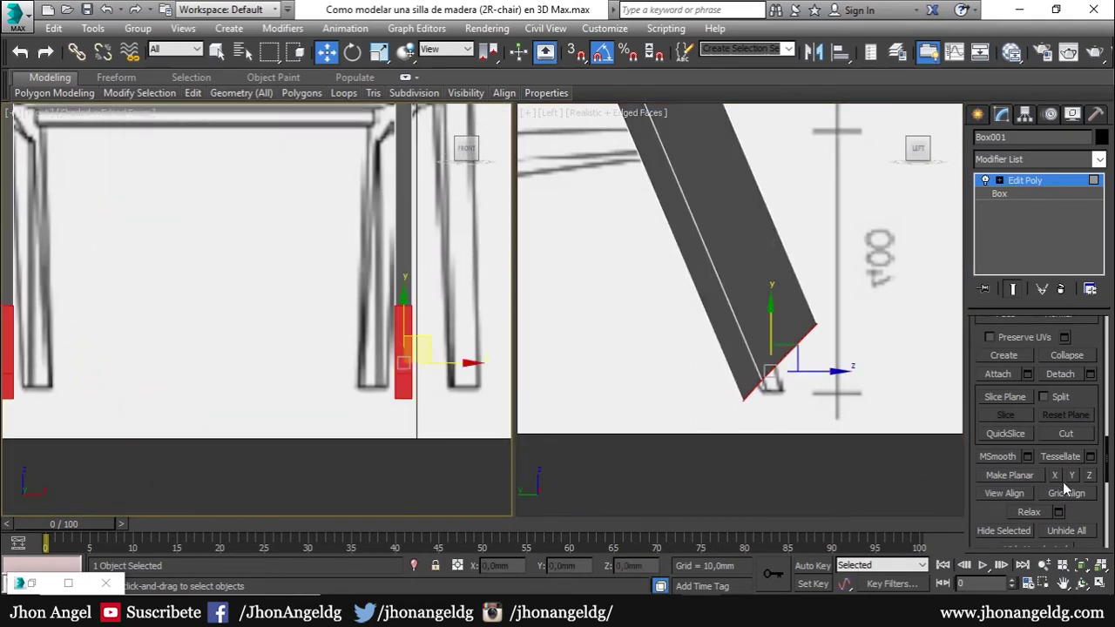
click(1089, 475)
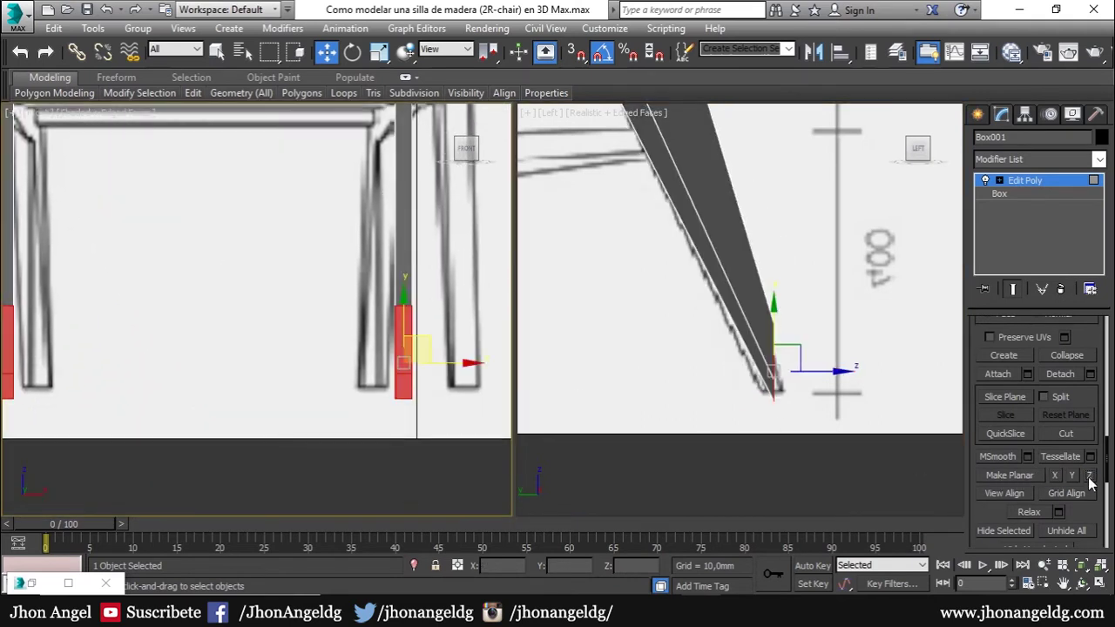
click(1073, 478)
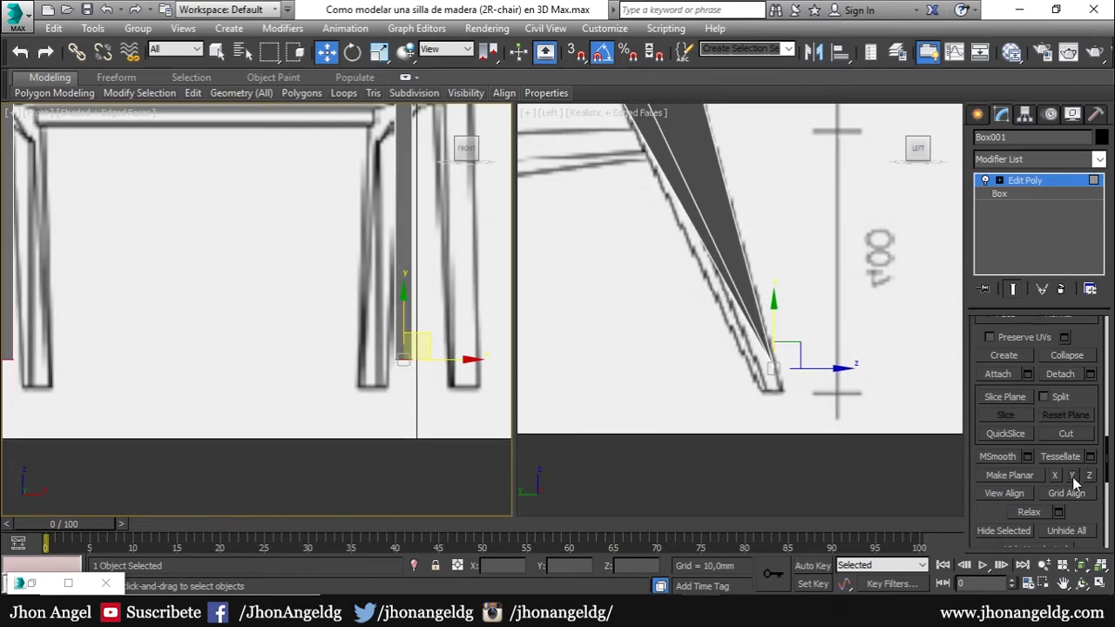
click(1073, 477)
click(1073, 478)
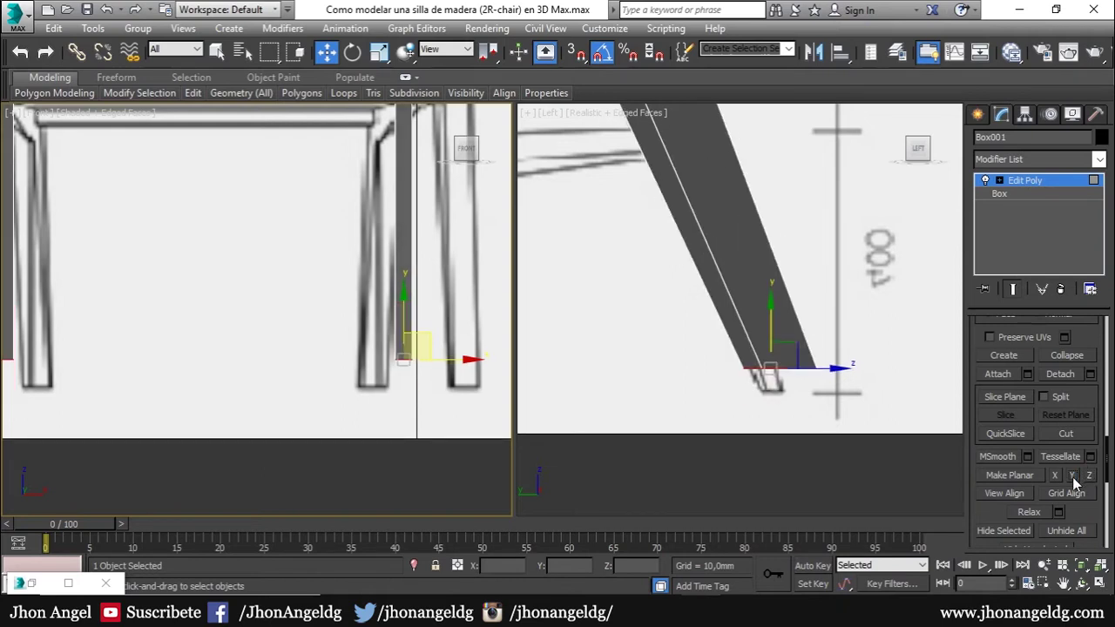
scroll(793, 398, up, 2)
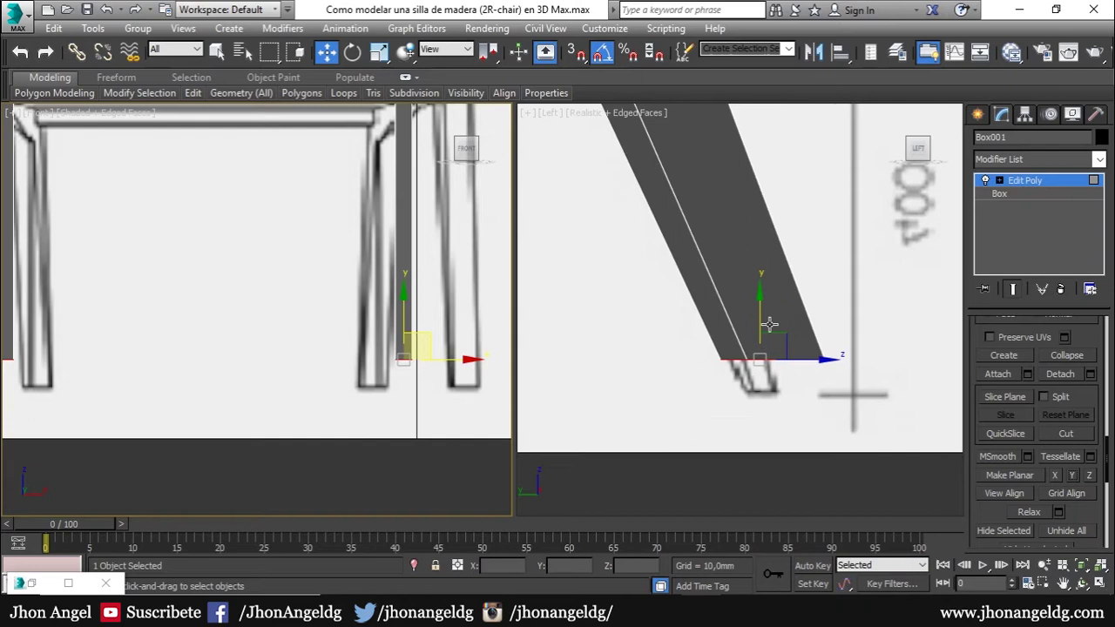
click(761, 358)
scroll(789, 357, up, 1)
scroll(784, 366, up, 2)
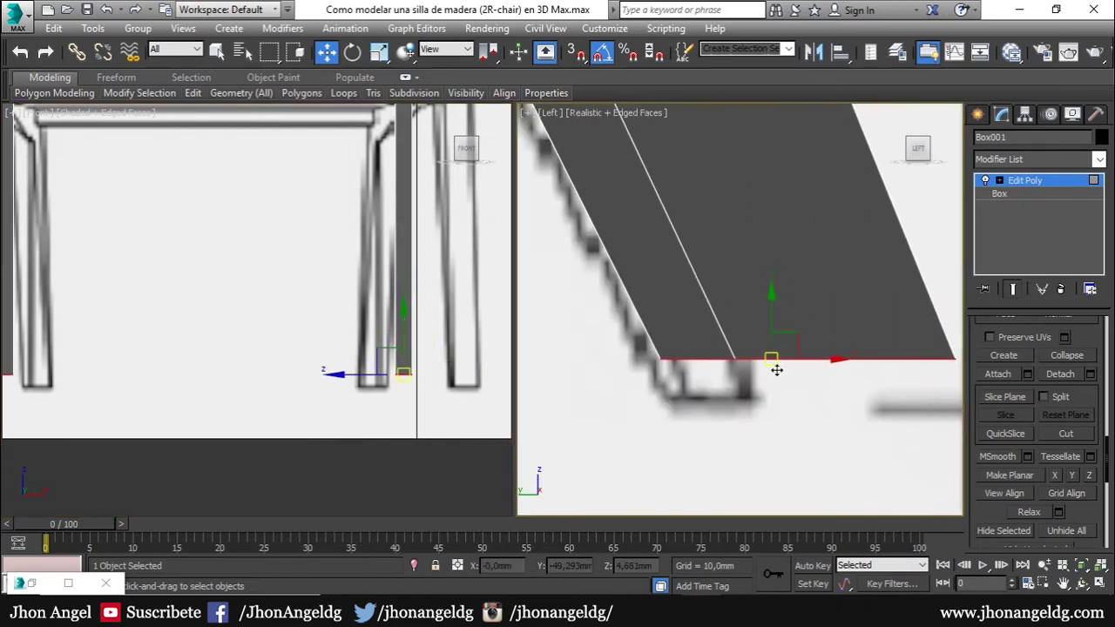
- Move a leg-bottom vertex onto the reference foot, then level the bottom vertices flat
key(1)
click(664, 359)
drag(689, 364, 697, 380)
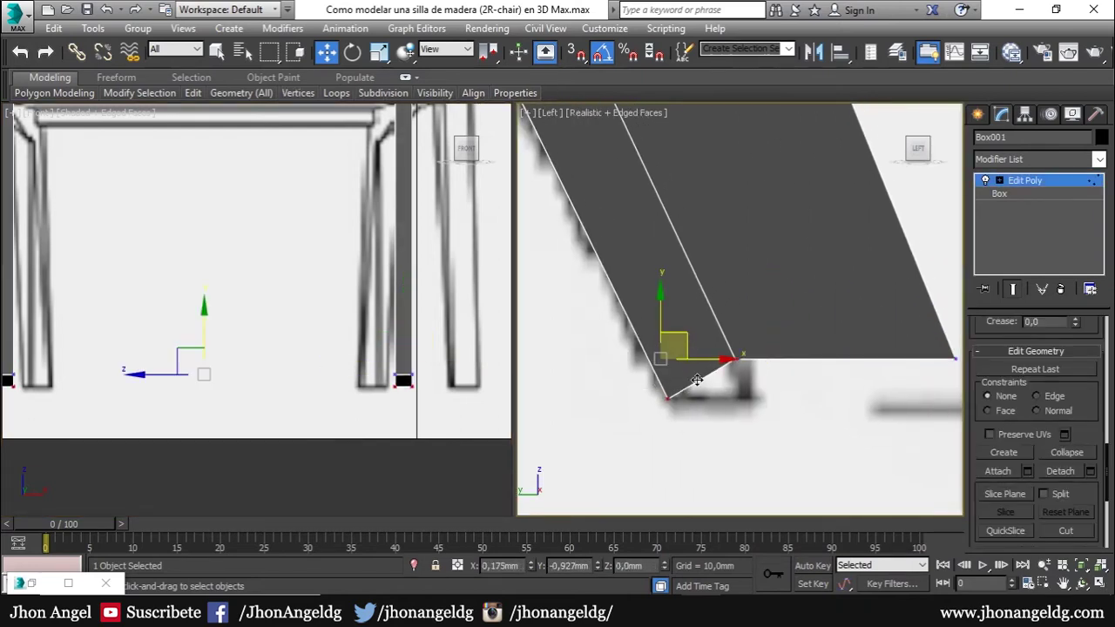
key(ctrl+z)
key(ctrl+z)
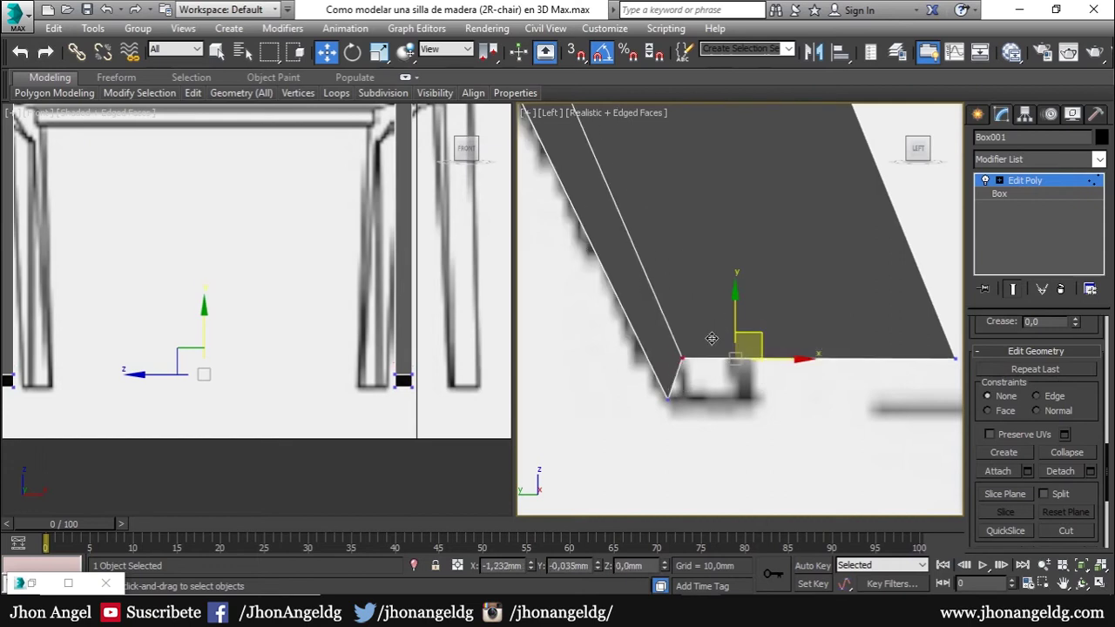
key(ctrl+z)
drag(824, 296, 922, 396)
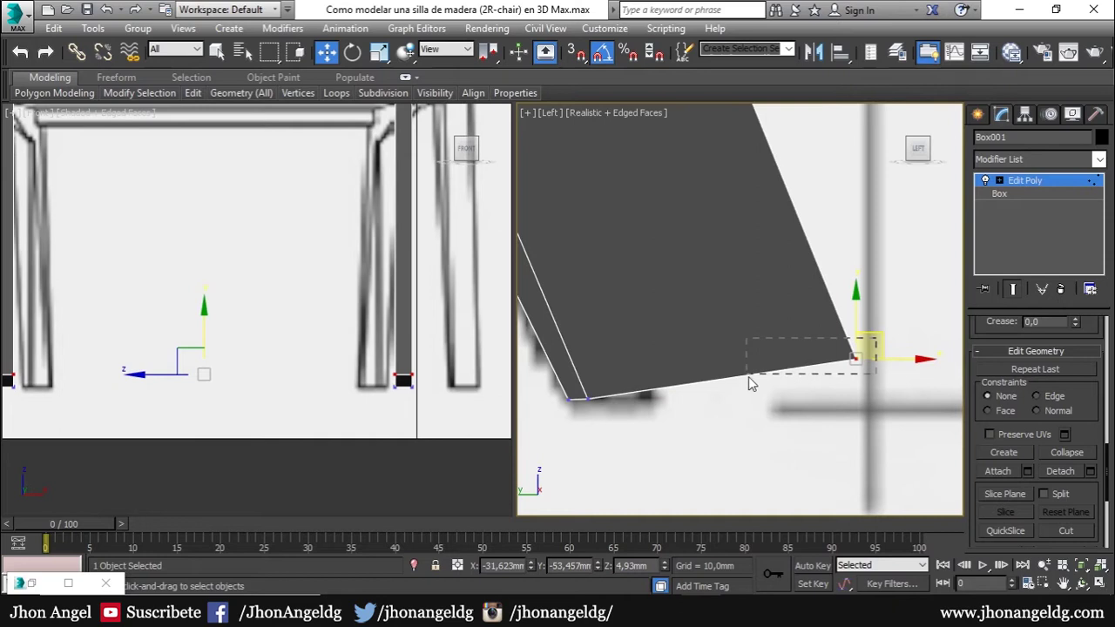
drag(864, 338, 664, 376)
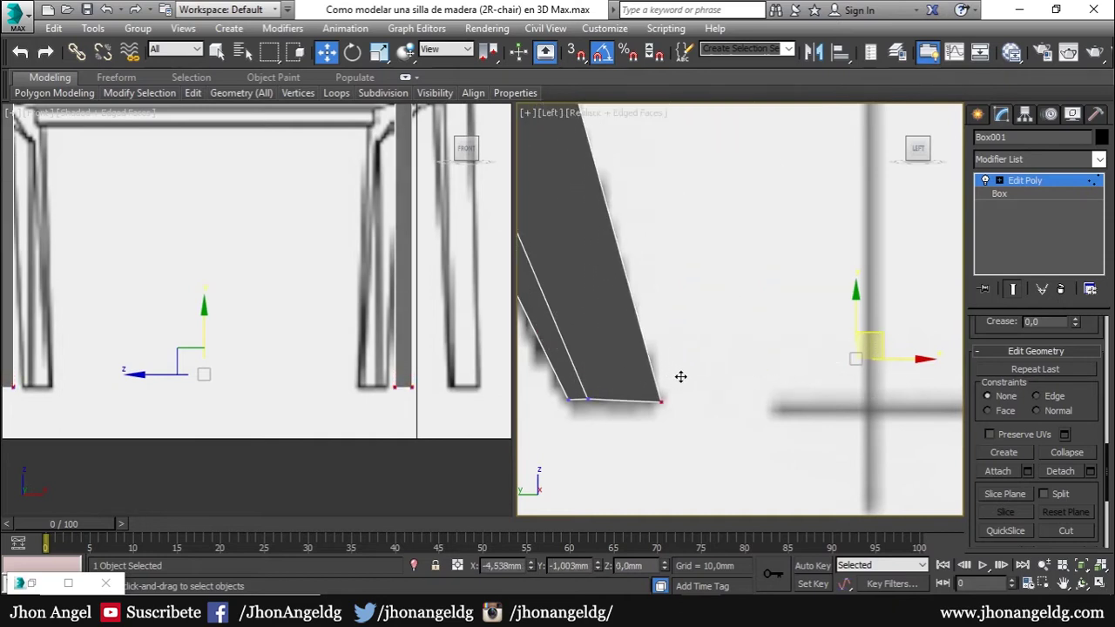
drag(558, 375, 755, 433)
drag(1062, 472, 1064, 263)
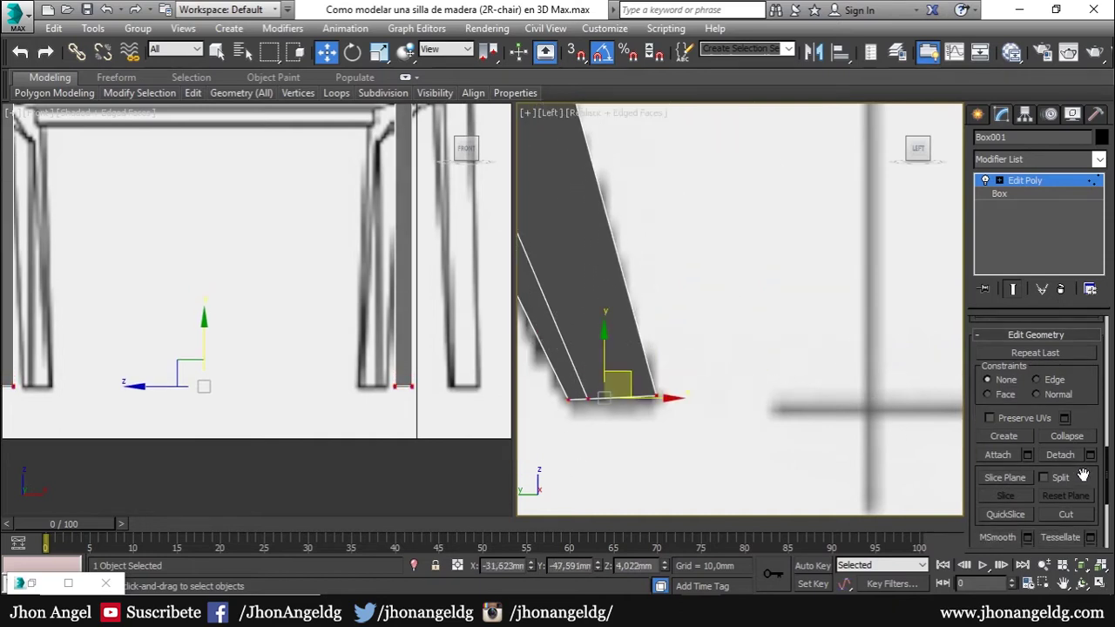
click(1072, 394)
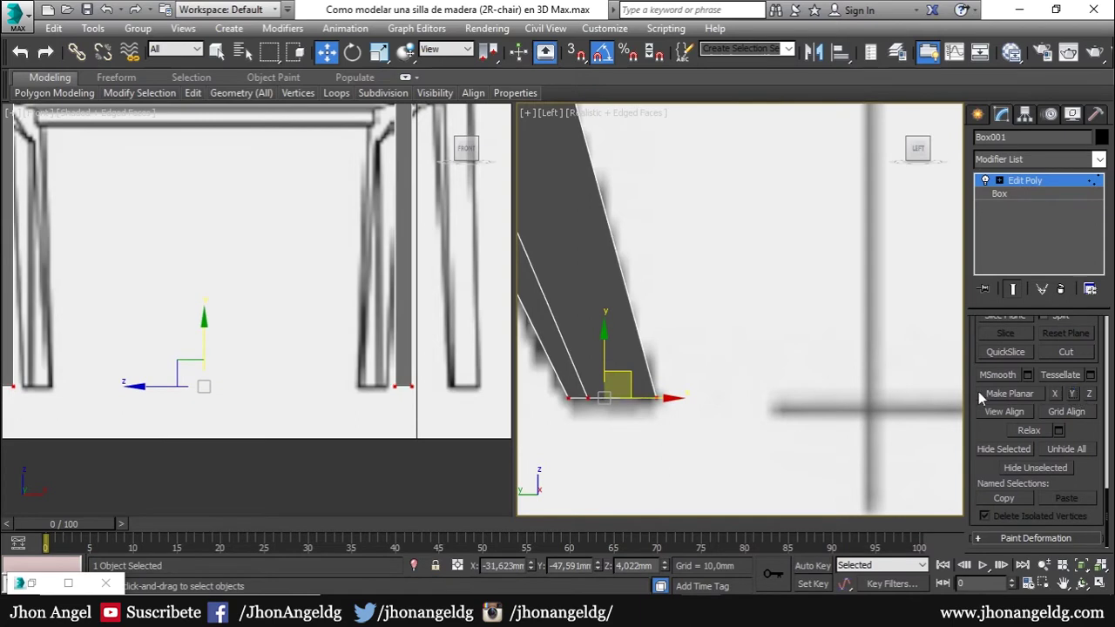
- Compare the frame with the armchair photo, then zoom onto the leg's foot in perspective
scroll(607, 372, down, 5)
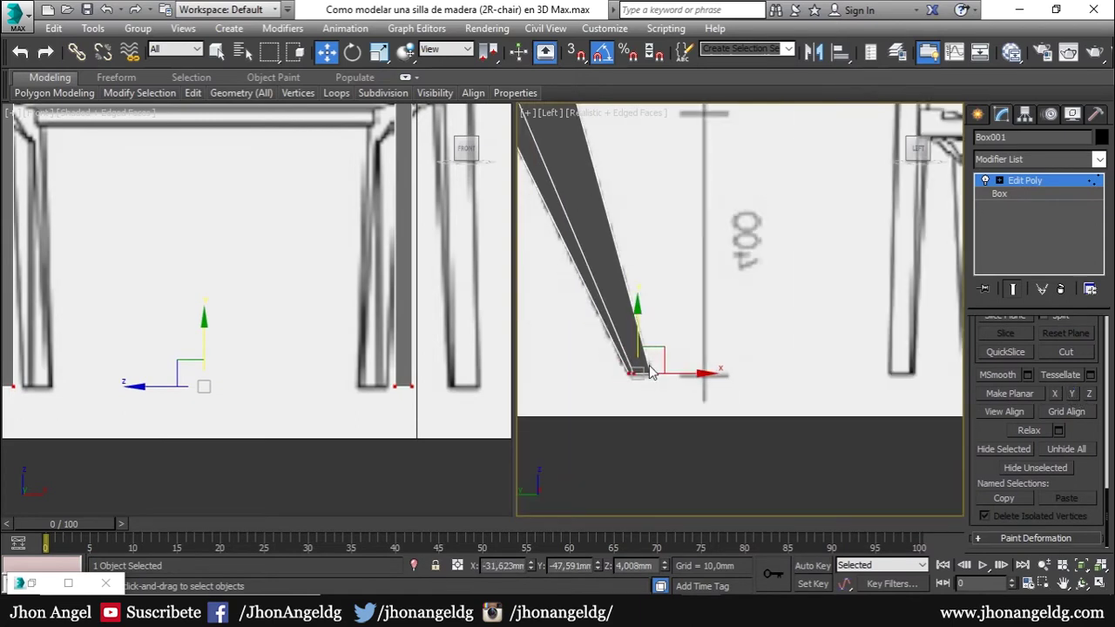
scroll(727, 410, down, 3)
scroll(704, 368, up, 2)
middle_drag(704, 369, 737, 409)
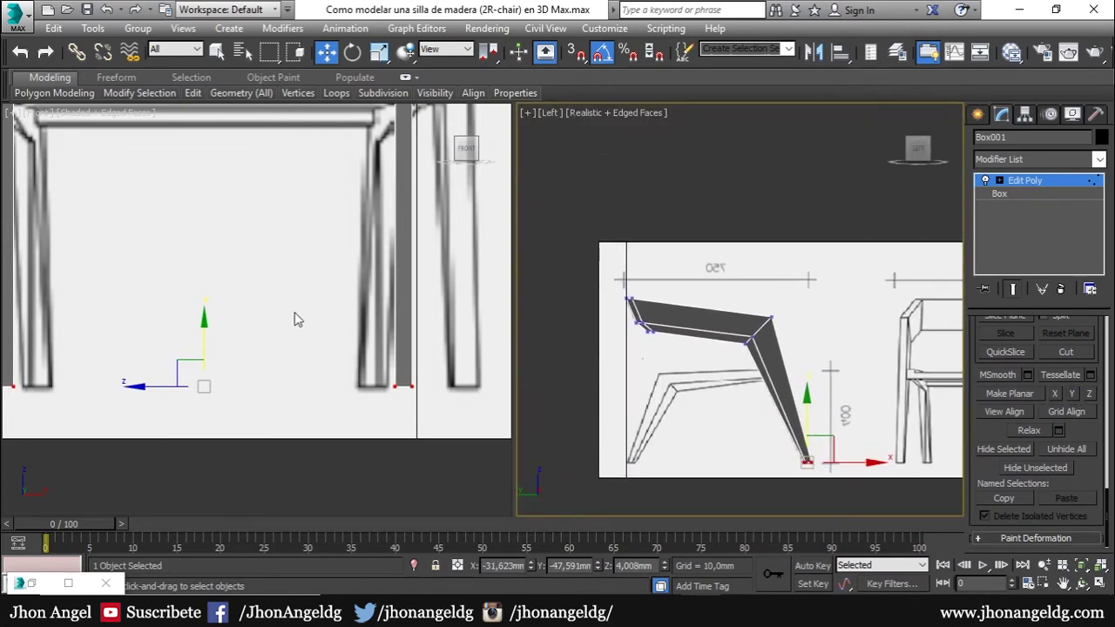
scroll(830, 319, down, 2)
scroll(819, 329, up, 4)
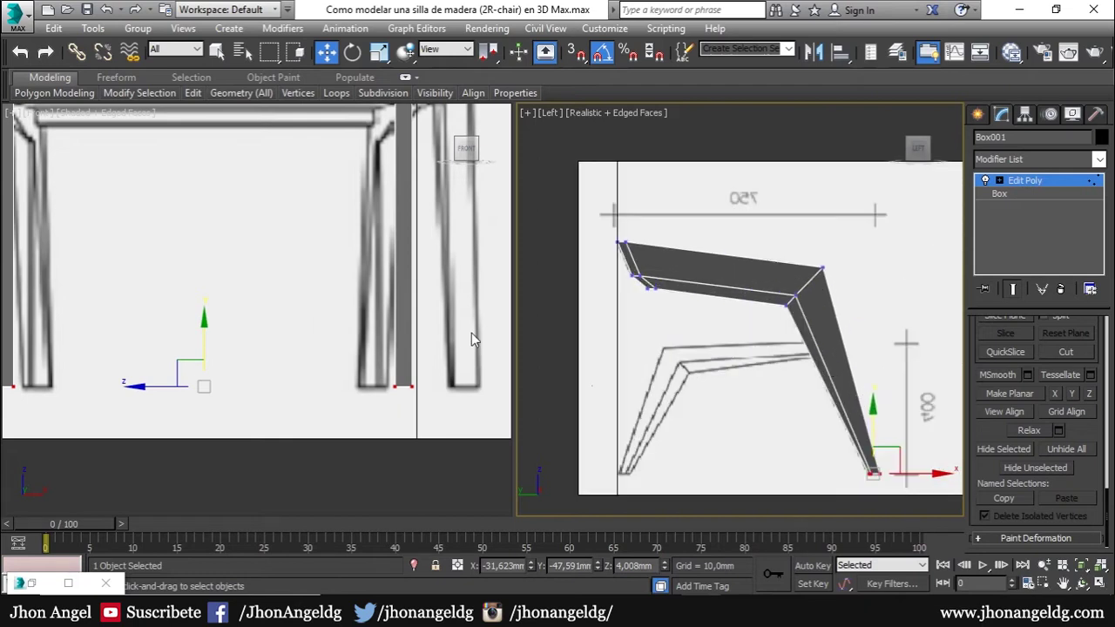
key(alt+Tab)
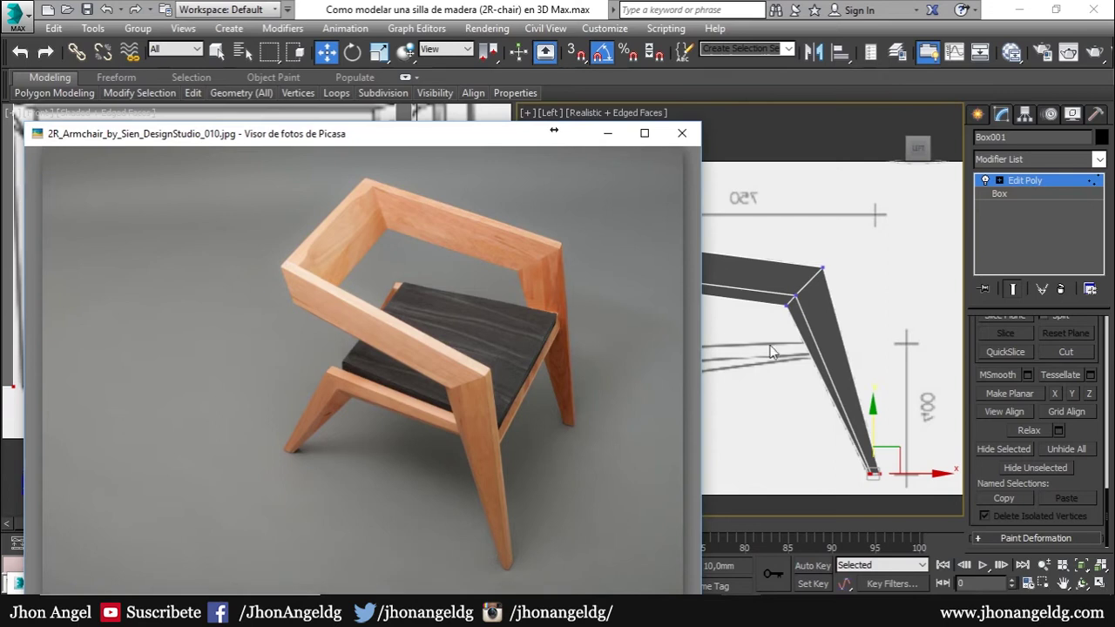
key(alt+Tab)
key(p)
scroll(784, 366, up, 5)
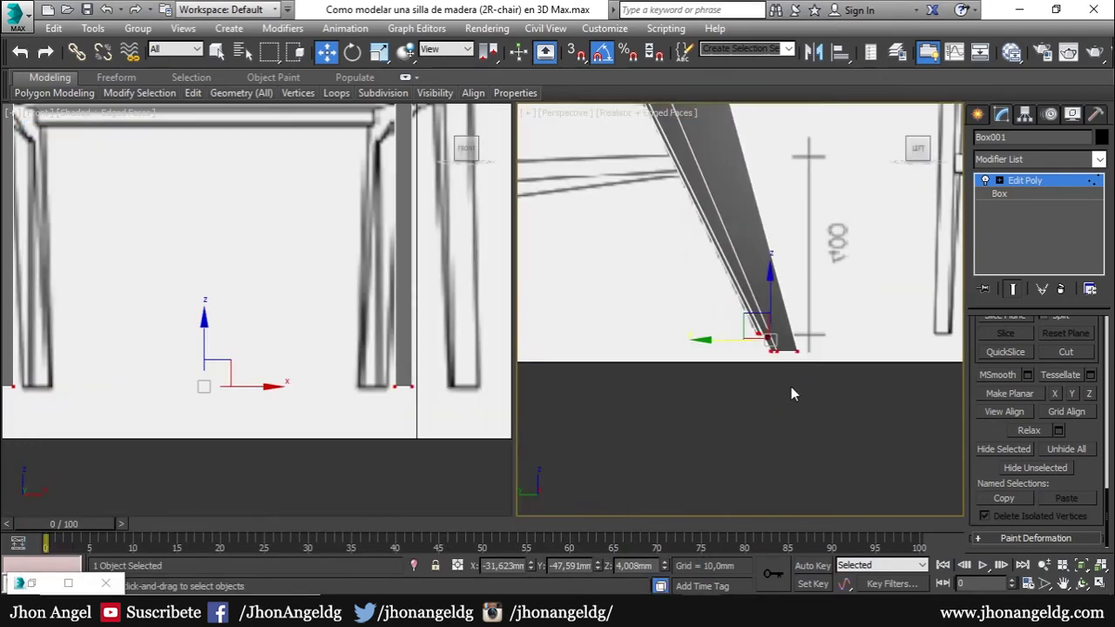
- Set both viewports to the Front view, with the right one in Shaded display
key(z)
key(f)
scroll(745, 368, up, 4)
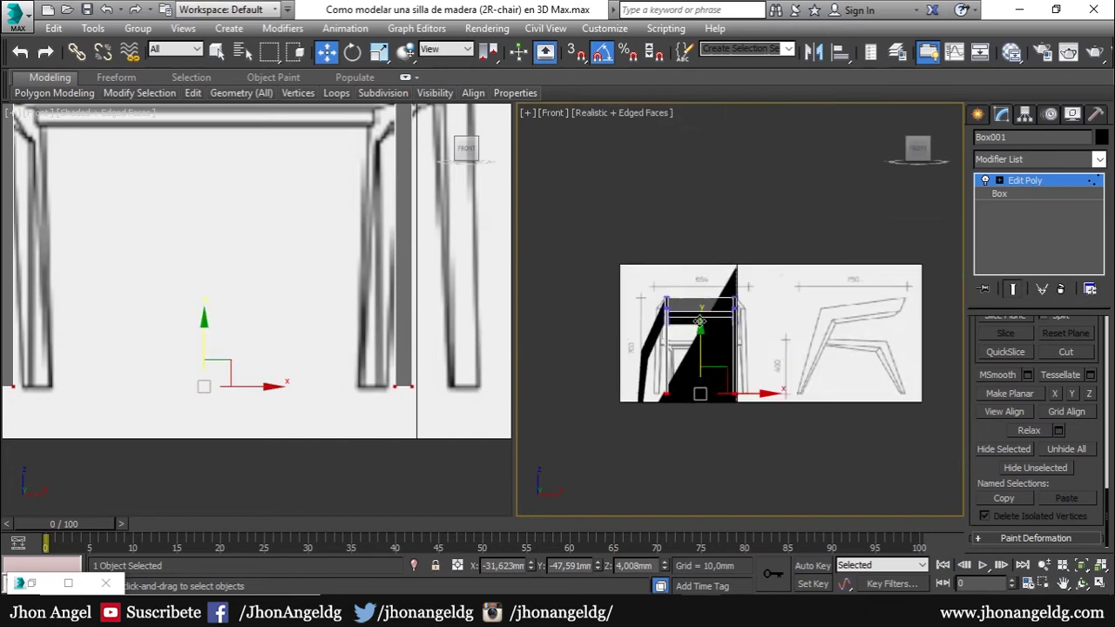
scroll(710, 363, up, 2)
click(632, 112)
click(601, 149)
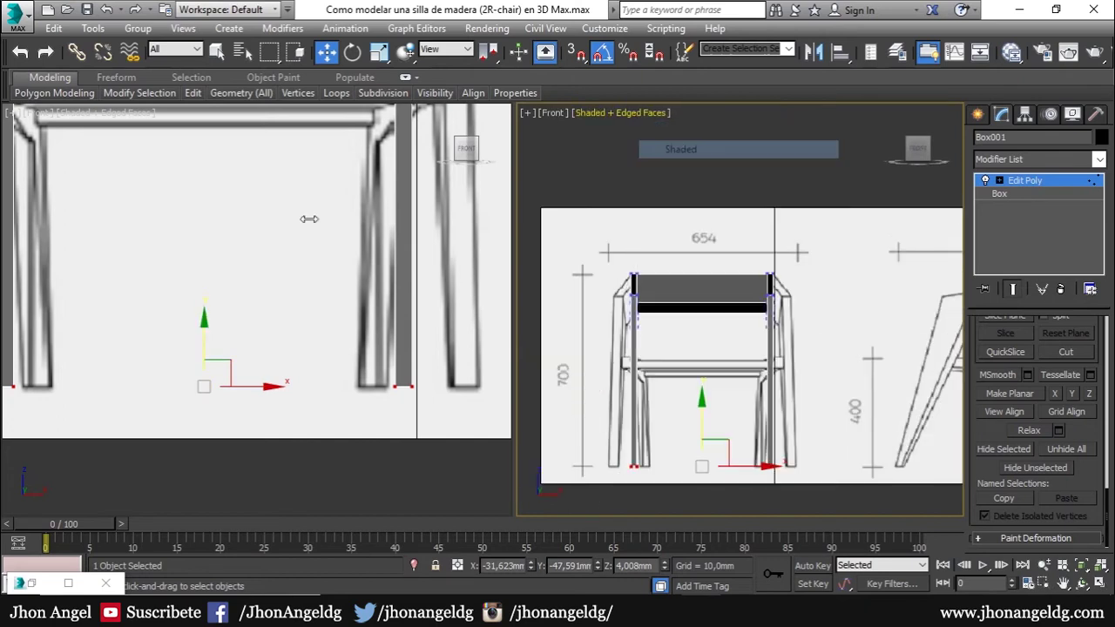
key(f)
scroll(299, 351, down, 3)
scroll(309, 325, up, 4)
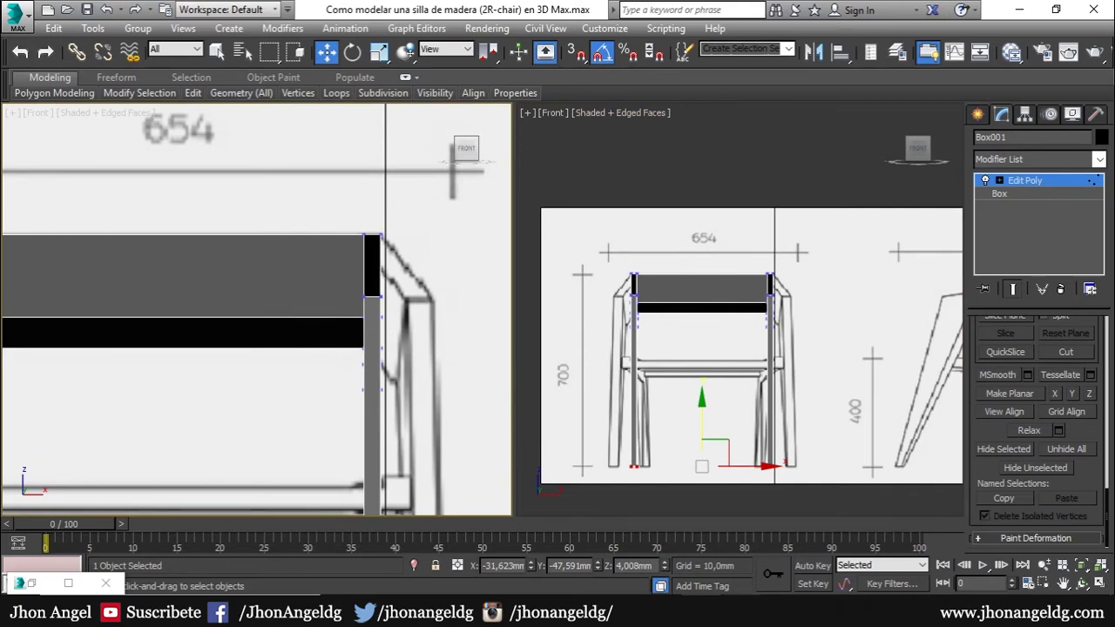
- Check the dimensioned spec sheet in Picasa, then return and zoom in on the frame
key(alt+Tab)
scroll(514, 382, down, 1)
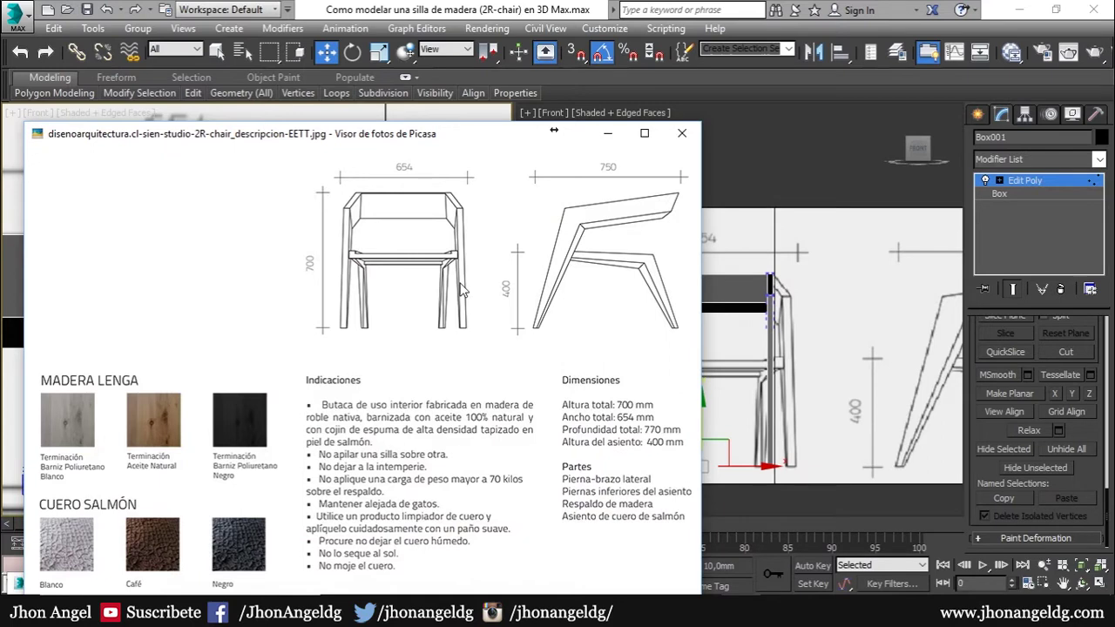
click(779, 357)
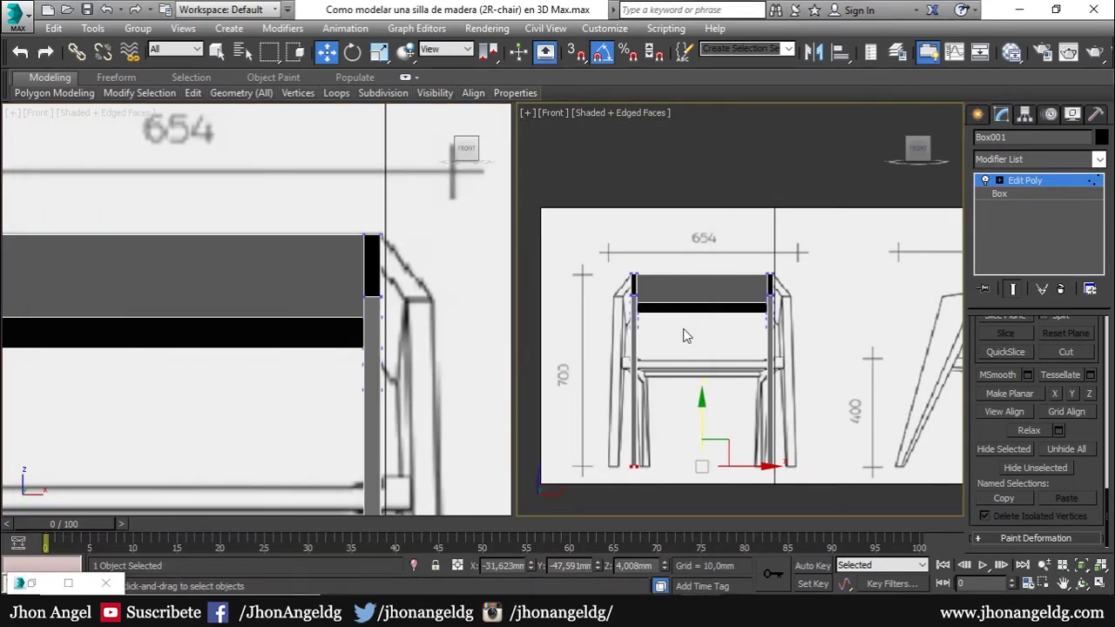
scroll(684, 336, up, 1)
scroll(712, 296, up, 1)
scroll(739, 341, up, 1)
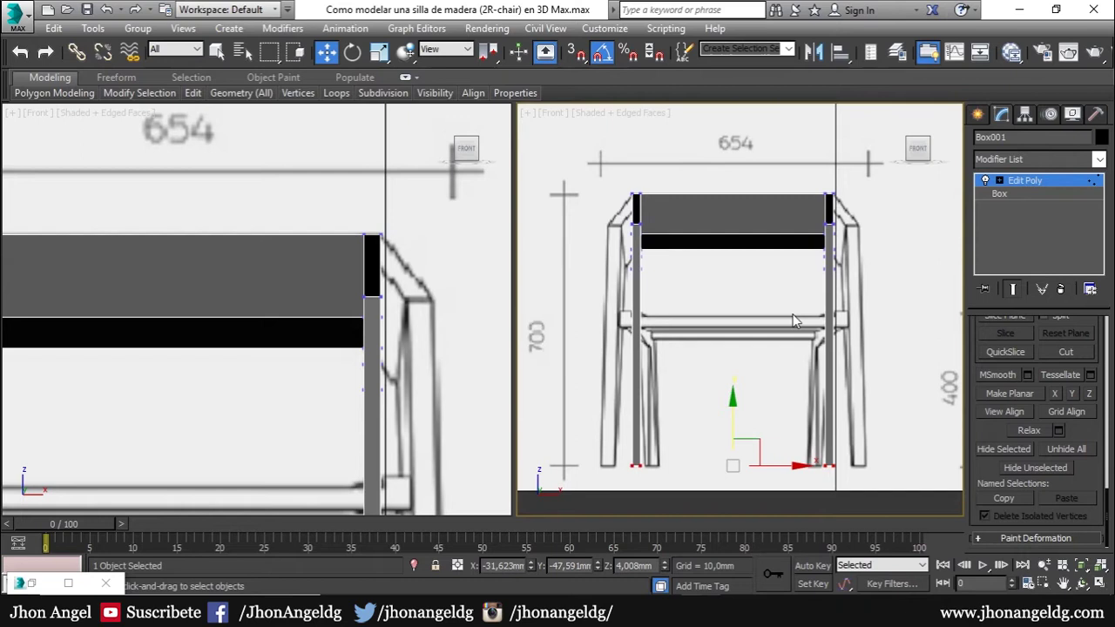
- Switch the front view to perspective and frame the top of the chair's leg
key(p)
scroll(793, 321, down, 1)
scroll(793, 321, down, 1)
scroll(795, 329, up, 1)
middle_drag(795, 330, 787, 327)
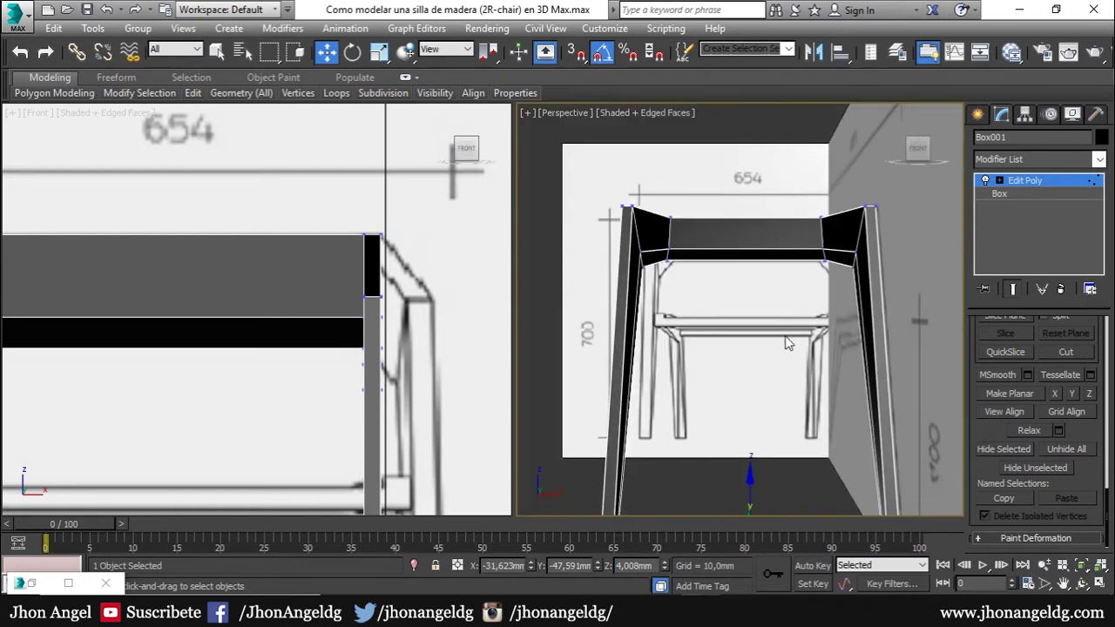
mouse_move(795, 370)
alt+middle_down()
mouse_move(793, 355)
mouse_move(797, 404)
mouse_move(815, 349)
alt+middle_up()
scroll(813, 443, up, 5)
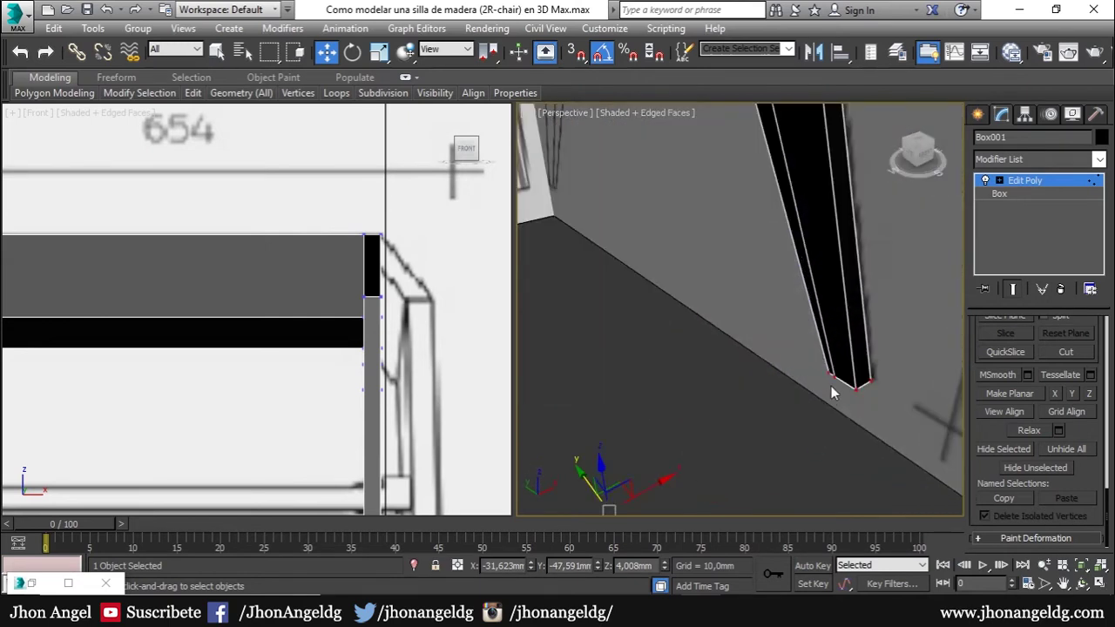
scroll(403, 391, down, 3)
scroll(423, 306, down, 2)
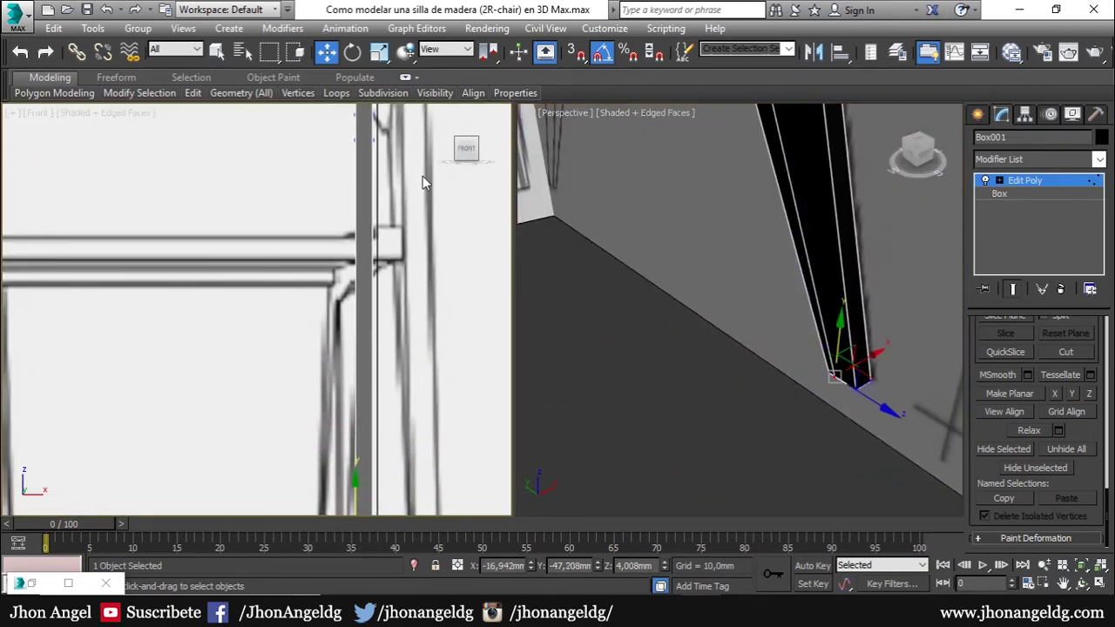
middle_drag(413, 381, 433, 450)
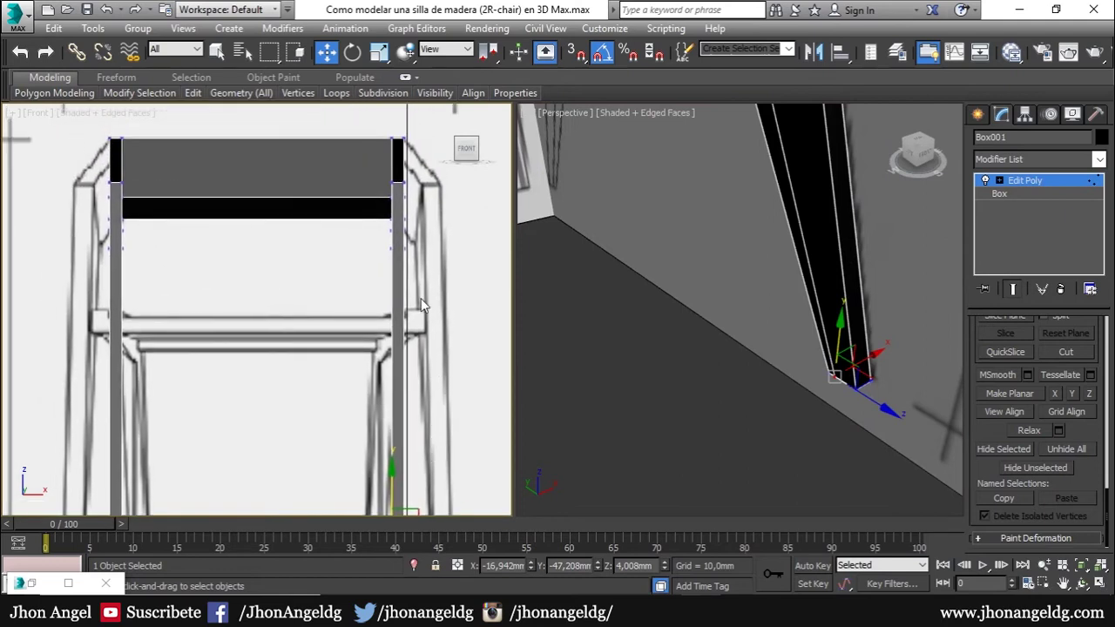
middle_drag(817, 299, 838, 506)
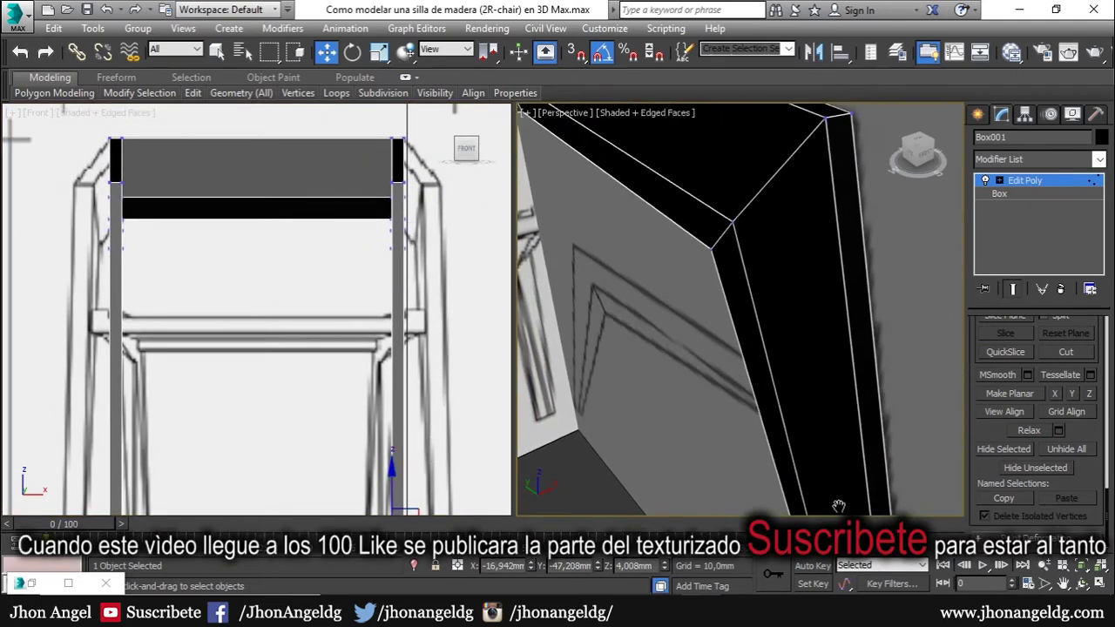
- Select the top rail's vertices and scale the side panels slightly inward
click(731, 226)
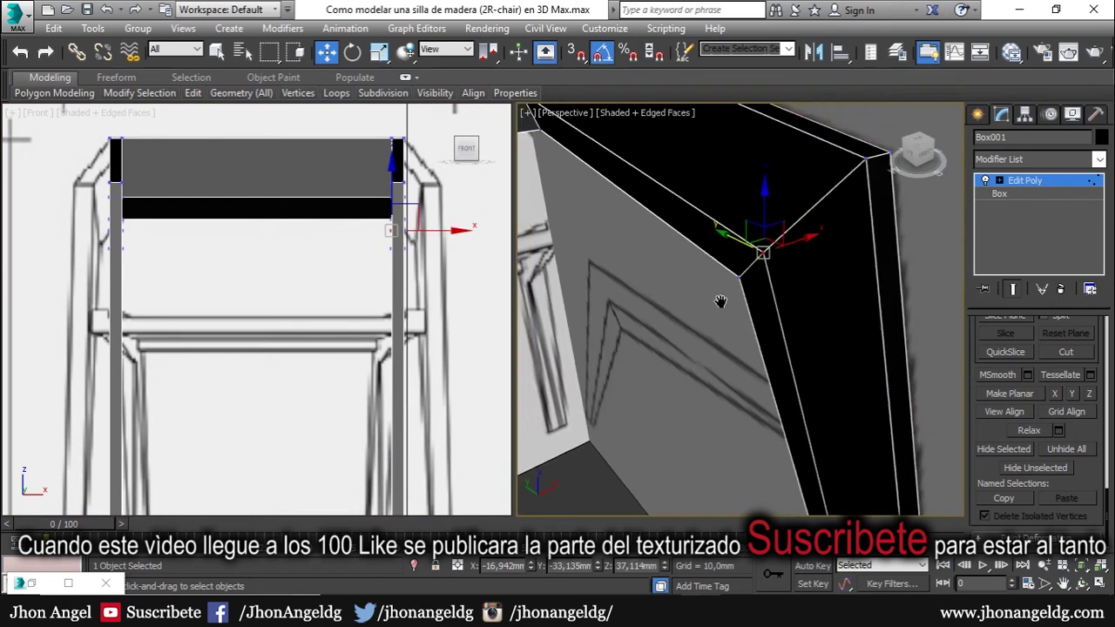
alt+middle_drag(731, 225, 631, 323)
click(635, 301)
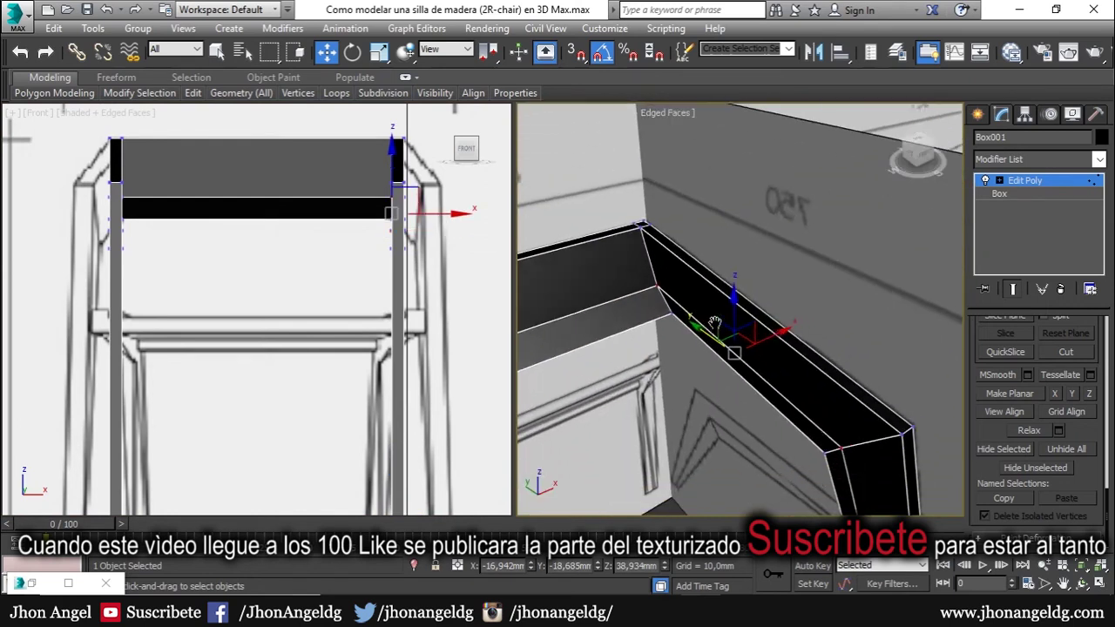
scroll(635, 301, down, 3)
mouse_move(635, 246)
middle_down()
mouse_move(655, 289)
mouse_move(781, 259)
middle_up()
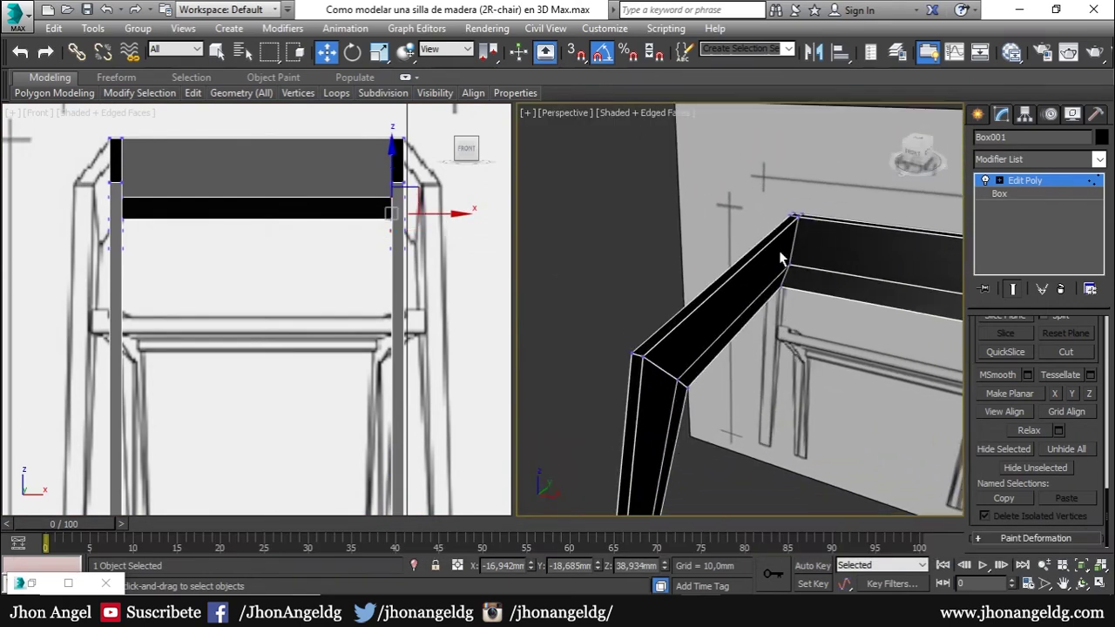
click(791, 266)
click(679, 381)
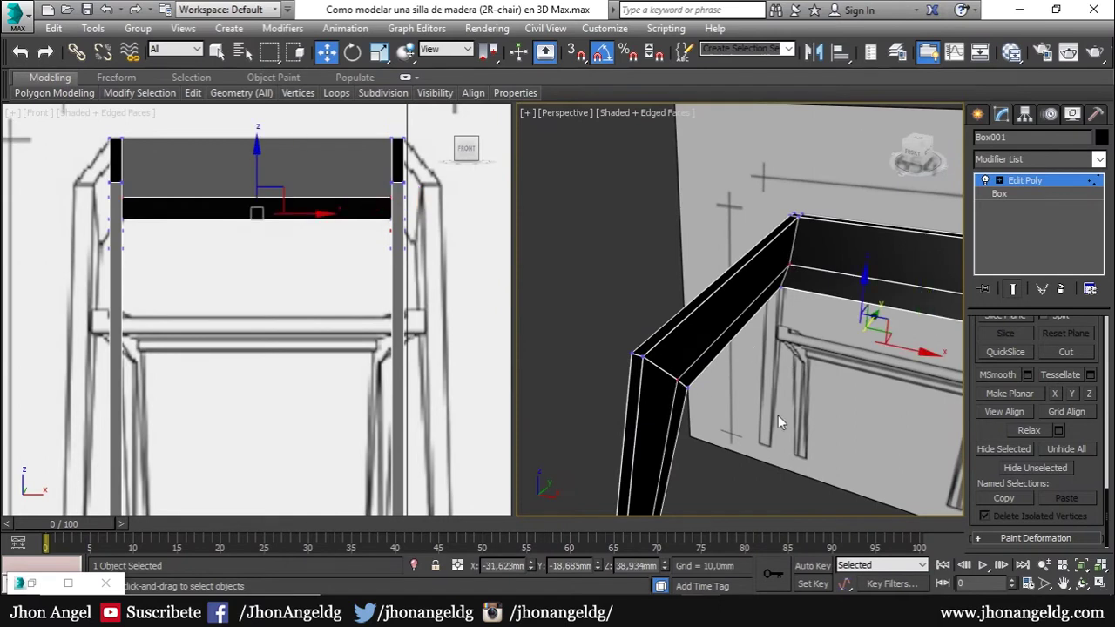
mouse_move(778, 415)
alt+middle_down()
mouse_move(715, 291)
mouse_move(720, 336)
alt+middle_up()
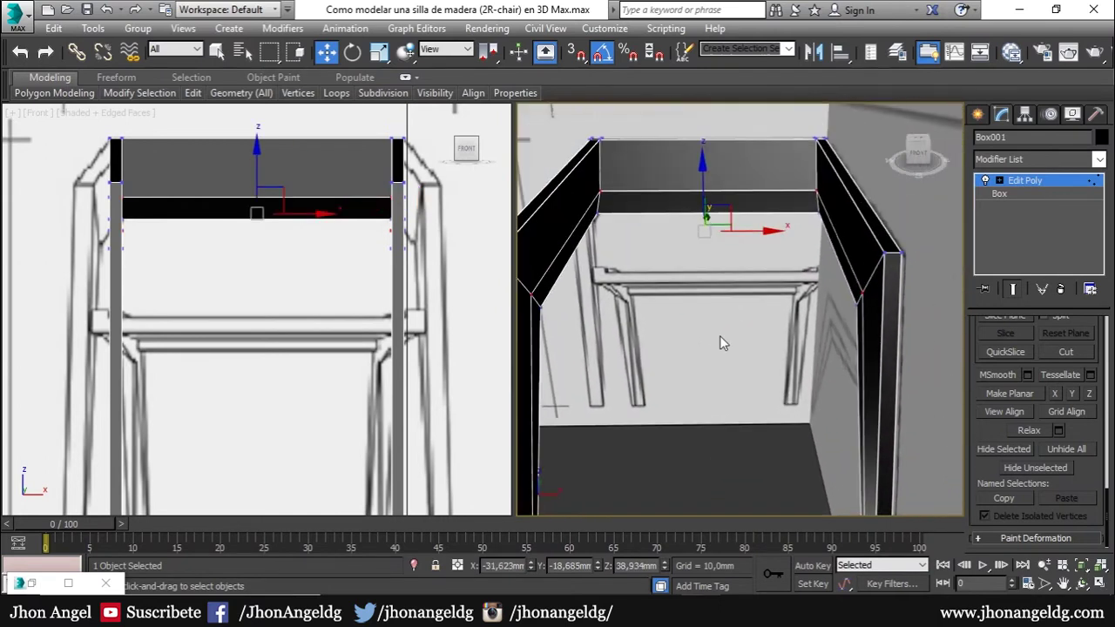
key(e)
key(r)
drag(628, 231, 632, 234)
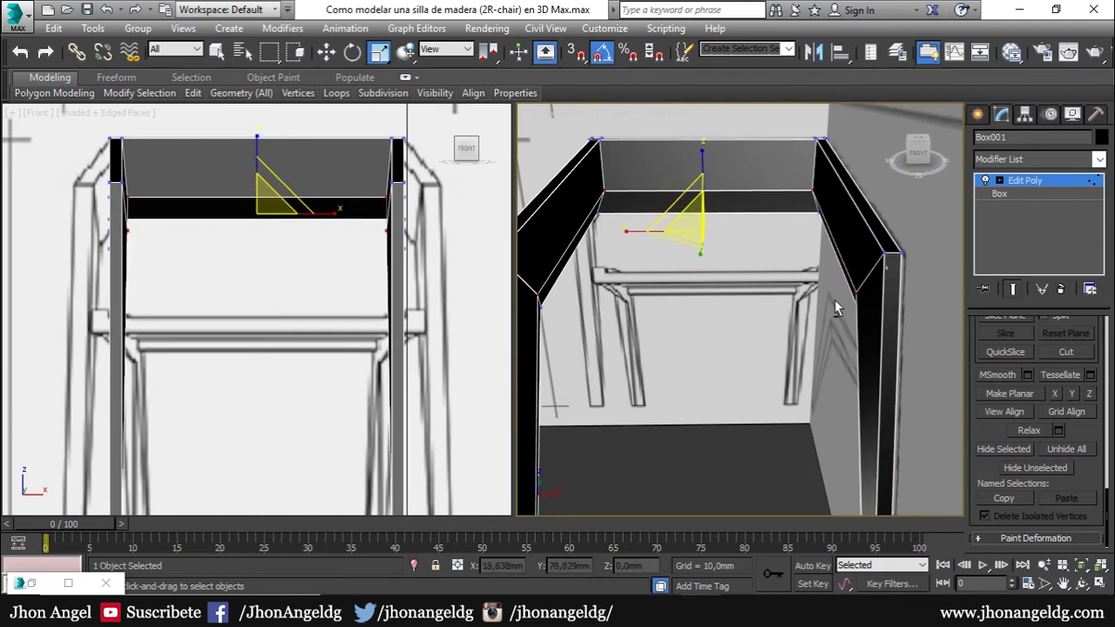
- Move the top band's rim edge, then open the Slate Material Editor with M
click(682, 315)
mouse_move(664, 287)
alt+middle_down()
mouse_move(695, 374)
mouse_move(654, 211)
alt+middle_up()
key(w)
click(656, 216)
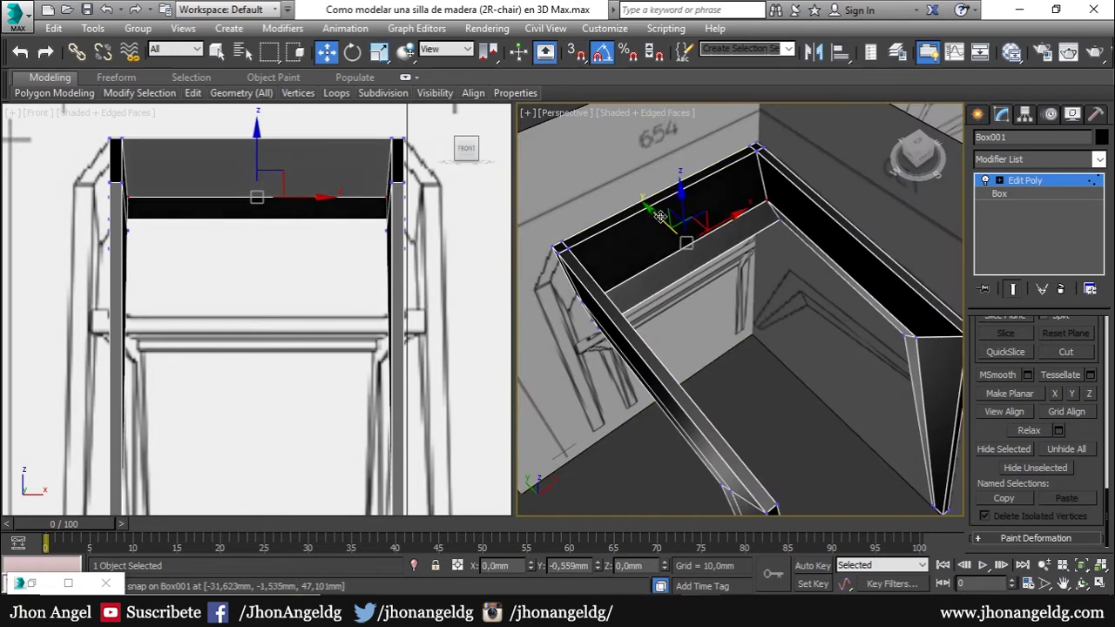
mouse_move(683, 270)
alt+middle_down()
mouse_move(723, 250)
mouse_move(660, 241)
mouse_move(691, 261)
alt+middle_up()
key(m)
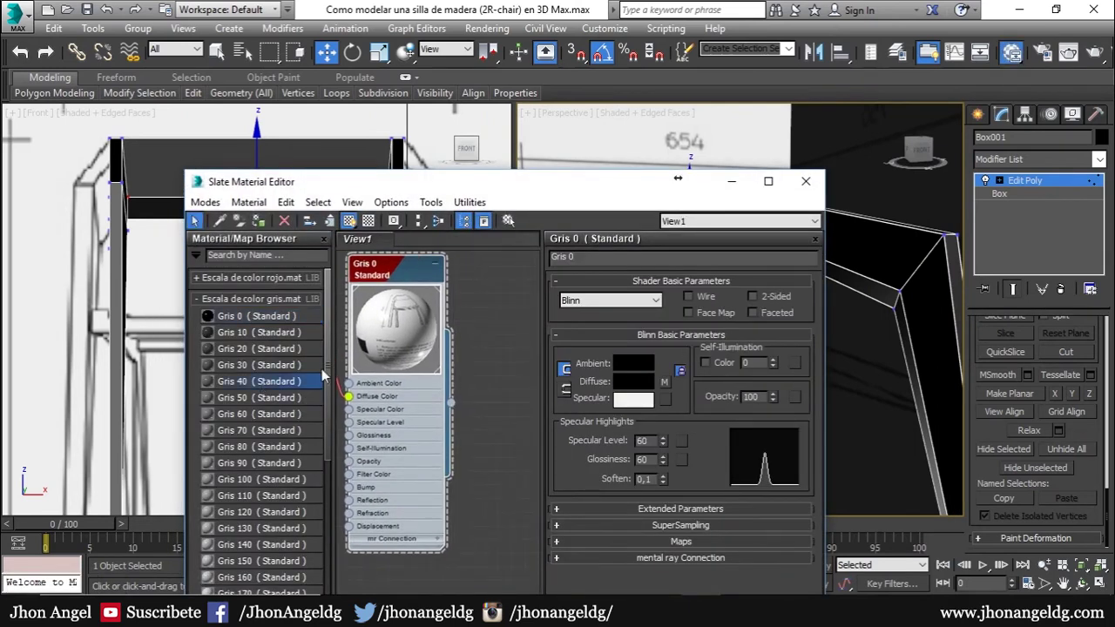
- Replace Gris 40 with Rojo 40 from the red library, assign it to Box001, and close the editor
drag(309, 381, 538, 271)
key(Delete)
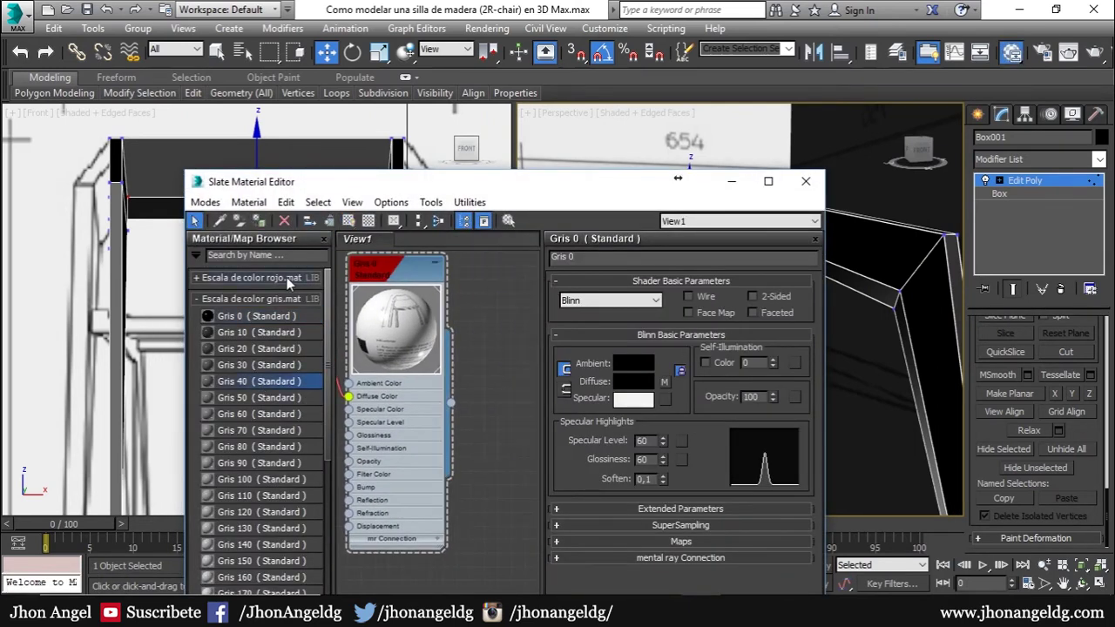
click(257, 299)
click(257, 277)
drag(257, 360, 488, 266)
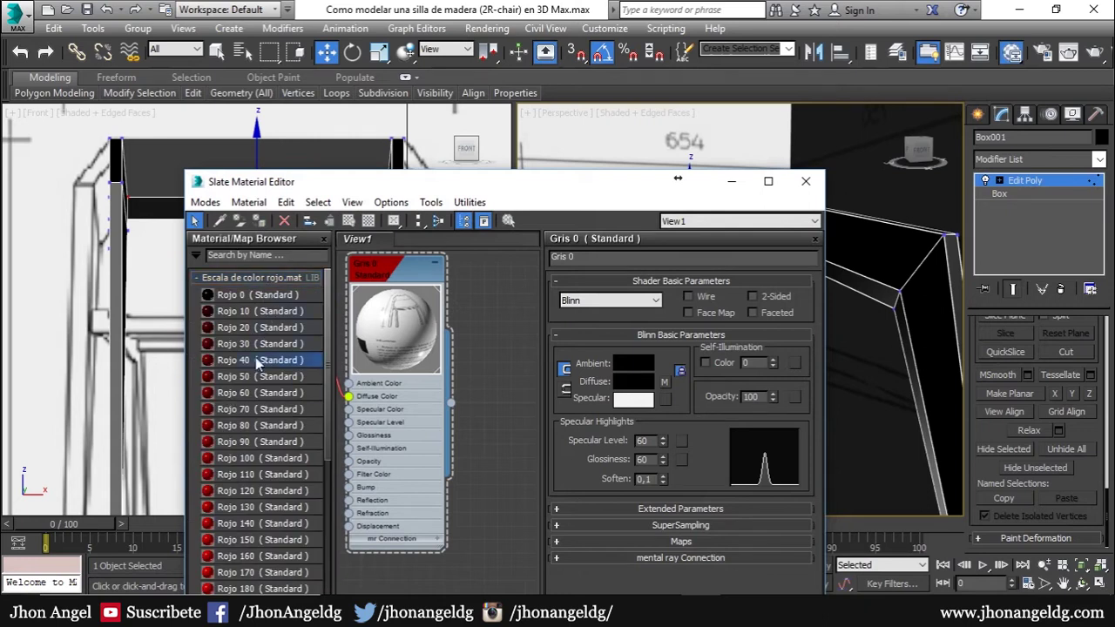
click(260, 222)
double_click(744, 183)
double_click(731, 9)
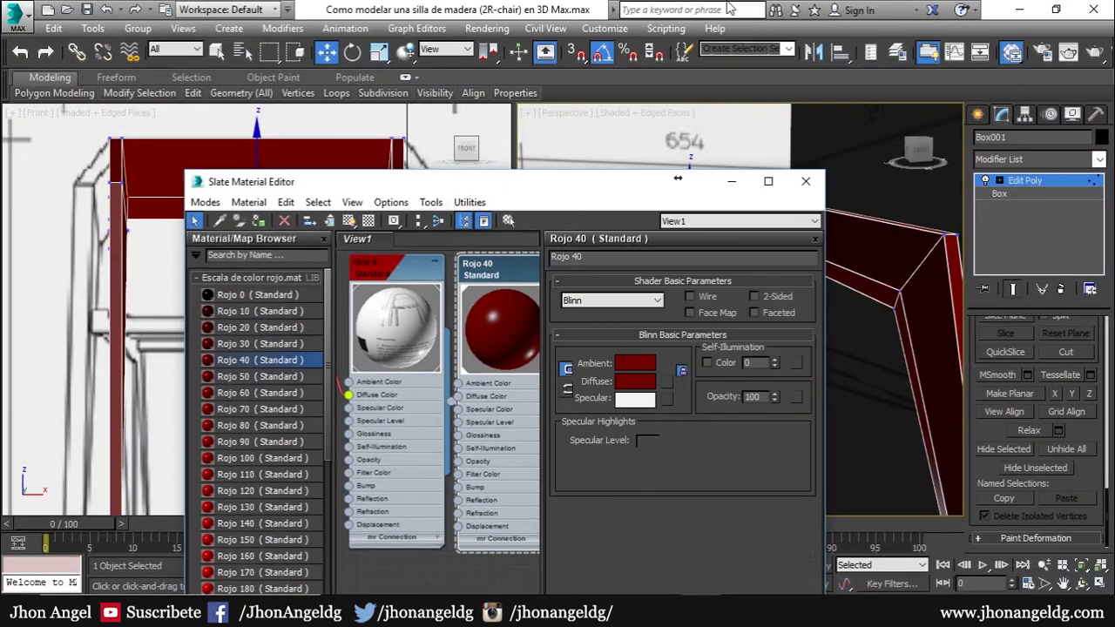
click(806, 181)
scroll(812, 332, down, 5)
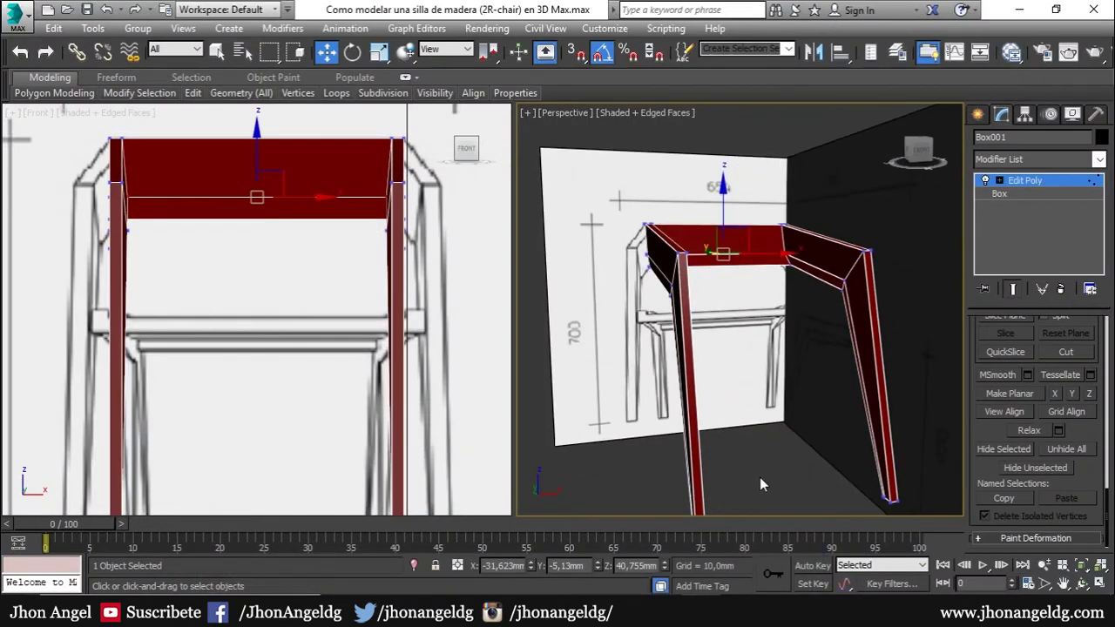
click(728, 470)
- Hide the blueprint planes, shade the perspective view, and exit polygon editing
key(alt+q)
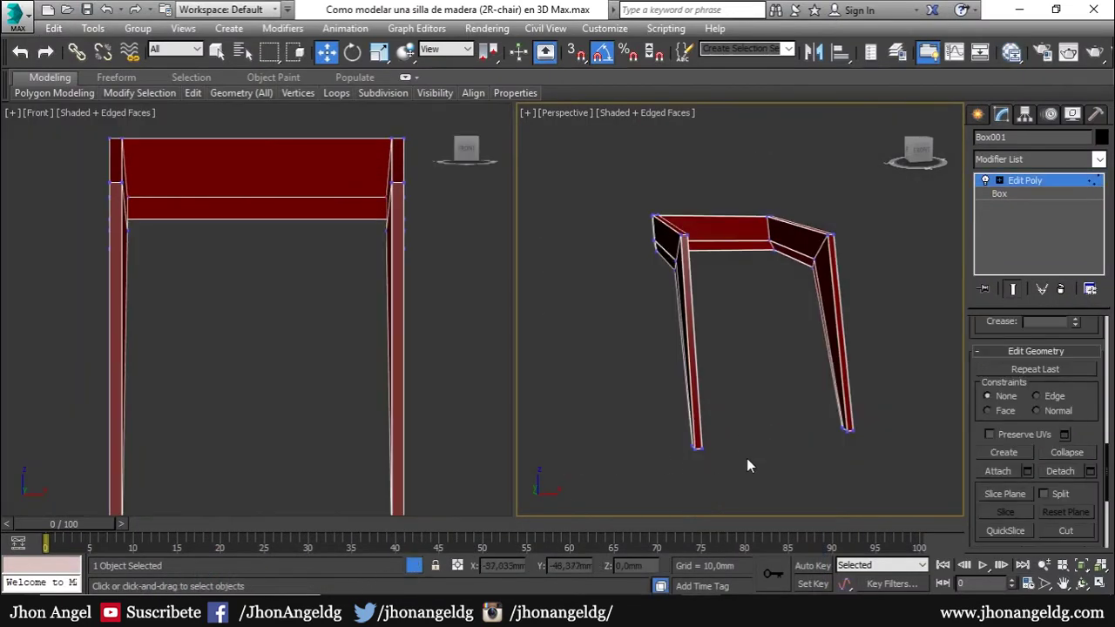
click(766, 364)
key(F4)
mouse_move(766, 364)
alt+middle_down()
mouse_move(840, 413)
mouse_move(794, 439)
mouse_move(829, 380)
mouse_move(880, 416)
mouse_move(872, 485)
mouse_move(889, 439)
alt+middle_up()
scroll(709, 314, up, 3)
mouse_move(665, 306)
alt+middle_down()
mouse_move(575, 294)
mouse_move(708, 306)
alt+middle_up()
click(622, 279)
key(ctrl+a)
drag(1057, 445, 1081, 199)
drag(1081, 428, 1065, 235)
click(1016, 180)
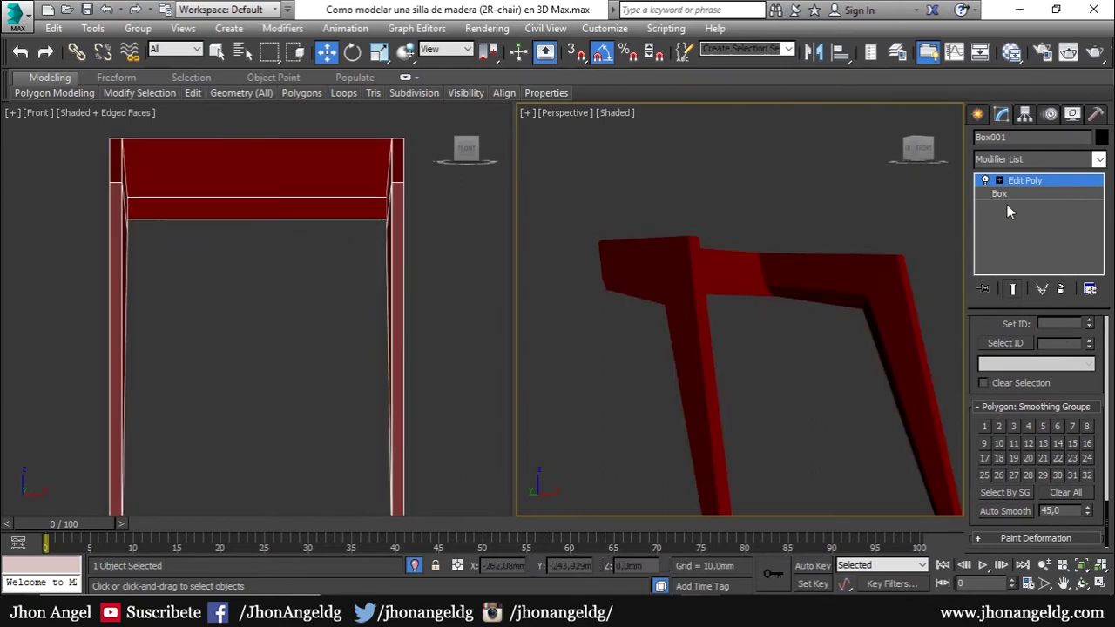
- In Vertex mode, select the bottom and corner vertices of both legs
key(1)
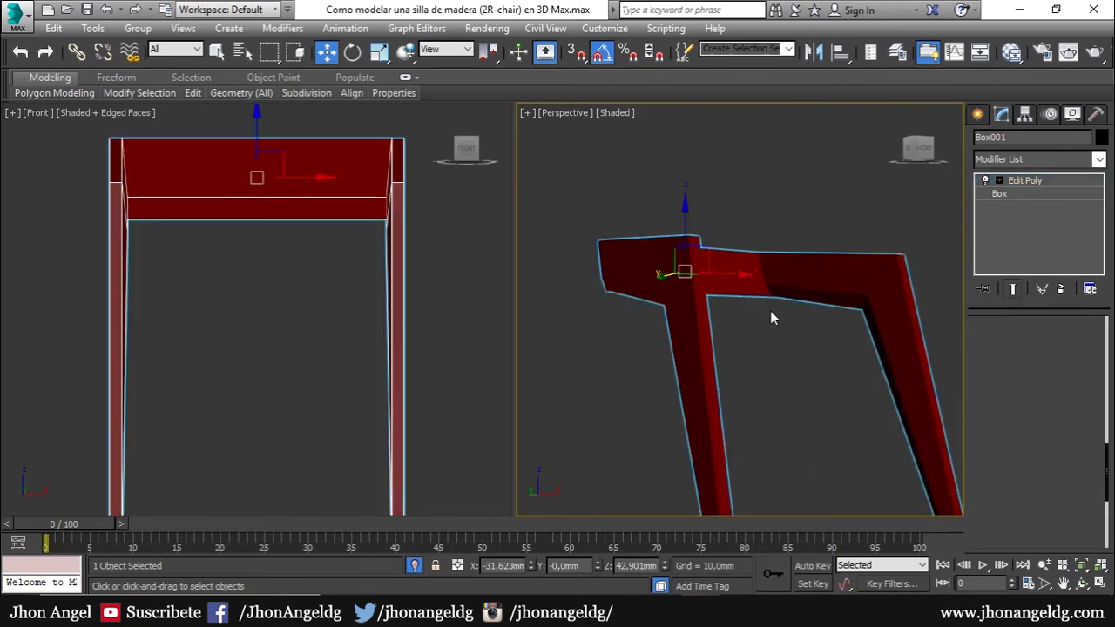
mouse_move(735, 403)
alt+middle_down()
mouse_move(834, 337)
mouse_move(870, 366)
mouse_move(811, 361)
mouse_move(909, 353)
mouse_move(857, 390)
mouse_move(819, 298)
alt+middle_up()
key(F4)
scroll(856, 384, up, 2)
click(853, 371)
ctrl+click(817, 299)
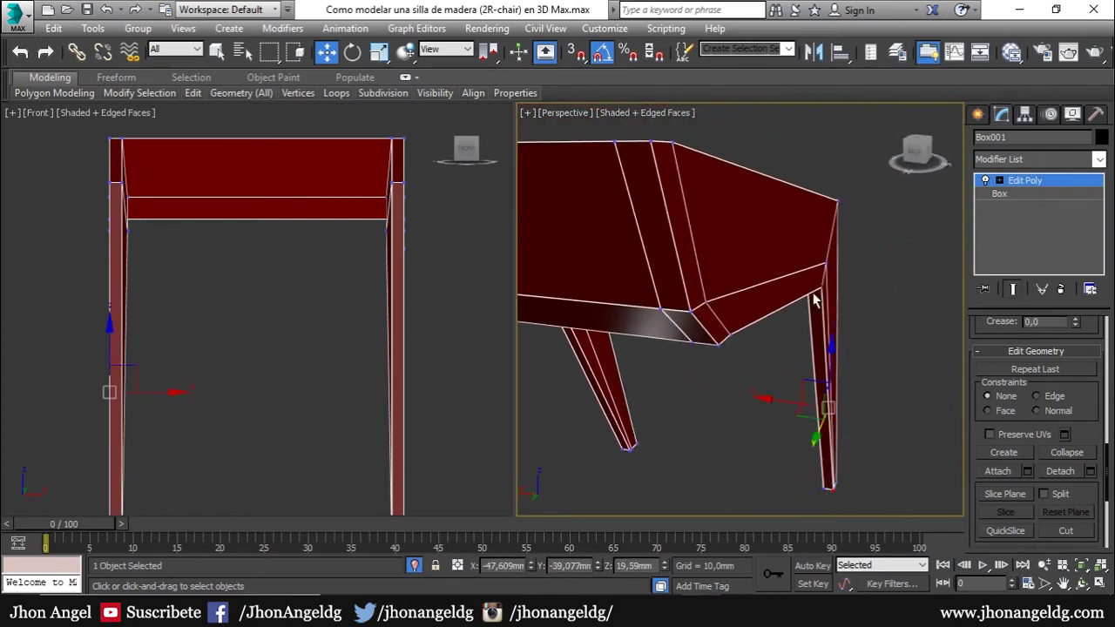
ctrl+click(722, 342)
mouse_move(722, 342)
alt+middle_down()
mouse_move(727, 438)
mouse_move(752, 340)
mouse_move(792, 345)
mouse_move(883, 321)
mouse_move(763, 468)
alt+middle_up()
ctrl+click(751, 450)
ctrl+click(739, 438)
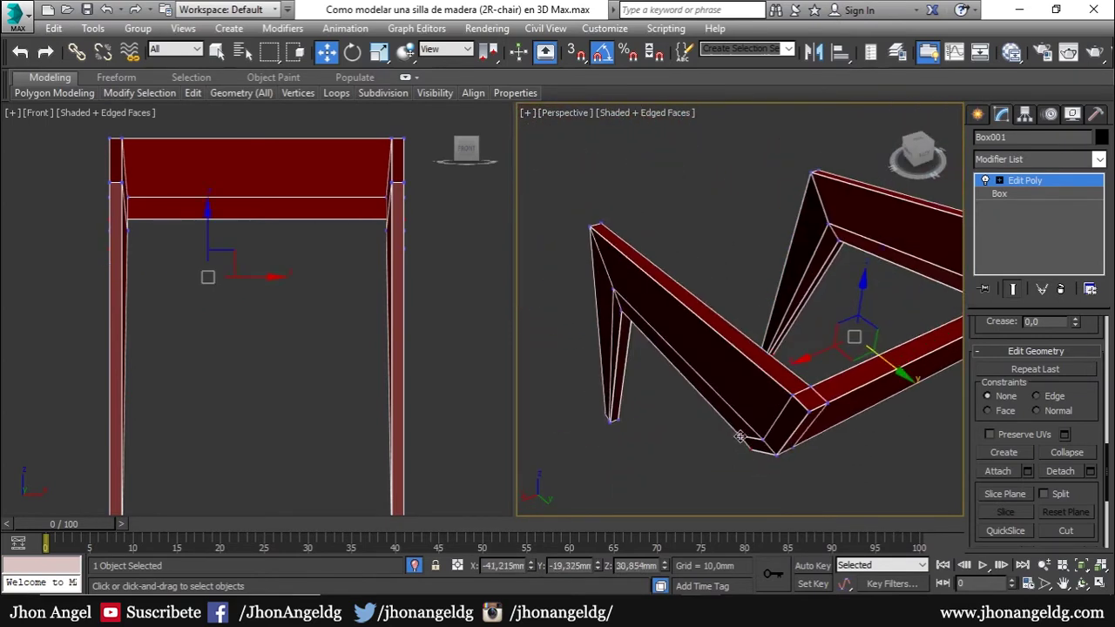
ctrl+click(613, 415)
ctrl+click(613, 423)
mouse_move(613, 423)
alt+middle_down()
mouse_move(791, 450)
mouse_move(945, 372)
mouse_move(776, 326)
alt+middle_up()
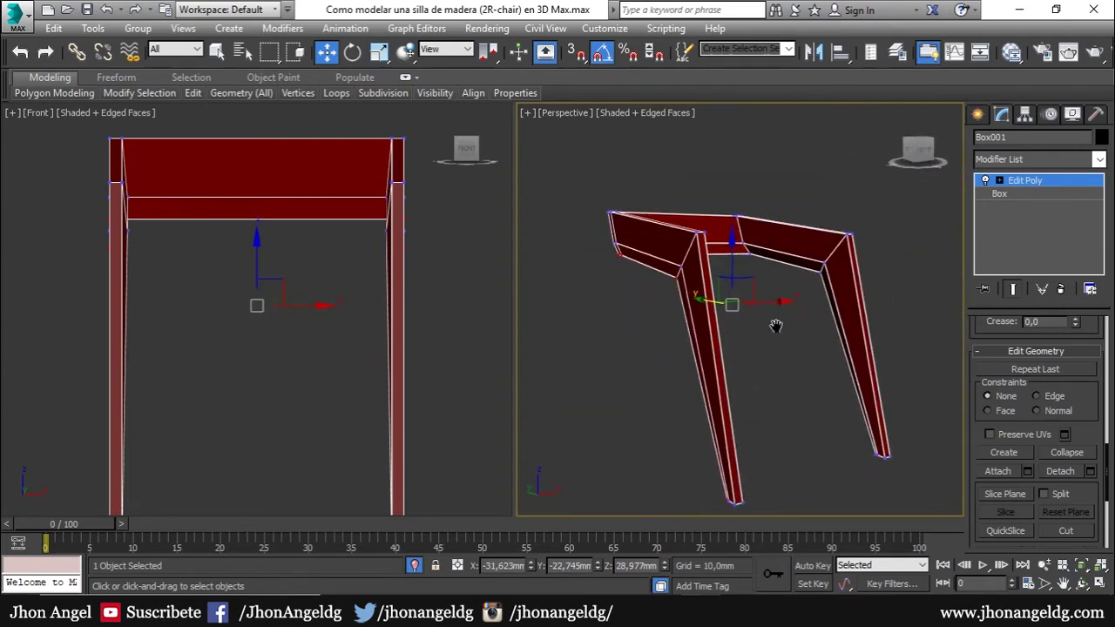
key(F4)
scroll(736, 299, up, 5)
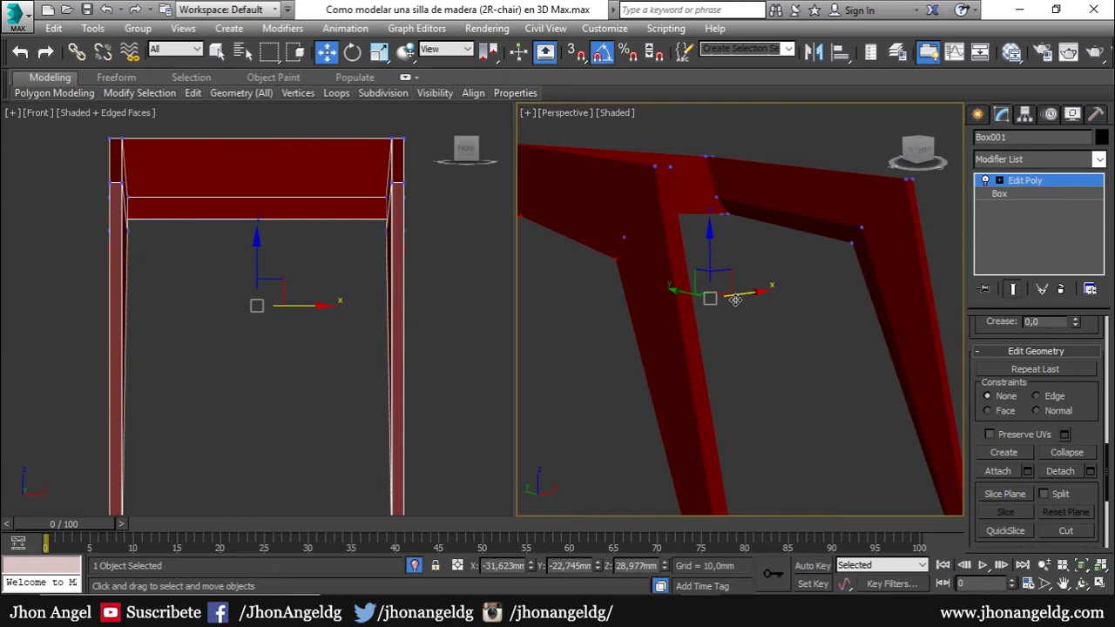
- Scale the selected leg vertices to 94% along X
key(e)
key(w)
key(e)
key(r)
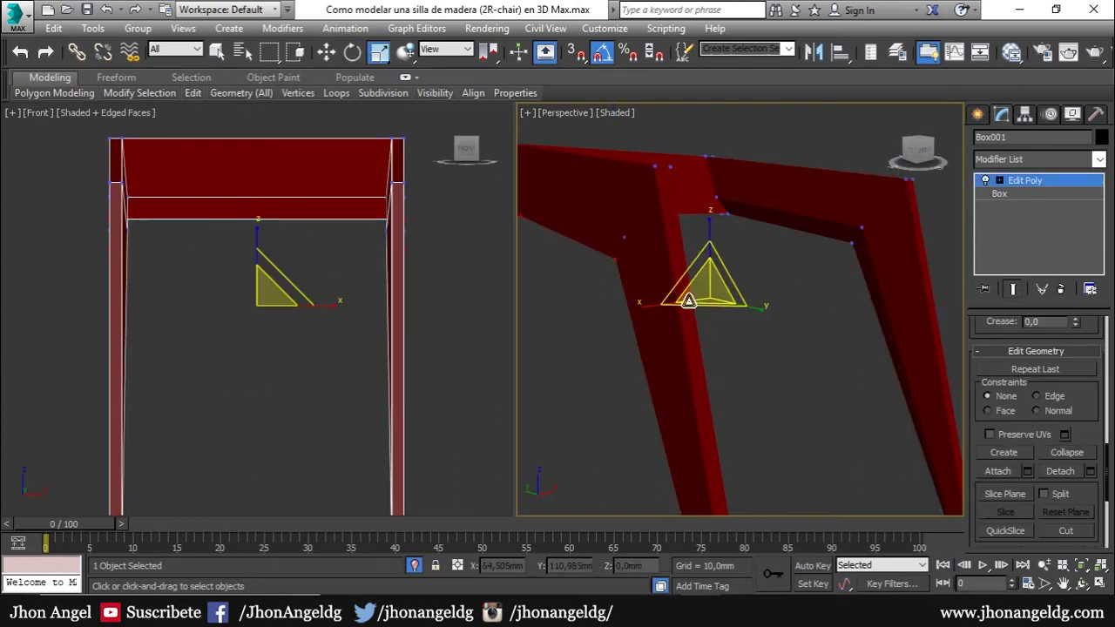
drag(645, 310, 649, 311)
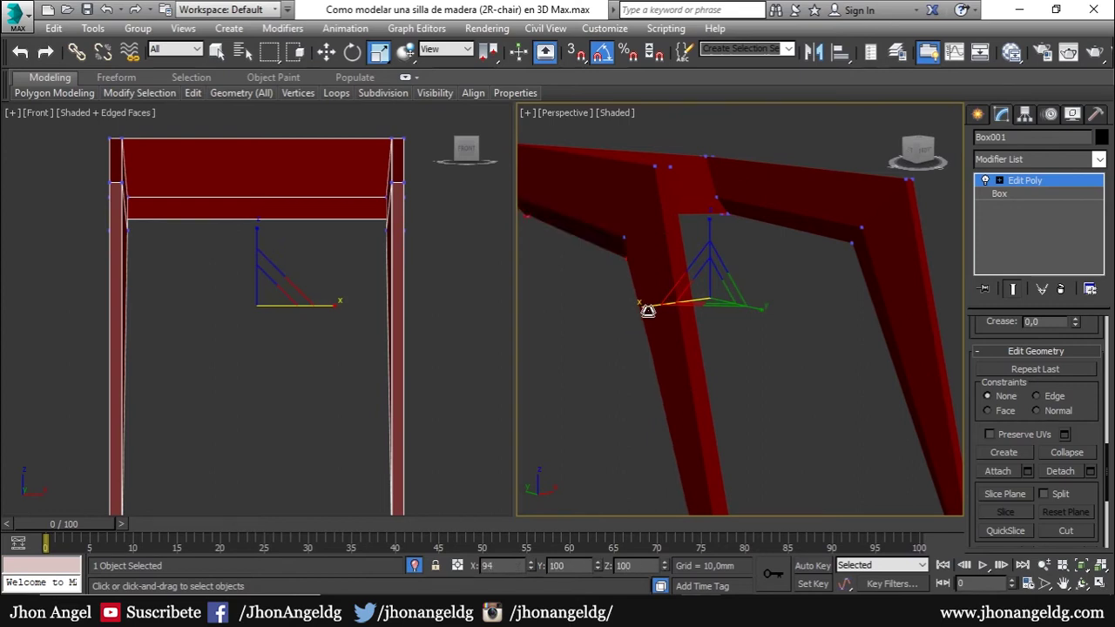
mouse_move(660, 349)
alt+middle_down()
mouse_move(849, 314)
mouse_move(882, 328)
mouse_move(859, 341)
mouse_move(801, 227)
mouse_move(789, 324)
alt+middle_up()
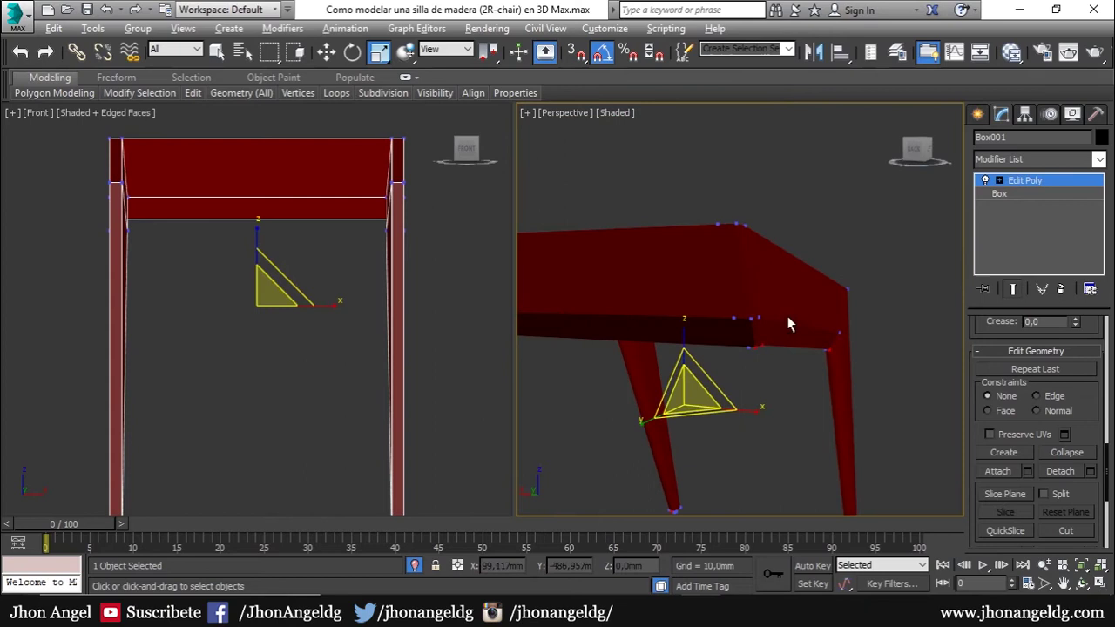
- Check the chair reference images in Picasa, then return to the model
key(alt+Tab)
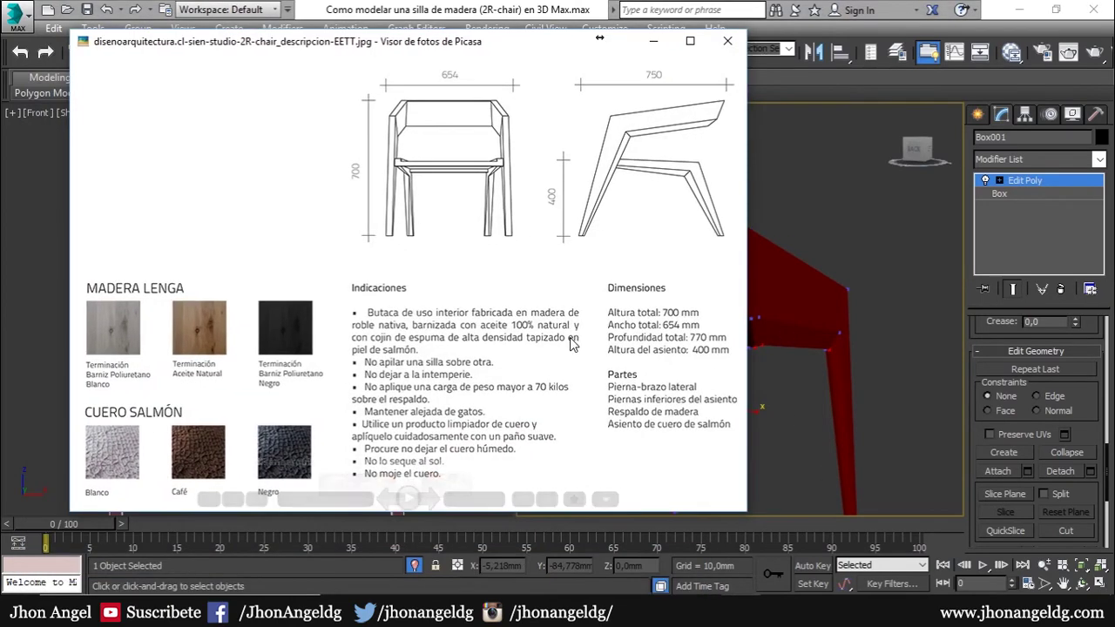
scroll(570, 343, down, 2)
scroll(591, 262, down, 1)
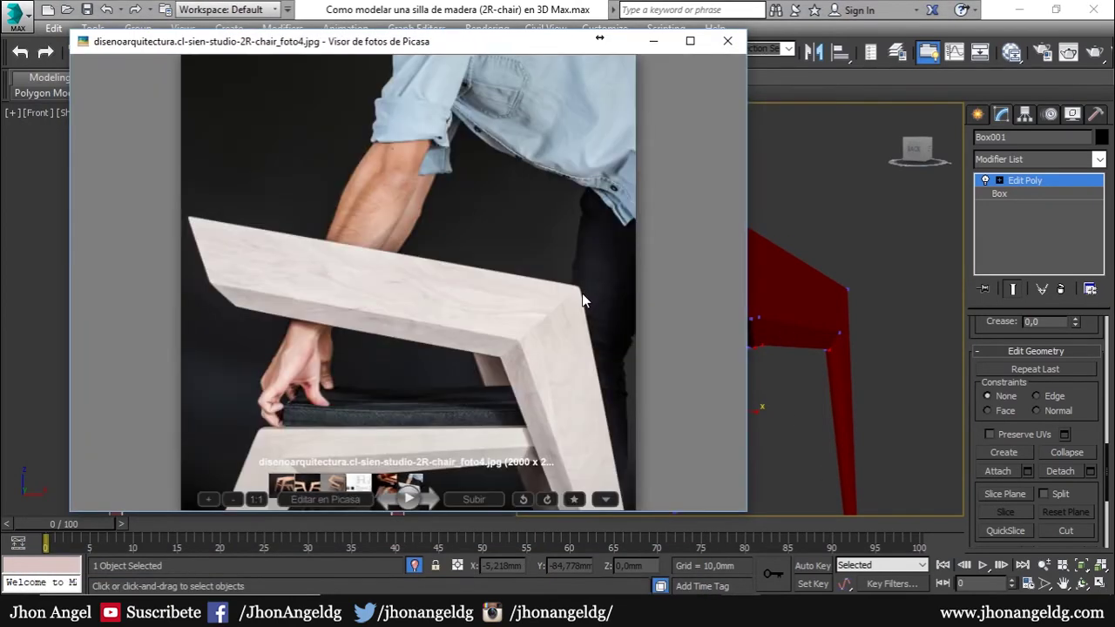
key(alt+Tab)
alt+middle_drag(770, 375, 848, 373)
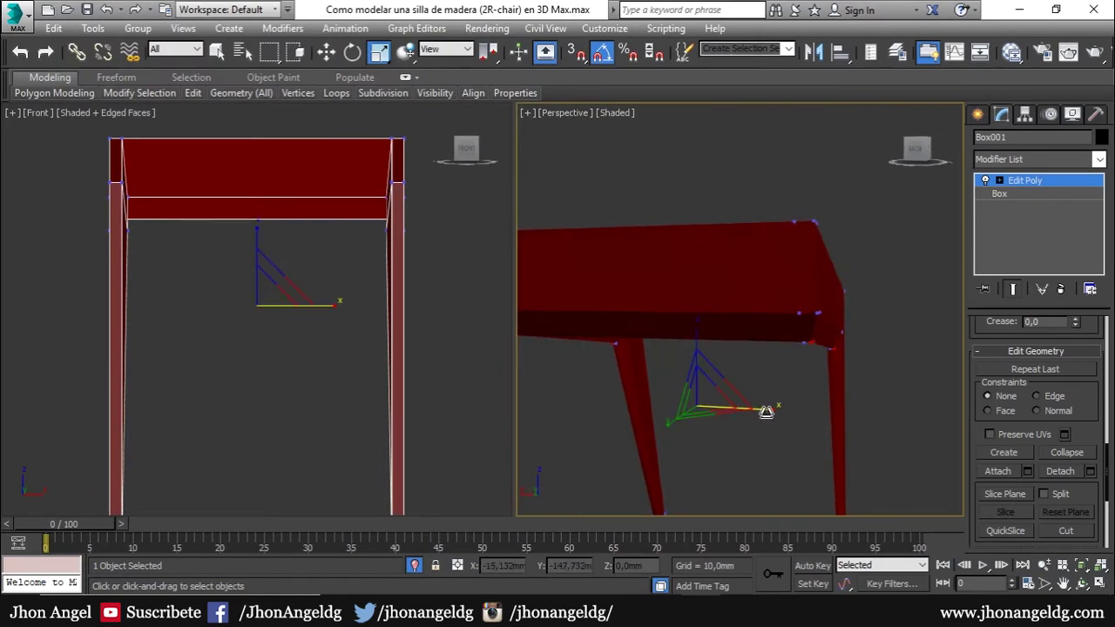
- Orbit the red Box001 frame from below, above and its corner, then show the reference photo
mouse_move(768, 415)
alt+middle_down()
mouse_move(782, 428)
mouse_move(708, 425)
alt+middle_up()
mouse_move(582, 410)
alt+middle_down()
mouse_move(746, 434)
mouse_move(764, 463)
mouse_move(738, 503)
mouse_move(660, 446)
mouse_move(567, 456)
mouse_move(743, 389)
mouse_move(723, 480)
mouse_move(753, 432)
mouse_move(755, 349)
mouse_move(739, 411)
mouse_move(752, 441)
alt+middle_up()
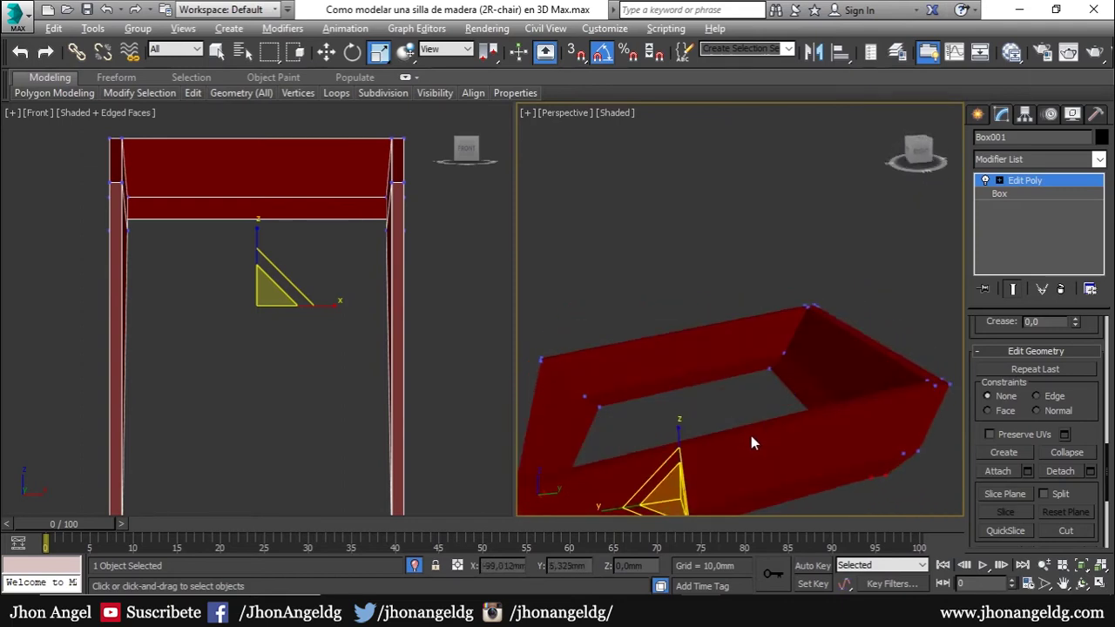
drag(787, 357, 792, 369)
mouse_move(792, 369)
alt+middle_down()
mouse_move(967, 373)
mouse_move(839, 357)
mouse_move(869, 373)
mouse_move(829, 404)
alt+middle_up()
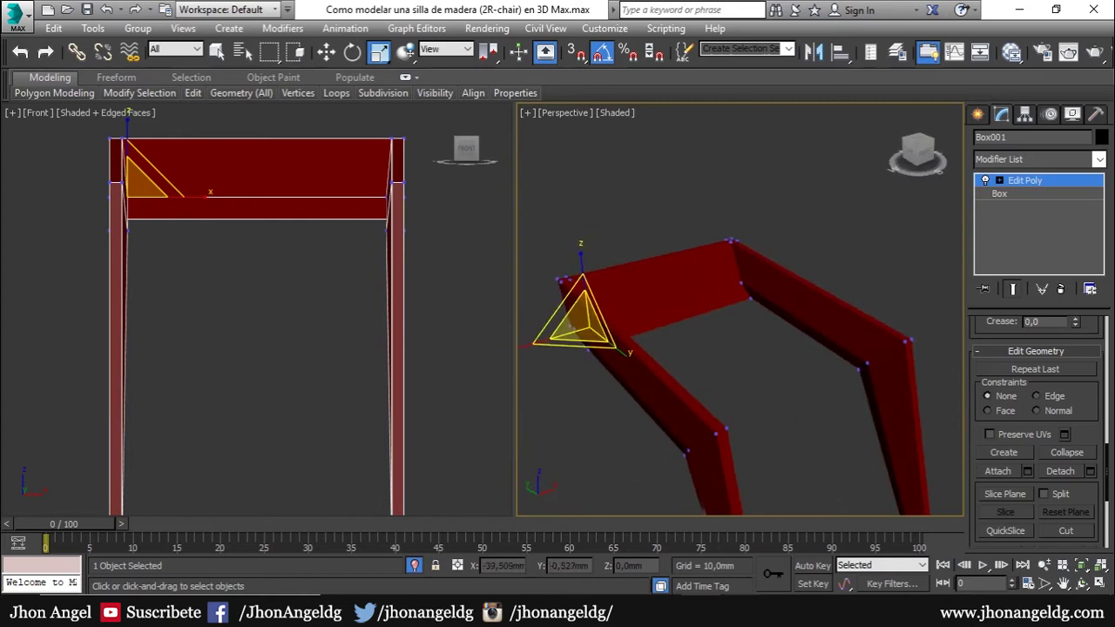
key(alt+Tab)
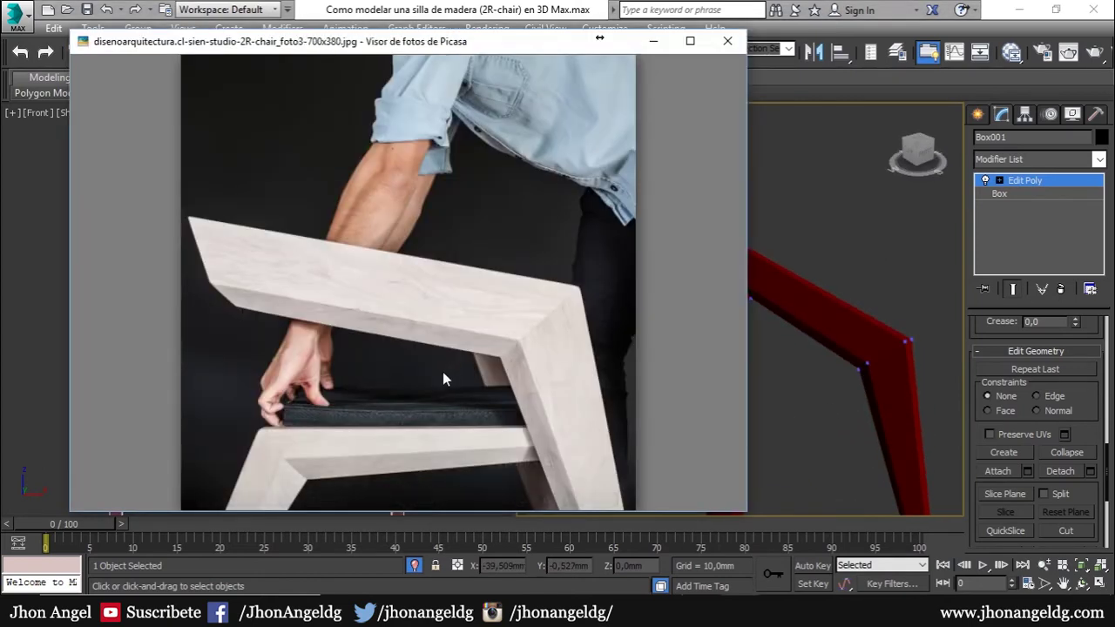
- Step through the spec sheet and photos to the close-up chair frame photo in Picasa
key(Right)
key(Left)
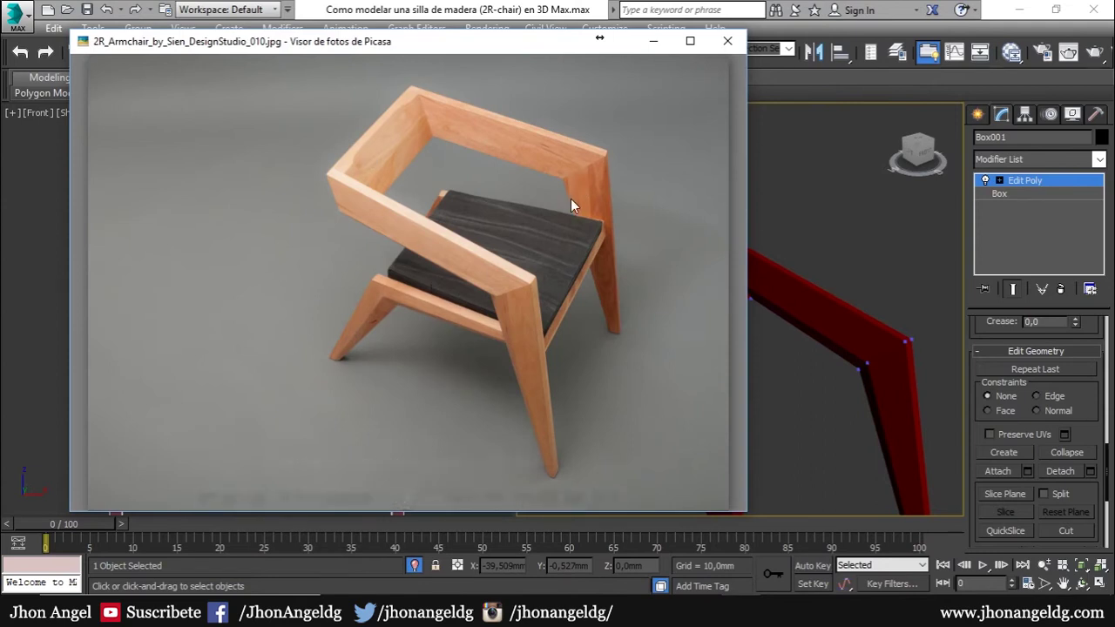
key(Right)
key(Right)
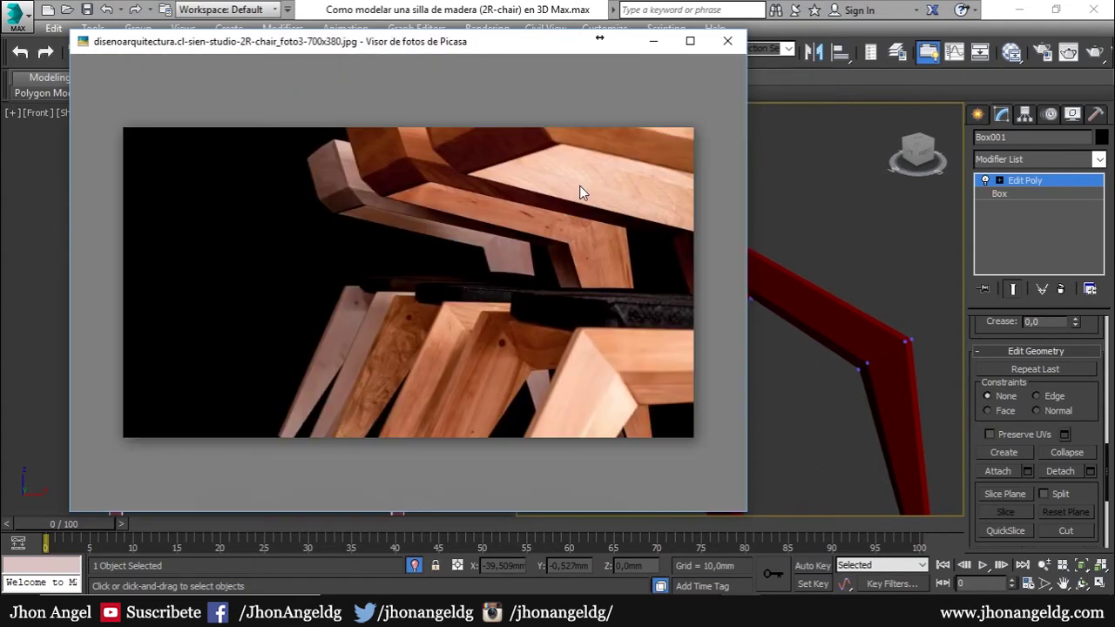
key(Right)
key(Right)
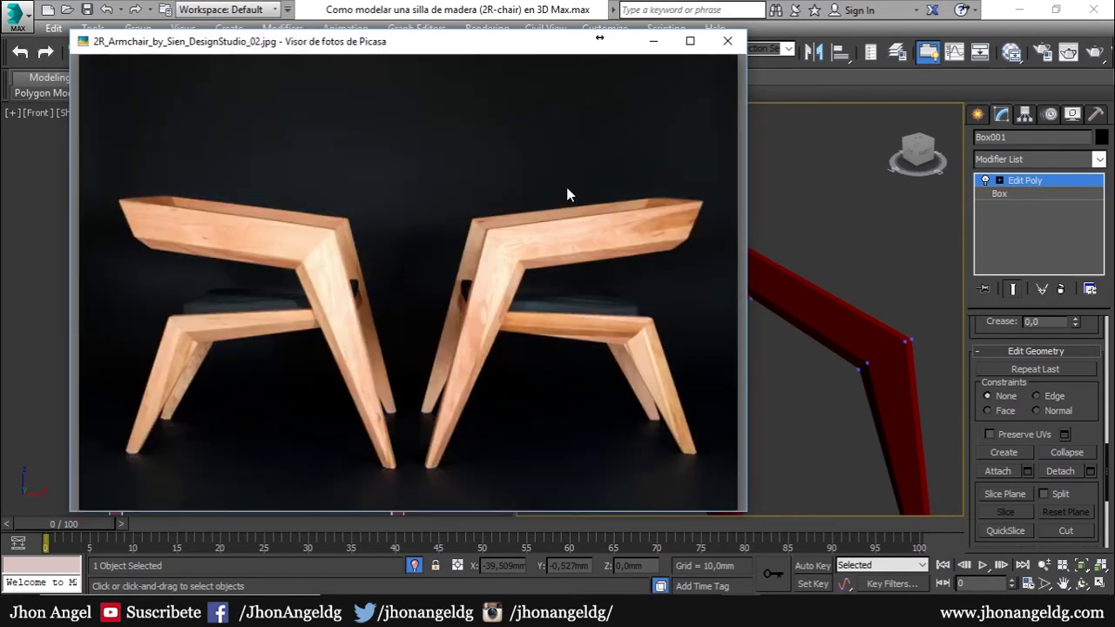
- Return to 3ds Max, select the chair frame and enter Vertex mode
click(839, 374)
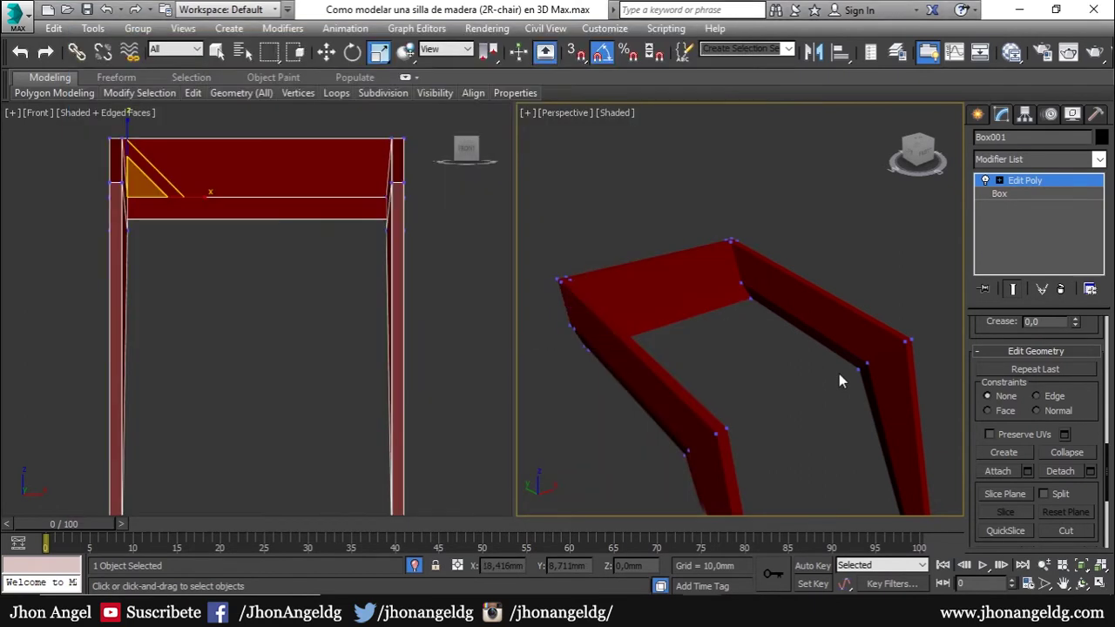
click(814, 358)
mouse_move(790, 331)
alt+middle_down()
mouse_move(829, 304)
mouse_move(658, 300)
mouse_move(685, 310)
alt+middle_up()
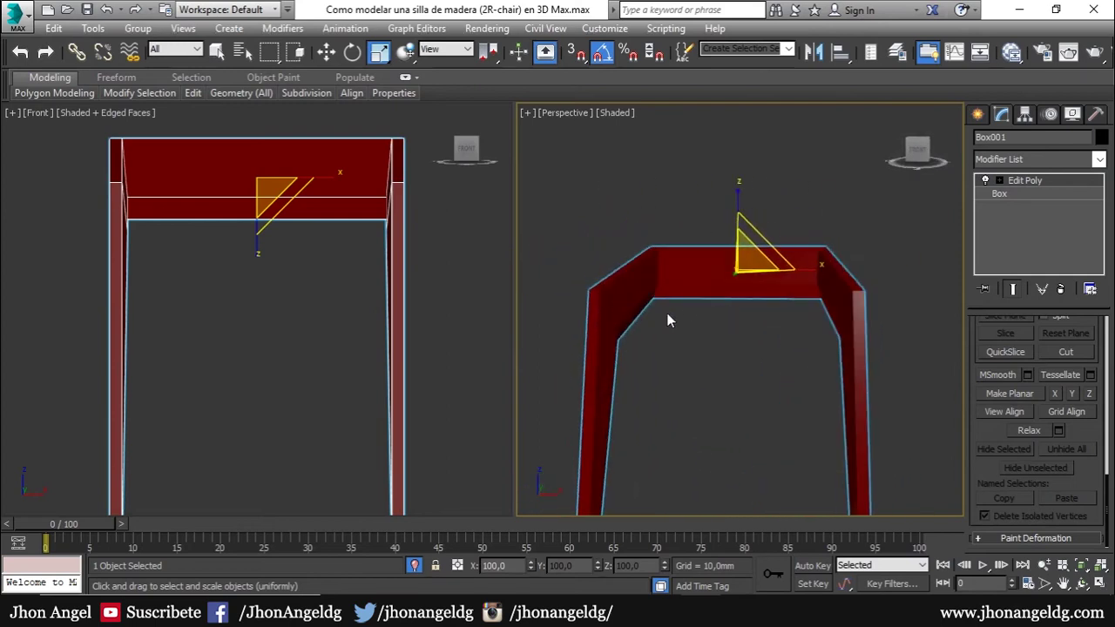
alt+middle_drag(622, 324, 596, 317)
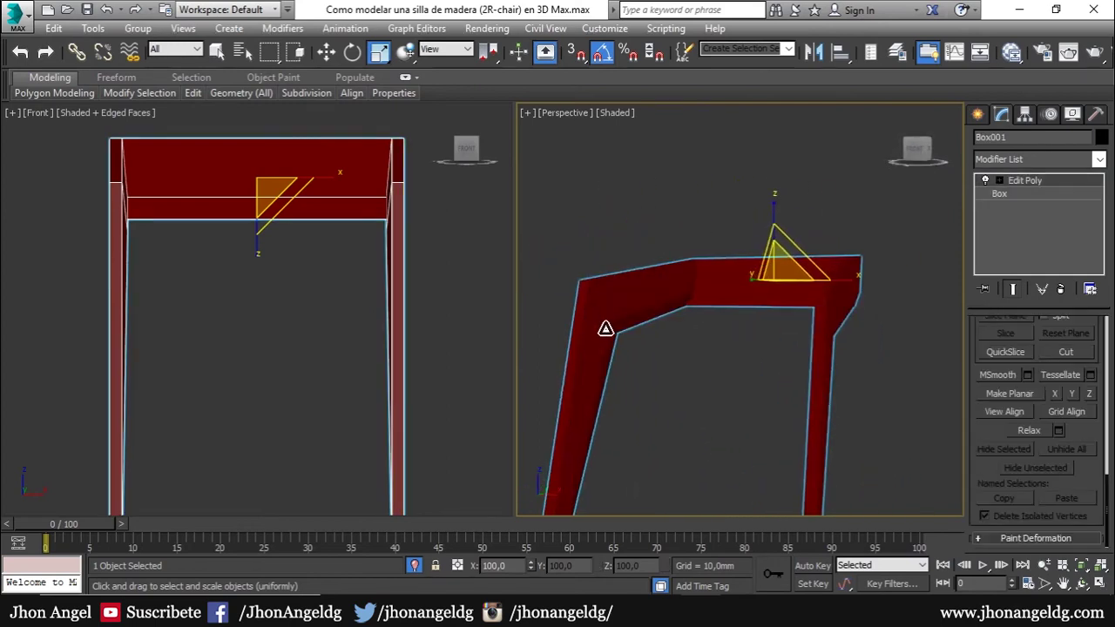
key(1)
click(614, 332)
- Pick the corner vertices at the tip of the leg
scroll(684, 316, up, 3)
mouse_move(687, 316)
alt+middle_down()
mouse_move(700, 333)
mouse_move(773, 360)
mouse_move(808, 284)
alt+middle_up()
ctrl+click(809, 284)
mouse_move(841, 352)
alt+middle_down()
mouse_move(848, 309)
mouse_move(883, 279)
mouse_move(822, 287)
mouse_move(797, 360)
mouse_move(902, 455)
alt+middle_up()
ctrl+click(884, 279)
scroll(901, 442, up, 3)
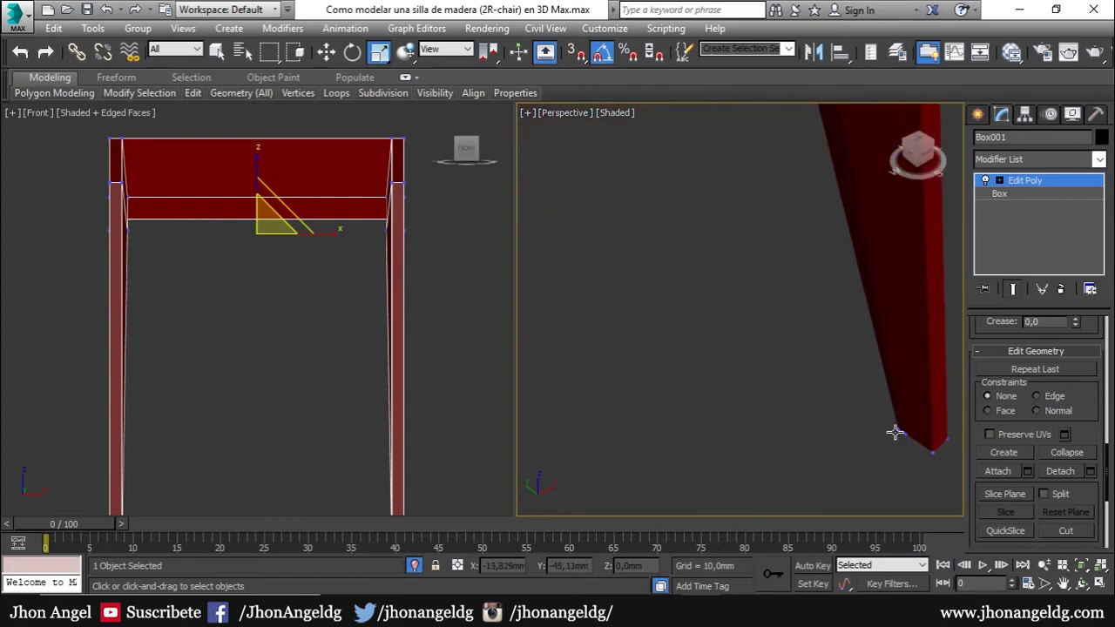
ctrl+click(896, 430)
- Frame the selection and box-select the vertices at the bottom of the remaining legs
key(z)
alt+middle_drag(863, 452, 686, 442)
scroll(614, 414, up, 5)
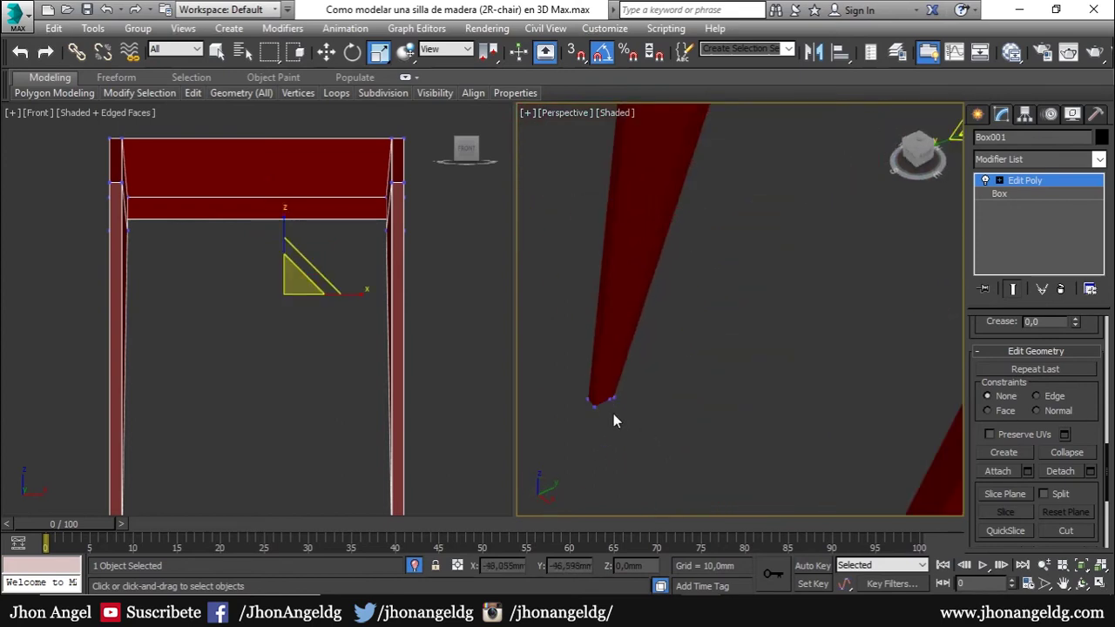
scroll(671, 387, down, 5)
drag(678, 387, 808, 488)
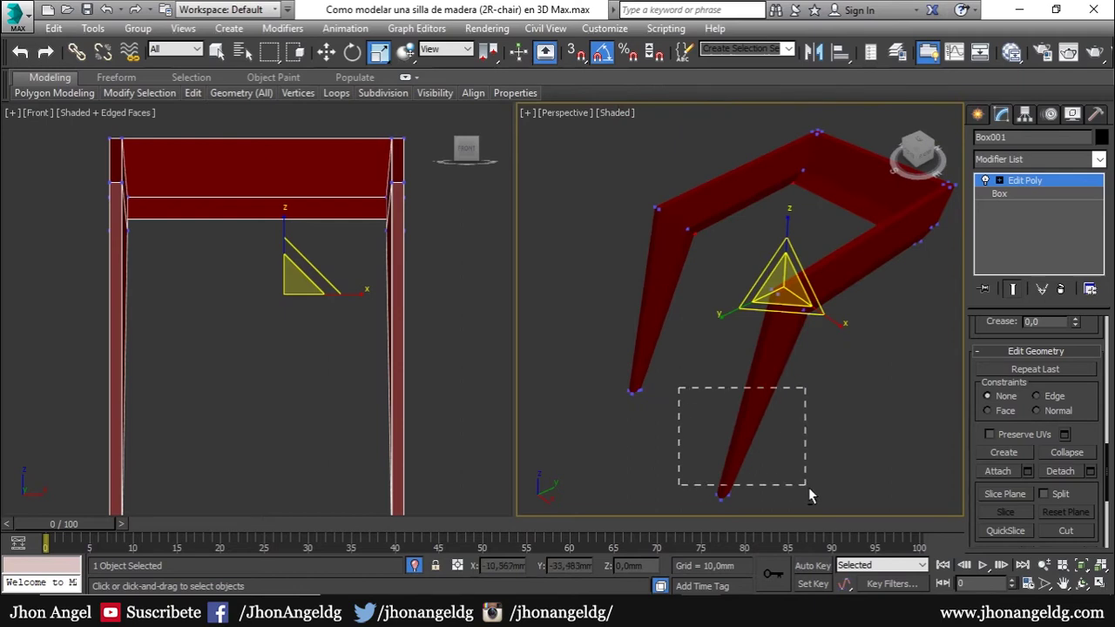
mouse_move(705, 267)
alt+middle_down()
mouse_move(777, 269)
mouse_move(662, 291)
mouse_move(715, 291)
alt+middle_up()
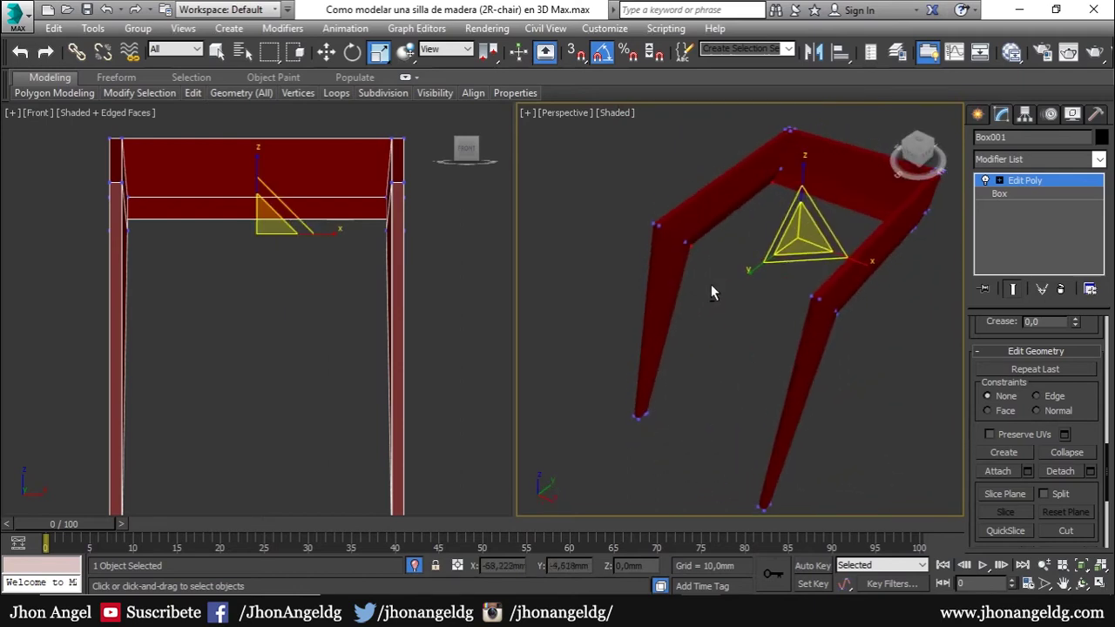
scroll(861, 254, up, 4)
- Scale the leg-bottom vertices to 94% along X, then exit Vertex mode and deselect
drag(840, 273, 836, 274)
mouse_move(834, 276)
alt+middle_down()
mouse_move(903, 249)
mouse_move(912, 224)
mouse_move(828, 224)
mouse_move(817, 243)
mouse_move(845, 251)
alt+middle_up()
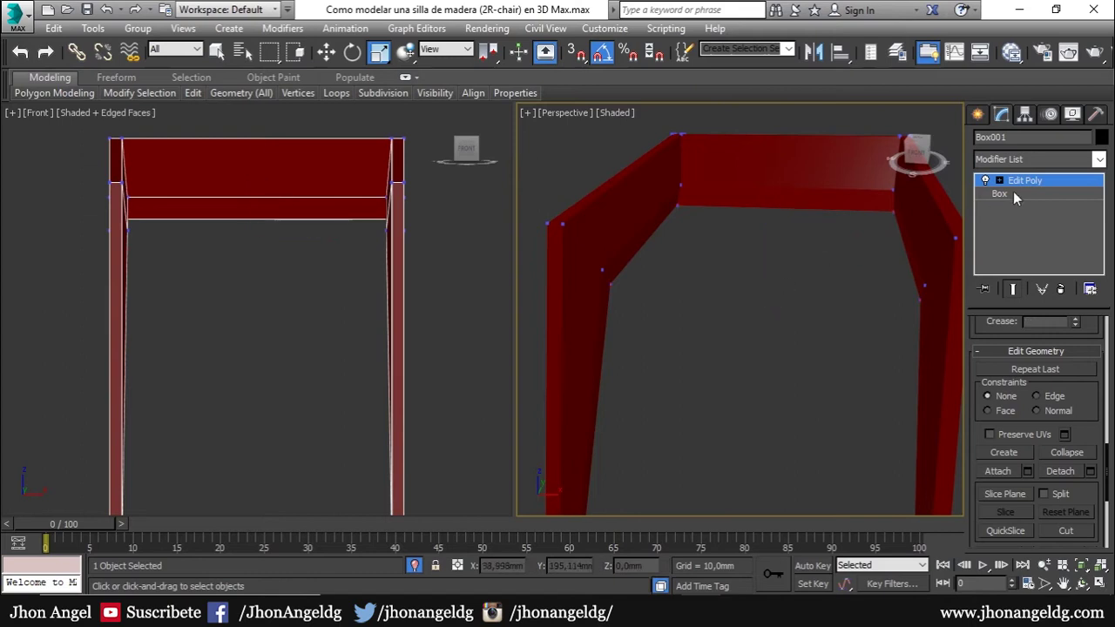
click(1021, 180)
click(835, 288)
alt+middle_drag(836, 288, 783, 329)
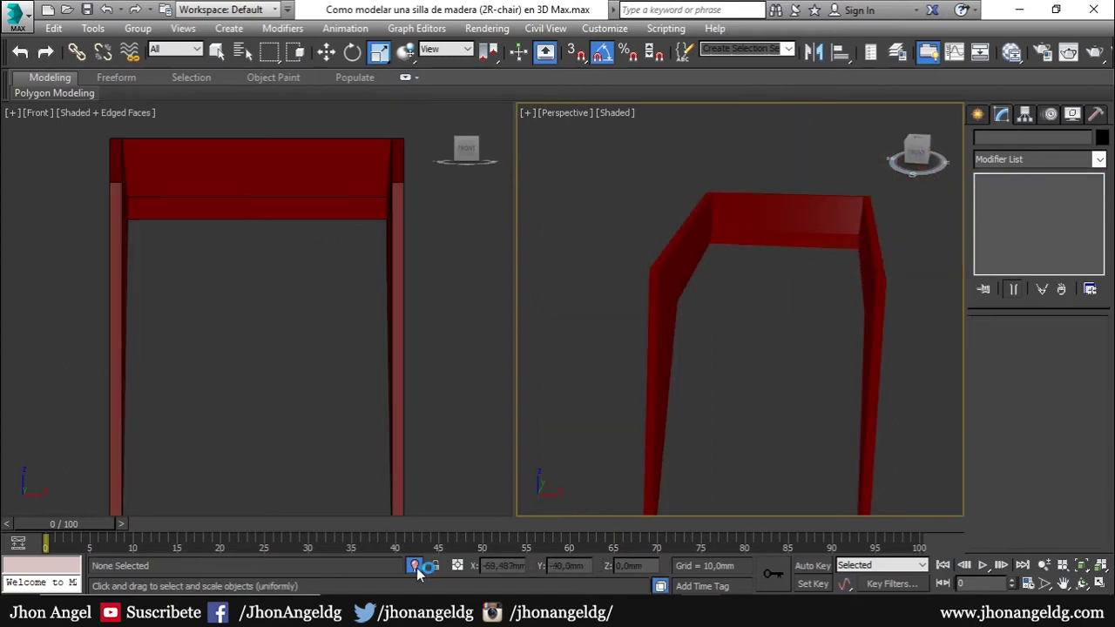
- End isolation to bring back the blueprint planes and zoom into the Left view
click(414, 566)
mouse_move(761, 353)
alt+middle_down()
mouse_move(761, 272)
mouse_move(732, 288)
alt+middle_up()
key(l)
scroll(633, 346, up, 2)
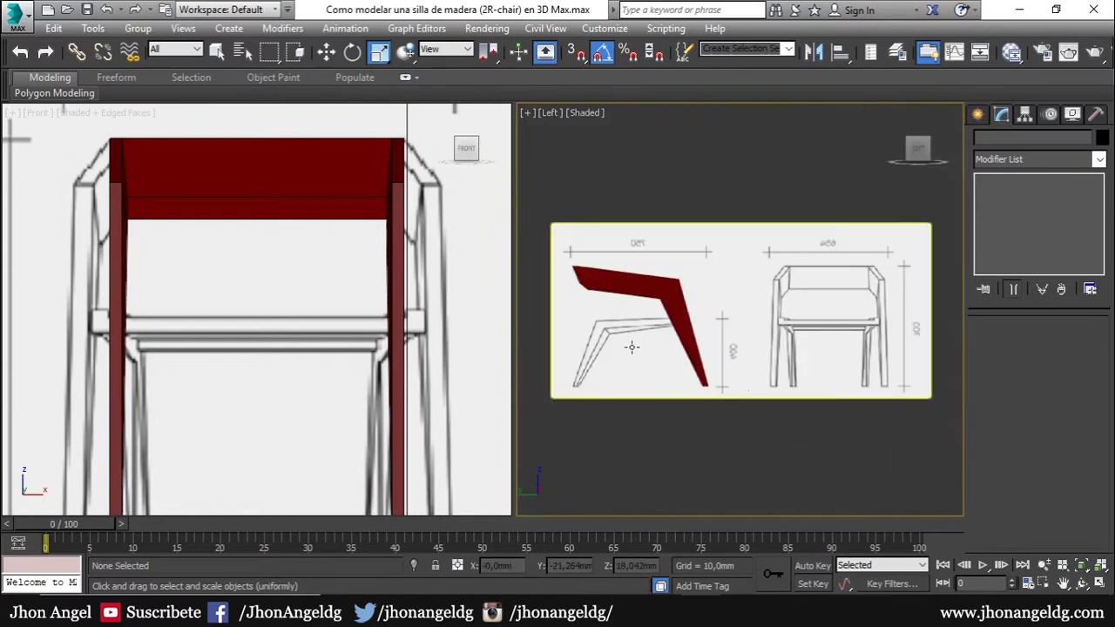
scroll(633, 347, up, 3)
scroll(723, 361, up, 2)
scroll(294, 294, down, 3)
- Pan along the blueprint's leg, then switch to the chair reference photo in Picasa
mouse_move(293, 293)
middle_down()
mouse_move(316, 286)
mouse_move(262, 320)
middle_up()
scroll(316, 286, up, 3)
middle_click(753, 304)
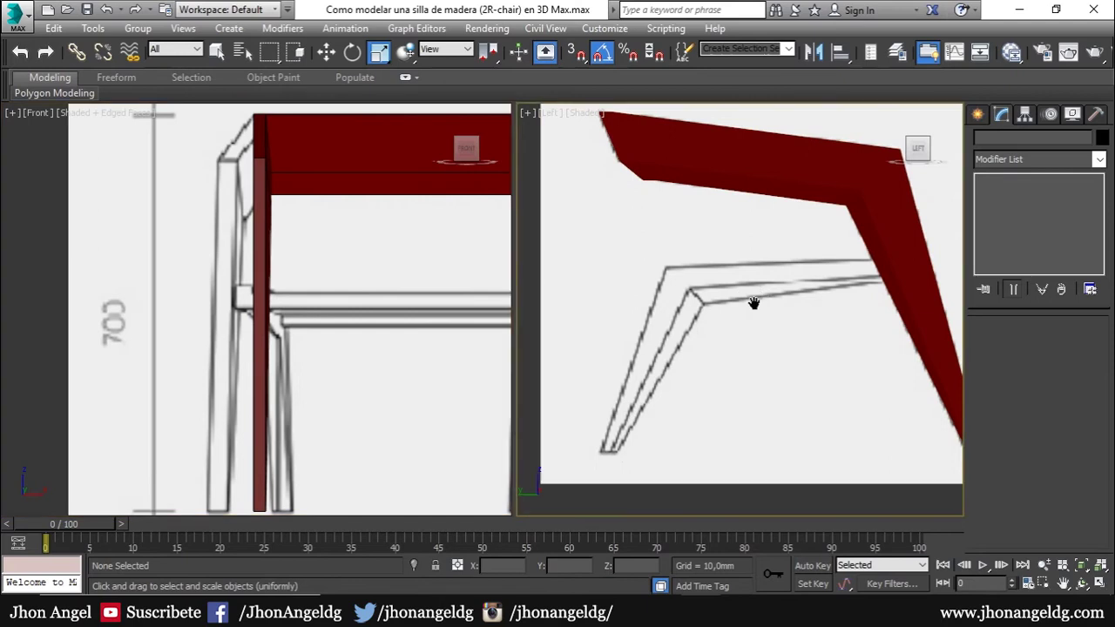
middle_drag(754, 303, 735, 316)
key(alt+Tab)
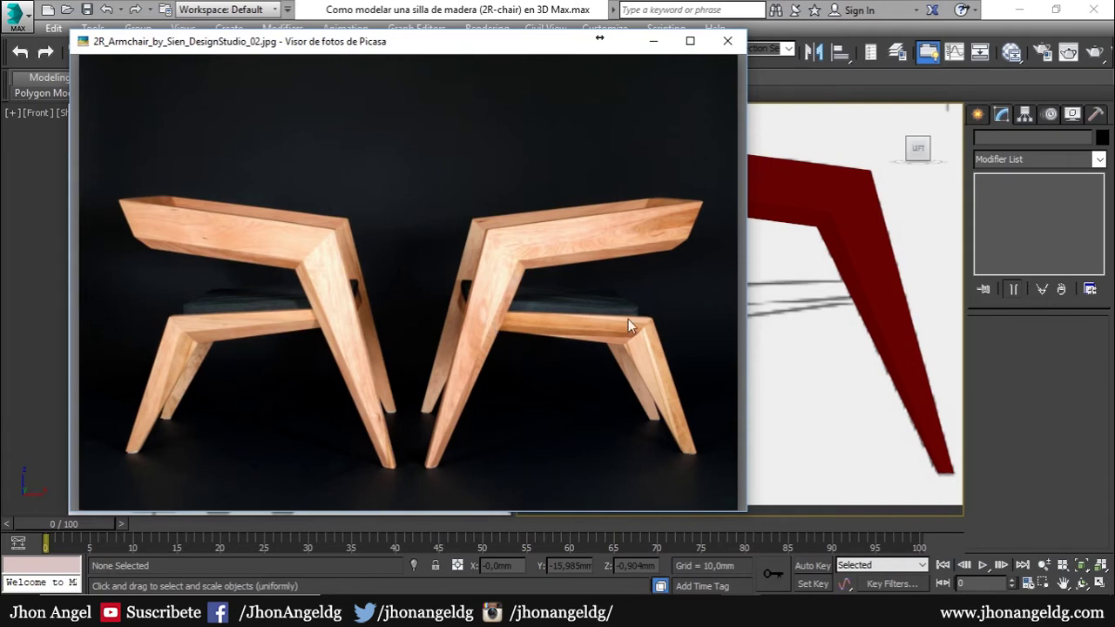
- Put away the armchair reference photo so the 3ds Max viewports show again
click(785, 303)
- Draw a small box in the Front view where the lower rail meets the red back leg
click(978, 114)
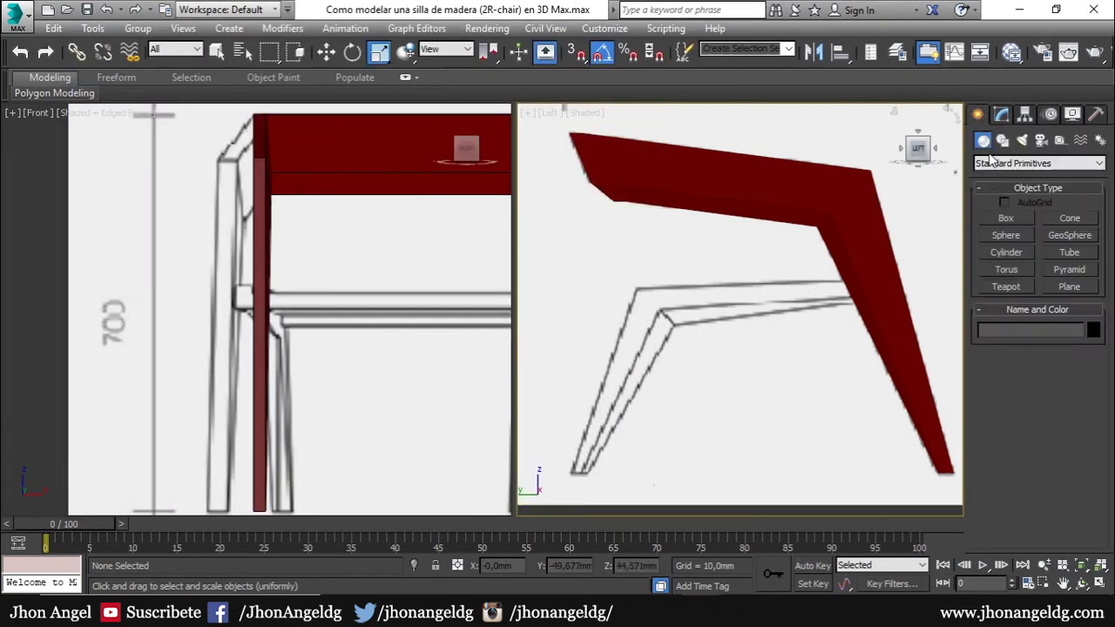
click(1006, 217)
middle_drag(374, 318, 214, 283)
drag(242, 283, 261, 311)
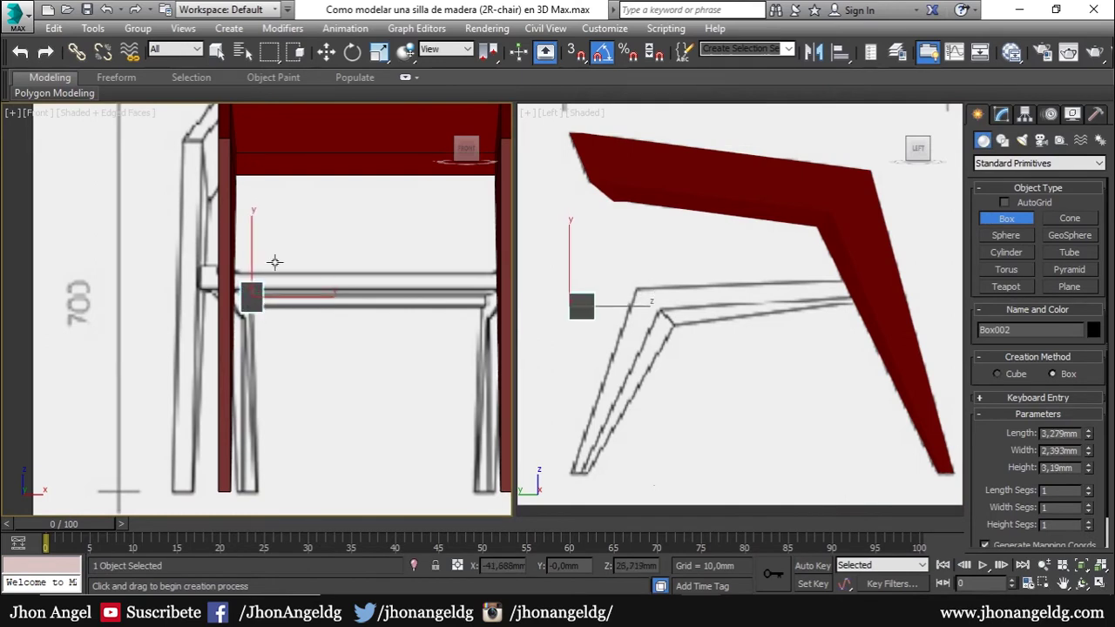
right_click(275, 261)
drag(235, 279, 264, 308)
click(261, 301)
right_click(665, 269)
- Move the small box onto the back leg at rail height in the side view
key(shift+f)
key(w)
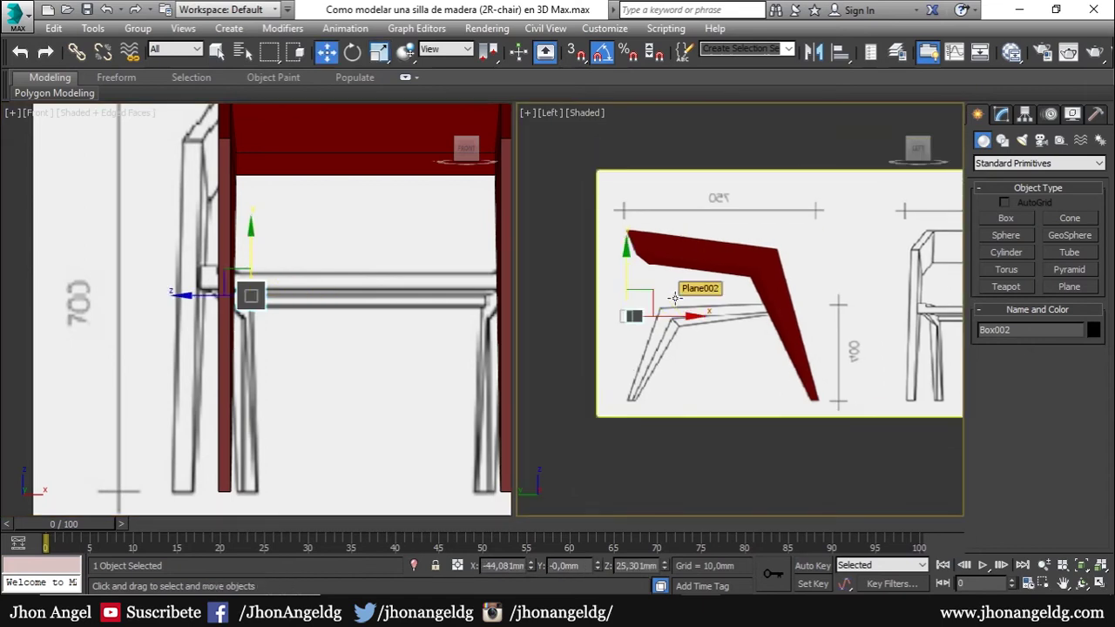
drag(660, 323, 838, 298)
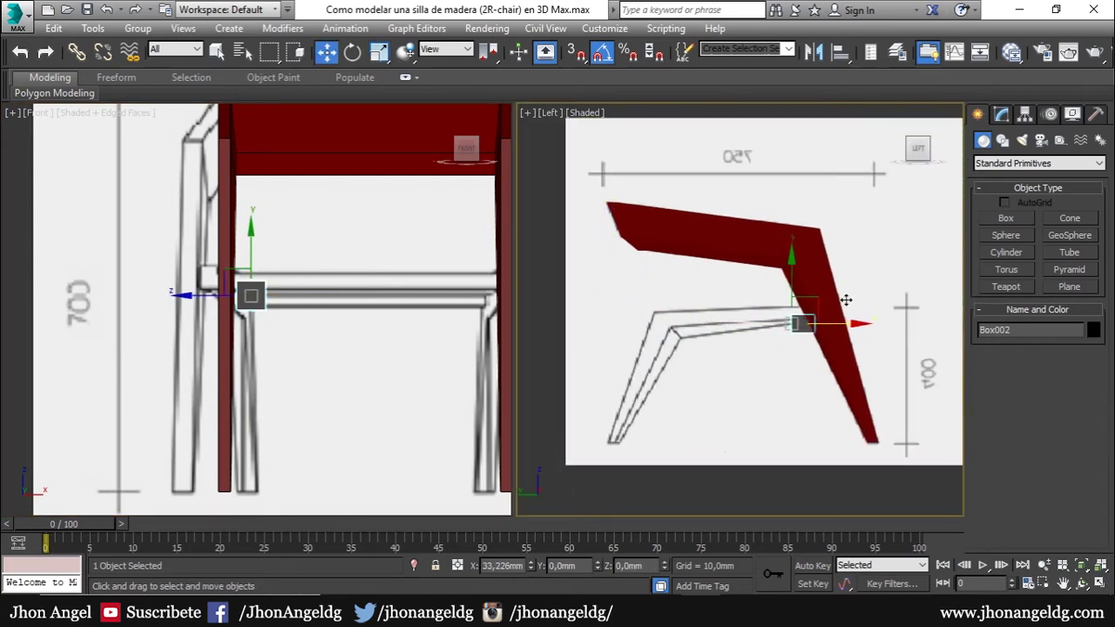
scroll(832, 309, up, 3)
key(F3)
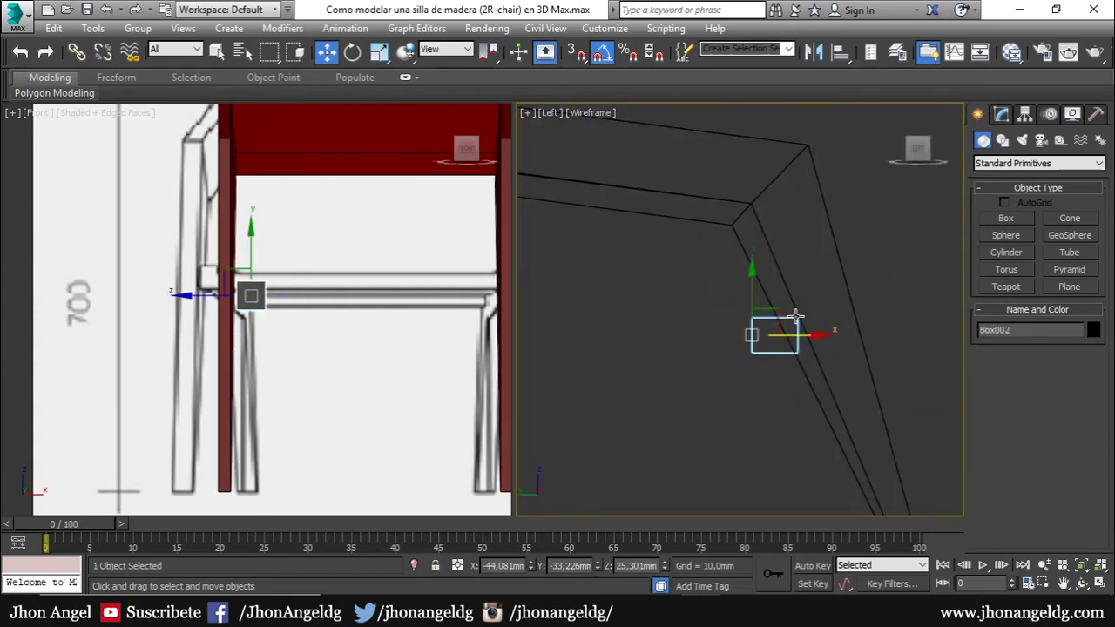
key(F3)
drag(778, 316, 797, 311)
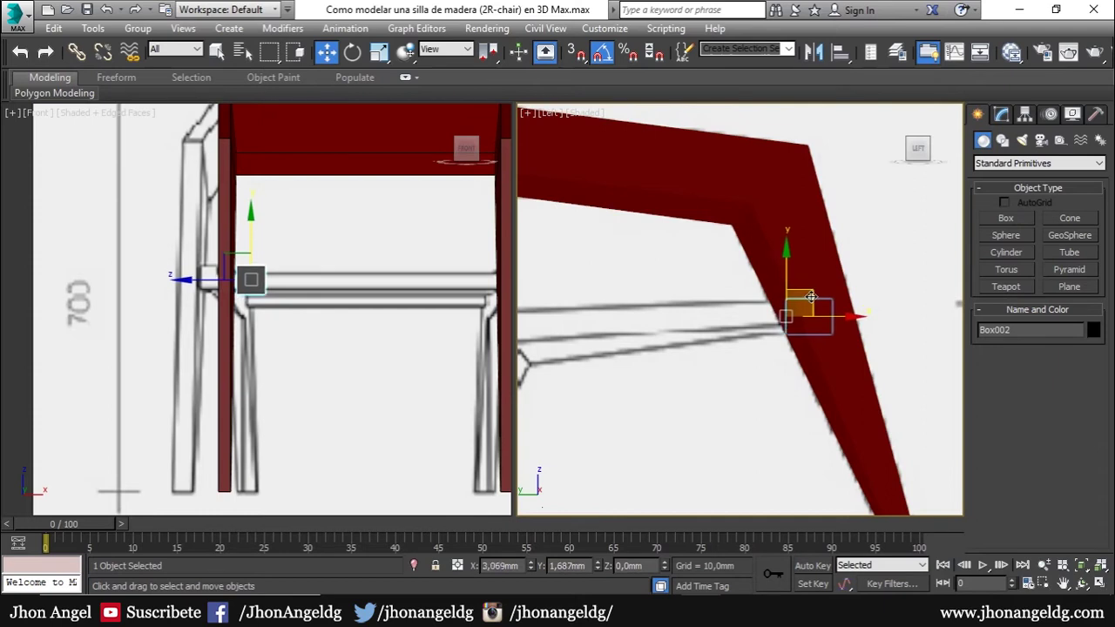
scroll(817, 314, up, 1)
- Select the red frame Box001 and toggle its polygon edits to compare with the reference
click(840, 292)
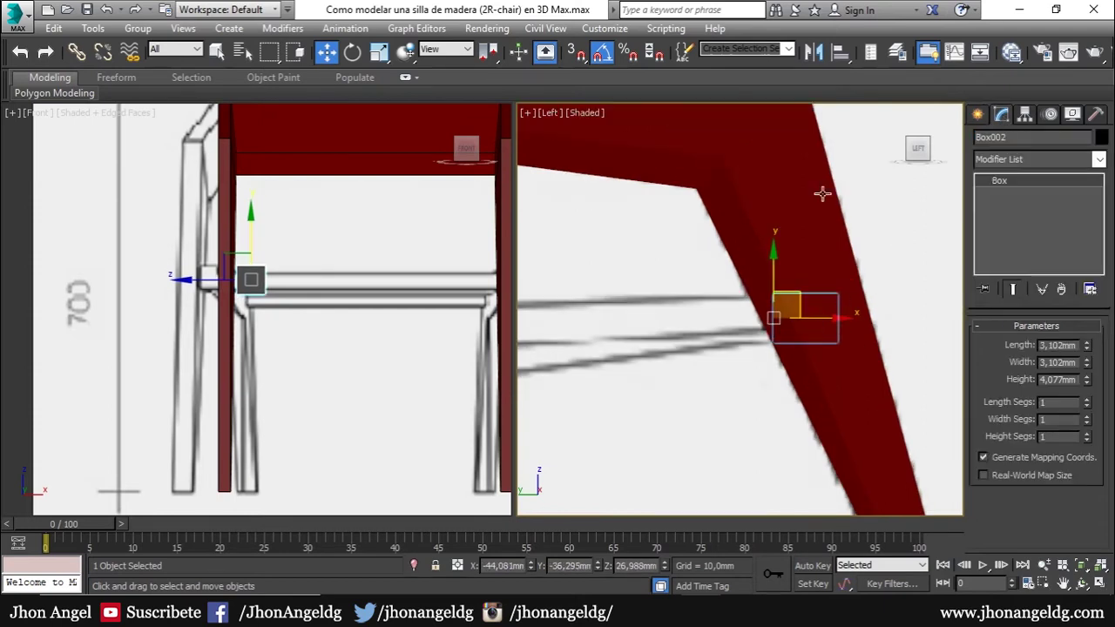
scroll(789, 251, down, 5)
scroll(793, 274, up, 2)
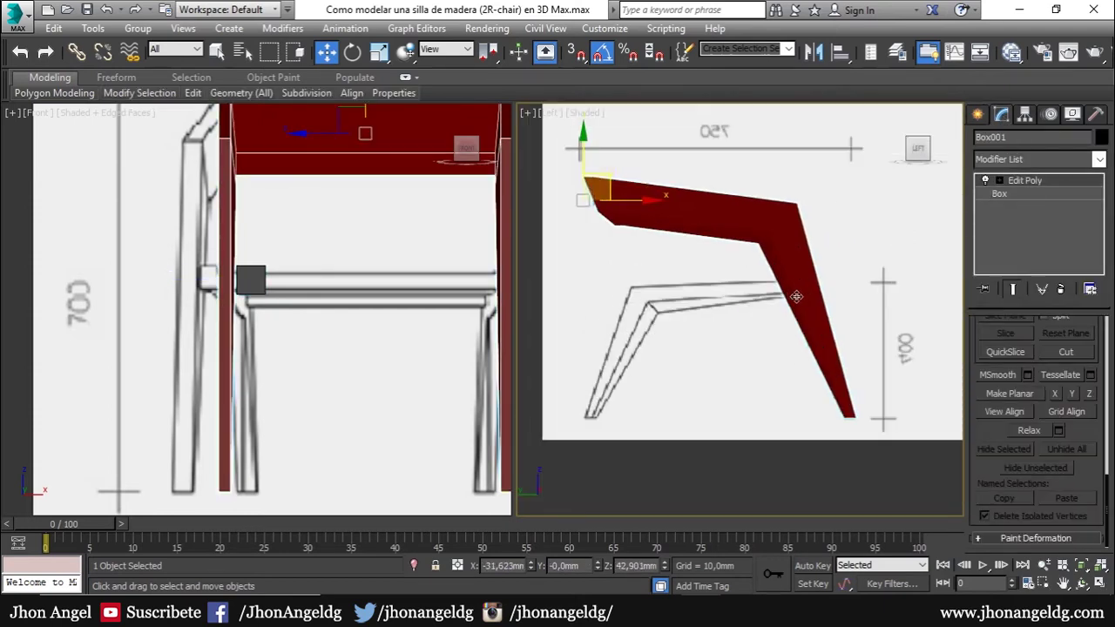
click(987, 180)
click(987, 180)
click(986, 181)
click(986, 180)
click(987, 181)
click(987, 180)
click(987, 180)
click(986, 180)
click(986, 181)
click(987, 180)
click(987, 180)
click(987, 181)
click(987, 180)
click(986, 181)
click(986, 180)
scroll(793, 298, up, 5)
- Reselect the small box and frame the Front view around it
key(F3)
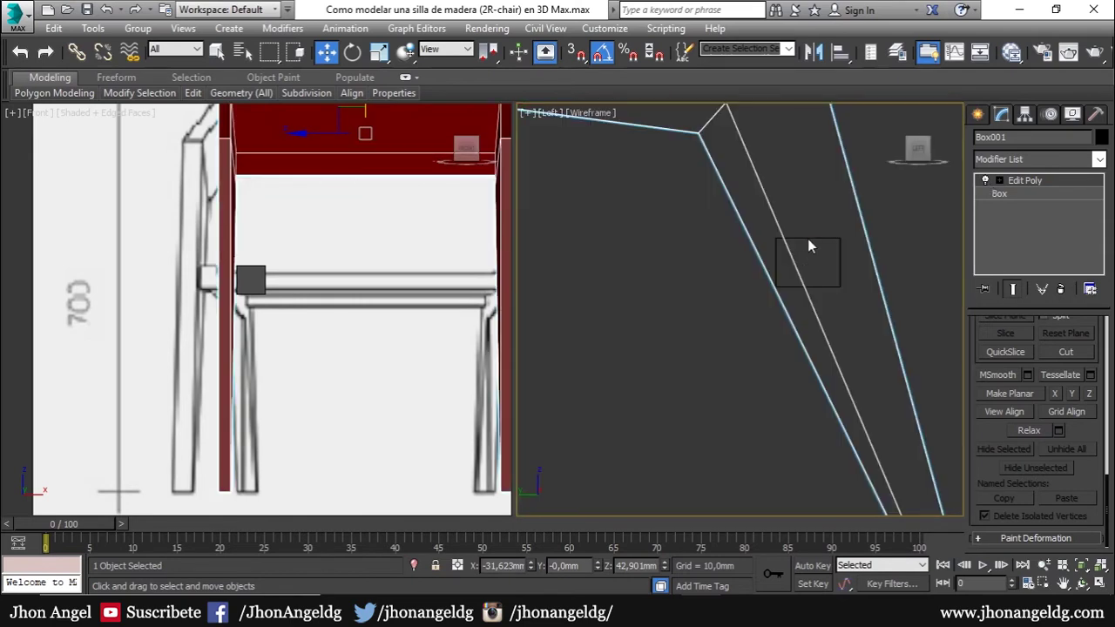
click(810, 238)
key(F3)
scroll(190, 295, up, 2)
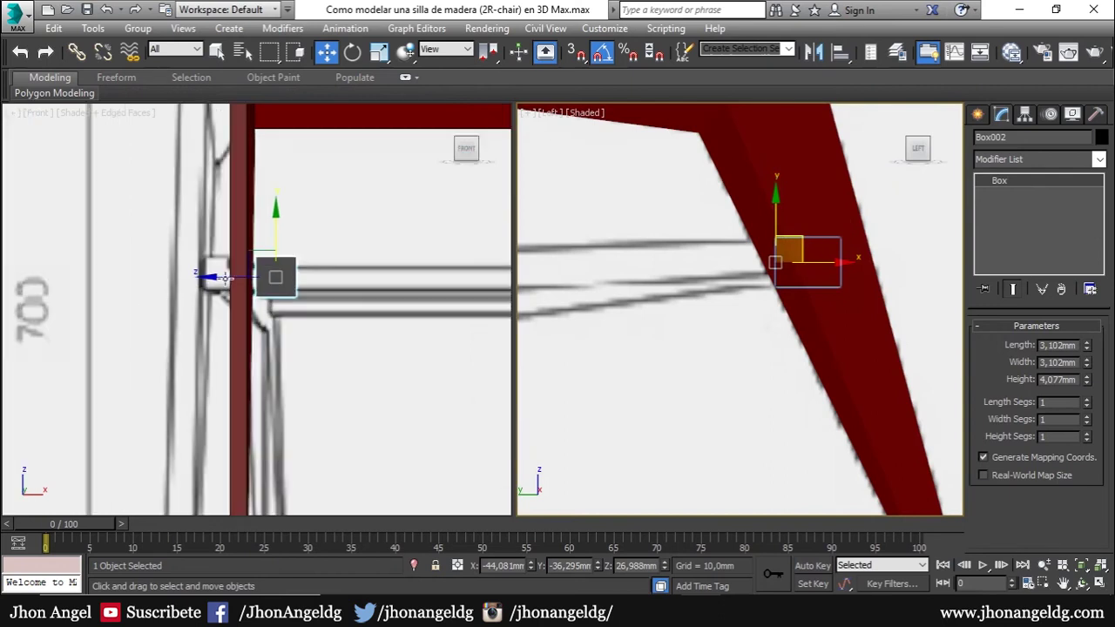
click(217, 276)
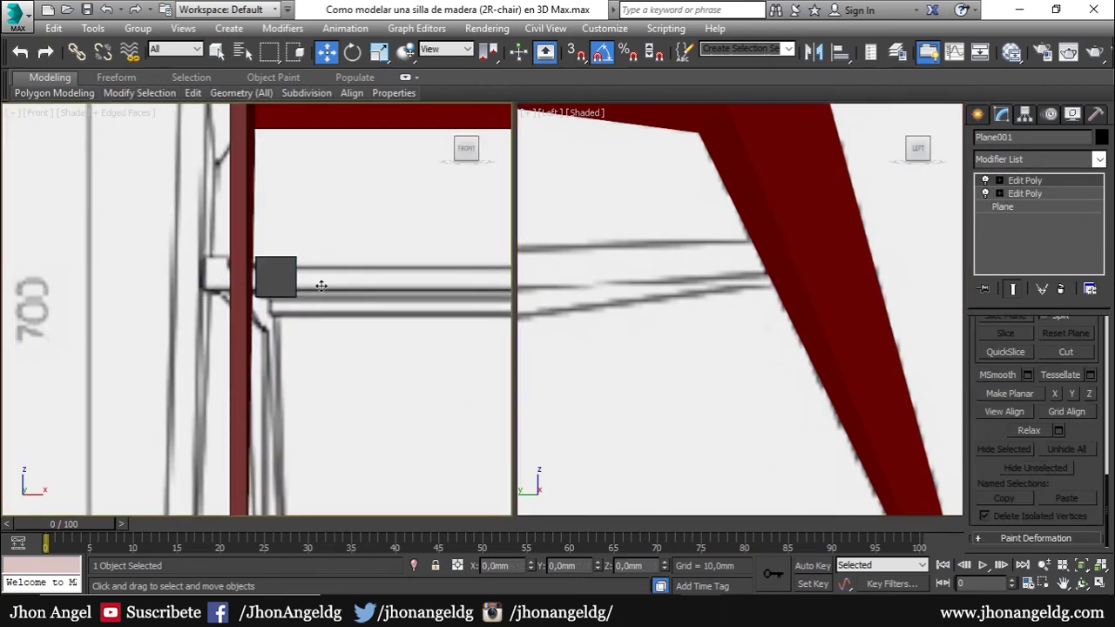
scroll(321, 286, down, 5)
scroll(187, 300, up, 3)
scroll(138, 325, up, 2)
scroll(189, 359, up, 2)
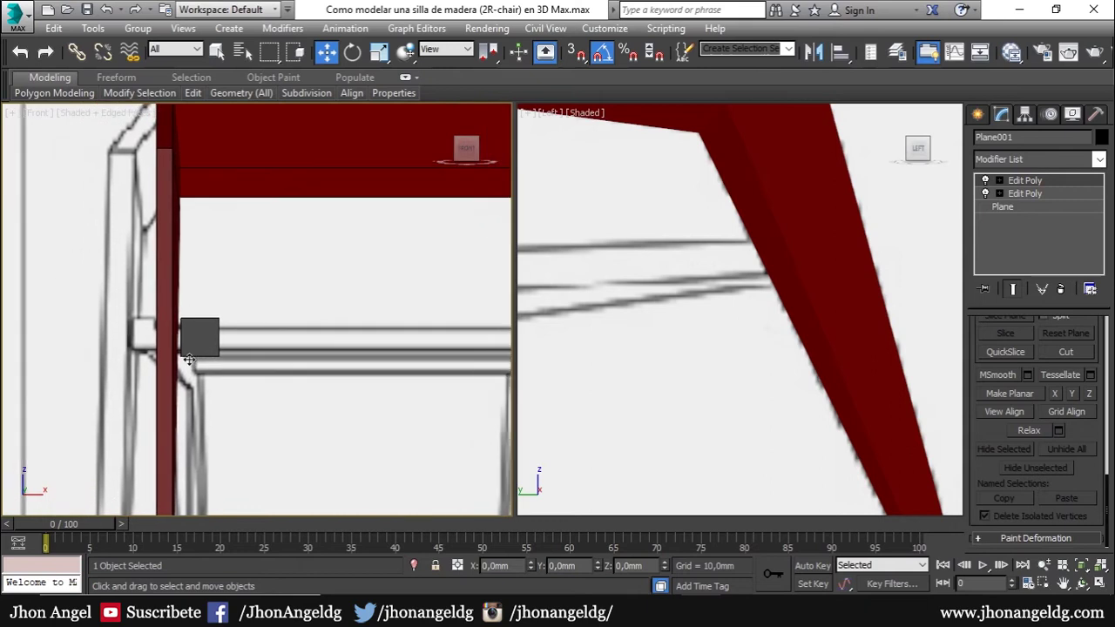
scroll(189, 360, up, 3)
click(199, 328)
middle_drag(232, 359, 269, 368)
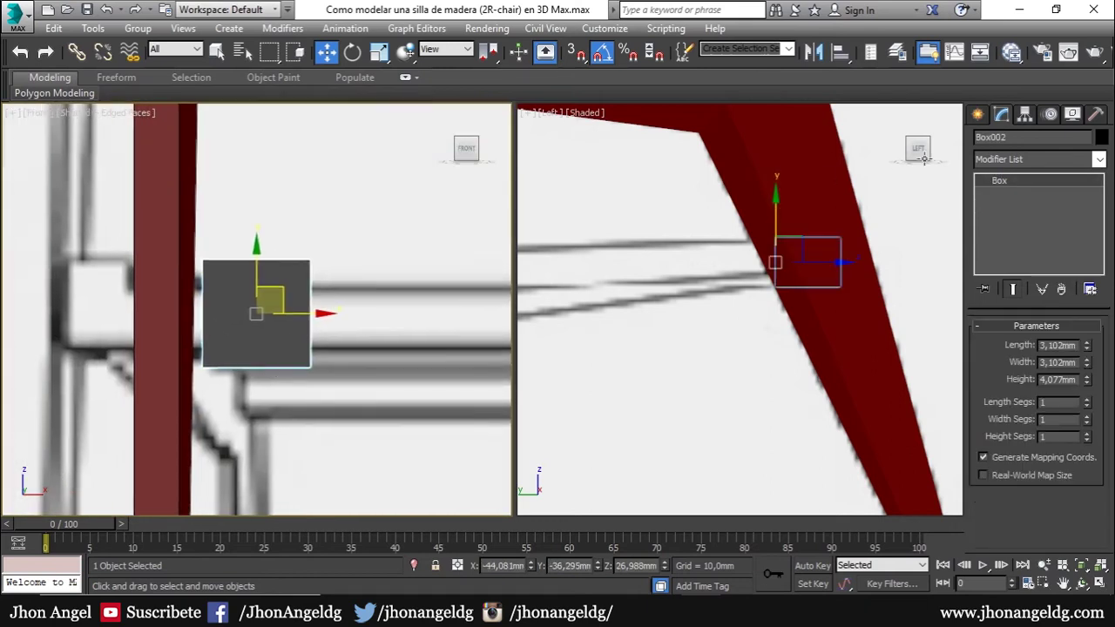
- Add an Edit Poly modifier to Box002 and nudge it slightly left
click(1031, 164)
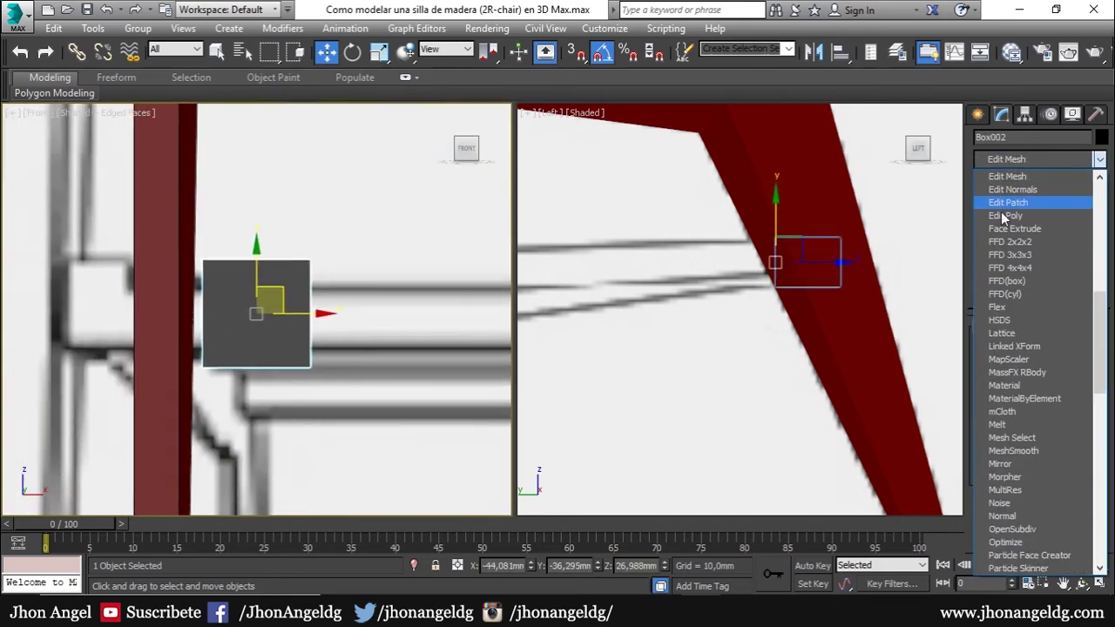
click(446, 300)
drag(291, 316, 274, 318)
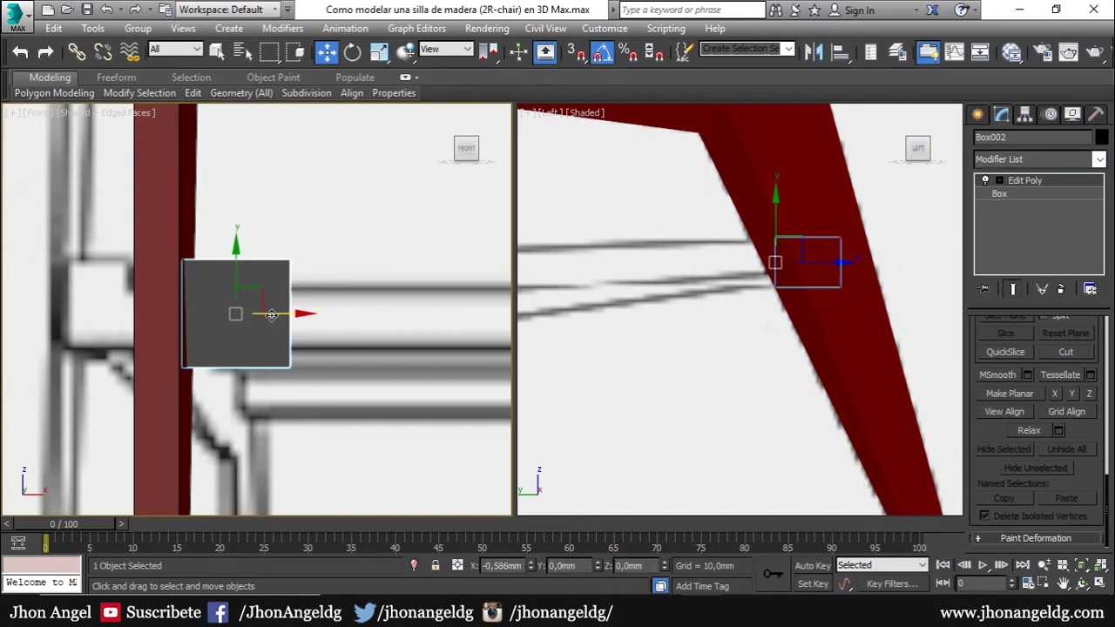
- In the Top view, move the box's top-left vertex onto the leg's edge
key(t)
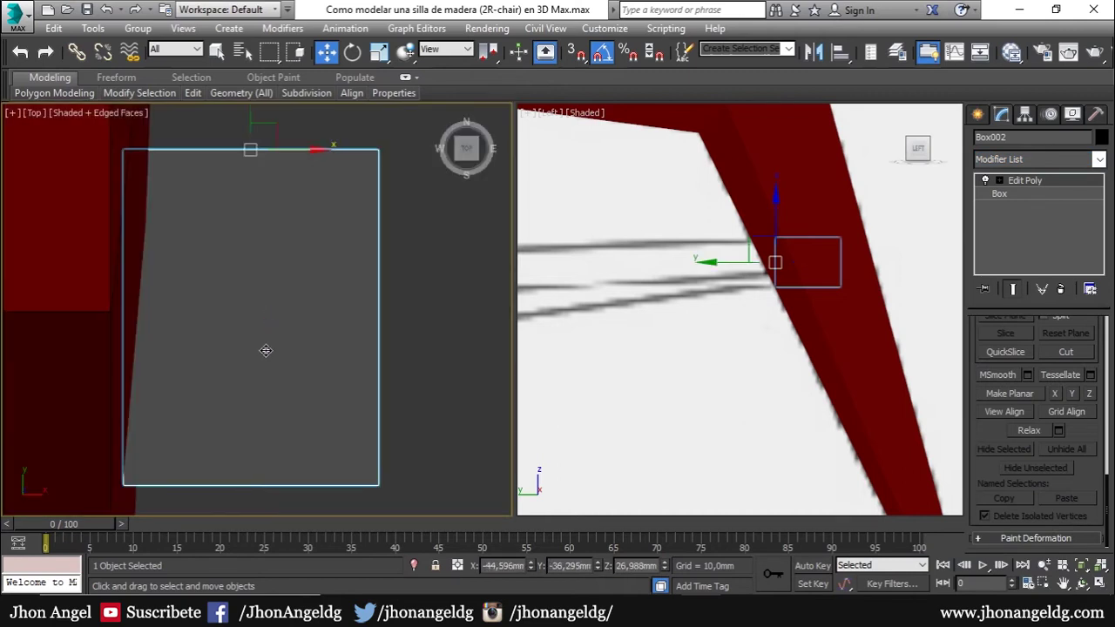
click(1025, 180)
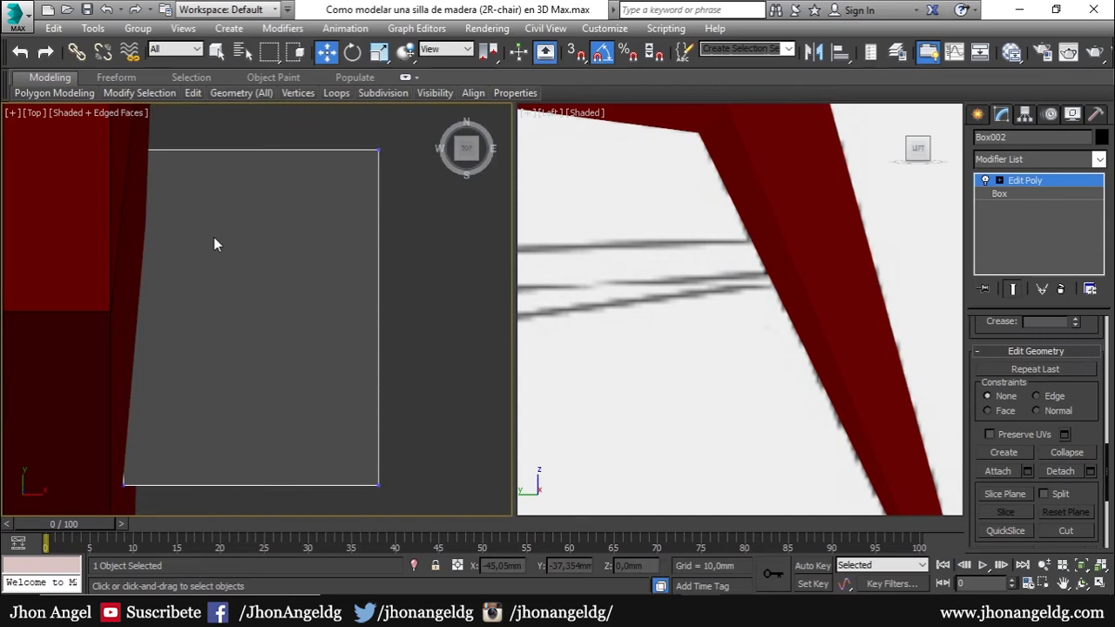
scroll(214, 237, down, 2)
middle_drag(214, 237, 283, 293)
drag(284, 294, 189, 204)
scroll(265, 274, up, 2)
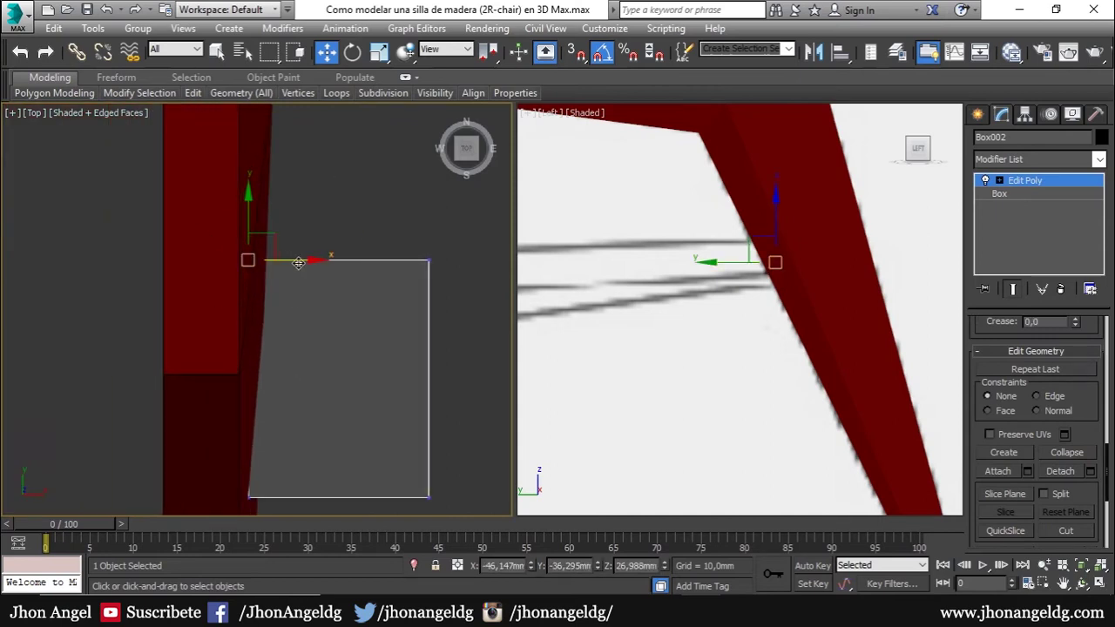
drag(317, 265, 314, 266)
- Move the bottom-left vertex onto the leg's edge and check the whole box in the Top view
drag(205, 526, 209, 520)
middle_drag(272, 450, 275, 426)
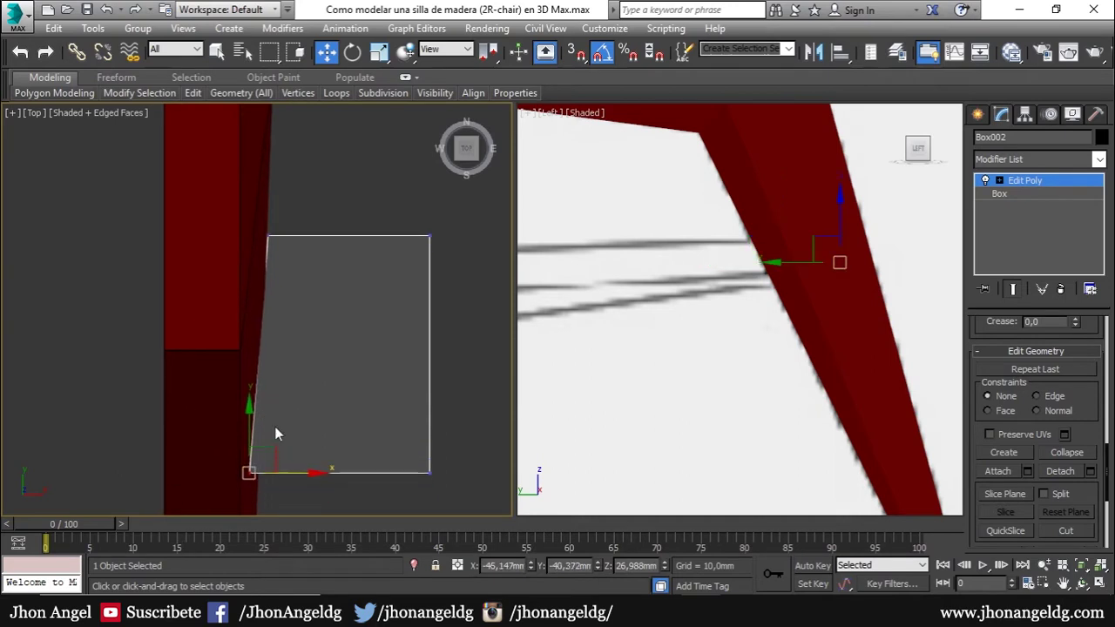
drag(291, 472, 290, 472)
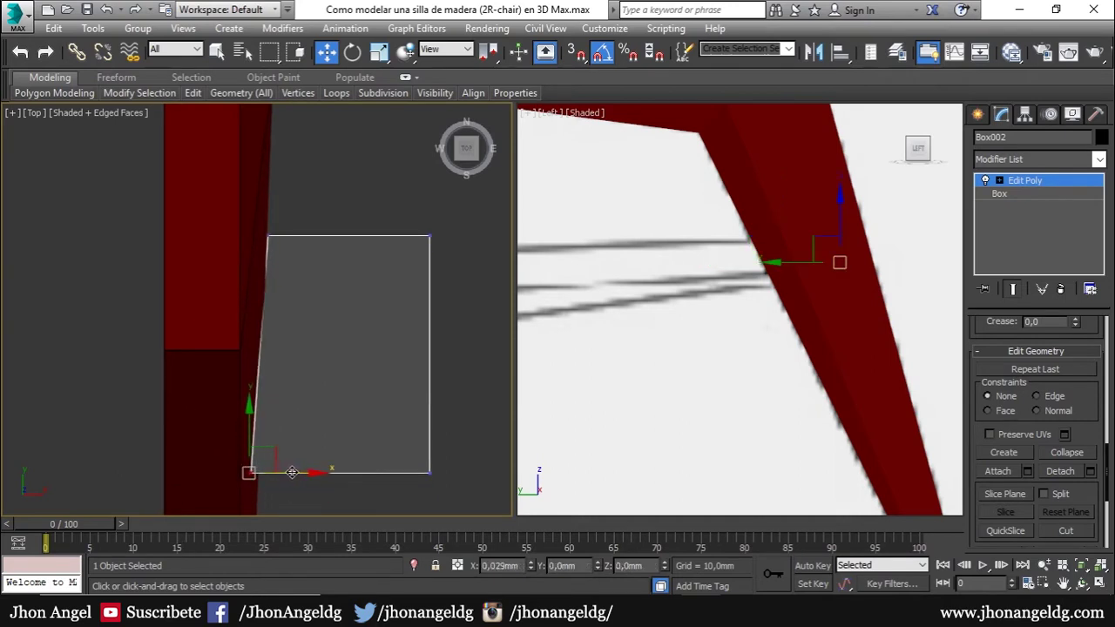
middle_drag(301, 409, 344, 348)
key(z)
key(F3)
mouse_move(313, 310)
middle_down()
mouse_move(323, 433)
mouse_move(342, 408)
middle_up()
key(F3)
click(291, 180)
scroll(325, 180, up, 2)
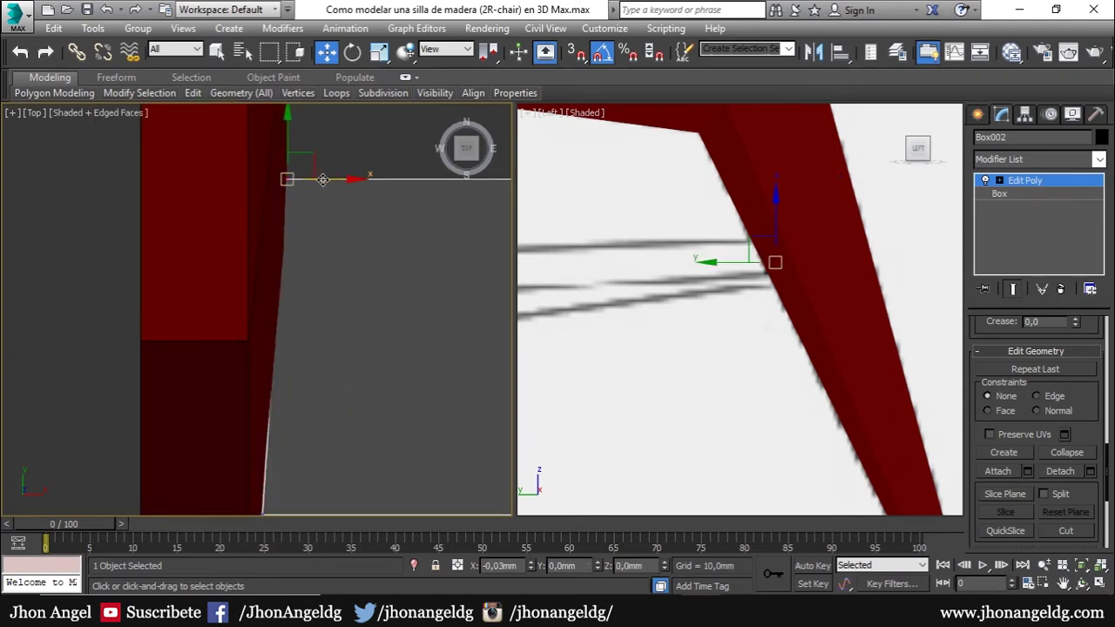
scroll(356, 277, down, 2)
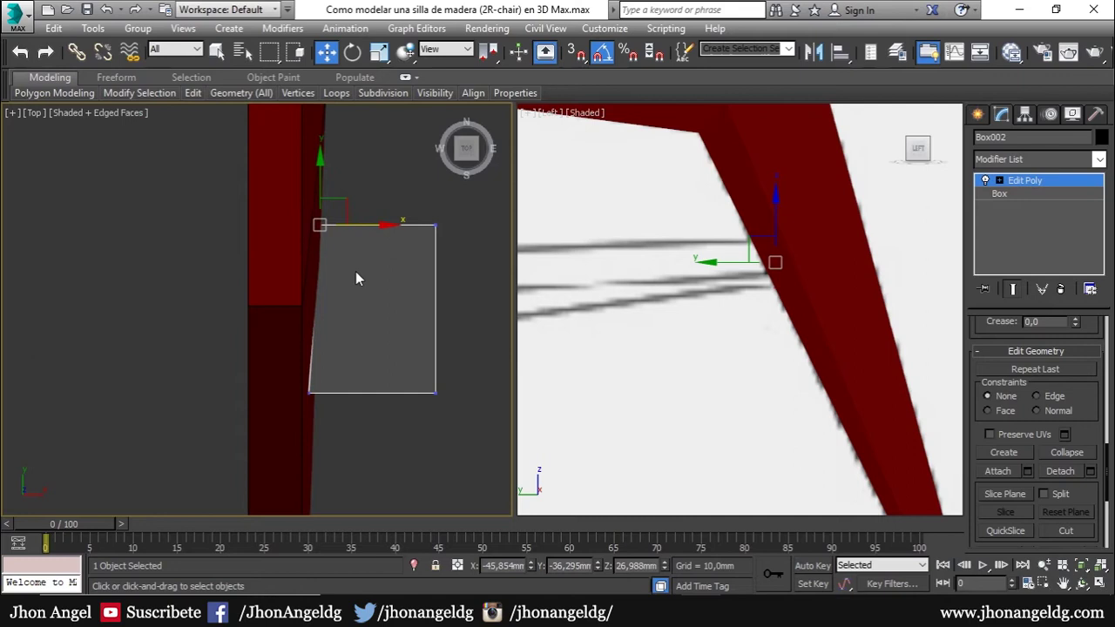
- In the Front view, align the box's left corner vertices with the slanted leg line
key(f)
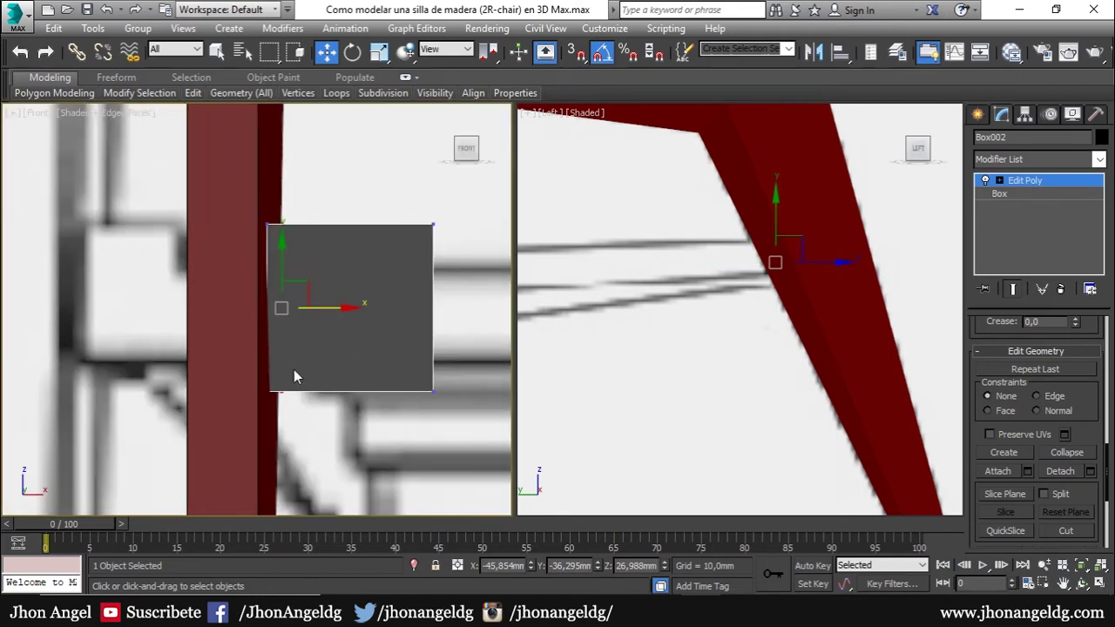
key(F3)
click(284, 392)
scroll(288, 421, up, 2)
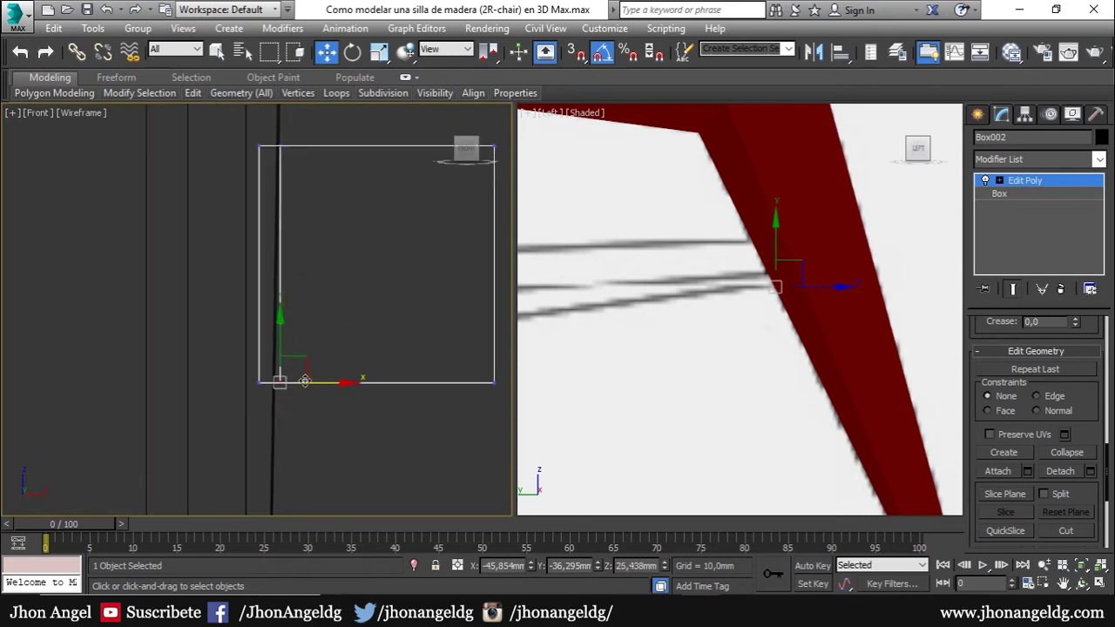
drag(323, 366, 263, 416)
drag(314, 383, 313, 384)
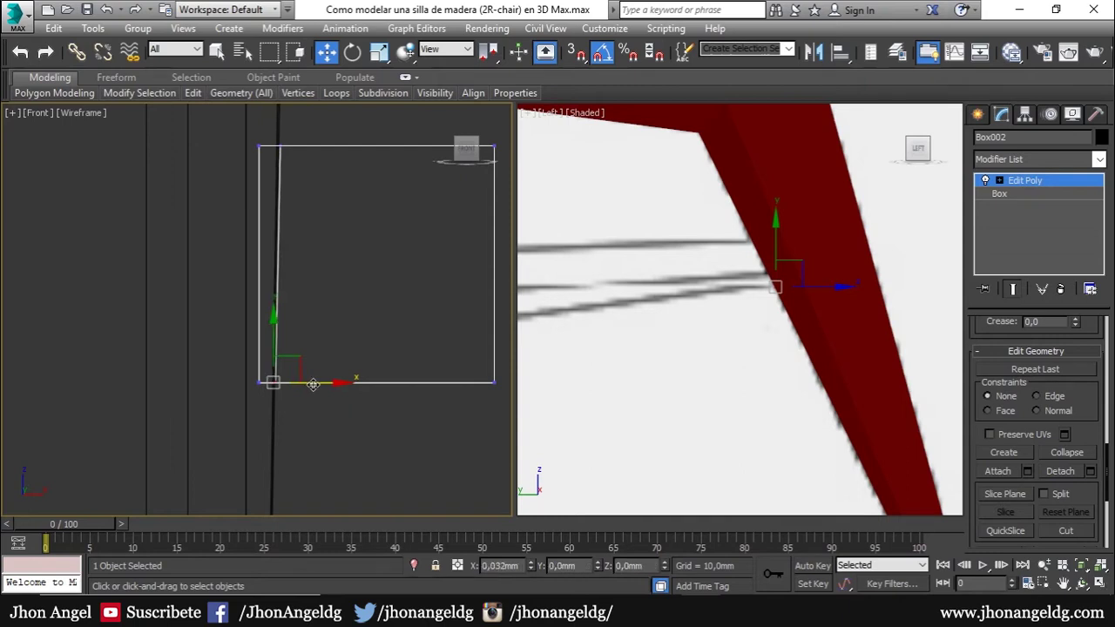
mouse_move(296, 167)
mouse_down()
mouse_move(277, 130)
mouse_move(307, 144)
mouse_up()
key(F3)
key(F3)
mouse_move(256, 356)
mouse_down()
mouse_move(232, 399)
mouse_move(284, 383)
mouse_up()
key(F3)
right_click(761, 293)
key(F3)
- Try stretching the box's left vertices back along the rail, then undo it
drag(806, 222, 699, 291)
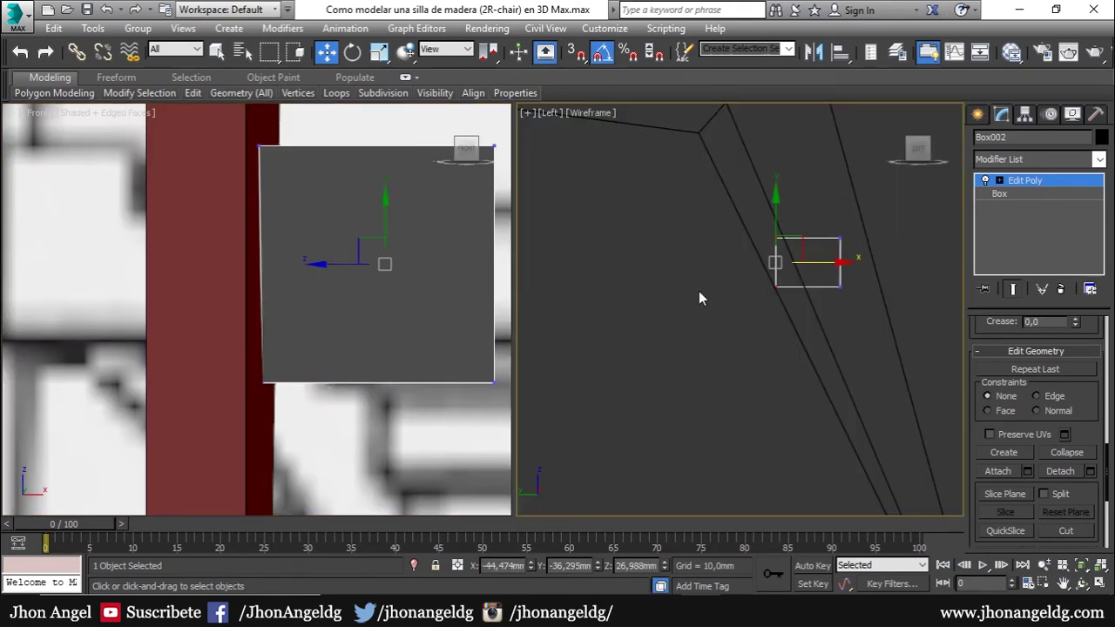
key(F3)
scroll(742, 343, up, 5)
scroll(710, 349, down, 2)
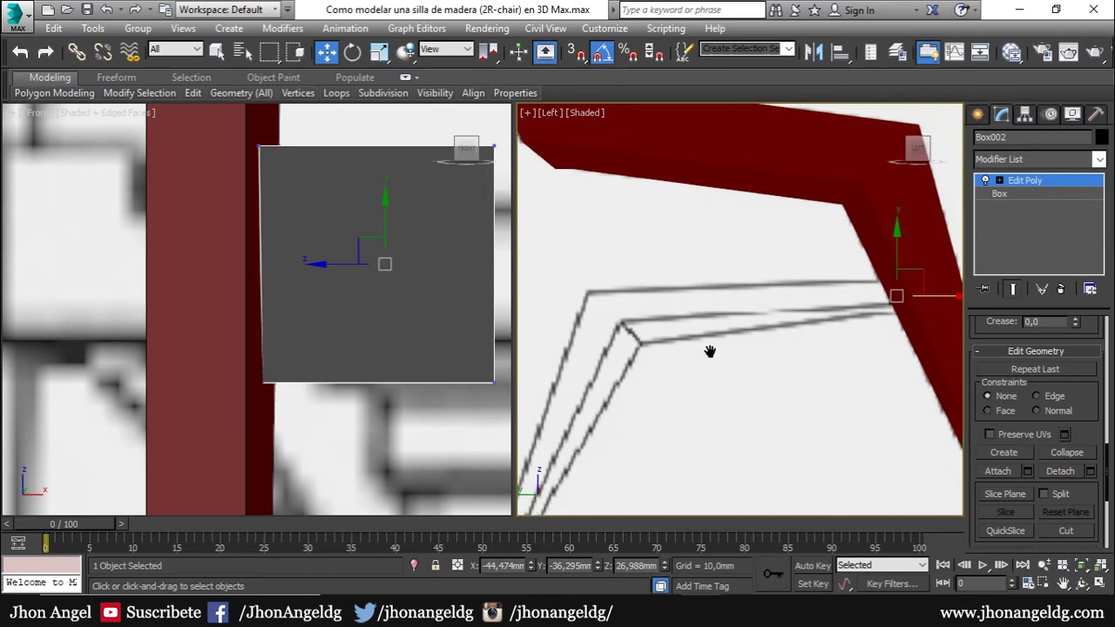
scroll(758, 343, down, 1)
drag(892, 309, 595, 322)
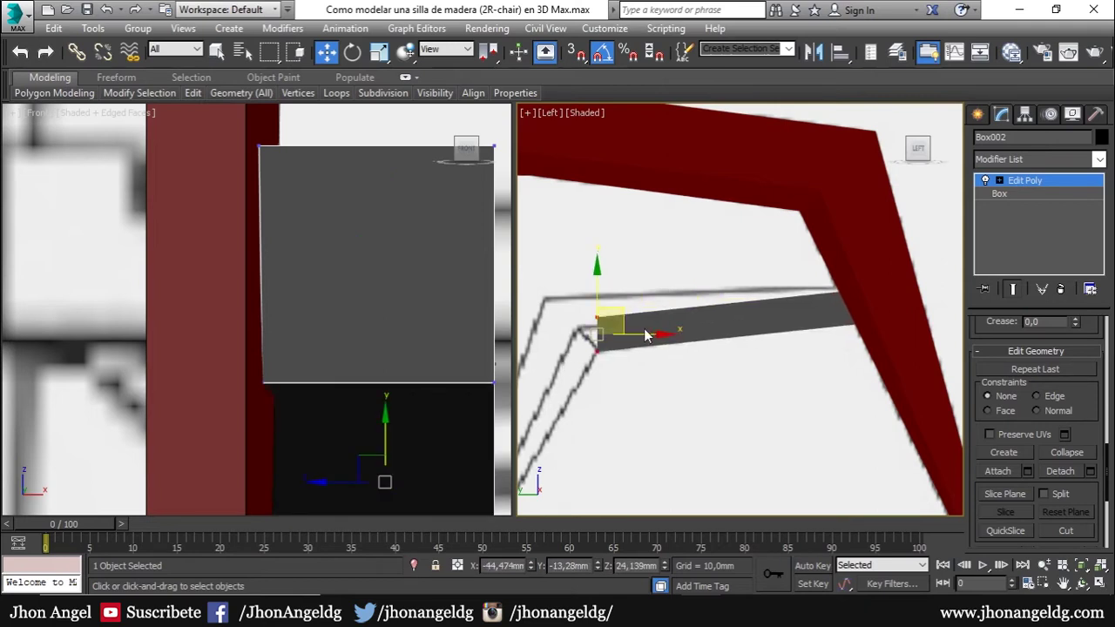
key(ctrl+z)
- Connect the rail's parallel edges with a new edge across the grey rail
key(2)
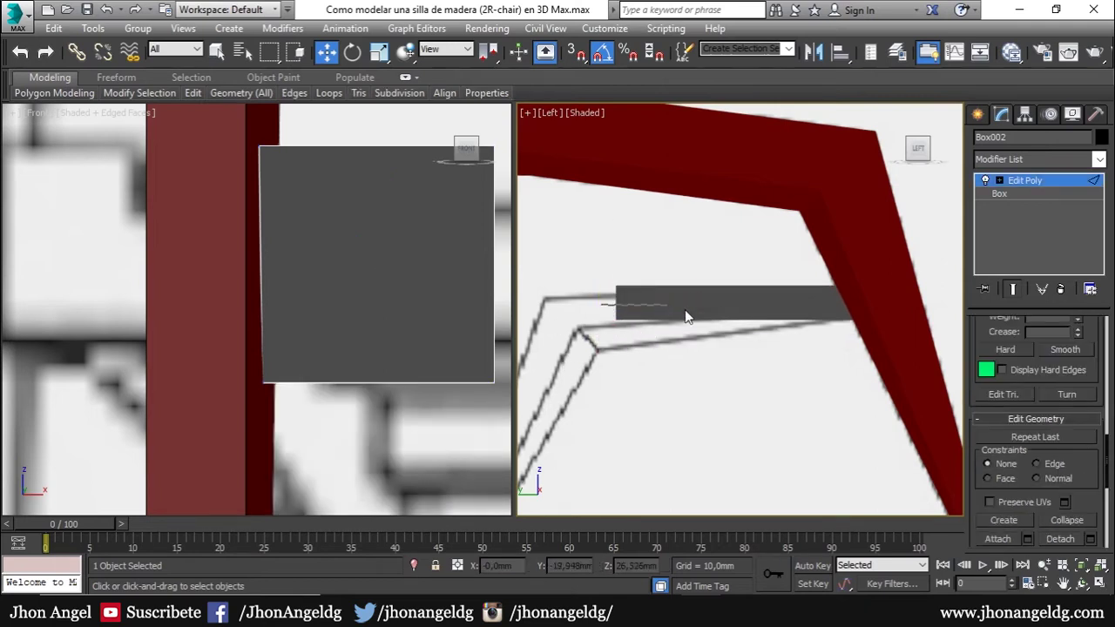
drag(962, 304, 962, 298)
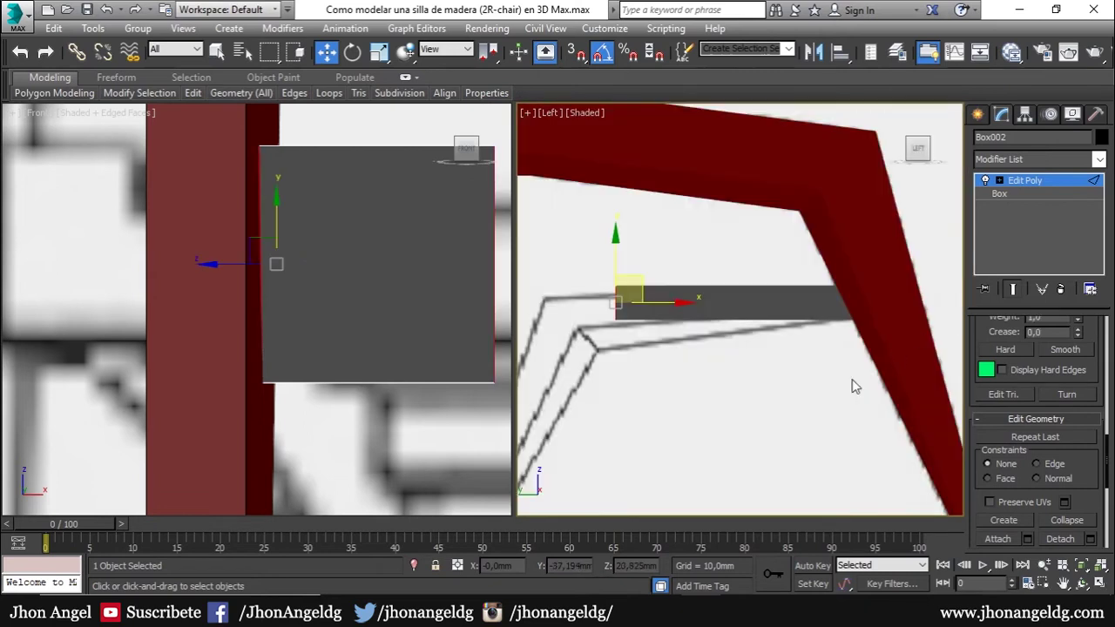
right_click(839, 345)
click(698, 404)
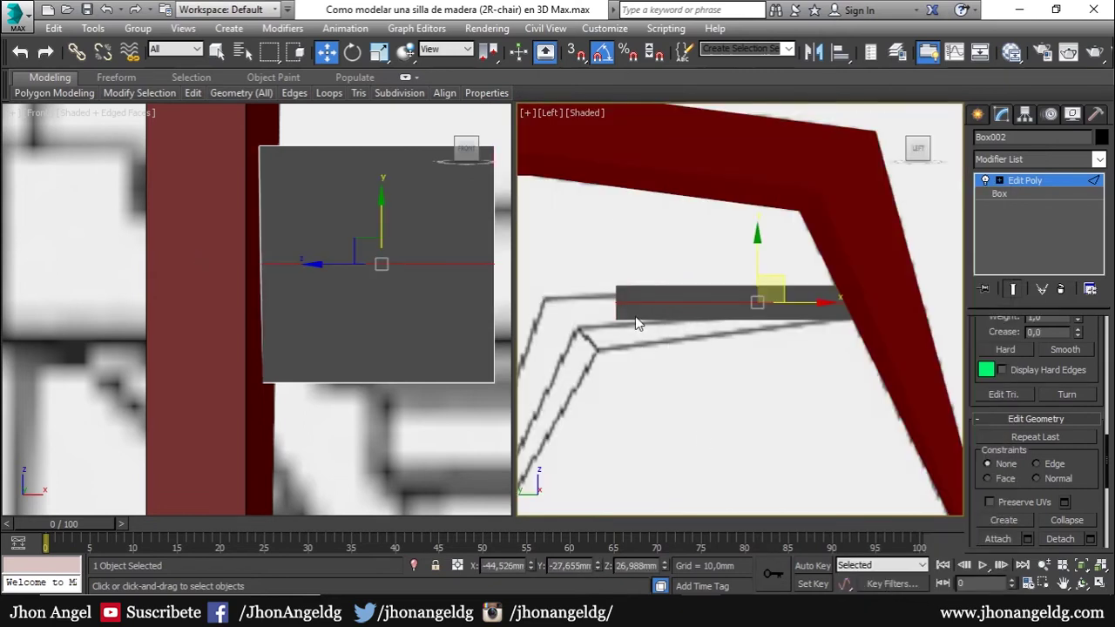
- Pull the rail's top end vertex down so the rail's tip slants toward the red leg
key(1)
mouse_move(605, 333)
mouse_down()
mouse_move(642, 298)
mouse_move(597, 304)
mouse_up()
click(614, 300)
scroll(706, 292, up, 4)
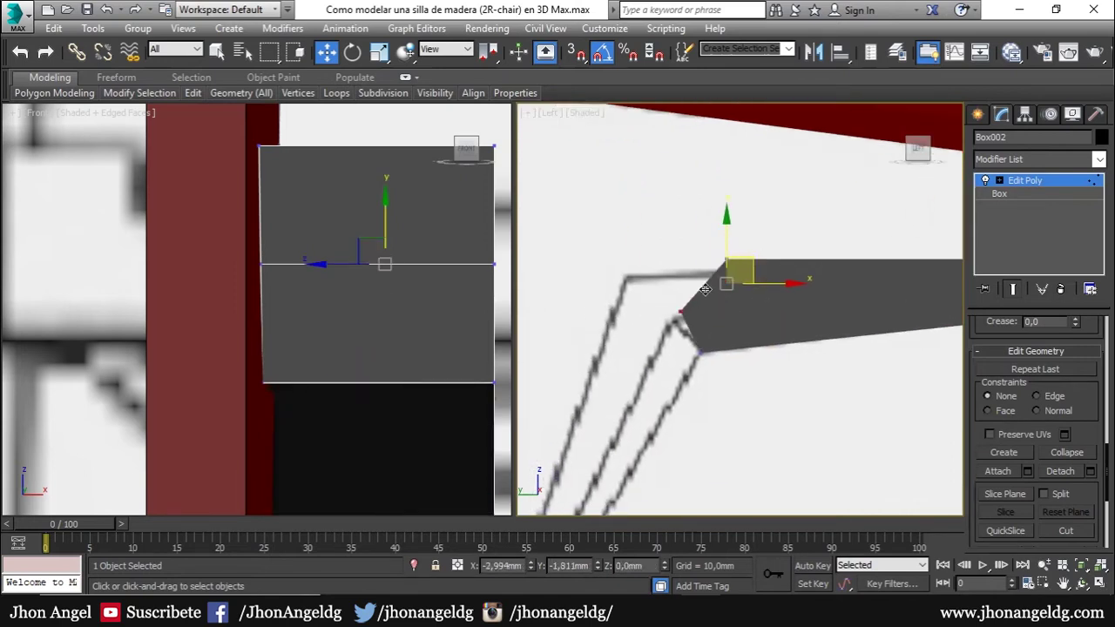
click(745, 260)
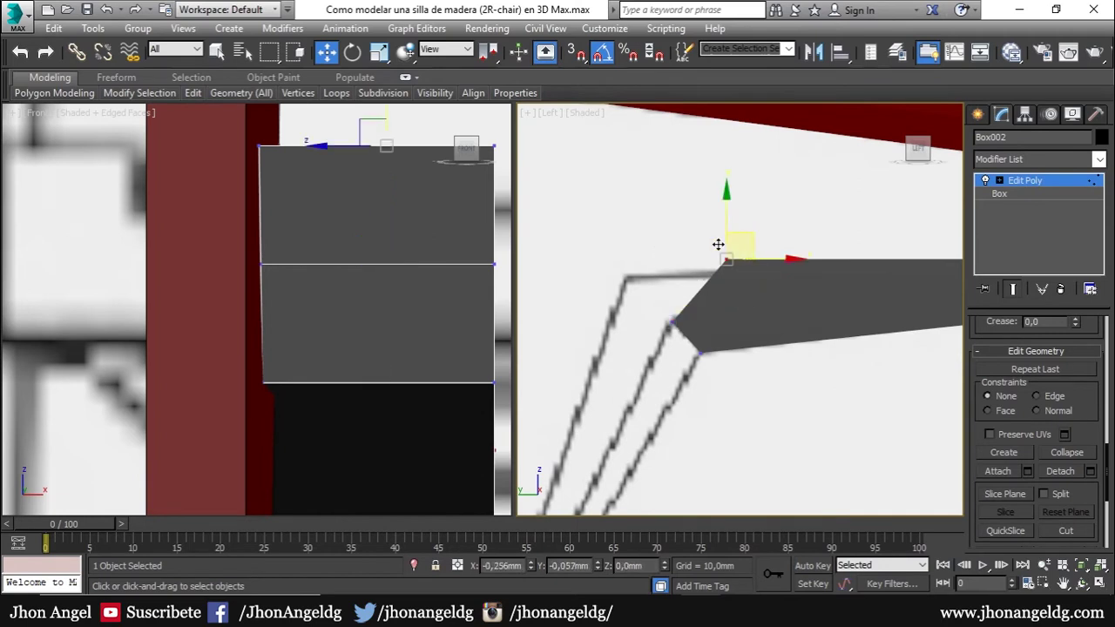
drag(718, 245, 648, 254)
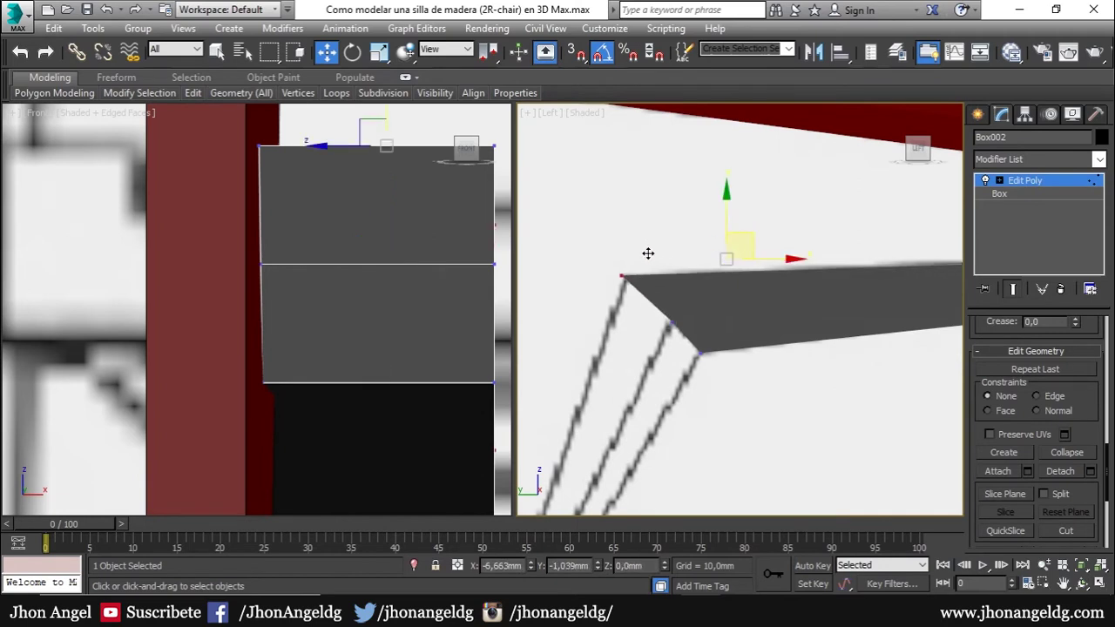
mouse_move(673, 340)
mouse_down()
mouse_move(693, 341)
mouse_move(712, 321)
mouse_up()
scroll(730, 369, down, 3)
middle_drag(729, 367, 723, 321)
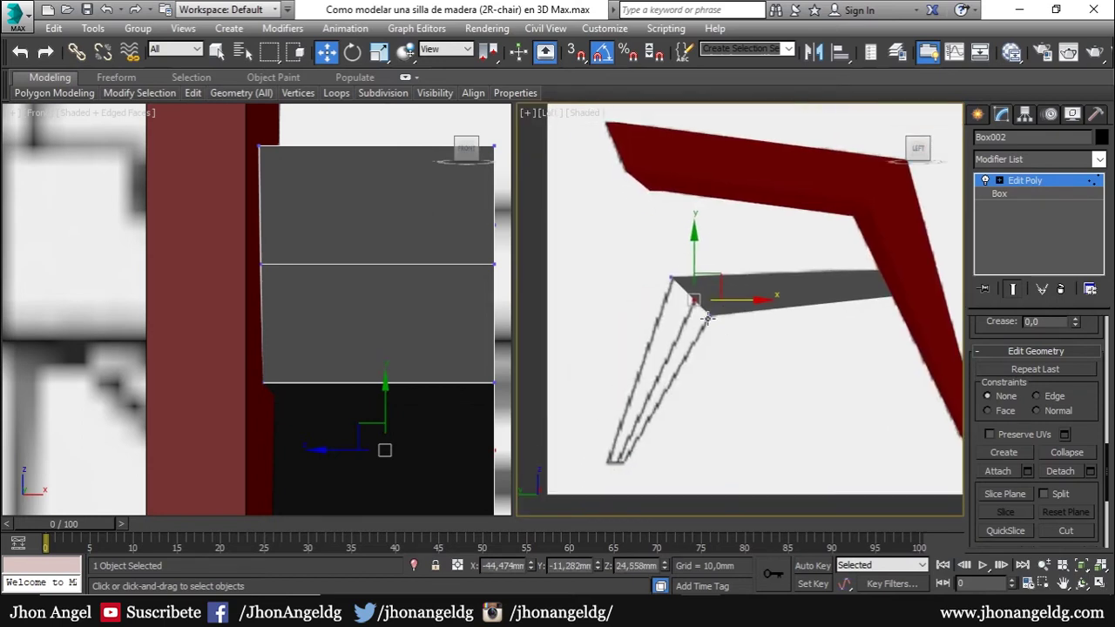
key(4)
mouse_move(702, 319)
alt+middle_down()
mouse_move(707, 300)
mouse_move(695, 293)
alt+middle_up()
- Extrude the rail's slanted end face and pull it down-left into a new leg section
click(693, 292)
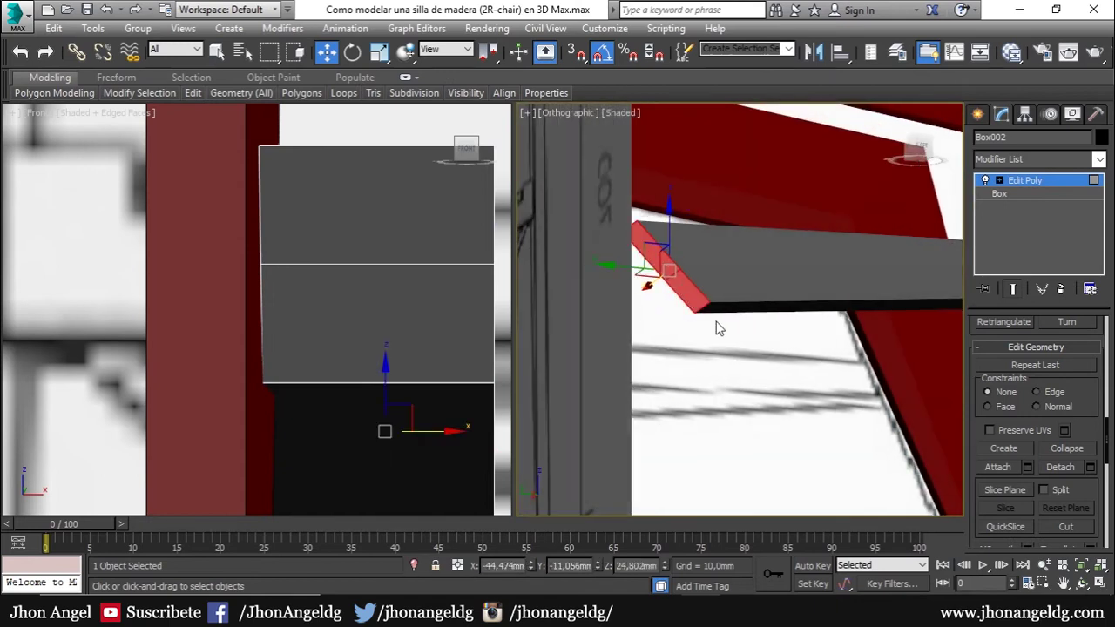
key(l)
scroll(717, 324, up, 3)
scroll(717, 324, down, 2)
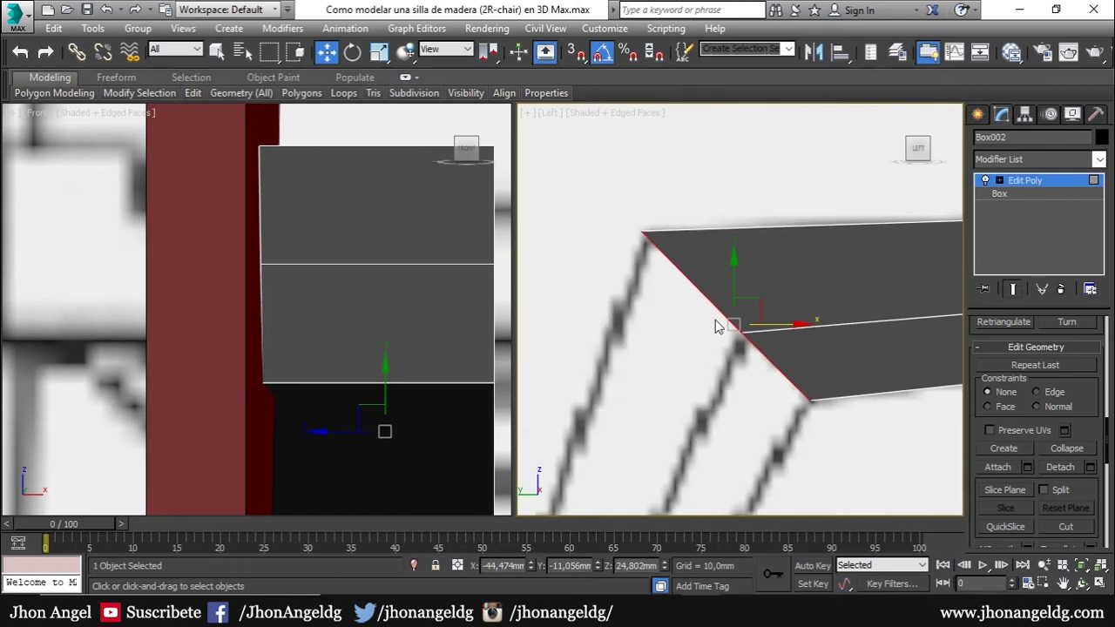
scroll(1091, 398, up, 4)
scroll(1083, 454, up, 1)
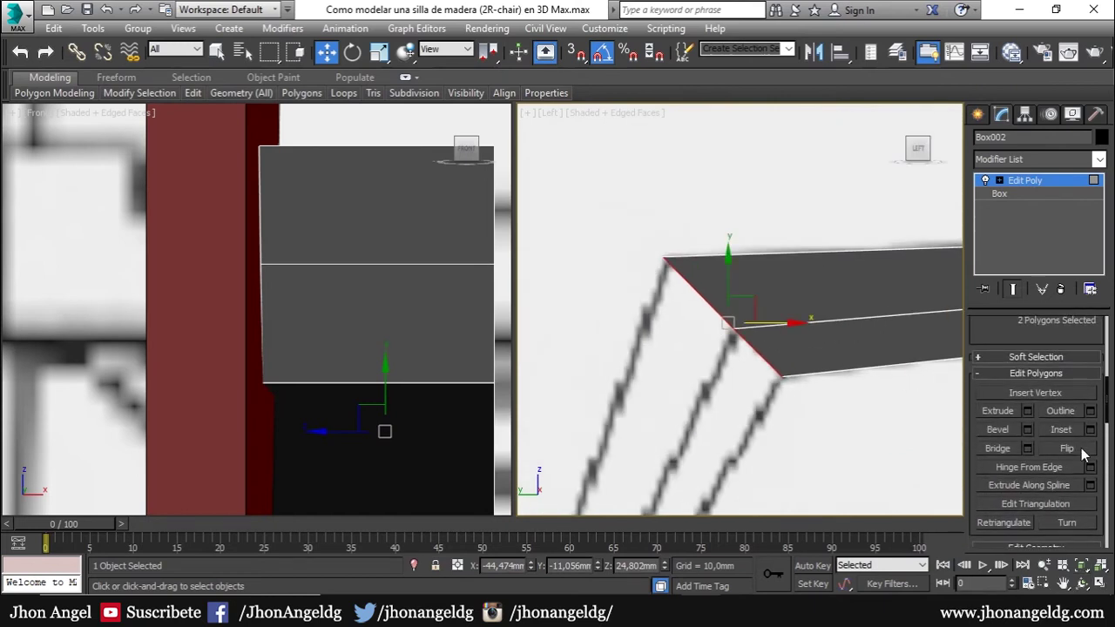
click(749, 365)
scroll(741, 373, down, 2)
middle_drag(730, 427, 765, 225)
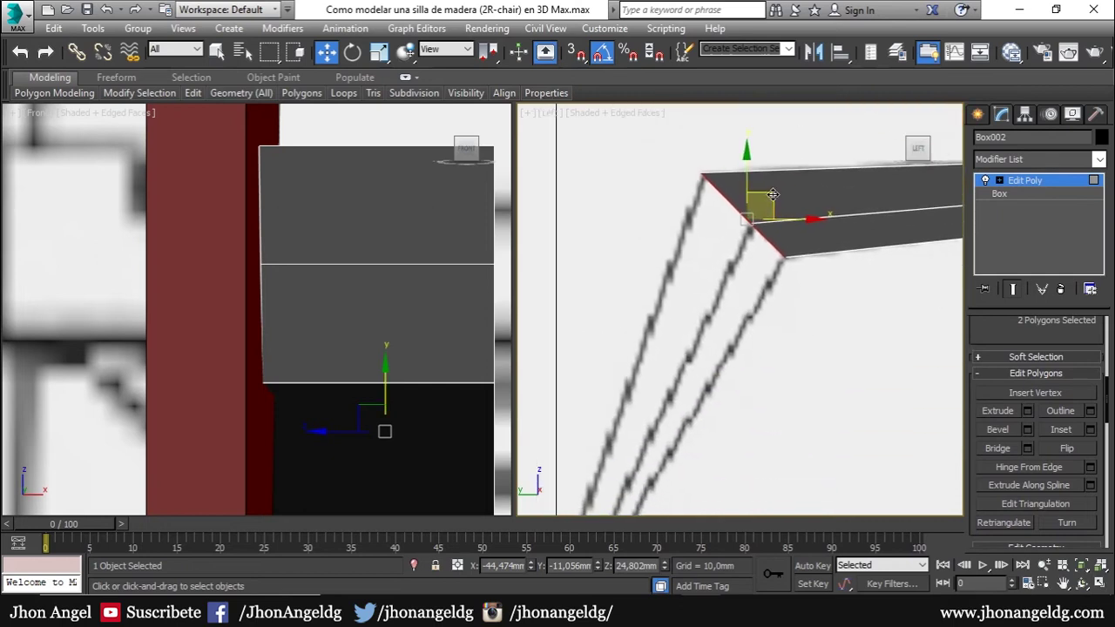
drag(764, 226, 677, 413)
middle_drag(677, 413, 764, 226)
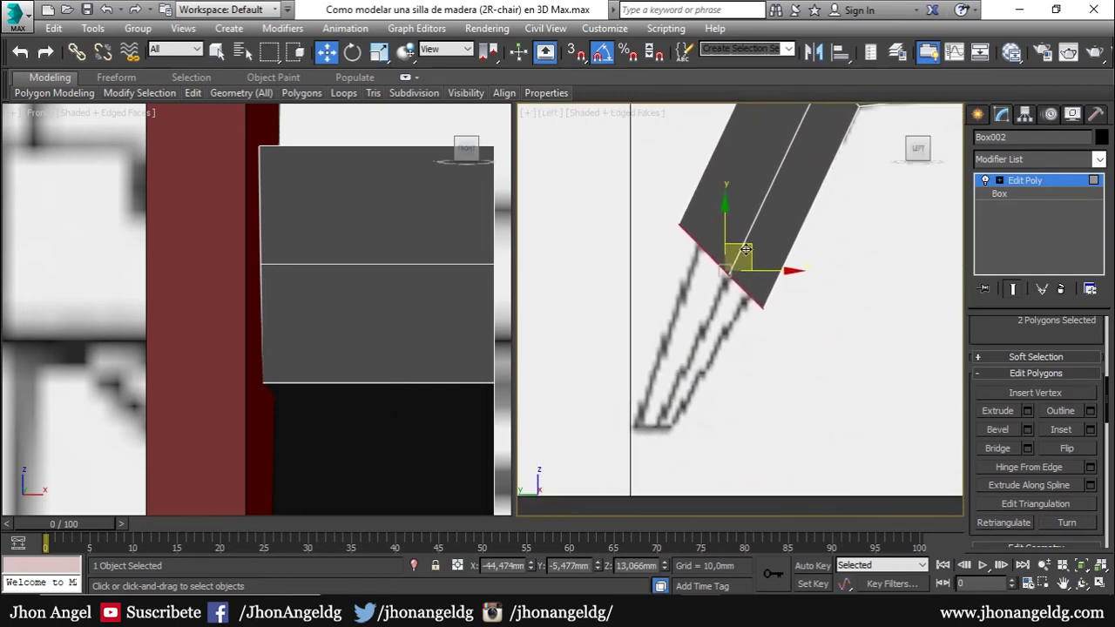
drag(741, 253, 654, 376)
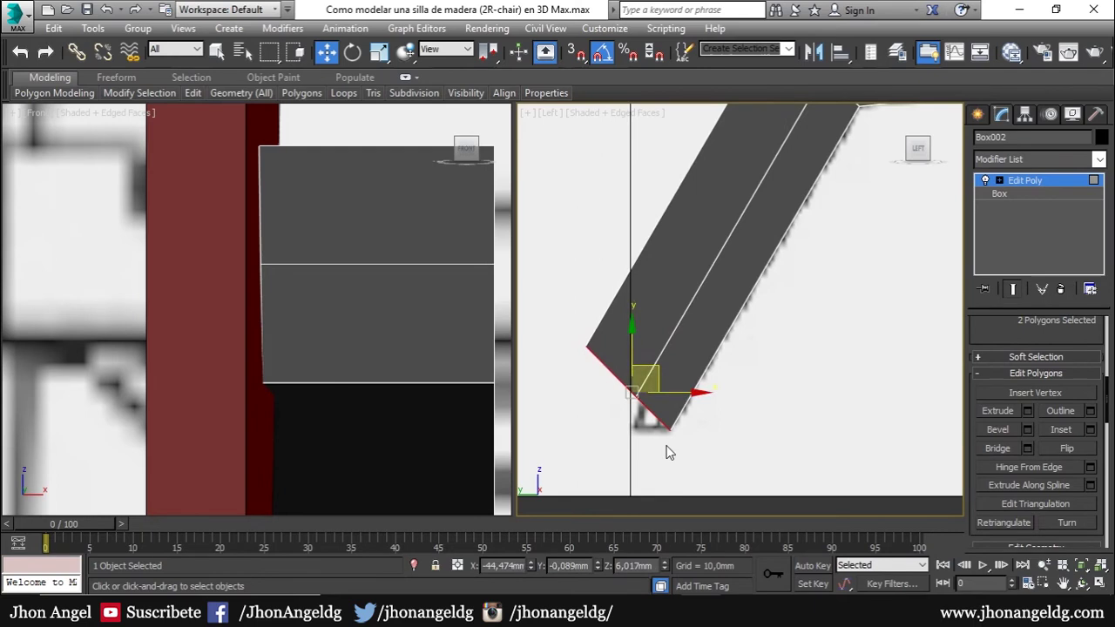
- Flatten the leg's end face horizontally with Make Planar Y
middle_drag(669, 452, 740, 401)
scroll(1072, 372, down, 3)
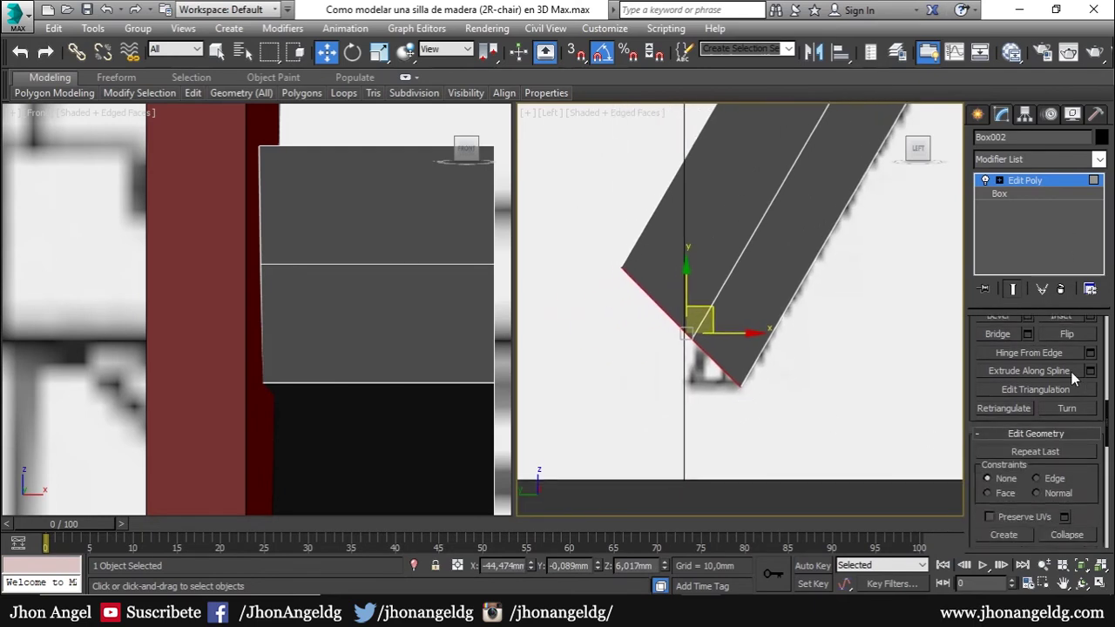
drag(1082, 486, 1087, 326)
click(1071, 487)
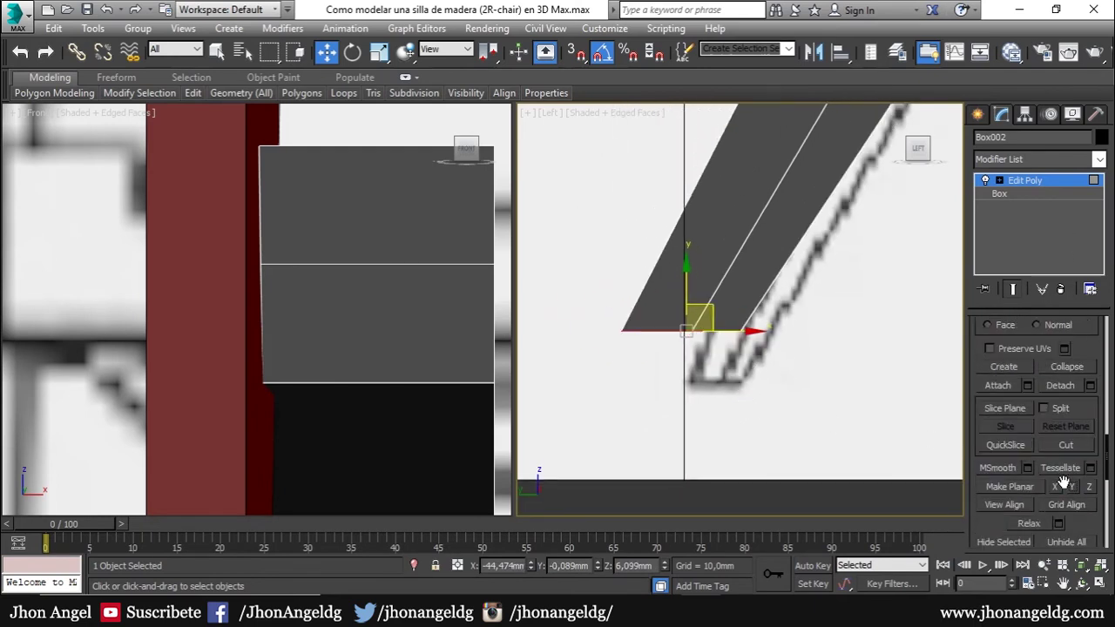
- Move the leg's bottom vertices down to shape the foot and level its bottom edge
key(1)
click(745, 329)
scroll(746, 327, up, 2)
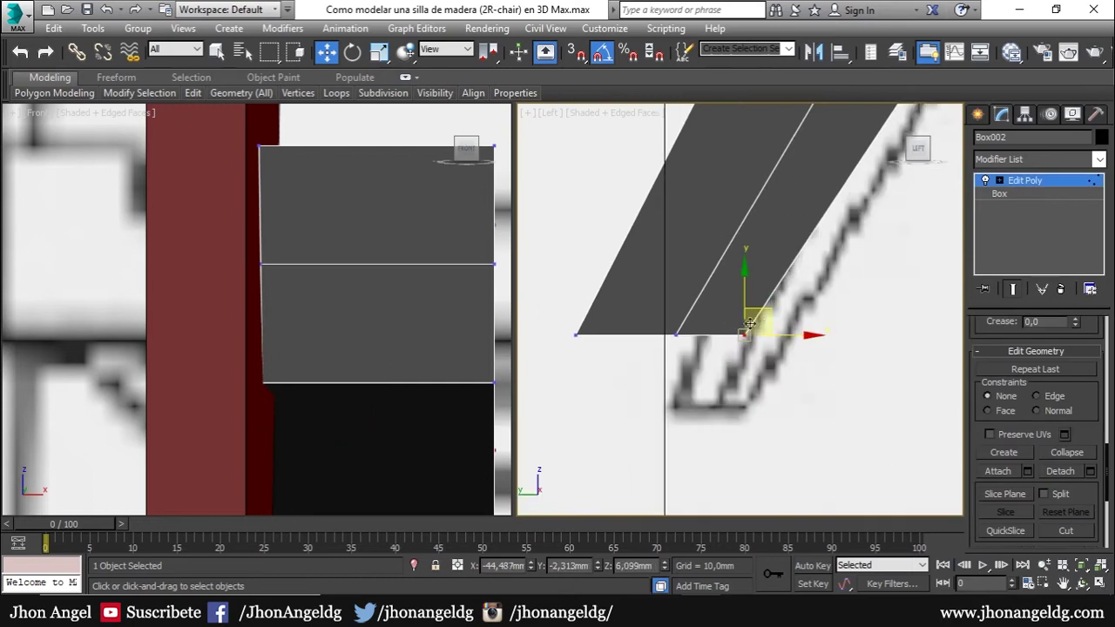
drag(769, 329, 770, 405)
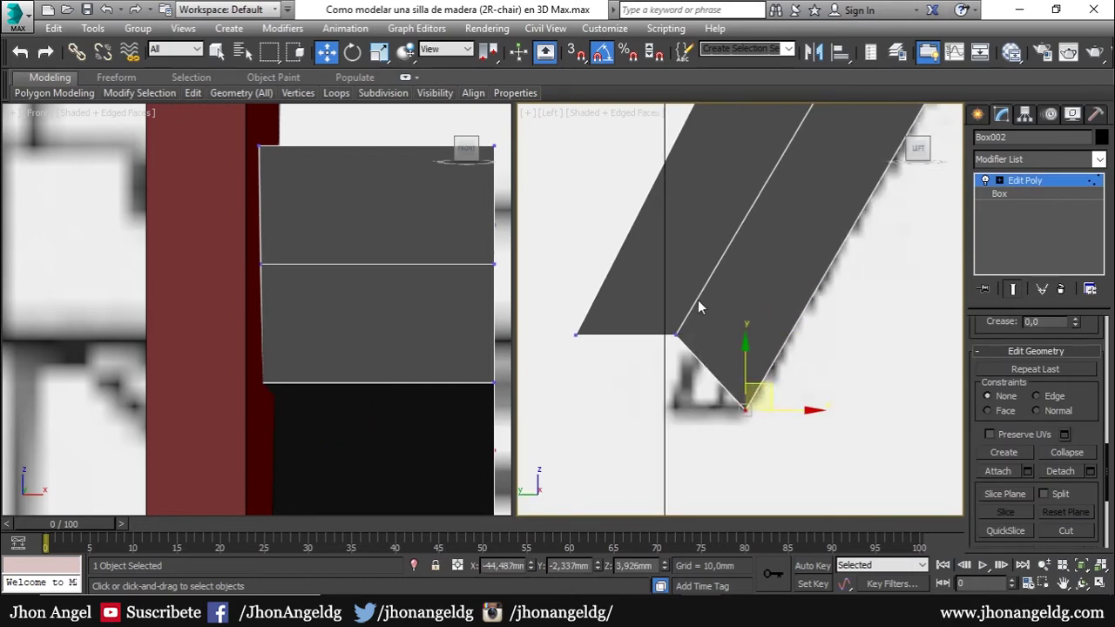
drag(711, 318, 703, 375)
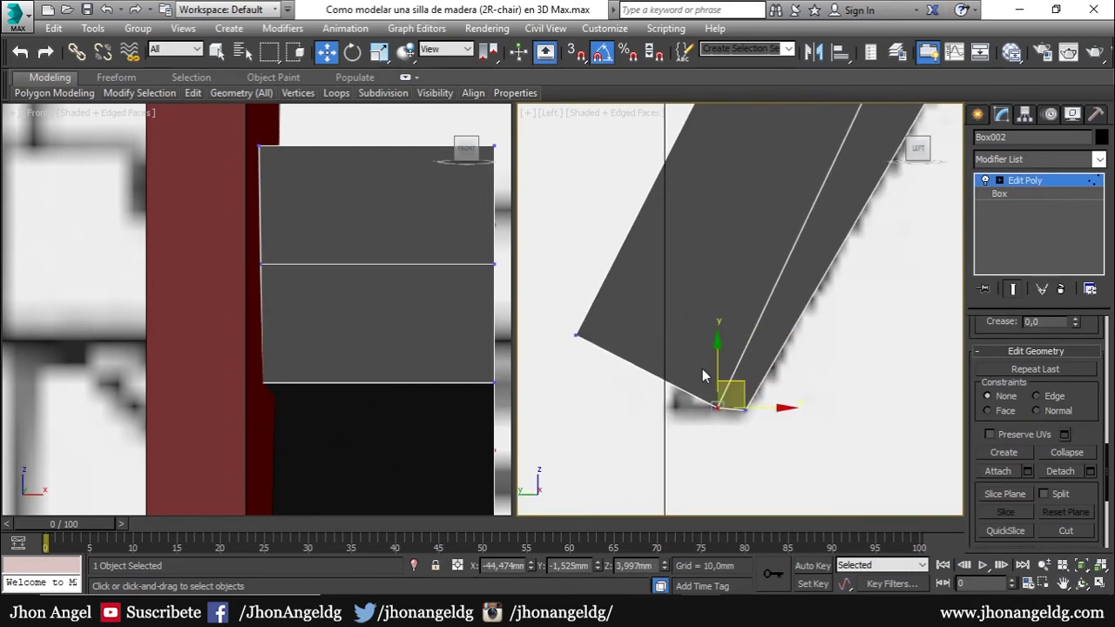
drag(604, 311, 697, 383)
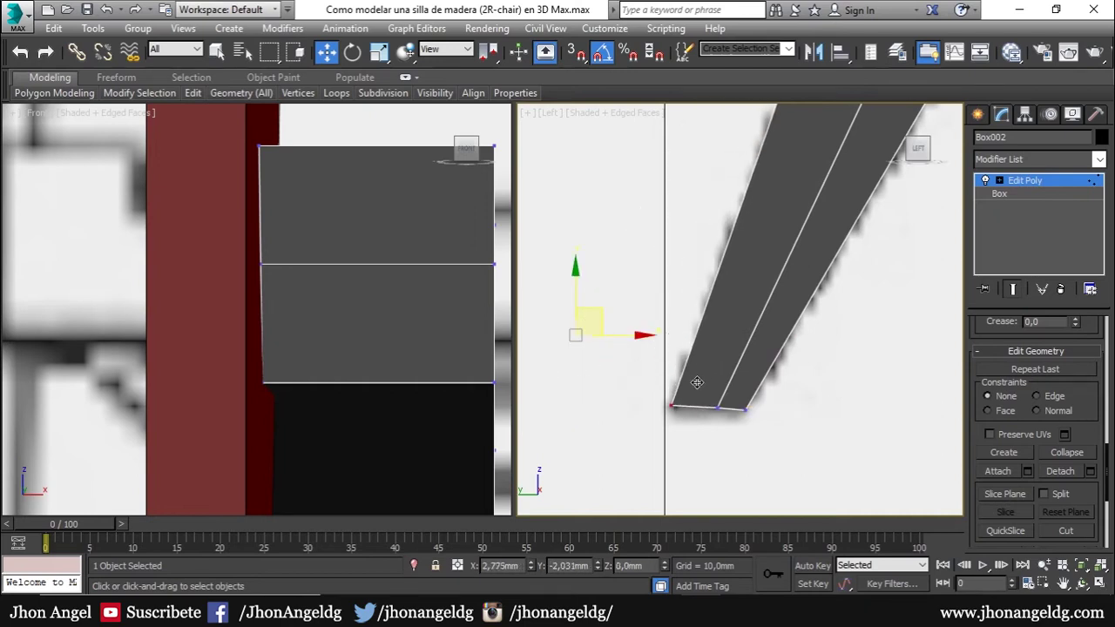
ctrl+drag(729, 418, 840, 394)
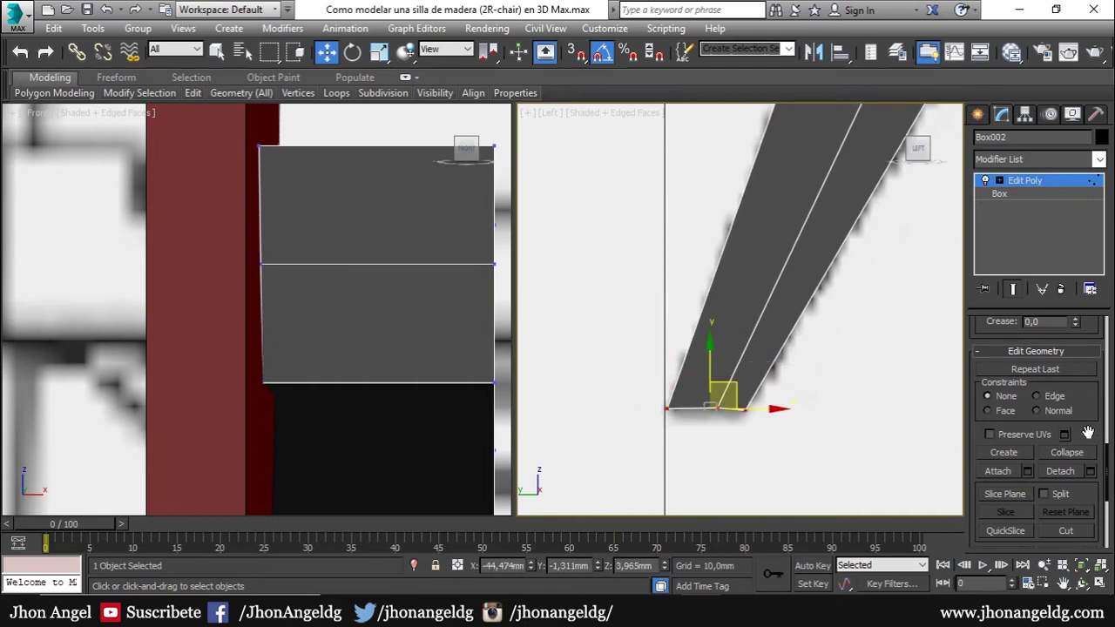
scroll(1091, 423, down, 3)
click(1073, 480)
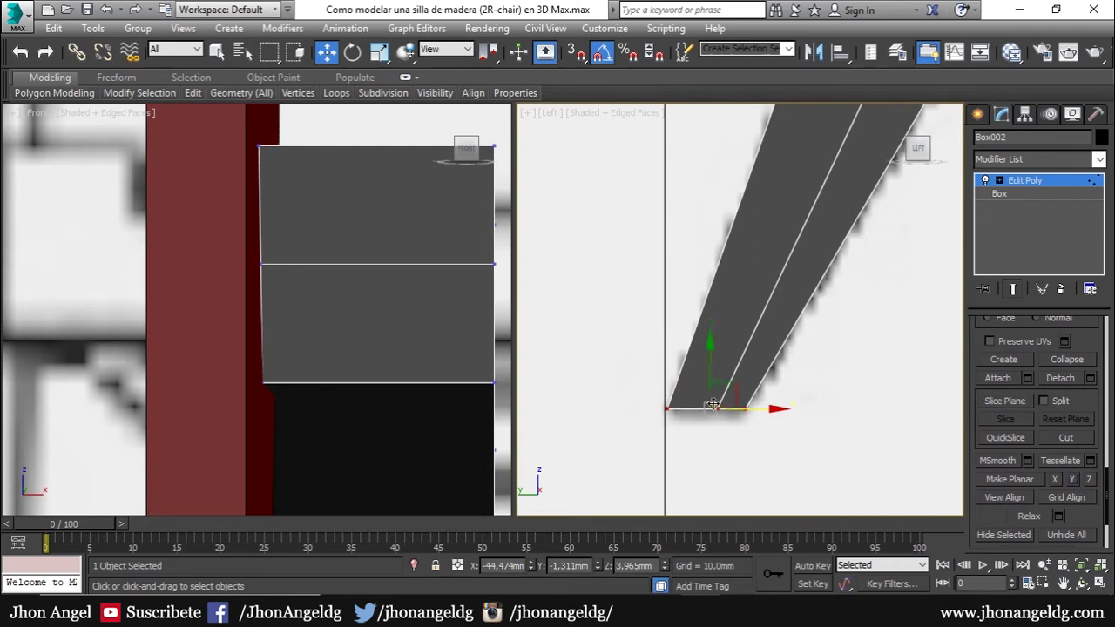
scroll(713, 404, down, 5)
scroll(704, 375, down, 3)
- Turn on snapping and check the foot lines up with the red leg's bottom
key(s)
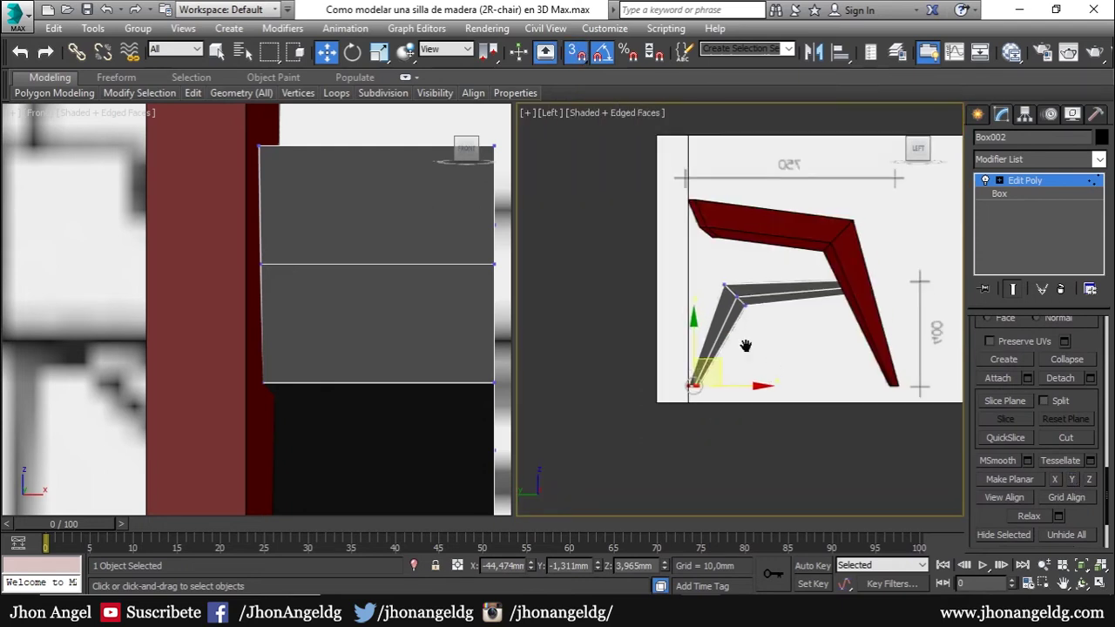
middle_drag(652, 454, 517, 427)
drag(568, 359, 779, 365)
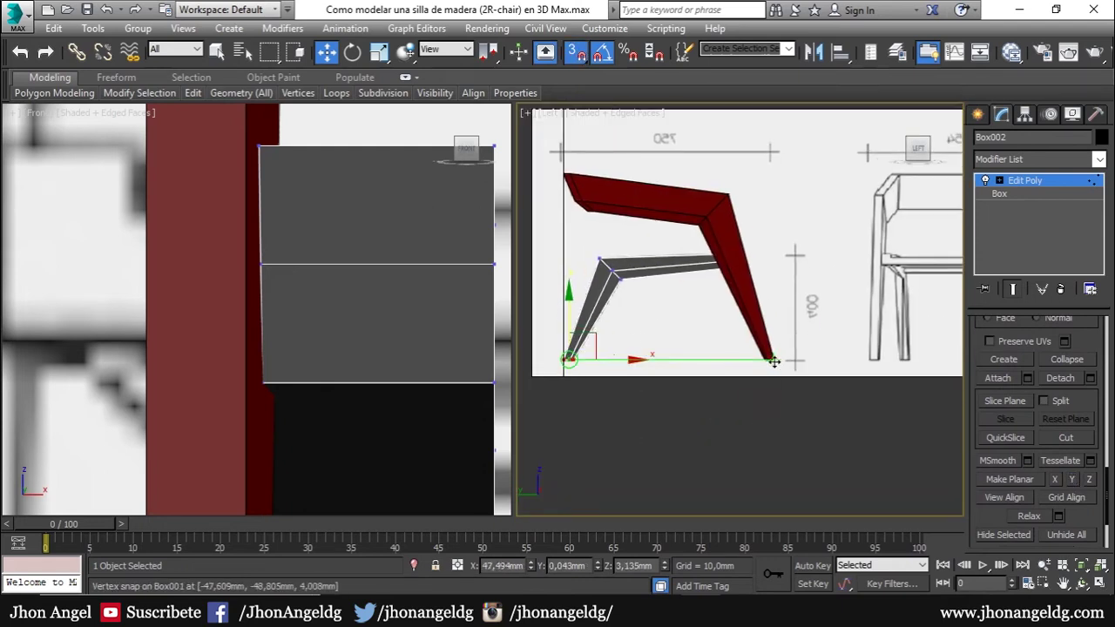
scroll(651, 406, up, 3)
scroll(672, 392, up, 2)
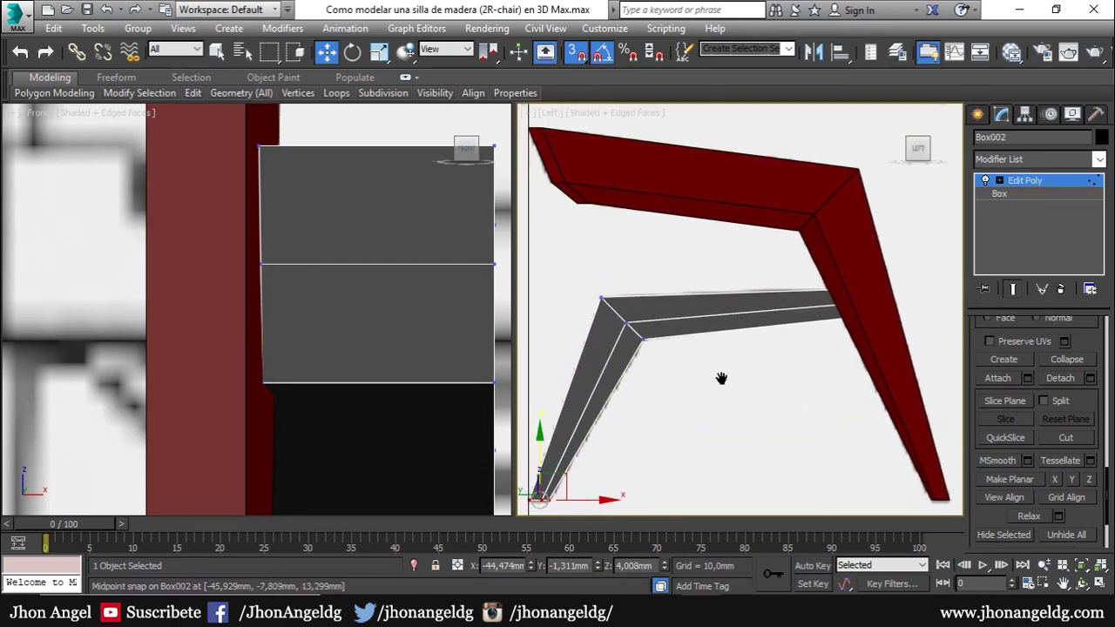
- Orbit the Perspective view around the chair to inspect the new angled leg
key(p)
scroll(722, 378, down, 3)
alt+middle_drag(721, 379, 655, 399)
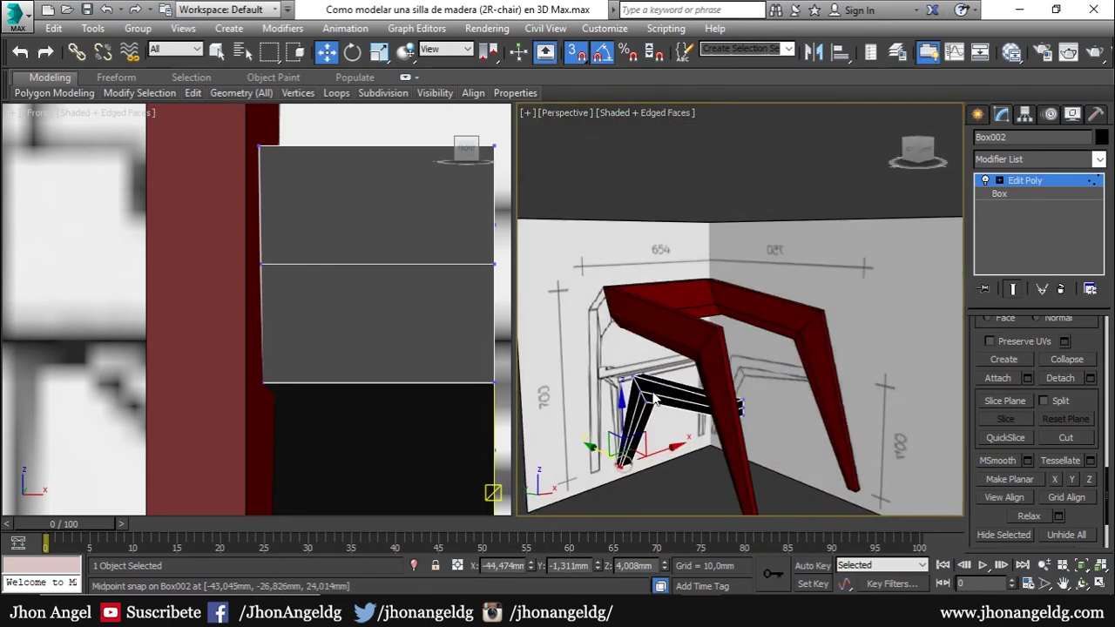
scroll(655, 396, up, 2)
scroll(659, 384, up, 1)
scroll(661, 375, up, 2)
scroll(663, 371, up, 1)
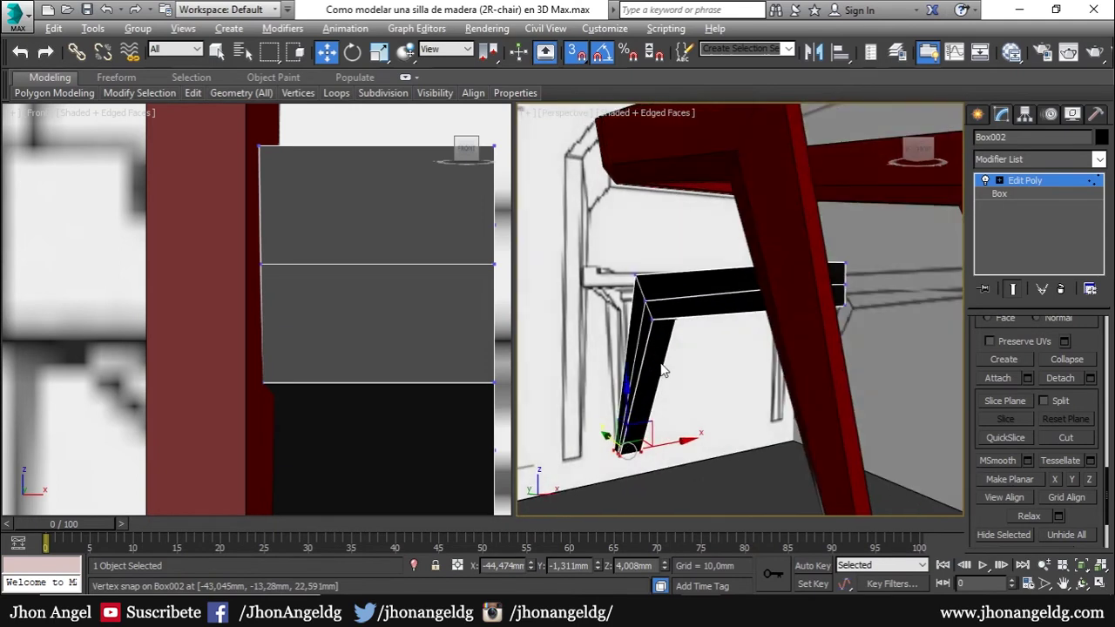
alt+middle_drag(662, 370, 638, 334)
drag(639, 323, 649, 381)
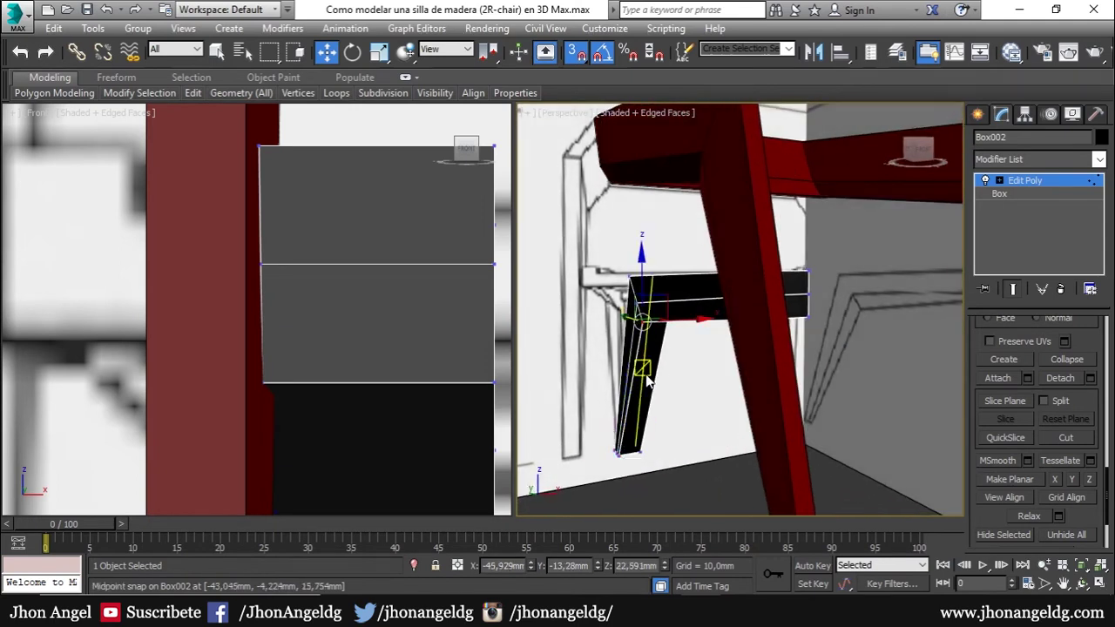
key(alt+Tab)
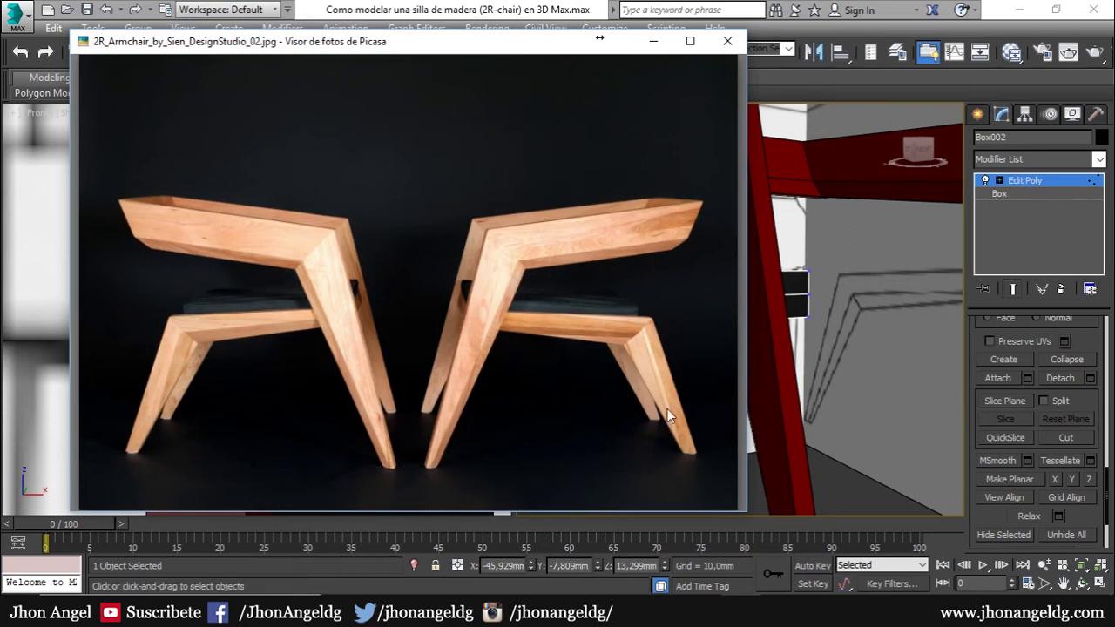
key(Right)
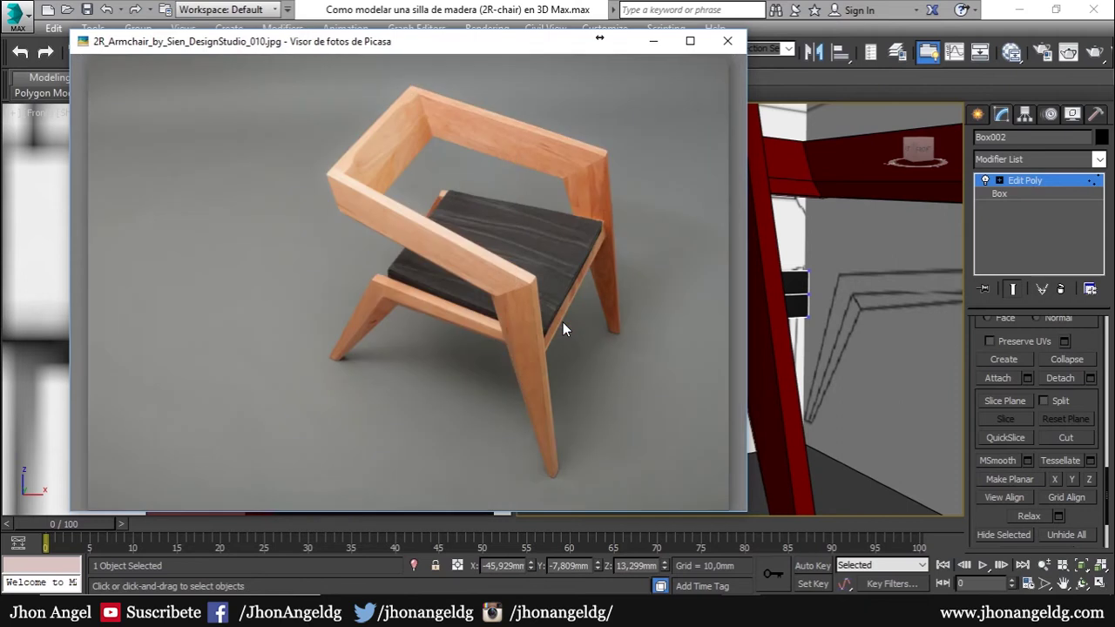
key(Right)
key(Right)
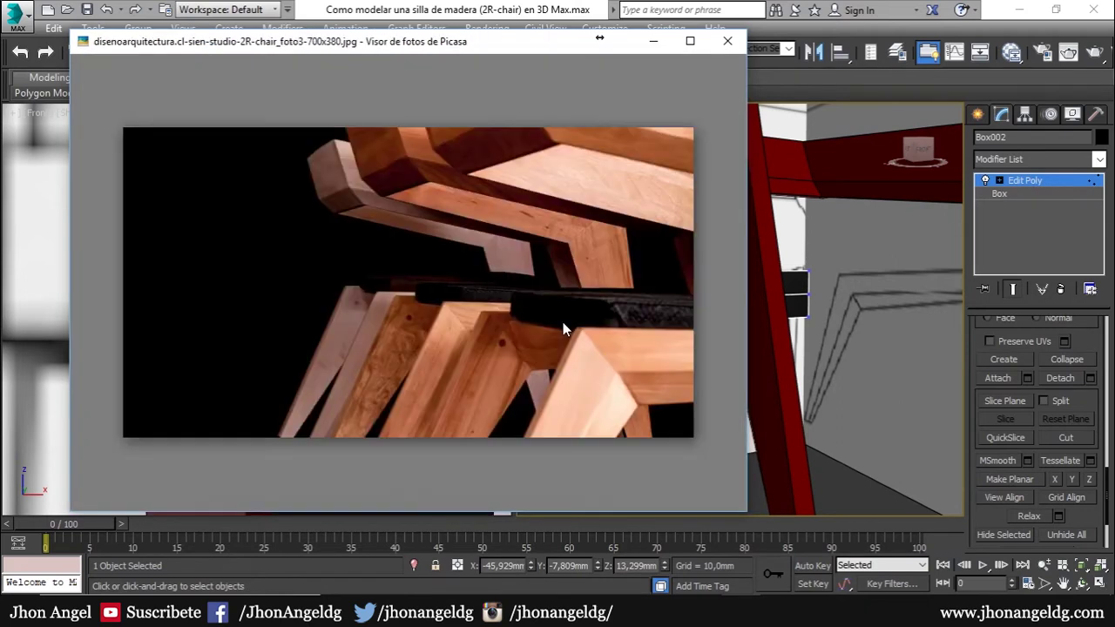
key(Right)
key(Escape)
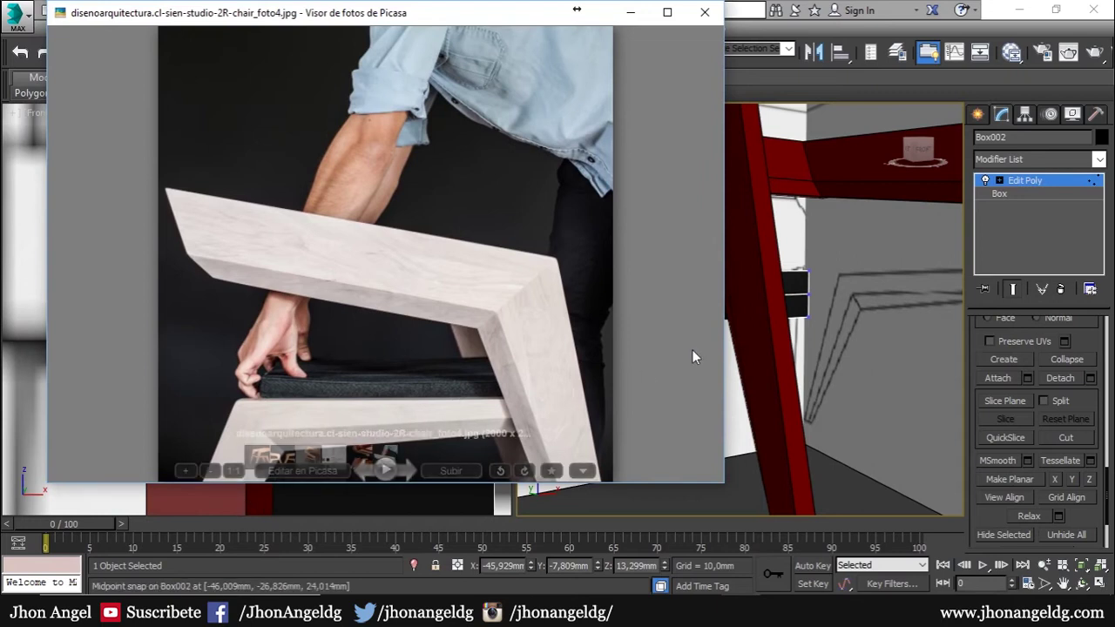
key(Escape)
mouse_move(720, 339)
alt+middle_down()
mouse_move(754, 365)
mouse_move(651, 380)
alt+middle_up()
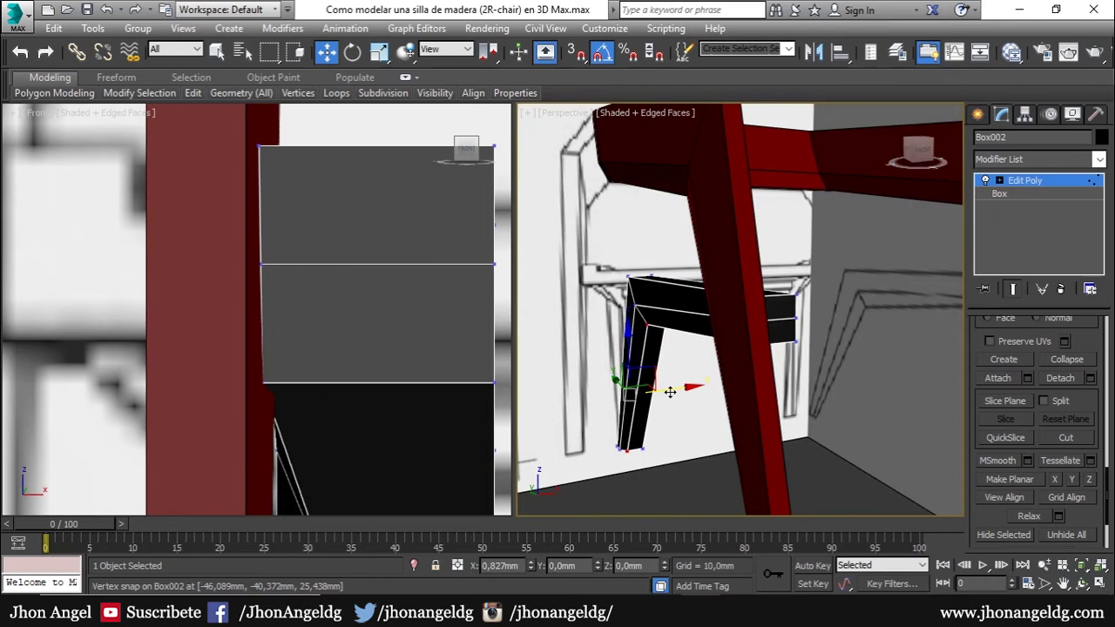
- Slant the corner of Box002 by moving its corner vertex along X
alt+middle_drag(662, 393, 628, 332)
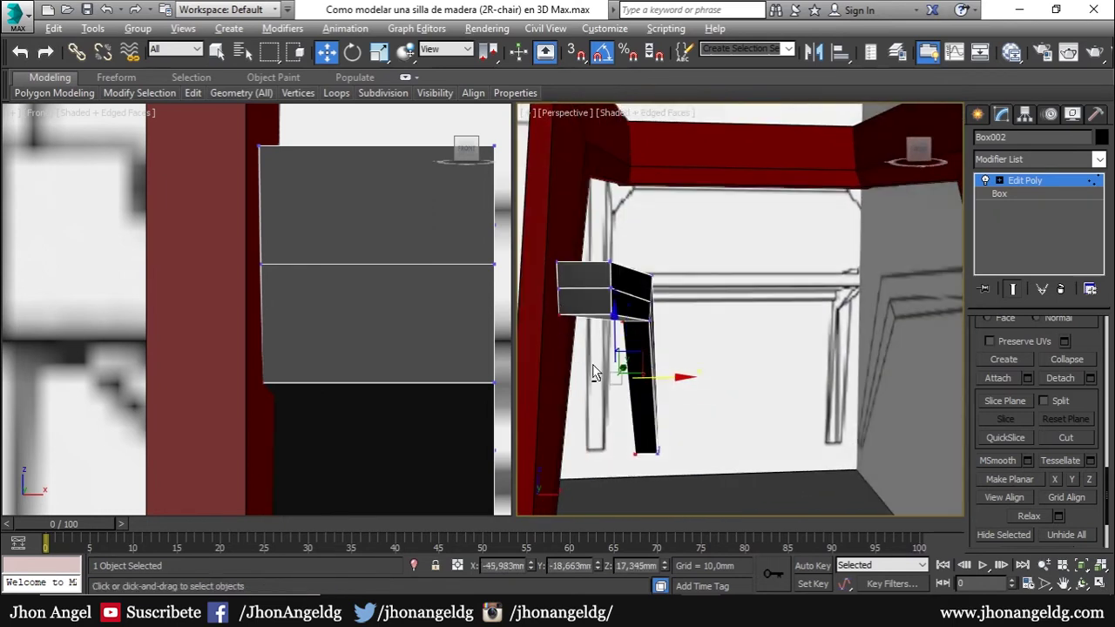
alt+middle_drag(593, 372, 659, 375)
drag(659, 375, 673, 373)
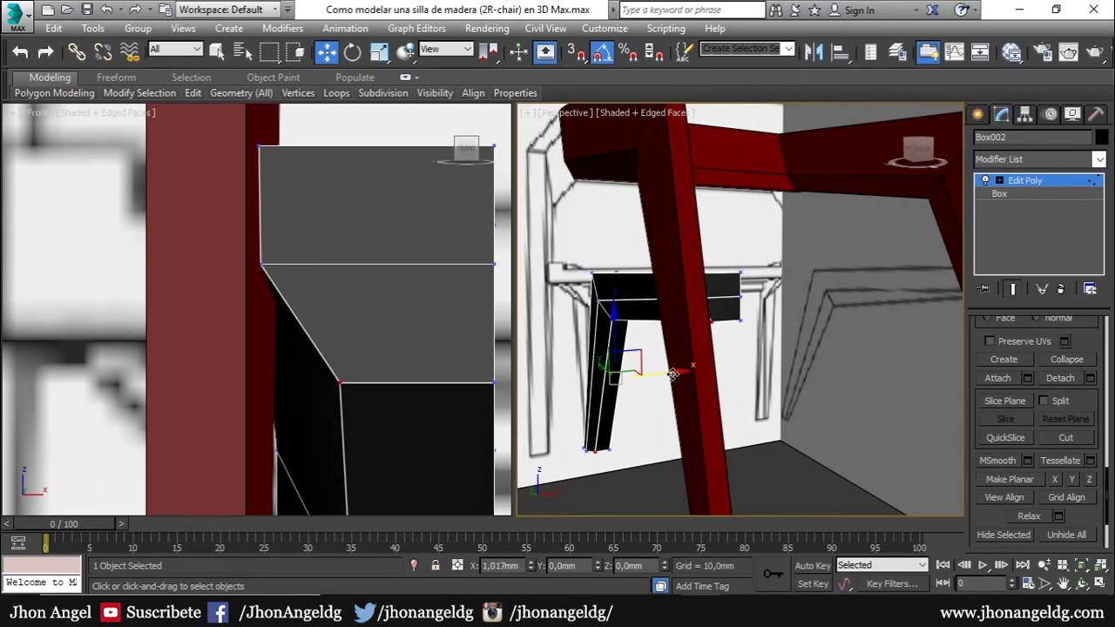
- Assign the red Rojo 70 material to the Box002 rail piece from the Material Editor
key(m)
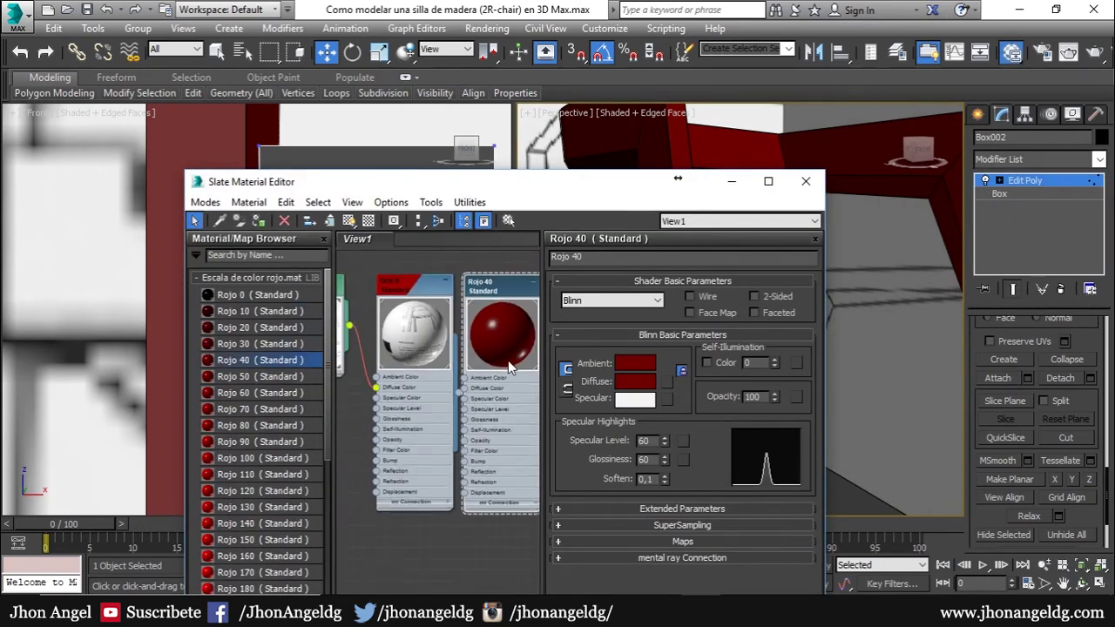
drag(257, 416, 456, 284)
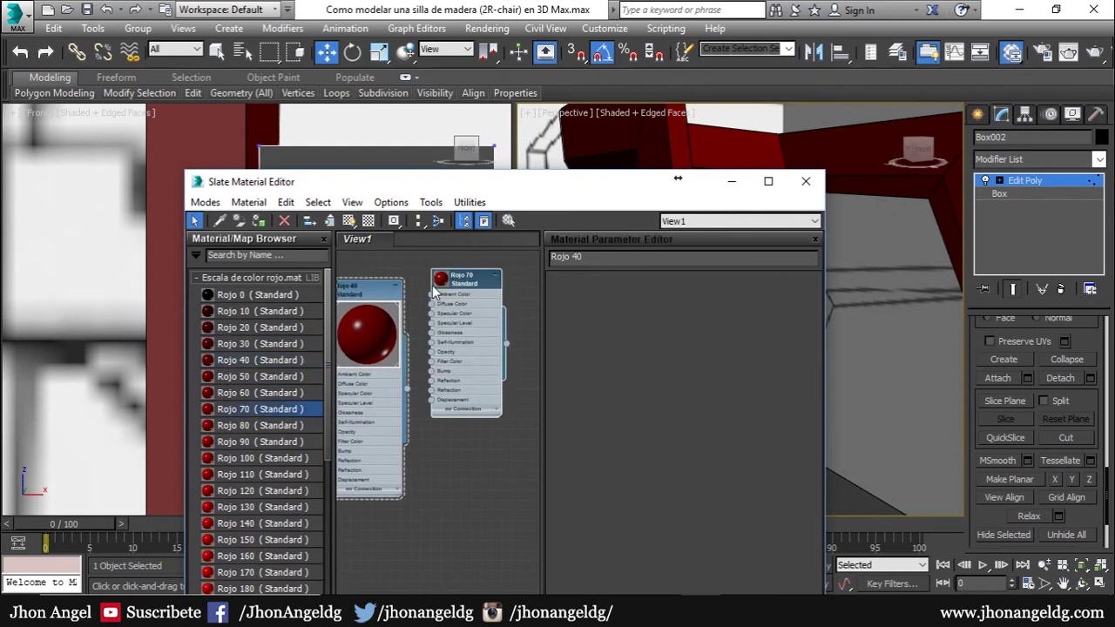
double_click(449, 292)
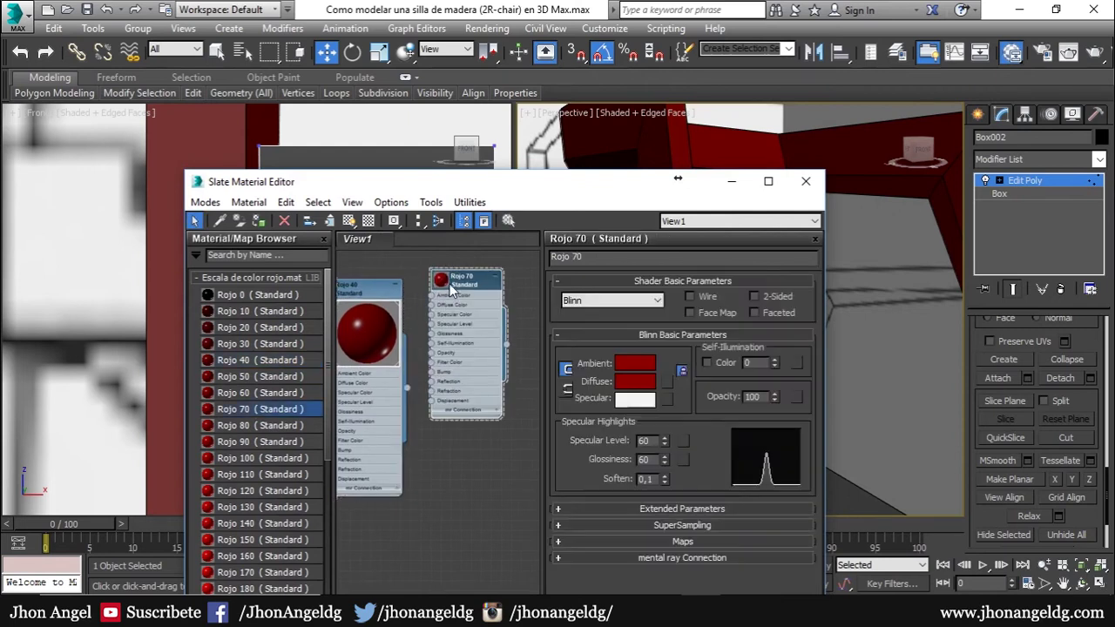
click(260, 221)
click(807, 181)
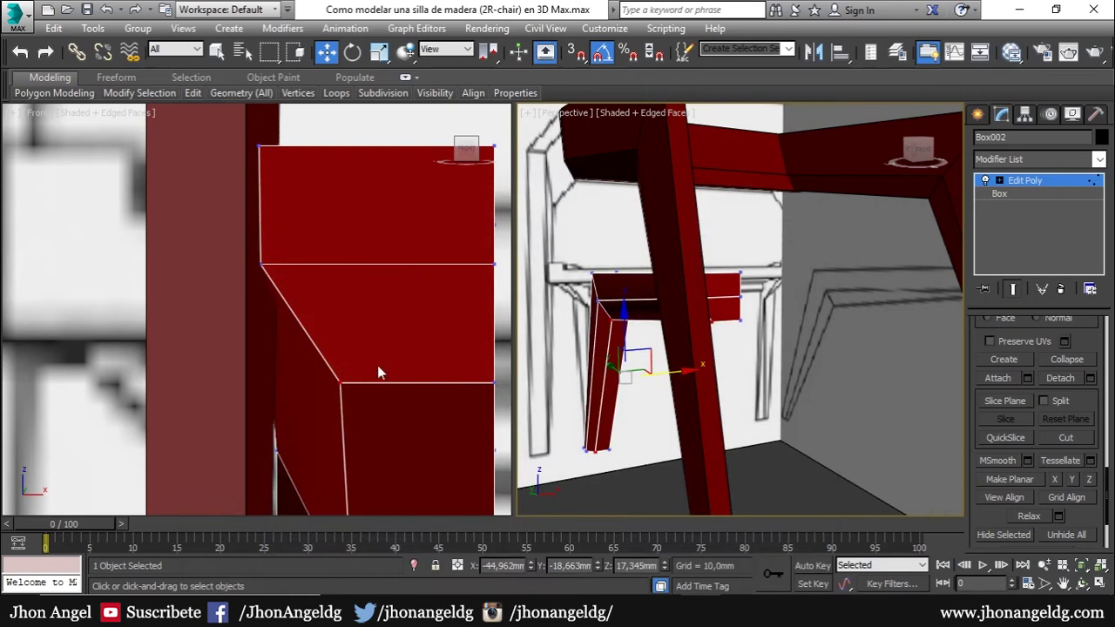
scroll(377, 365, down, 2)
scroll(381, 358, down, 2)
scroll(380, 358, down, 2)
- Switch Box002 to polygon selection with edged faces hidden, and clear the current selection
mouse_move(684, 366)
alt+middle_down()
mouse_move(712, 416)
mouse_move(647, 400)
mouse_move(684, 426)
mouse_move(668, 449)
mouse_move(608, 426)
mouse_move(662, 419)
alt+middle_up()
key(F4)
key(5)
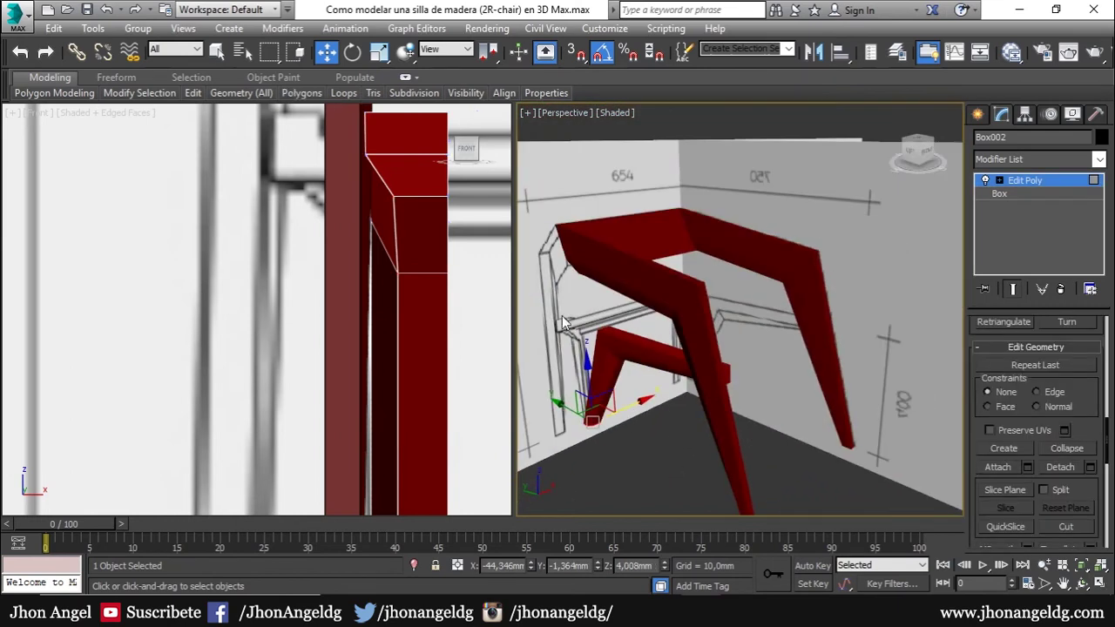
scroll(1096, 453, down, 2)
scroll(1095, 482, down, 2)
scroll(1085, 510, down, 2)
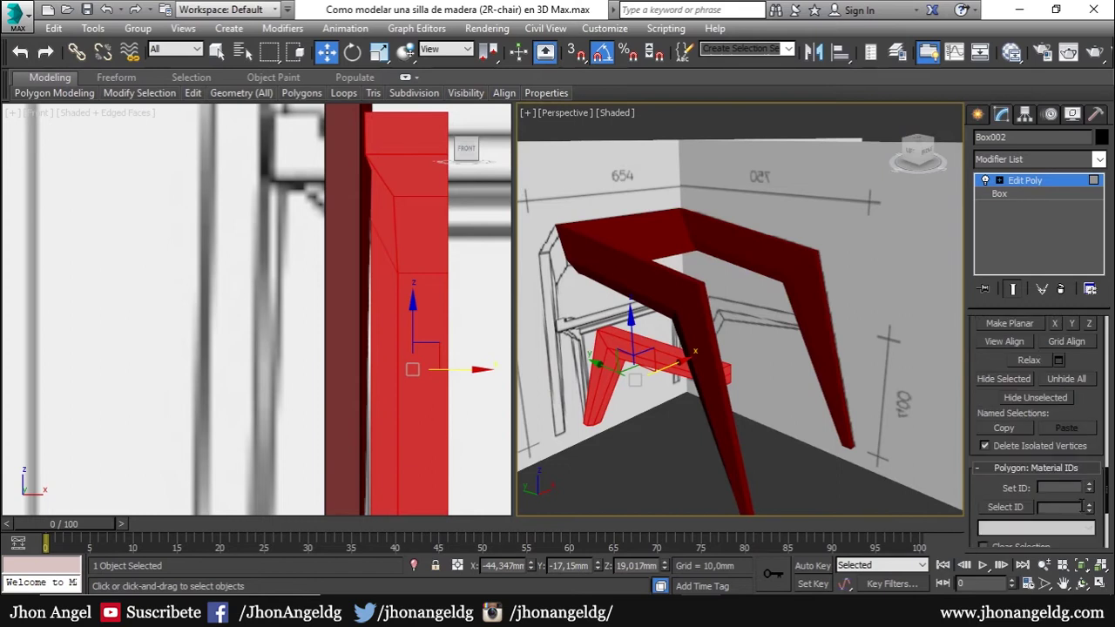
scroll(1089, 527, down, 2)
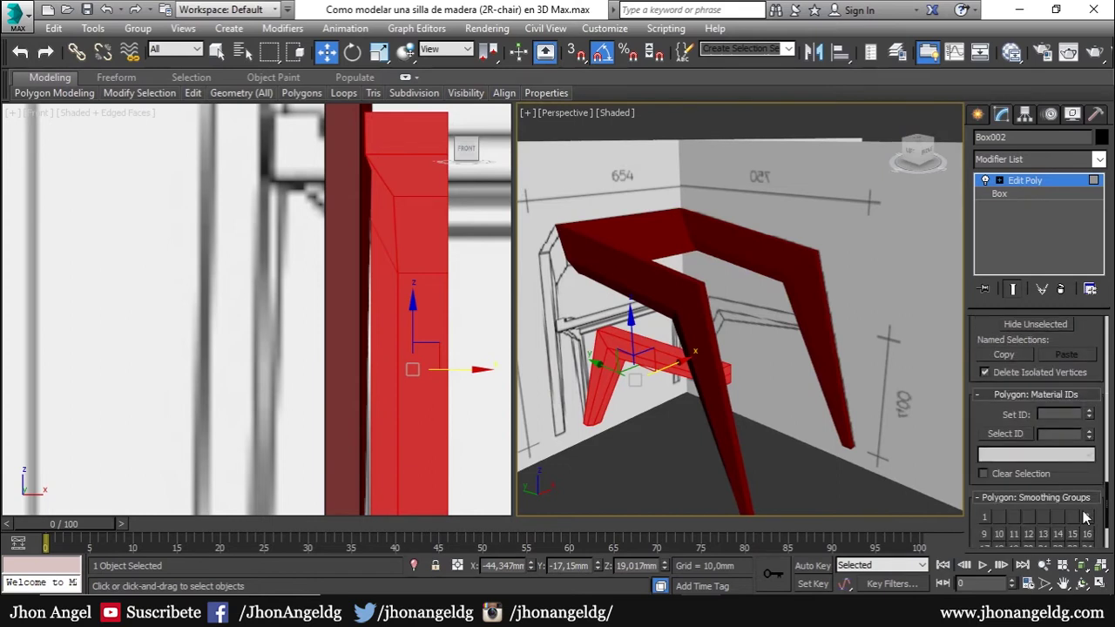
scroll(1088, 517, down, 2)
click(783, 467)
mouse_move(707, 437)
alt+middle_down()
mouse_move(554, 401)
mouse_move(610, 409)
alt+middle_up()
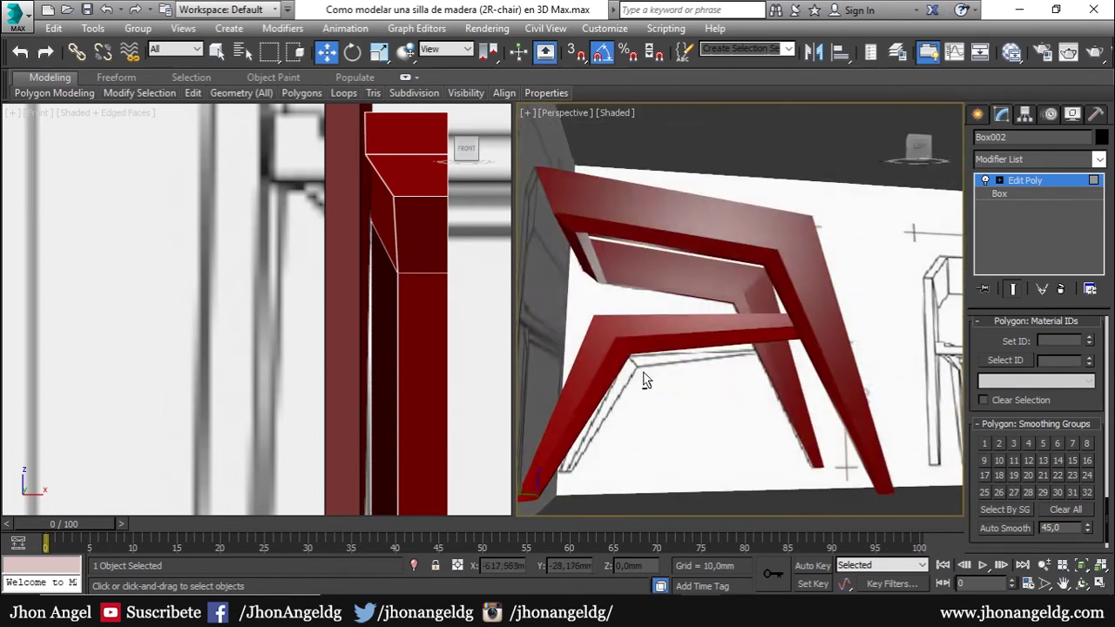
scroll(617, 415, up, 3)
scroll(578, 465, up, 2)
mouse_move(579, 465)
alt+middle_down()
mouse_move(602, 419)
mouse_move(663, 398)
mouse_move(742, 299)
alt+middle_up()
scroll(662, 398, up, 2)
- In wireframe, select the rail and joint faces and shift them about 1 mm along X
click(740, 275)
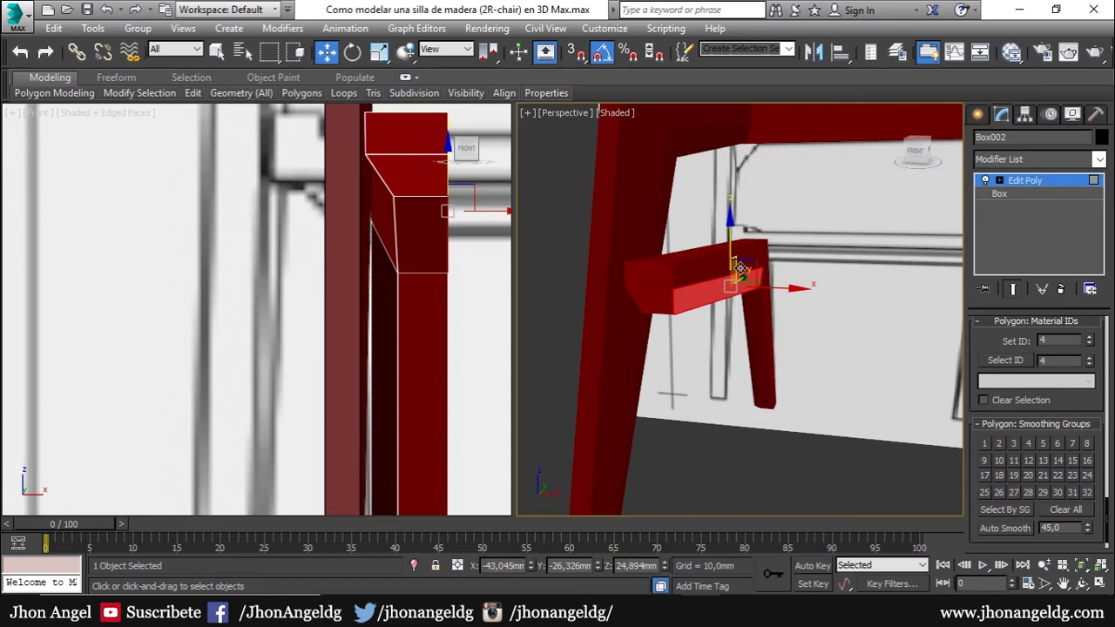
key(F3)
scroll(769, 294, up, 2)
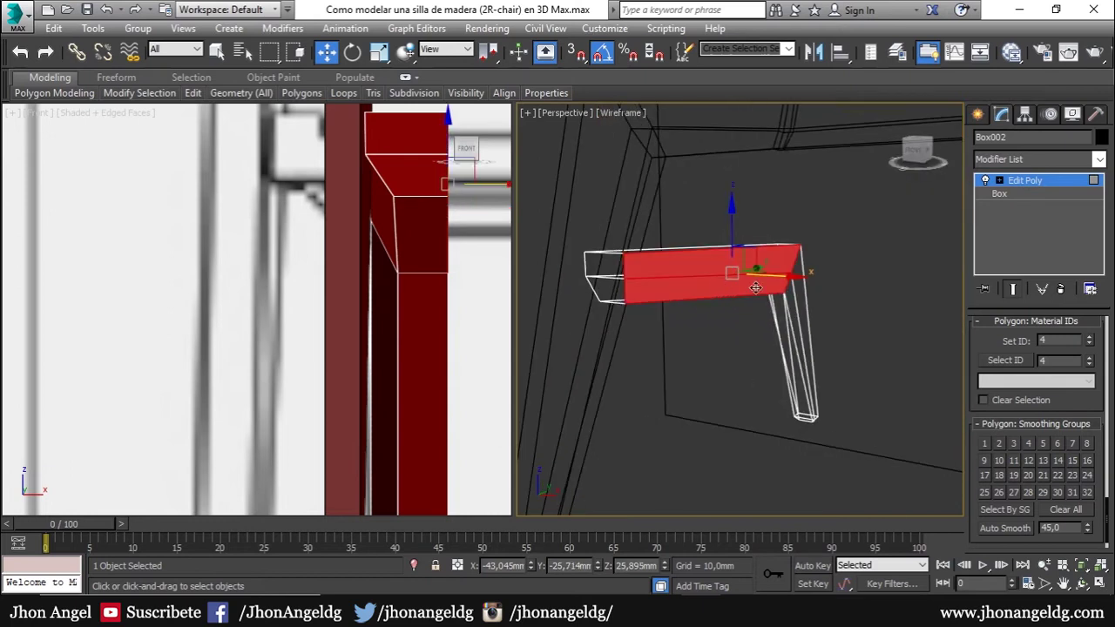
scroll(769, 294, up, 2)
ctrl+click(793, 300)
ctrl+click(801, 380)
alt+middle_drag(802, 381, 874, 386)
drag(860, 331, 845, 330)
key(F3)
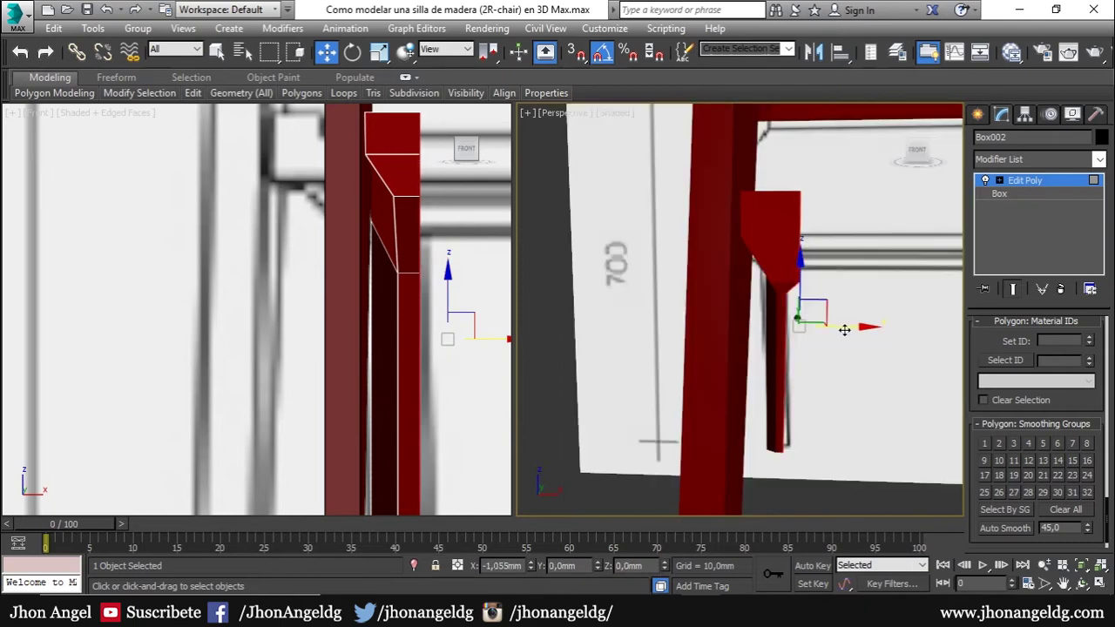
drag(1086, 399, 1065, 263)
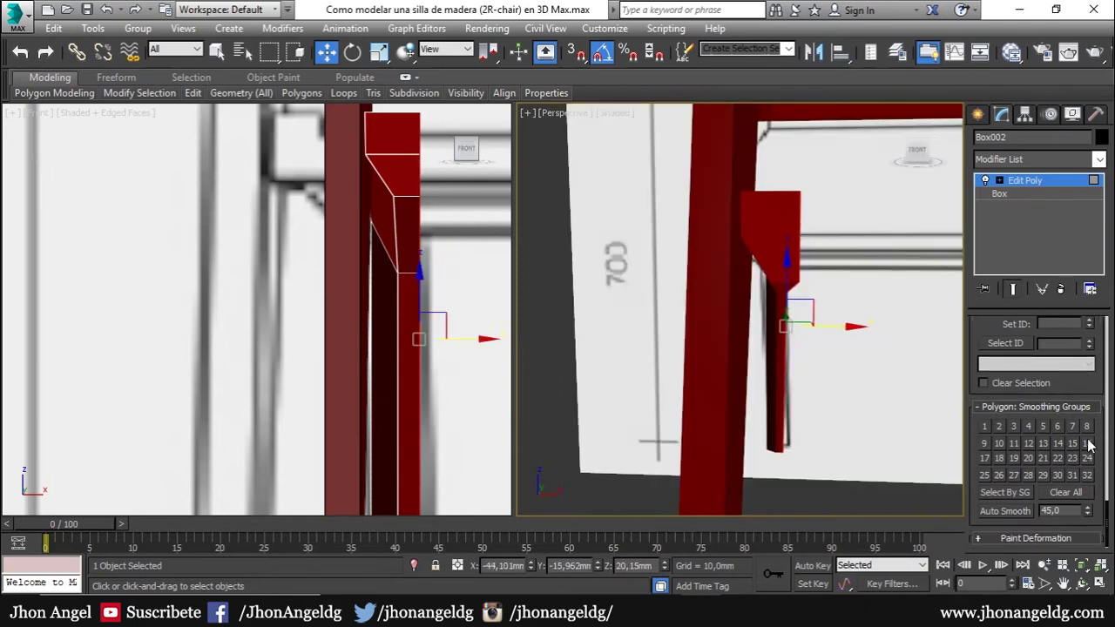
scroll(1085, 419, up, 5)
scroll(1089, 409, up, 3)
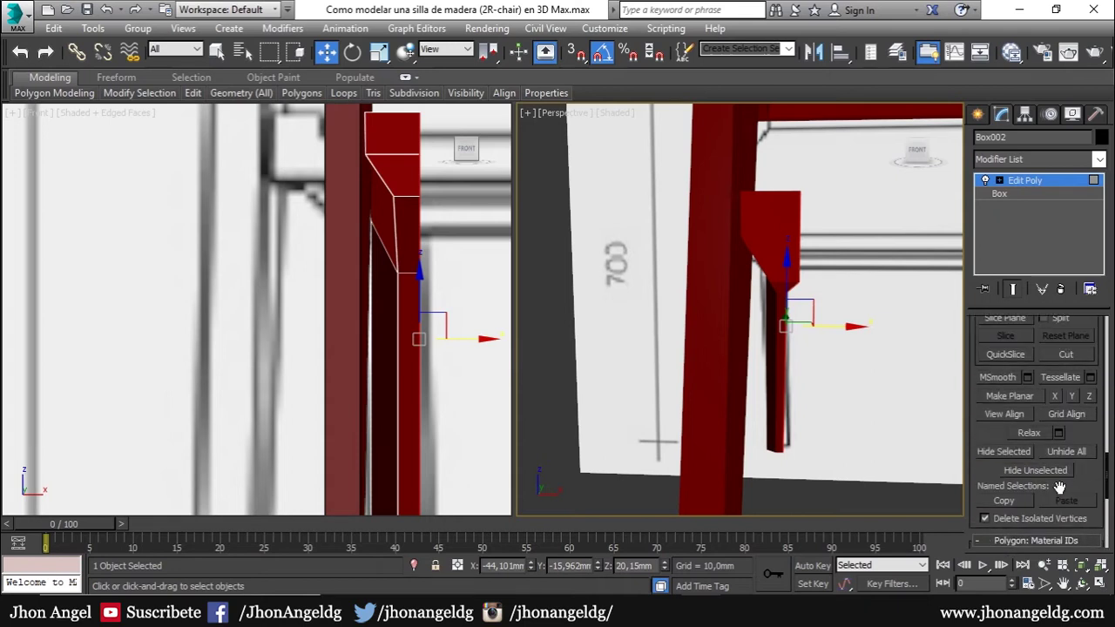
scroll(1080, 443, up, 1)
- Flatten the selected faces with Make Planar along X
key(ctrl+x)
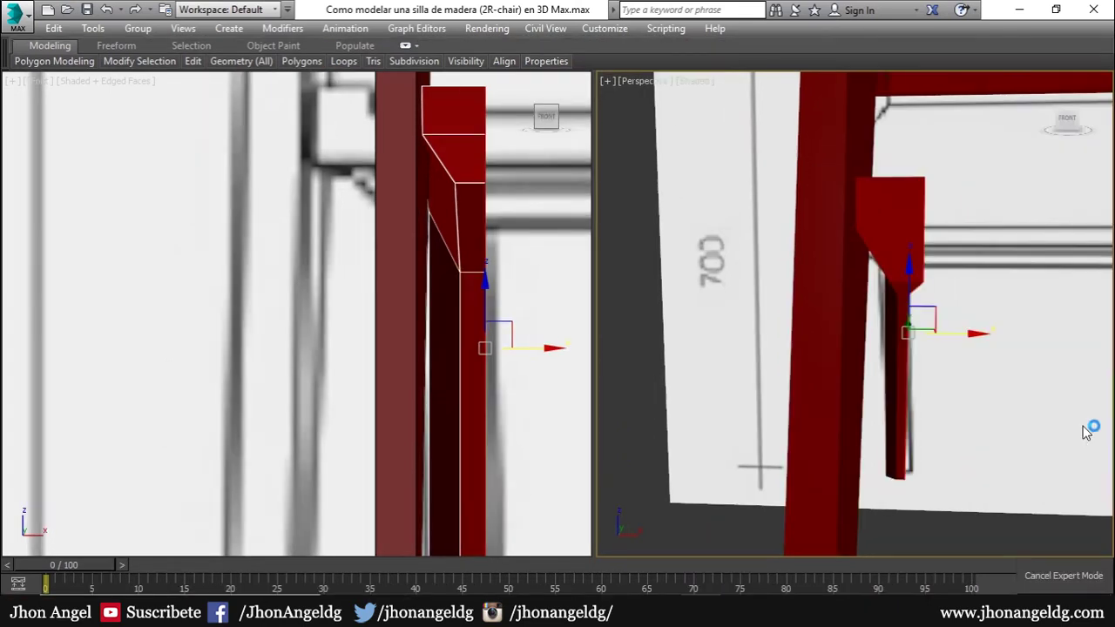
key(ctrl+x)
click(1069, 427)
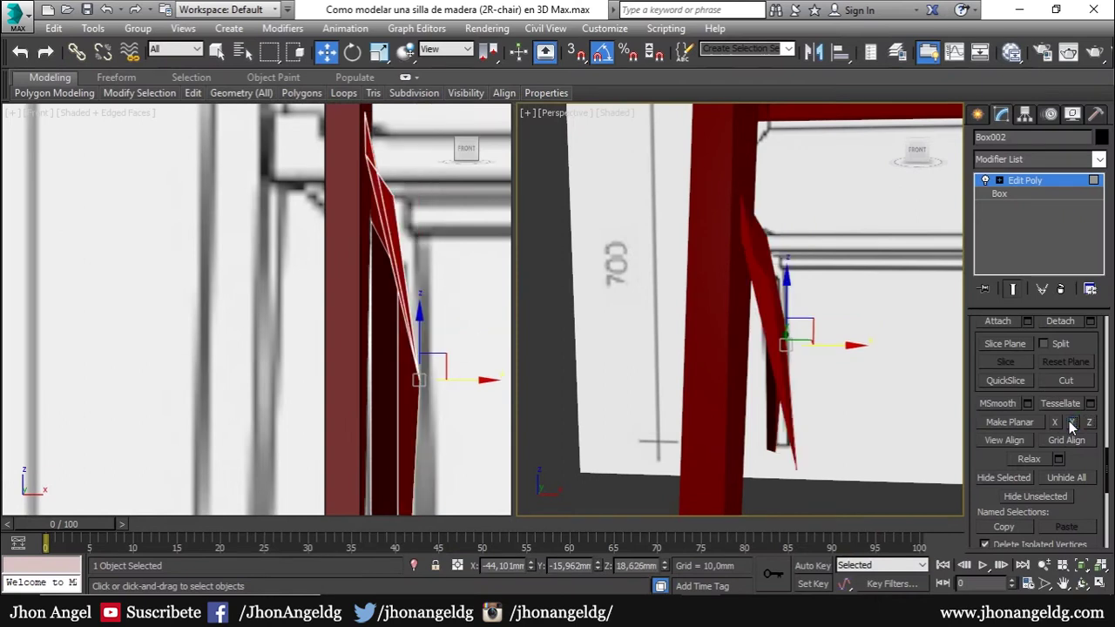
key(ctrl+x)
key(ctrl+x)
click(1054, 425)
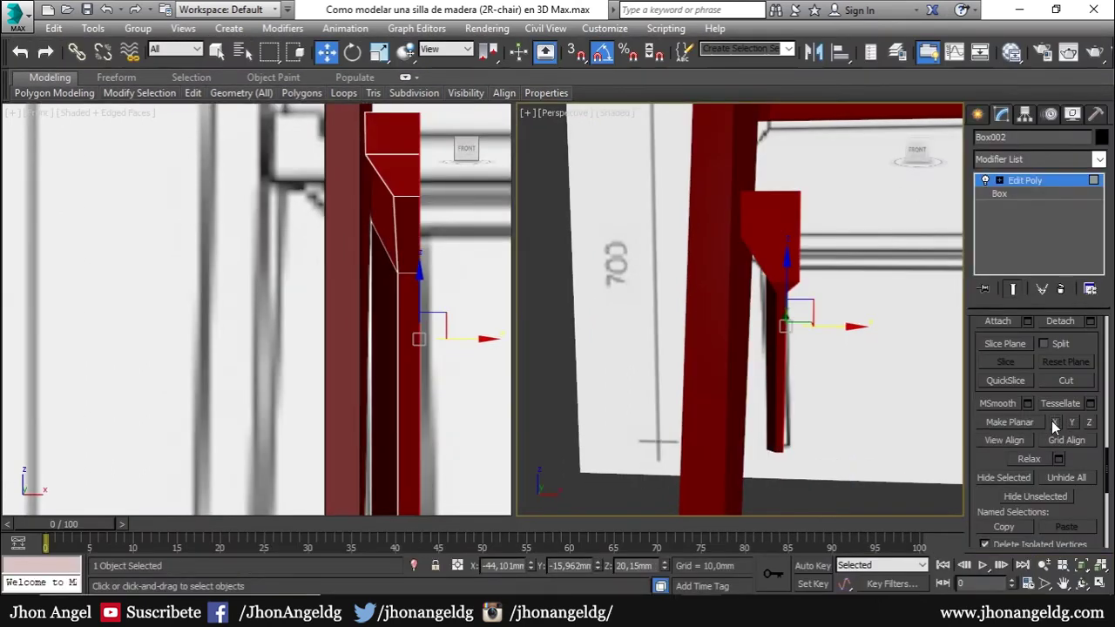
- In Top view, move the selected polygons along X to -1,558 mm so they sit flush
mouse_move(927, 395)
alt+middle_down()
mouse_move(898, 393)
mouse_move(893, 434)
alt+middle_up()
key(t)
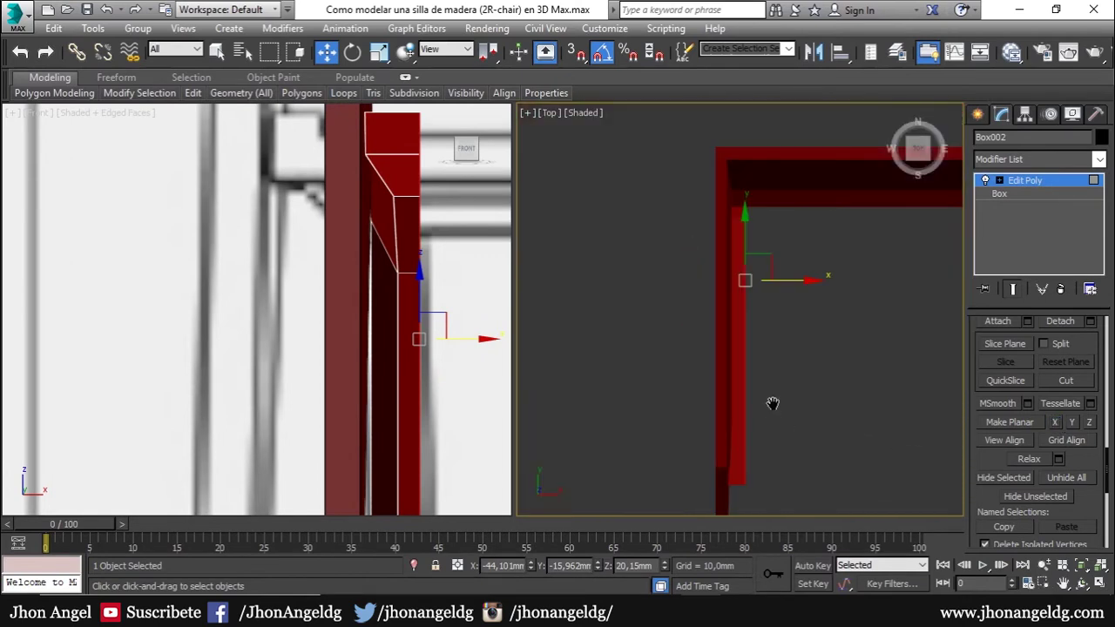
middle_drag(772, 404, 733, 396)
drag(772, 279, 793, 286)
middle_drag(775, 418, 778, 407)
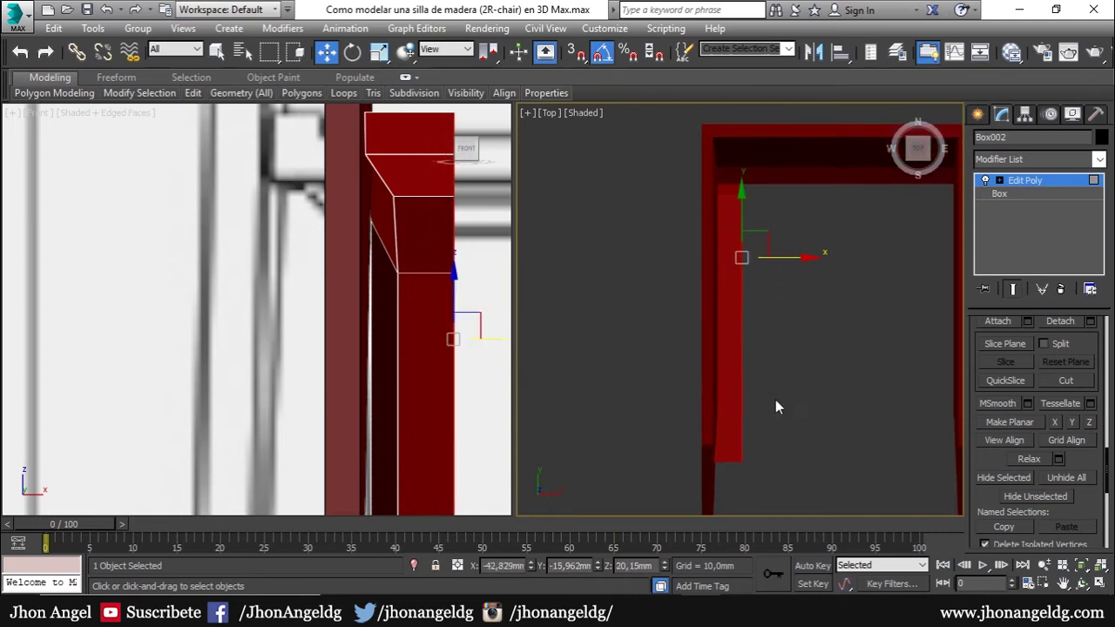
drag(778, 259, 751, 258)
- Zoom into the 2R chair reference photos in Picasa, including 2R_006.jpg
key(alt+Tab)
scroll(595, 364, up, 2)
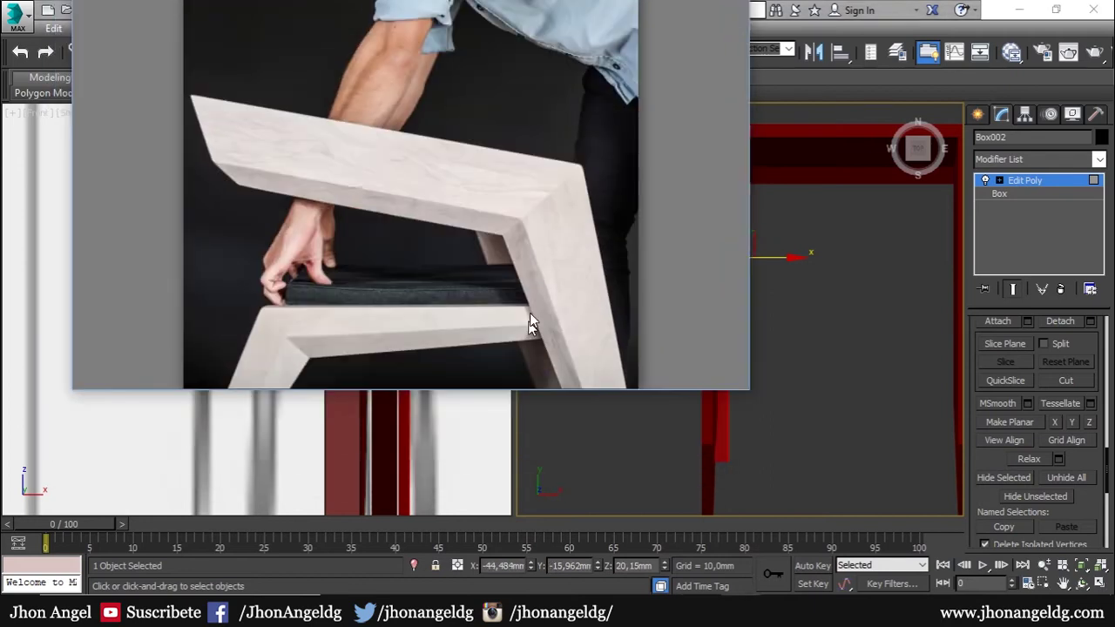
scroll(530, 313, up, 2)
scroll(515, 374, down, 3)
key(Right)
key(Right)
key(Right)
key(Right)
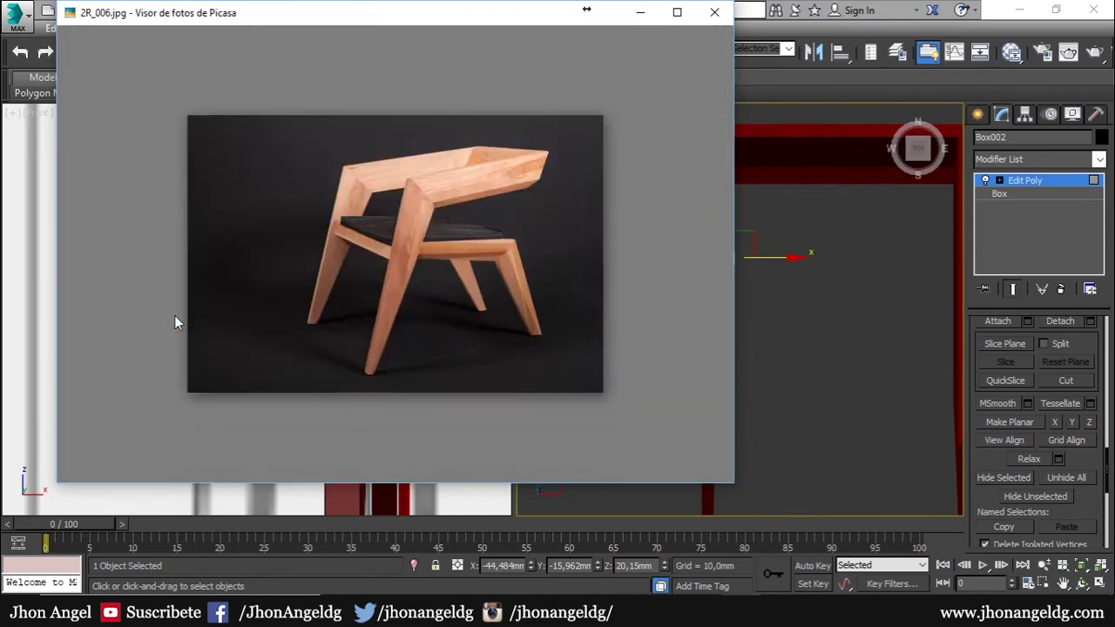
scroll(351, 230, up, 2)
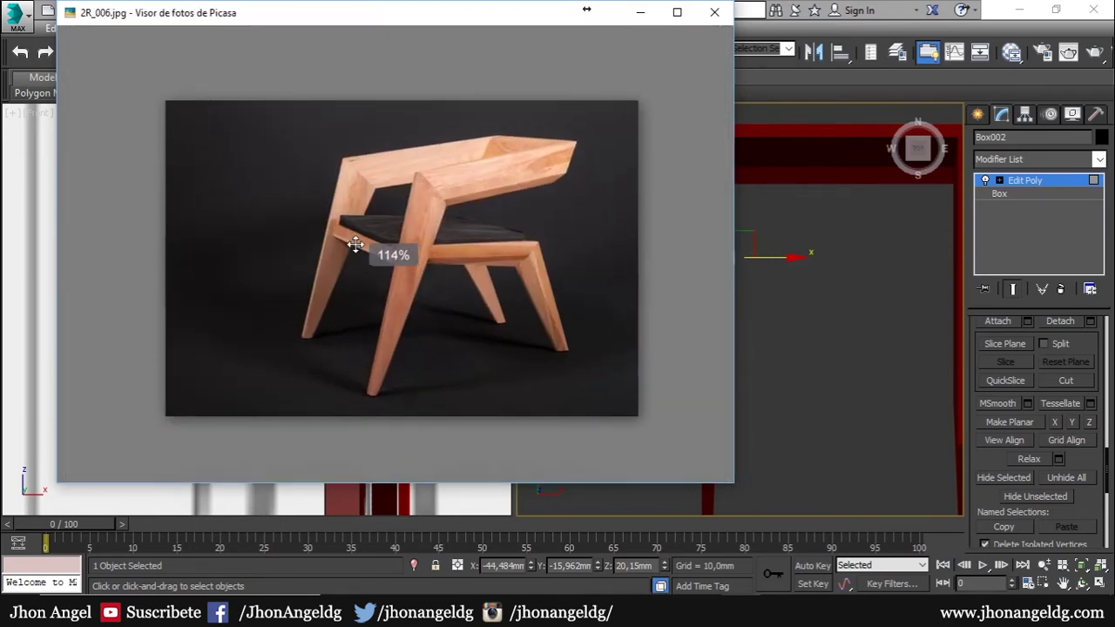
scroll(392, 253, up, 2)
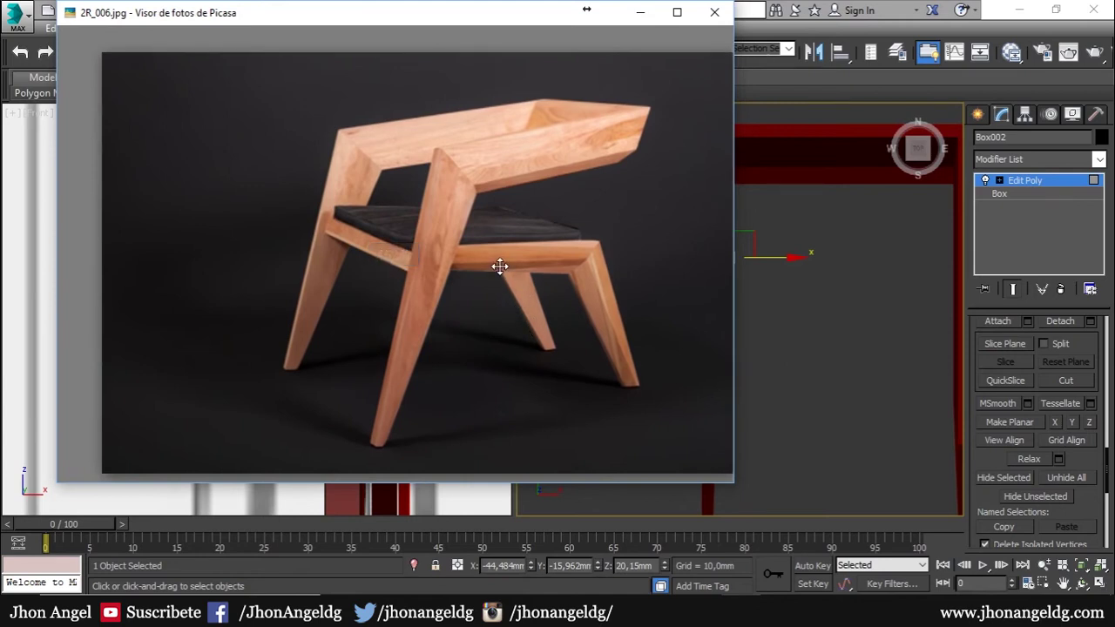
- Return to 3ds Max and show the model in a tilted orthographic view with edged faces
click(835, 358)
key(p)
mouse_move(787, 363)
alt+middle_down()
mouse_move(835, 255)
mouse_move(898, 254)
mouse_move(758, 241)
mouse_move(779, 274)
mouse_move(774, 304)
mouse_move(780, 284)
mouse_move(760, 347)
alt+middle_up()
key(t)
mouse_move(720, 422)
alt+middle_down()
mouse_move(697, 386)
mouse_move(598, 361)
mouse_move(665, 381)
mouse_move(725, 367)
mouse_move(656, 406)
mouse_move(635, 347)
mouse_move(854, 328)
mouse_move(901, 272)
mouse_move(781, 370)
mouse_move(852, 238)
mouse_move(739, 296)
mouse_move(724, 326)
mouse_move(767, 384)
mouse_move(731, 471)
mouse_move(792, 343)
mouse_move(767, 393)
mouse_move(722, 329)
alt+middle_up()
key(F4)
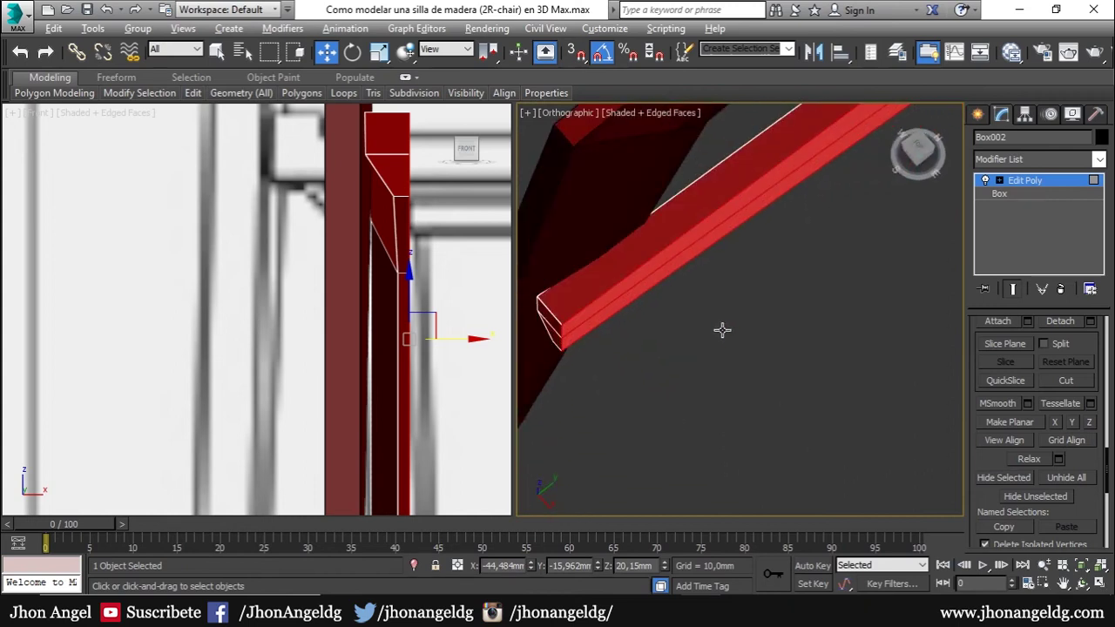
- Inspect the rail's corner vertex, then return to object level
key(1)
click(535, 296)
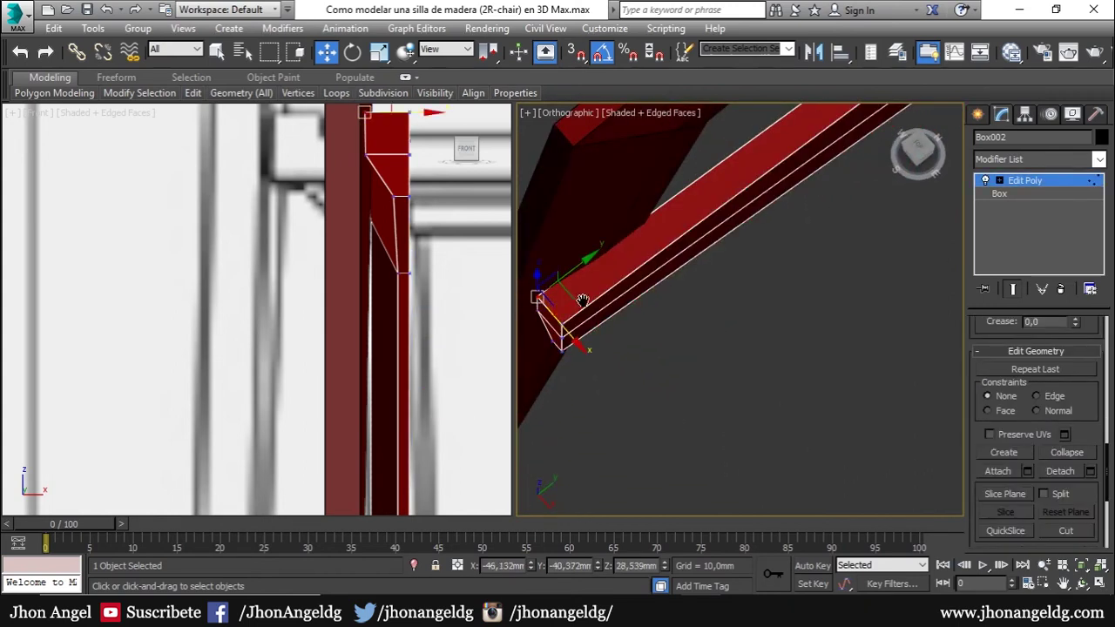
middle_drag(583, 300, 593, 320)
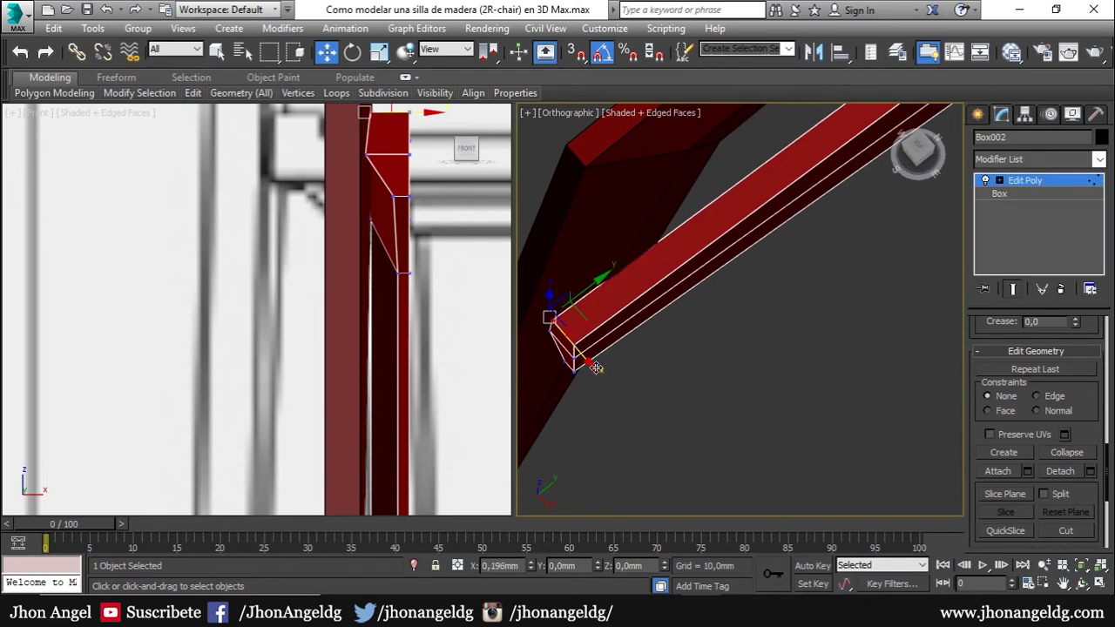
mouse_move(597, 370)
alt+middle_down()
mouse_move(652, 336)
mouse_move(705, 249)
mouse_move(701, 262)
mouse_move(771, 248)
mouse_move(652, 341)
mouse_move(911, 327)
mouse_move(762, 362)
mouse_move(758, 391)
mouse_move(716, 366)
mouse_move(680, 387)
mouse_move(690, 406)
mouse_move(740, 316)
mouse_move(767, 442)
alt+middle_up()
scroll(690, 406, down, 3)
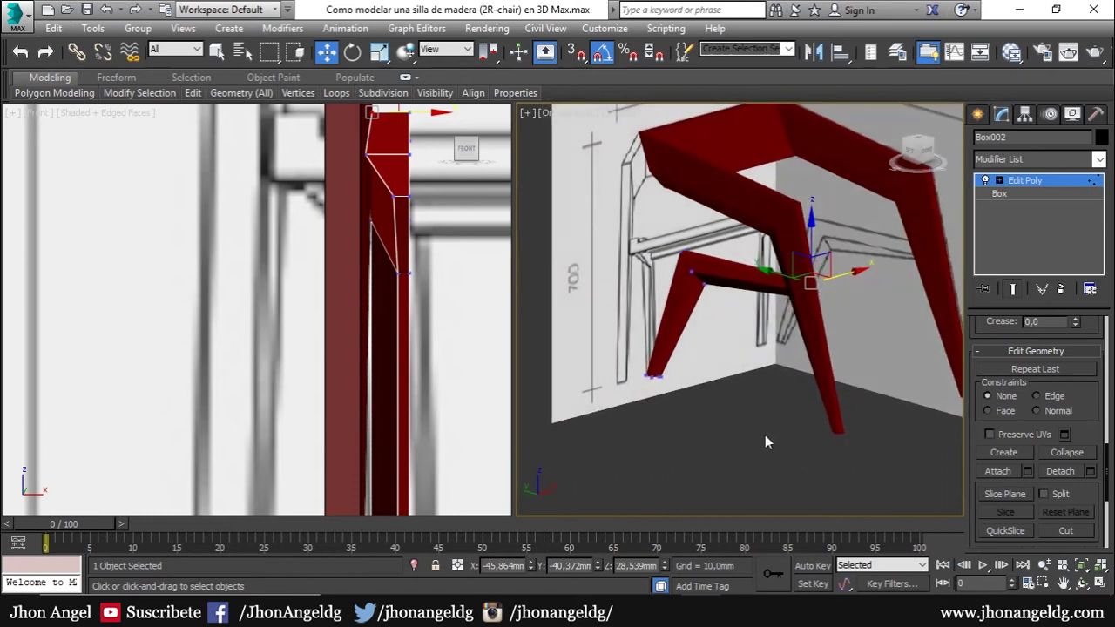
click(1025, 182)
mouse_move(784, 348)
alt+middle_down()
mouse_move(861, 377)
mouse_move(880, 357)
alt+middle_up()
- Snap the rail's pivot to the top rail's midpoint using Affect Pivot Only
click(1025, 114)
key(p)
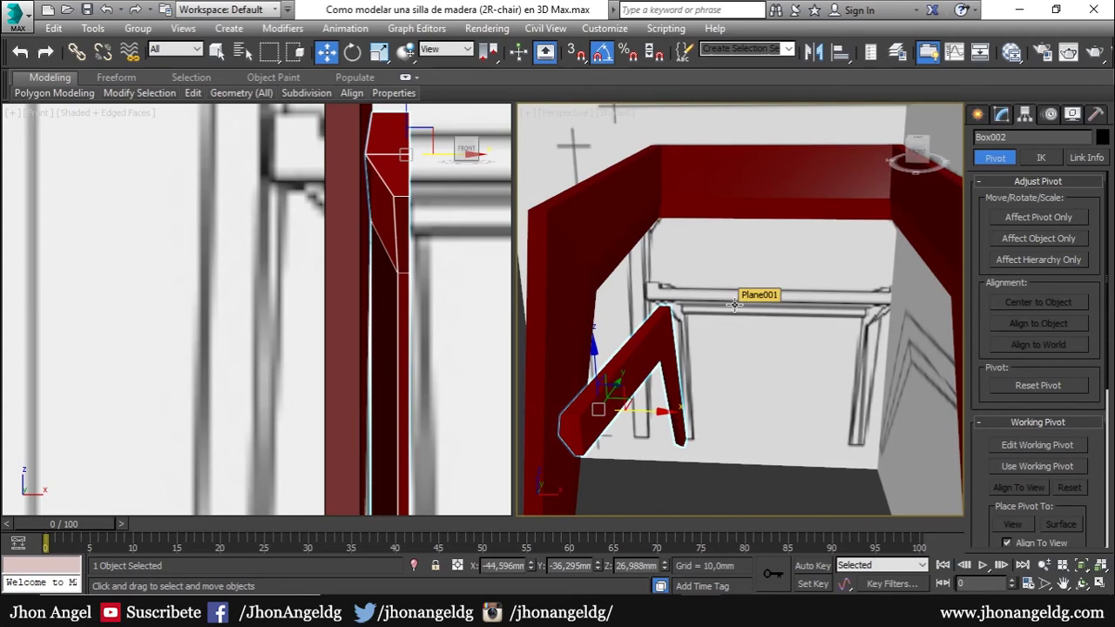
scroll(734, 303, down, 3)
scroll(735, 303, down, 2)
click(1039, 217)
key(s)
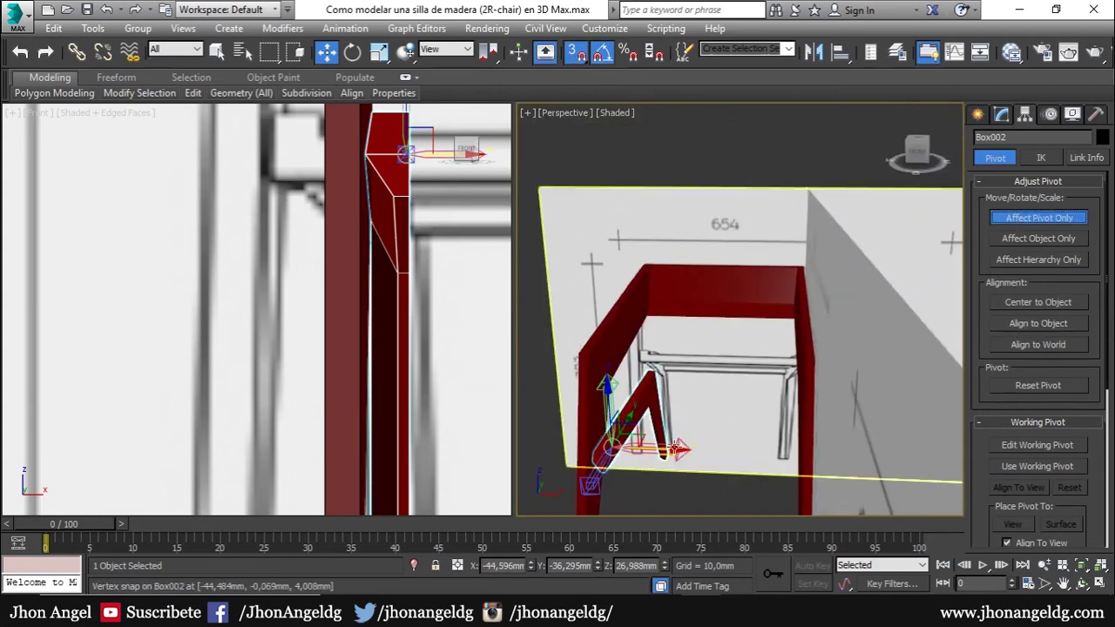
drag(675, 448, 723, 274)
key(F4)
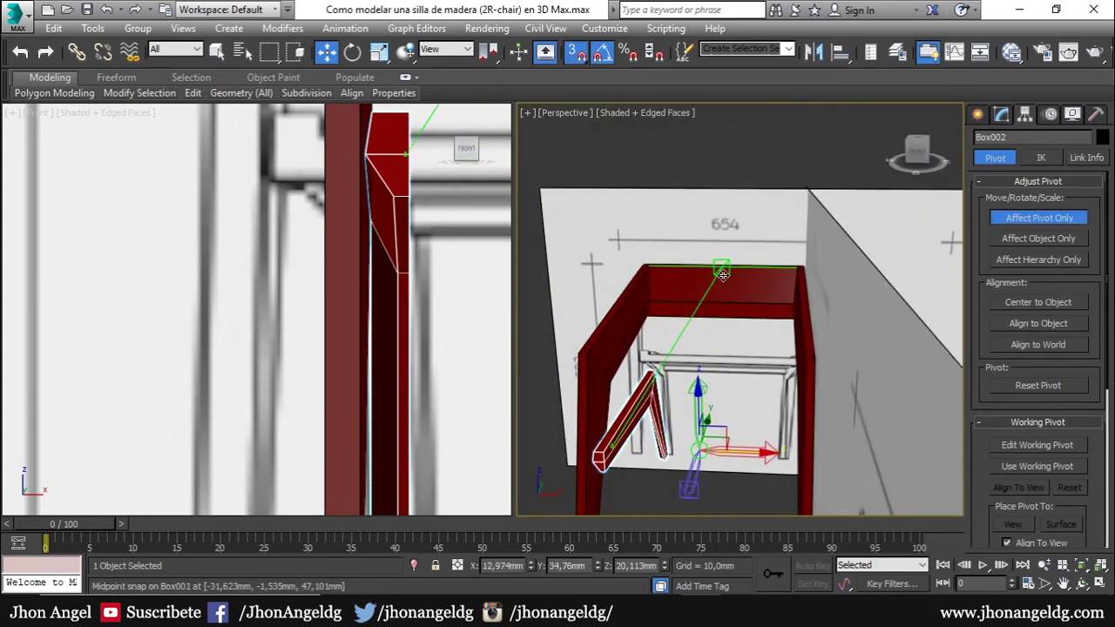
key(F4)
click(1019, 219)
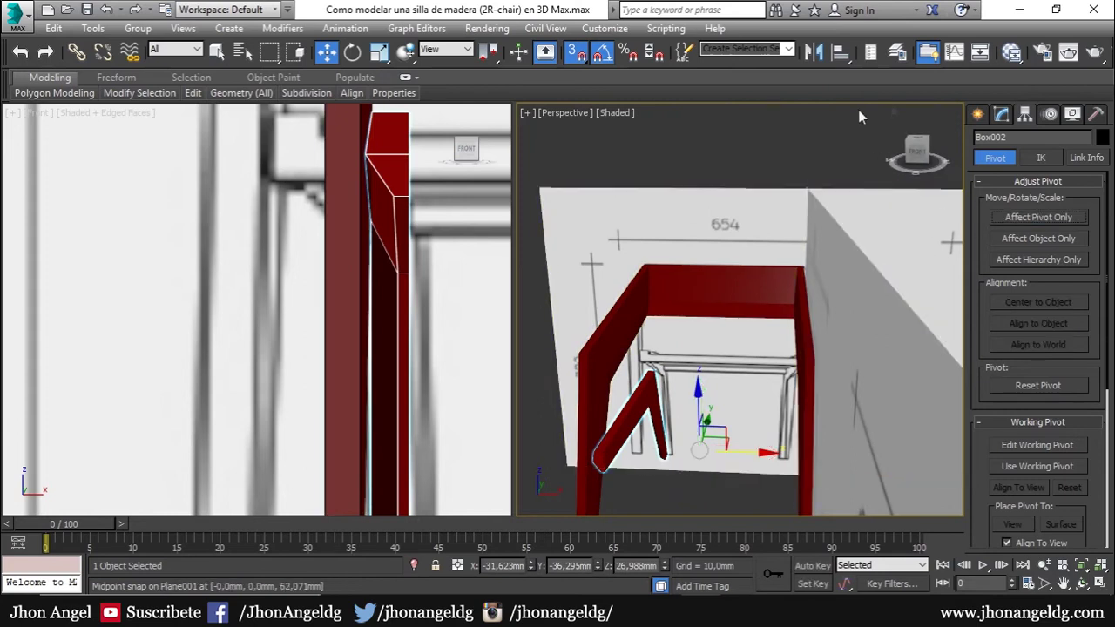
- Mirror a copy of the rail along X, then view the two-chair reference photo
click(811, 53)
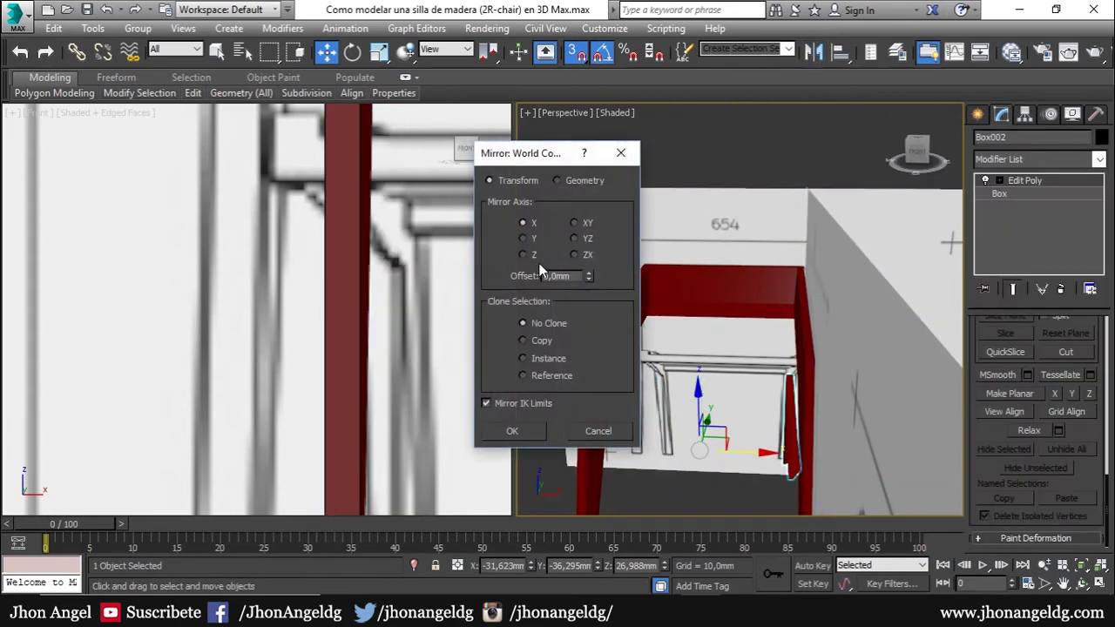
click(532, 342)
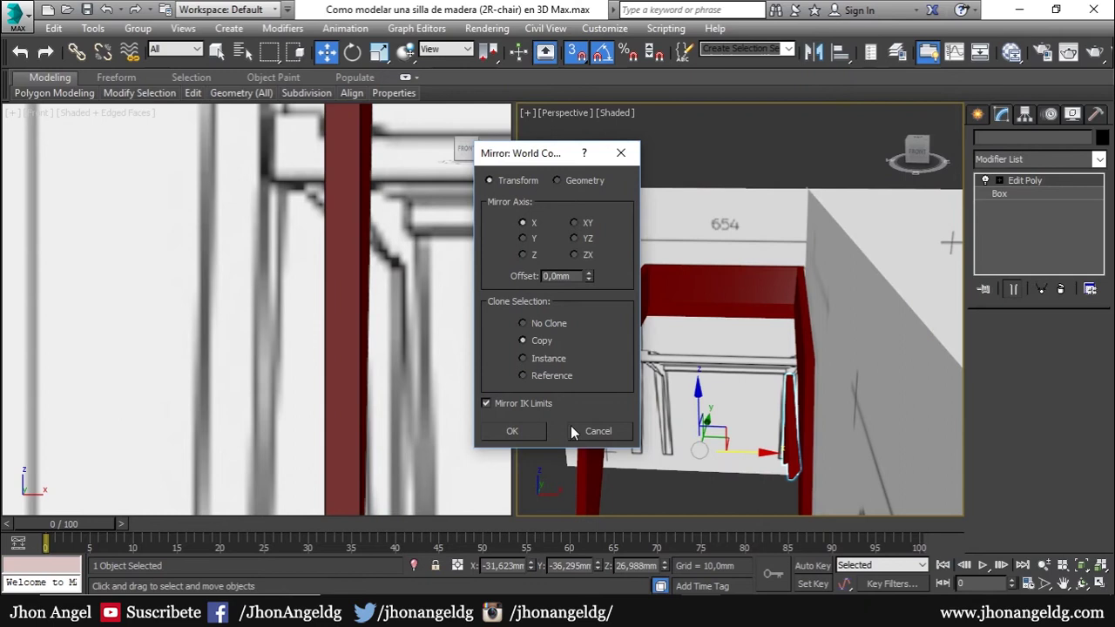
key(Return)
mouse_move(704, 442)
alt+middle_down()
mouse_move(813, 425)
mouse_move(719, 457)
mouse_move(799, 451)
mouse_move(799, 439)
mouse_move(662, 439)
mouse_move(686, 473)
mouse_move(775, 424)
mouse_move(660, 430)
mouse_move(731, 440)
mouse_move(727, 430)
alt+middle_up()
click(719, 457)
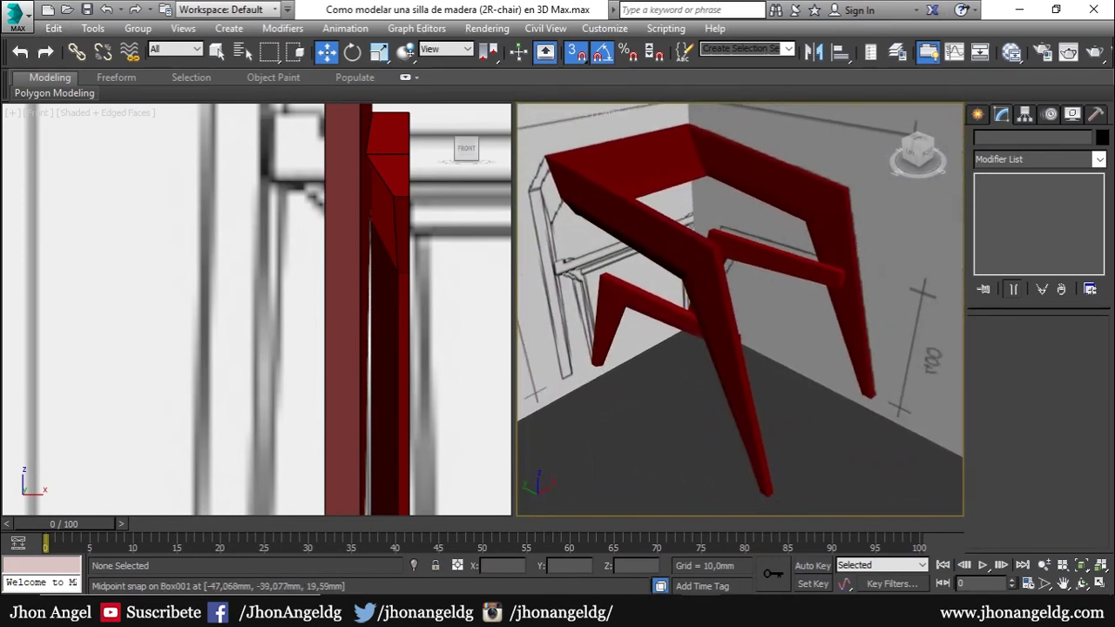
key(alt+Tab)
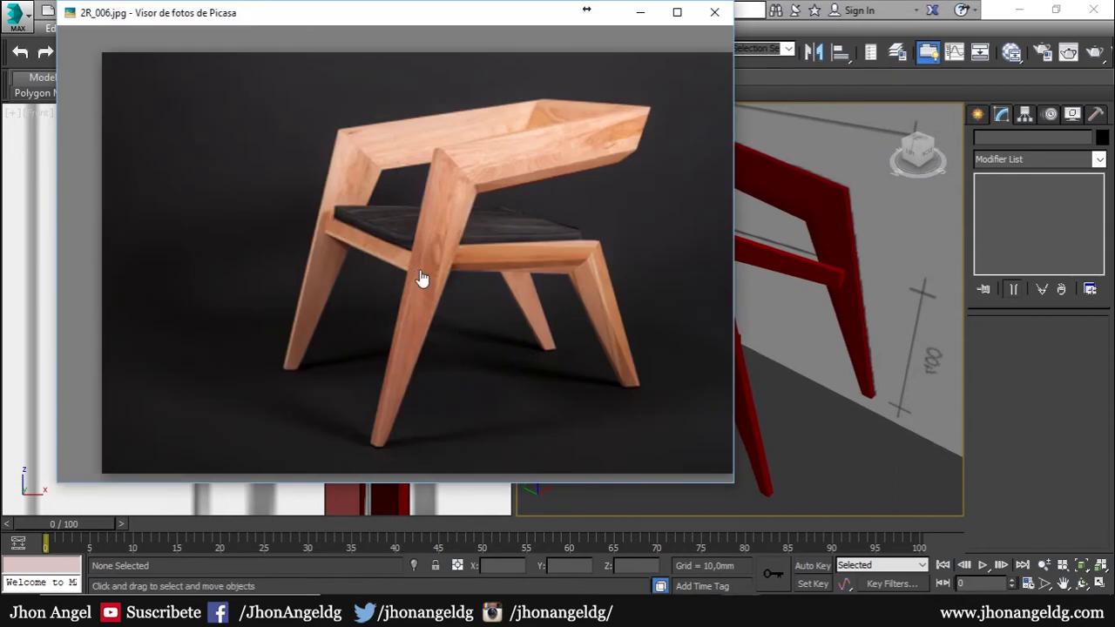
key(Right)
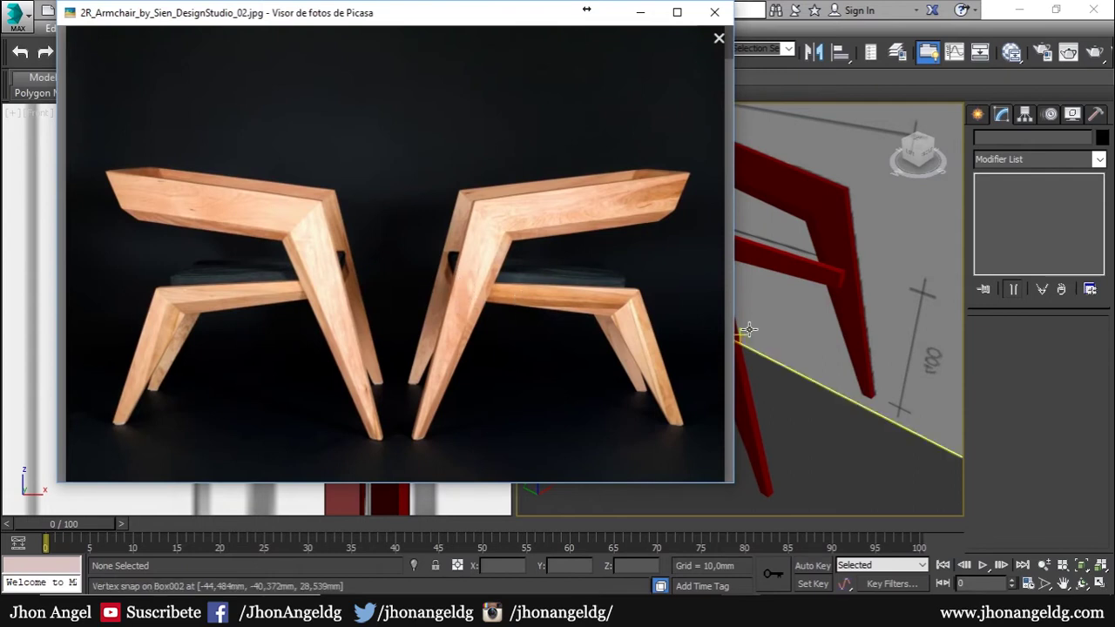
- Attach the other lower rail to the mirrored rail to form one Edit Poly object
click(775, 277)
alt+middle_drag(791, 397, 707, 398)
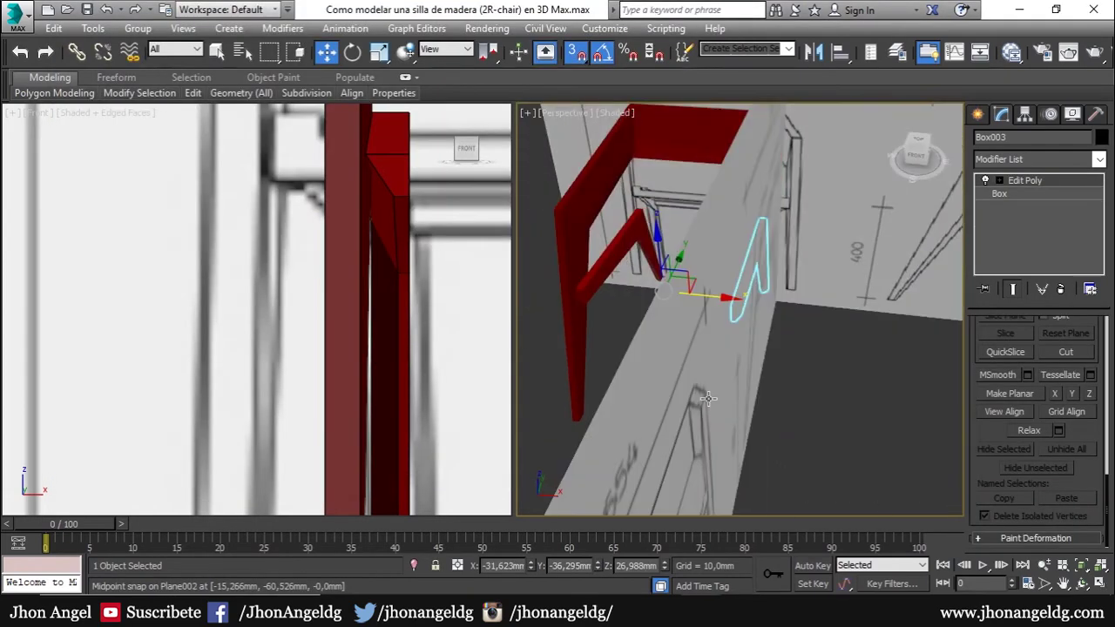
drag(986, 427, 974, 566)
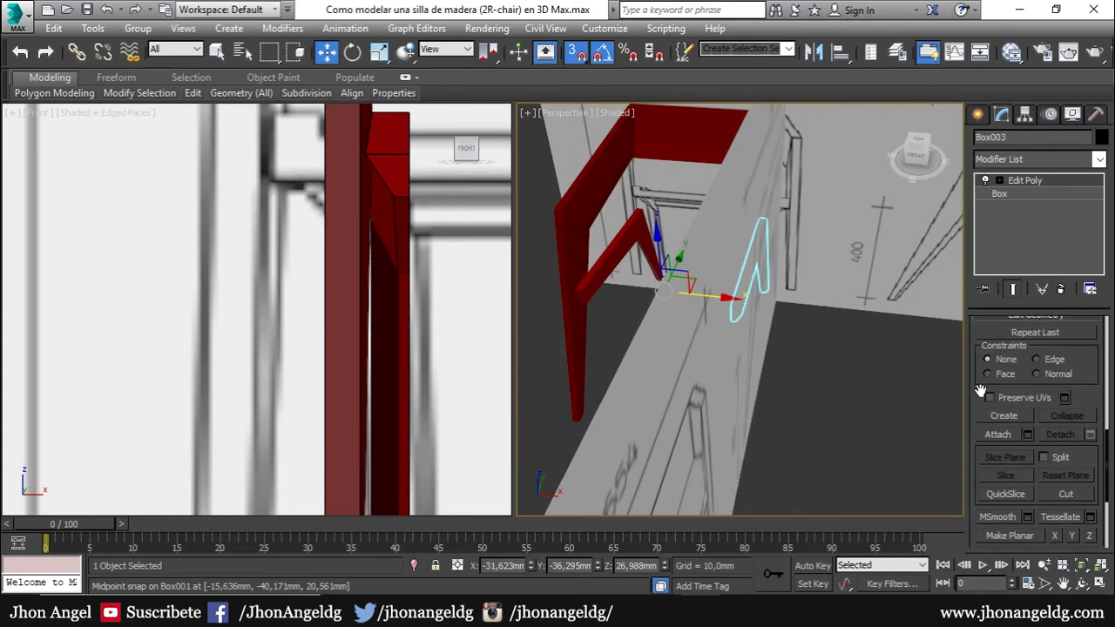
drag(981, 392, 984, 429)
drag(982, 365, 987, 497)
click(1073, 366)
click(1074, 366)
scroll(987, 494, down, 3)
scroll(993, 496, down, 2)
scroll(992, 494, down, 2)
scroll(1001, 500, down, 2)
click(612, 294)
- At Edge level, insert vertices on the selected rail edges
mouse_move(605, 334)
alt+middle_down()
mouse_move(735, 367)
mouse_move(770, 359)
alt+middle_up()
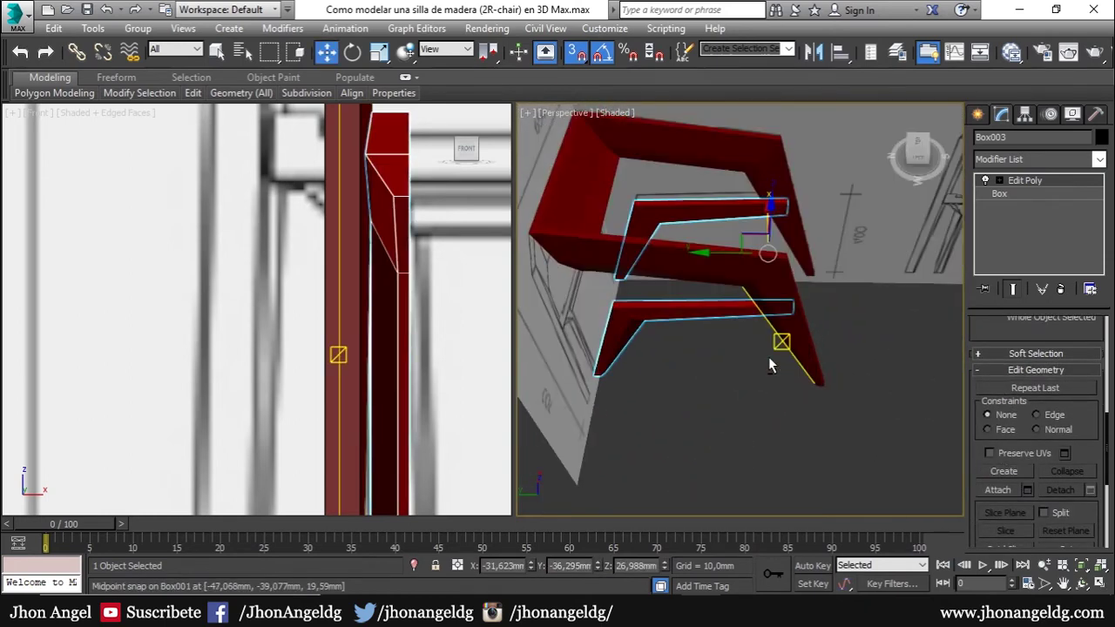
key(2)
right_click(759, 333)
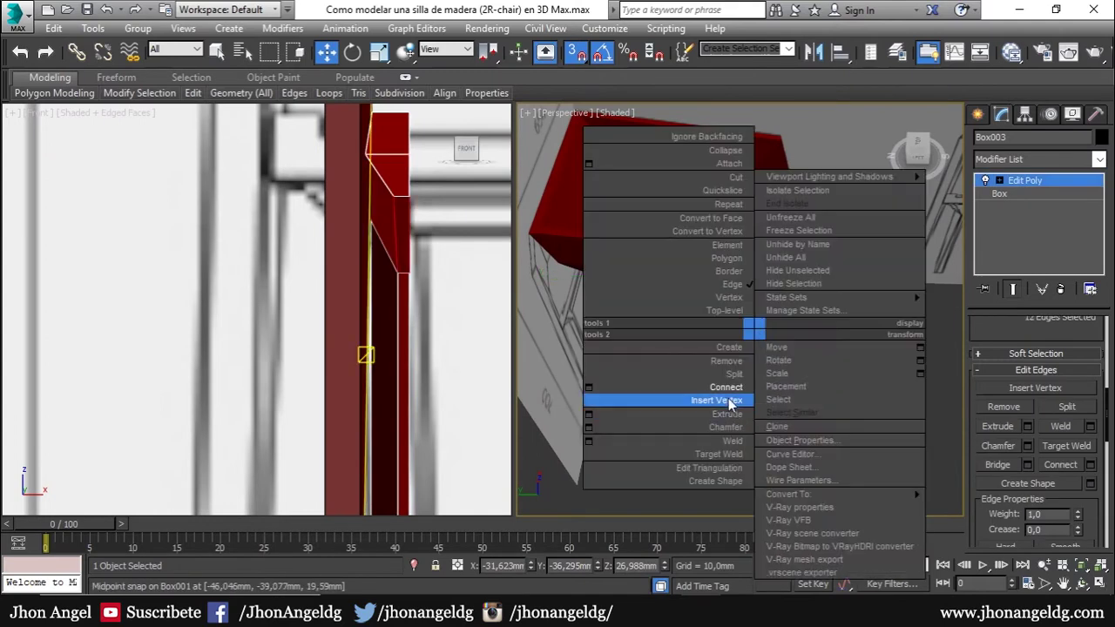
click(725, 389)
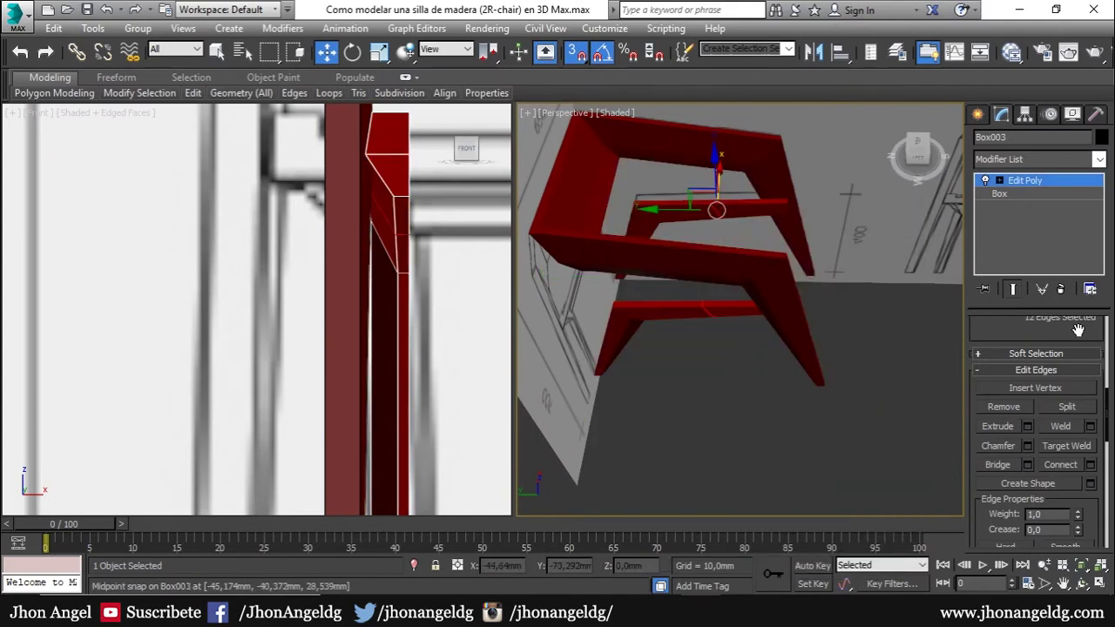
drag(1079, 330, 1061, 237)
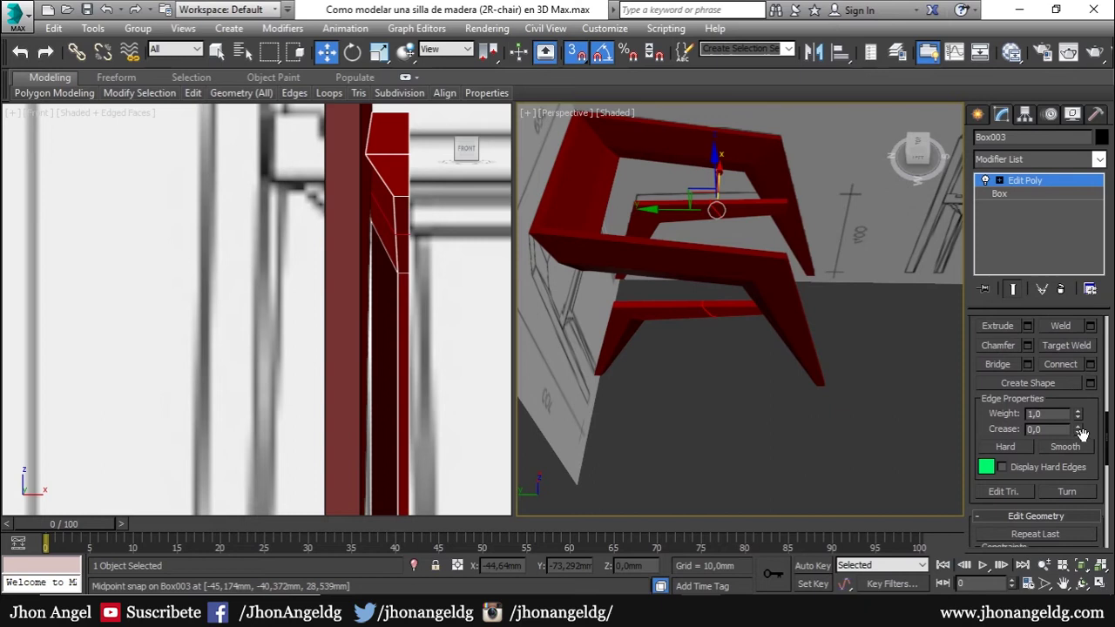
drag(1081, 434, 1082, 268)
scroll(766, 331, up, 3)
scroll(785, 348, up, 3)
middle_drag(785, 348, 792, 306)
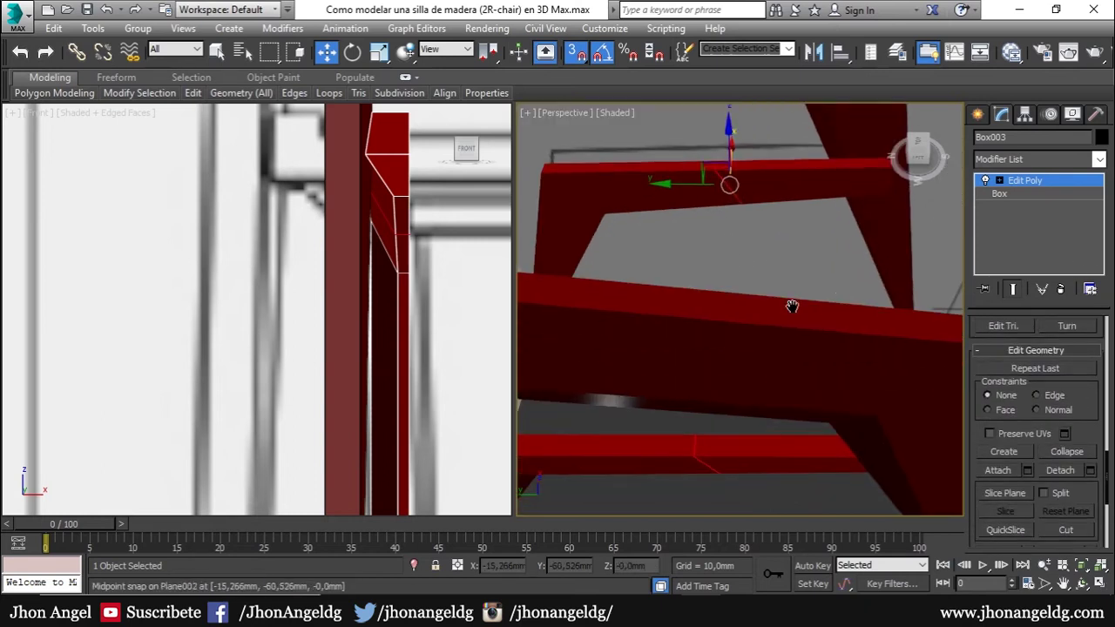
- With Edge constraint on, scale and slide the middle cut edges along the rail
click(1060, 398)
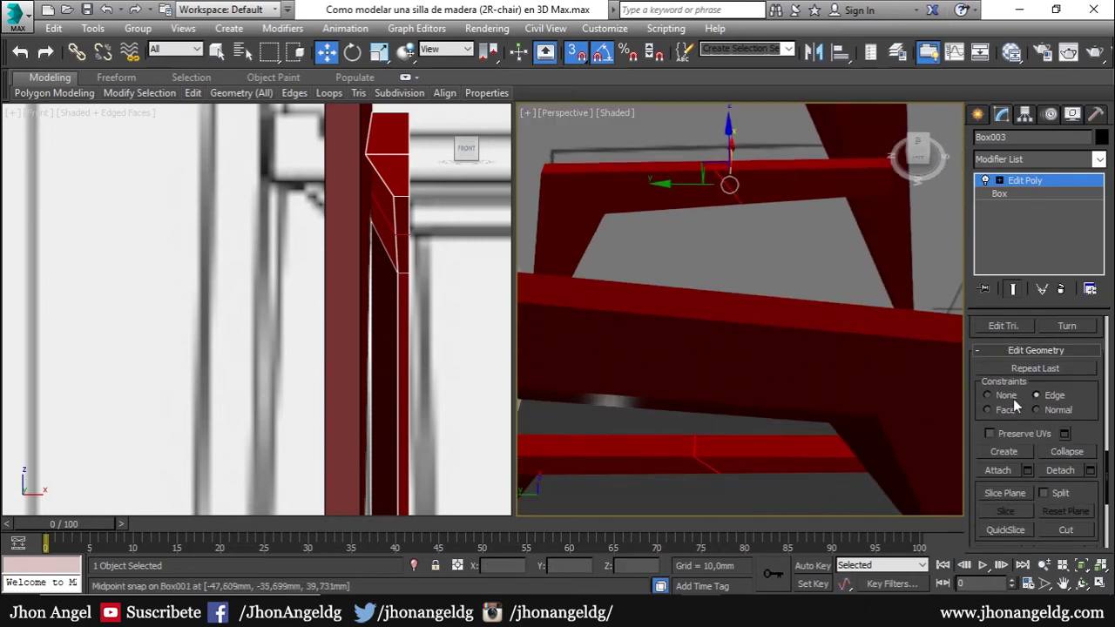
key(e)
key(r)
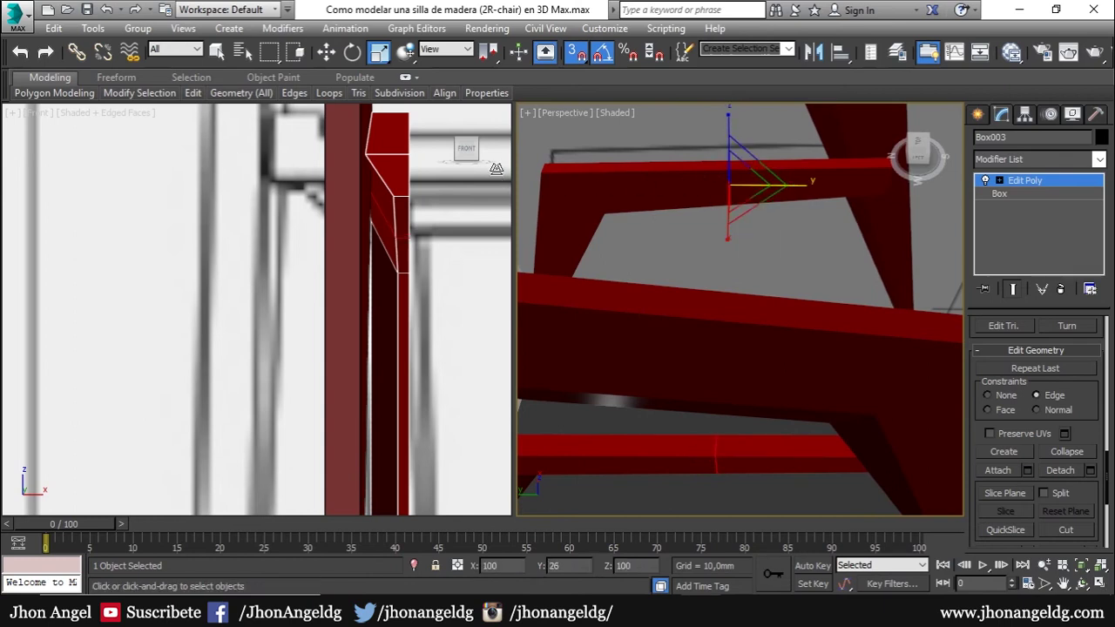
drag(796, 184, 806, 214)
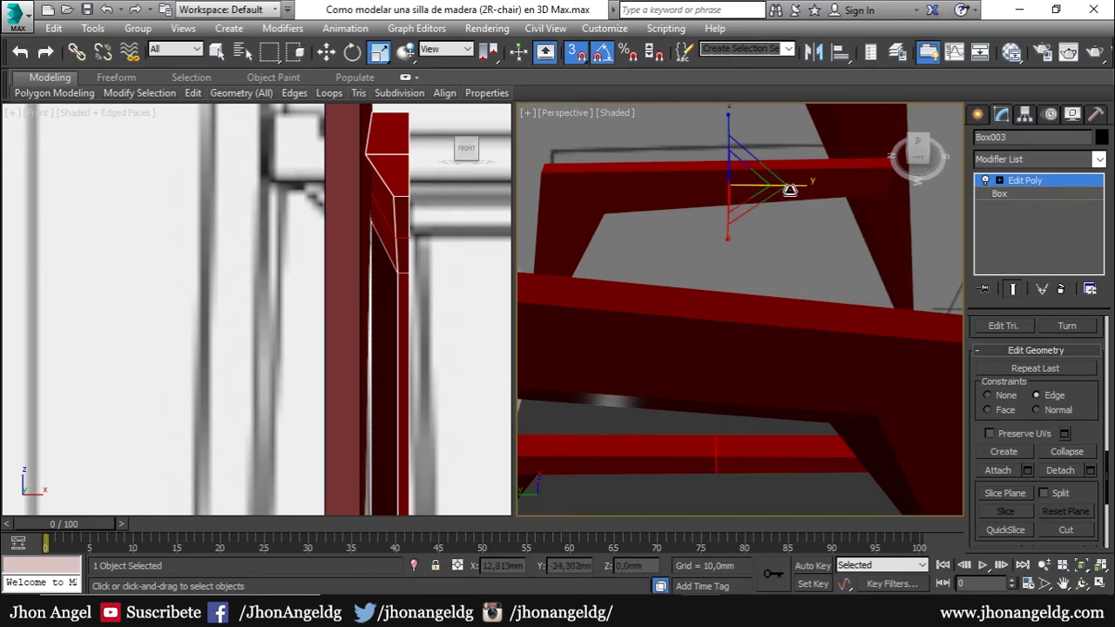
mouse_move(802, 189)
mouse_down()
mouse_move(627, 191)
mouse_move(708, 223)
mouse_up()
key(F4)
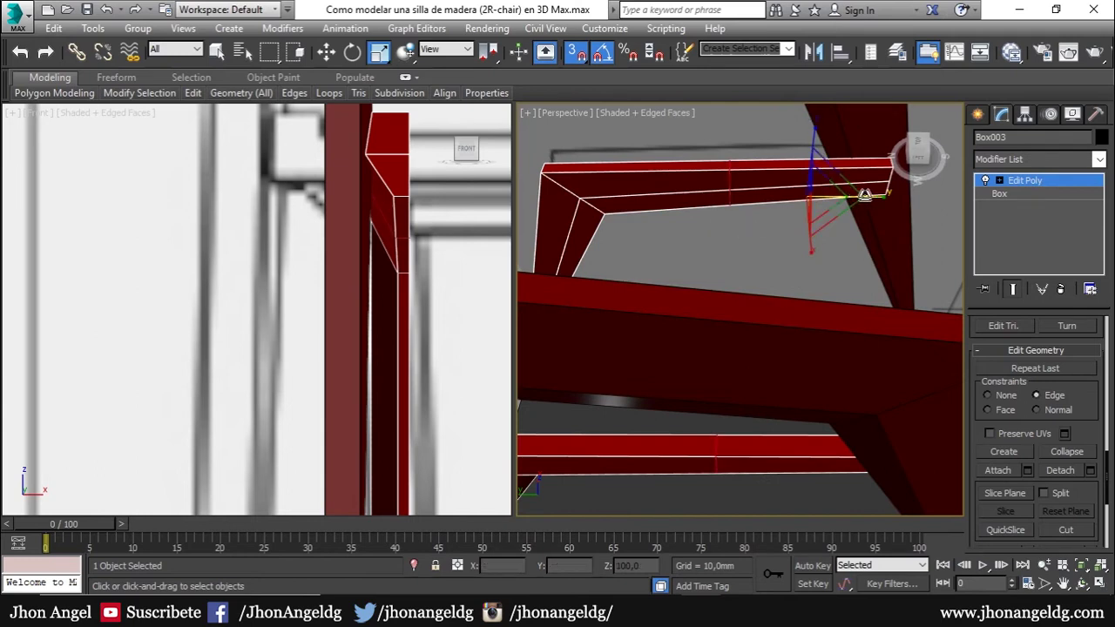
drag(865, 196, 792, 186)
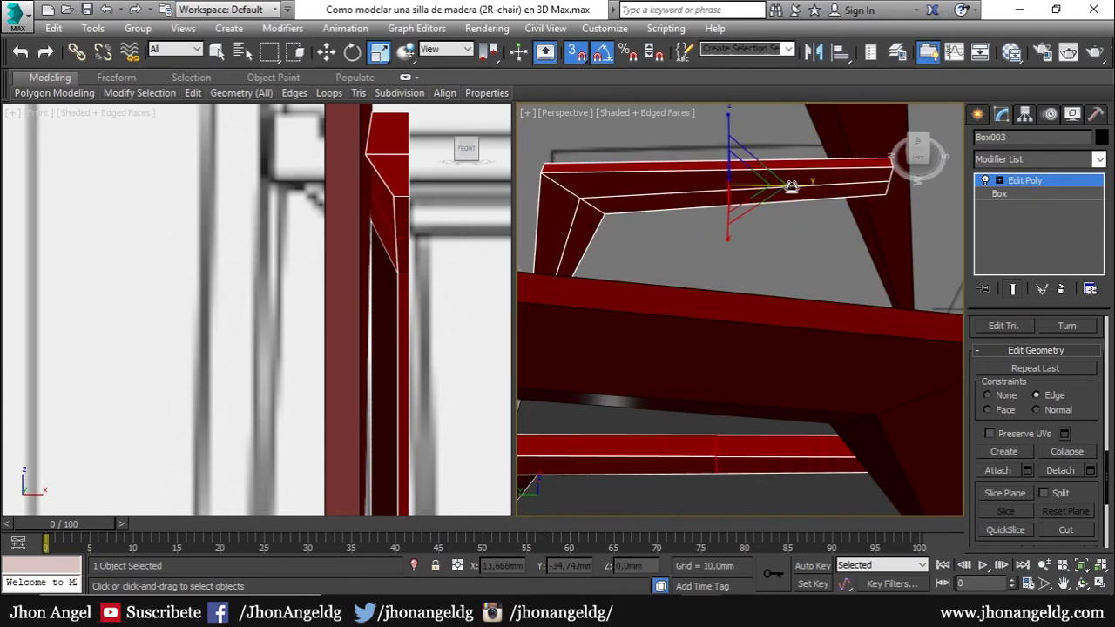
- Flatten the rail selection with Make Planar X, Y and Z so it runs straight
drag(1094, 433, 1105, 271)
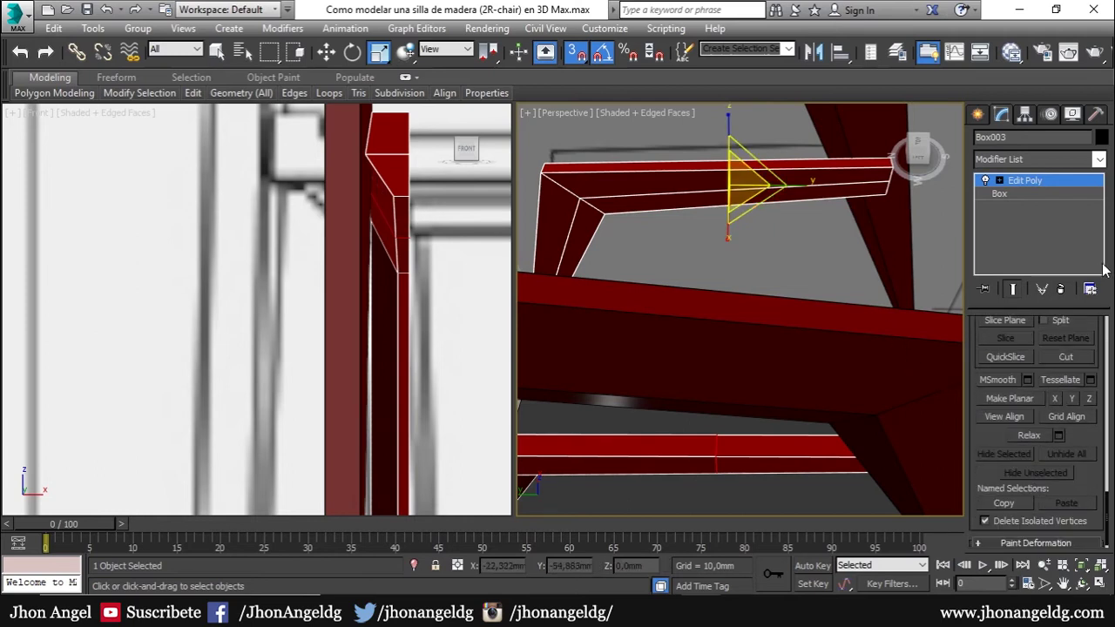
drag(1088, 437, 1092, 424)
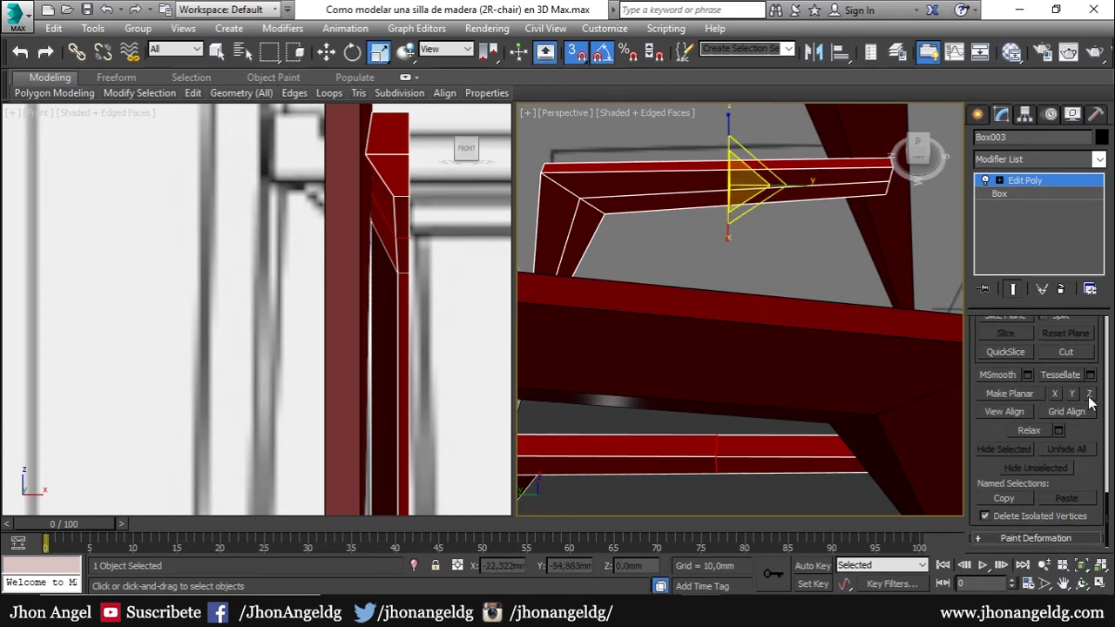
click(1073, 395)
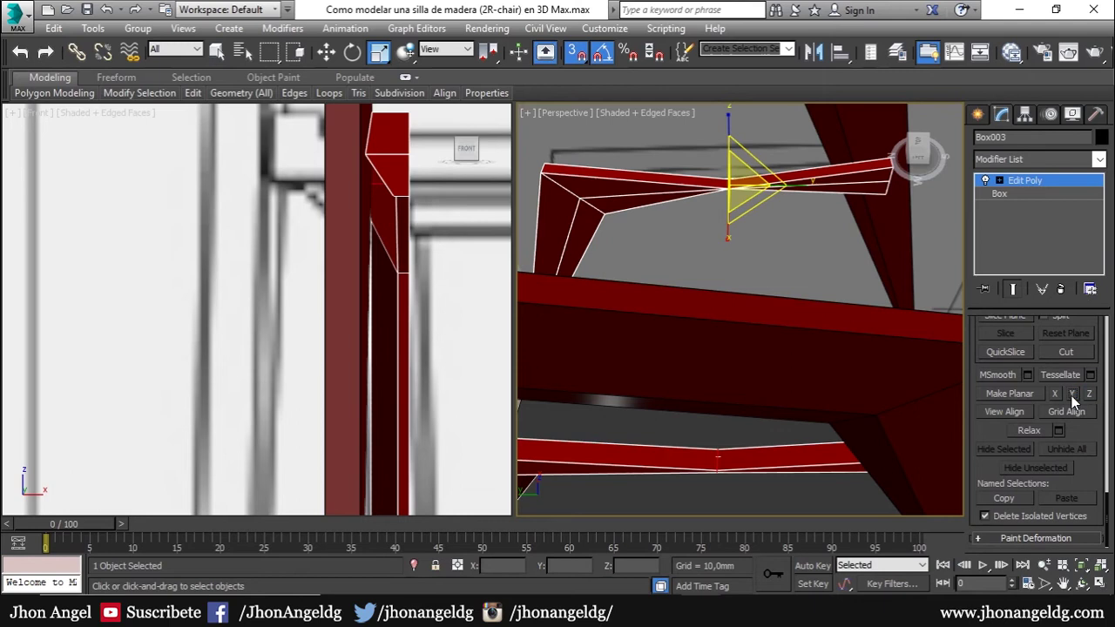
click(1056, 394)
click(1089, 393)
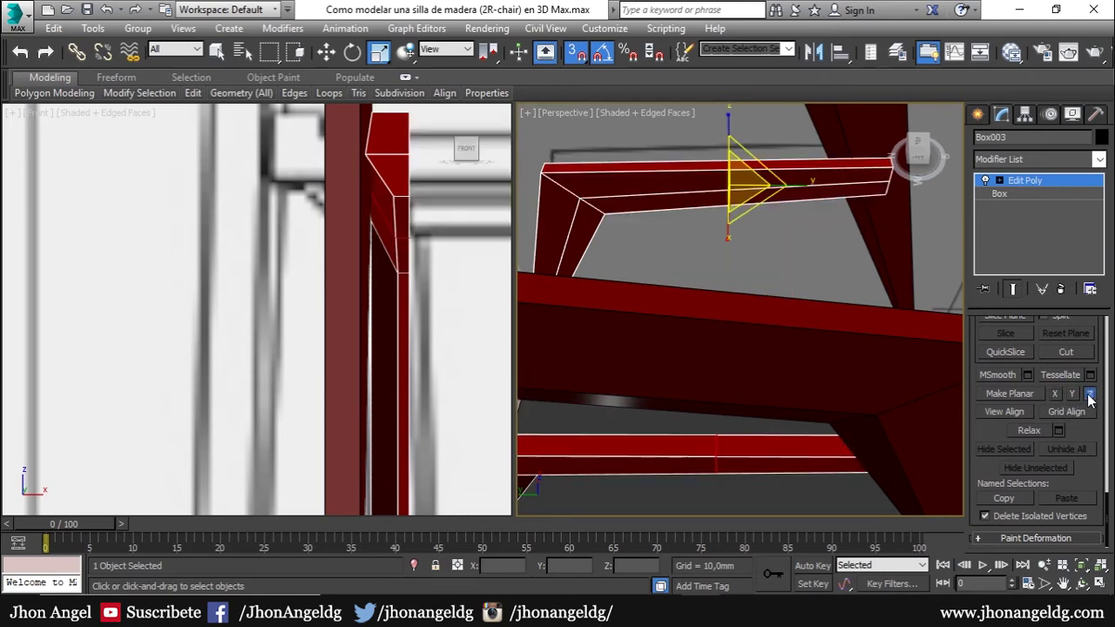
- Turn off snaps and push the rail's end edge outward
key(w)
key(s)
alt+middle_drag(819, 318, 674, 291)
drag(733, 220, 769, 221)
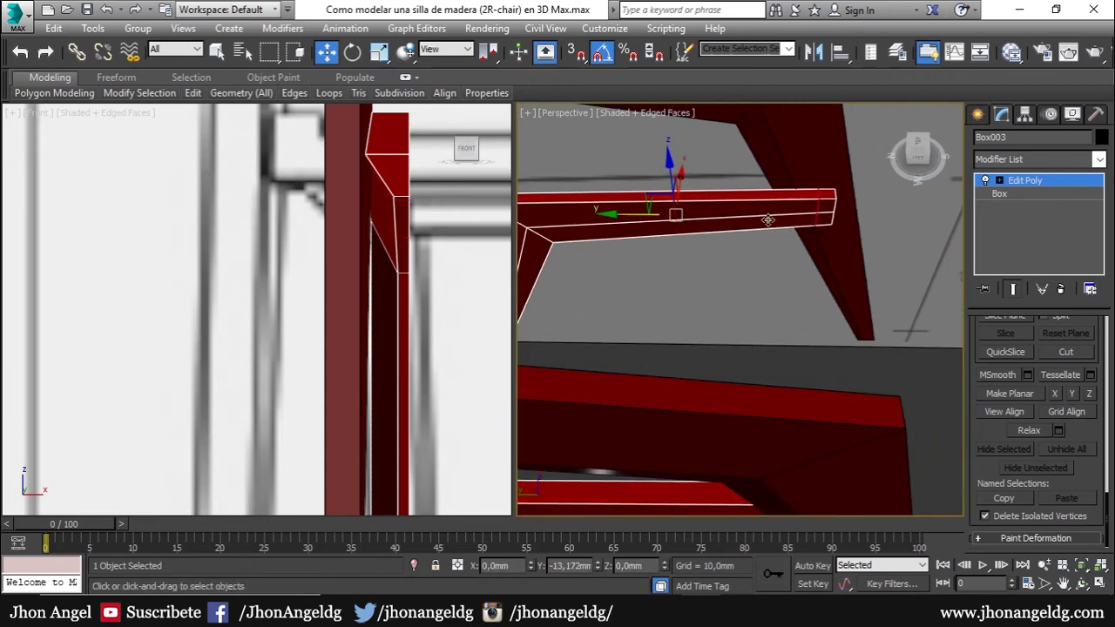
- In the Left wireframe view, move the rail's end vertices to slant its end
mouse_move(802, 252)
alt+middle_down()
mouse_move(777, 218)
mouse_move(792, 200)
alt+middle_up()
key(l)
scroll(772, 201, up, 5)
key(F3)
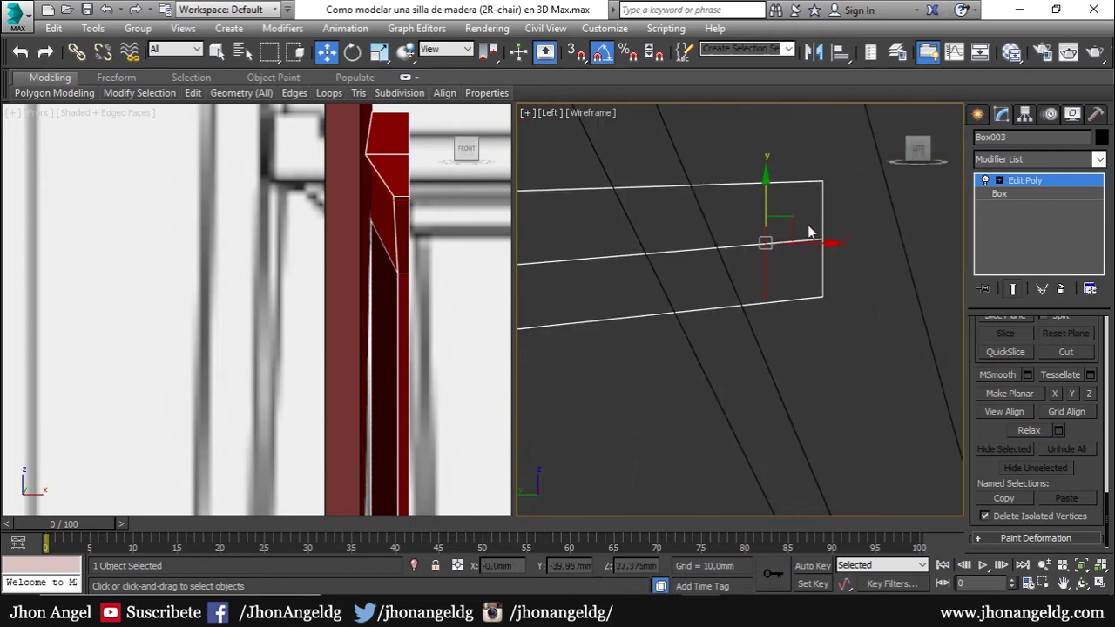
middle_drag(808, 225, 746, 391)
key(1)
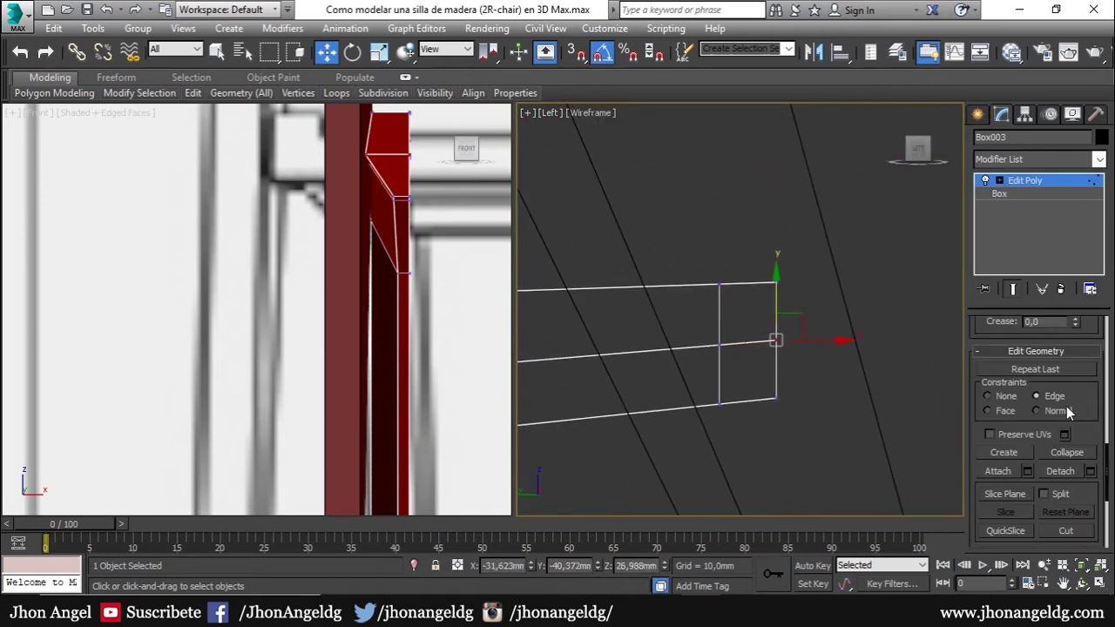
mouse_move(833, 345)
mouse_down()
mouse_move(855, 340)
mouse_move(761, 405)
mouse_move(845, 386)
mouse_move(812, 360)
mouse_up()
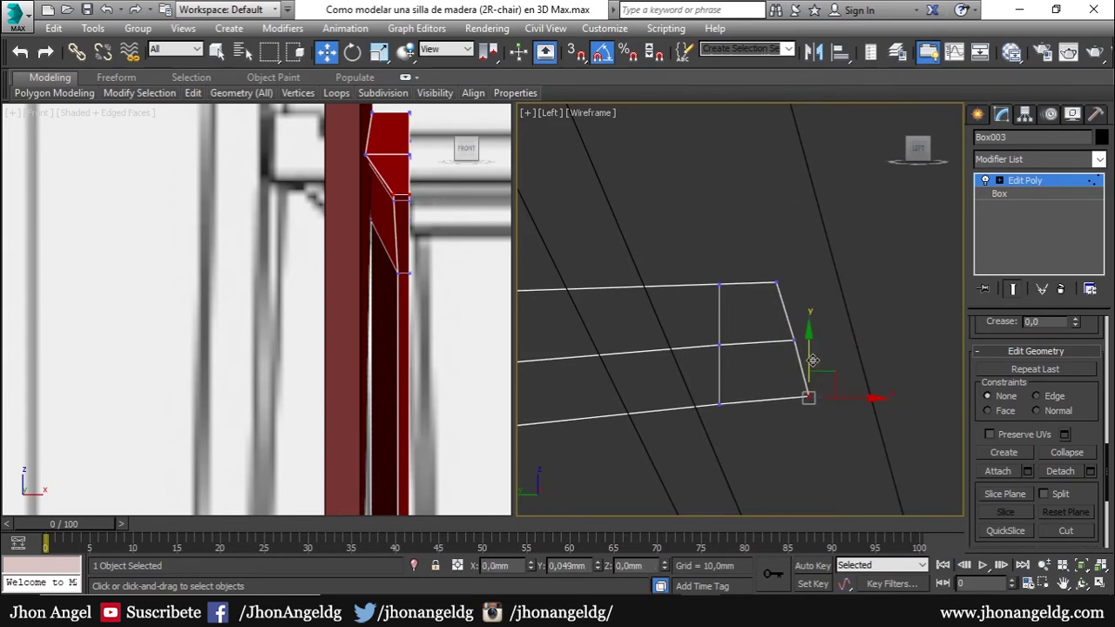
drag(848, 399, 850, 395)
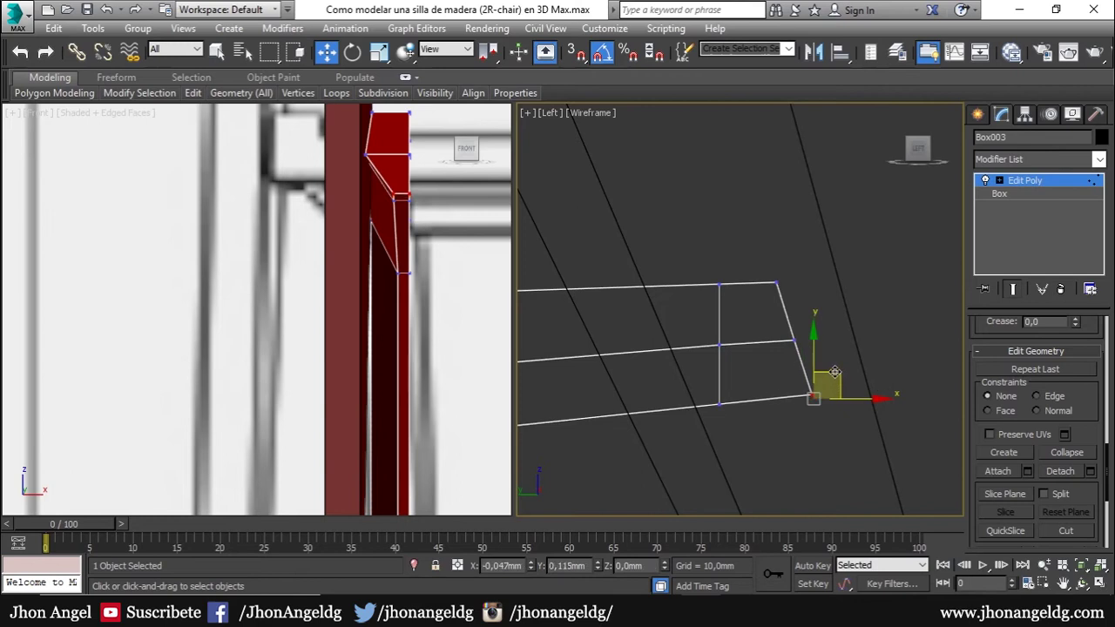
drag(842, 319, 773, 359)
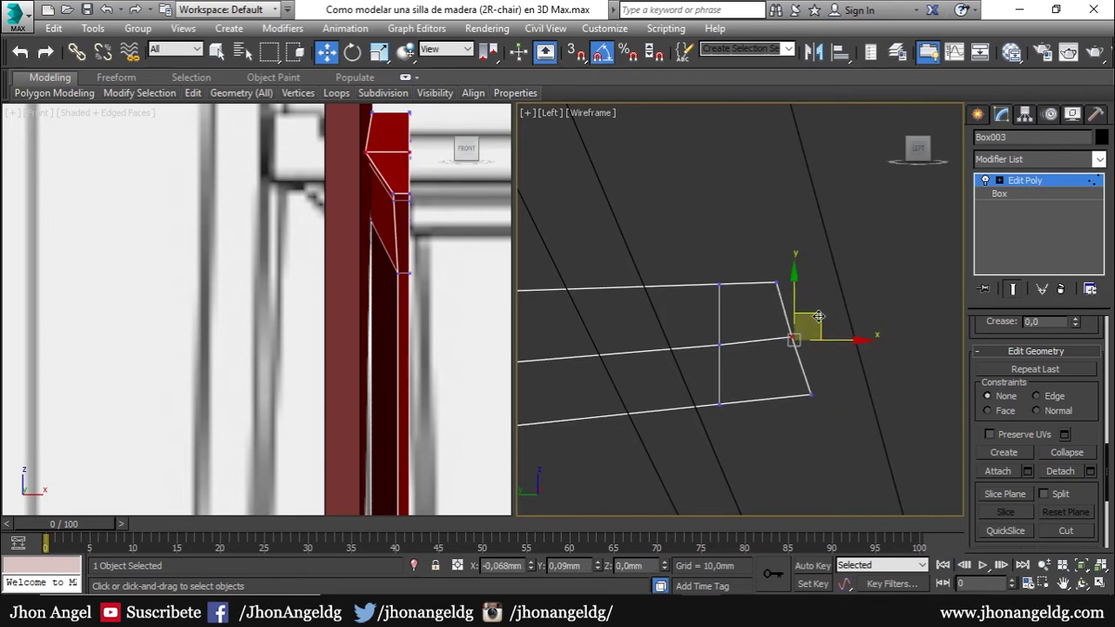
drag(819, 316, 819, 319)
key(alt+Tab)
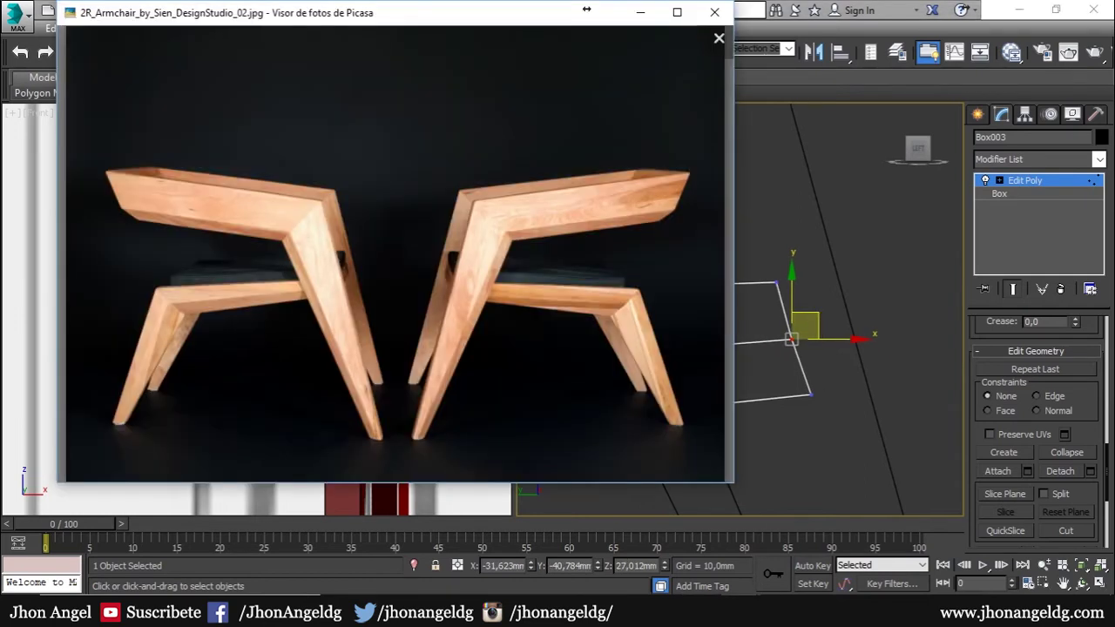
scroll(457, 262, up, 2)
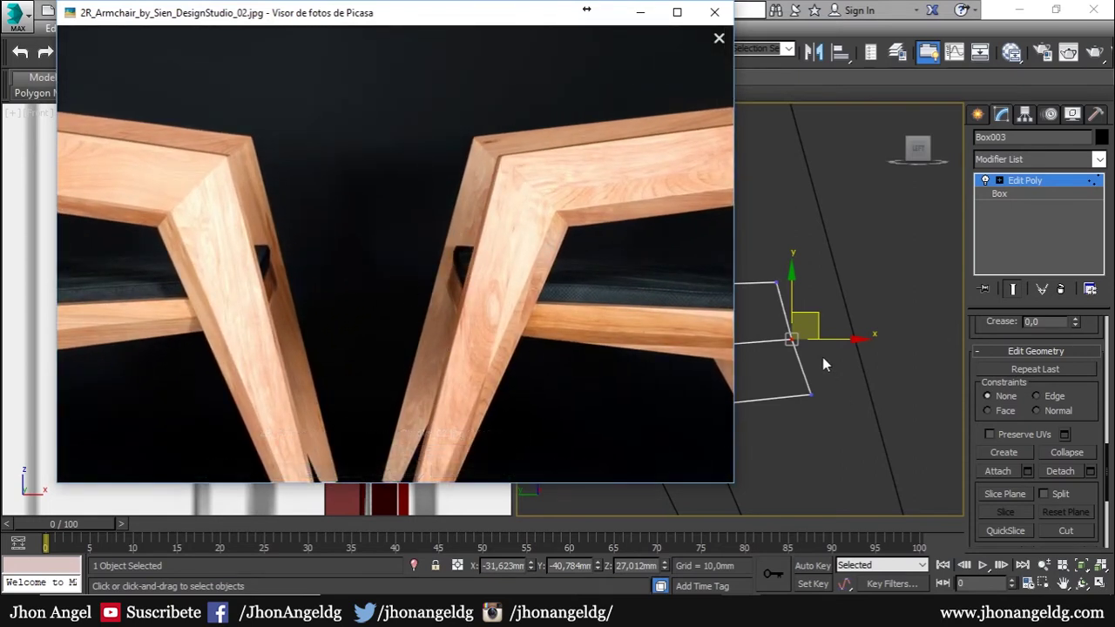
click(819, 313)
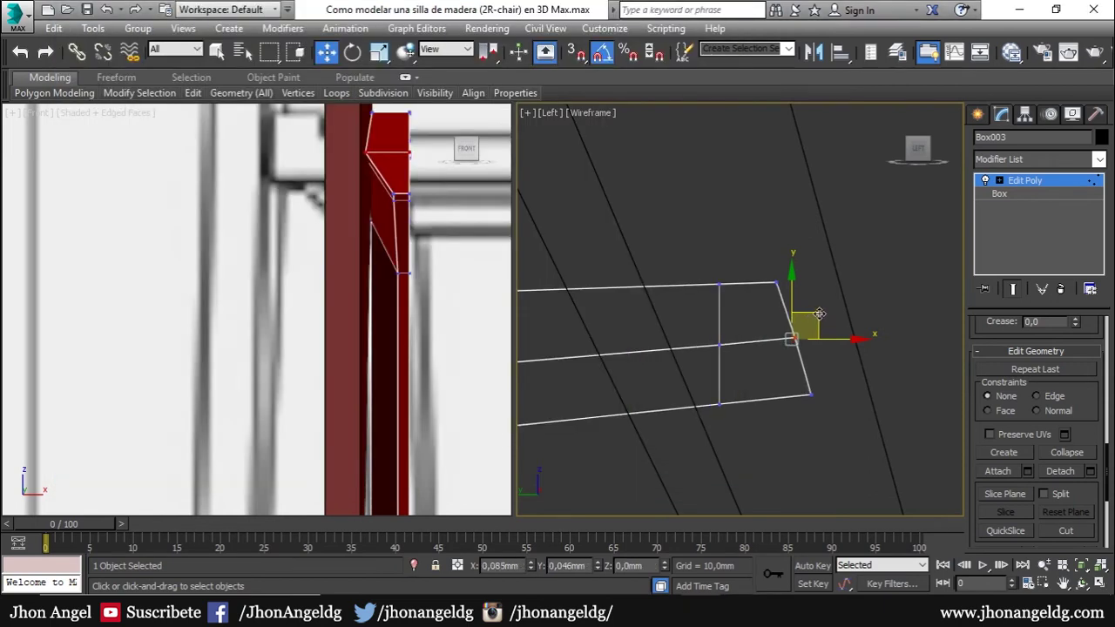
drag(817, 317, 820, 319)
key(alt+Tab)
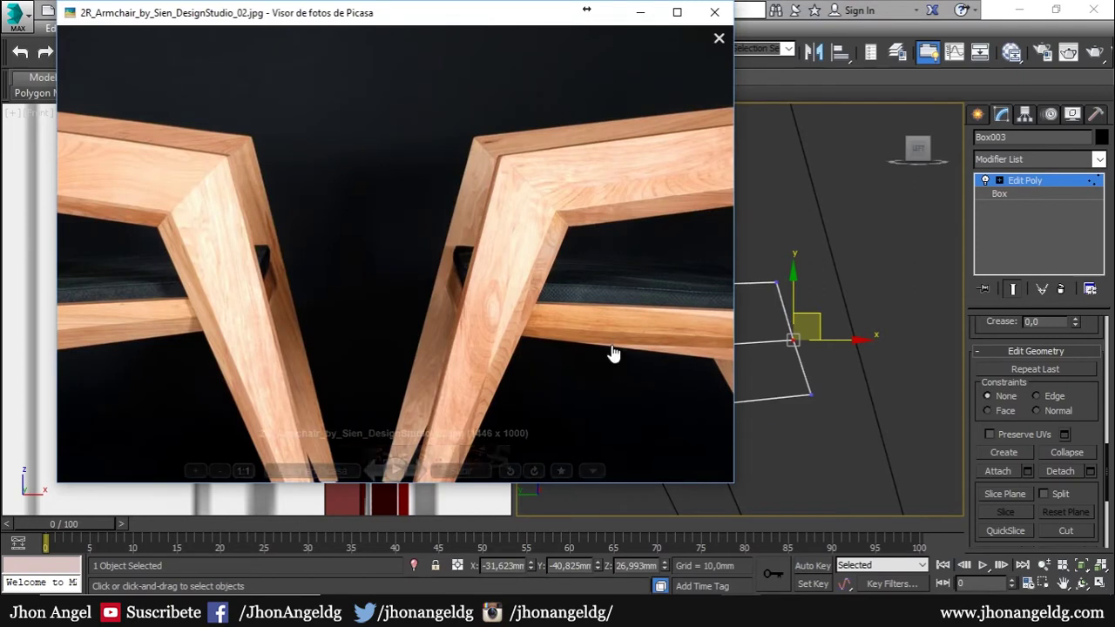
key(Right)
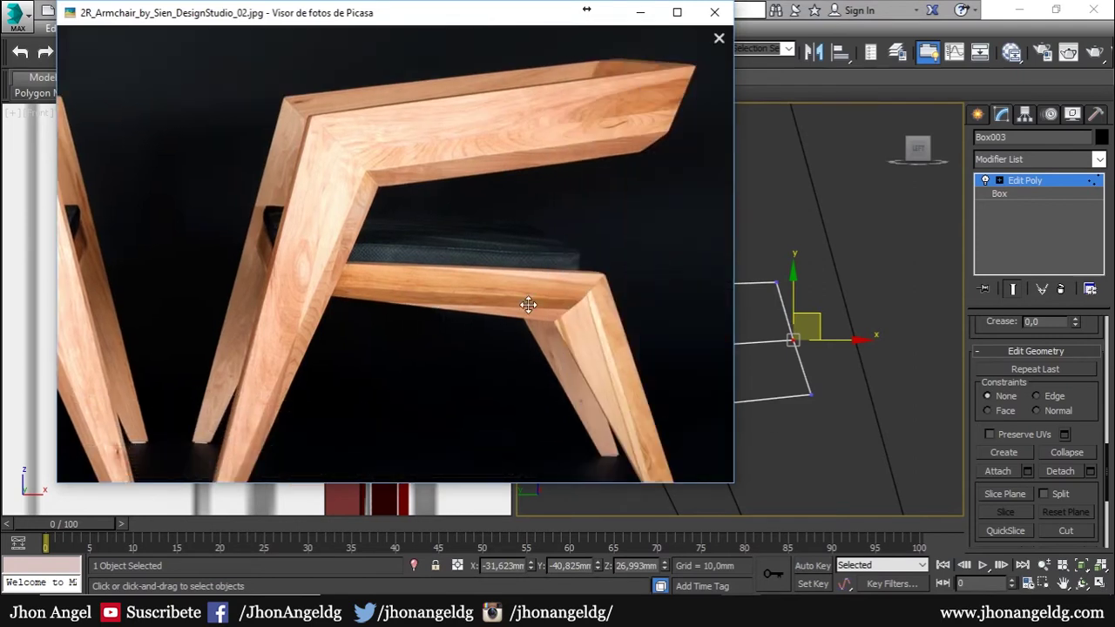
key(Right)
key(Right)
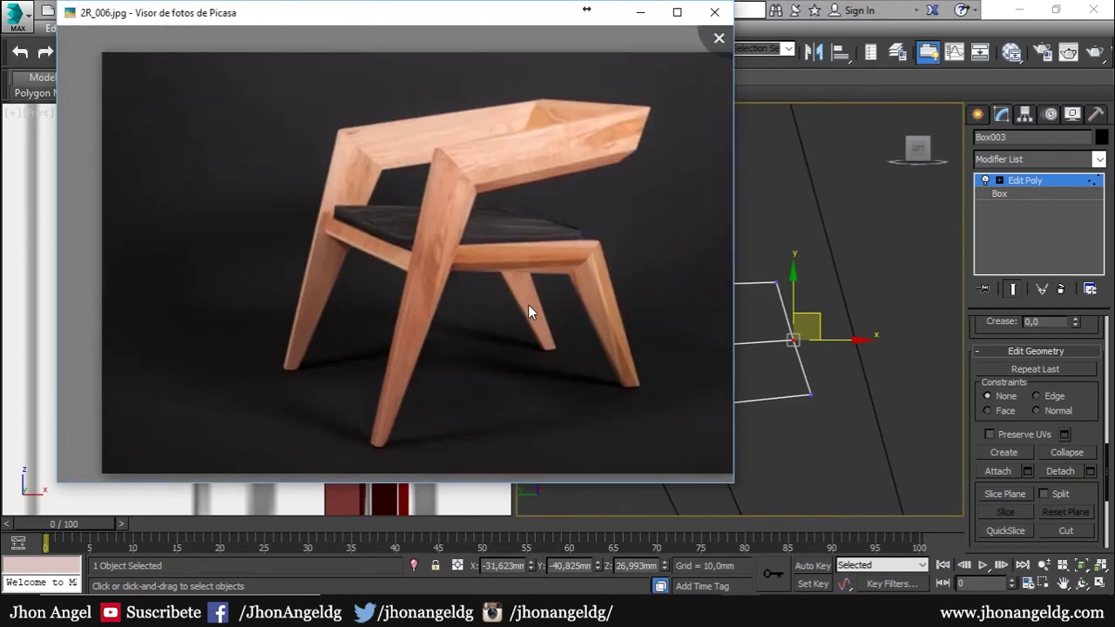
key(Left)
key(Right)
key(Right)
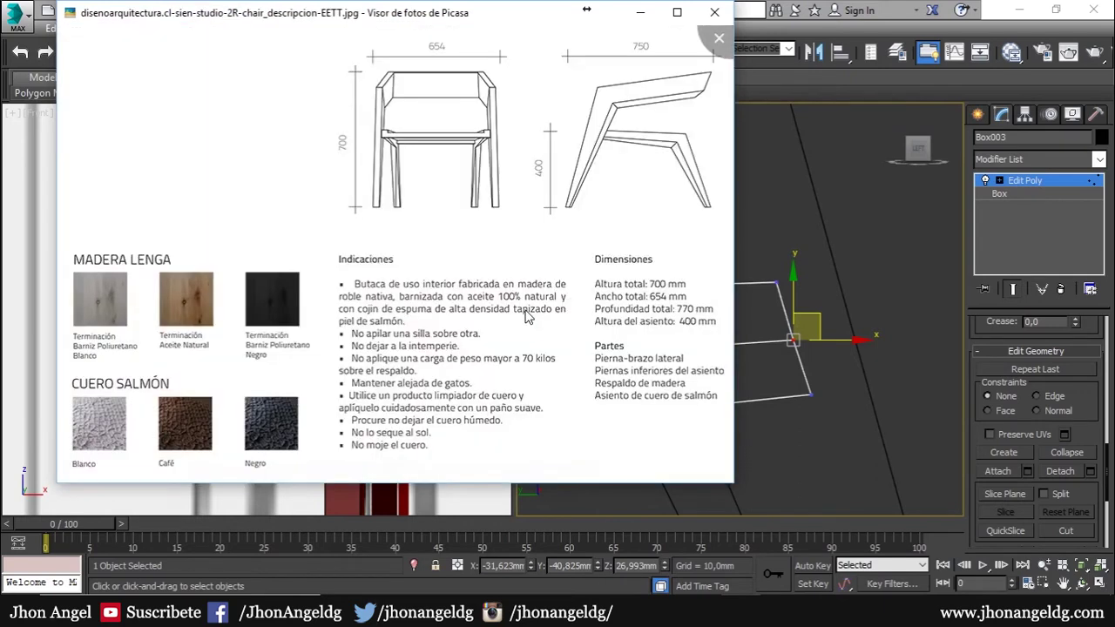
scroll(447, 149, up, 2)
scroll(418, 150, up, 2)
scroll(390, 153, up, 1)
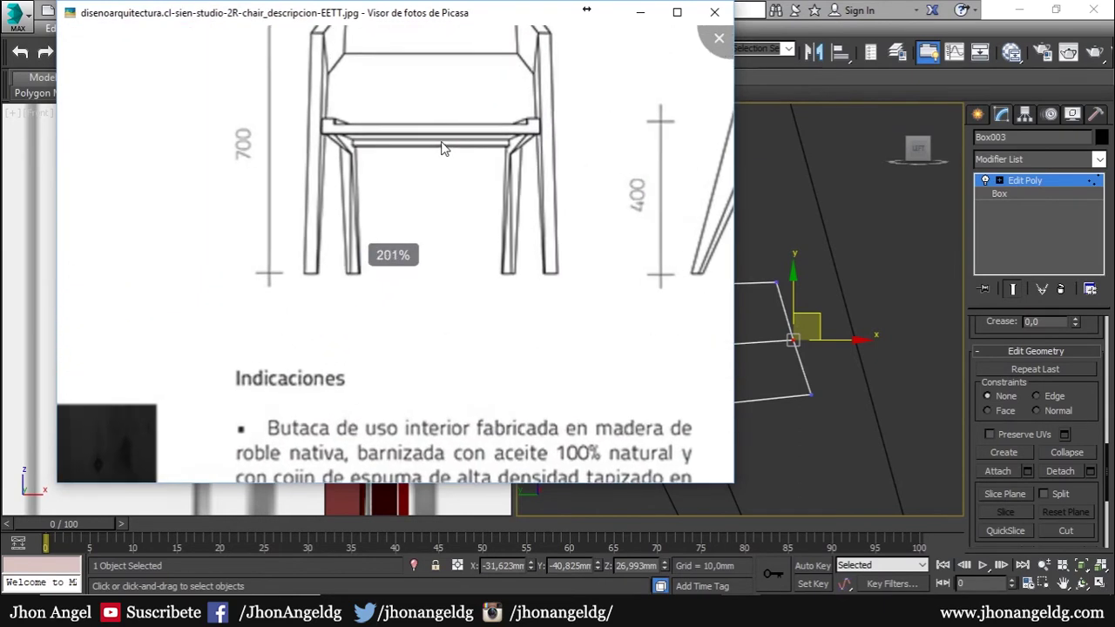
scroll(482, 166, up, 1)
scroll(149, 299, up, 2)
scroll(342, 262, down, 1)
drag(127, 272, 214, 263)
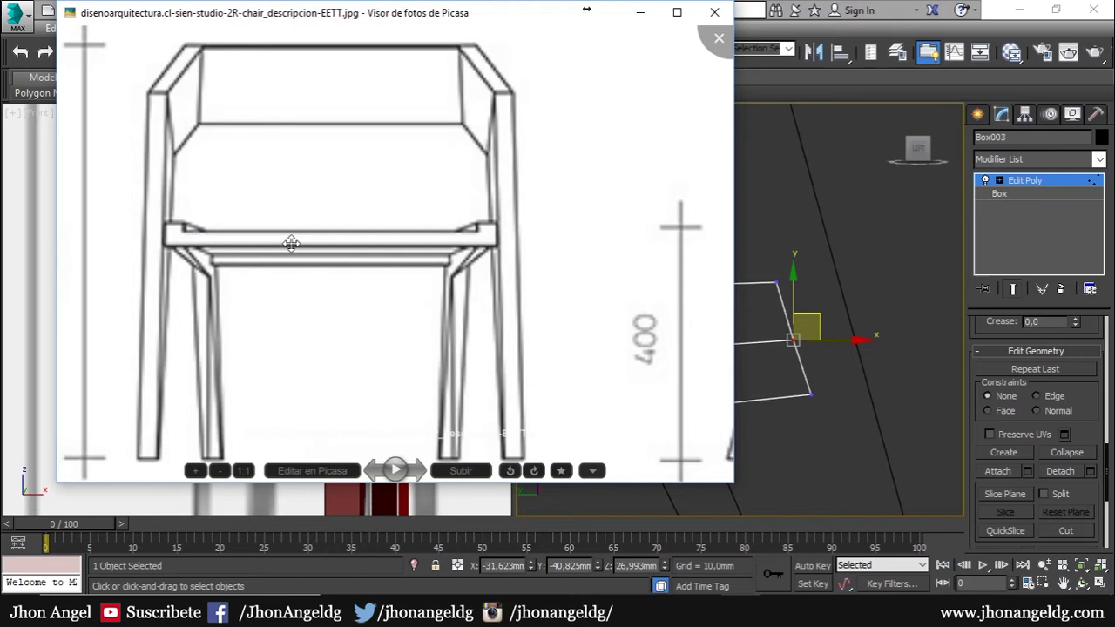
key(Escape)
scroll(792, 420, up, 2)
scroll(734, 404, up, 2)
middle_drag(734, 405, 725, 342)
scroll(722, 342, up, 3)
- Connect the lower rail's long edges to add a new edge across the rail
key(2)
drag(771, 294, 758, 422)
right_click(755, 345)
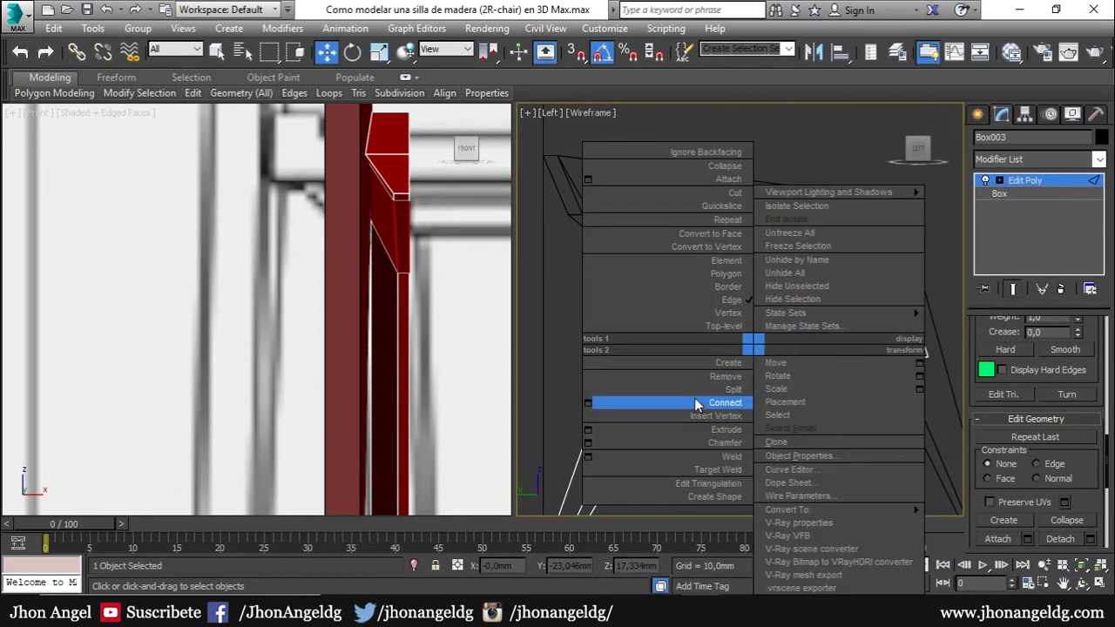
click(695, 403)
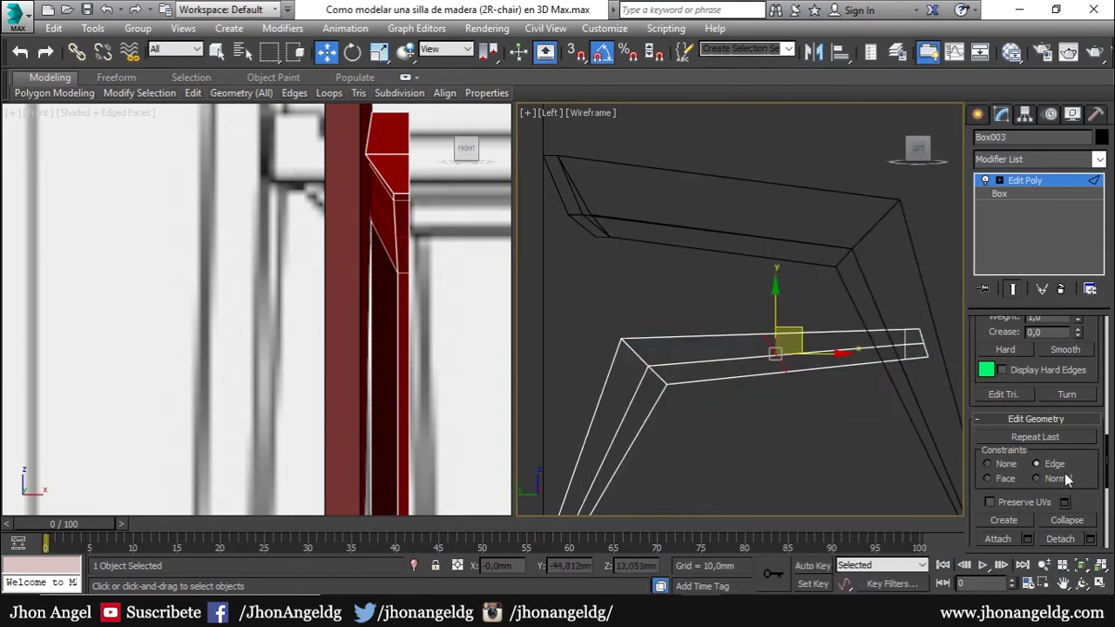
scroll(1065, 473, down, 3)
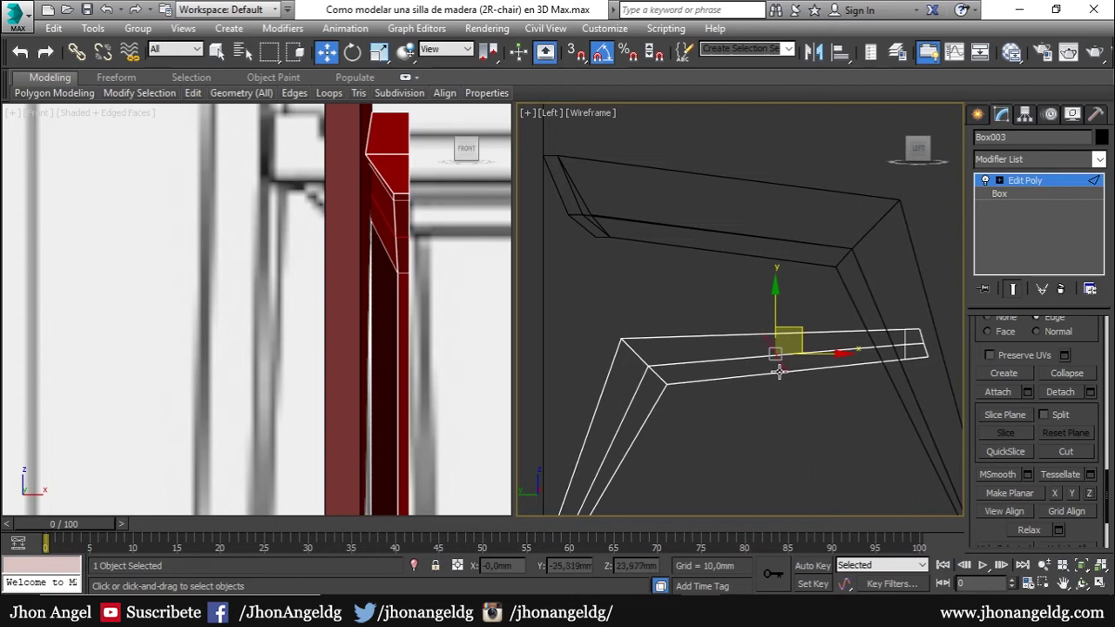
- Slide the new edge left along the rail toward the bend
key(r)
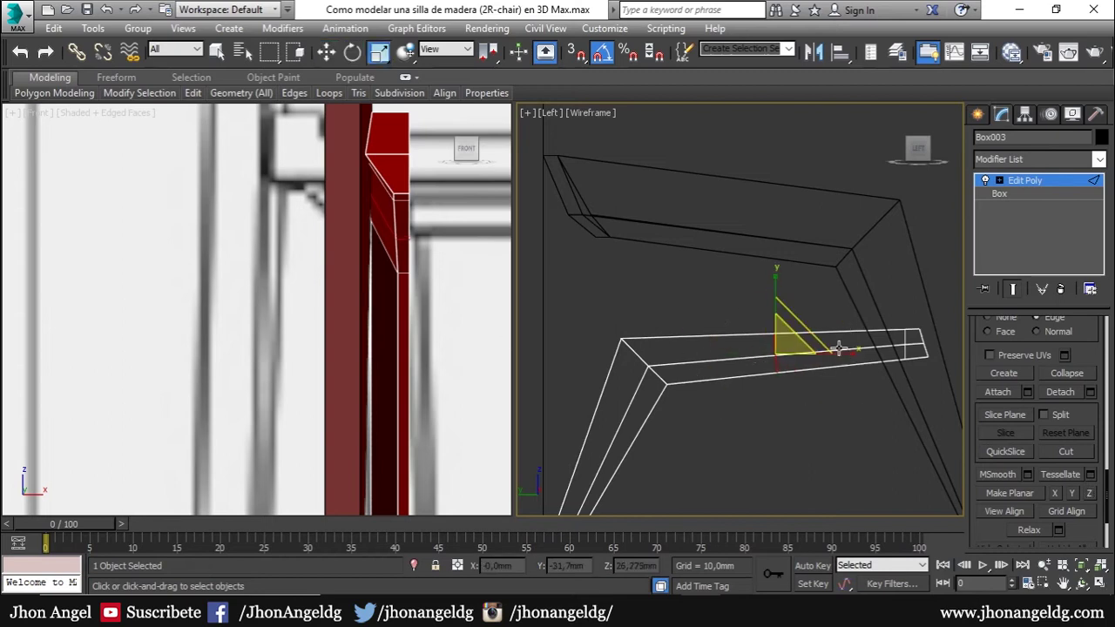
scroll(806, 368, up, 3)
key(w)
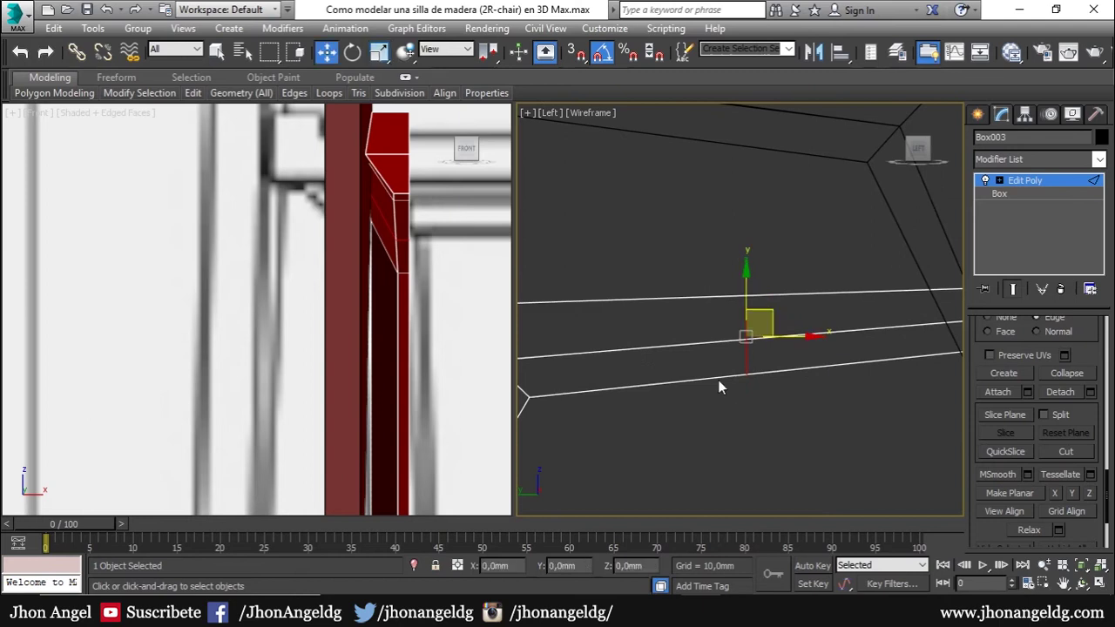
key(r)
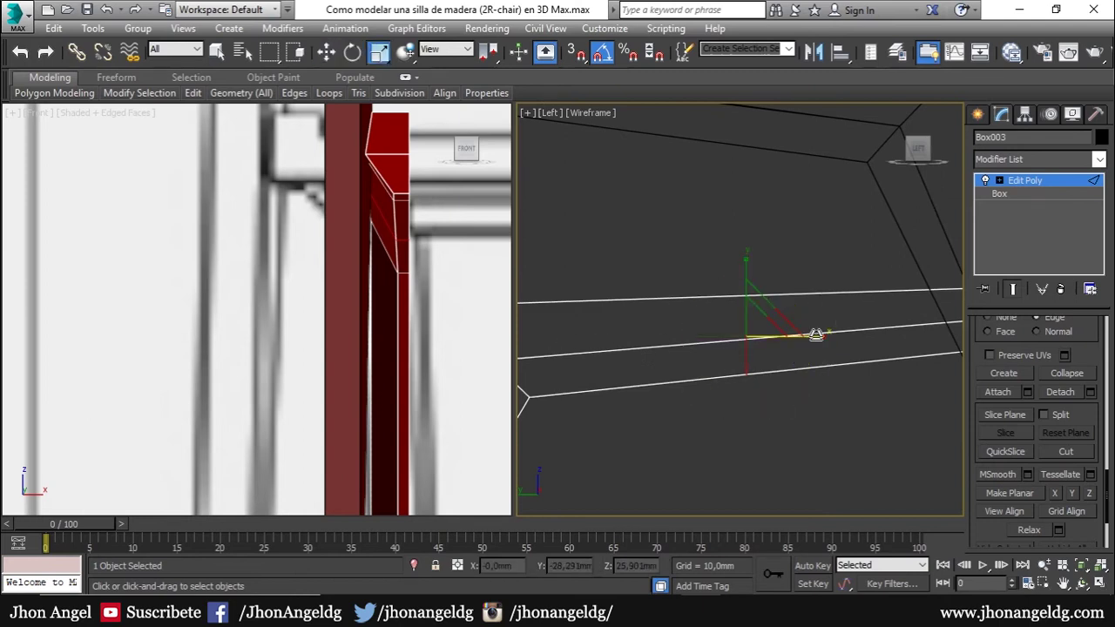
key(w)
scroll(801, 376, down, 3)
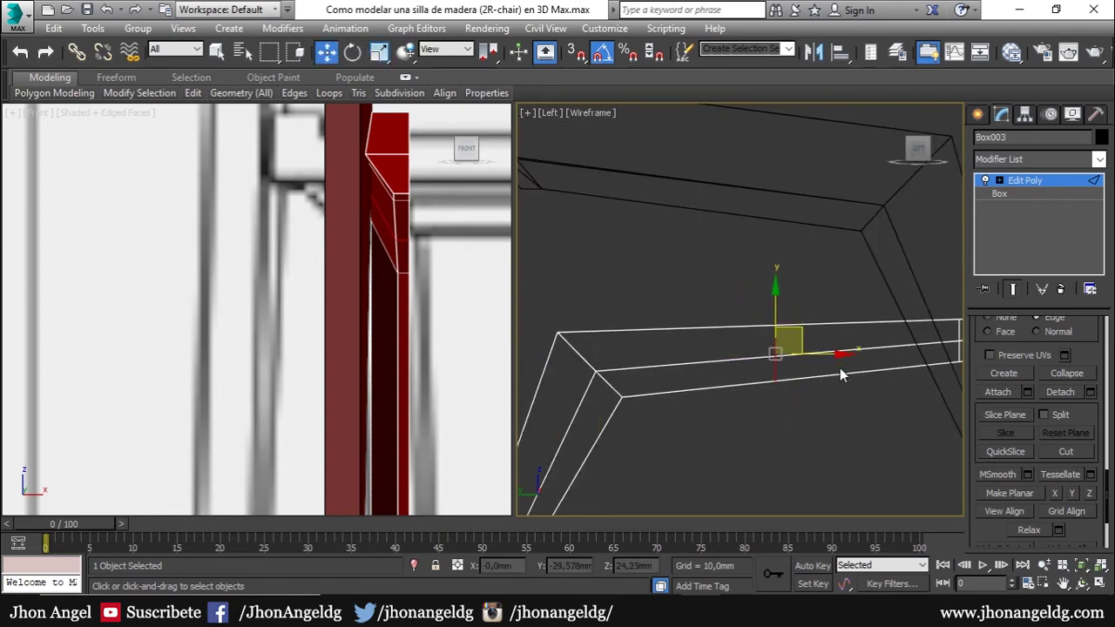
drag(775, 353, 720, 349)
key(ctrl+z)
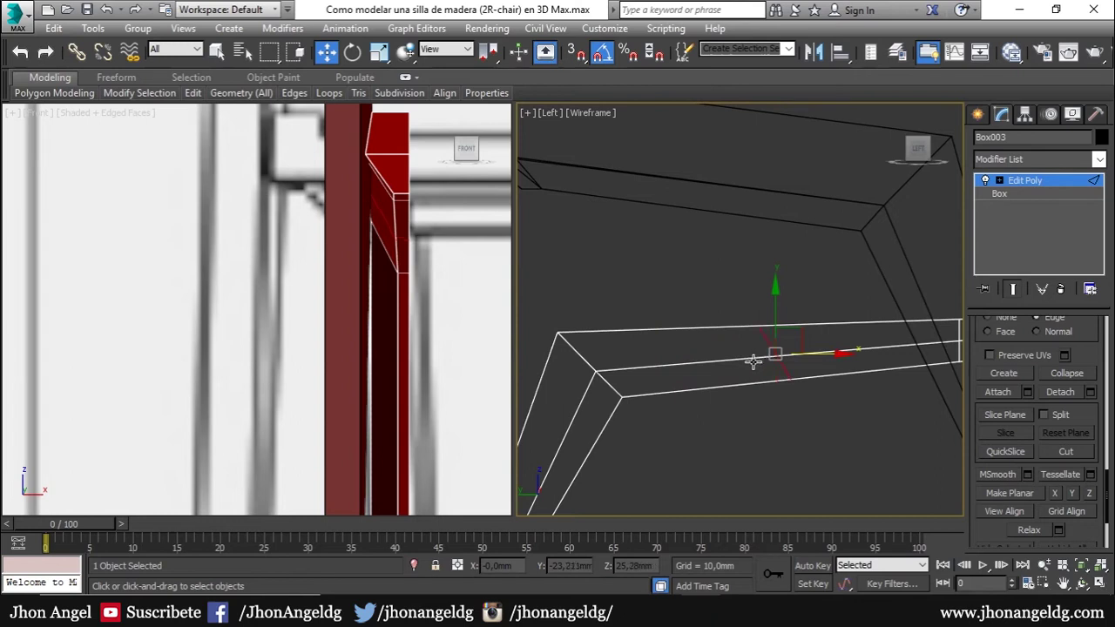
drag(754, 362, 679, 354)
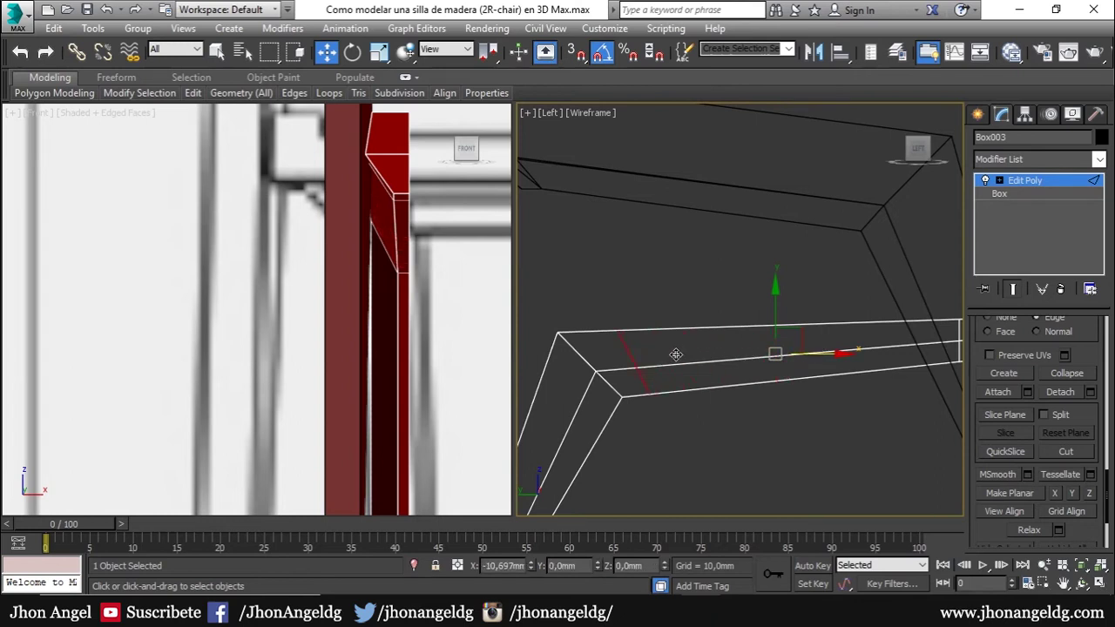
- Add a second connecting edge, move it left and scale it to match the rail's slope
right_click(751, 346)
click(809, 355)
drag(810, 354, 739, 355)
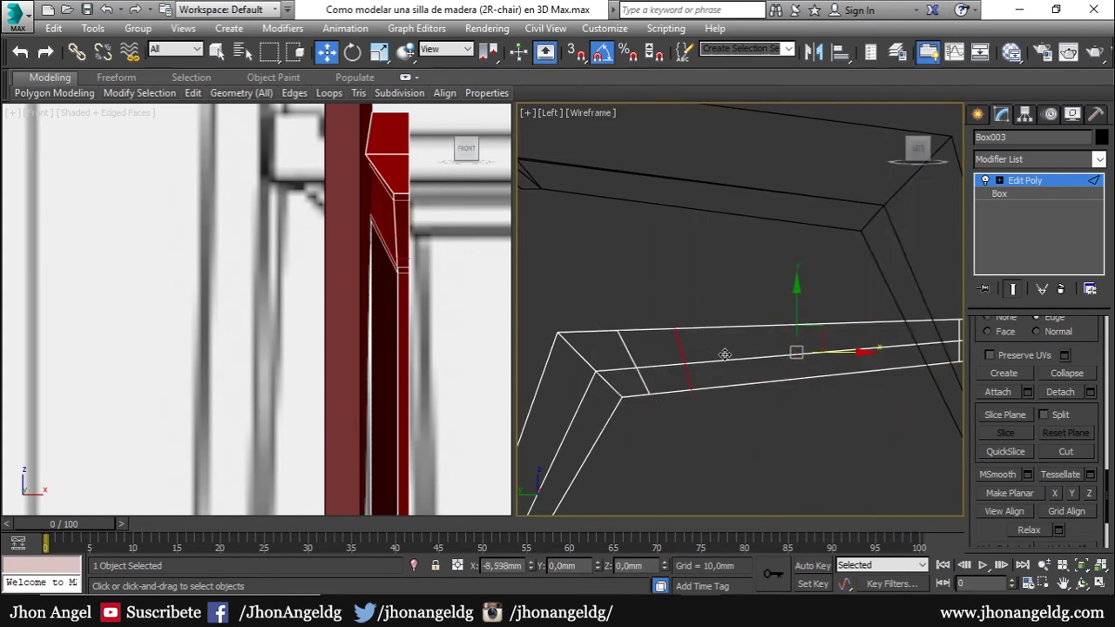
key(e)
key(r)
drag(691, 365, 751, 364)
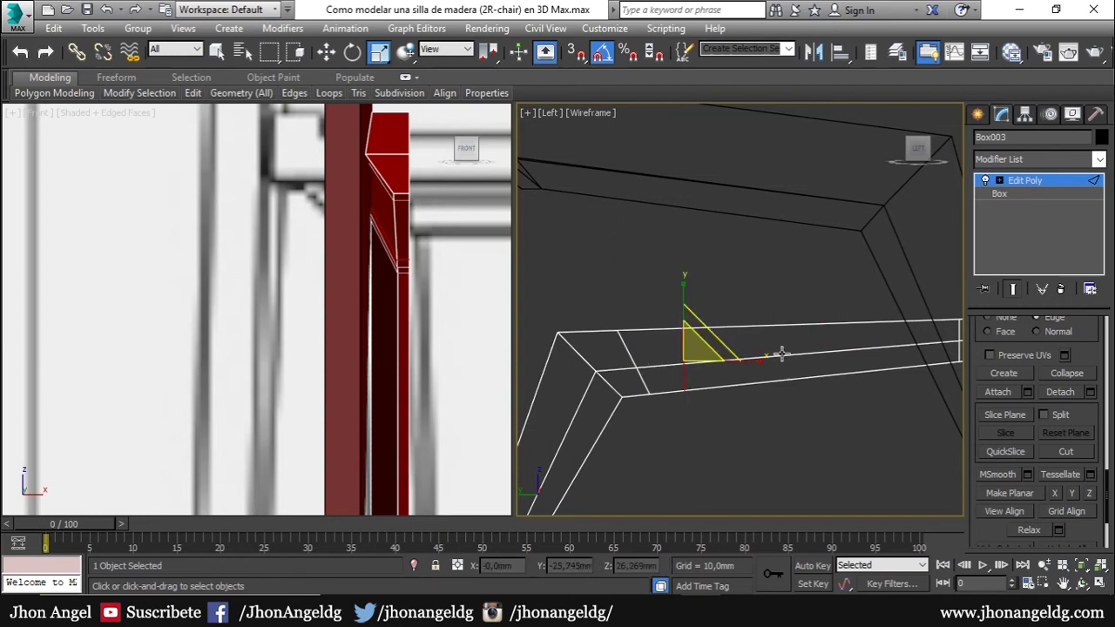
key(w)
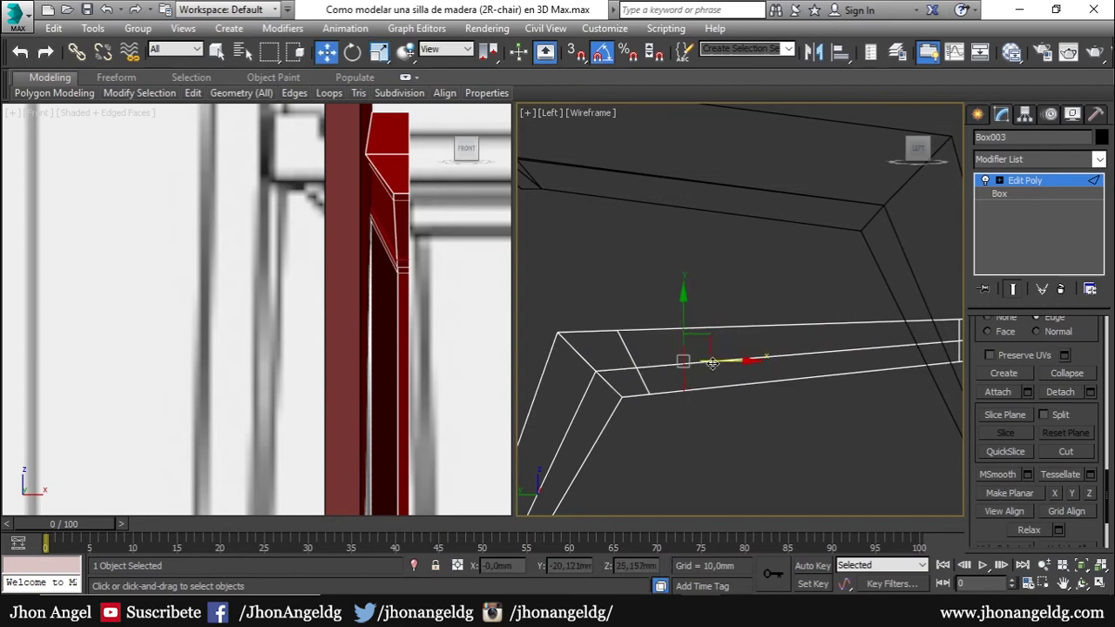
- View the chair corner in a shaded perspective view and go to Polygon level
key(p)
key(z)
scroll(710, 365, up, 3)
scroll(717, 392, up, 2)
key(F3)
mouse_move(737, 392)
middle_down()
mouse_move(745, 433)
mouse_move(700, 459)
mouse_move(811, 392)
mouse_move(752, 448)
mouse_move(714, 401)
mouse_move(684, 391)
mouse_move(768, 371)
mouse_move(672, 351)
middle_up()
key(4)
scroll(684, 391, down, 5)
- Inset the two facing leg end polygons by 0.5 mm
click(619, 296)
click(591, 336)
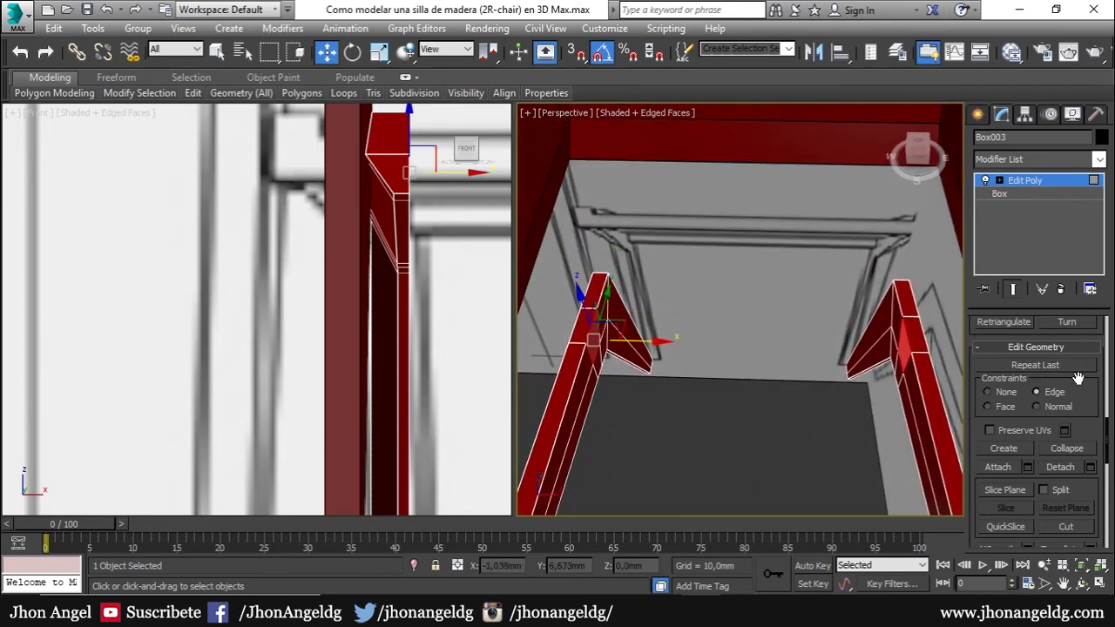
drag(1078, 379, 1105, 508)
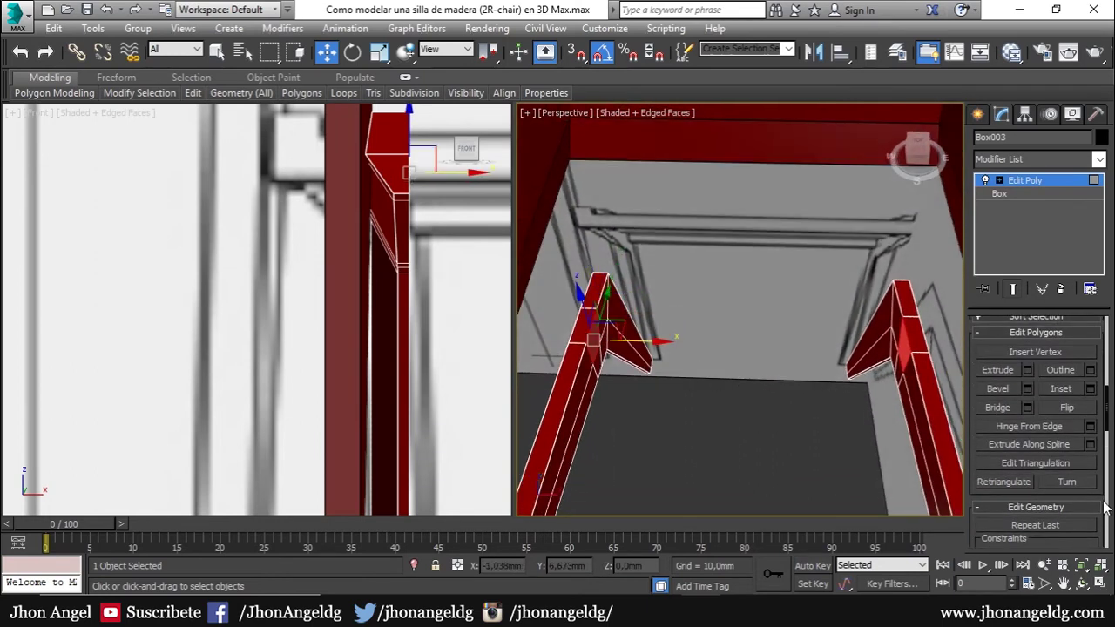
click(1092, 391)
text(10)
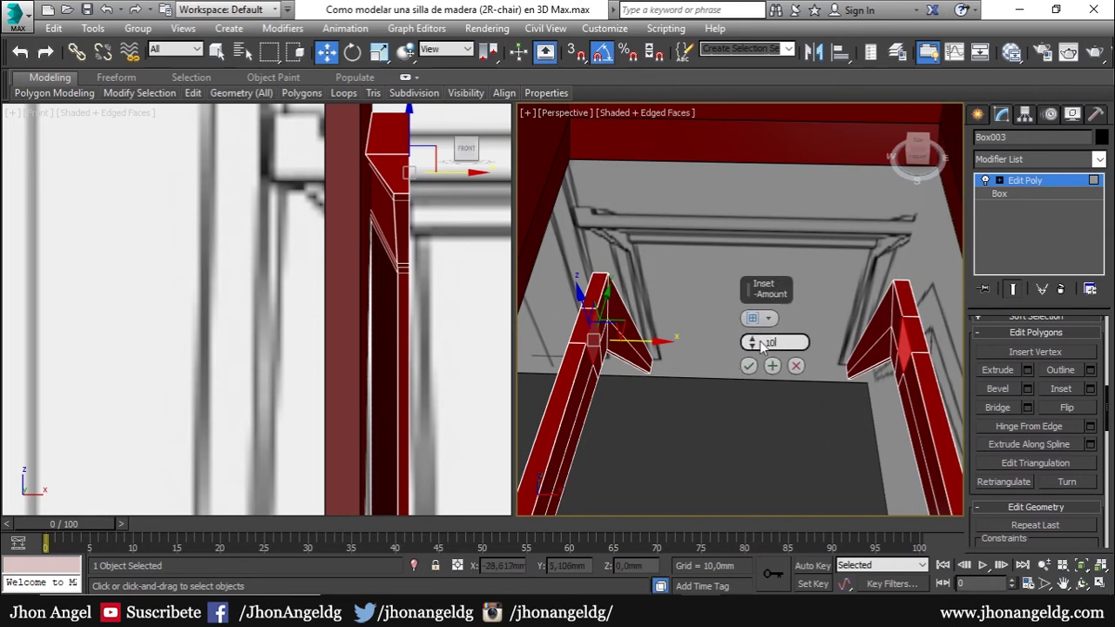
key(Return)
key(Return)
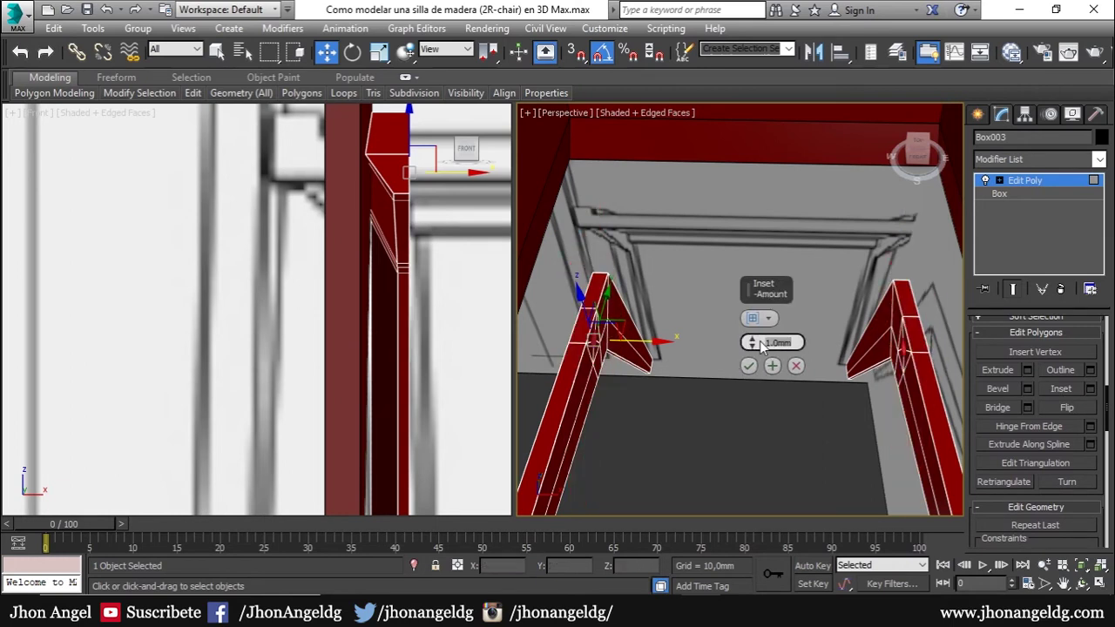
text(0.5)
key(Return)
click(748, 366)
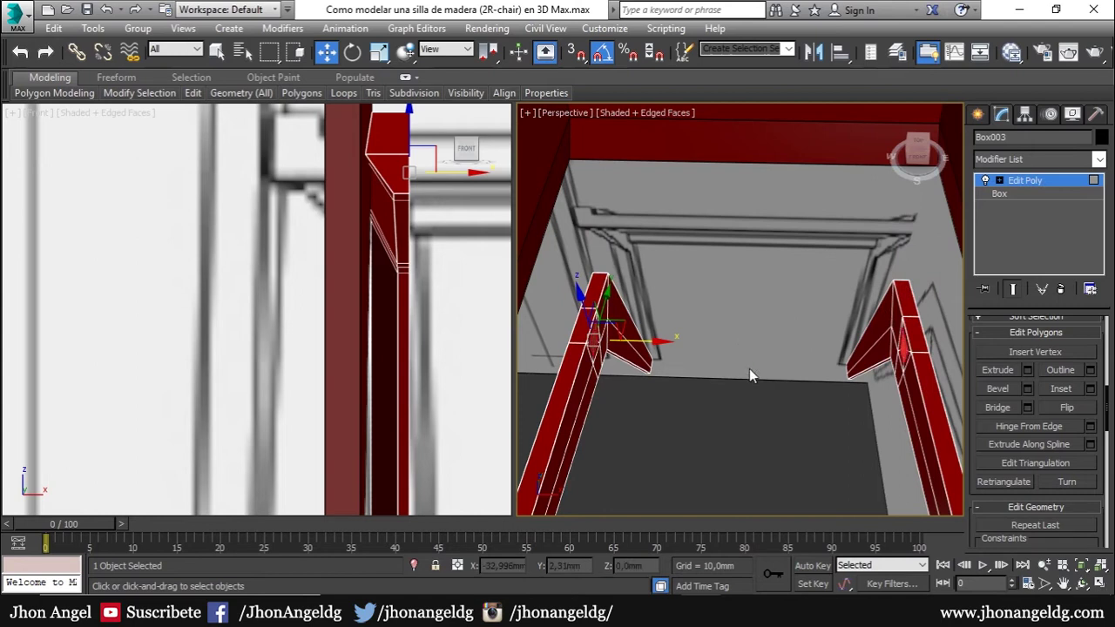
- Try bridging the inset faces, undo it, and select the left leg's faces
click(998, 408)
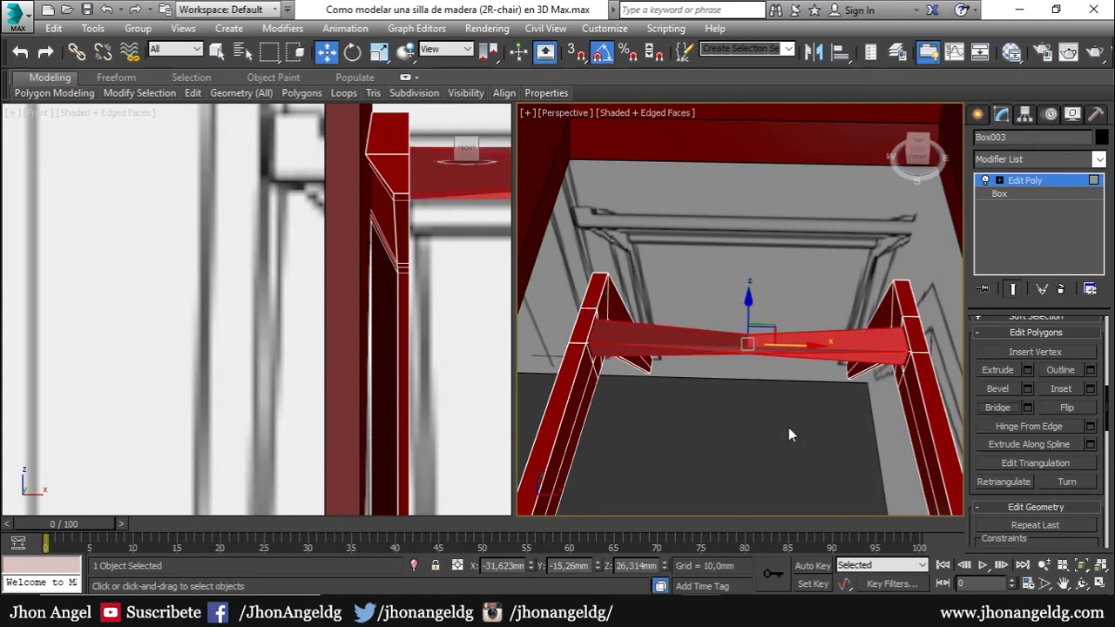
key(ctrl+z)
alt+middle_drag(710, 379, 673, 365)
drag(784, 386, 846, 424)
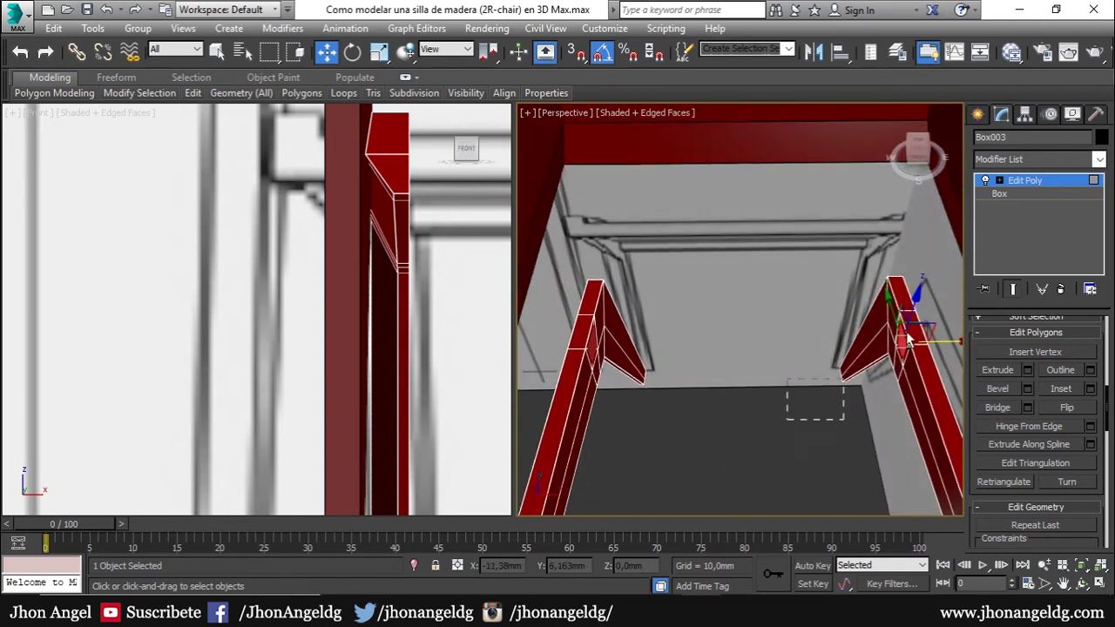
mouse_move(758, 348)
alt+middle_down()
mouse_move(640, 482)
mouse_move(772, 406)
mouse_move(704, 378)
mouse_move(850, 345)
alt+middle_up()
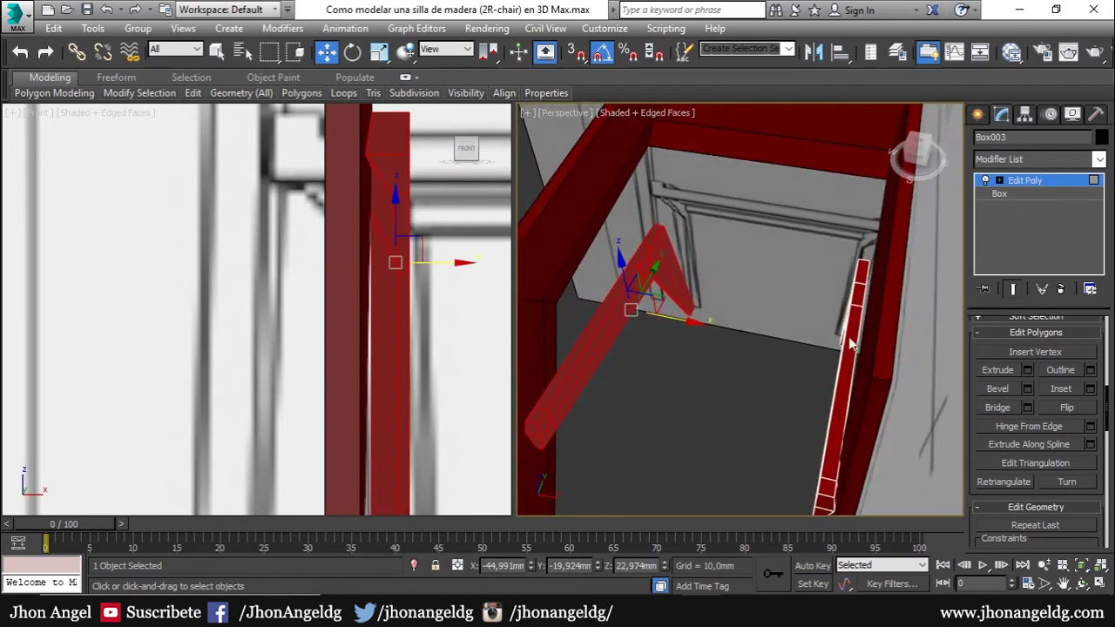
- Flip the left leg's selected faces and bridge them into a crossbar between the legs
click(1070, 406)
mouse_move(646, 264)
alt+middle_down()
mouse_move(706, 287)
mouse_move(843, 299)
mouse_move(689, 352)
alt+middle_up()
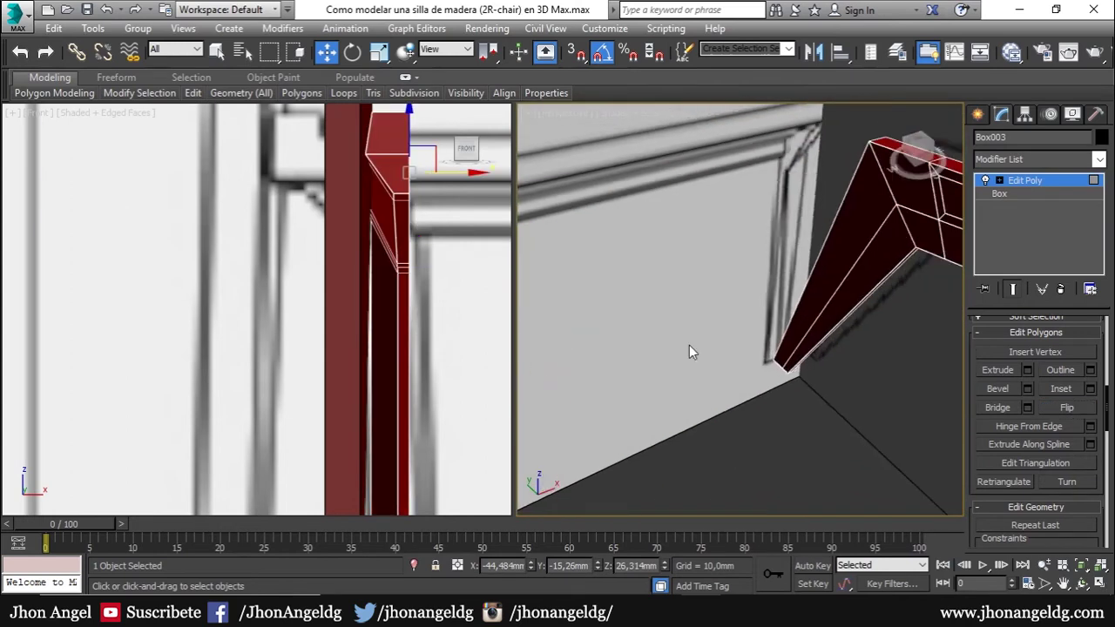
alt+middle_drag(892, 239, 911, 373)
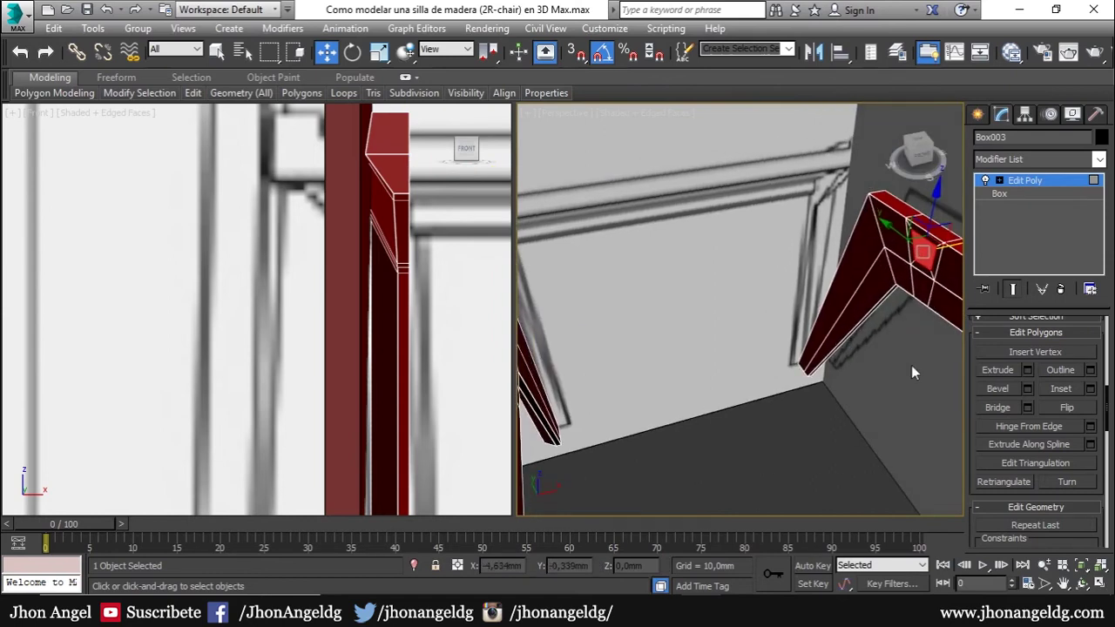
click(983, 409)
mouse_move(759, 407)
alt+middle_down()
mouse_move(708, 395)
mouse_move(722, 399)
mouse_move(738, 347)
alt+middle_up()
scroll(680, 401, up, 5)
scroll(671, 418, down, 5)
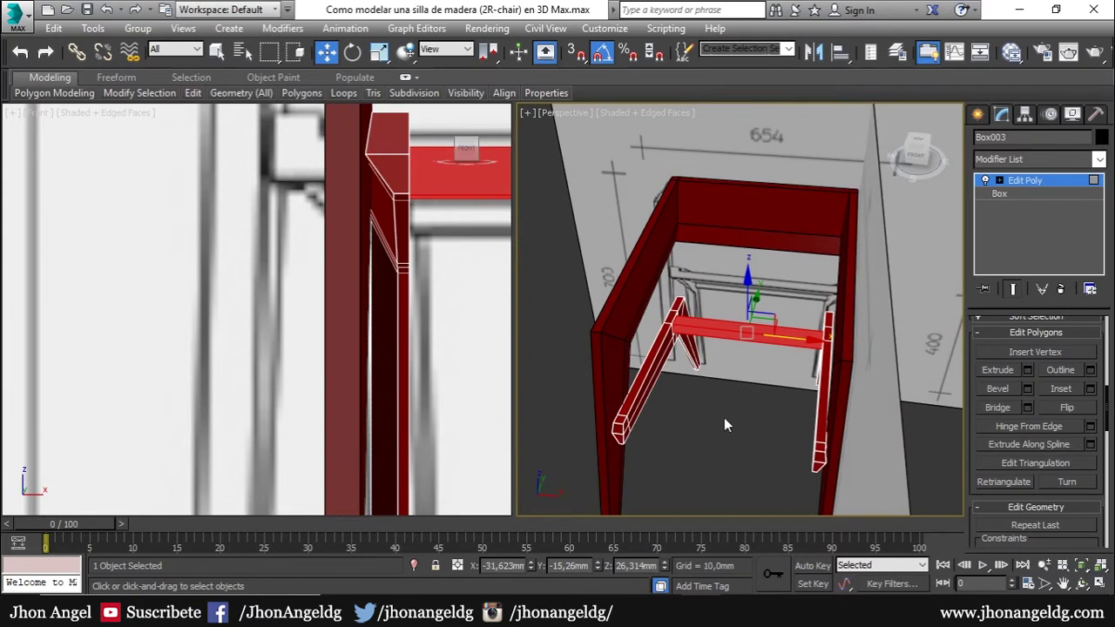
- Select the end faces of the left diagonal rail and the crossbeam
click(623, 429)
scroll(631, 429, up, 4)
scroll(610, 419, up, 3)
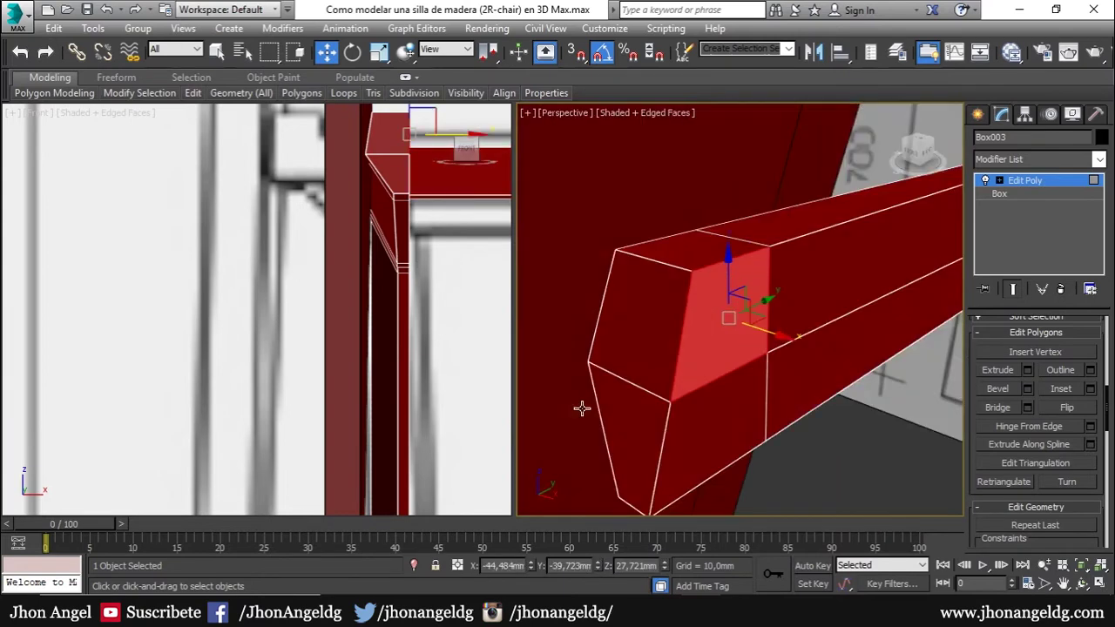
scroll(697, 401, down, 5)
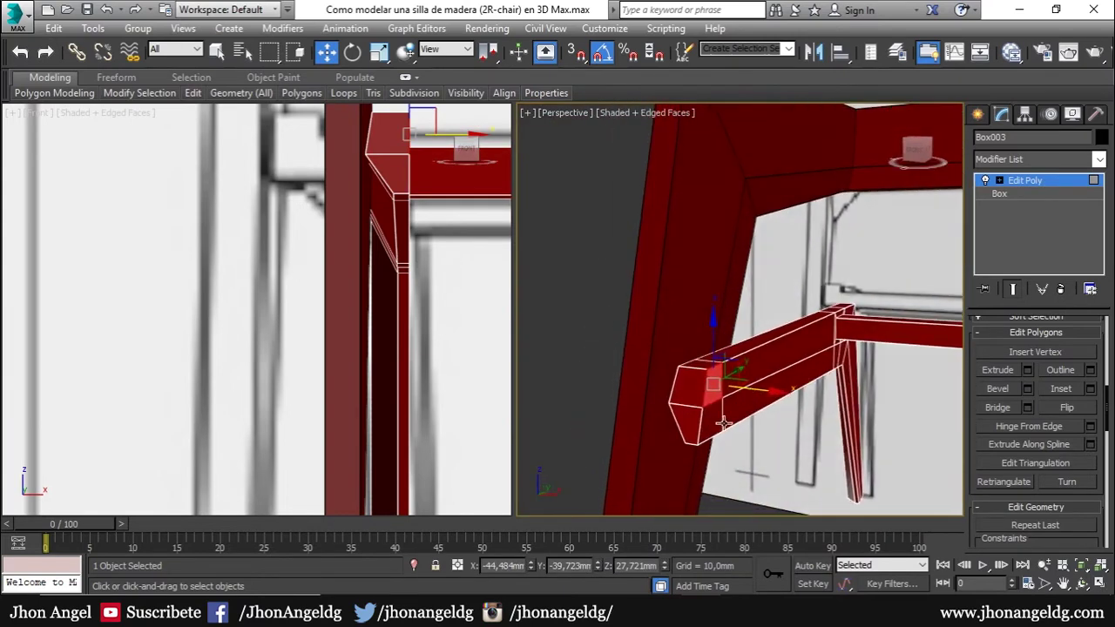
alt+middle_drag(785, 422, 830, 398)
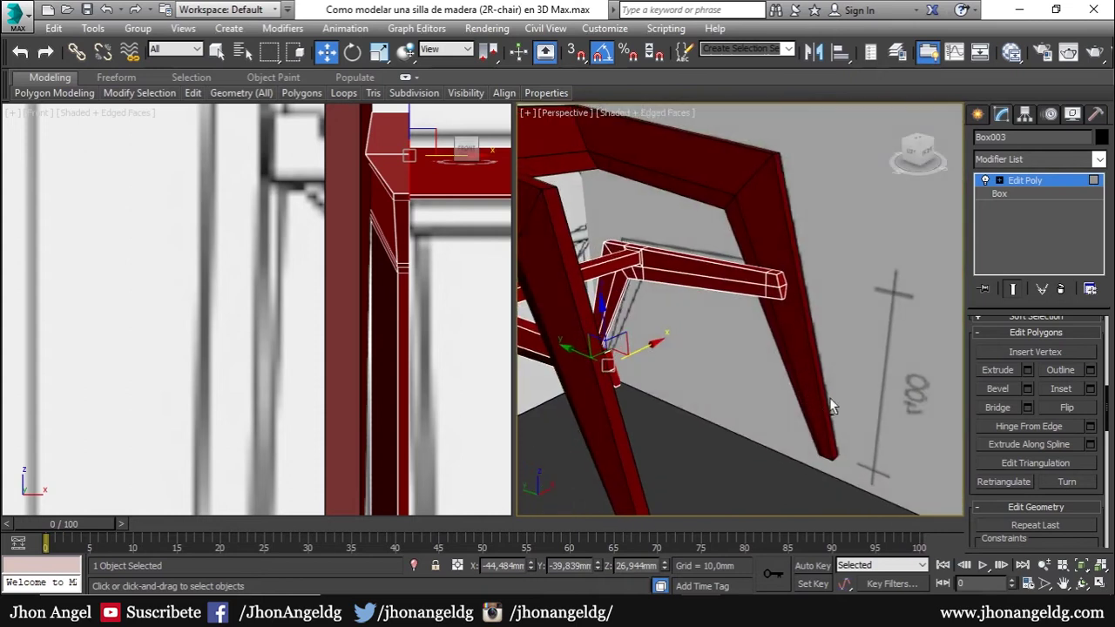
click(773, 279)
alt+middle_drag(773, 301, 770, 303)
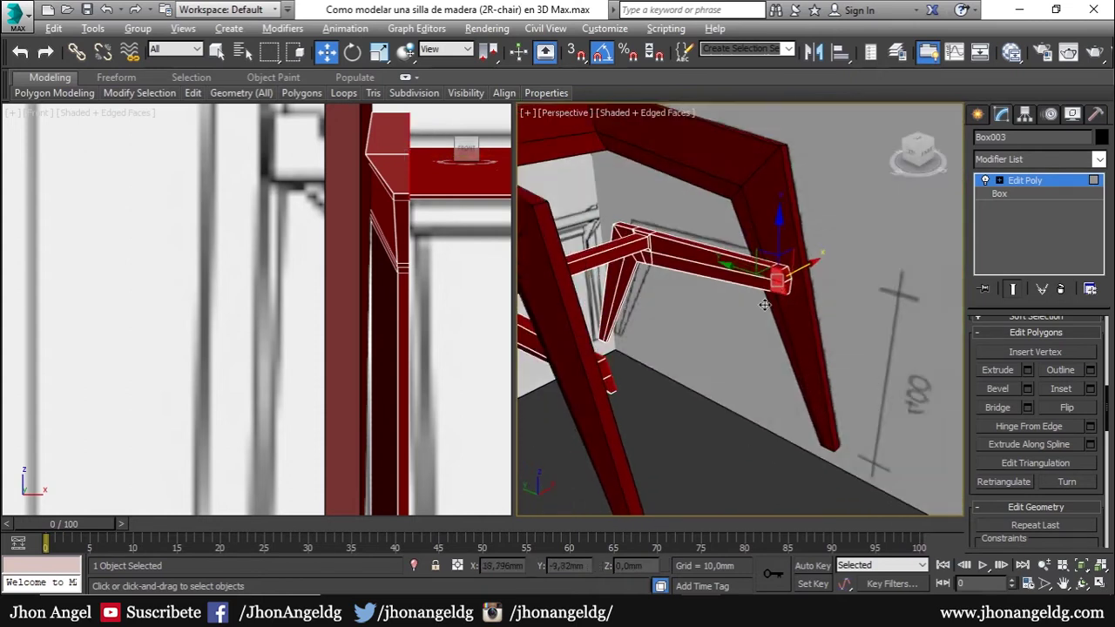
scroll(770, 303, up, 5)
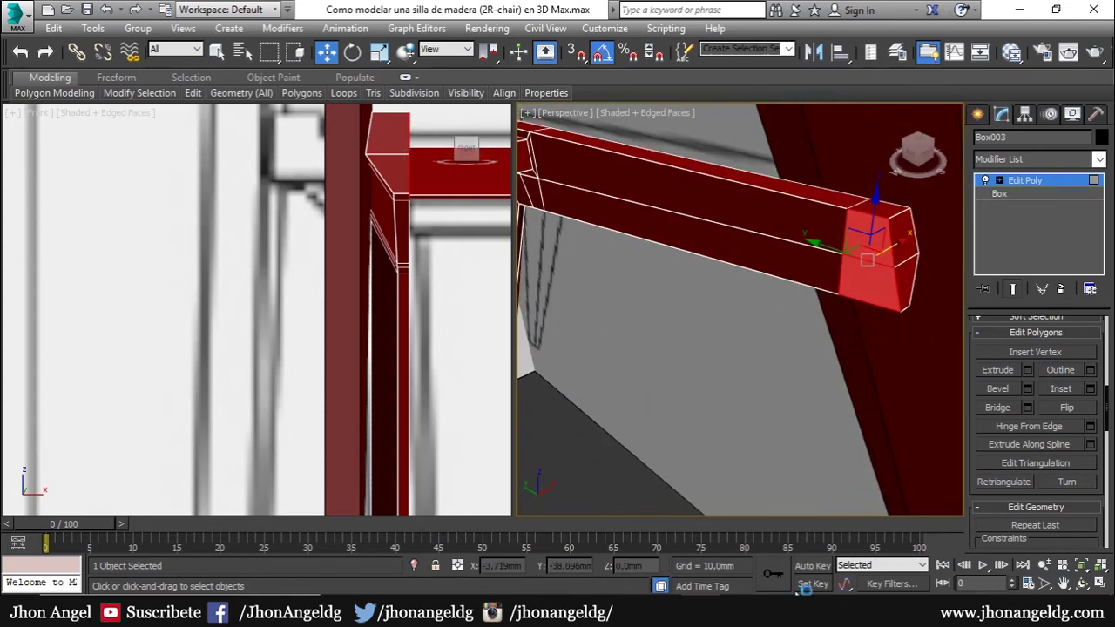
- Check the reference drawing, then bridge the selected end faces into a front rail
key(alt+Tab)
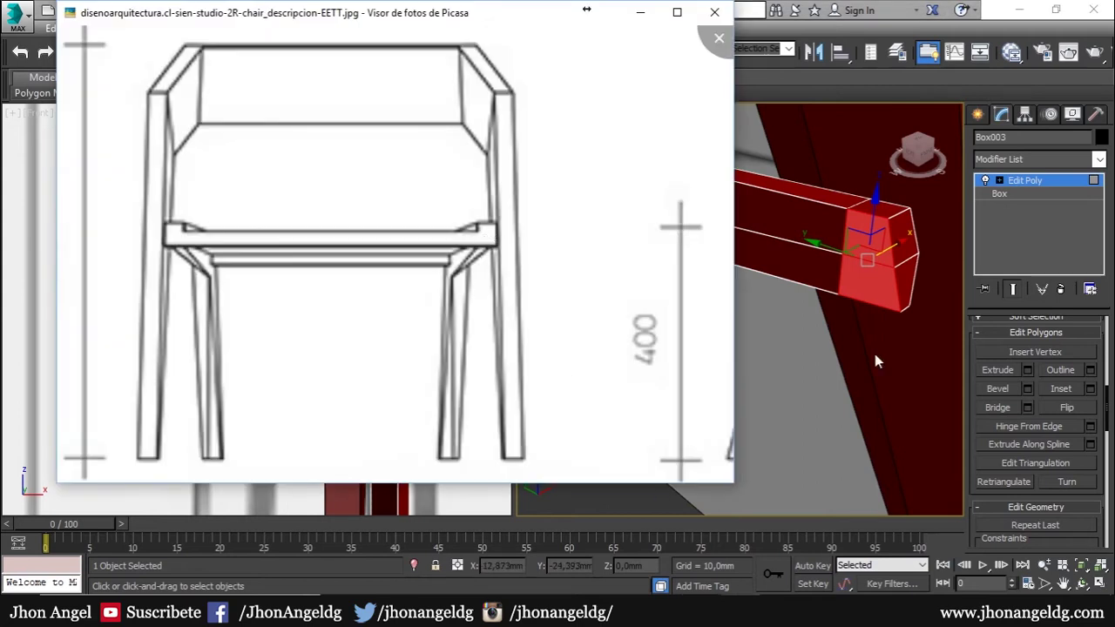
key(alt+Tab)
drag(1004, 339, 997, 471)
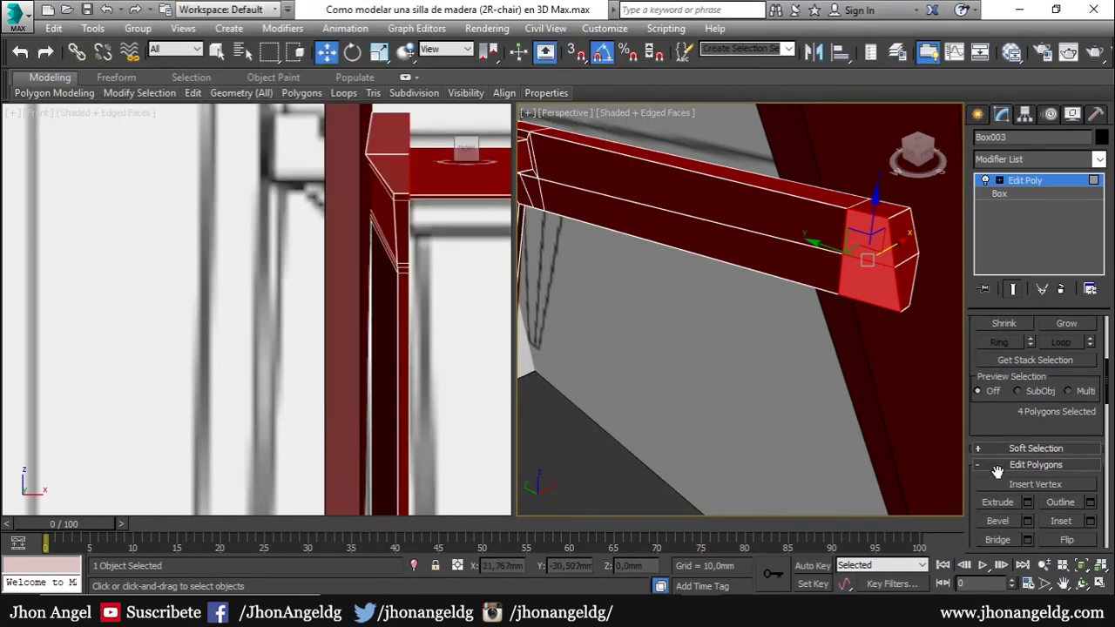
scroll(998, 472, down, 2)
click(998, 494)
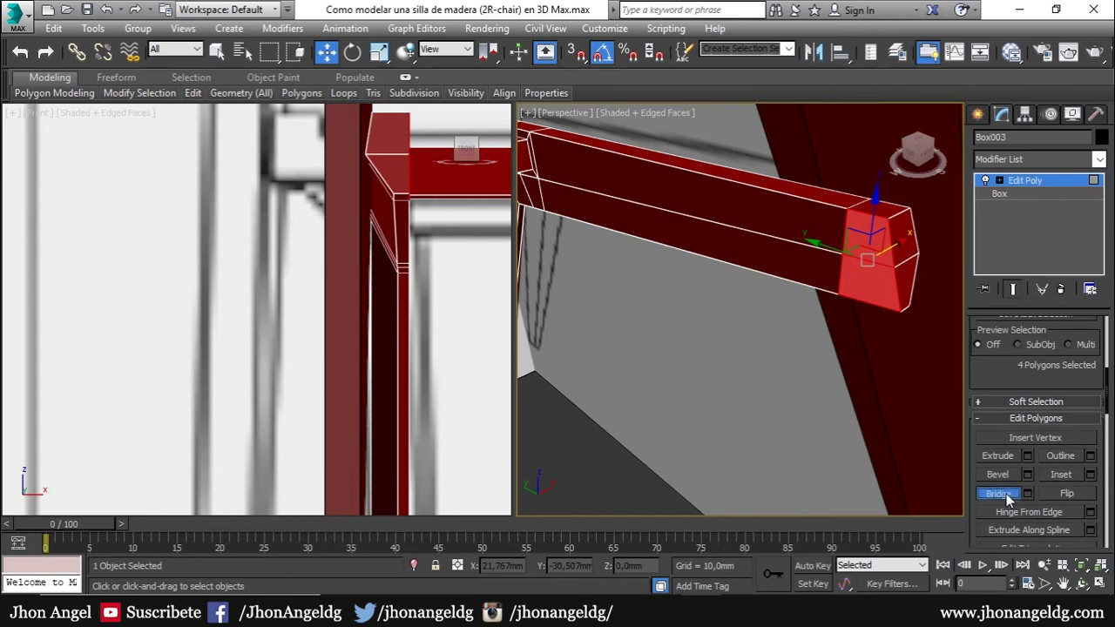
- Clear the selection and compare the finished rail frame with the front-view reference drawing
alt+middle_drag(782, 399, 753, 399)
click(722, 465)
mouse_move(721, 465)
alt+middle_down()
mouse_move(694, 440)
mouse_move(809, 421)
mouse_move(751, 397)
mouse_move(758, 429)
alt+middle_up()
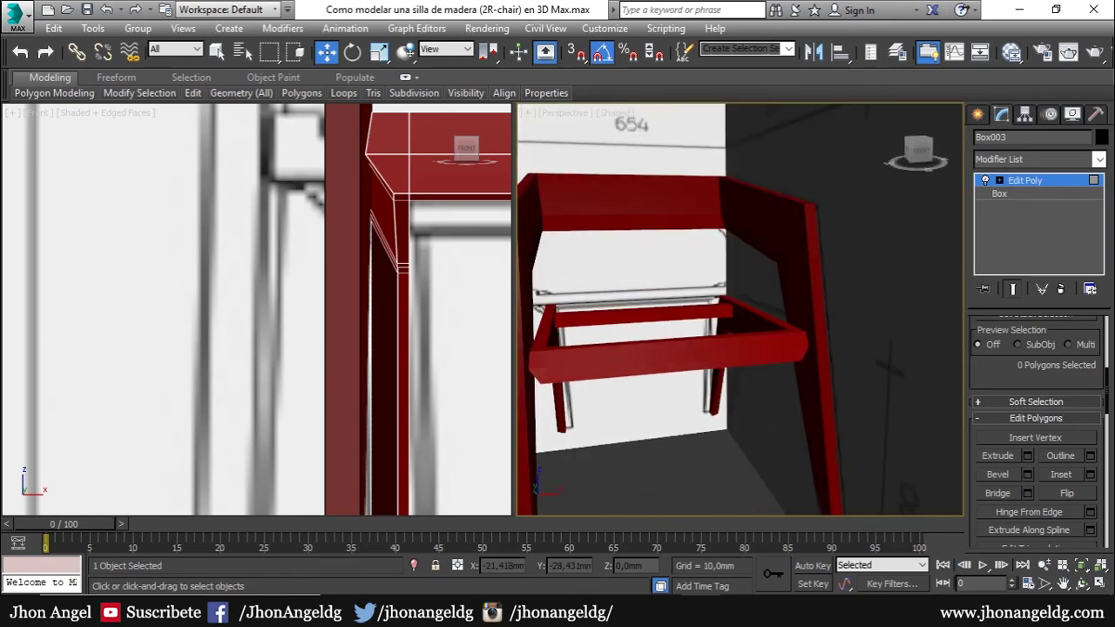
key(alt+Tab)
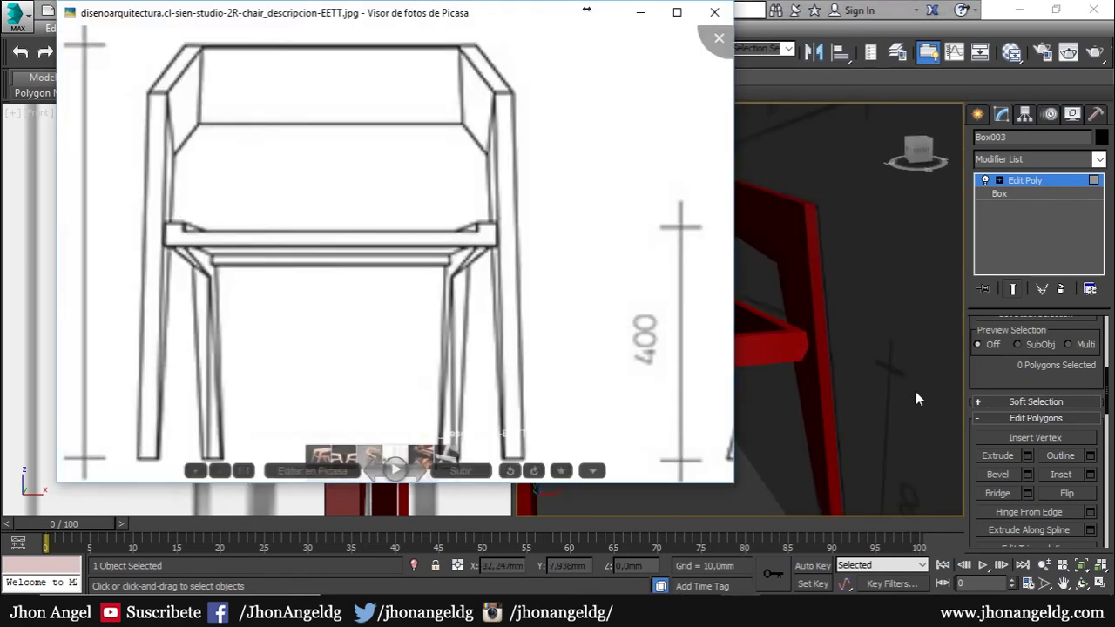
key(alt+Tab)
- Select a face of the front rail and toggle the viewport between wireframe and shaded display
mouse_move(916, 399)
alt+middle_down()
mouse_move(865, 432)
mouse_move(794, 416)
alt+middle_up()
click(794, 416)
key(F3)
key(F3)
key(F4)
scroll(795, 416, up, 3)
scroll(788, 429, up, 2)
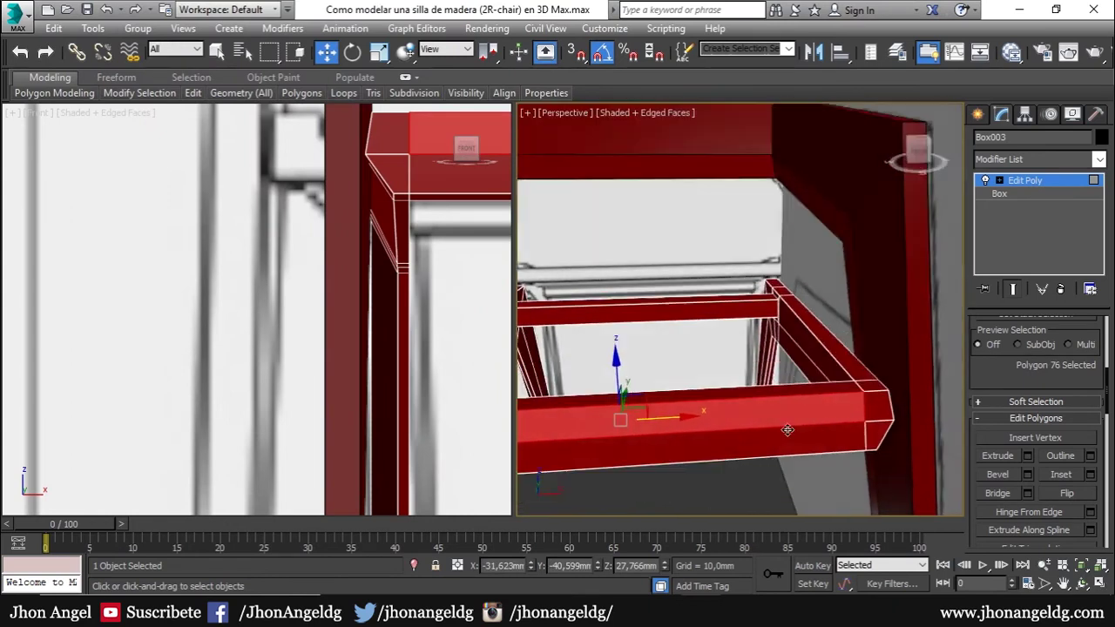
scroll(788, 430, down, 3)
scroll(803, 405, down, 2)
- Select six of the front rail's edges and start, then cancel, a Connect operation
key(2)
scroll(801, 405, down, 2)
click(738, 383)
alt+middle_drag(738, 409, 663, 401)
right_click(603, 393)
click(603, 393)
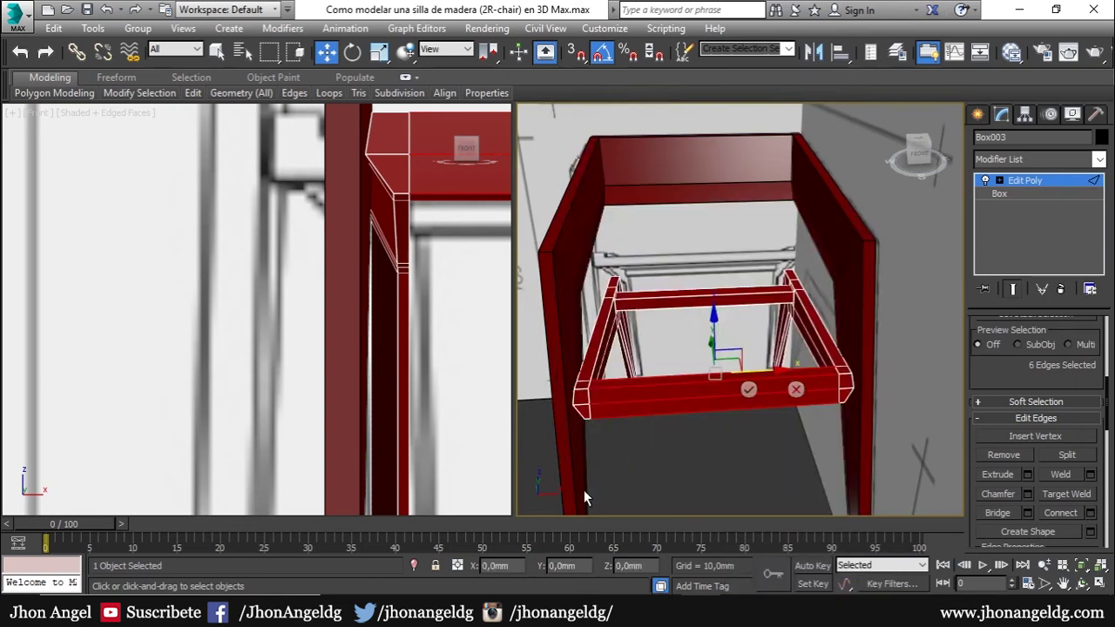
key(f)
key(z)
scroll(699, 415, down, 4)
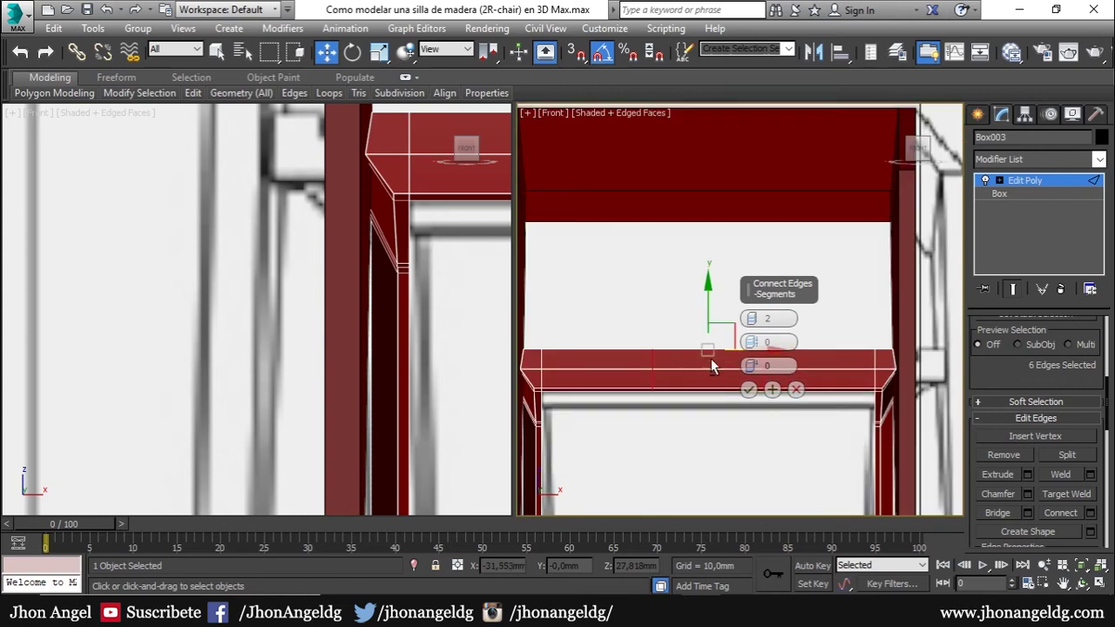
alt+middle_drag(747, 330, 702, 462)
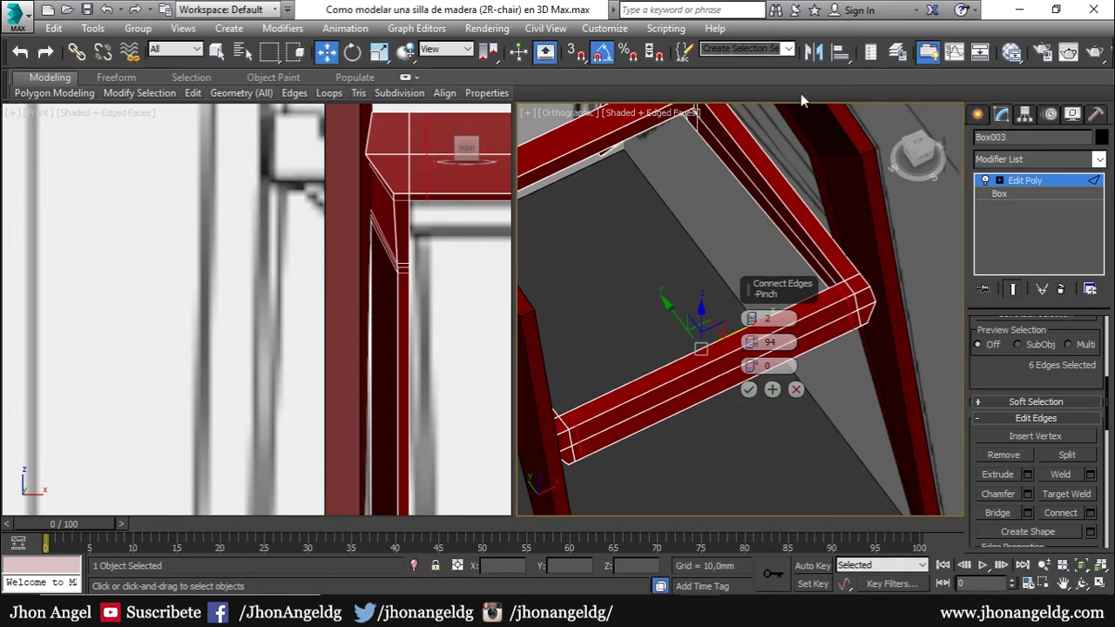
click(799, 385)
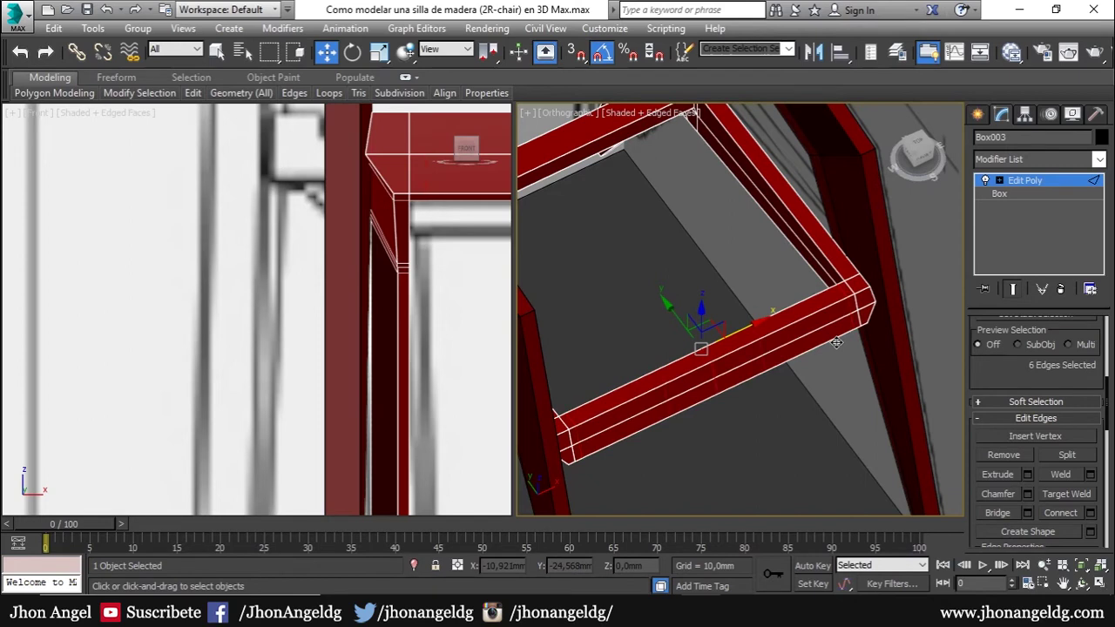
- Delete the front rail's middle section and select the remaining stub's end face
ctrl+click(840, 338)
key(Delete)
click(843, 309)
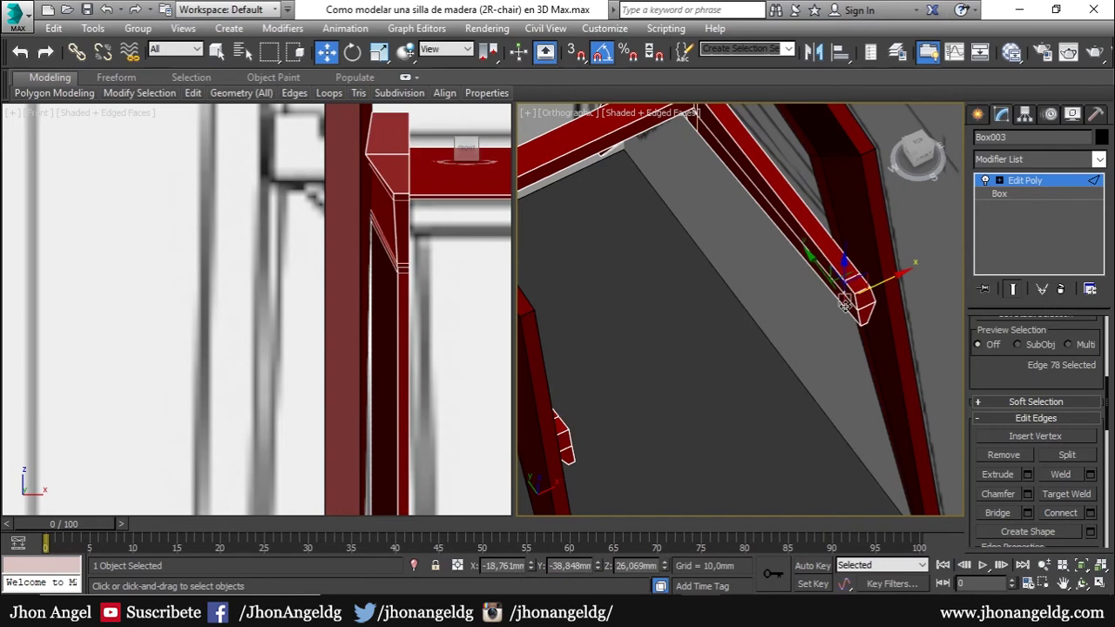
key(4)
click(856, 301)
mouse_move(849, 303)
alt+middle_down()
mouse_move(941, 297)
mouse_move(857, 302)
alt+middle_up()
mouse_move(830, 346)
alt+middle_down()
mouse_move(677, 378)
mouse_move(769, 351)
mouse_move(936, 410)
mouse_move(796, 392)
mouse_move(868, 357)
mouse_move(740, 323)
alt+middle_up()
- Bridge the rail stub's end face to the leg's facing polygon to form a straight rail
ctrl+click(711, 310)
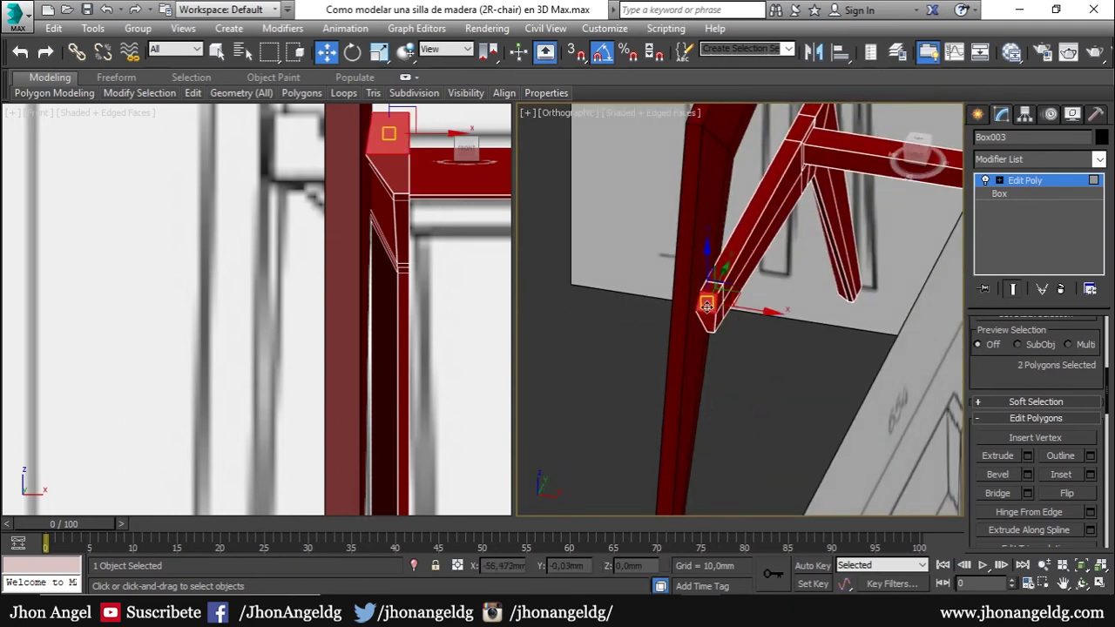
key(x)
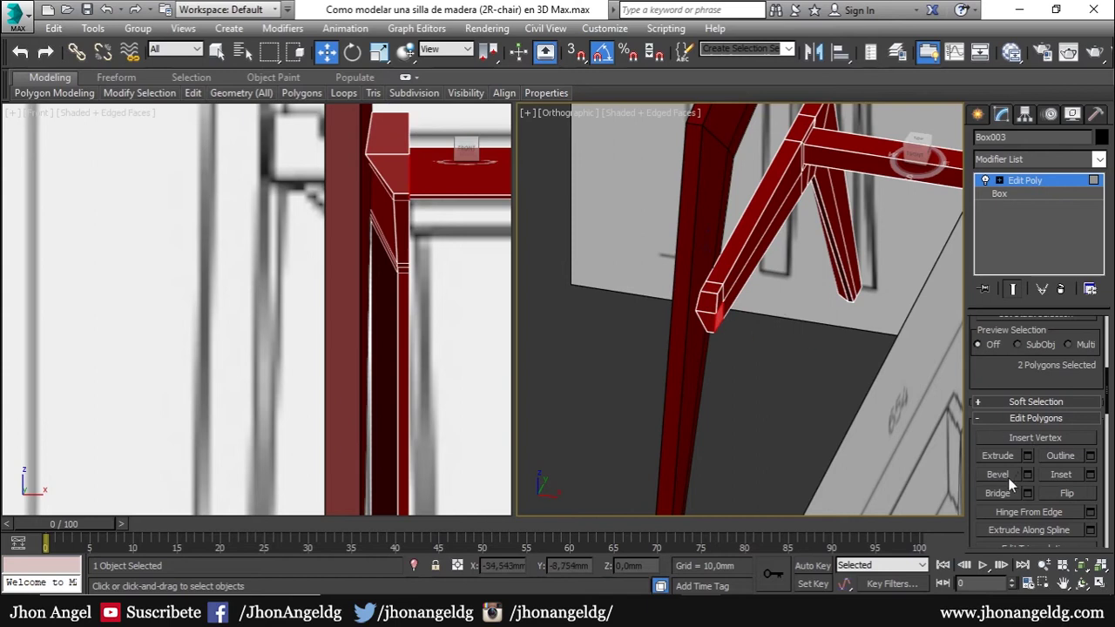
click(998, 493)
mouse_move(810, 448)
alt+middle_down()
mouse_move(755, 360)
mouse_move(706, 346)
alt+middle_up()
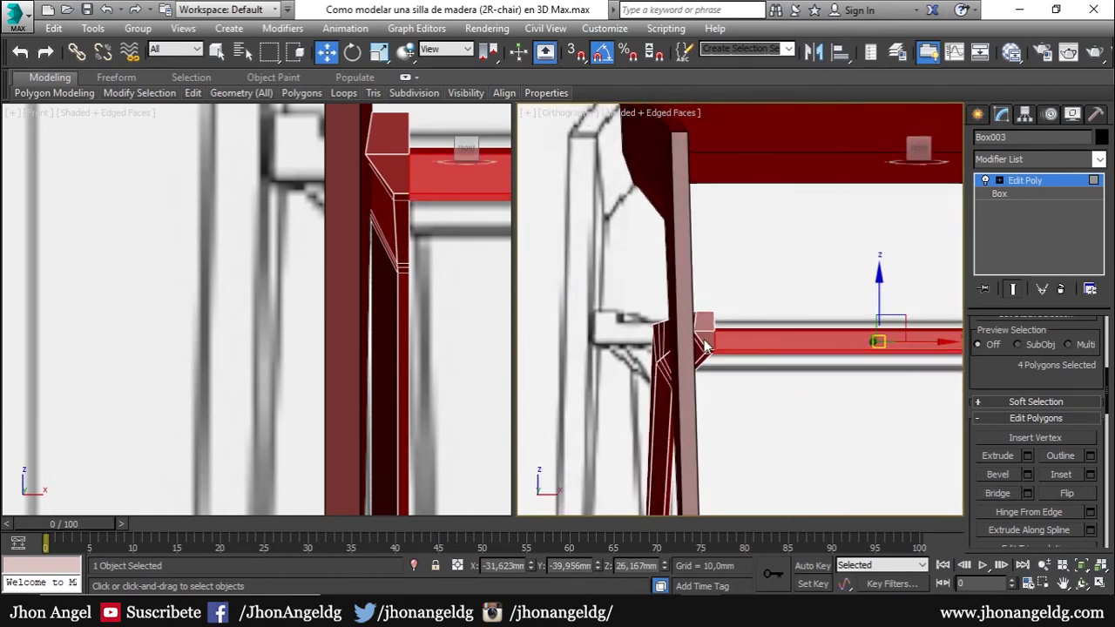
scroll(859, 416, down, 3)
mouse_move(741, 420)
alt+middle_down()
mouse_move(767, 416)
mouse_move(841, 485)
mouse_move(822, 488)
mouse_move(862, 486)
mouse_move(941, 395)
alt+middle_up()
scroll(766, 415, up, 2)
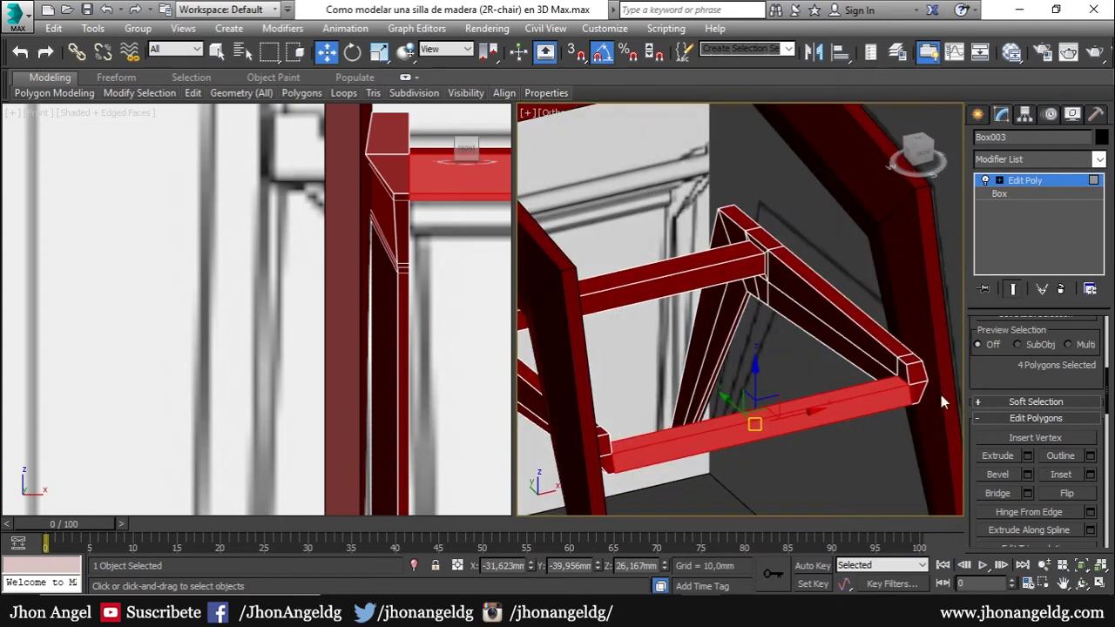
click(980, 116)
- Draw a box across the rail frame as the seat panel and compare it with the reference drawing
click(1005, 220)
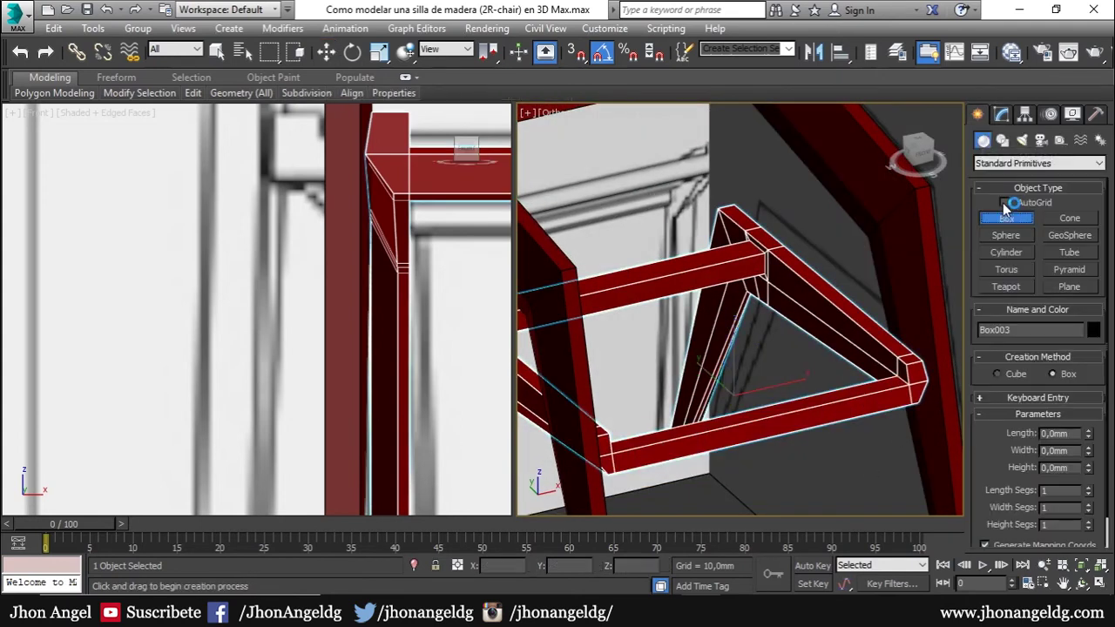
alt+middle_drag(811, 290, 795, 292)
mouse_move(751, 237)
mouse_down()
mouse_move(738, 493)
mouse_move(614, 519)
mouse_up()
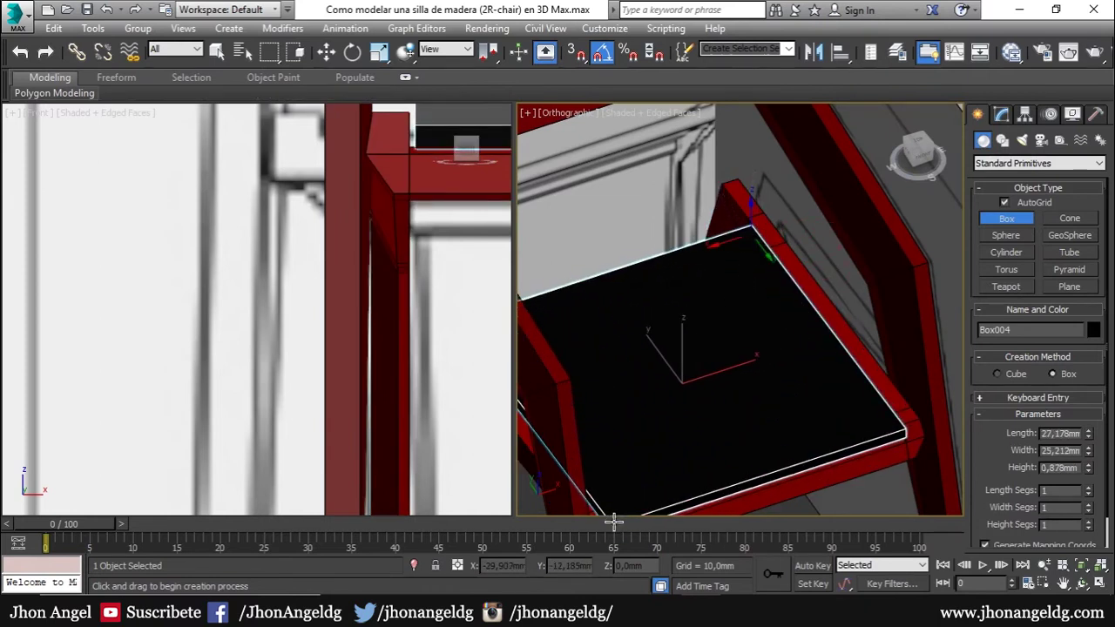
click(697, 421)
key(alt+Tab)
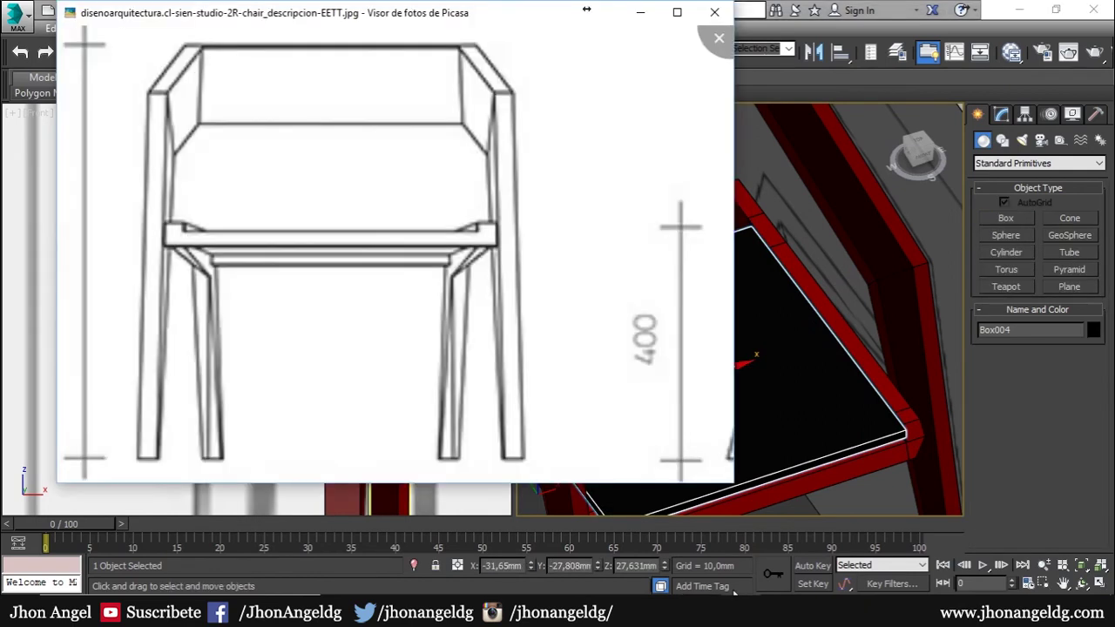
key(alt+Tab)
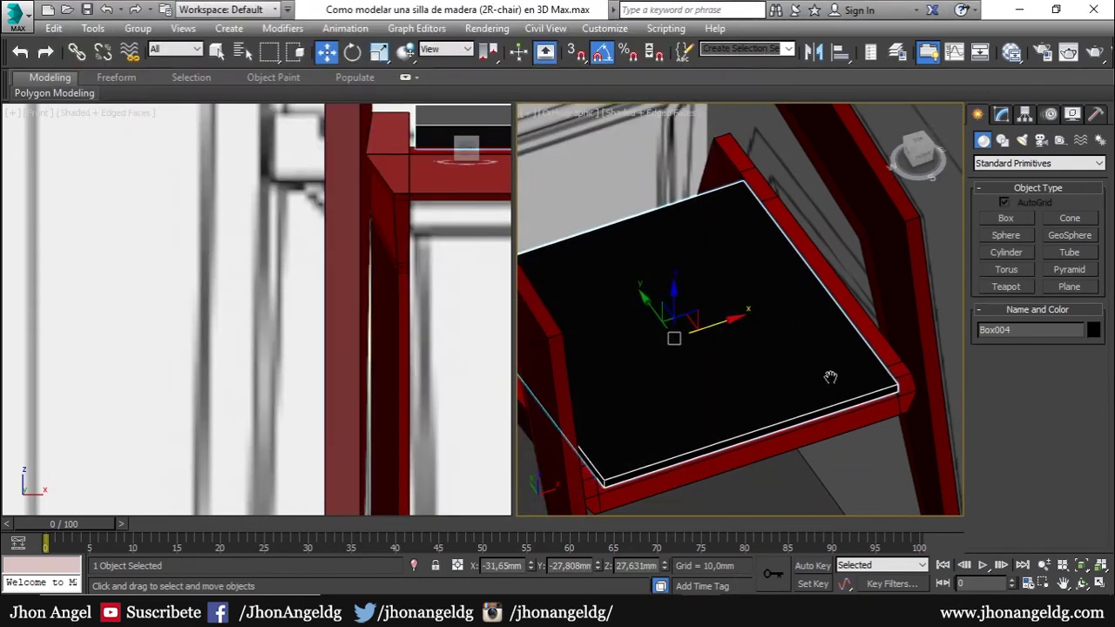
- Check the seat box from the front and perspective views, then convert it to Editable Poly
key(f)
scroll(806, 336, up, 5)
scroll(815, 374, up, 3)
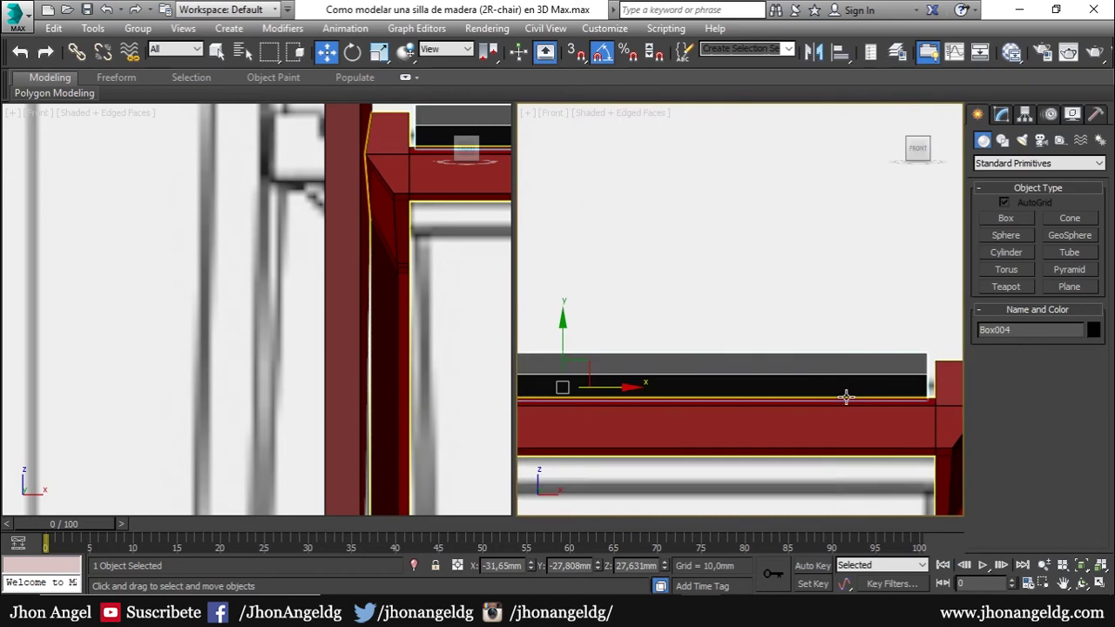
key(p)
scroll(823, 384, down, 5)
alt+middle_drag(822, 384, 796, 270)
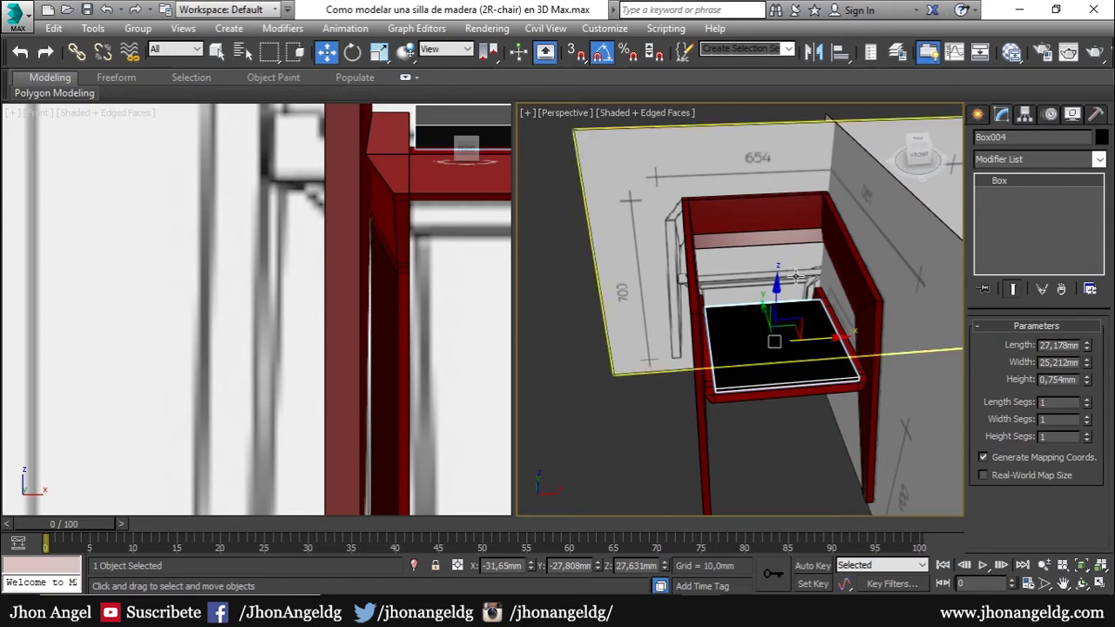
right_click(788, 280)
click(983, 468)
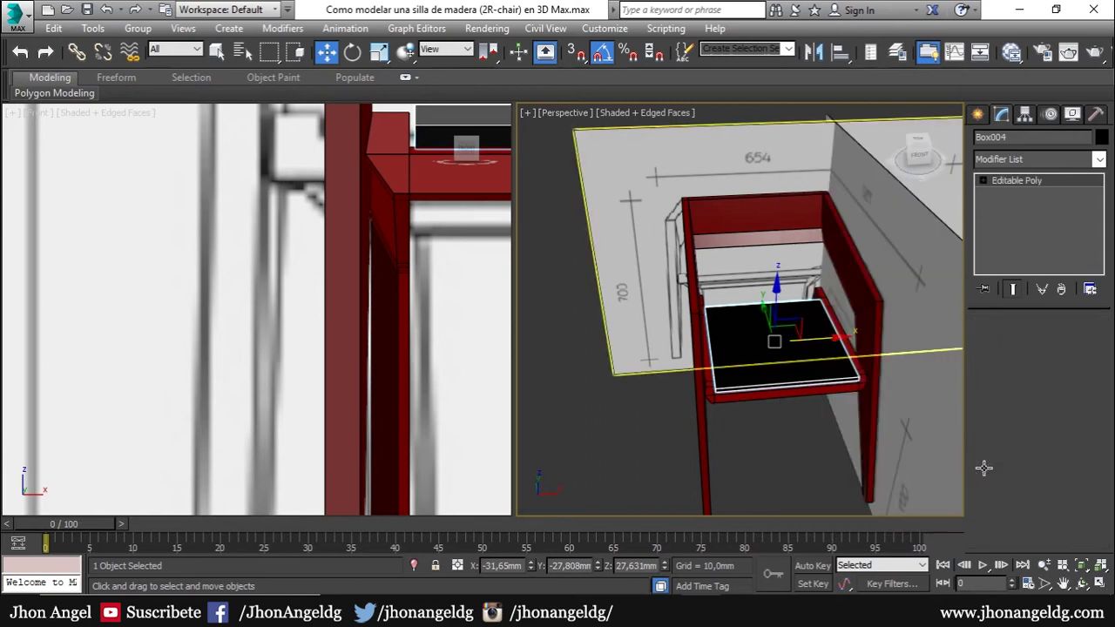
- With 3D Snap on, snap the seat's edge vertices onto the frame
key(1)
drag(814, 288, 871, 394)
scroll(871, 394, up, 5)
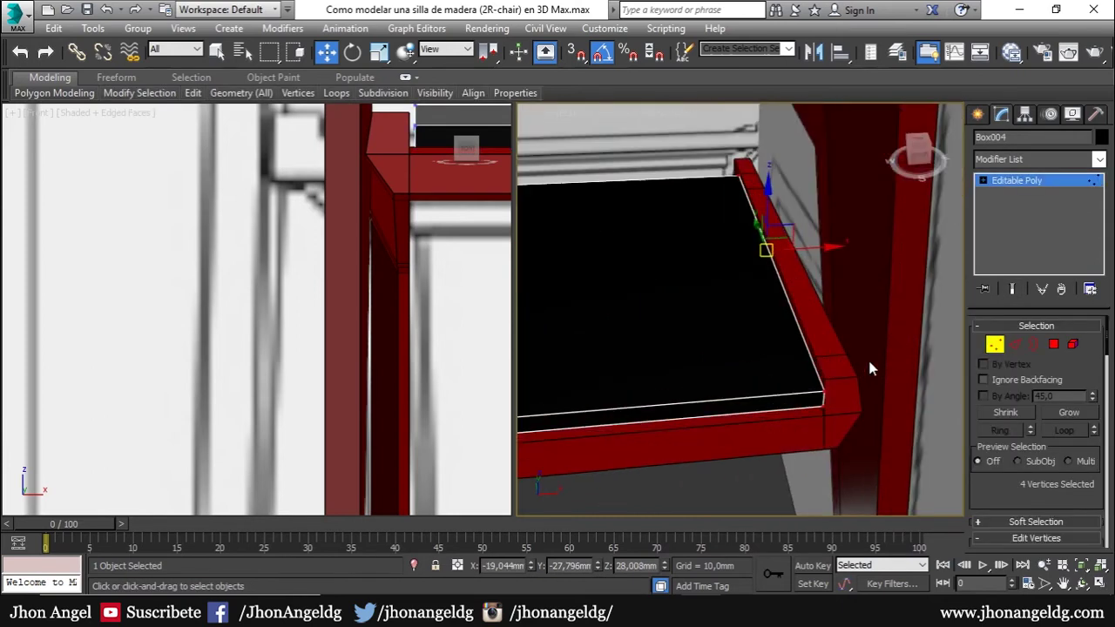
alt+middle_drag(868, 357, 854, 384)
key(s)
drag(770, 196, 759, 405)
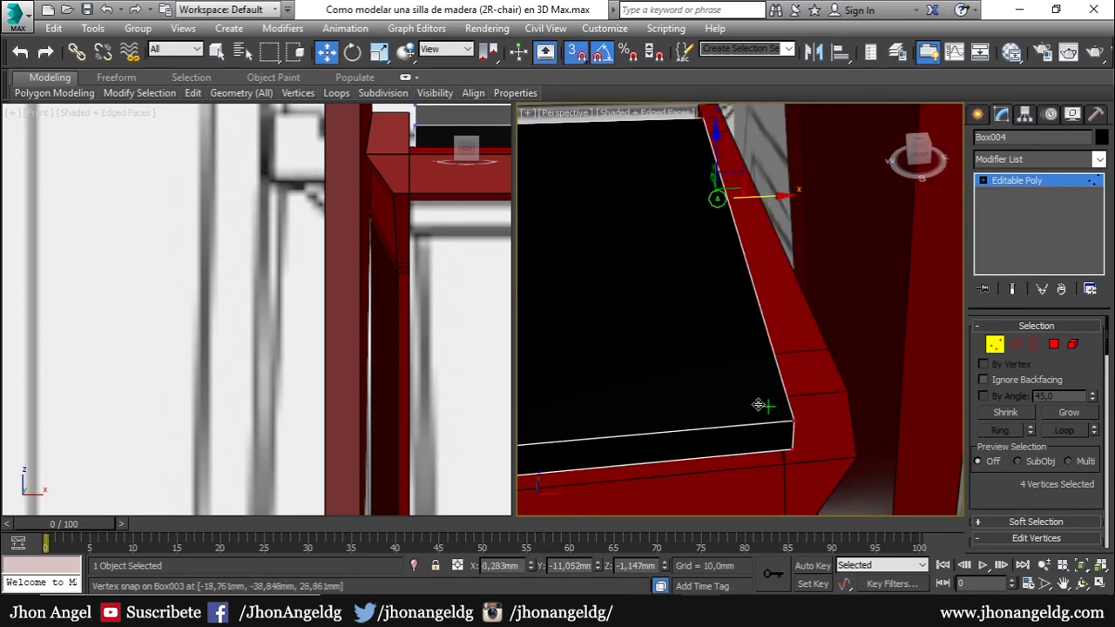
- Snap the seat's back-corner and front-left edge vertices left onto the frame
alt+middle_drag(781, 401, 712, 306)
drag(688, 370, 787, 453)
mouse_move(787, 453)
alt+middle_down()
mouse_move(730, 364)
mouse_move(759, 346)
mouse_move(759, 267)
alt+middle_up()
drag(758, 266, 572, 497)
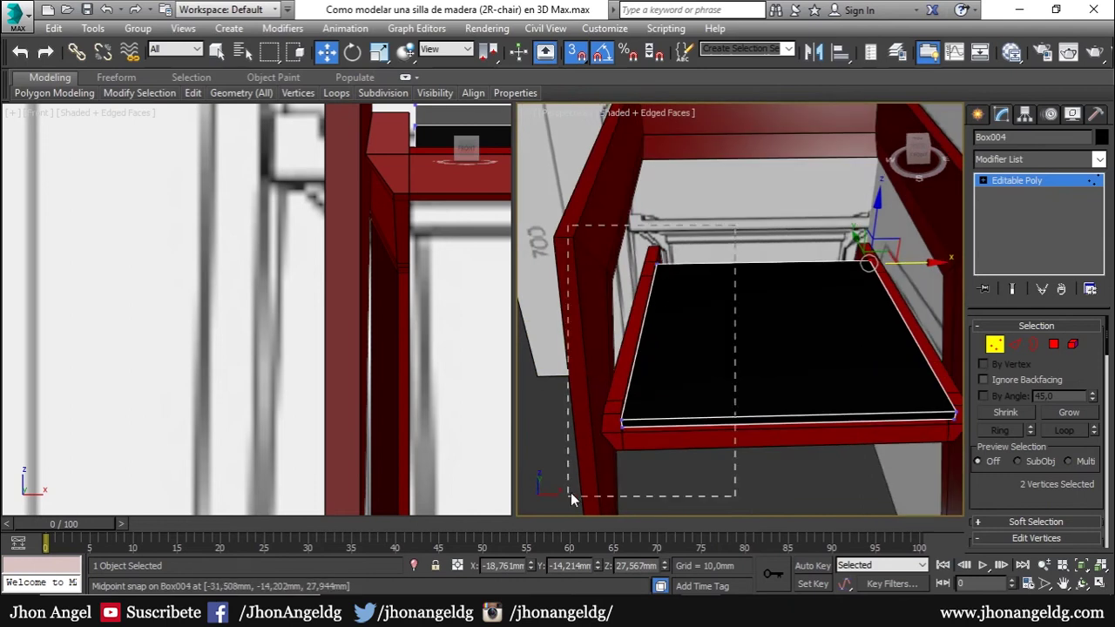
alt+middle_drag(573, 497, 673, 346)
drag(704, 284, 636, 422)
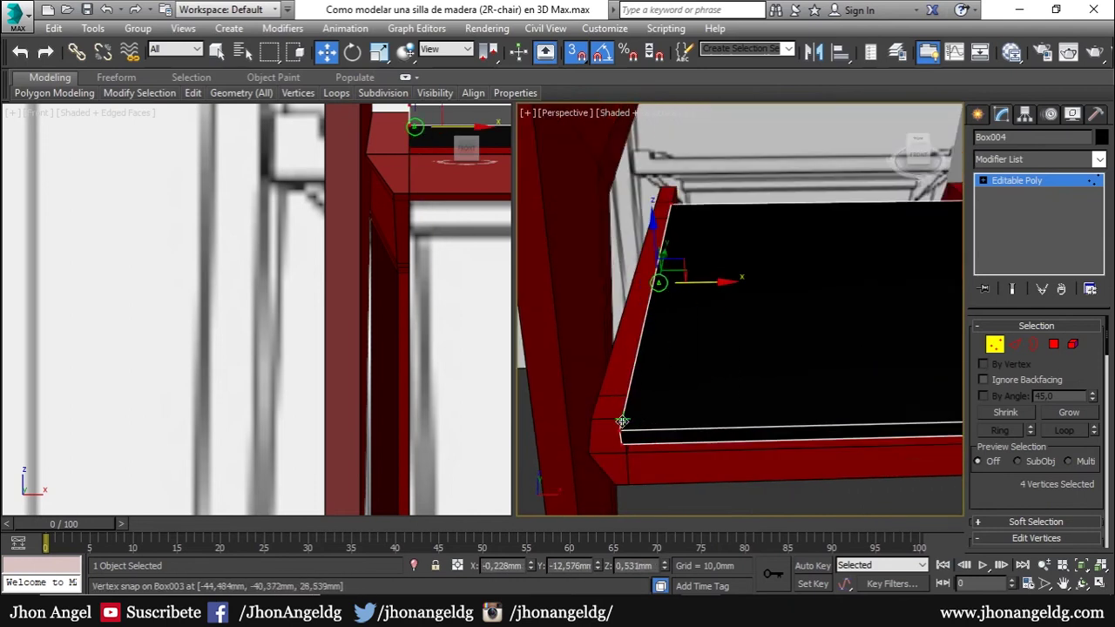
mouse_move(722, 448)
alt+middle_down()
mouse_move(759, 378)
mouse_move(811, 404)
alt+middle_up()
- In the Left wireframe view, snap four vertices to the frame edge's midpoint, then down to the lower vertex
key(f)
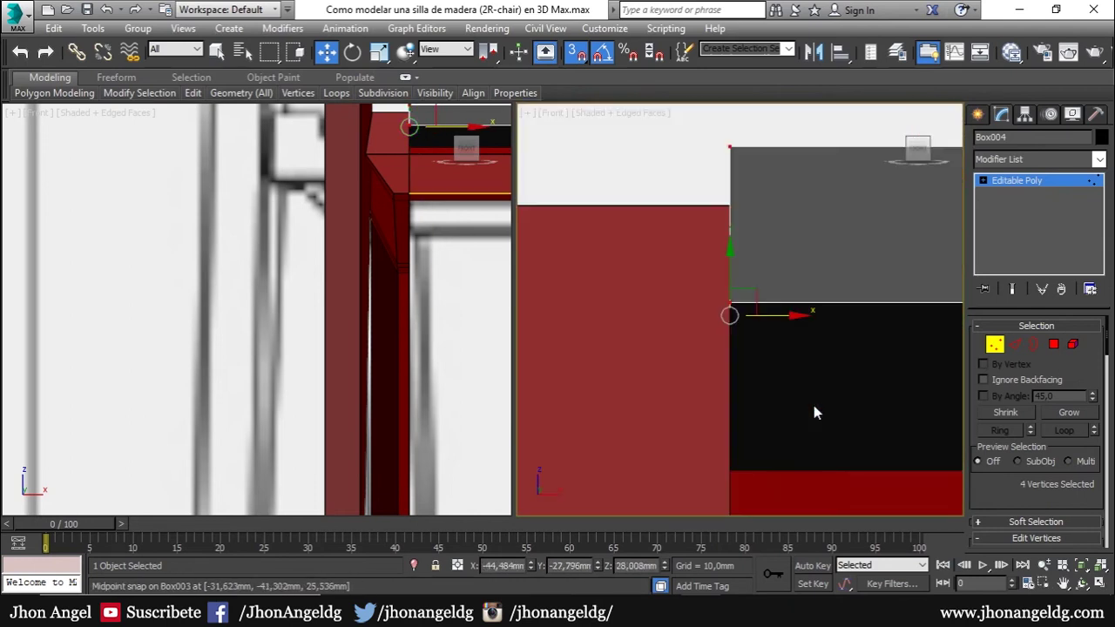
key(l)
key(F3)
scroll(856, 370, up, 2)
scroll(839, 381, up, 3)
scroll(897, 348, up, 2)
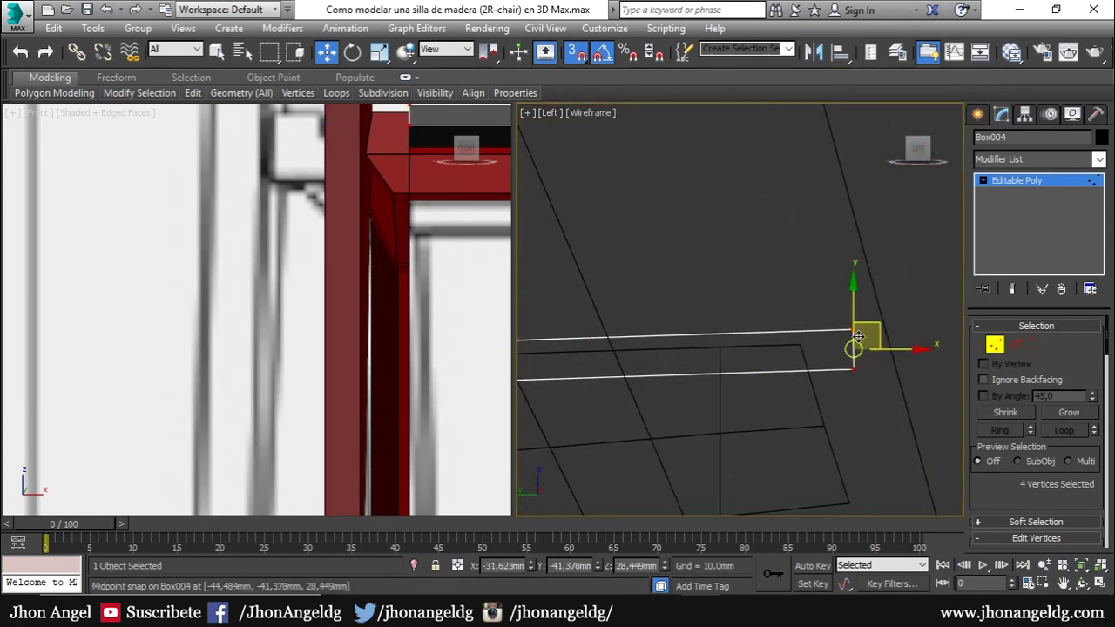
mouse_move(858, 337)
mouse_down()
mouse_move(719, 391)
mouse_move(801, 360)
mouse_move(776, 289)
mouse_up()
scroll(806, 371, up, 1)
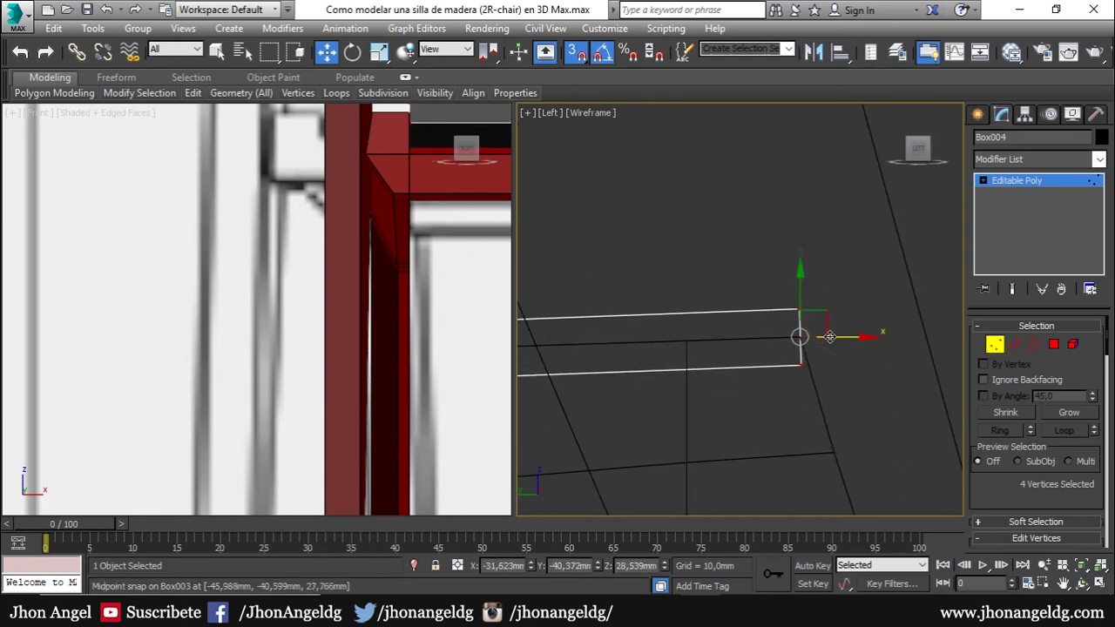
drag(830, 336, 834, 480)
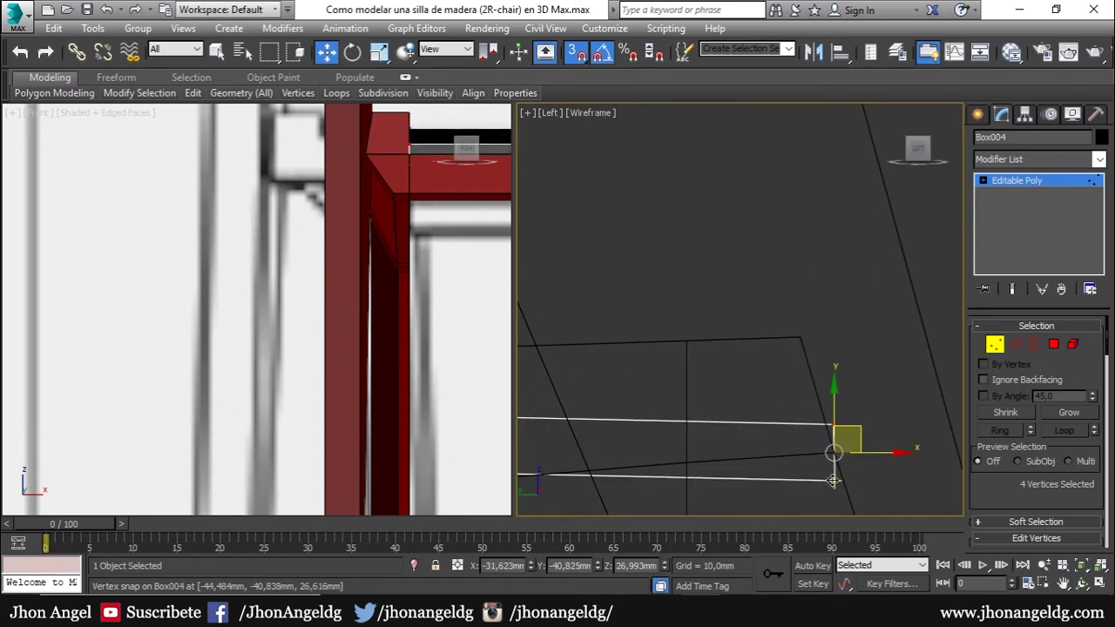
- Snap the seat end's corner vertices left onto the neighbouring vertex
scroll(709, 424, down, 3)
scroll(801, 386, down, 3)
scroll(840, 379, down, 2)
scroll(801, 375, up, 4)
drag(687, 308, 688, 308)
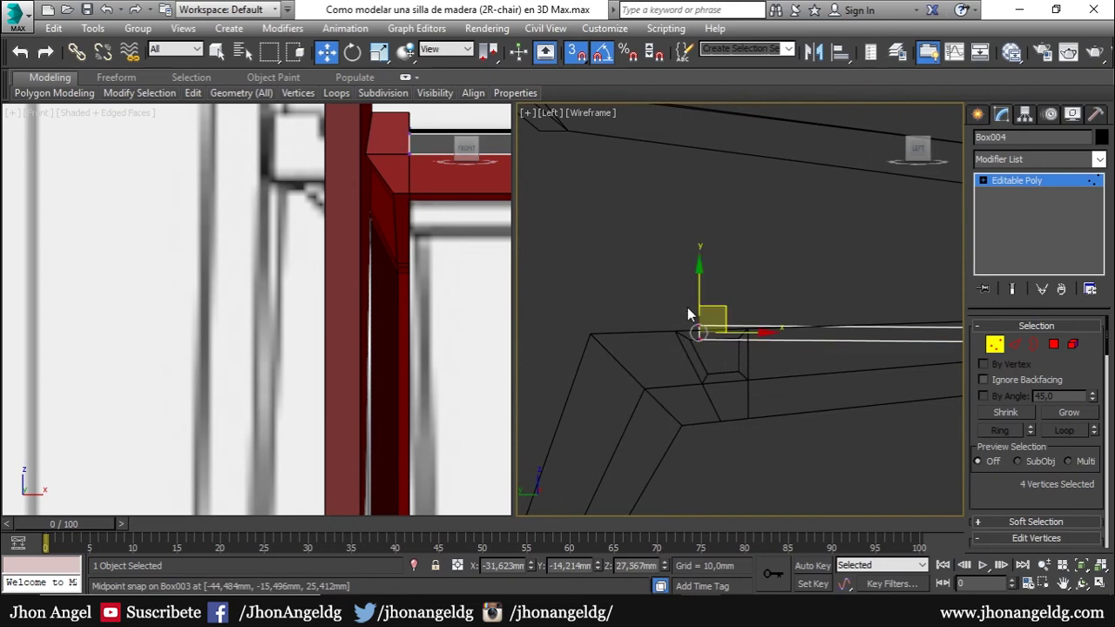
scroll(697, 331, up, 4)
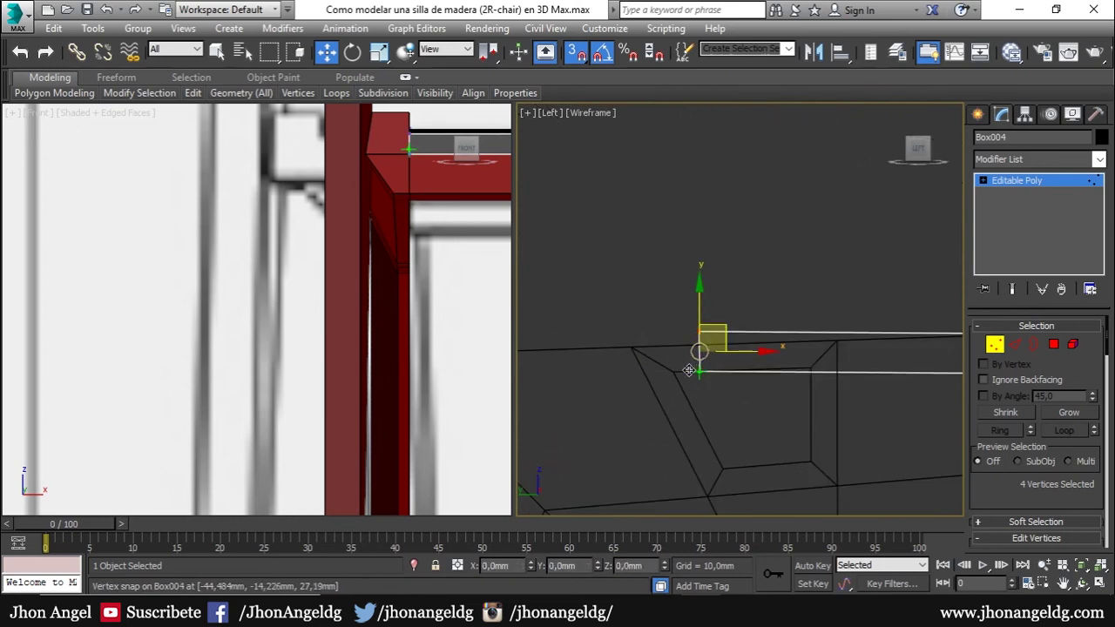
drag(688, 370, 689, 379)
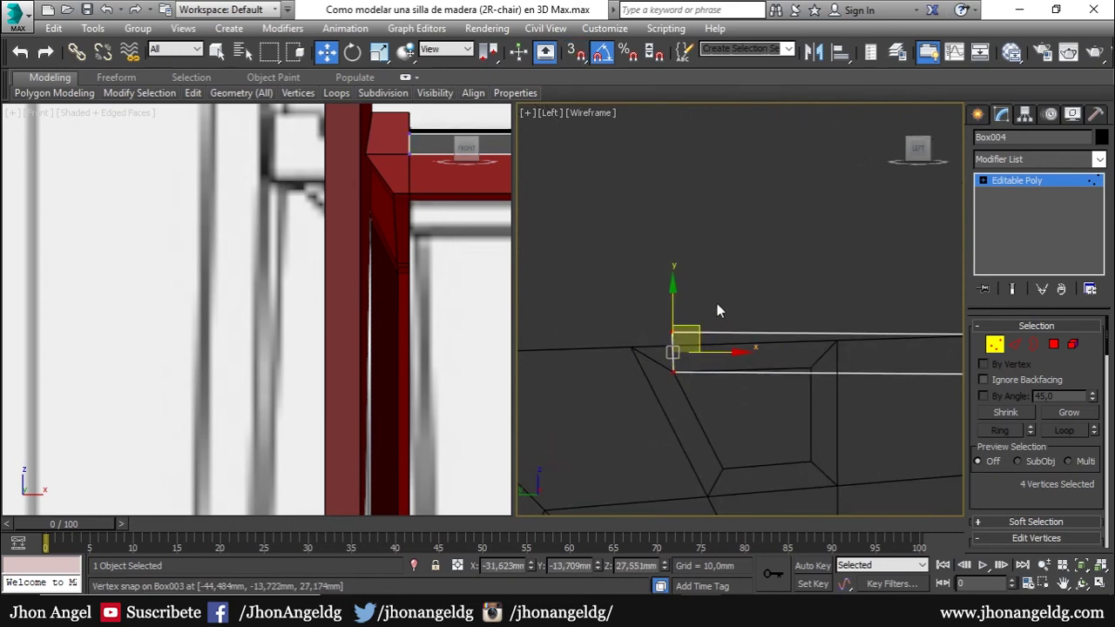
- Snap the two vertices on the seat's top line onto the frame corner
click(674, 333)
key(s)
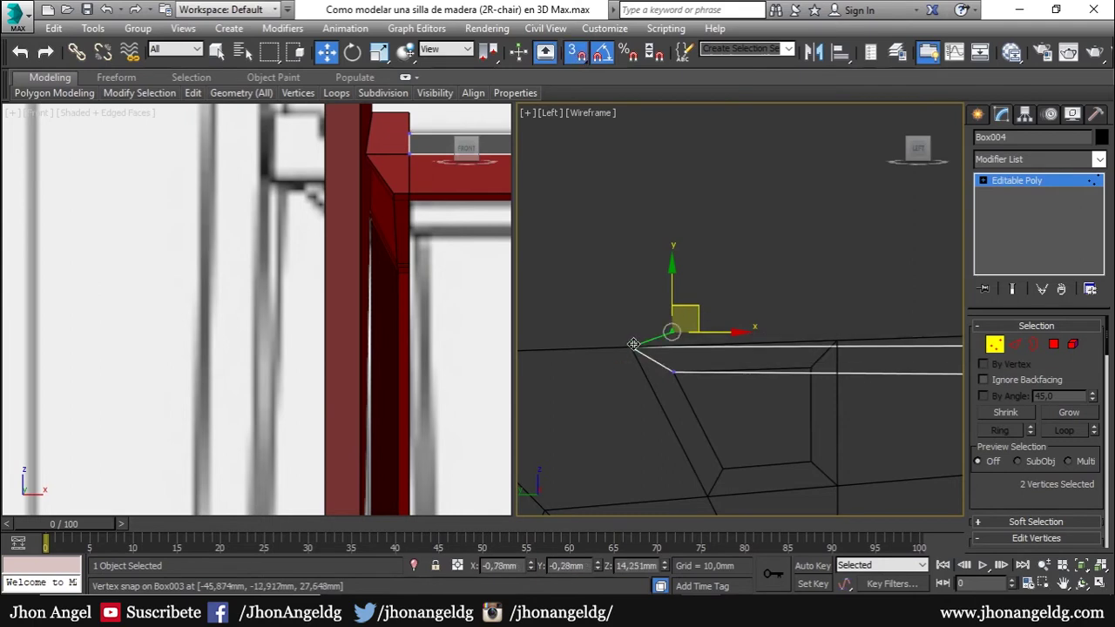
scroll(723, 361, down, 4)
middle_drag(723, 361, 450, 420)
scroll(781, 391, up, 3)
middle_drag(782, 391, 791, 404)
mouse_move(791, 404)
mouse_down()
mouse_move(842, 416)
mouse_move(827, 438)
mouse_up()
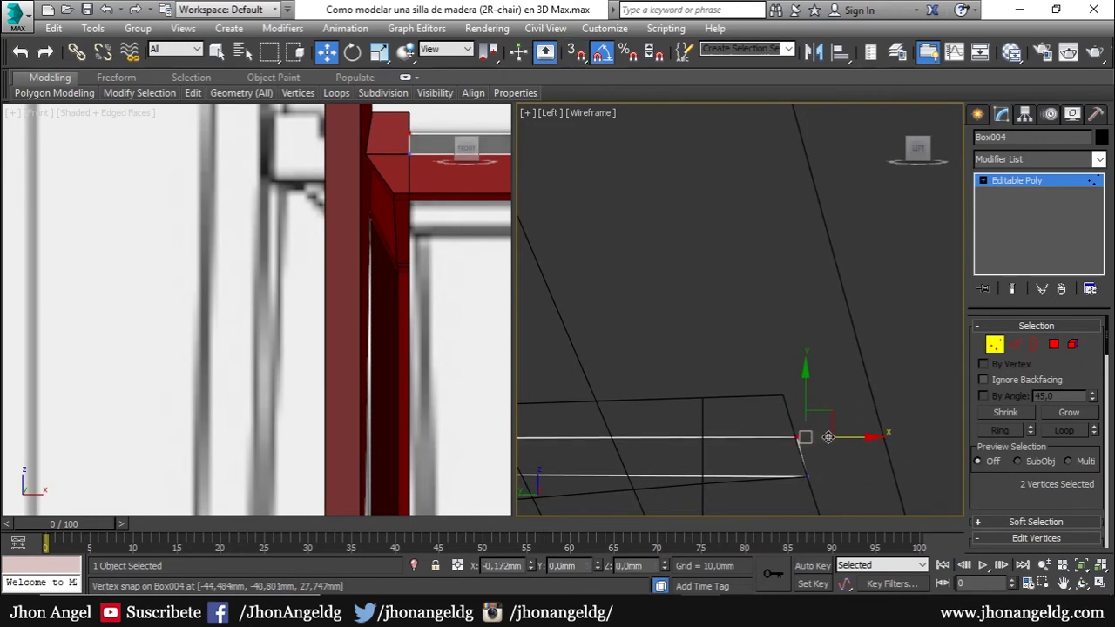
- Return to a shaded perspective view to inspect the fitted seat panel
scroll(896, 386, down, 3)
scroll(897, 381, down, 2)
scroll(902, 378, down, 2)
scroll(904, 379, down, 1)
scroll(912, 387, down, 1)
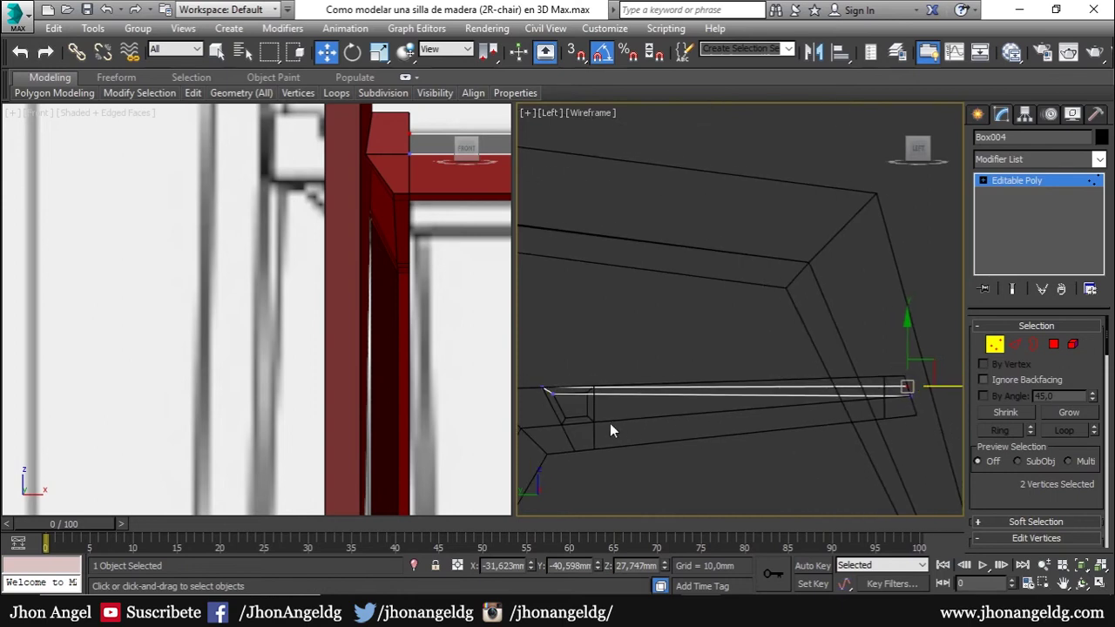
key(p)
mouse_move(860, 400)
alt+middle_down()
mouse_move(768, 449)
mouse_move(806, 424)
mouse_move(843, 425)
mouse_move(708, 408)
alt+middle_up()
key(F3)
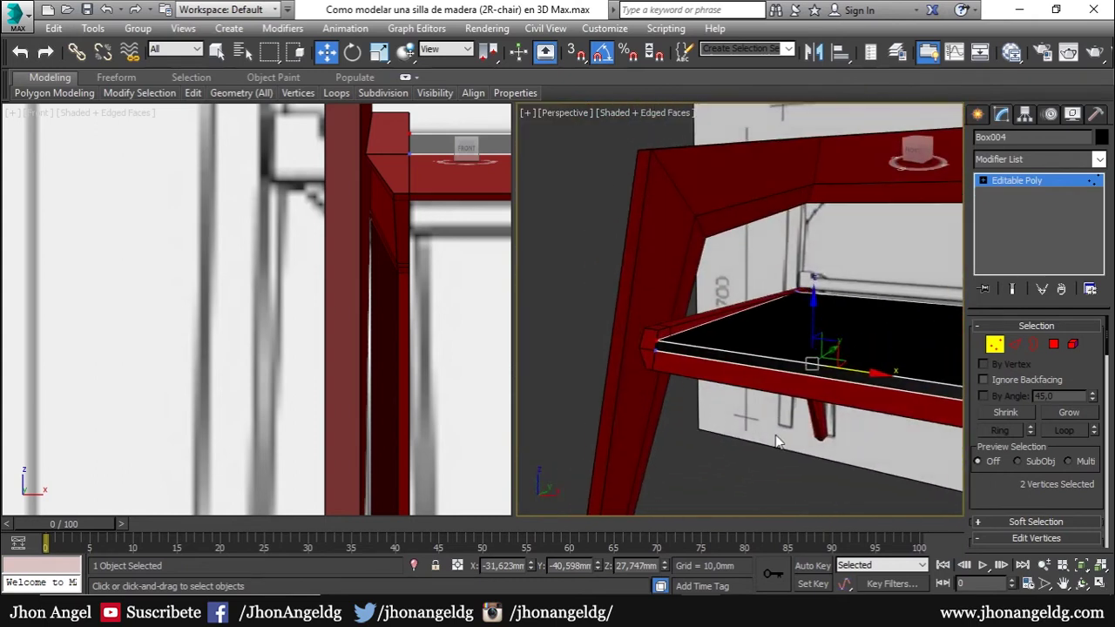
key(m)
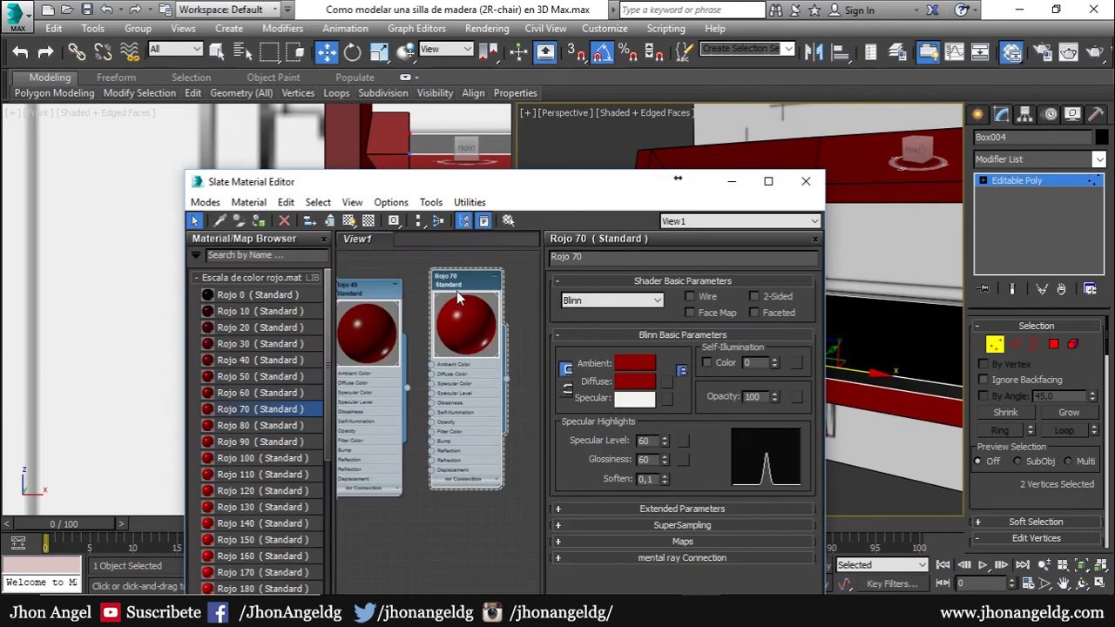
- Apply the Rojo 30 red material to the seat panel and close the Slate Material Editor
drag(237, 345, 490, 317)
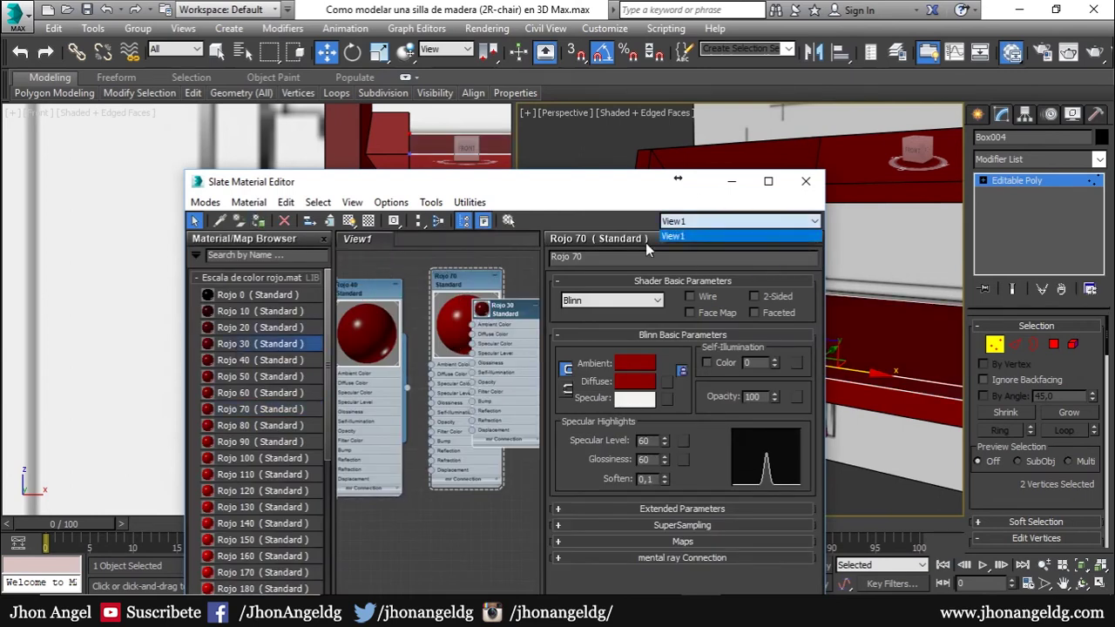
click(805, 182)
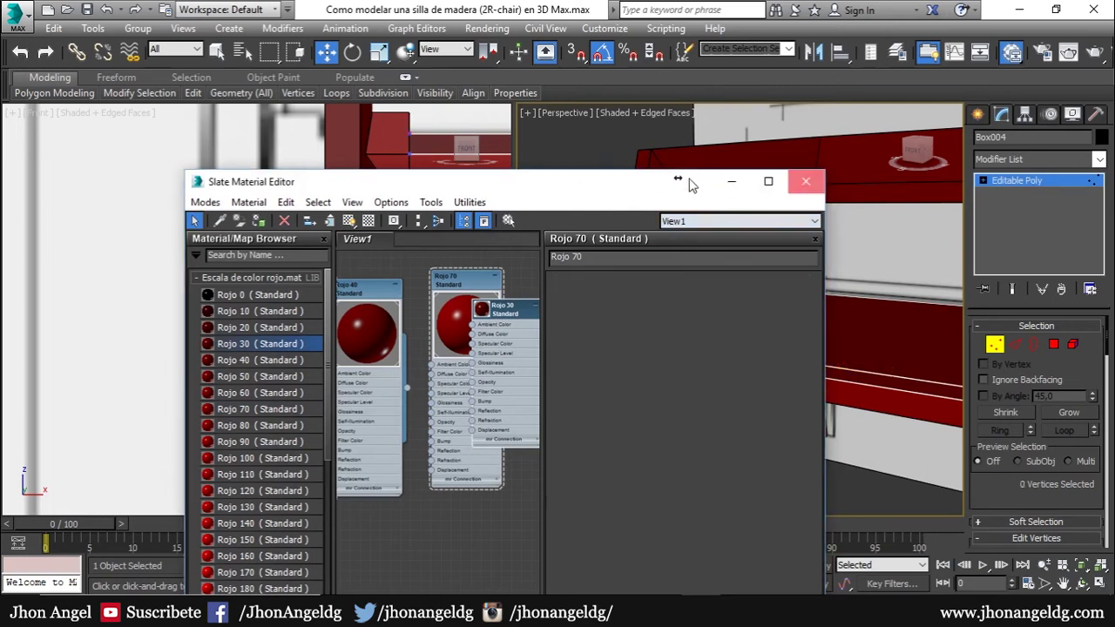
click(805, 181)
scroll(724, 297, up, 3)
scroll(722, 287, up, 2)
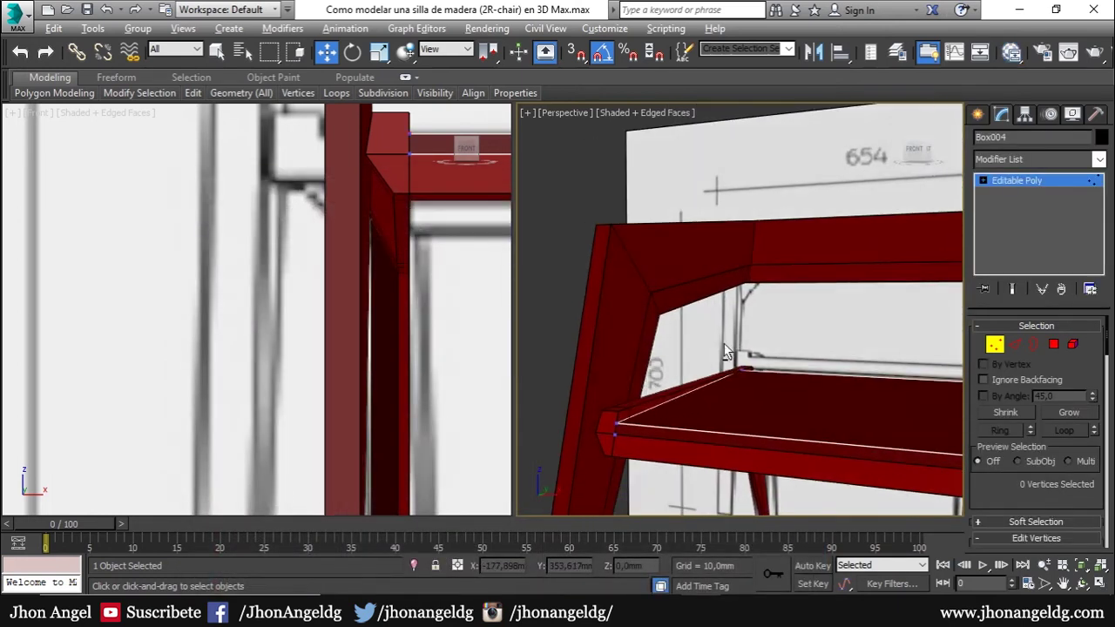
scroll(723, 282, up, 5)
scroll(707, 323, up, 2)
scroll(707, 325, down, 4)
scroll(806, 356, down, 5)
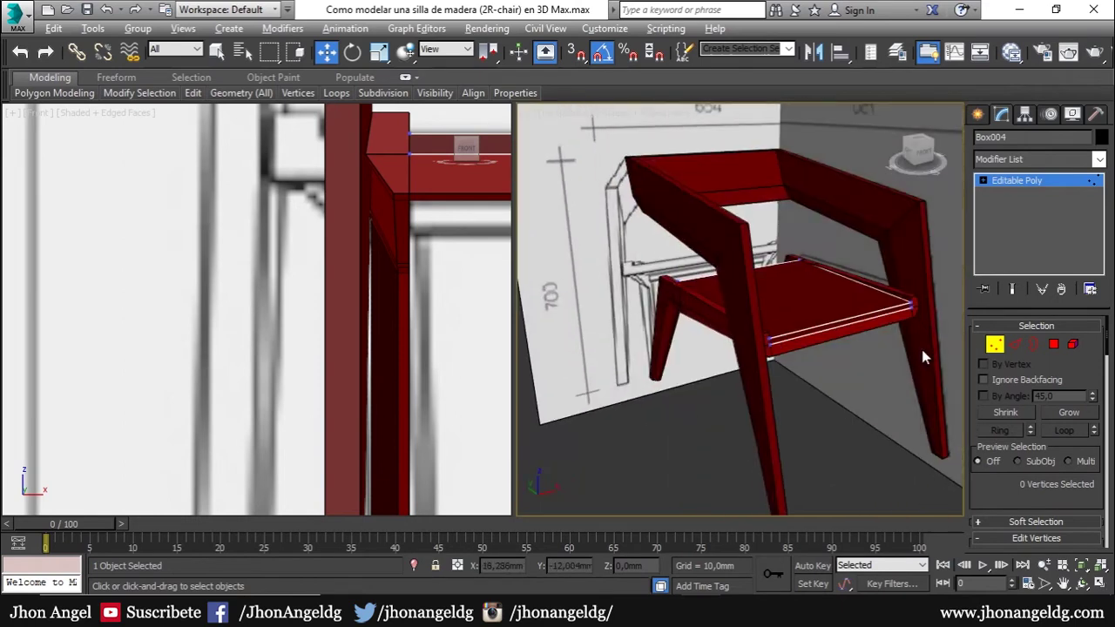
- Leave vertex mode, deselect everything, and browse the armchair reference photos in Picasa
click(991, 349)
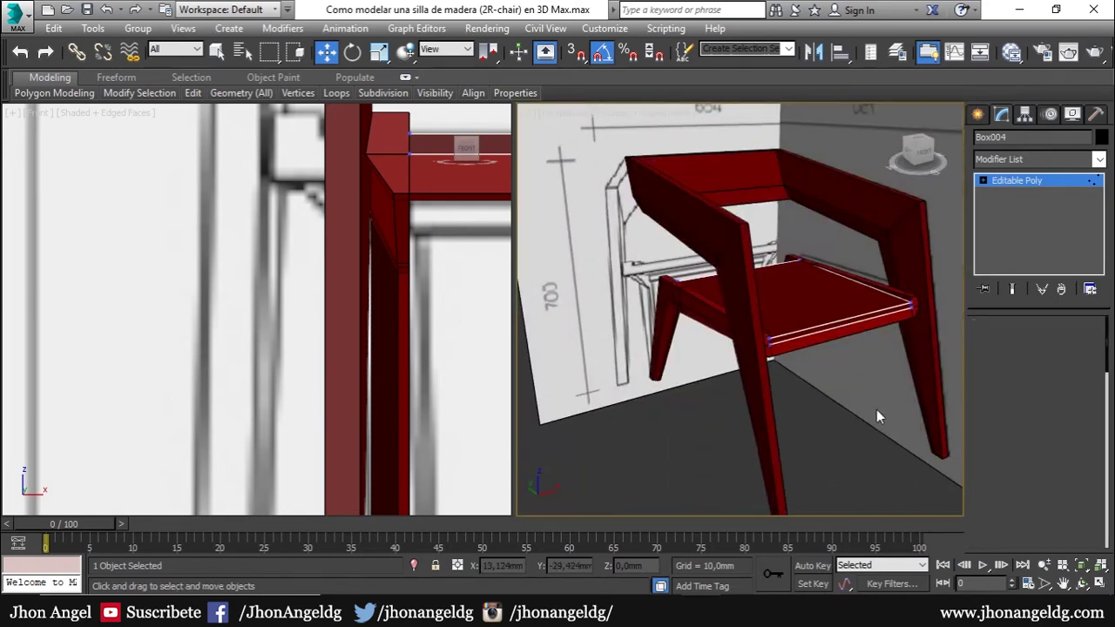
alt+middle_drag(877, 410, 837, 440)
mouse_move(801, 474)
alt+middle_down()
mouse_move(689, 455)
mouse_move(660, 474)
mouse_move(729, 456)
mouse_move(707, 468)
mouse_move(739, 416)
mouse_move(774, 398)
mouse_move(786, 410)
alt+middle_up()
click(770, 475)
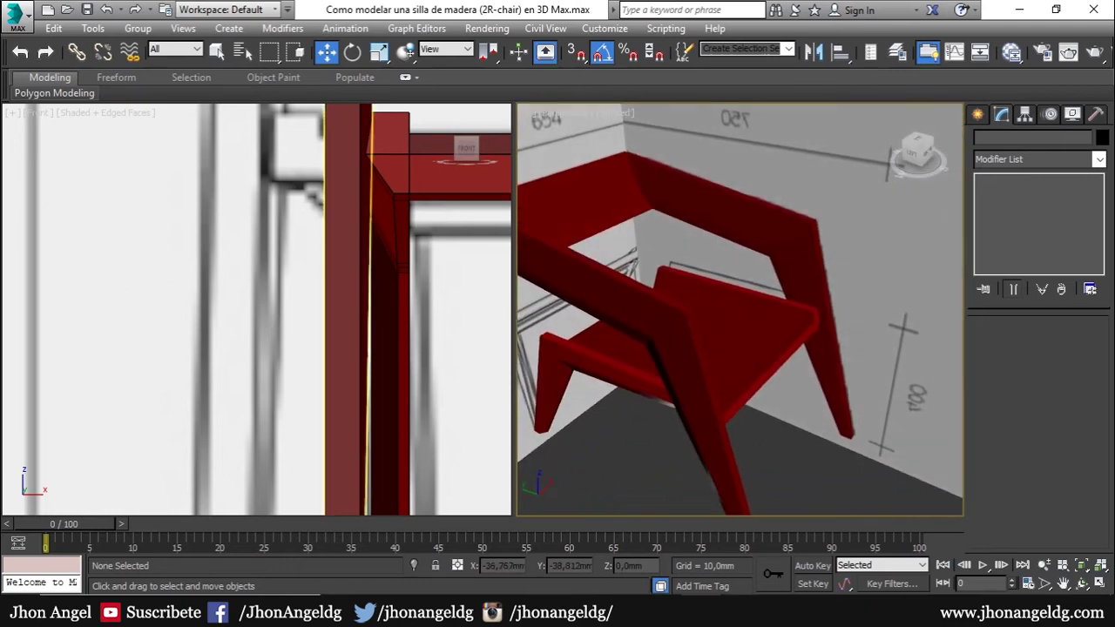
key(alt+Tab)
key(Right)
scroll(523, 269, up, 2)
- Select the side frame Box001, isolate it, and switch to edge sub-object mode
scroll(530, 279, up, 1)
click(785, 481)
click(719, 483)
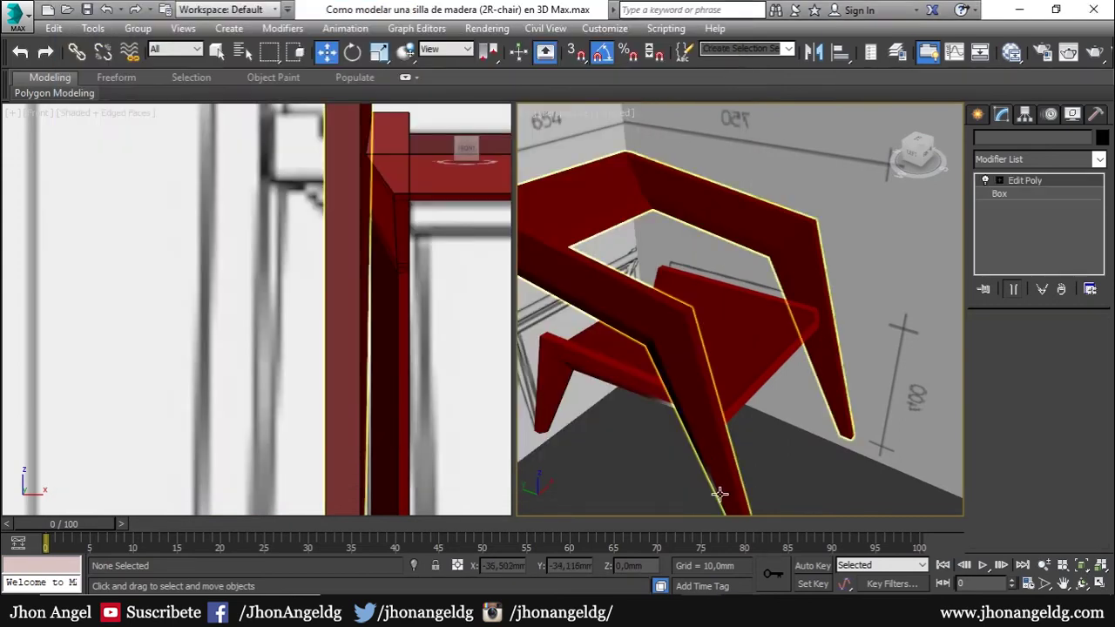
click(414, 567)
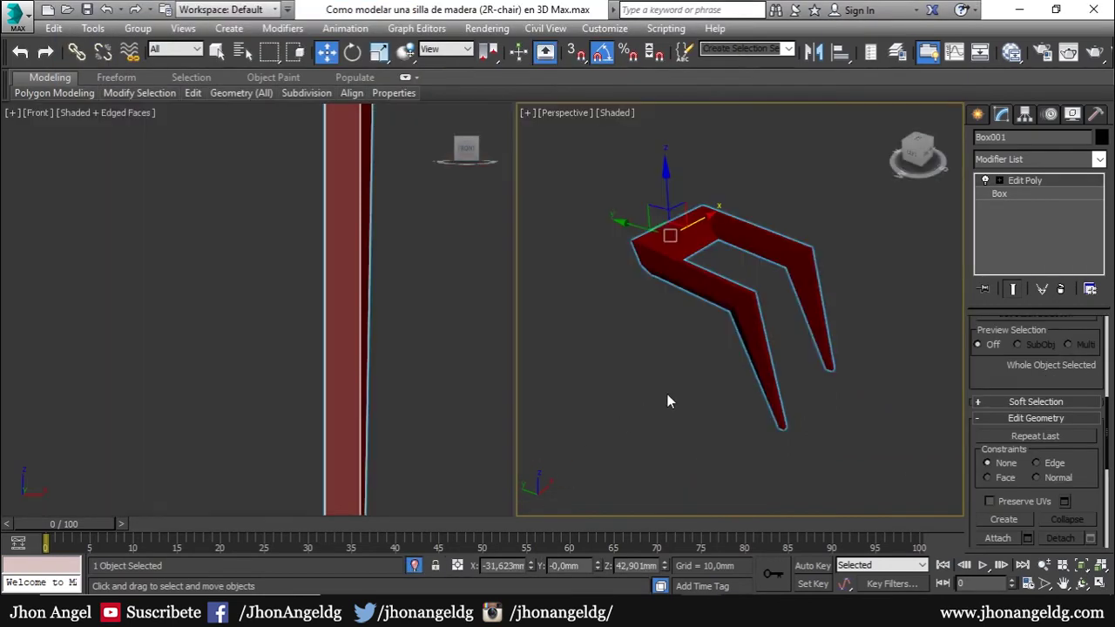
key(F4)
scroll(701, 359, up, 2)
scroll(849, 361, up, 3)
key(2)
- Select the edge loops along the frame's top rail
mouse_move(842, 343)
alt+middle_down()
mouse_move(816, 410)
mouse_move(714, 318)
alt+middle_up()
click(715, 319)
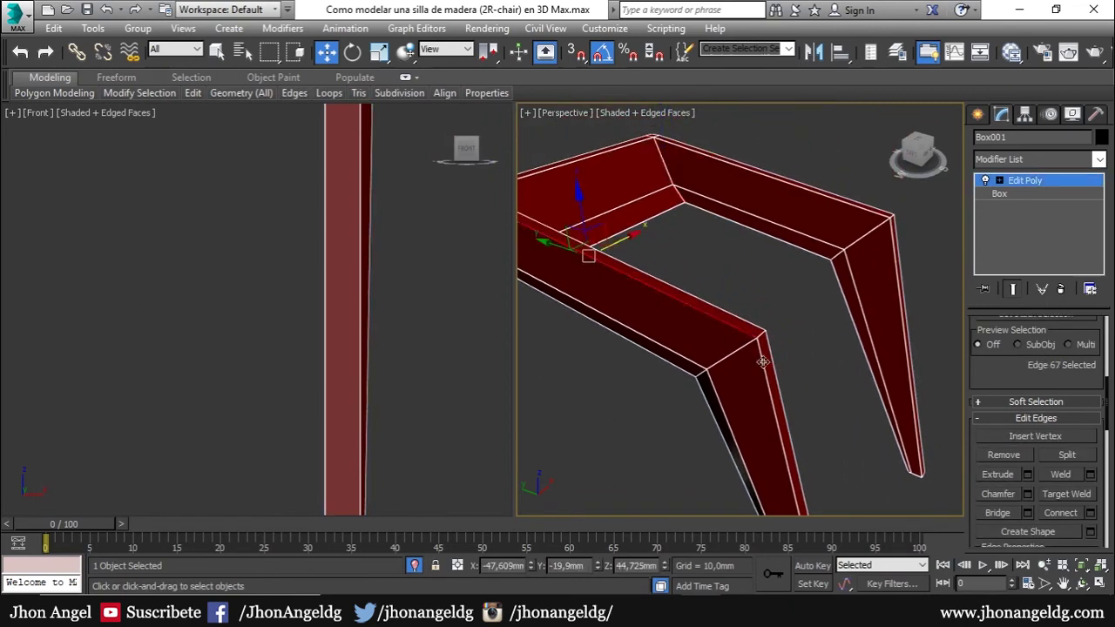
double_click(753, 328)
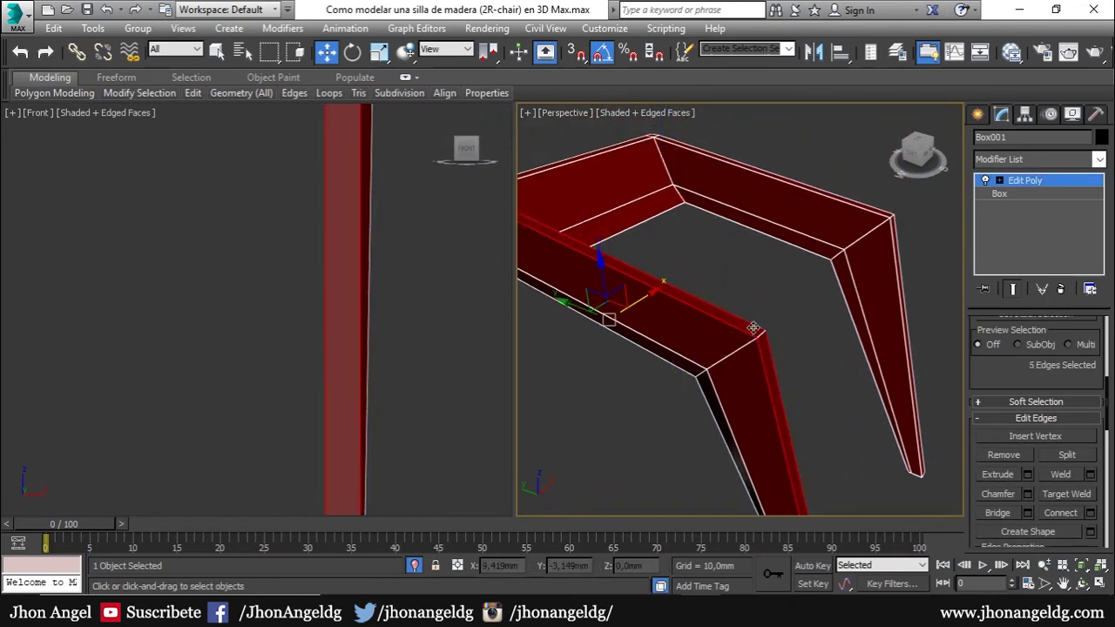
ctrl+double_click(702, 398)
mouse_move(703, 393)
alt+middle_down()
mouse_move(804, 341)
mouse_move(645, 298)
mouse_move(791, 386)
mouse_move(806, 349)
alt+middle_up()
ctrl+double_click(621, 295)
- Add the lower rail edges, other frame edges, and the corner edge loop to the selection
mouse_move(794, 400)
alt+middle_down()
mouse_move(821, 352)
mouse_move(792, 311)
mouse_move(802, 316)
alt+middle_up()
ctrl+click(830, 340)
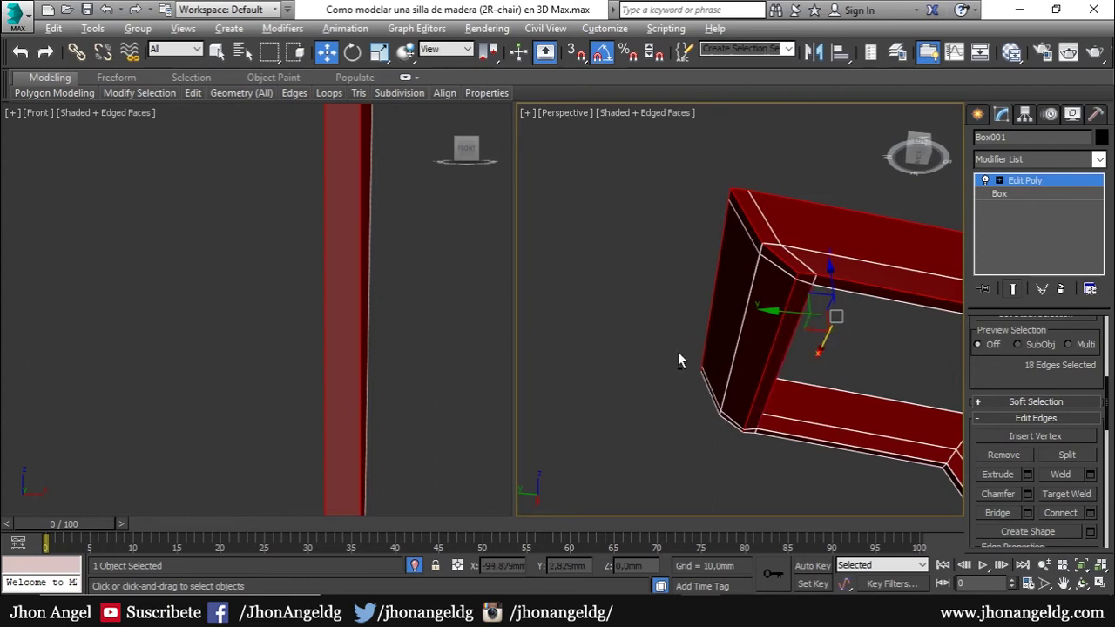
ctrl+click(789, 442)
mouse_move(789, 441)
alt+middle_down()
mouse_move(846, 423)
mouse_move(925, 491)
alt+middle_up()
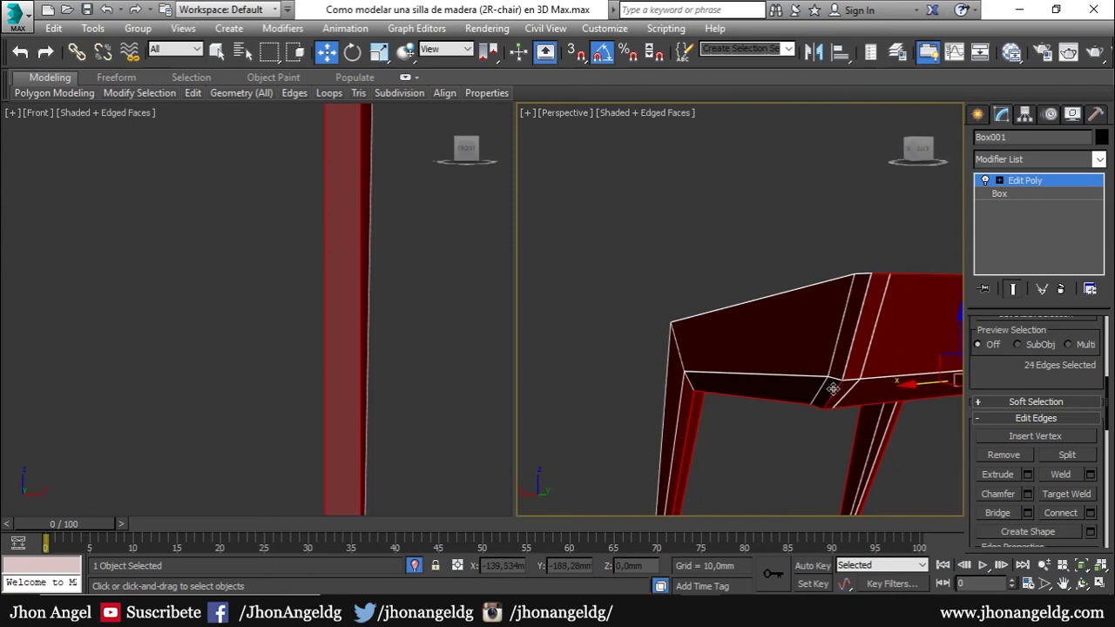
mouse_move(828, 310)
alt+middle_down()
mouse_move(879, 349)
mouse_move(859, 417)
alt+middle_up()
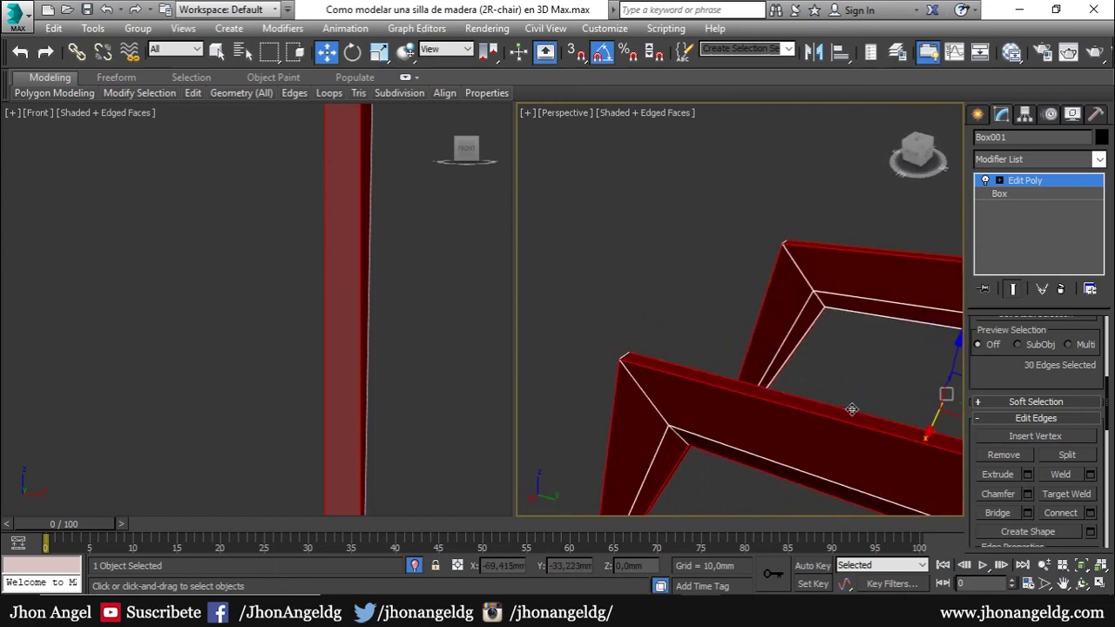
ctrl+click(797, 351)
alt+middle_drag(797, 386, 845, 351)
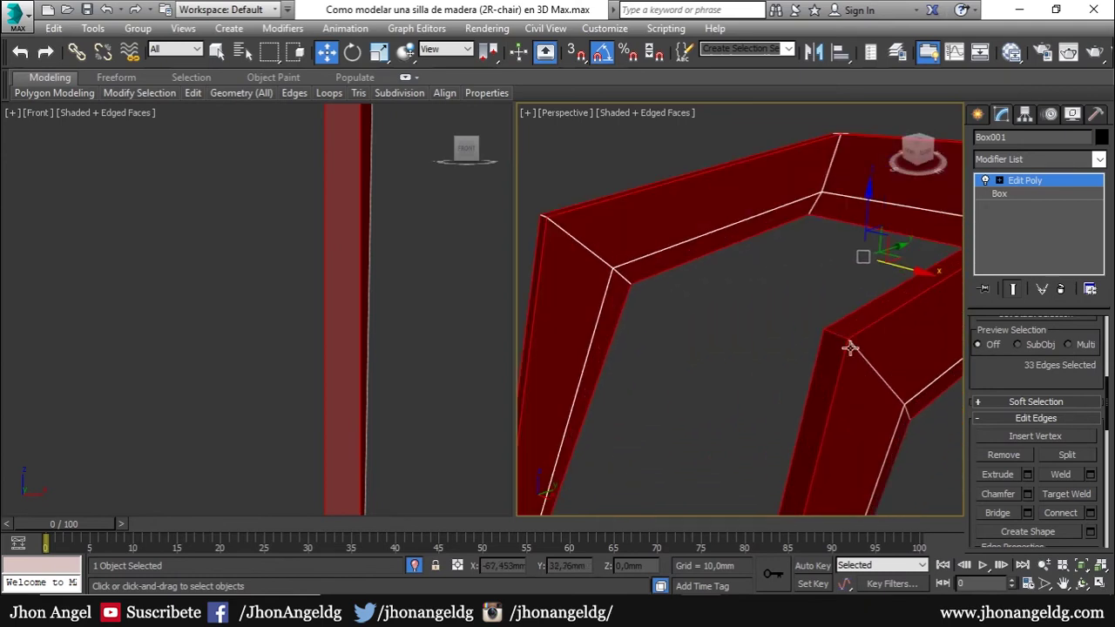
ctrl+double_click(852, 348)
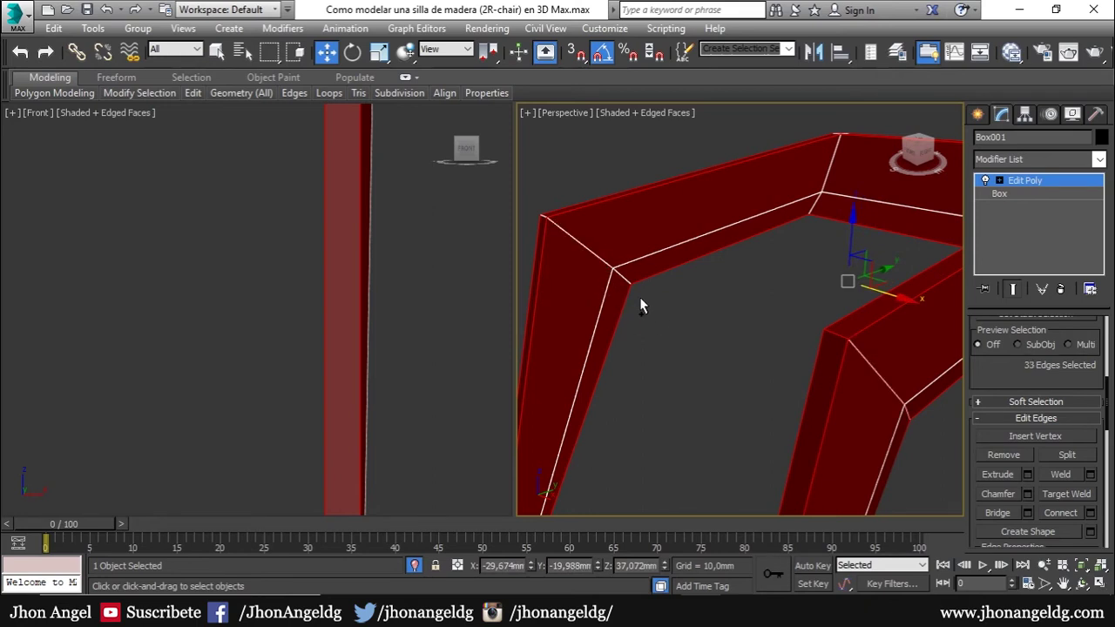
- Add the remaining corner edges, leg-side edges, and the upper box's end edges
ctrl+click(544, 212)
mouse_move(737, 356)
alt+middle_down()
mouse_move(660, 274)
mouse_move(760, 352)
alt+middle_up()
ctrl+click(607, 276)
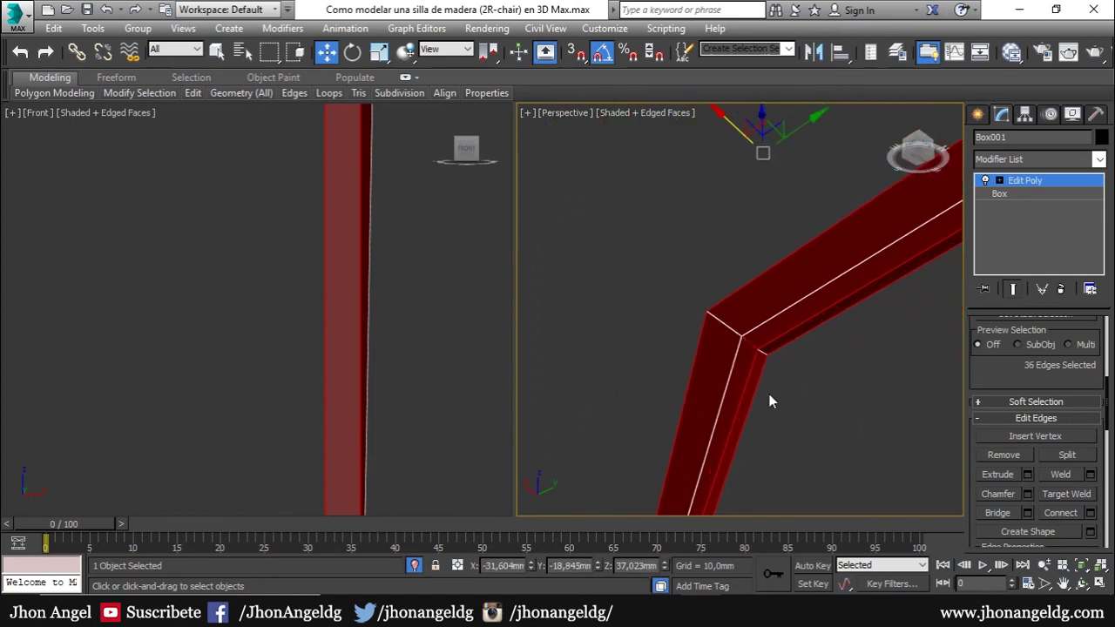
scroll(765, 355, down, 3)
mouse_move(776, 391)
alt+middle_down()
mouse_move(704, 401)
mouse_move(784, 373)
mouse_move(681, 400)
mouse_move(809, 356)
mouse_move(725, 343)
mouse_move(809, 373)
mouse_move(823, 411)
mouse_move(971, 393)
mouse_move(685, 442)
mouse_move(770, 433)
mouse_move(789, 370)
alt+middle_up()
ctrl+click(792, 385)
ctrl+click(770, 433)
ctrl+click(810, 268)
ctrl+click(795, 274)
- Add the corner and remaining edges on the leg end
alt+middle_drag(817, 288, 734, 336)
ctrl+click(700, 387)
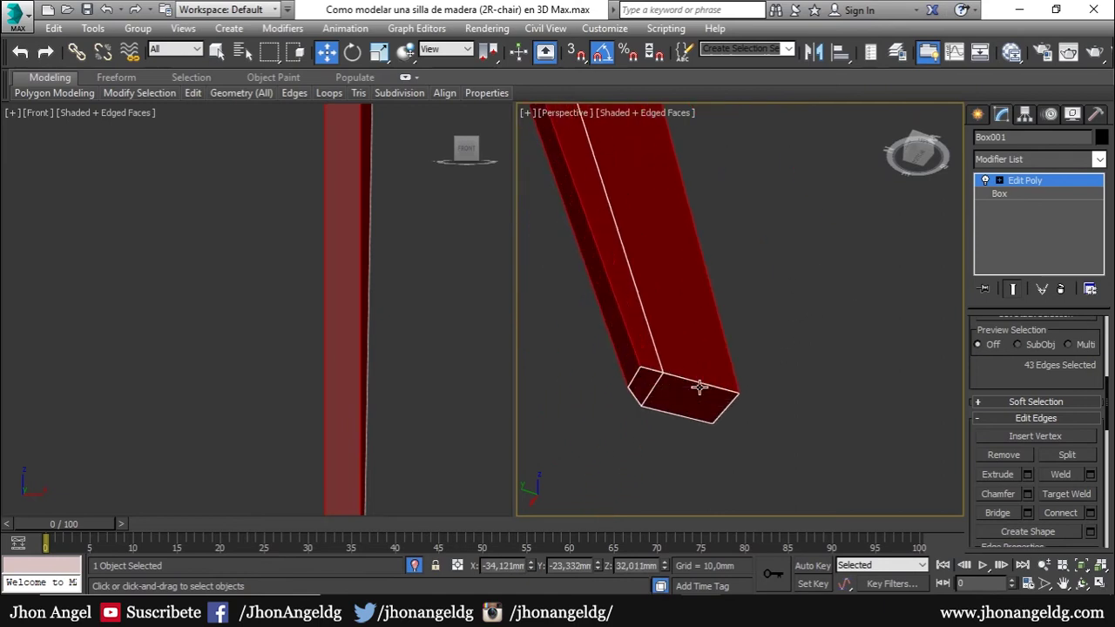
ctrl+click(643, 373)
ctrl+click(633, 399)
ctrl+click(660, 405)
ctrl+click(701, 383)
ctrl+click(721, 410)
- Orbit around the whole frame to confirm all 49 edges are selected
scroll(663, 433, down, 2)
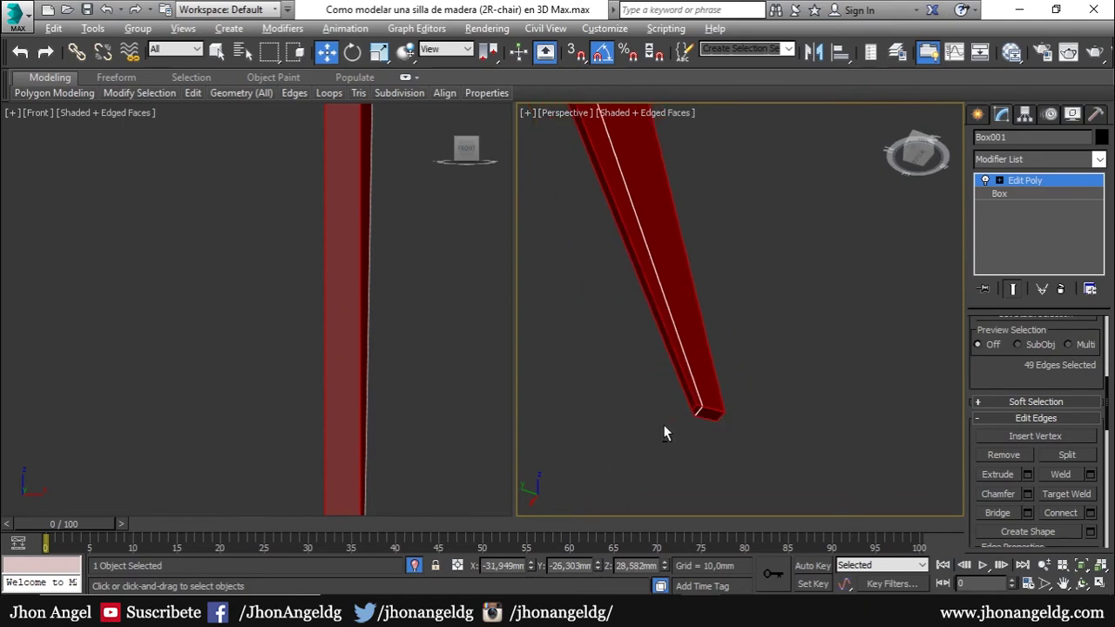
scroll(697, 337, down, 5)
alt+middle_drag(697, 337, 610, 357)
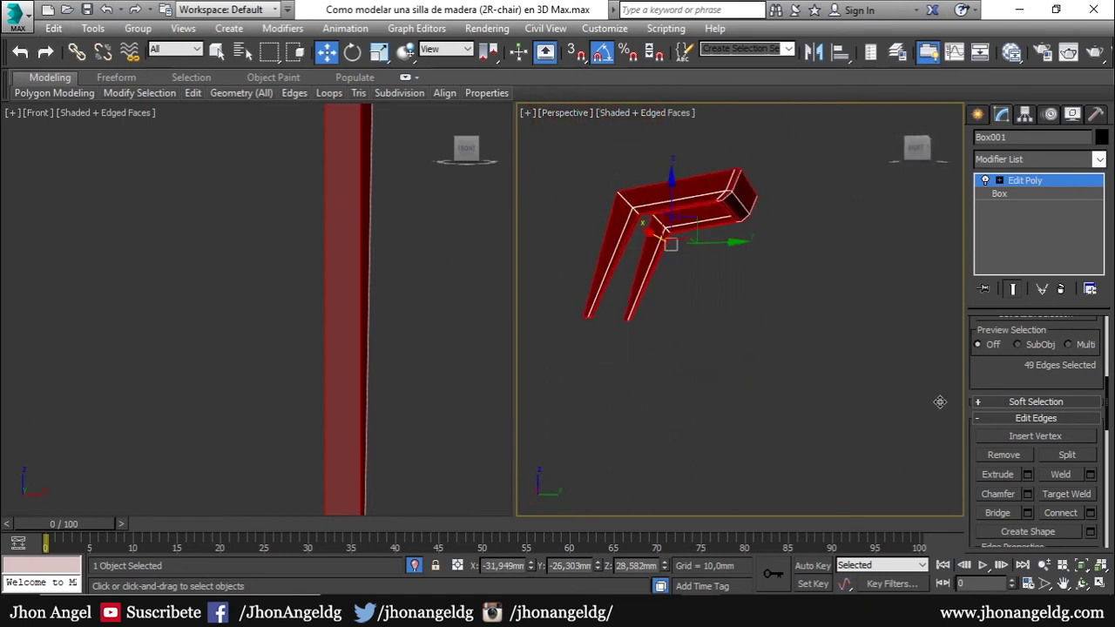
scroll(578, 348, up, 5)
scroll(570, 411, down, 4)
mouse_move(570, 411)
alt+middle_down()
mouse_move(772, 273)
mouse_move(757, 229)
mouse_move(737, 397)
mouse_move(871, 326)
mouse_move(697, 279)
mouse_move(754, 275)
alt+middle_up()
scroll(754, 275, up, 5)
scroll(650, 290, down, 3)
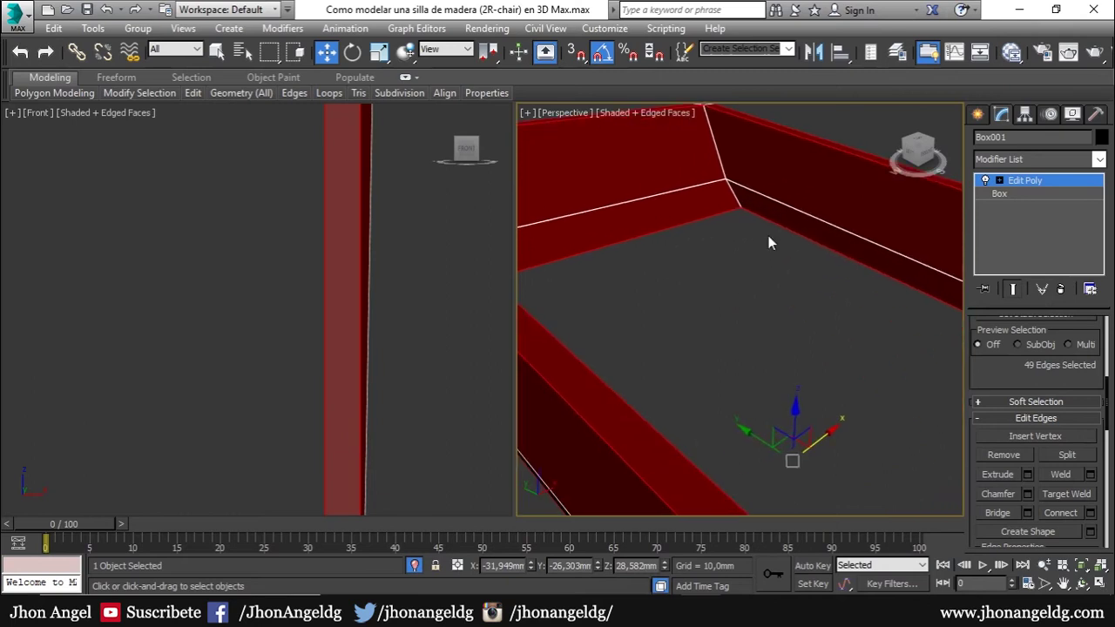
scroll(769, 235, down, 3)
scroll(737, 322, up, 4)
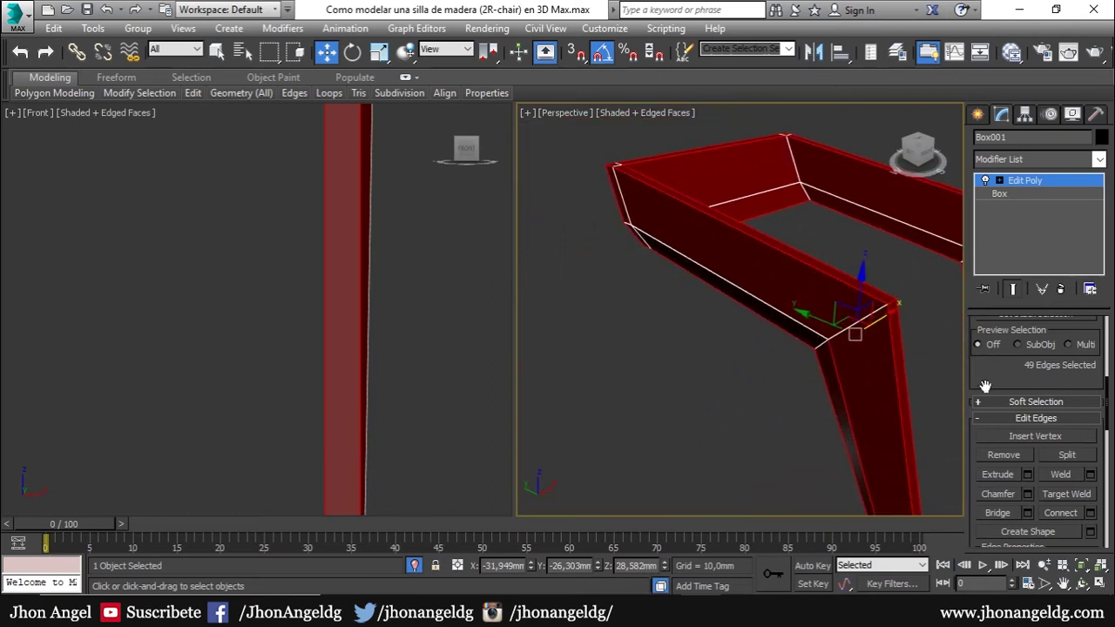
- Chamfer the selected frame edges by 0.05 mm
click(1028, 494)
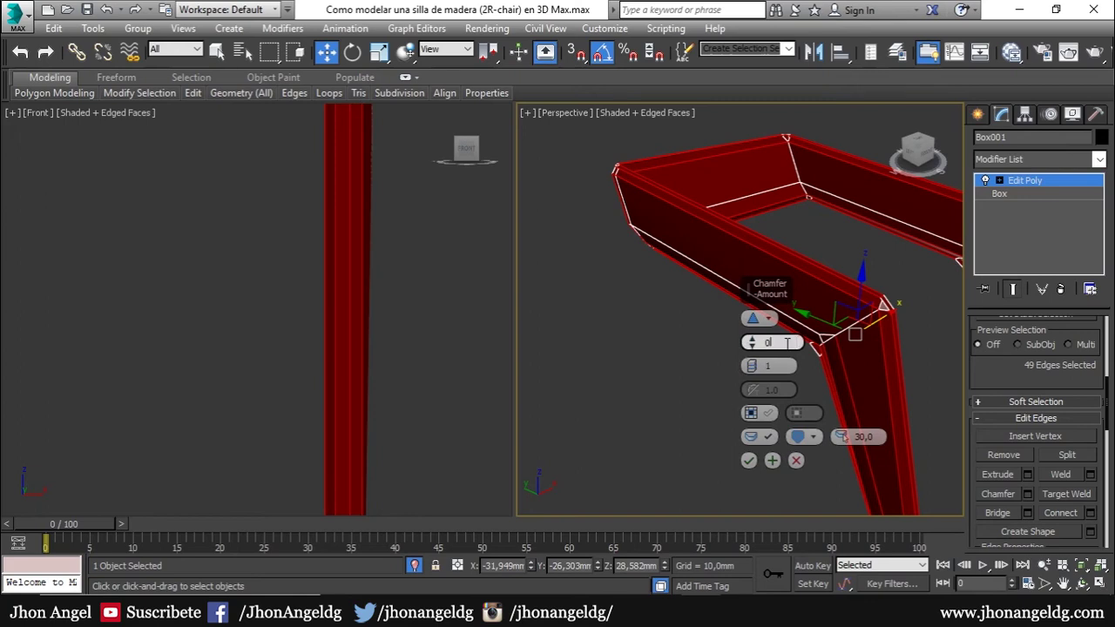
text(0,2)
key(Return)
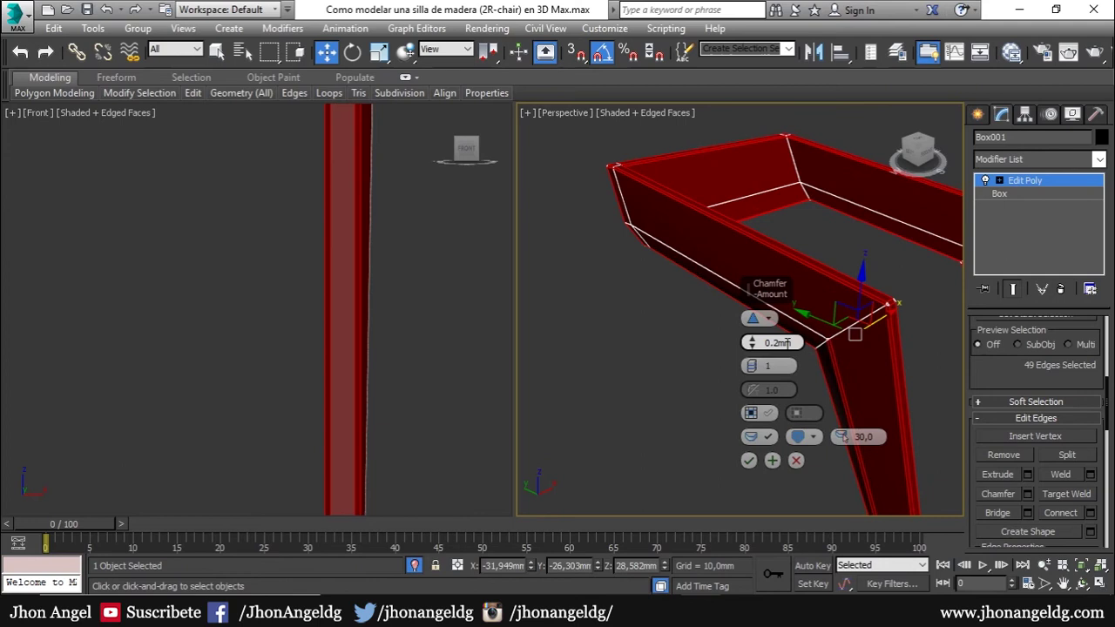
text(0.1)
key(Return)
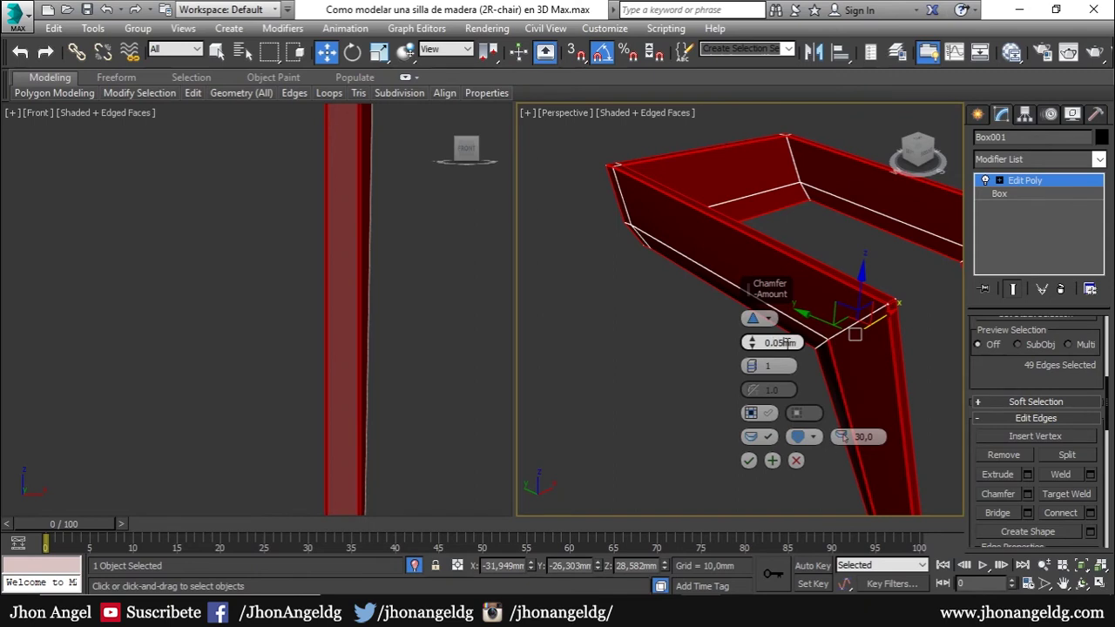
click(748, 460)
click(758, 417)
- Toggle the edge-line display and zoom to inspect the new chamfer
key(F4)
scroll(859, 315, up, 2)
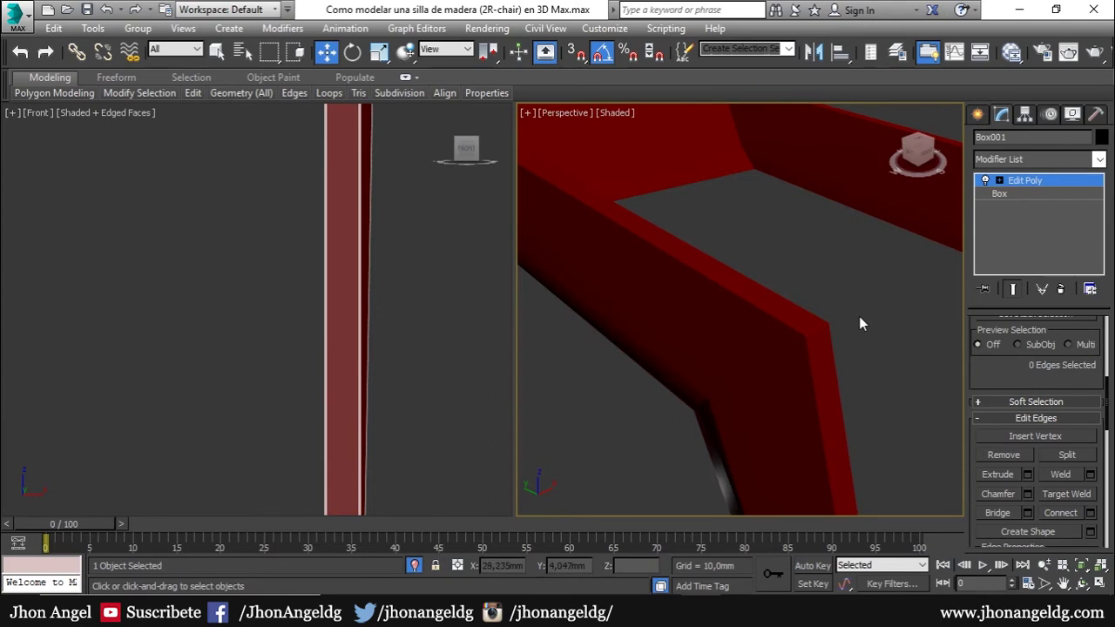
scroll(859, 319, up, 2)
scroll(749, 357, down, 2)
key(F4)
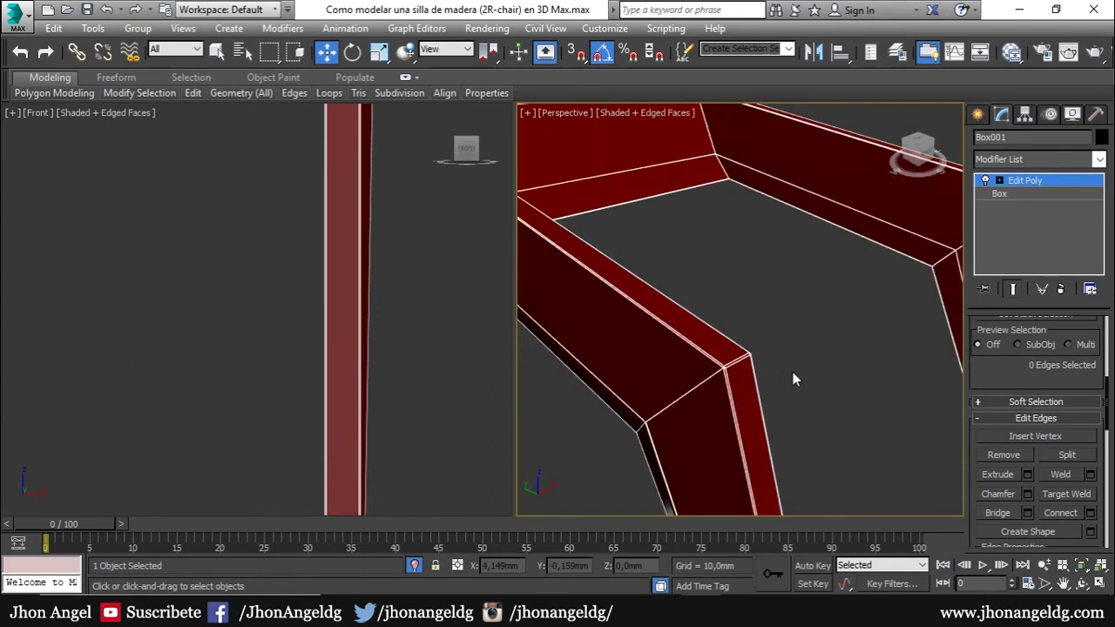
scroll(758, 370, up, 2)
key(F4)
scroll(758, 366, down, 2)
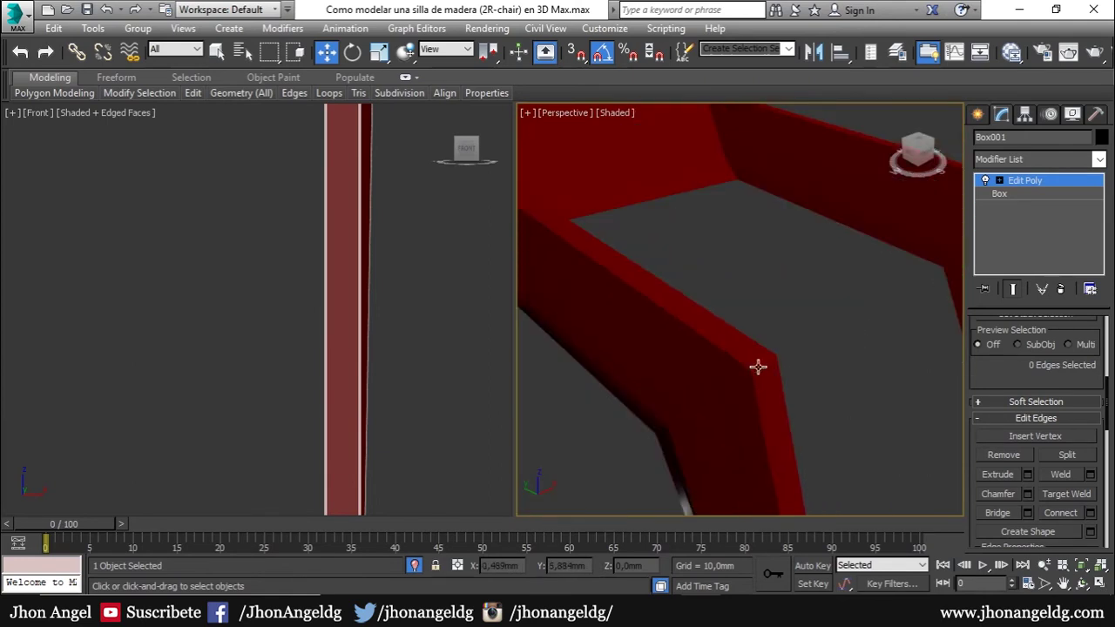
scroll(755, 384, down, 3)
scroll(755, 383, down, 2)
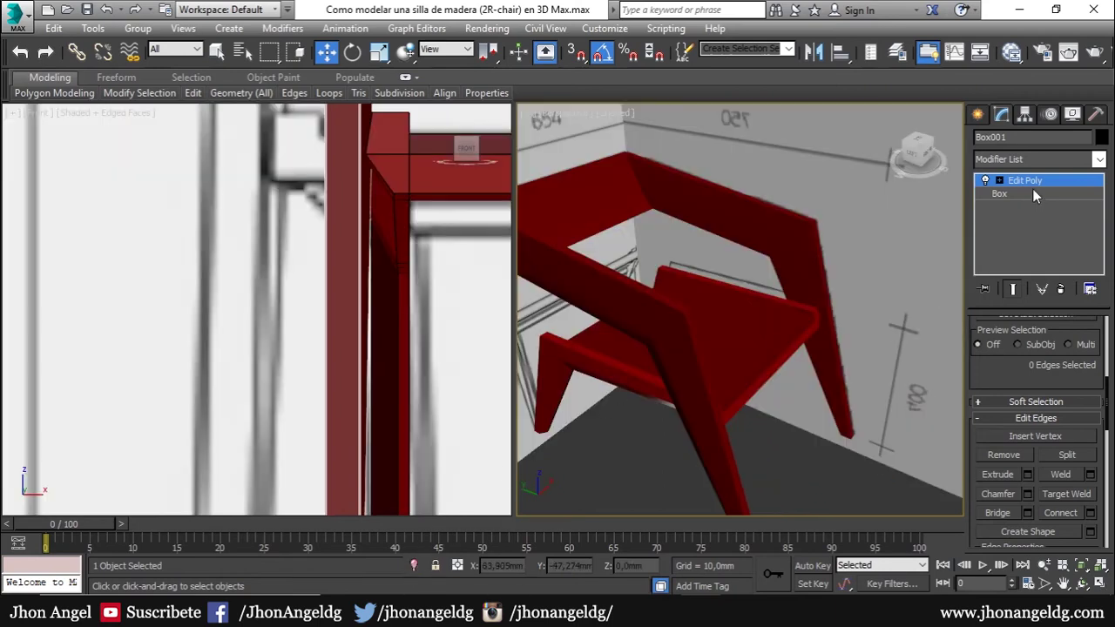
- Isolate the seat and frame, hide the seat panel, and select the lower rail frame
click(1034, 181)
click(776, 357)
ctrl+click(774, 366)
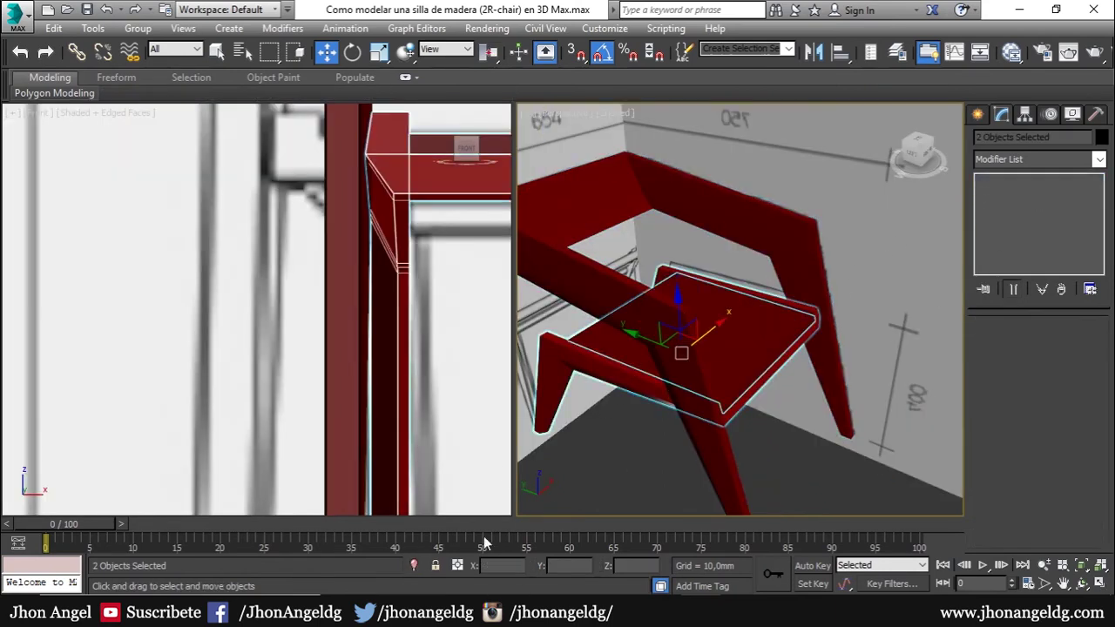
click(415, 564)
click(729, 311)
right_click(775, 271)
click(819, 225)
click(767, 296)
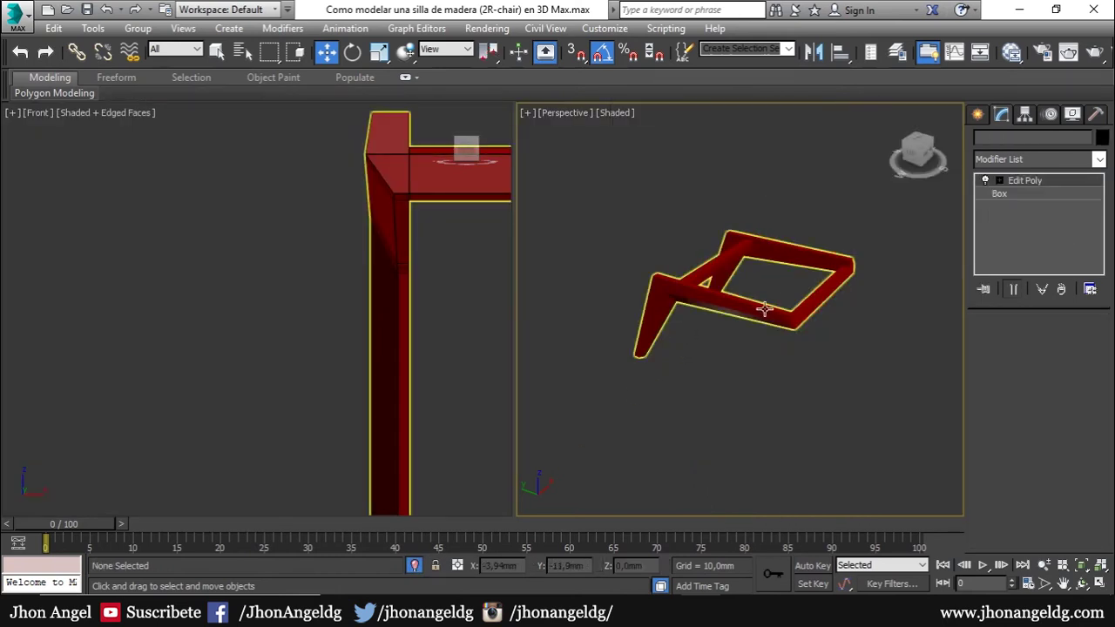
key(F4)
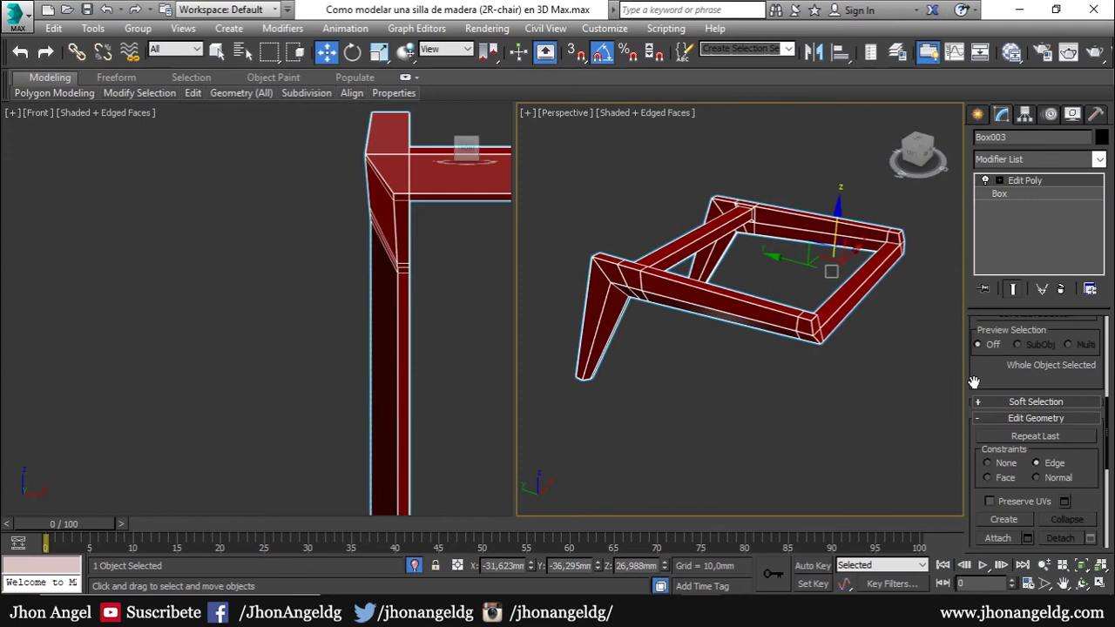
- In edge mode, select the edge rings at the front-left and top corners and the vertical leg
key(2)
double_click(648, 276)
scroll(707, 312, up, 2)
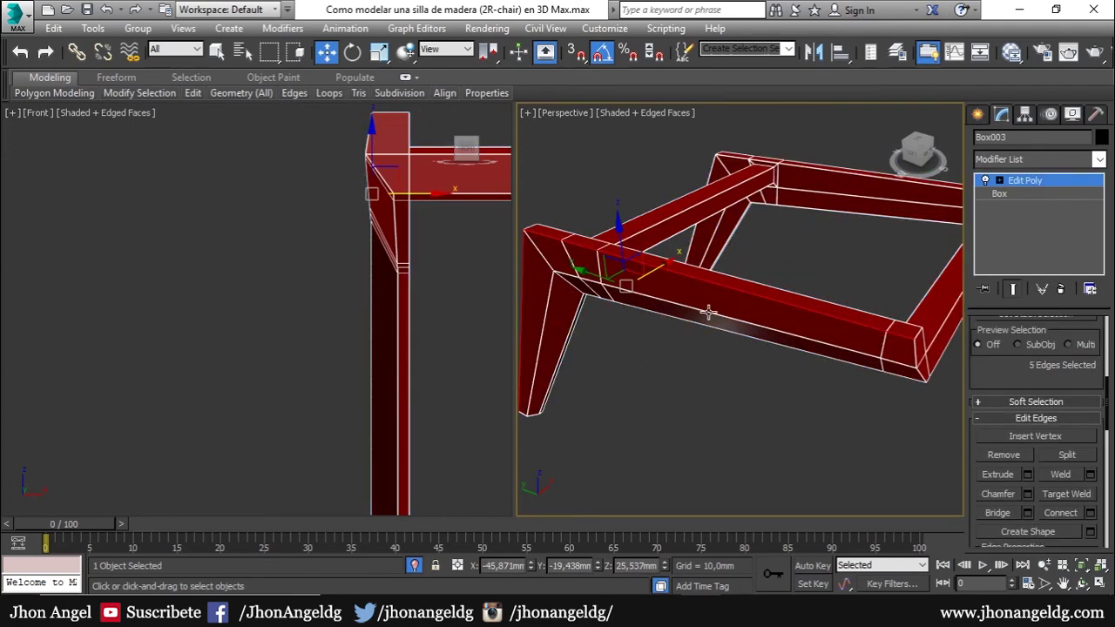
ctrl+double_click(719, 340)
alt+middle_drag(723, 359, 592, 290)
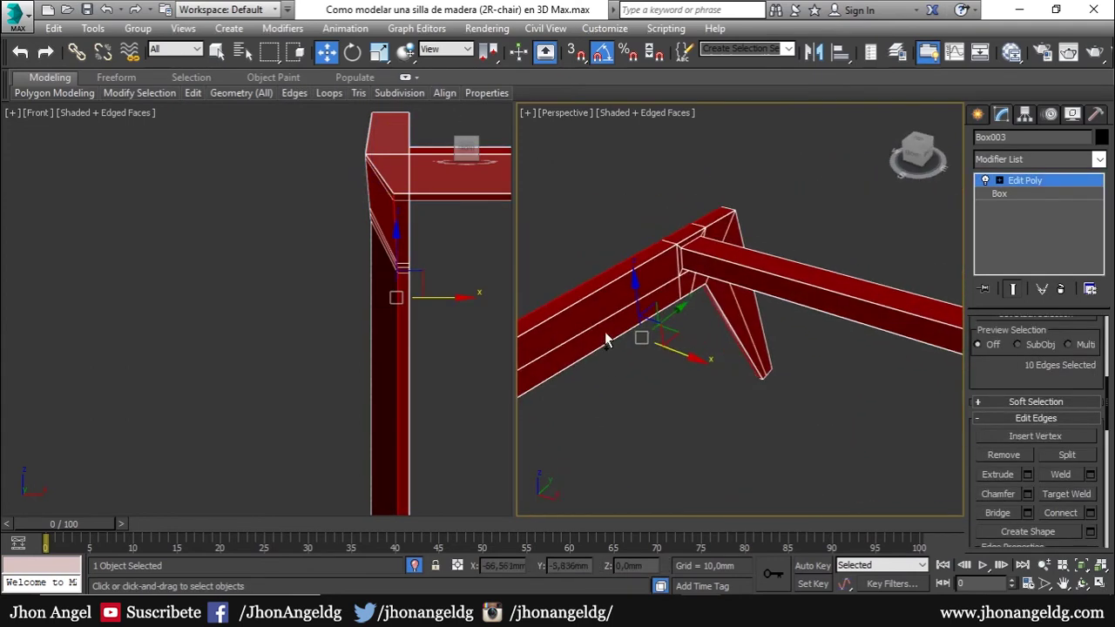
ctrl+double_click(608, 345)
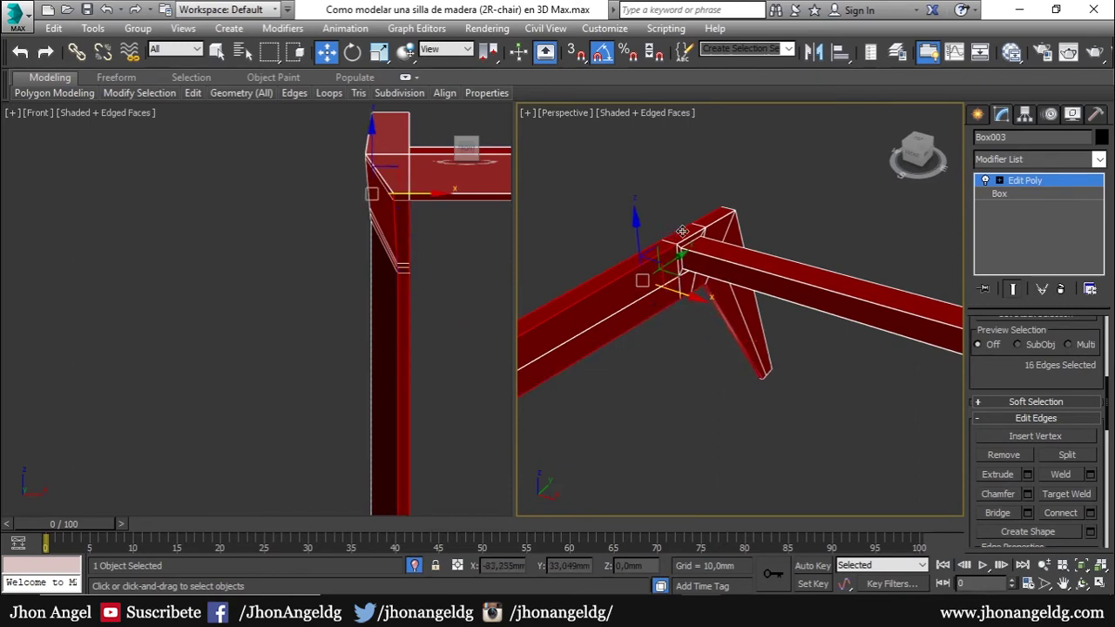
ctrl+click(714, 218)
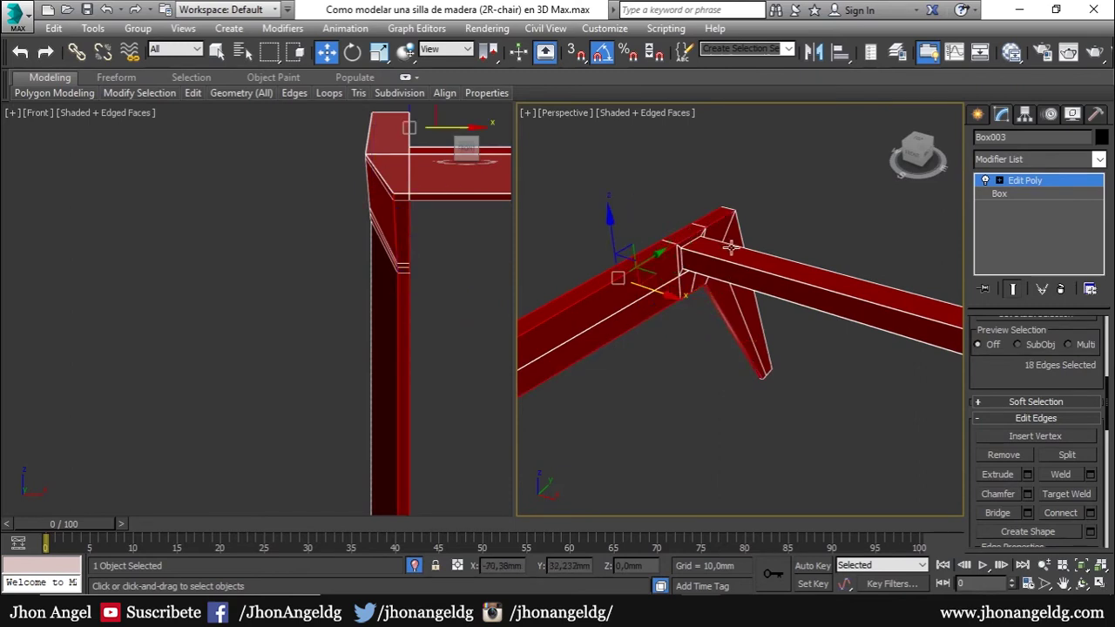
alt+middle_drag(757, 273, 571, 281)
ctrl+click(732, 385)
- Add the beam's edges, including its end edges, to the selection
middle_drag(703, 373, 769, 307)
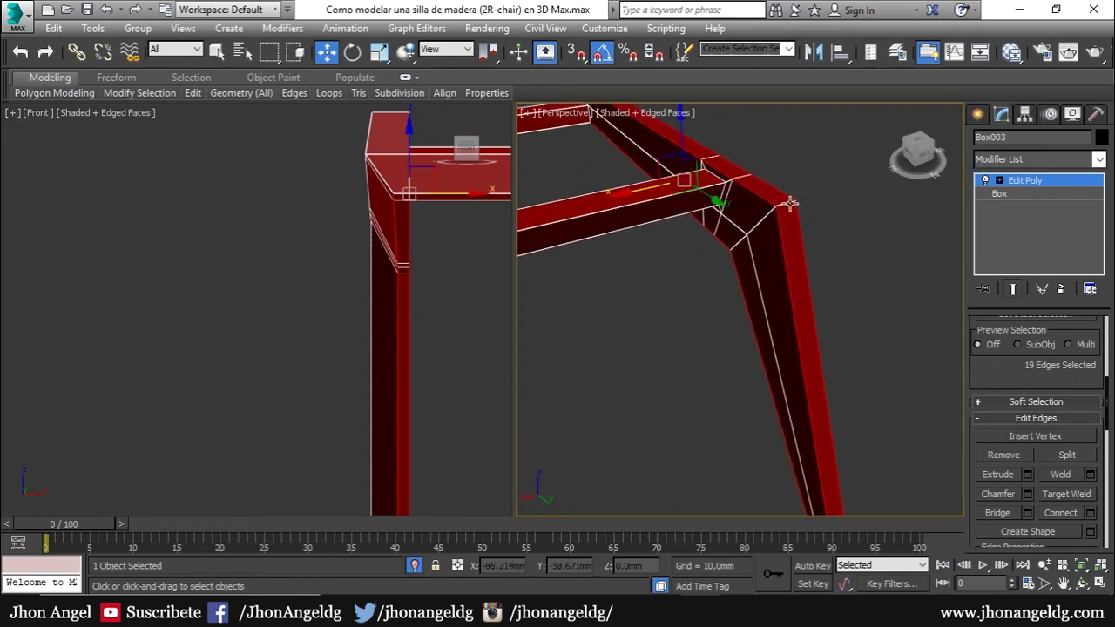
middle_drag(781, 410, 785, 331)
ctrl+click(843, 466)
mouse_move(843, 466)
alt+middle_down()
mouse_move(877, 396)
mouse_move(791, 217)
alt+middle_up()
ctrl+click(795, 203)
ctrl+click(795, 202)
ctrl+click(802, 198)
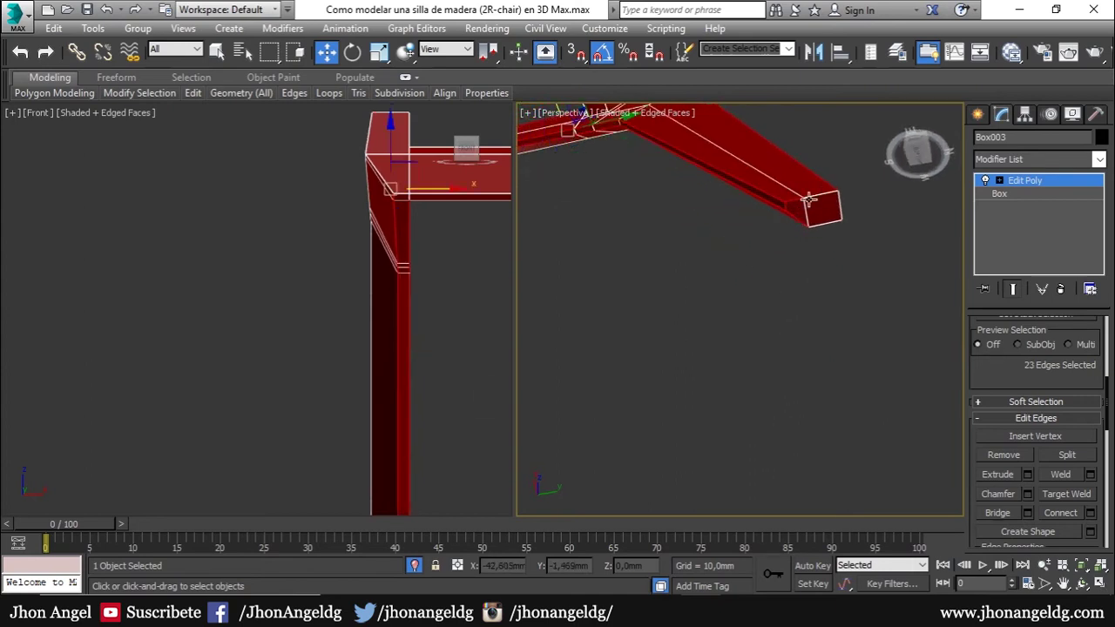
ctrl+click(811, 202)
ctrl+click(828, 225)
ctrl+click(841, 209)
scroll(734, 257, down, 3)
- Add the front leg's edges and the leg's bottom edges
mouse_move(733, 250)
alt+middle_down()
mouse_move(634, 346)
mouse_move(635, 366)
alt+middle_up()
scroll(621, 278, up, 3)
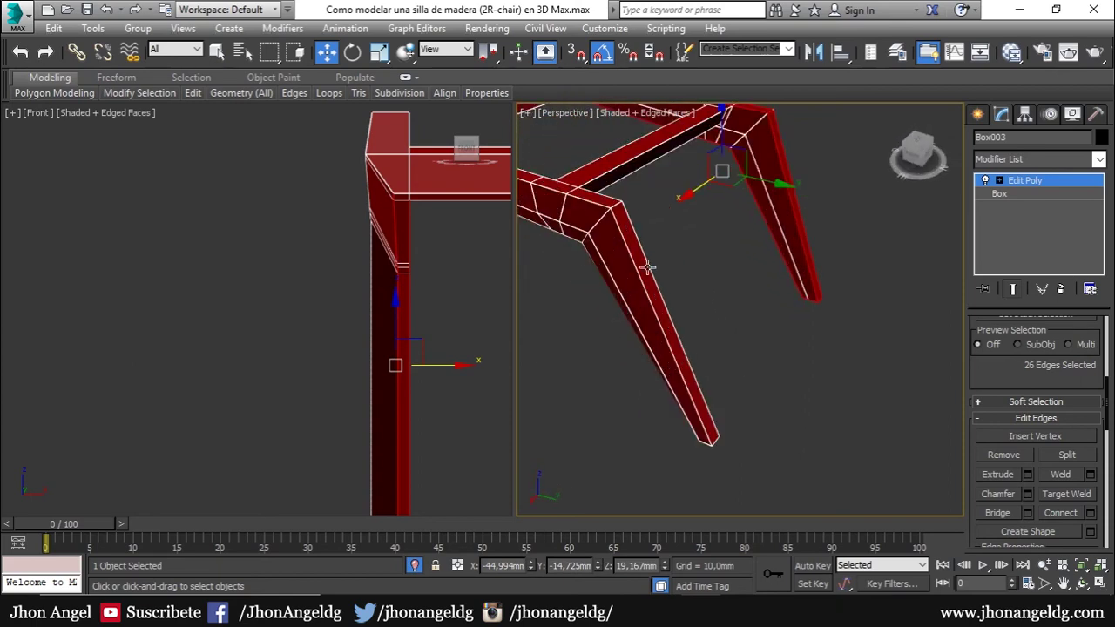
ctrl+click(640, 272)
ctrl+click(652, 267)
mouse_move(653, 267)
alt+middle_down()
mouse_move(709, 193)
mouse_move(721, 238)
mouse_move(707, 267)
mouse_move(759, 337)
alt+middle_up()
ctrl+click(721, 238)
ctrl+click(704, 244)
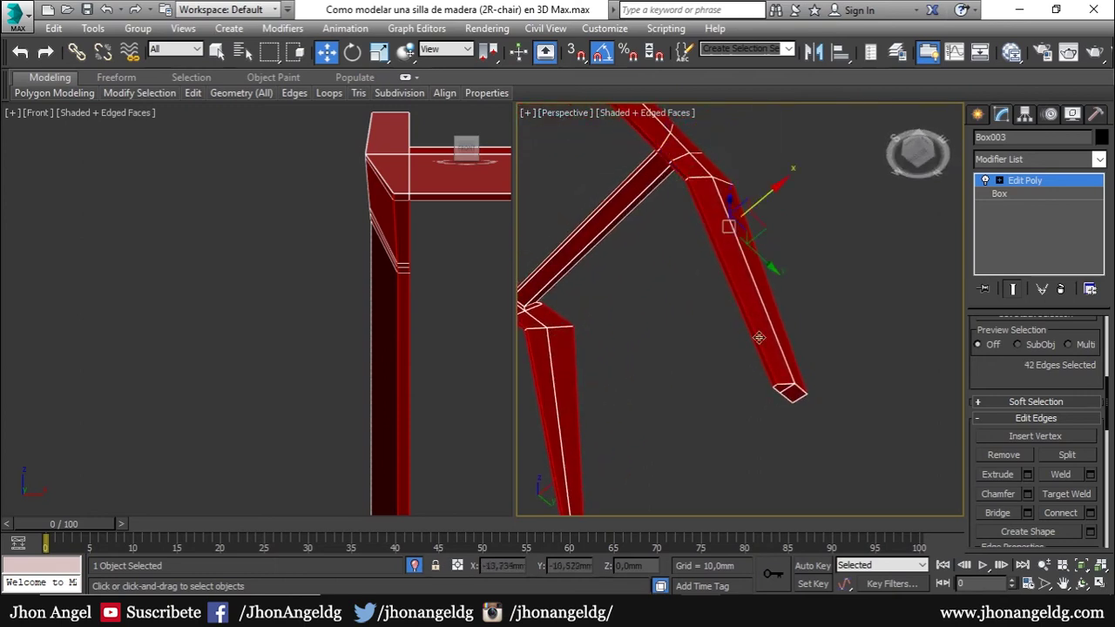
scroll(799, 416, up, 3)
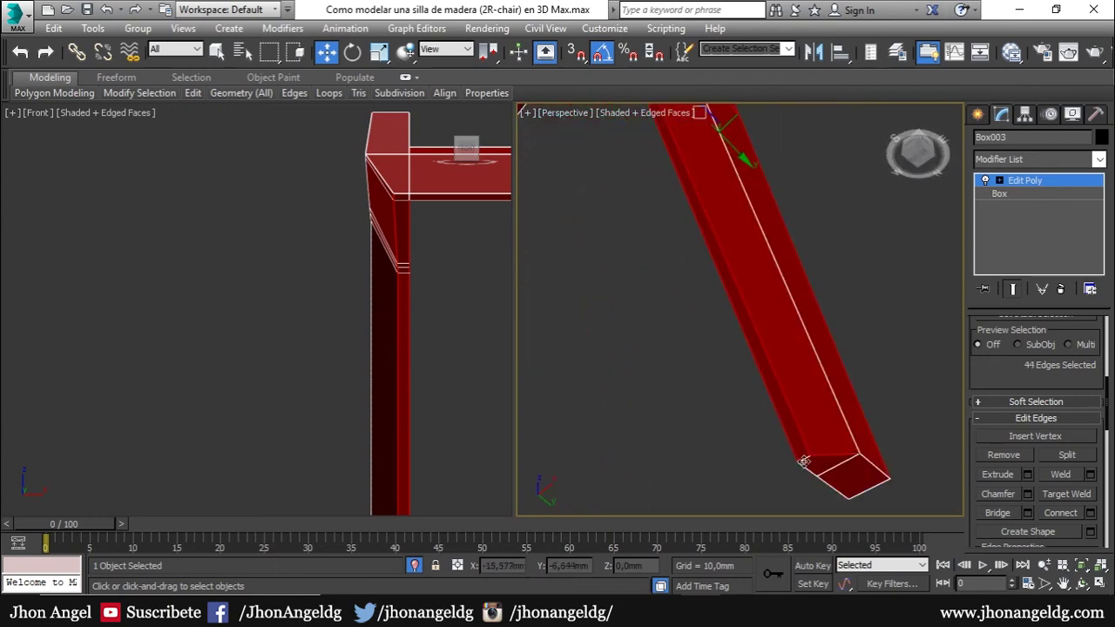
ctrl+click(871, 460)
ctrl+click(871, 460)
ctrl+click(870, 460)
scroll(863, 471, down, 5)
mouse_move(848, 480)
alt+middle_down()
mouse_move(727, 341)
mouse_move(827, 404)
mouse_move(736, 444)
mouse_move(749, 323)
alt+middle_up()
scroll(828, 407, up, 2)
- Add the edges along the front and right rails and the rail corner
ctrl+click(729, 303)
ctrl+click(741, 275)
ctrl+click(750, 335)
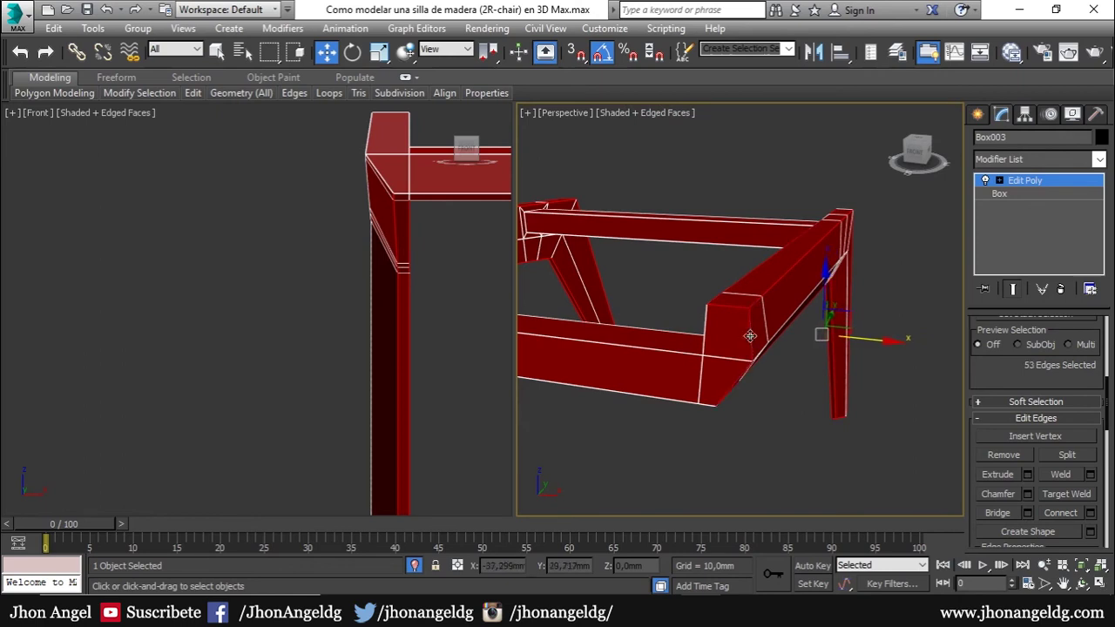
ctrl+click(680, 355)
ctrl+click(707, 343)
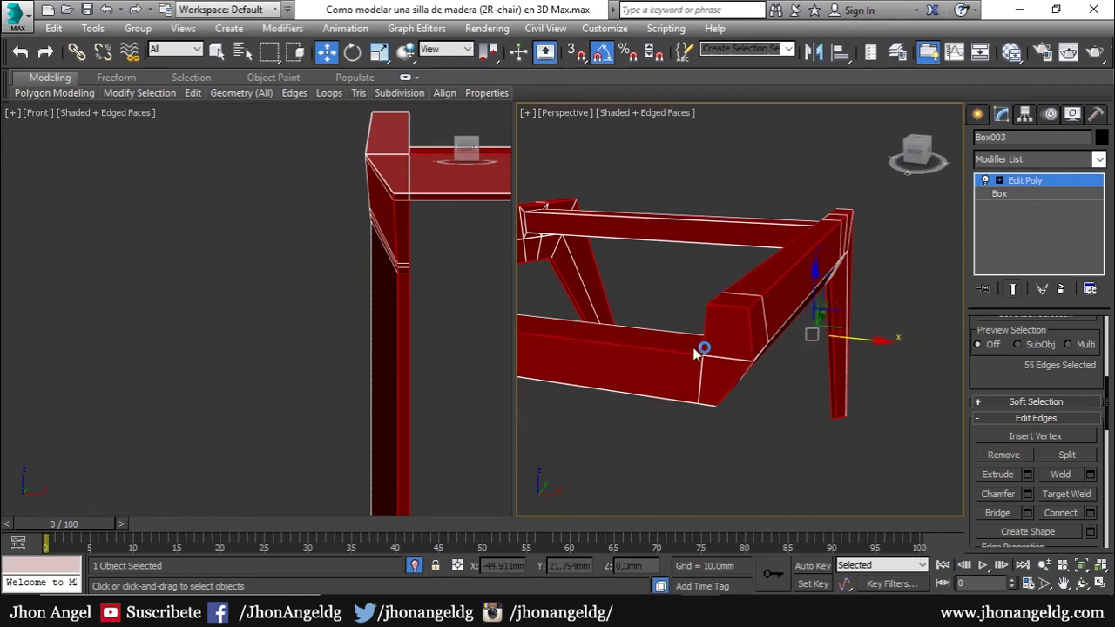
alt+middle_drag(697, 352, 831, 349)
ctrl+click(853, 377)
ctrl+click(802, 434)
ctrl+click(803, 404)
mouse_move(819, 425)
alt+middle_down()
mouse_move(730, 421)
mouse_move(610, 313)
alt+middle_up()
scroll(573, 294, up, 3)
ctrl+click(572, 294)
- Add the edges at the rail joint
mouse_move(659, 349)
alt+middle_down()
mouse_move(739, 302)
mouse_move(722, 323)
mouse_move(664, 345)
mouse_move(849, 344)
mouse_move(719, 326)
mouse_move(761, 322)
mouse_move(813, 338)
mouse_move(802, 337)
alt+middle_up()
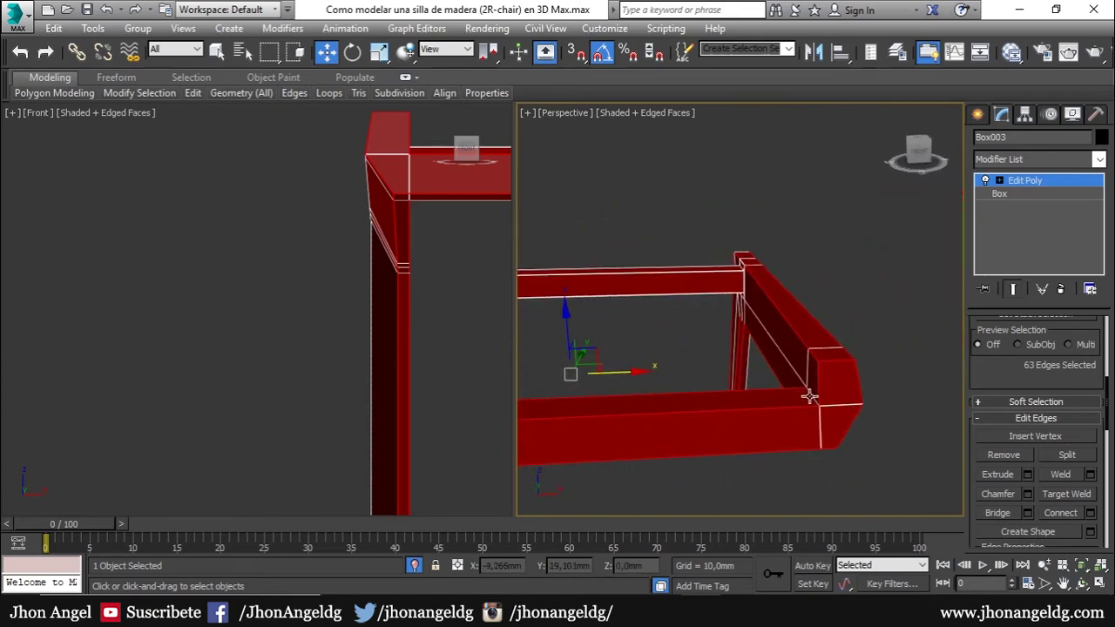
mouse_move(809, 398)
alt+middle_down()
mouse_move(856, 441)
mouse_move(892, 410)
alt+middle_up()
scroll(774, 247, up, 3)
ctrl+click(742, 223)
mouse_move(743, 224)
alt+middle_down()
mouse_move(680, 423)
mouse_move(659, 348)
alt+middle_up()
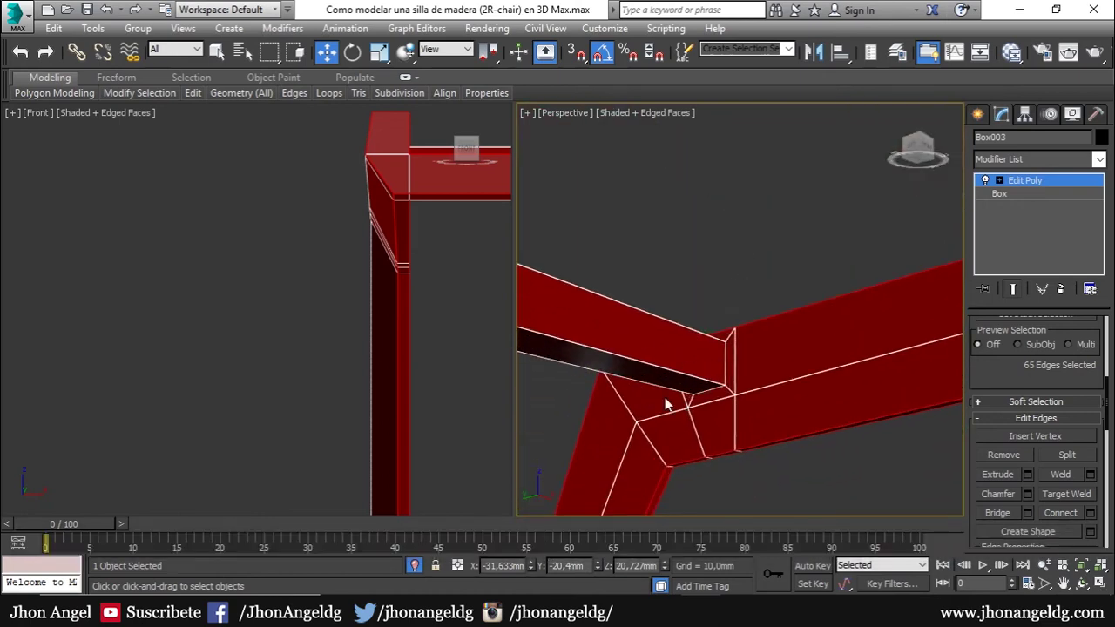
mouse_move(665, 398)
alt+middle_down()
mouse_move(664, 499)
mouse_move(662, 459)
alt+middle_up()
scroll(701, 457, down, 8)
scroll(757, 264, up, 6)
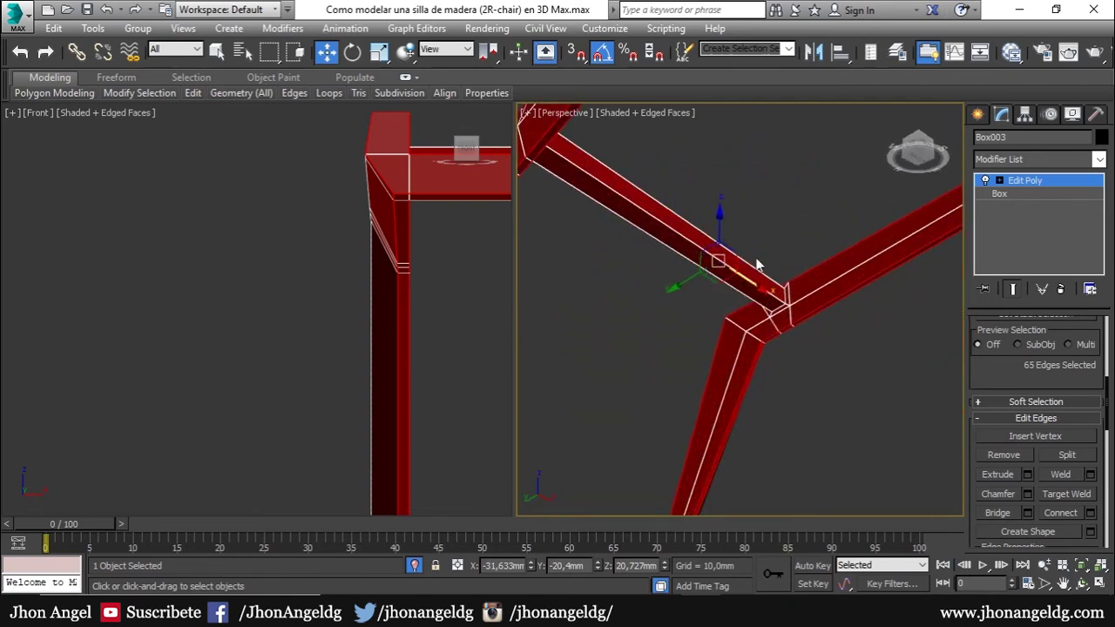
scroll(756, 264, up, 2)
scroll(756, 264, up, 2)
ctrl+click(757, 357)
- Add the last remaining frame edges to bring the selection to 68
mouse_move(757, 357)
middle_down()
mouse_move(834, 394)
mouse_move(653, 303)
middle_up()
ctrl+click(698, 324)
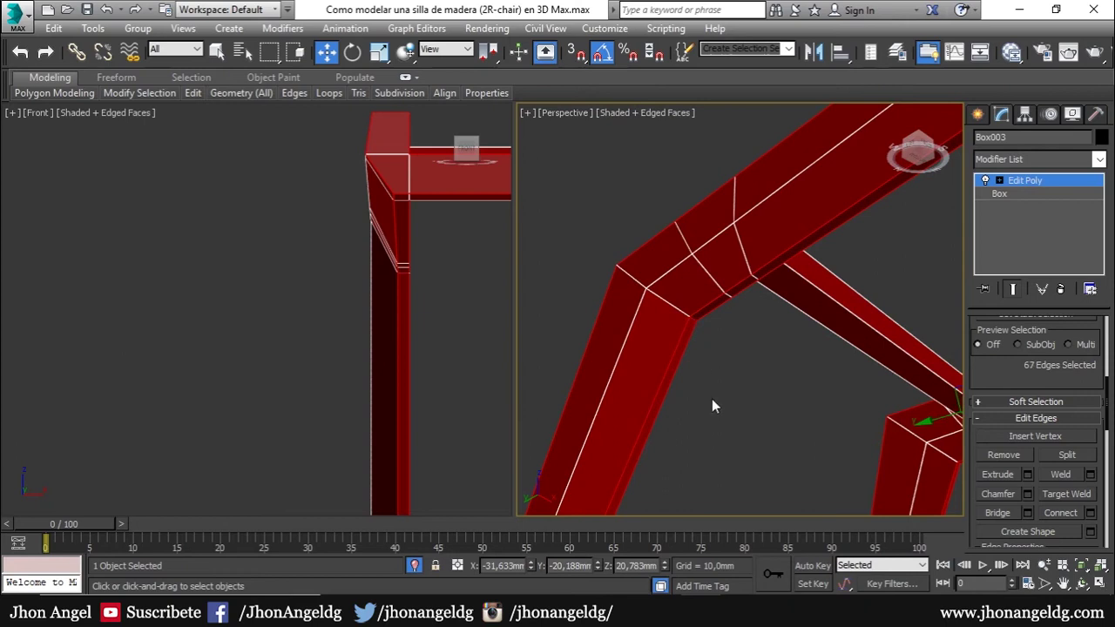
scroll(712, 399, down, 4)
scroll(712, 255, down, 3)
scroll(632, 402, down, 2)
scroll(654, 432, up, 5)
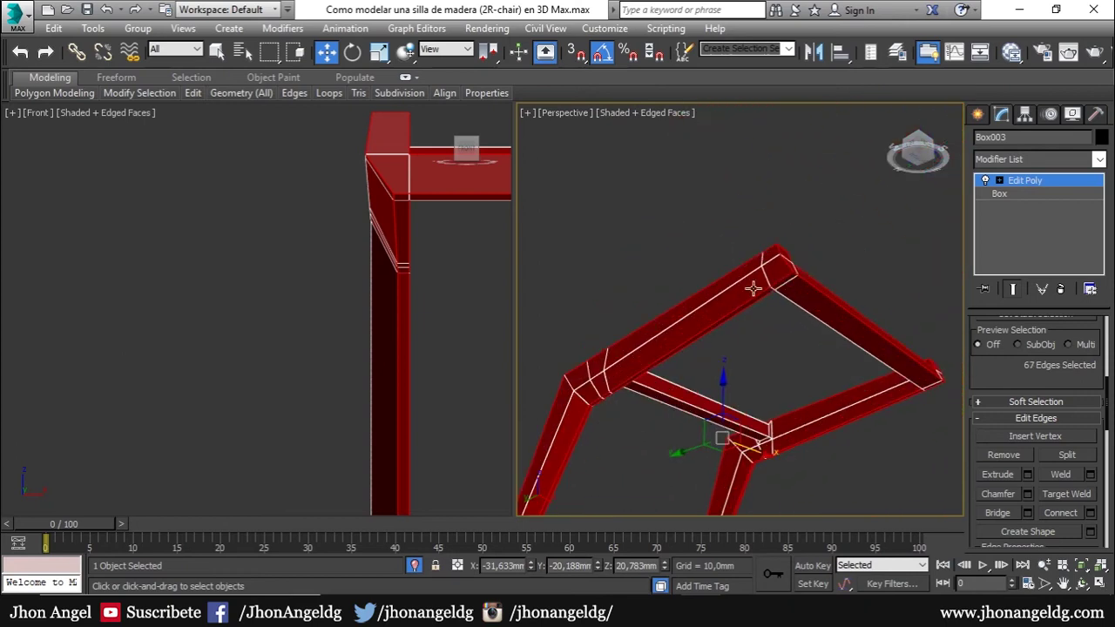
scroll(776, 299, up, 3)
mouse_move(776, 299)
alt+middle_down()
mouse_move(662, 282)
mouse_move(600, 354)
mouse_move(734, 279)
mouse_move(645, 403)
mouse_move(664, 329)
mouse_move(632, 384)
mouse_move(660, 338)
mouse_move(660, 509)
mouse_move(720, 282)
mouse_move(749, 331)
alt+middle_up()
ctrl+click(649, 406)
scroll(667, 386, up, 1)
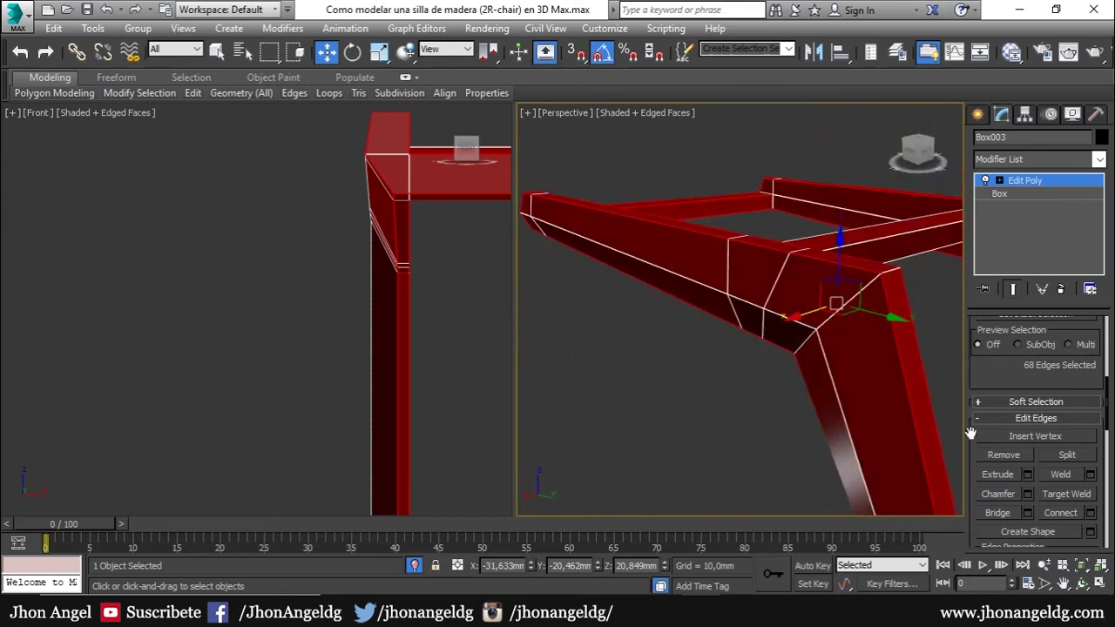
- Chamfer the selected lower rail frame edges by 0.05 mm
click(1028, 494)
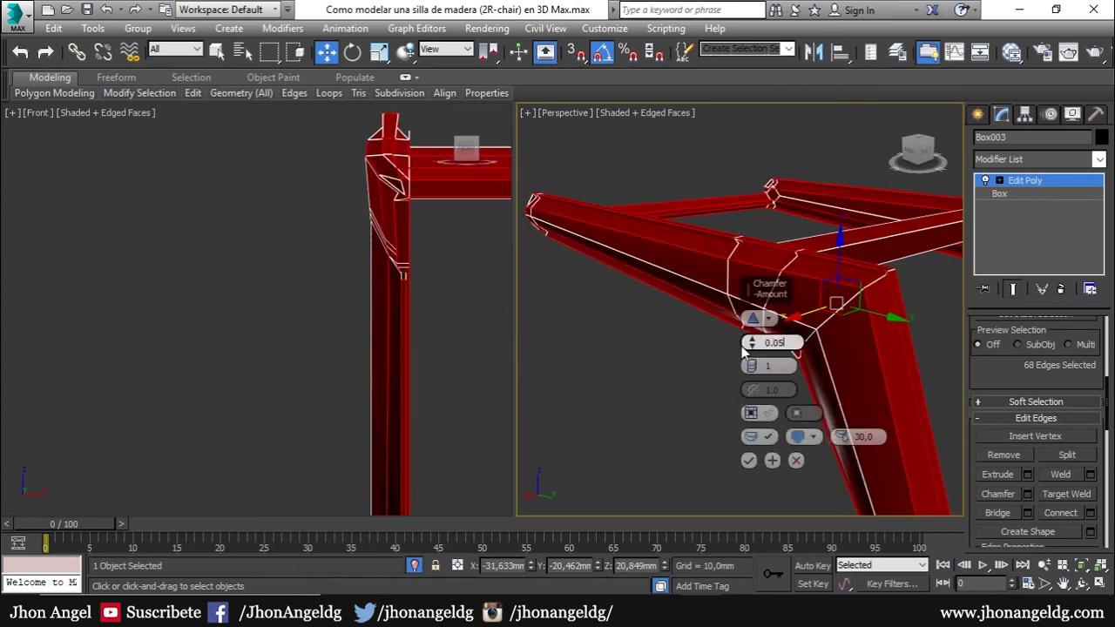
key(Return)
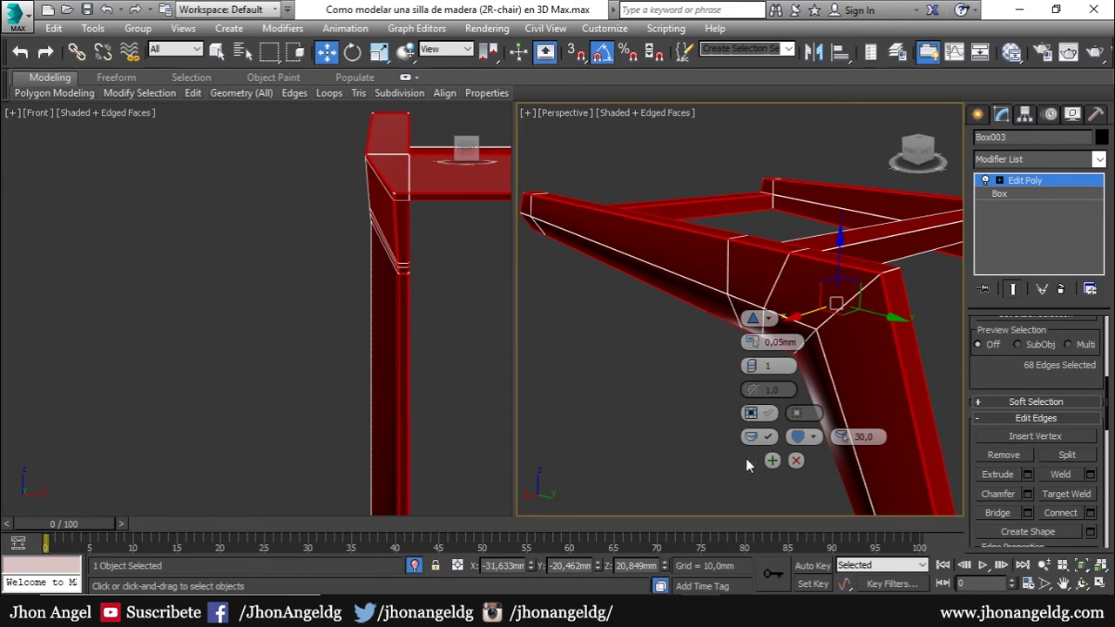
click(748, 461)
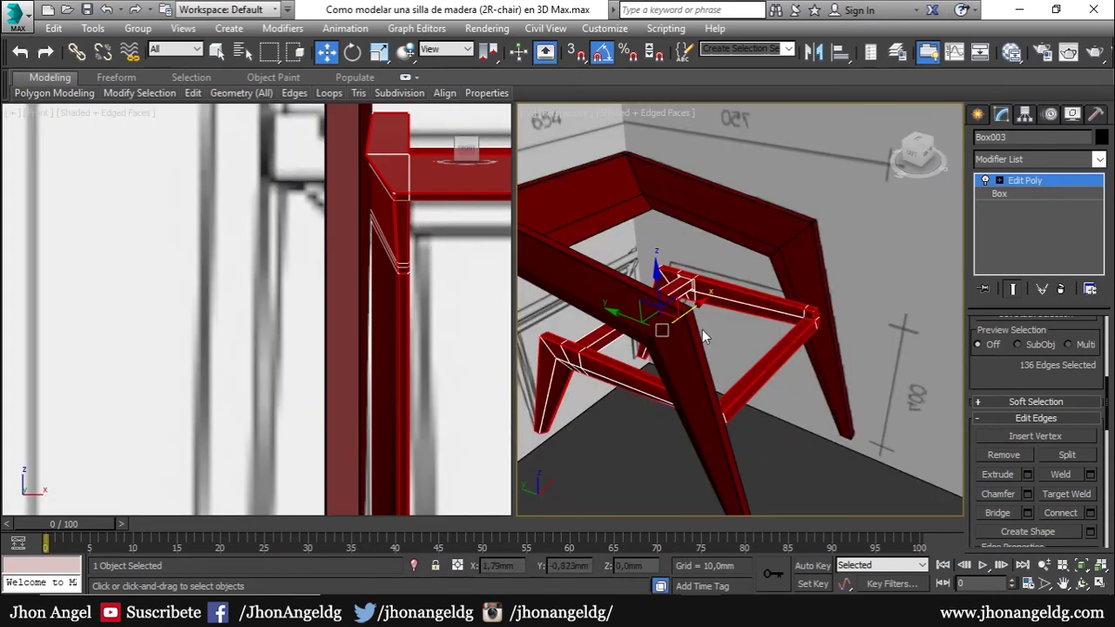
- Unhide the seat panel and select all 12 of its edges
right_click(702, 330)
click(753, 269)
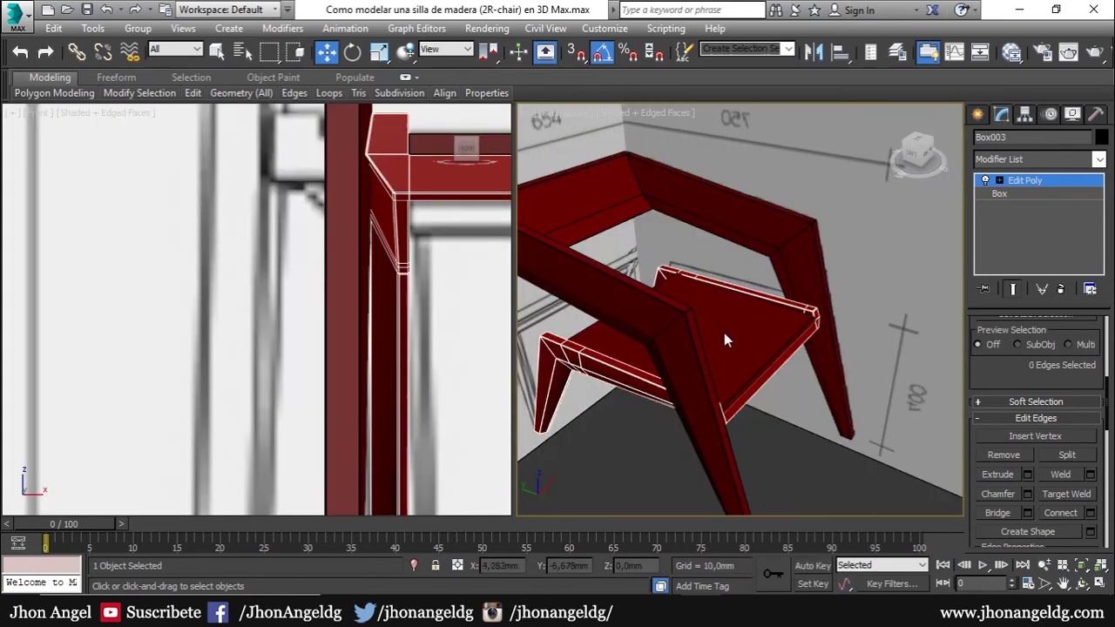
click(758, 304)
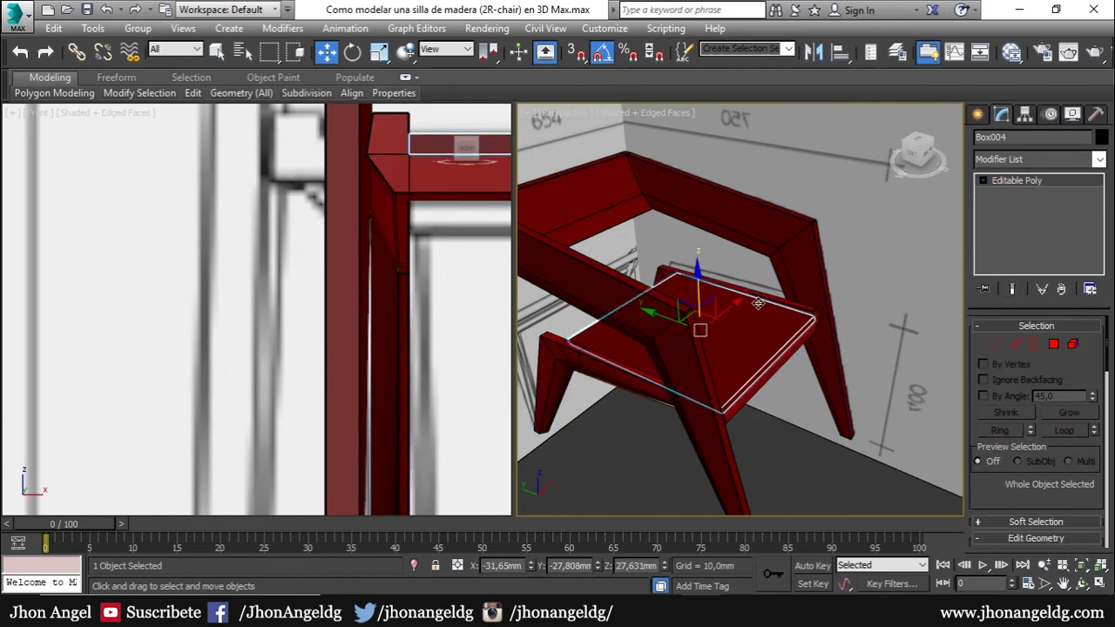
key(2)
key(ctrl+a)
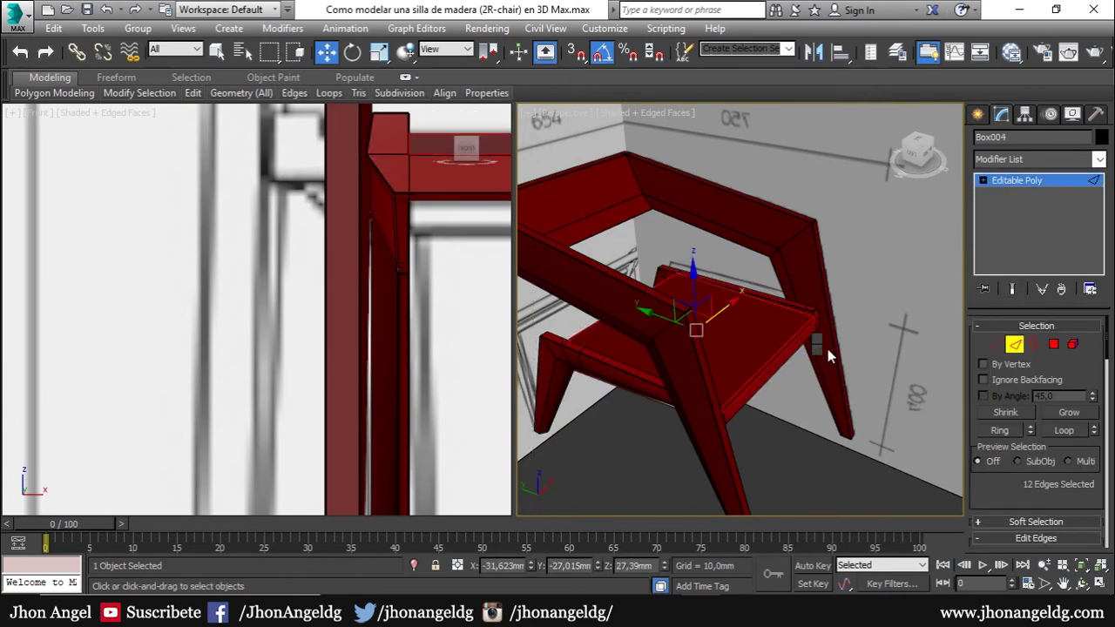
- Chamfer the seat panel's 12 edges by 0.05 mm and return to object level
right_click(823, 344)
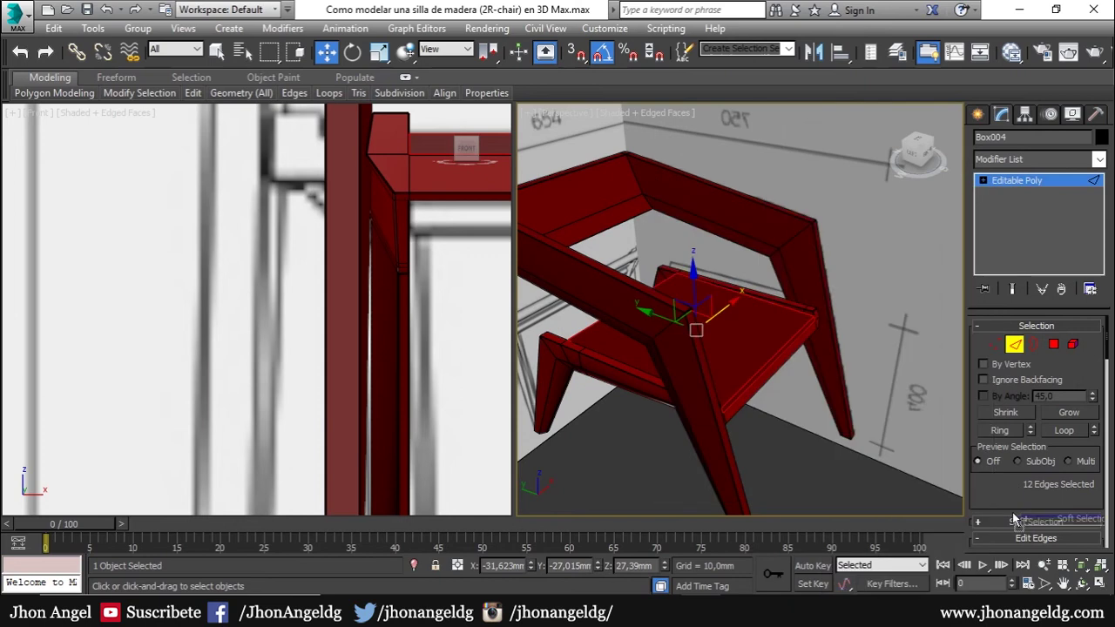
click(1036, 538)
scroll(1015, 453, down, 5)
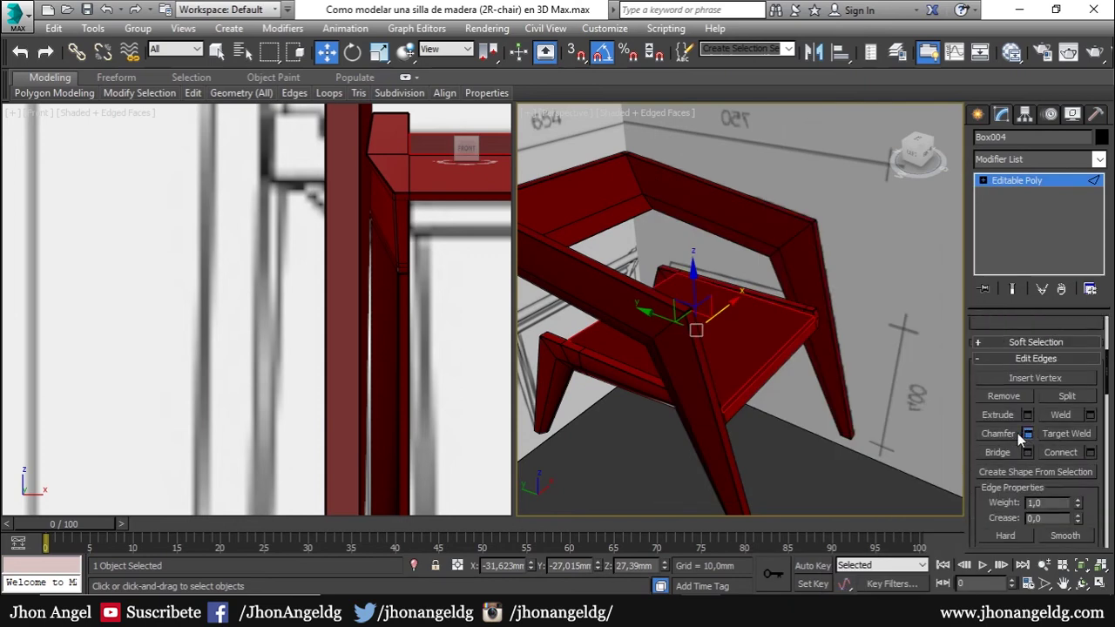
click(1023, 435)
text(0)
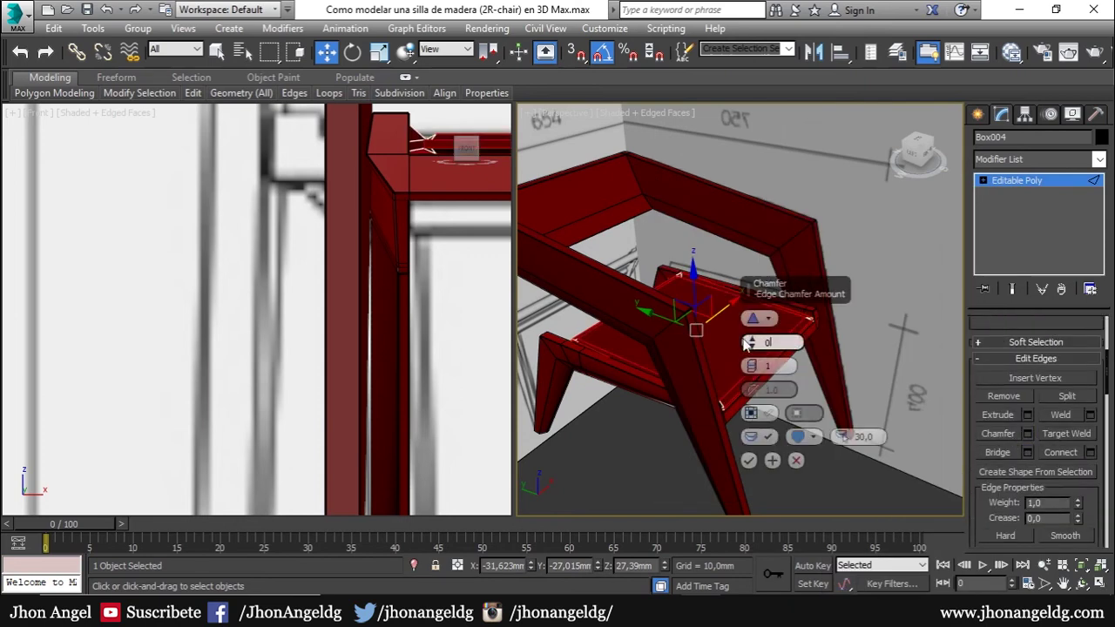
text(0,05)
click(746, 342)
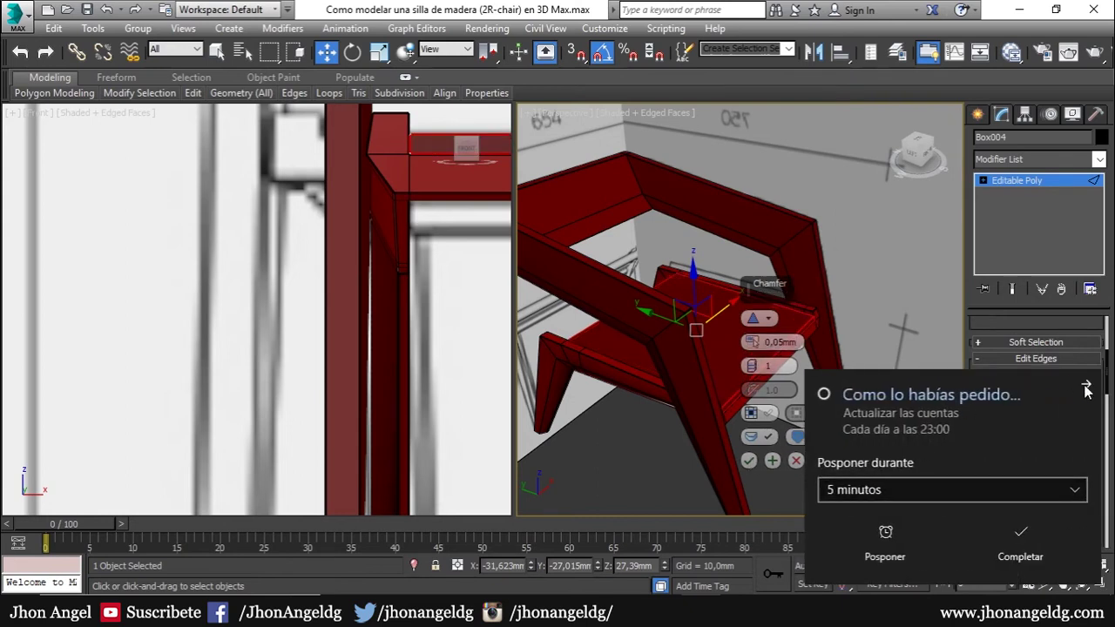
click(1087, 390)
click(749, 461)
scroll(807, 380, up, 3)
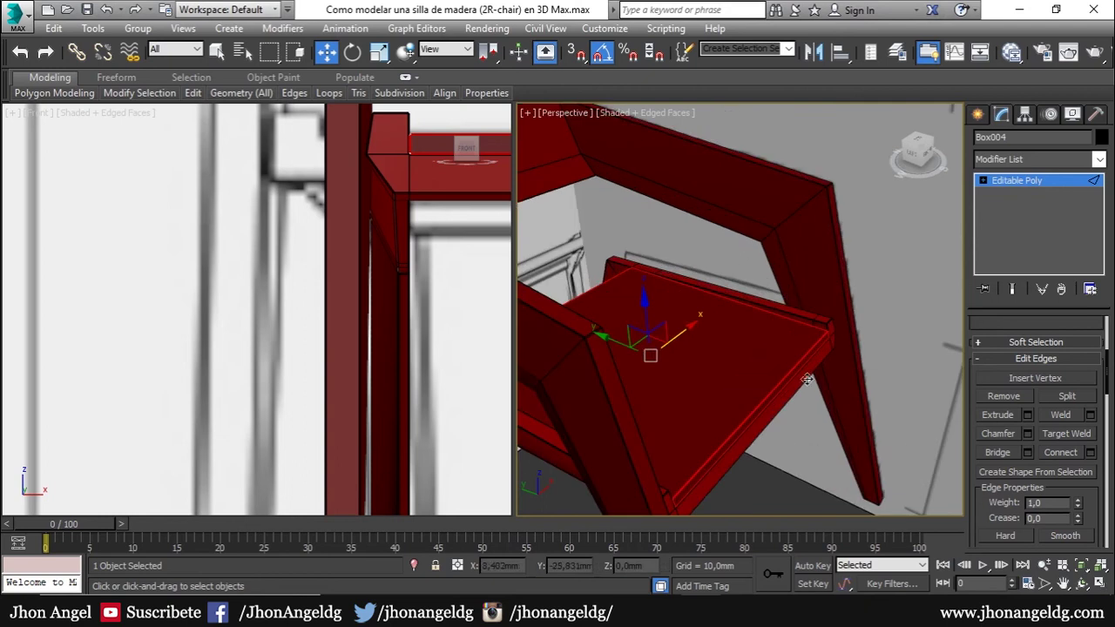
alt+middle_drag(808, 380, 897, 285)
click(1009, 183)
mouse_move(883, 326)
alt+middle_down()
mouse_move(755, 244)
mouse_move(725, 250)
mouse_move(810, 222)
alt+middle_up()
scroll(724, 250, down, 3)
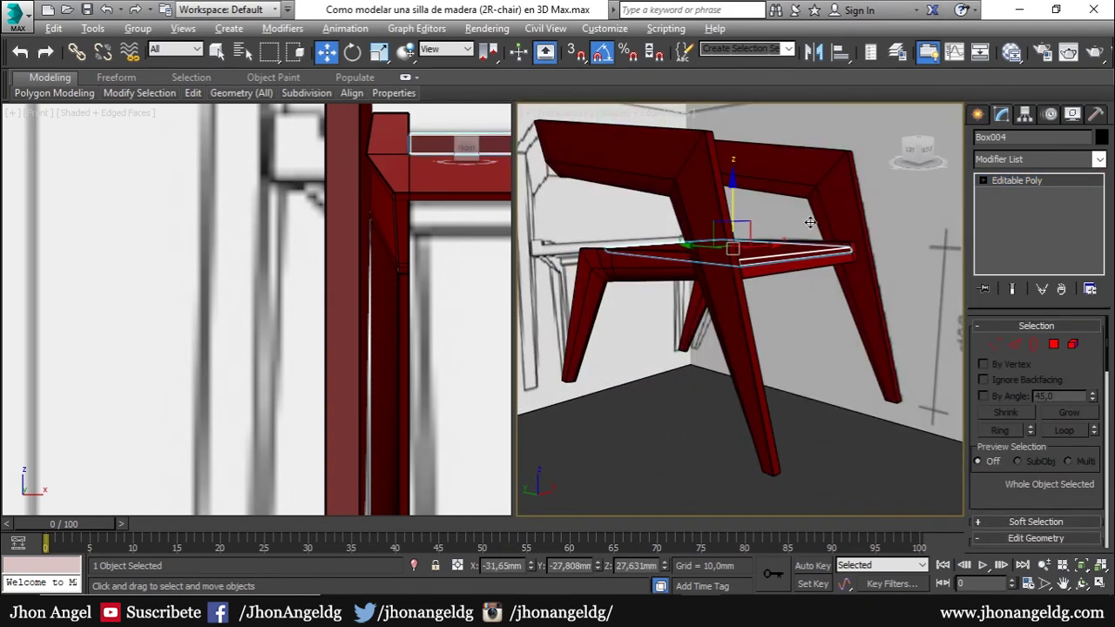
- Clear all smoothing groups from the seat's 26 polygons
click(1053, 344)
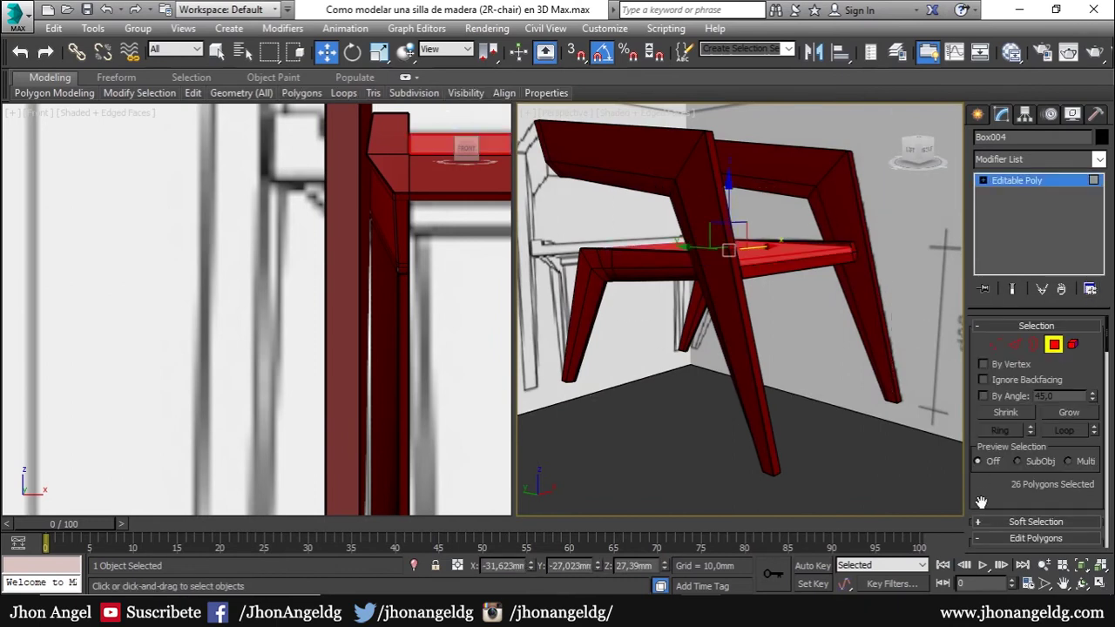
scroll(981, 503, down, 3)
scroll(1089, 471, down, 3)
scroll(1089, 471, down, 3)
scroll(1086, 348, down, 3)
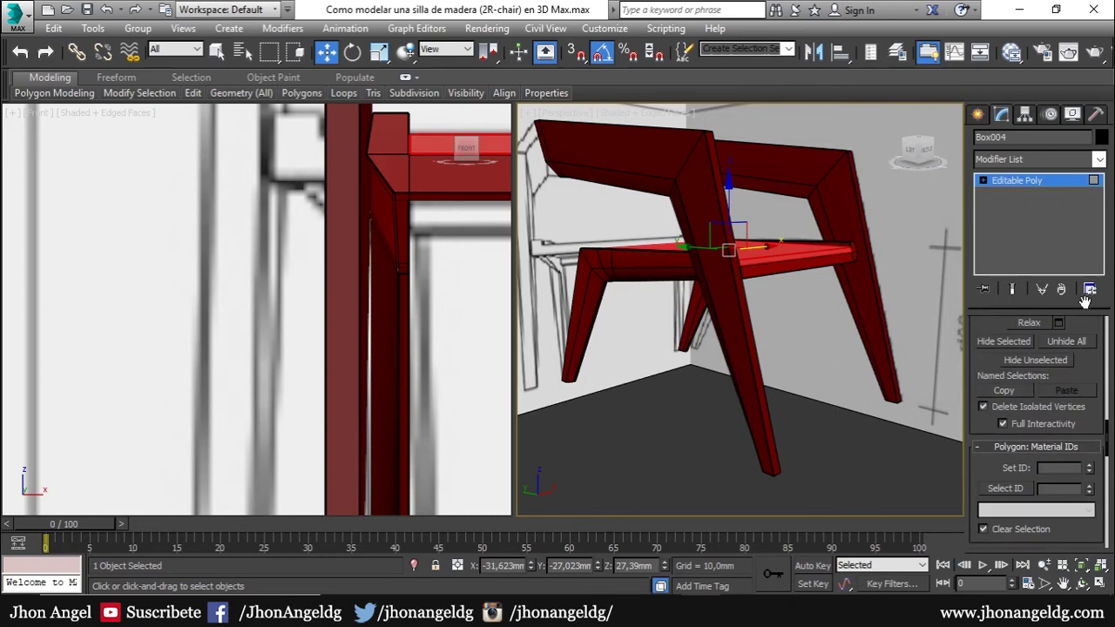
scroll(1081, 467, down, 3)
scroll(1092, 549, down, 1)
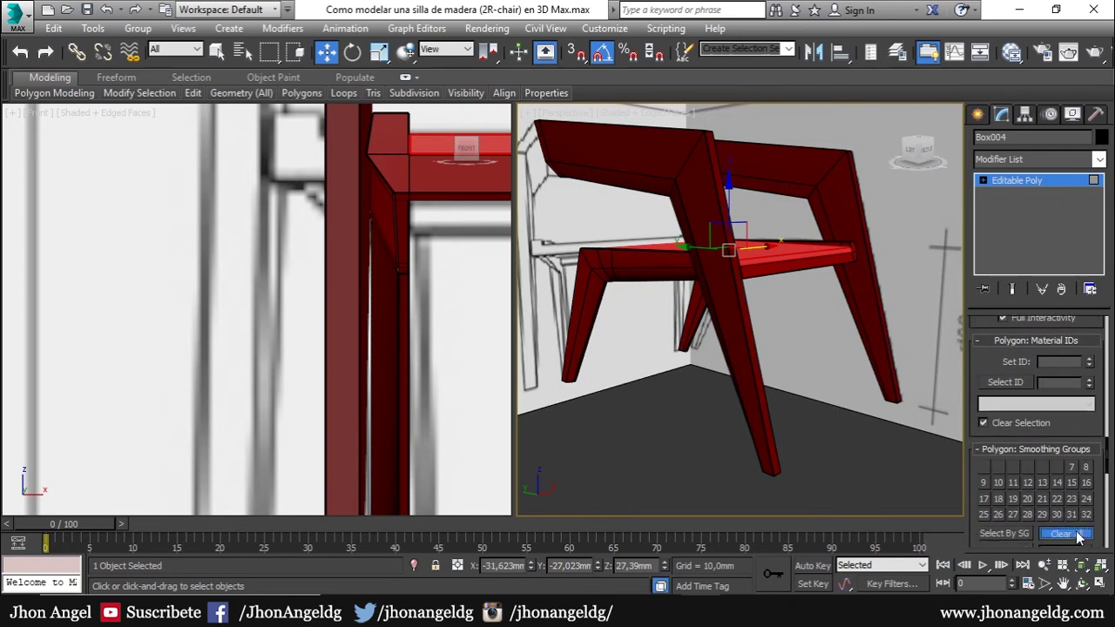
click(1037, 181)
- Select every polygon of the main chair frame and clear its smoothing groups
click(746, 202)
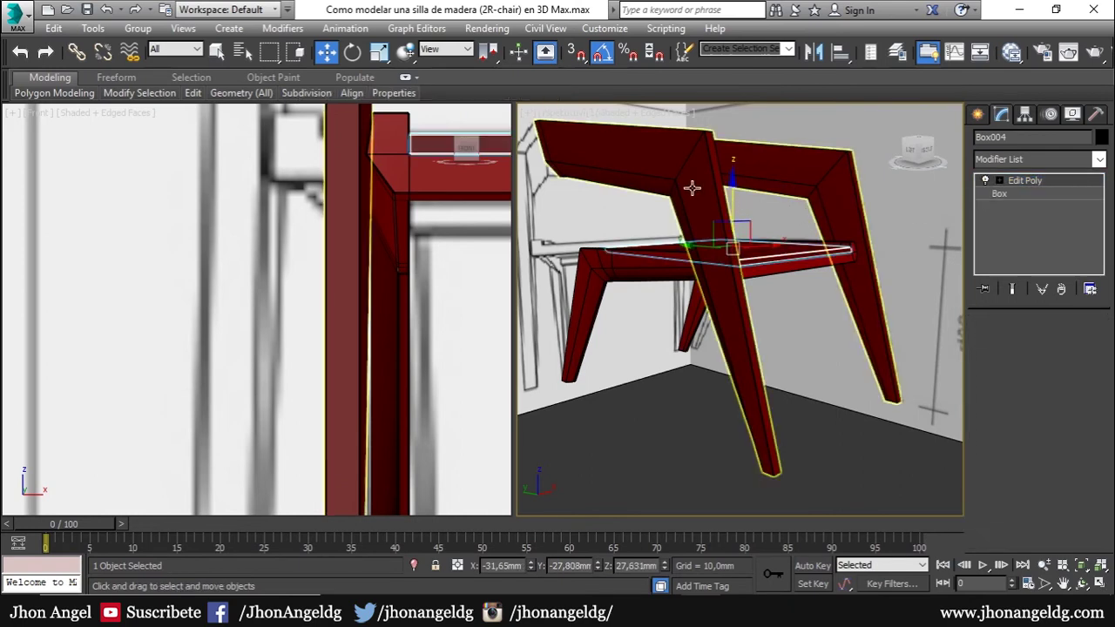
scroll(1077, 444, up, 2)
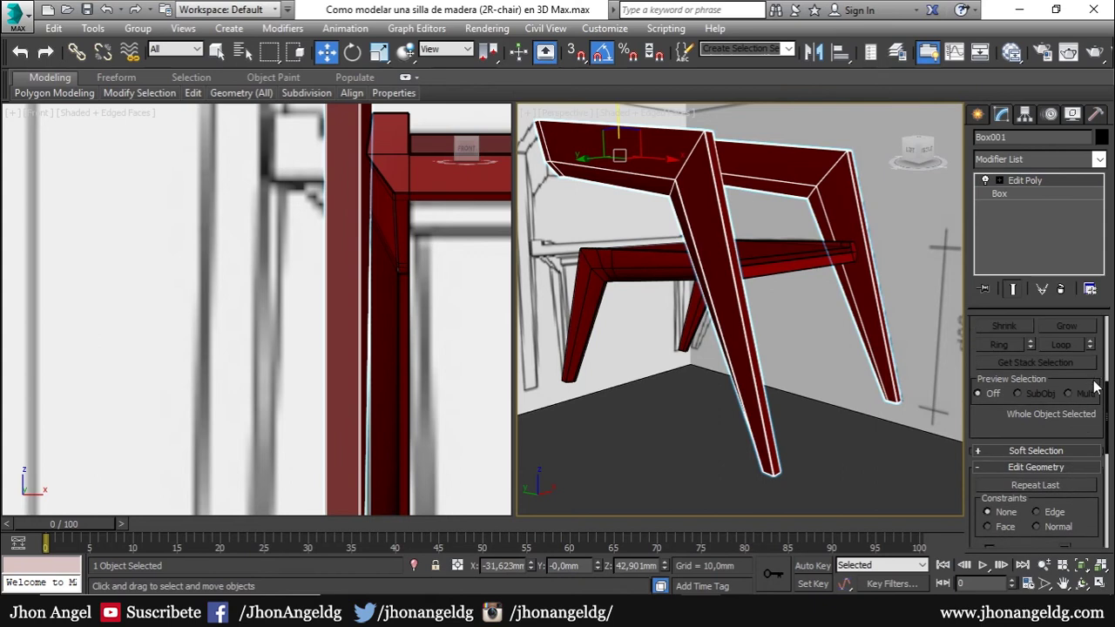
drag(1085, 514, 1062, 325)
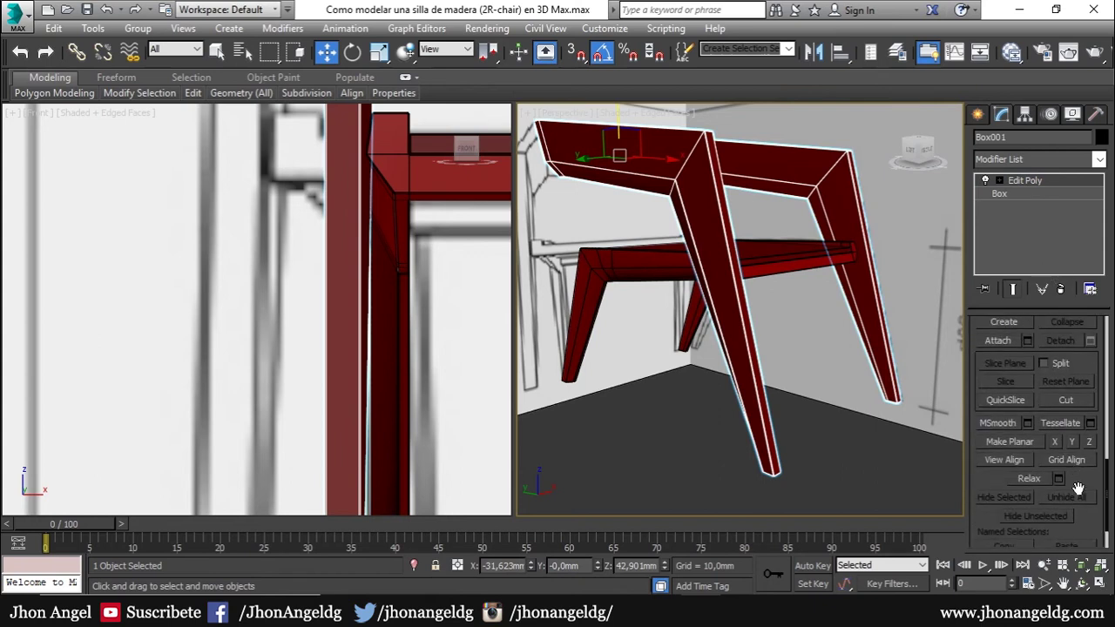
drag(1079, 490, 1096, 362)
drag(1101, 444, 1096, 410)
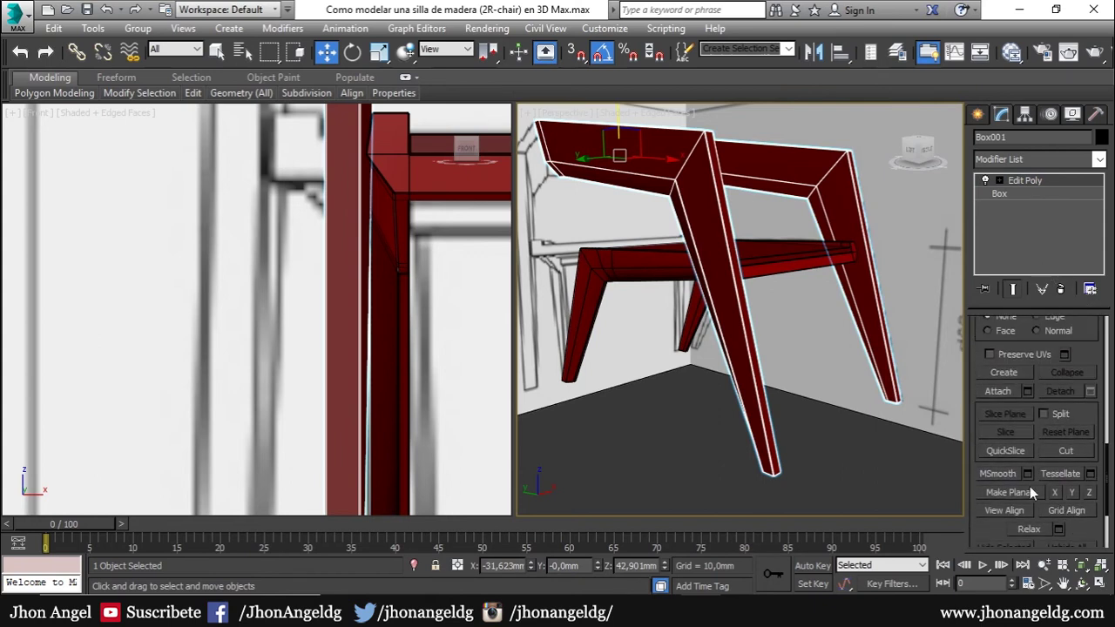
key(4)
scroll(888, 425, down, 3)
key(ctrl+a)
scroll(1089, 473, down, 3)
scroll(1094, 474, down, 3)
scroll(1093, 471, down, 4)
scroll(1093, 471, down, 4)
click(1077, 494)
click(1025, 179)
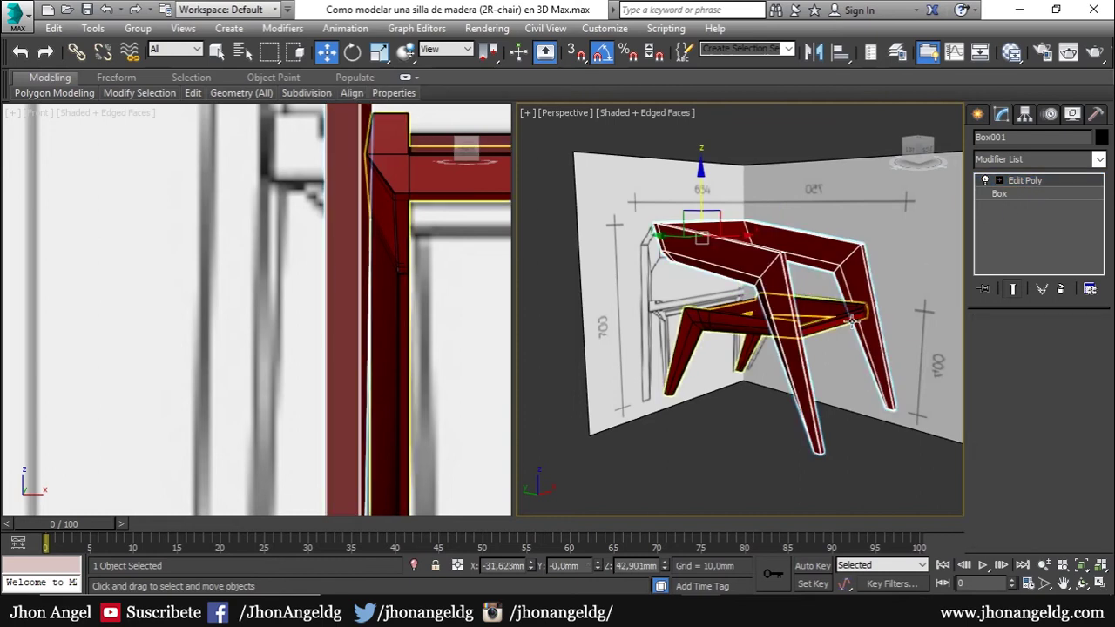
- Clear the lower rail frame's smoothing groups and view the chair beside the reference plane
click(737, 300)
key(4)
key(ctrl+a)
scroll(1095, 414, down, 2)
scroll(1097, 425, down, 1)
scroll(1096, 426, down, 2)
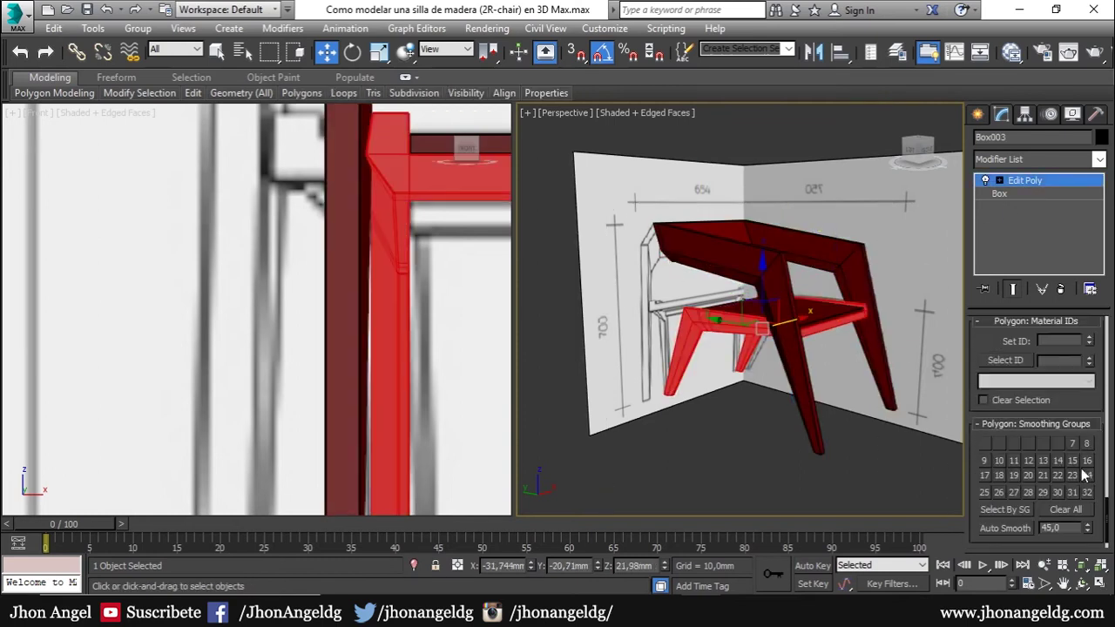
click(1070, 514)
click(1024, 180)
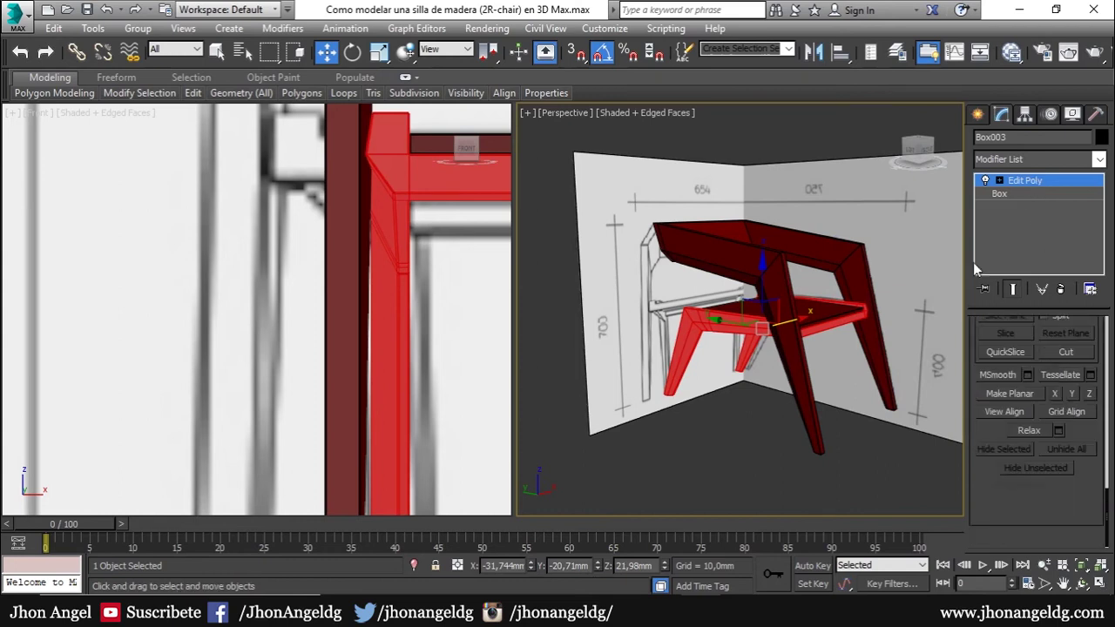
click(915, 227)
alt+middle_drag(915, 226, 787, 427)
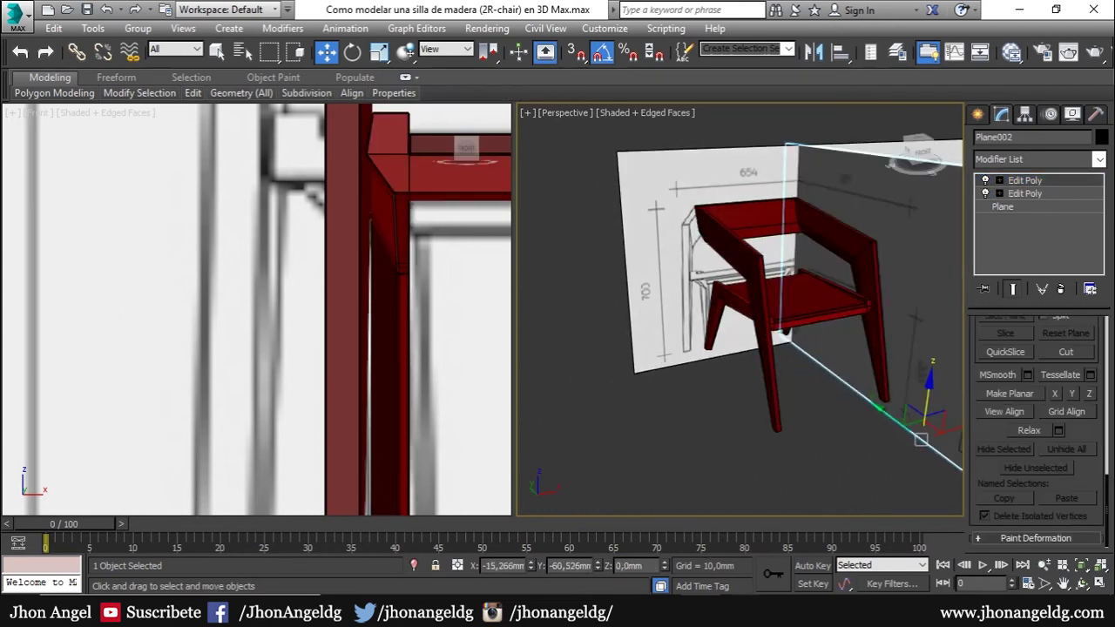
key(alt+Tab)
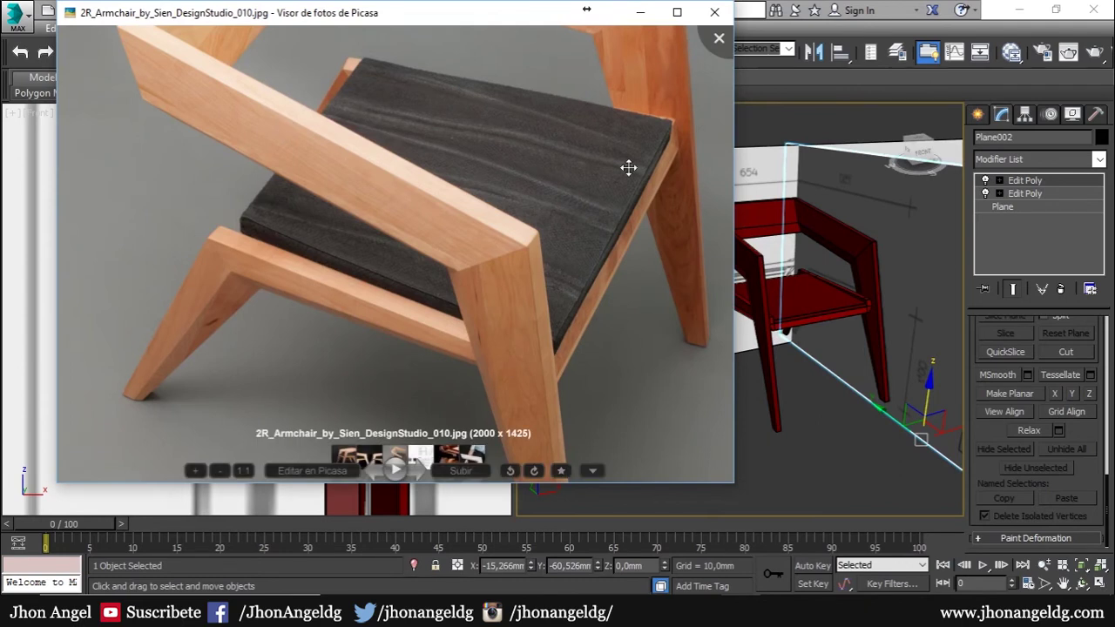
click(822, 446)
click(812, 277)
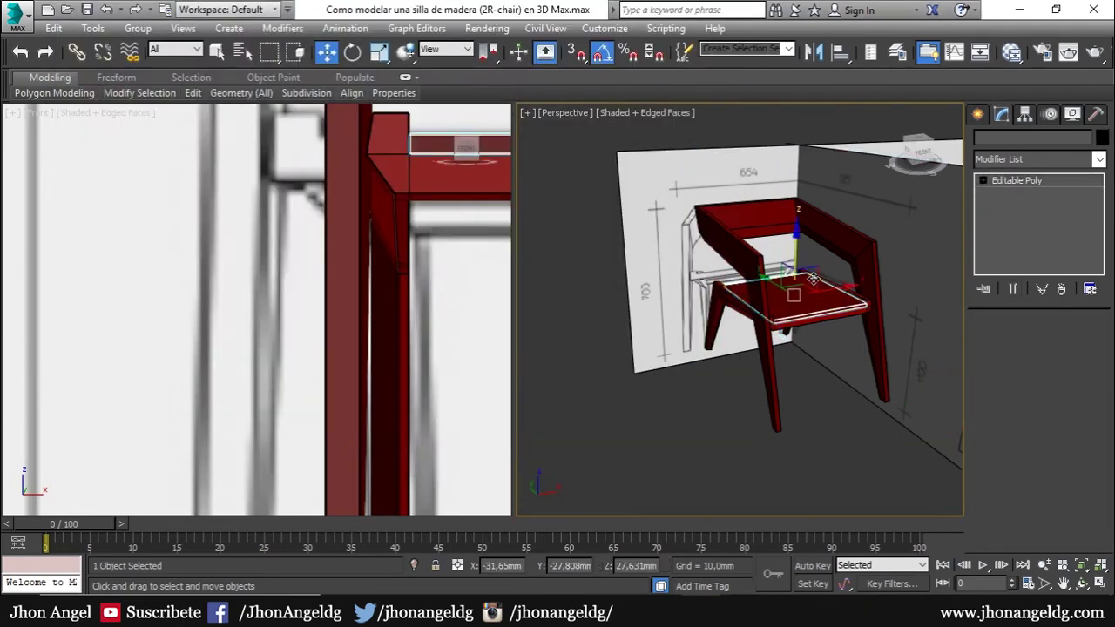
scroll(819, 292, up, 3)
alt+middle_drag(814, 307, 806, 514)
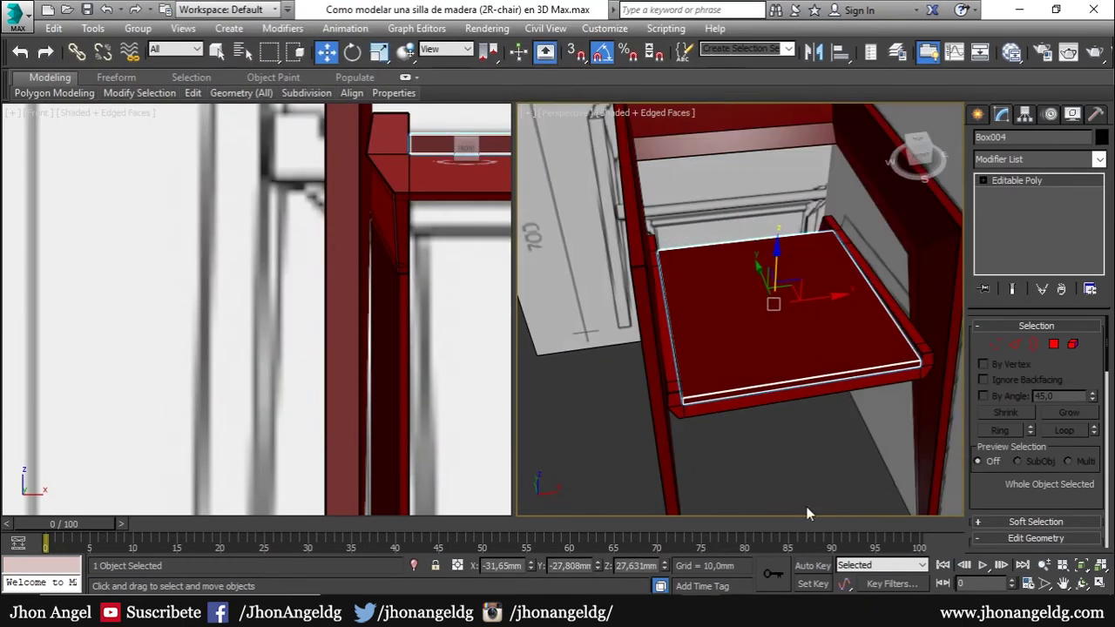
key(alt+Tab)
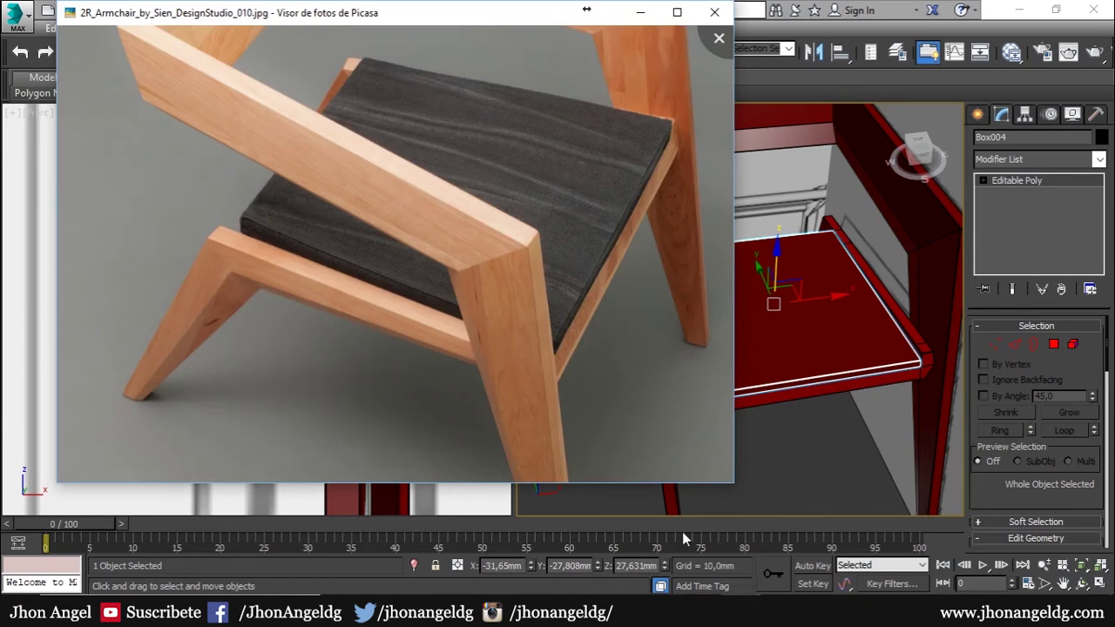
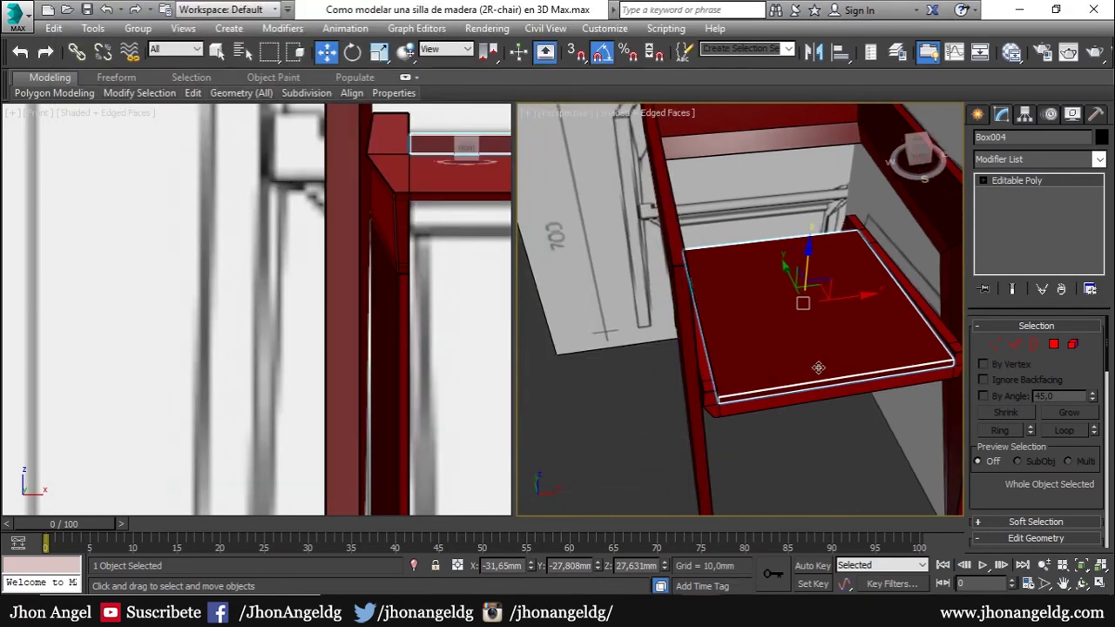
- Create a flat Box primitive on top of the chair seat
click(978, 115)
click(1020, 218)
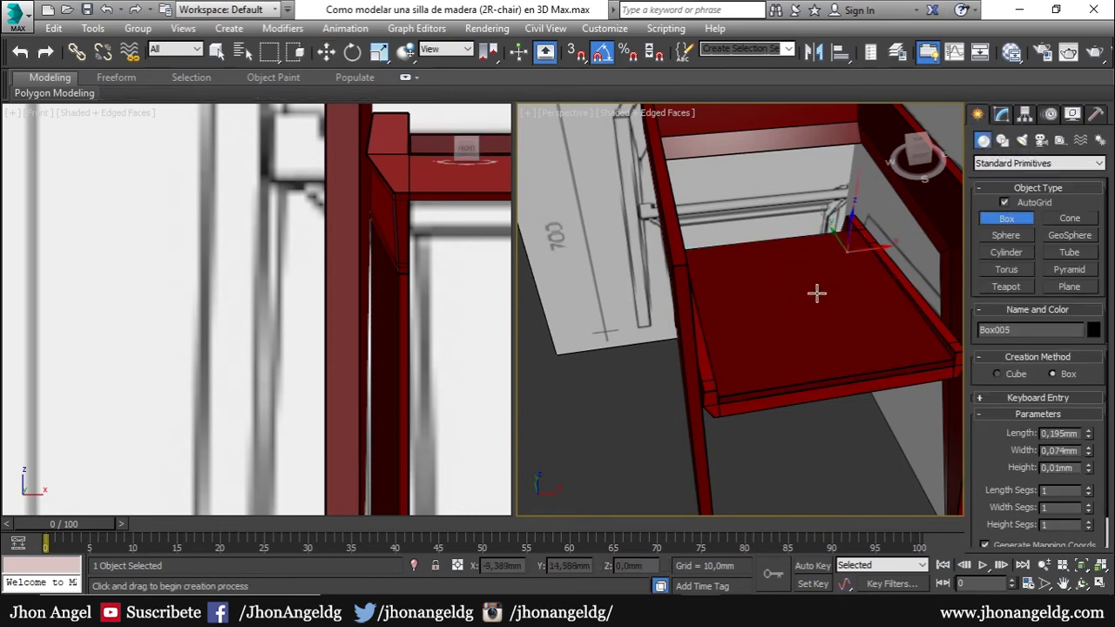
drag(847, 252, 752, 390)
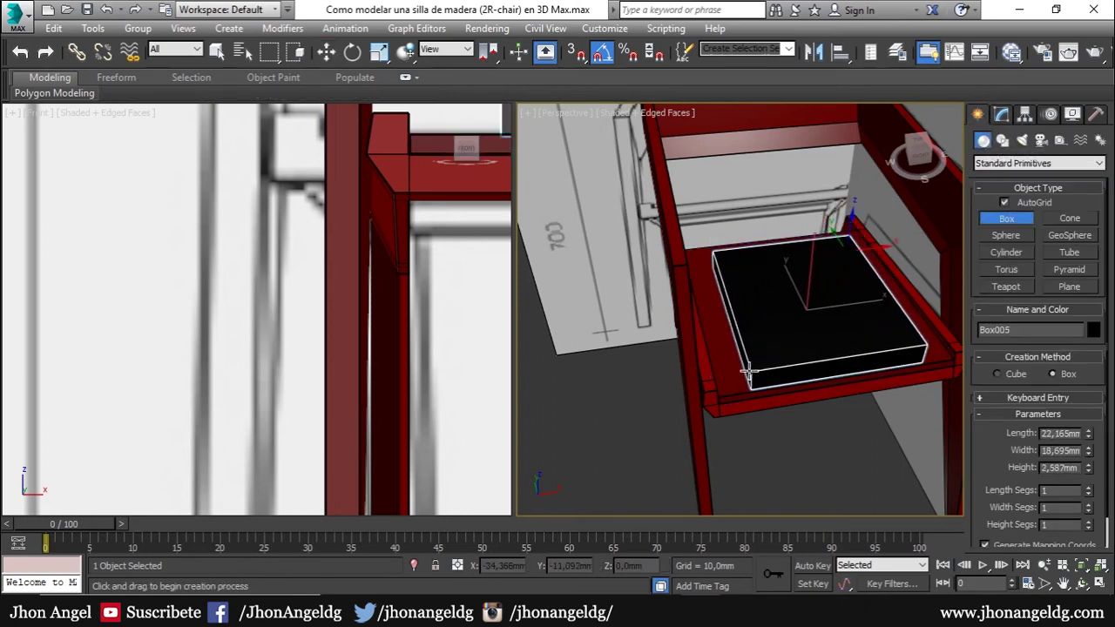
click(750, 377)
- Isolate the new box with the seat board and view them from the top in wireframe
key(w)
click(414, 566)
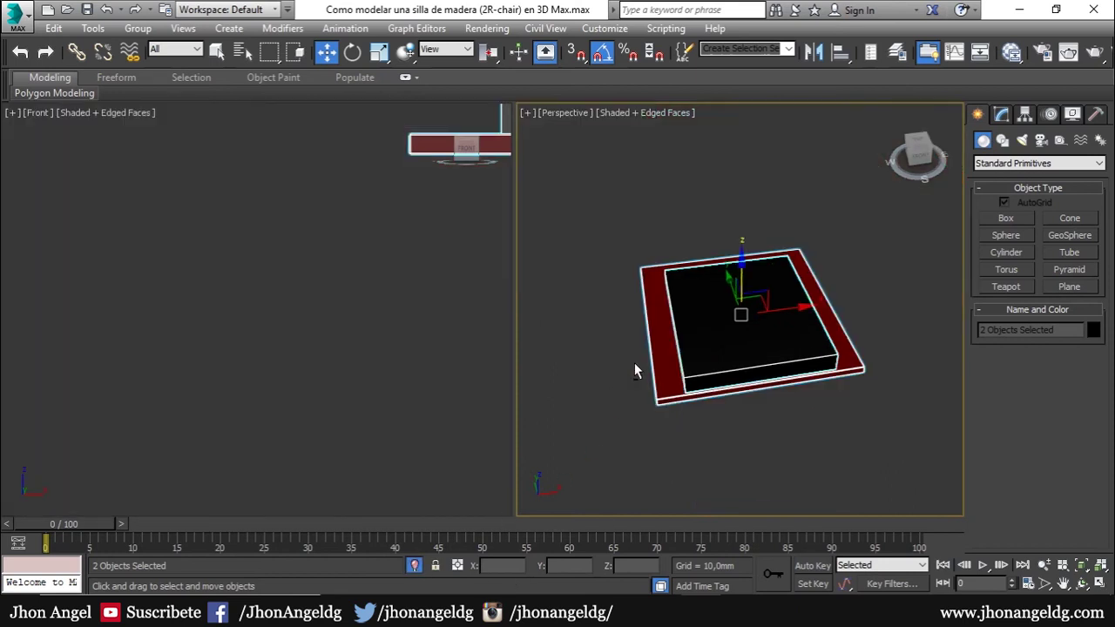
alt+middle_drag(634, 362, 765, 343)
key(t)
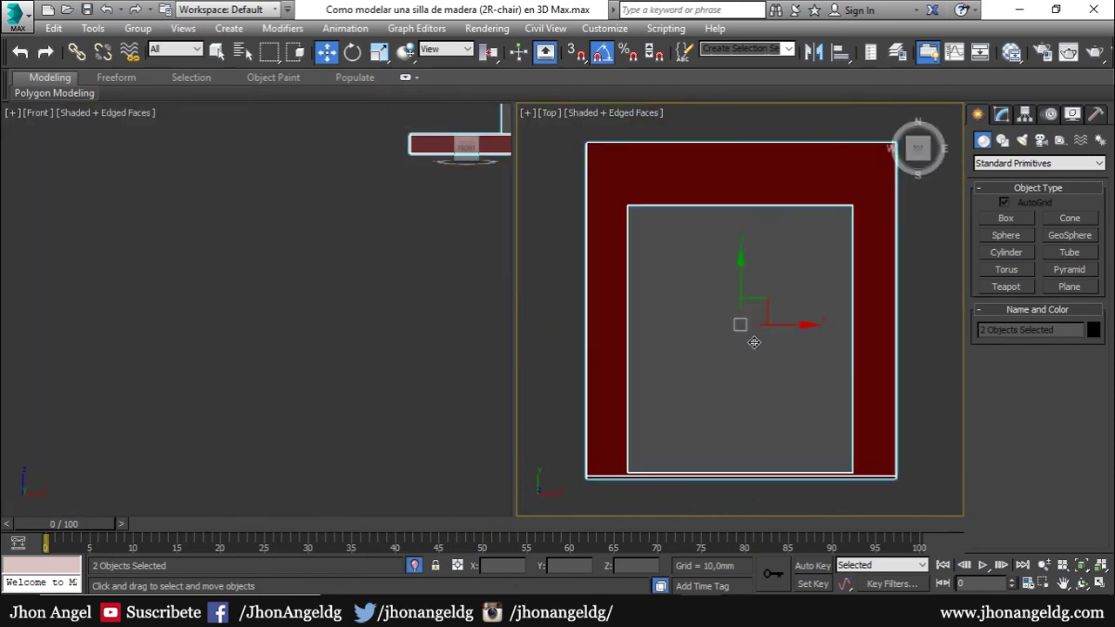
key(F3)
- Select only the cushion box and convert it to Editable Poly
click(725, 257)
click(723, 205)
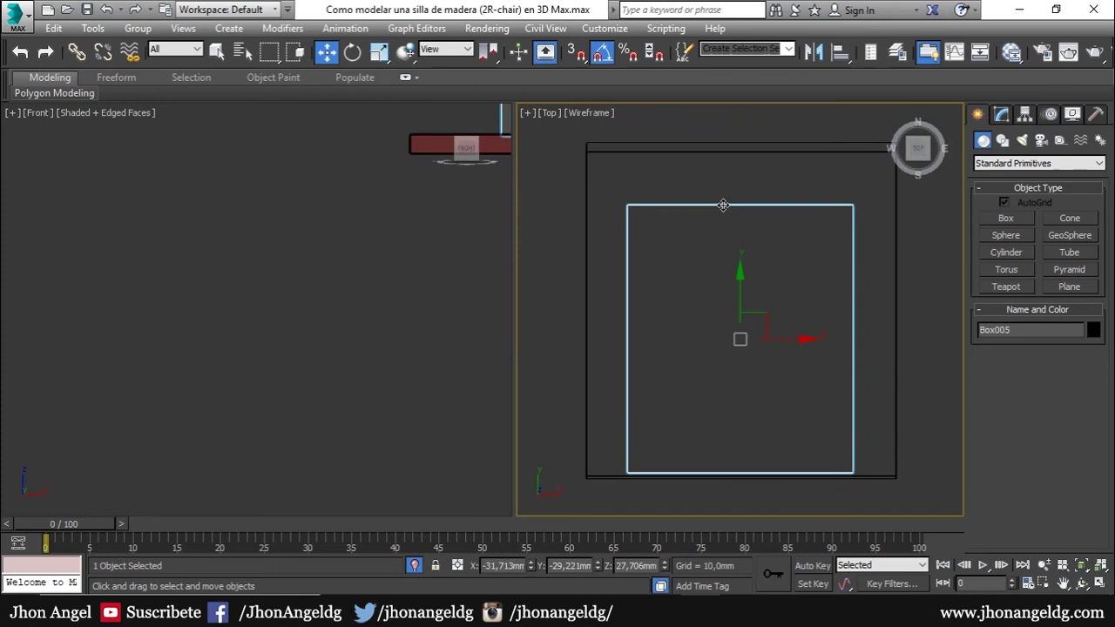
right_click(723, 206)
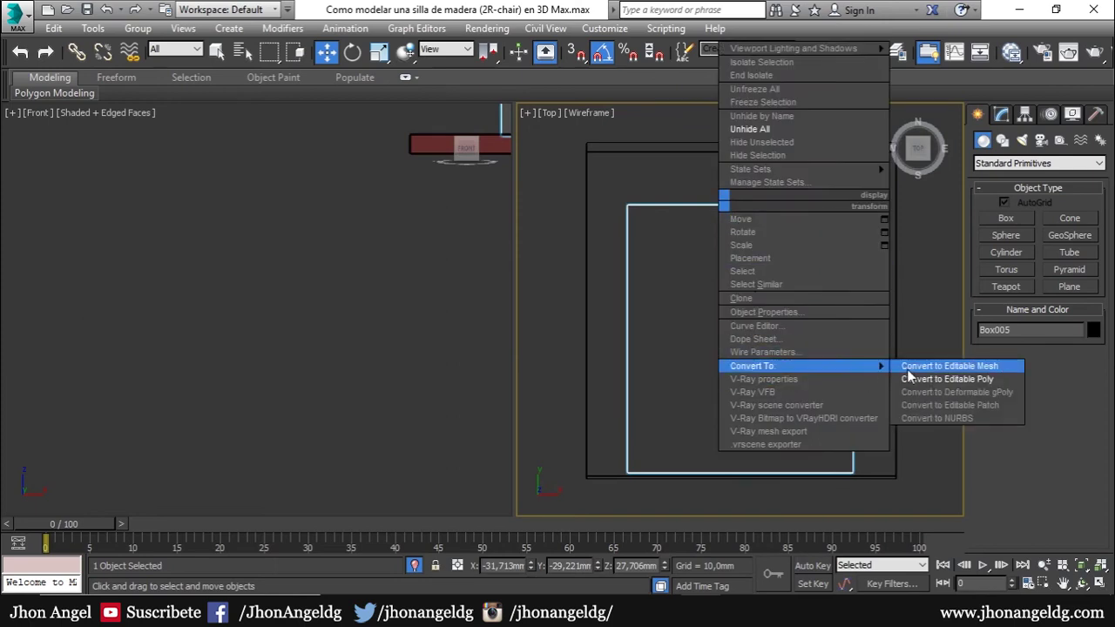
click(908, 378)
- Snap the cushion's top, left and right edge vertices to the seat board's edges
key(1)
drag(608, 179, 867, 225)
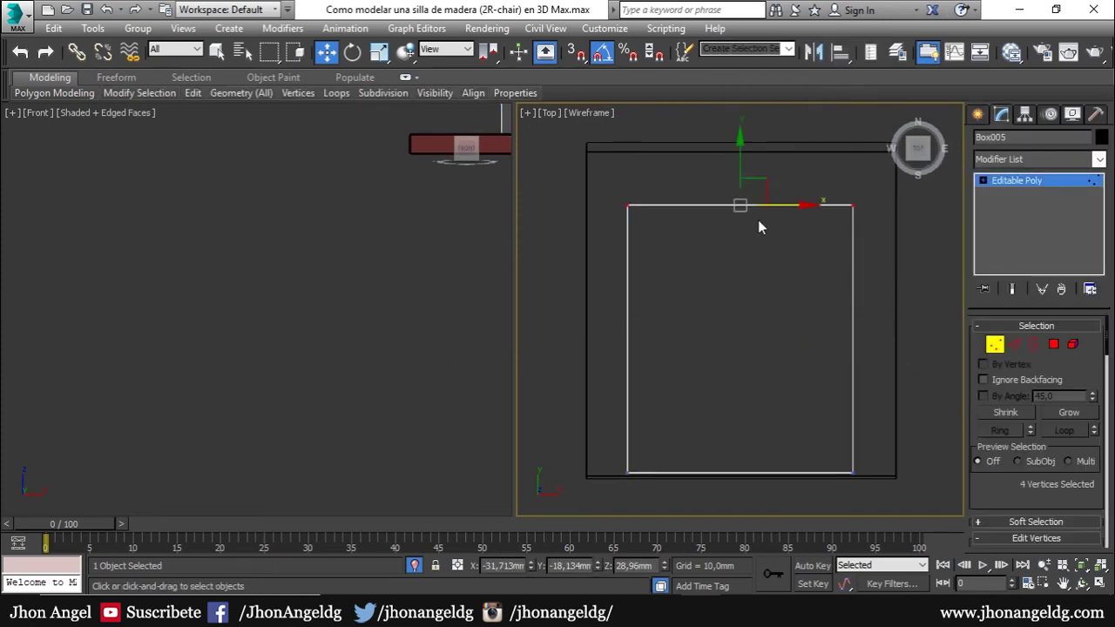
middle_drag(758, 226, 757, 257)
key(s)
mouse_move(746, 263)
mouse_down()
mouse_move(702, 385)
mouse_move(648, 436)
mouse_move(633, 179)
mouse_up()
scroll(697, 409, down, 2)
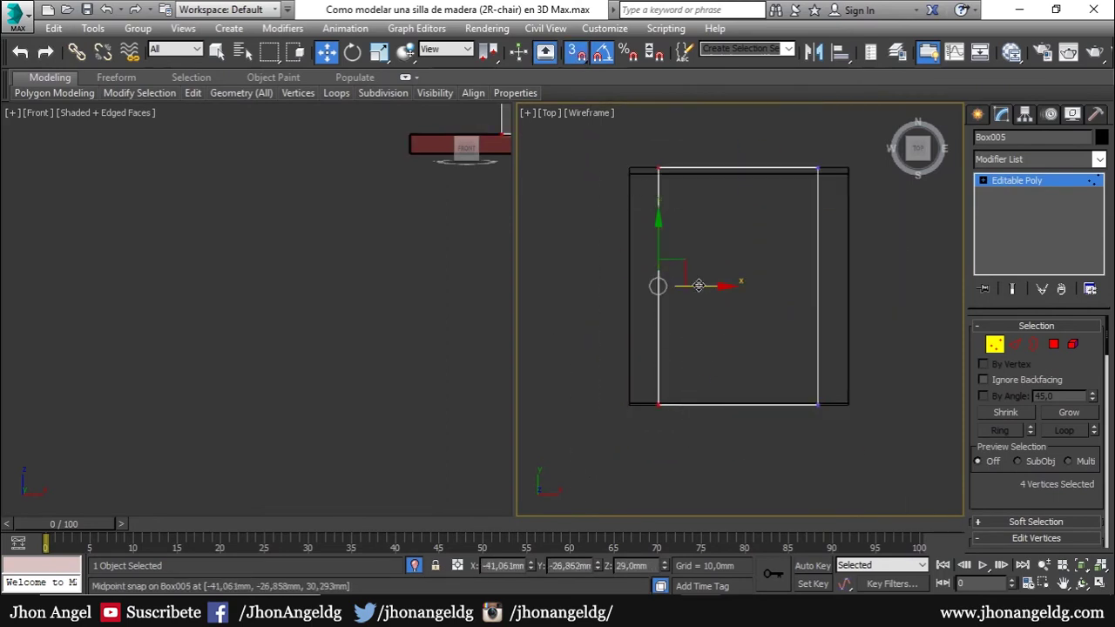
drag(657, 286, 629, 286)
drag(793, 140, 889, 406)
drag(885, 289, 848, 286)
- In perspective, lower the cushion's top polygon to make a thinner slab, shown shaded
key(p)
mouse_move(861, 348)
alt+middle_down()
mouse_move(815, 259)
mouse_move(697, 365)
mouse_move(859, 349)
mouse_move(849, 430)
alt+middle_up()
key(4)
click(773, 335)
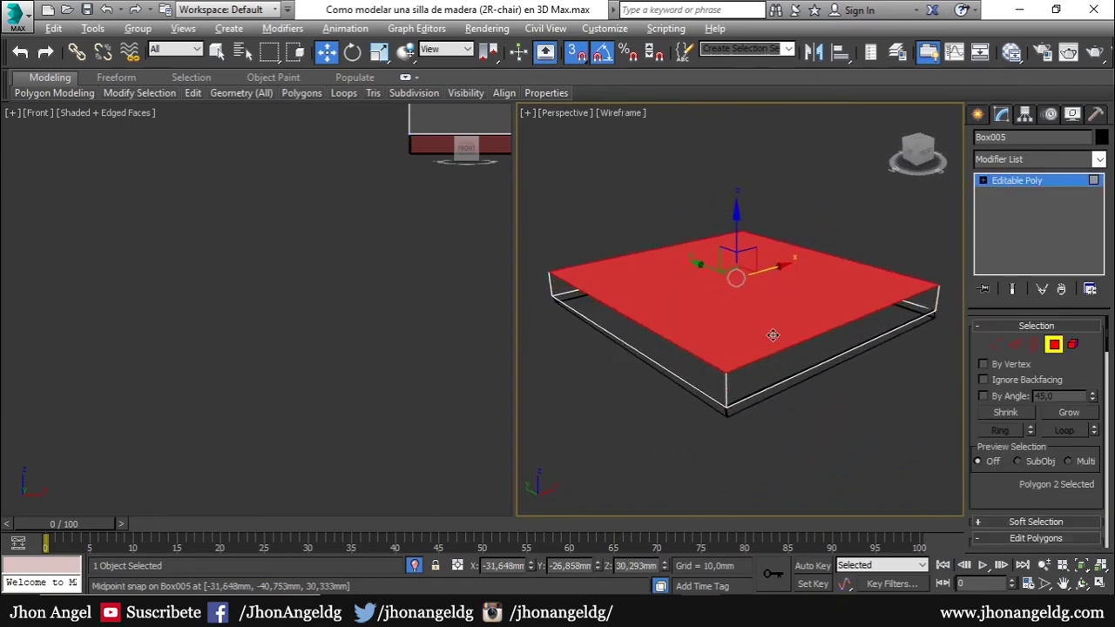
key(alt+Tab)
key(Escape)
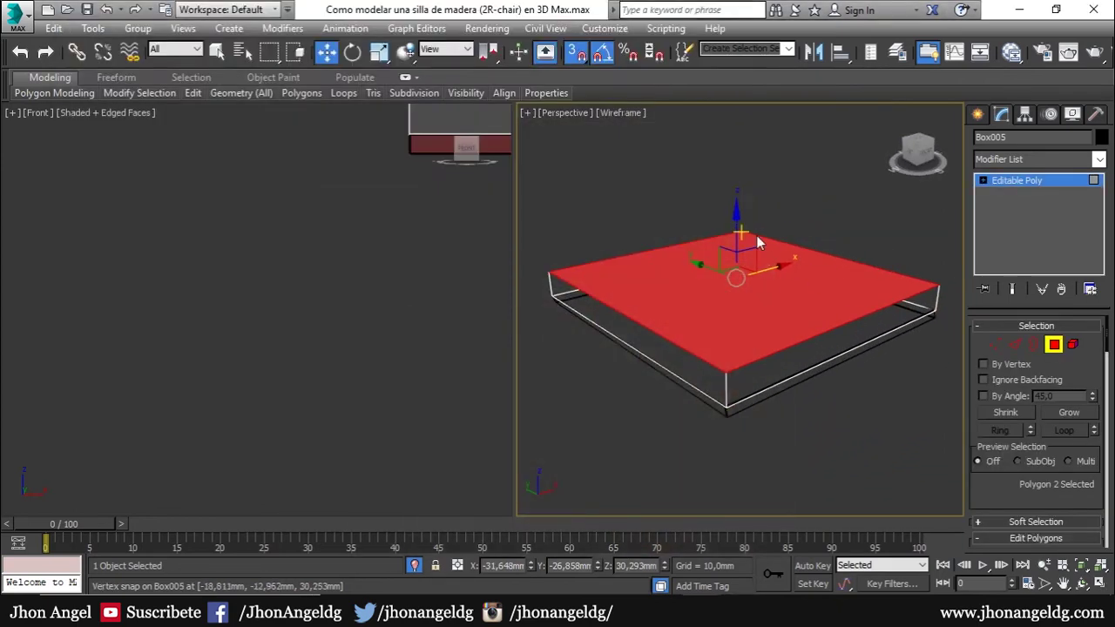
drag(735, 247, 737, 260)
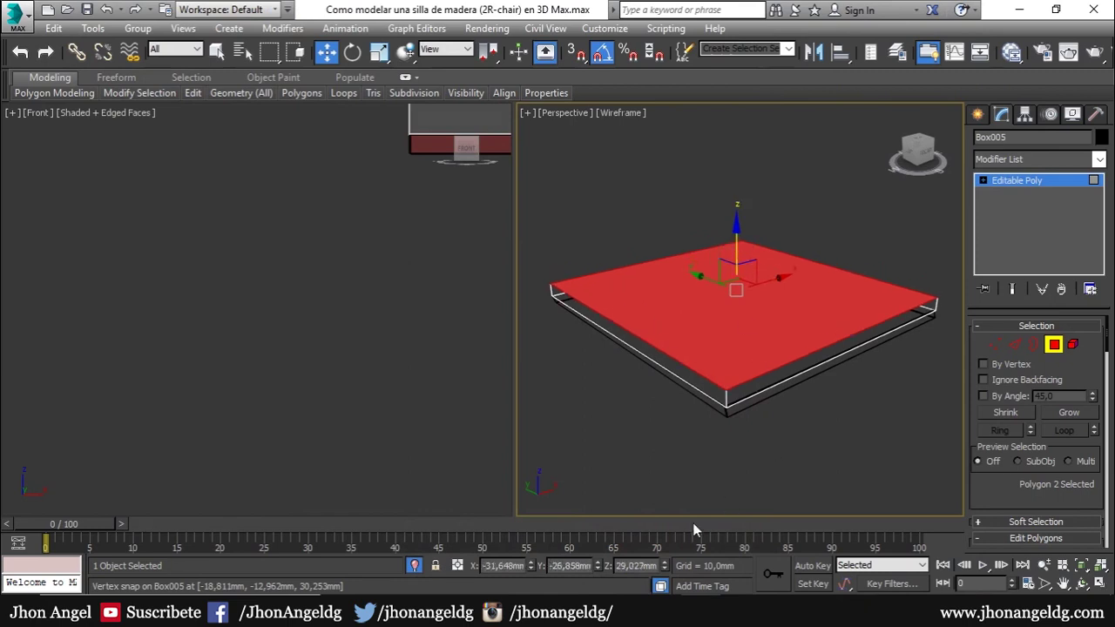
key(F3)
key(F3)
key(F3)
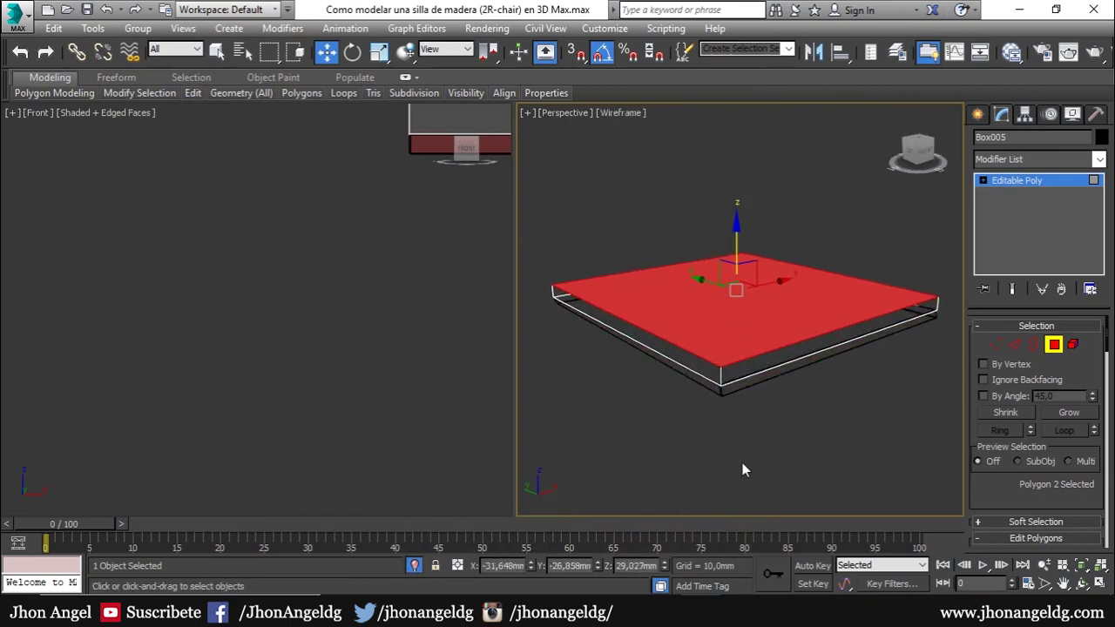
key(F4)
- Assign Gris 40 from the gris.mat library to the cushion, then close the Slate Material Editor
key(m)
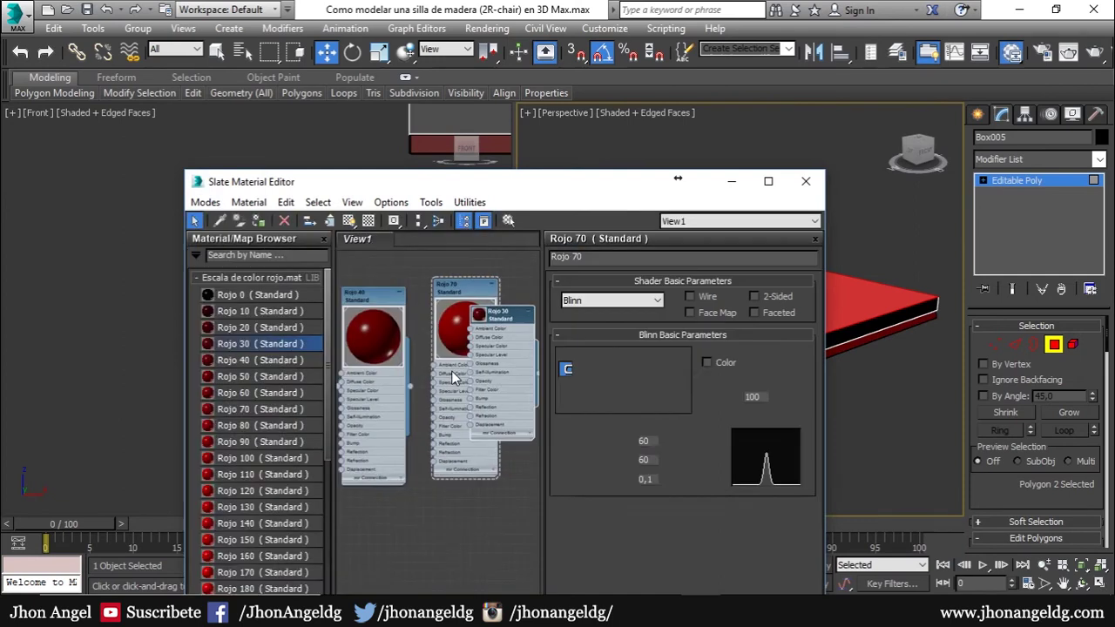
middle_drag(357, 340, 270, 340)
click(284, 277)
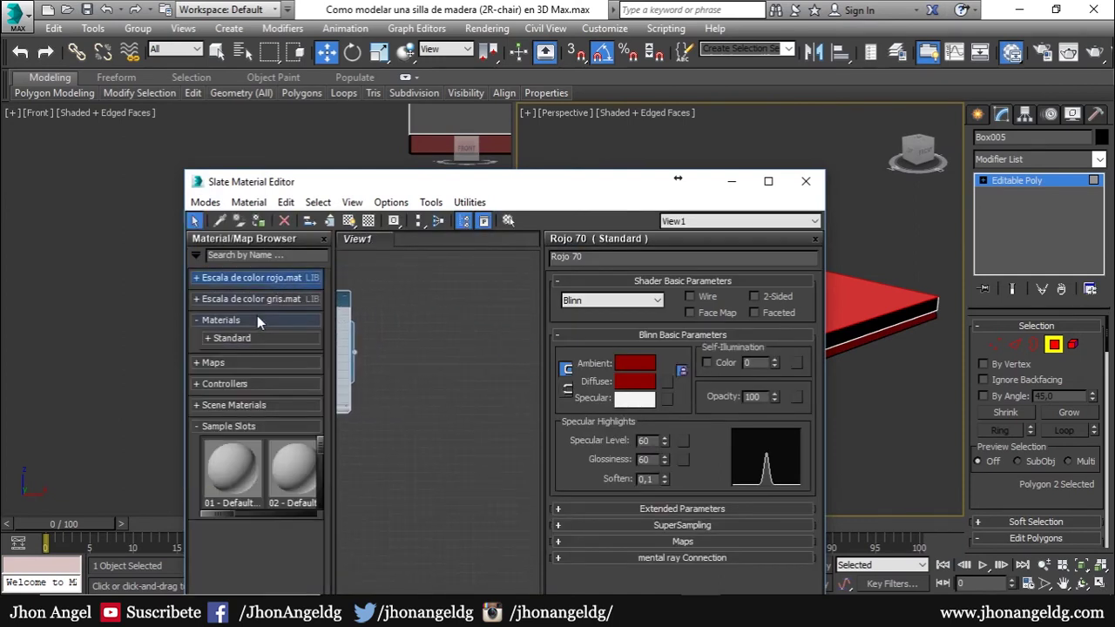
click(252, 299)
double_click(253, 382)
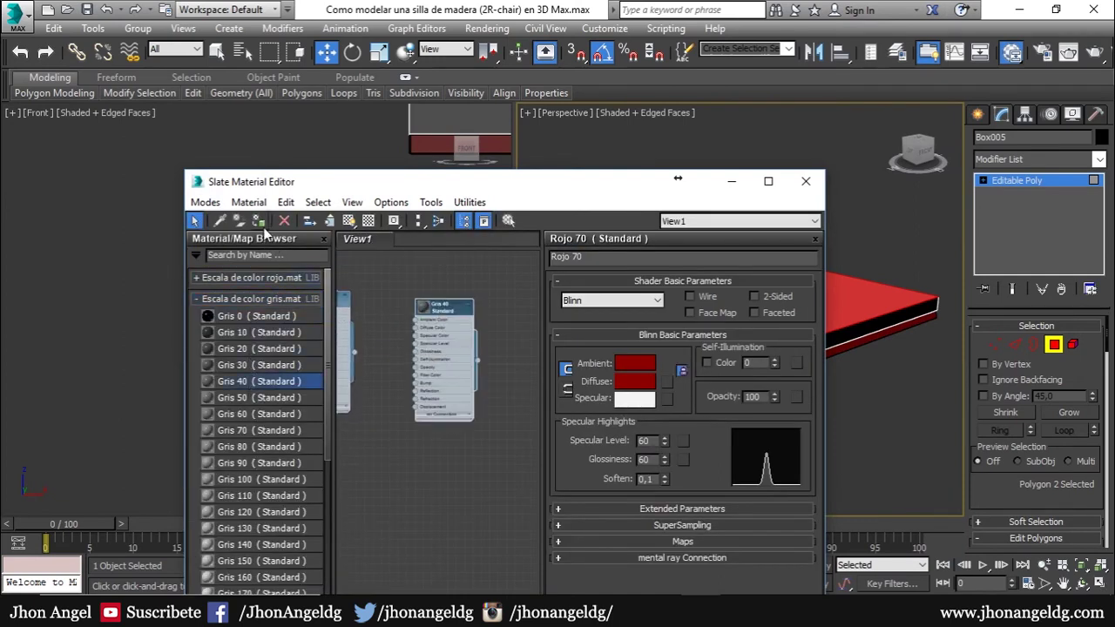
click(807, 182)
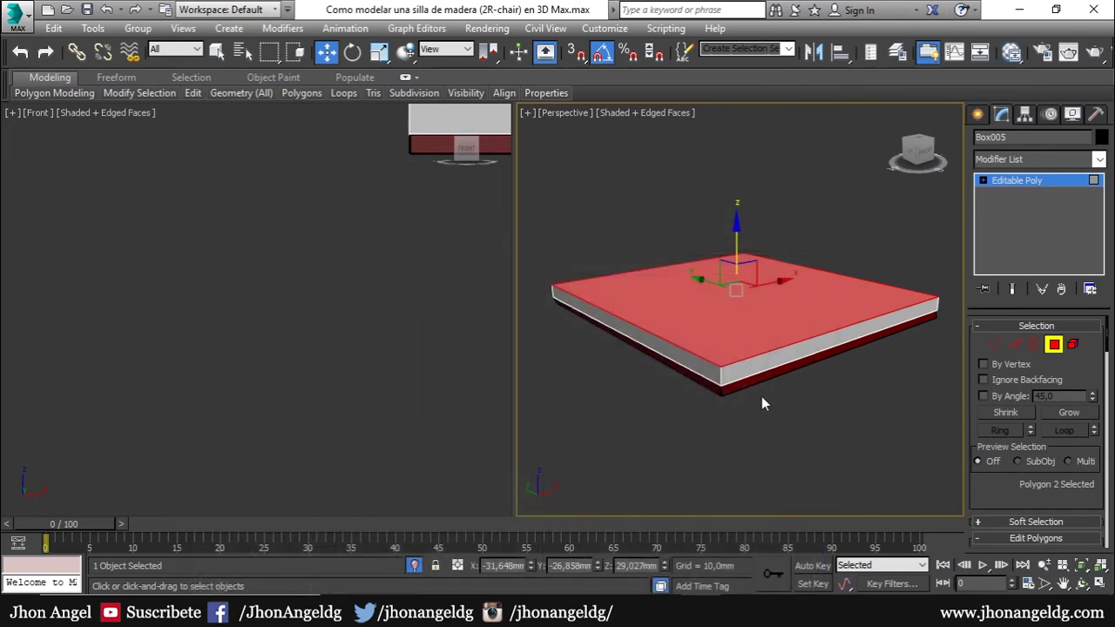
mouse_move(795, 402)
alt+middle_down()
mouse_move(865, 317)
mouse_move(822, 332)
mouse_move(954, 335)
mouse_move(868, 359)
alt+middle_up()
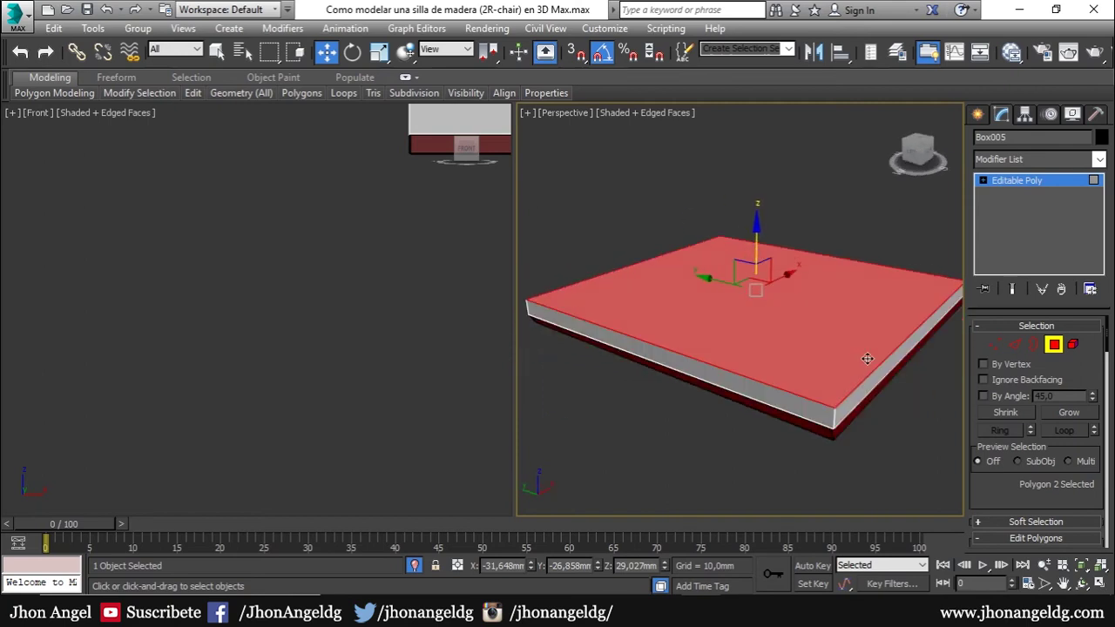
- Scale the cushion's vertices in XY so its outline sits just inside the seat board
key(1)
scroll(690, 319, down, 3)
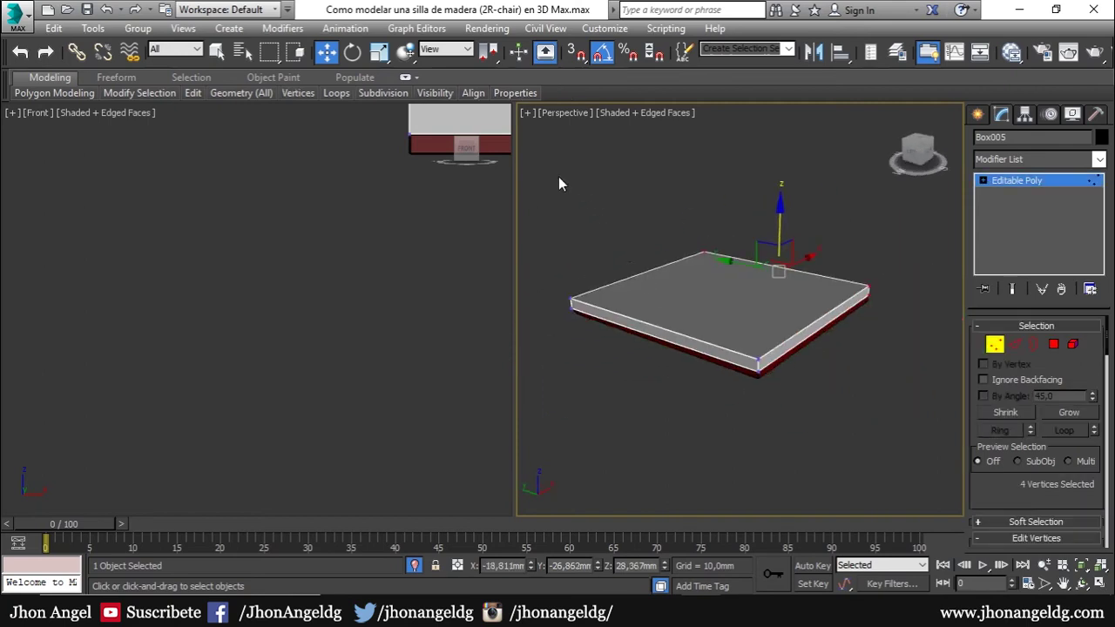
scroll(756, 299, up, 4)
key(e)
key(r)
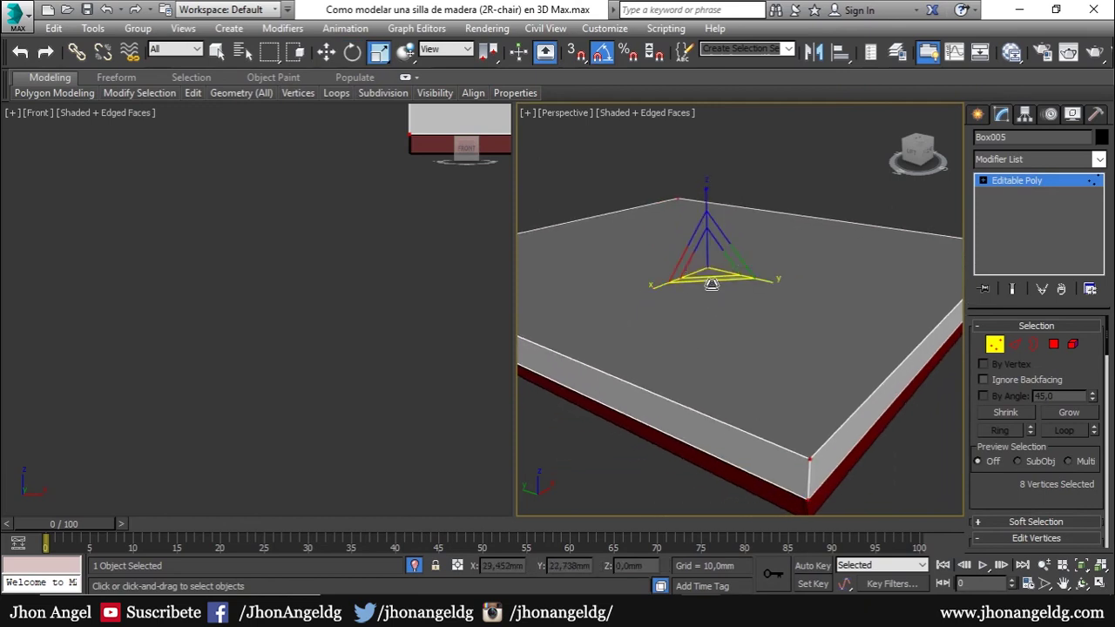
drag(713, 287, 711, 286)
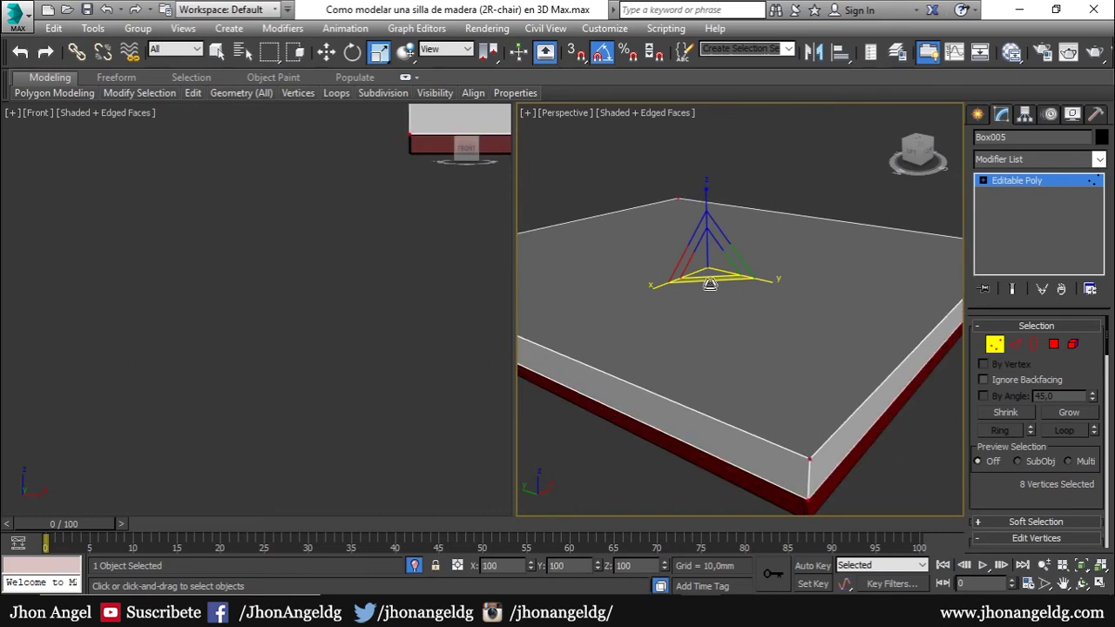
key(t)
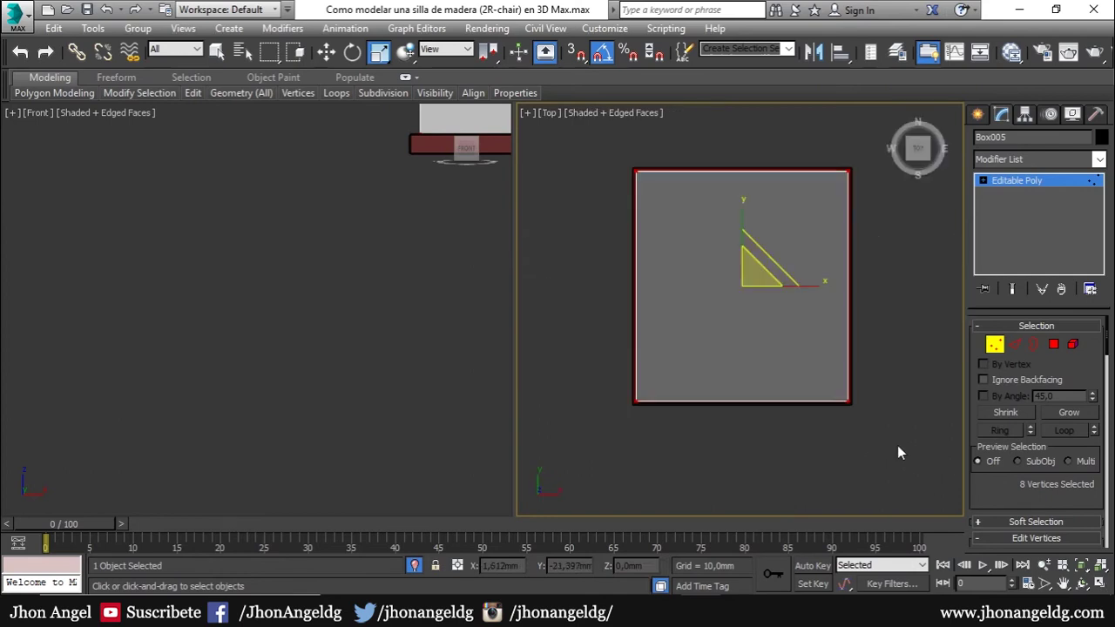
key(z)
drag(776, 300, 781, 300)
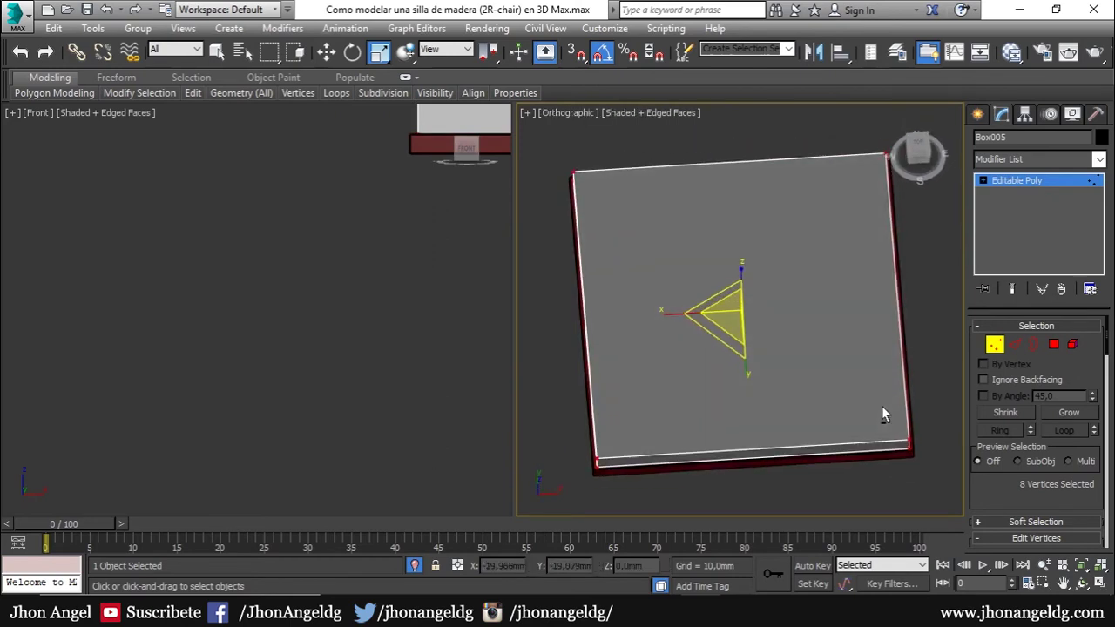
alt+middle_drag(859, 473, 886, 345)
scroll(749, 392, up, 3)
- Select one vertical corner edge of the cushion and use Ring to select all four
click(1015, 344)
click(550, 376)
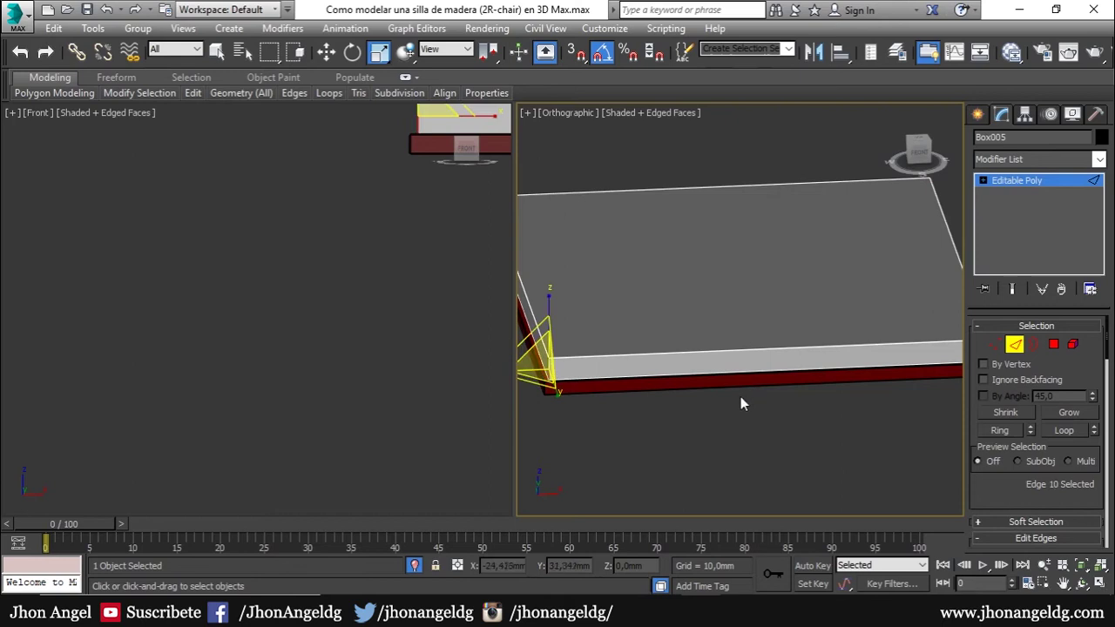
key(w)
alt+middle_drag(791, 442, 948, 466)
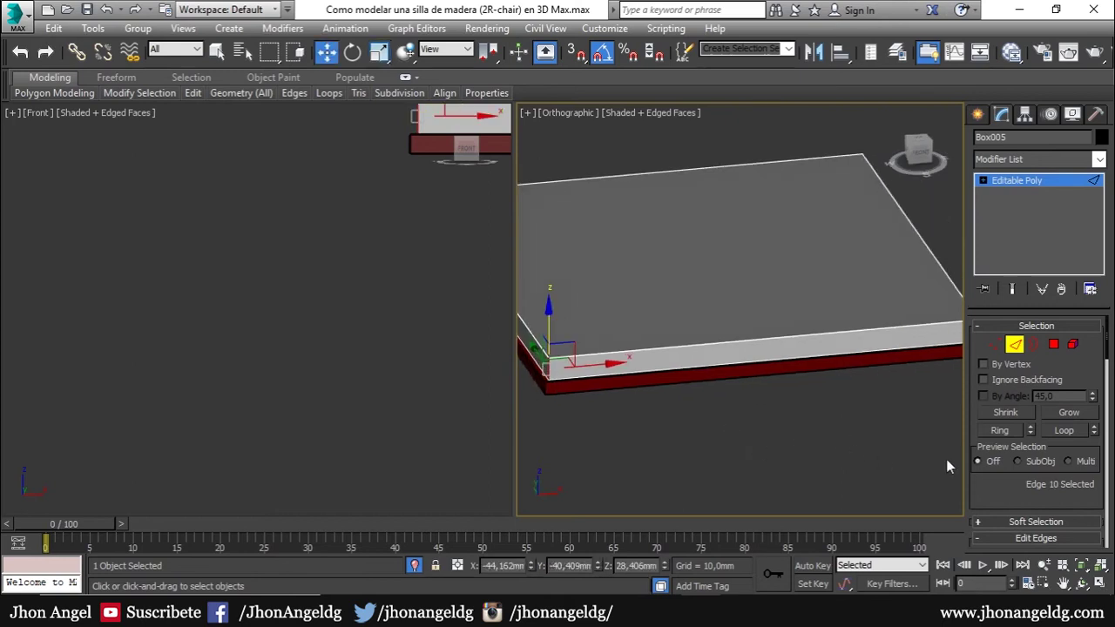
click(1009, 434)
scroll(1037, 436, down, 1)
scroll(1033, 453, down, 4)
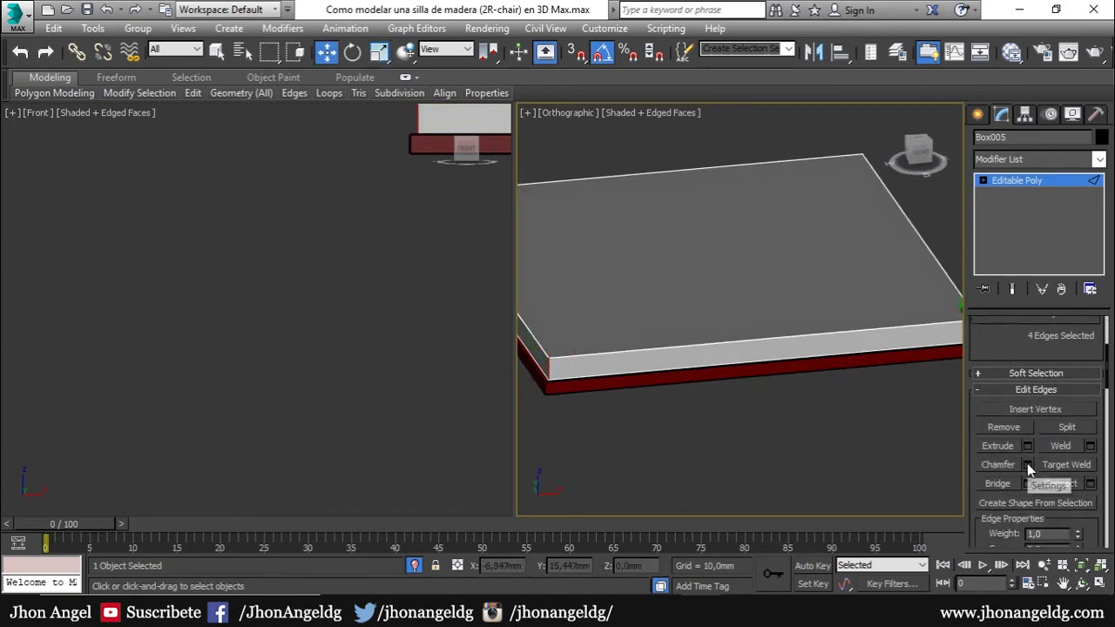
- Chamfer the four corner edges with Amount 0.5mm and 5 segments
click(1027, 465)
double_click(765, 343)
text(5)
key(Return)
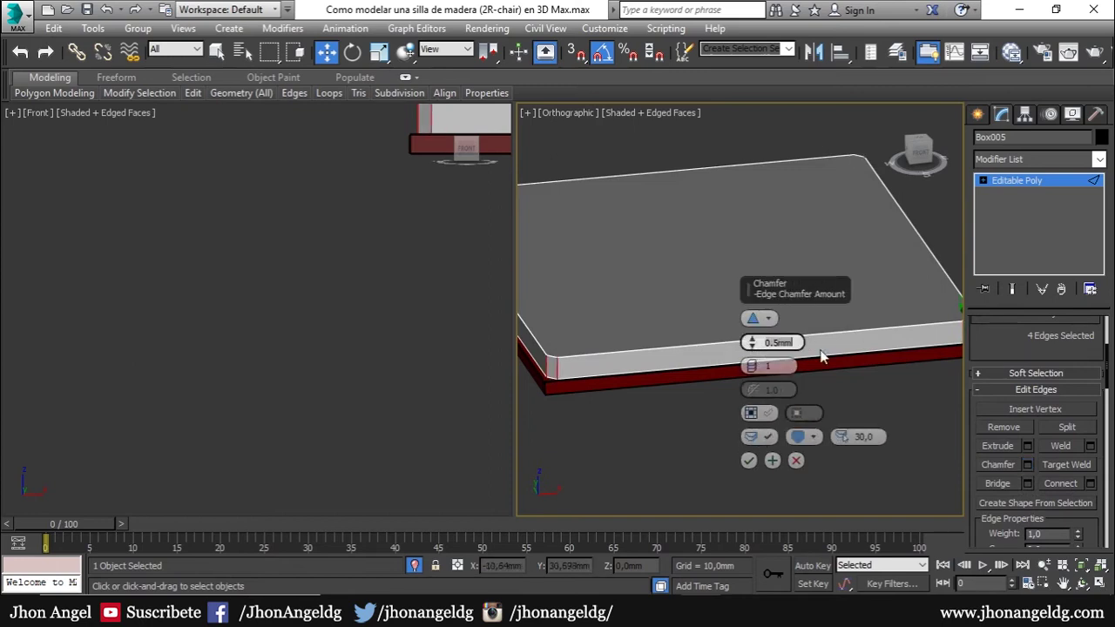
drag(753, 366, 757, 341)
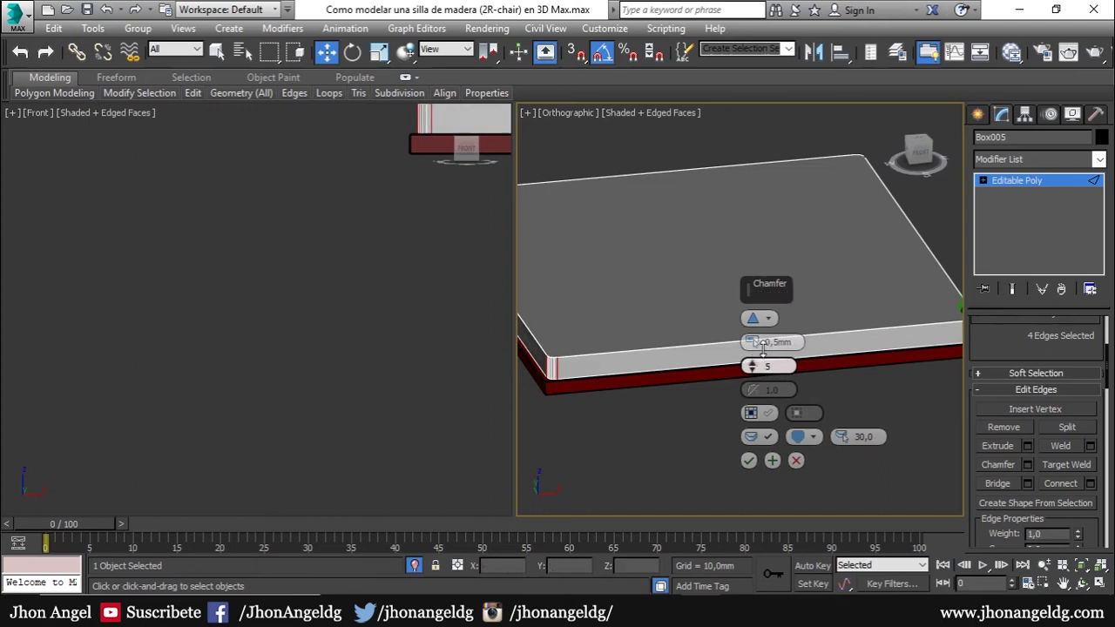
click(749, 461)
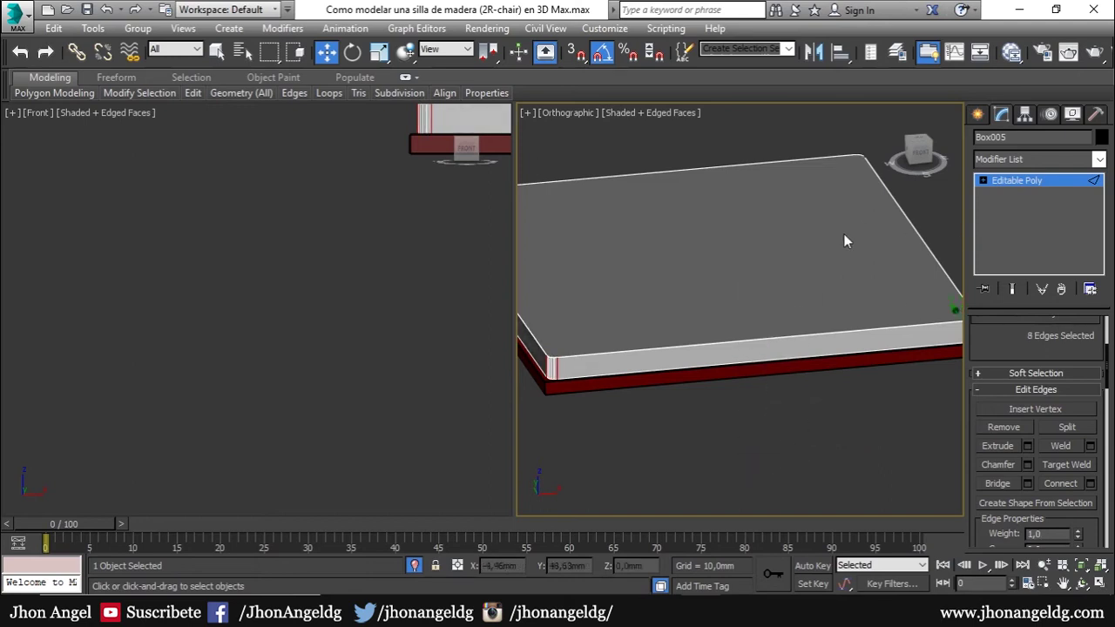
- Switch to Polygon mode and select the cushion's top faces
key(2)
key(4)
click(774, 253)
alt+middle_drag(775, 253, 767, 373)
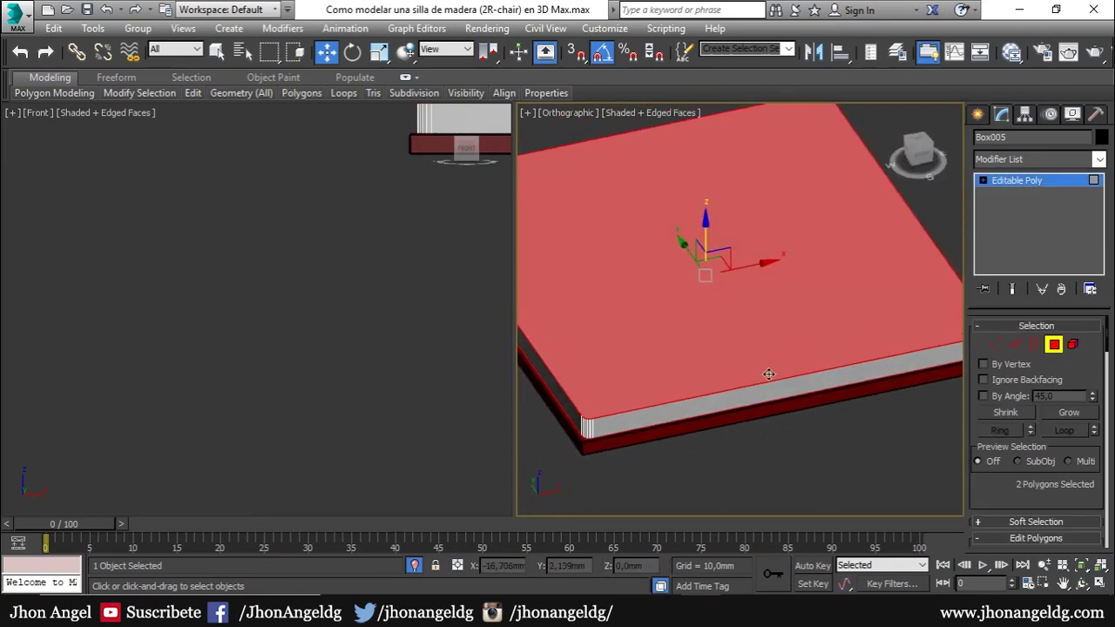
- Create a spline shape, Shape001, from the top faces' border edges and select it
click(1016, 345)
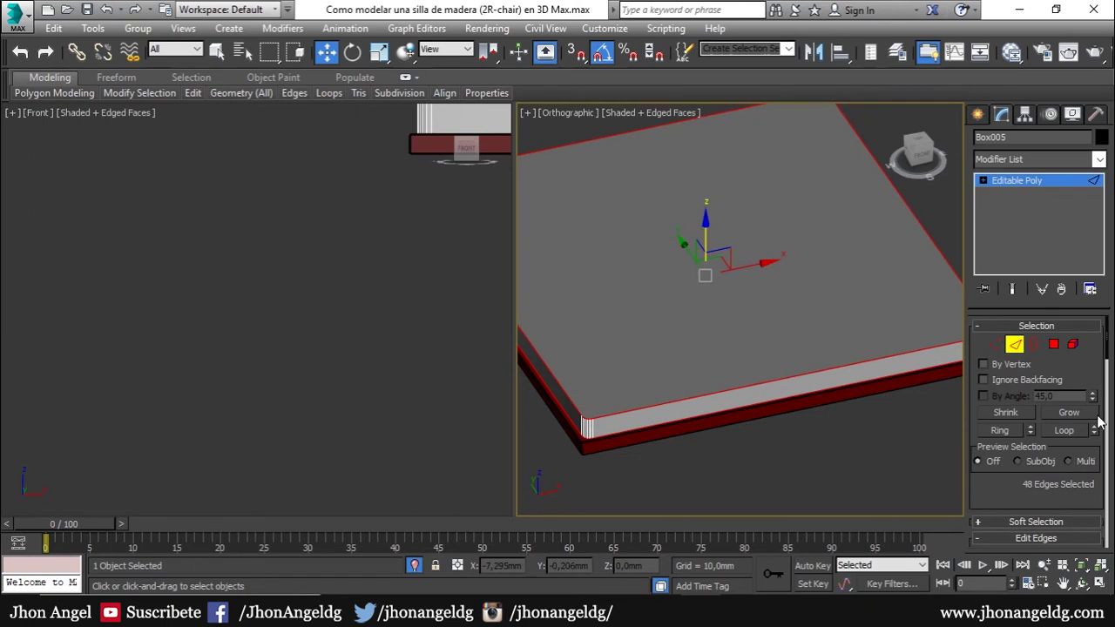
right_click(860, 353)
click(715, 484)
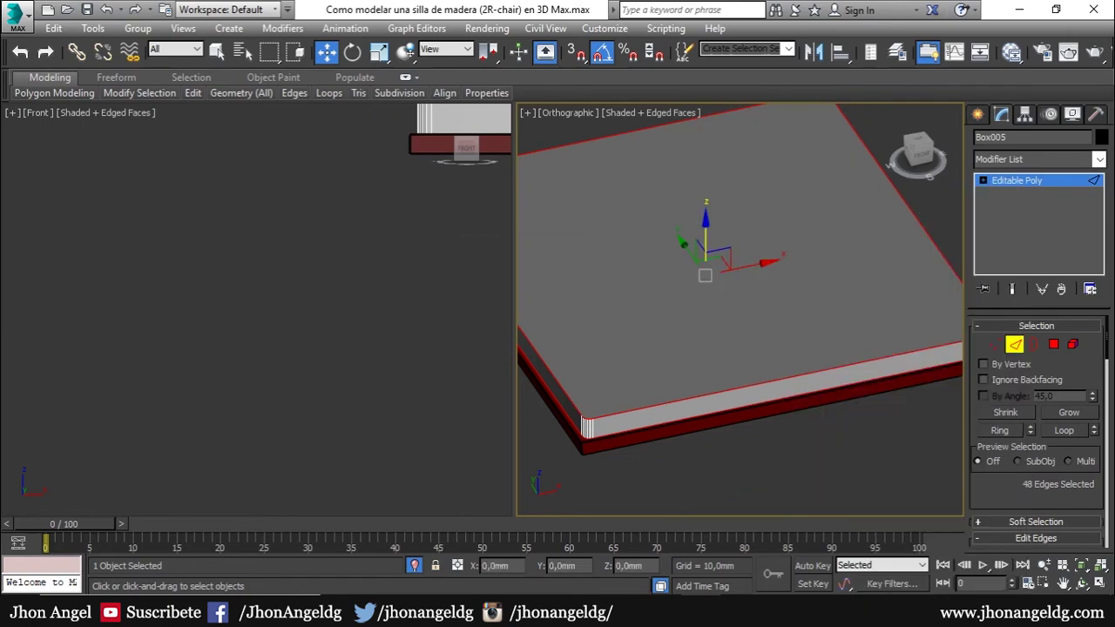
click(532, 327)
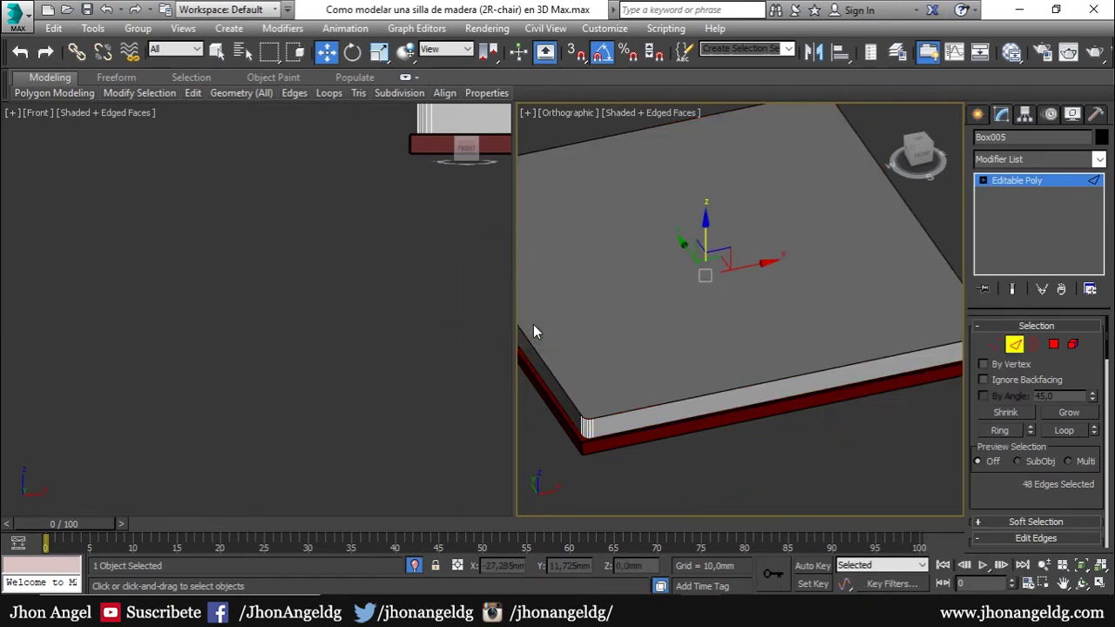
click(900, 353)
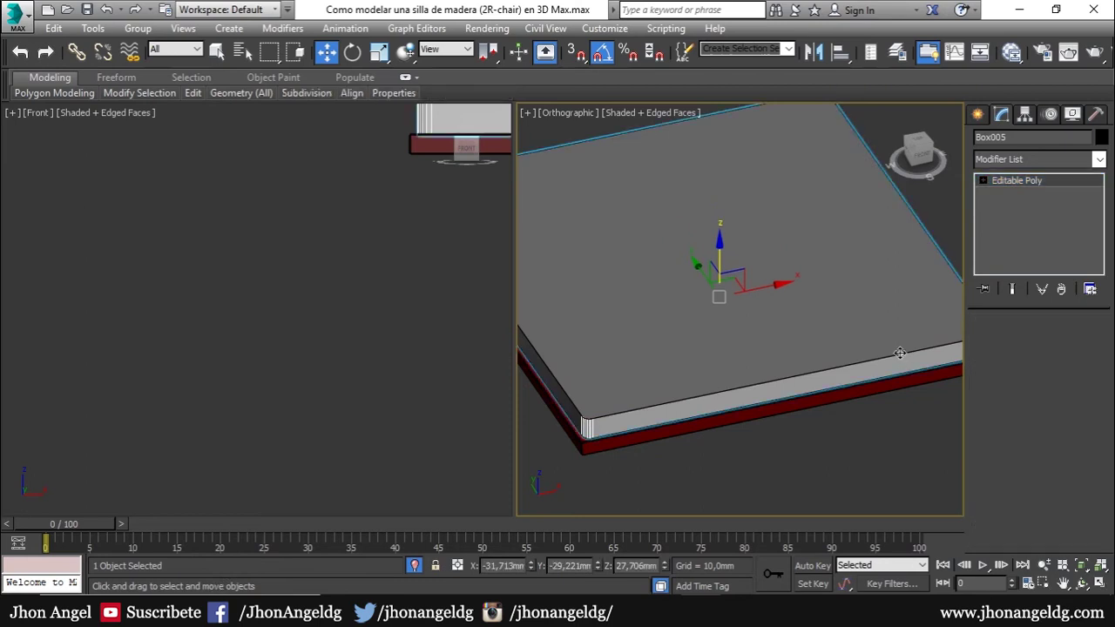
key(F3)
key(F3)
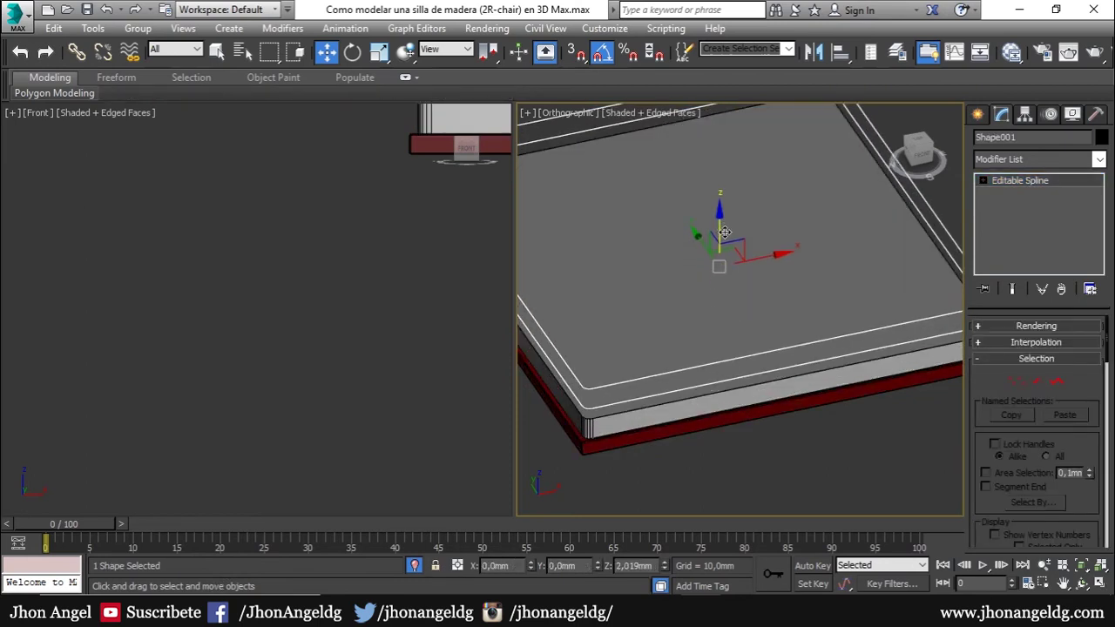
- Enable Shape001 in renderer and viewport with a radial thickness of 0,05mm
click(1030, 326)
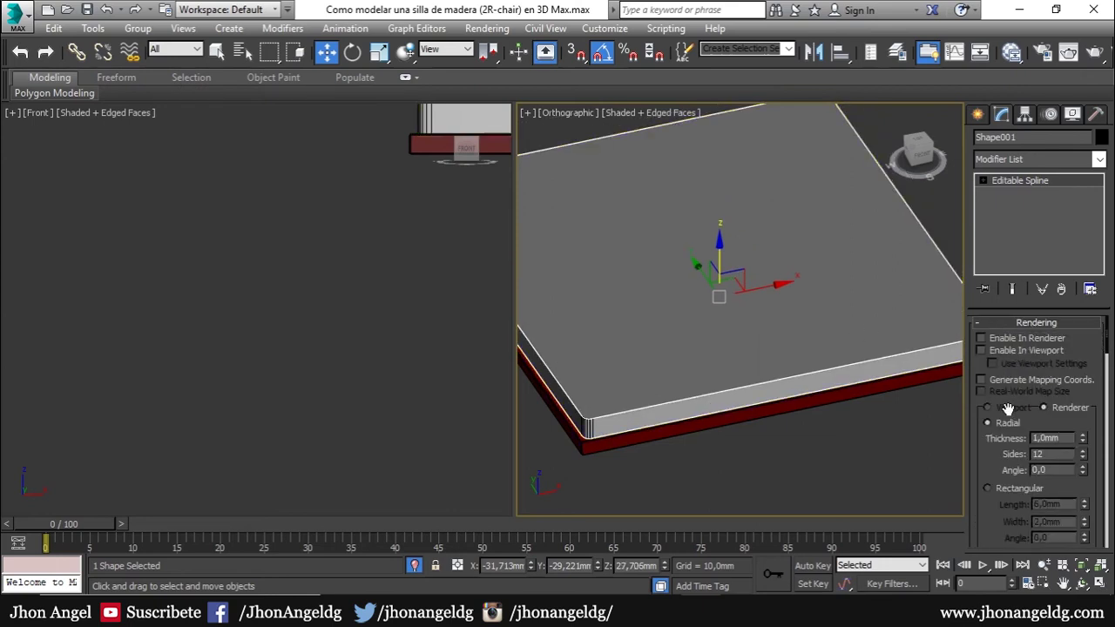
click(1008, 339)
click(1008, 351)
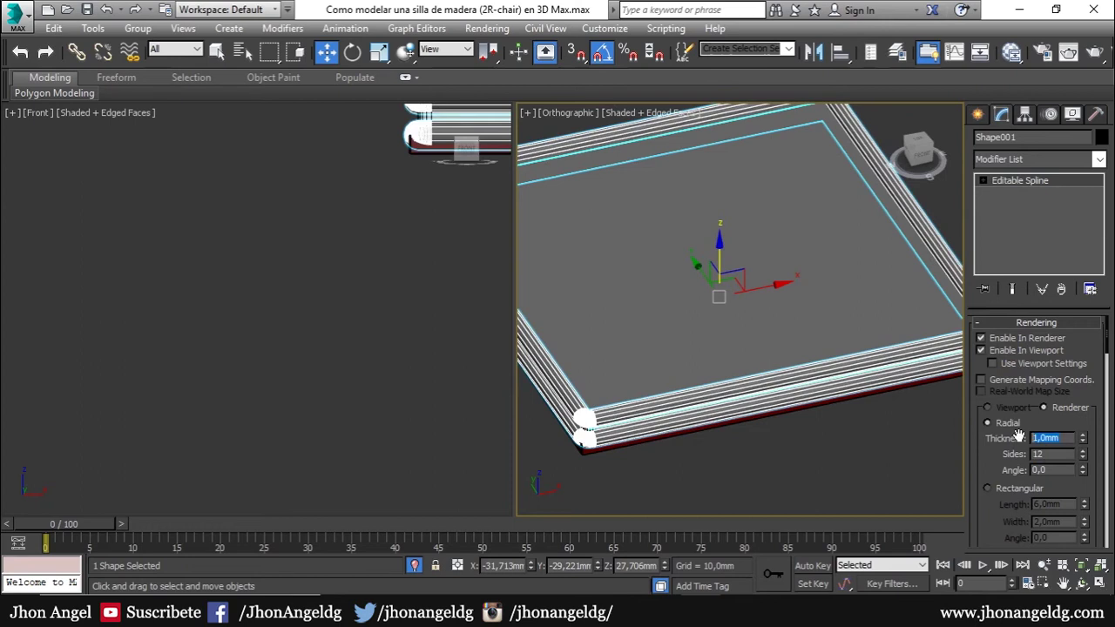
text(0,50,2)
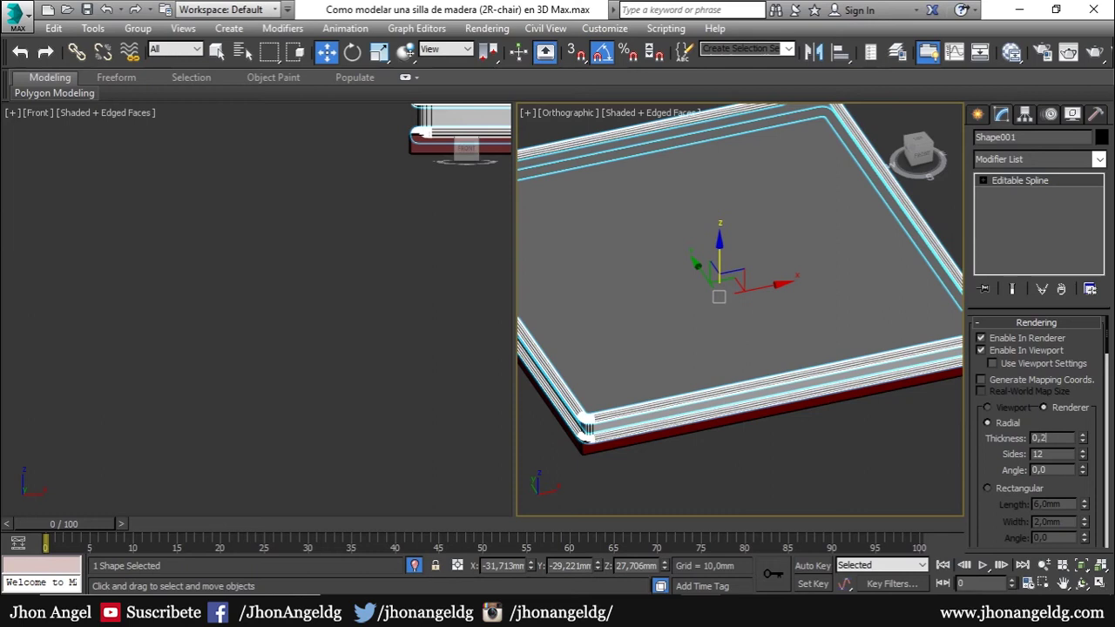
key(Return)
text(0,)
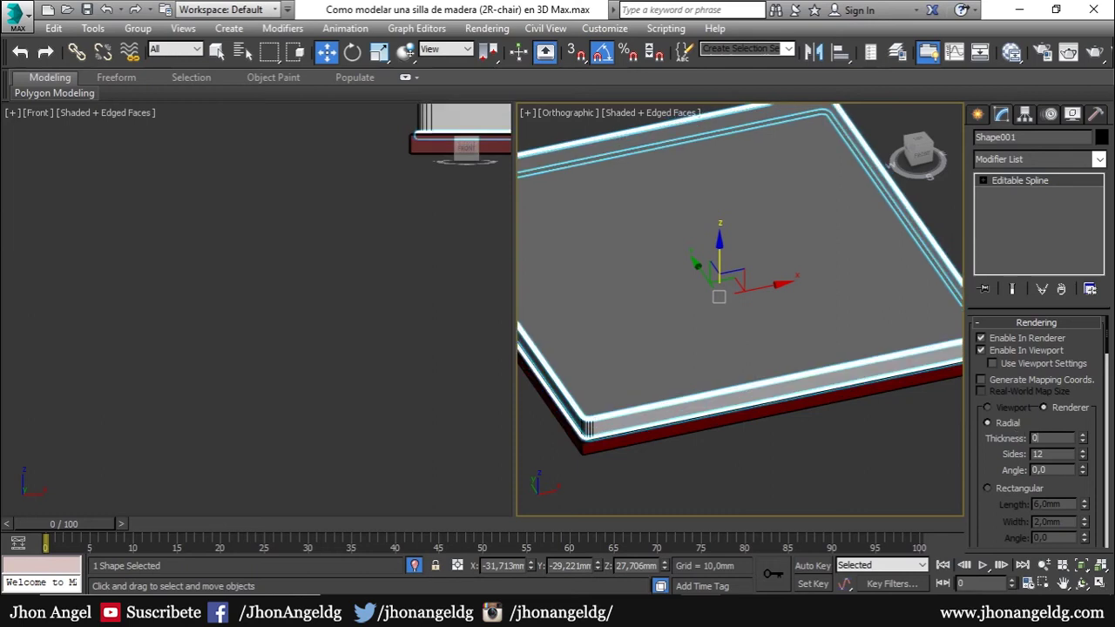
text(1)
key(Return)
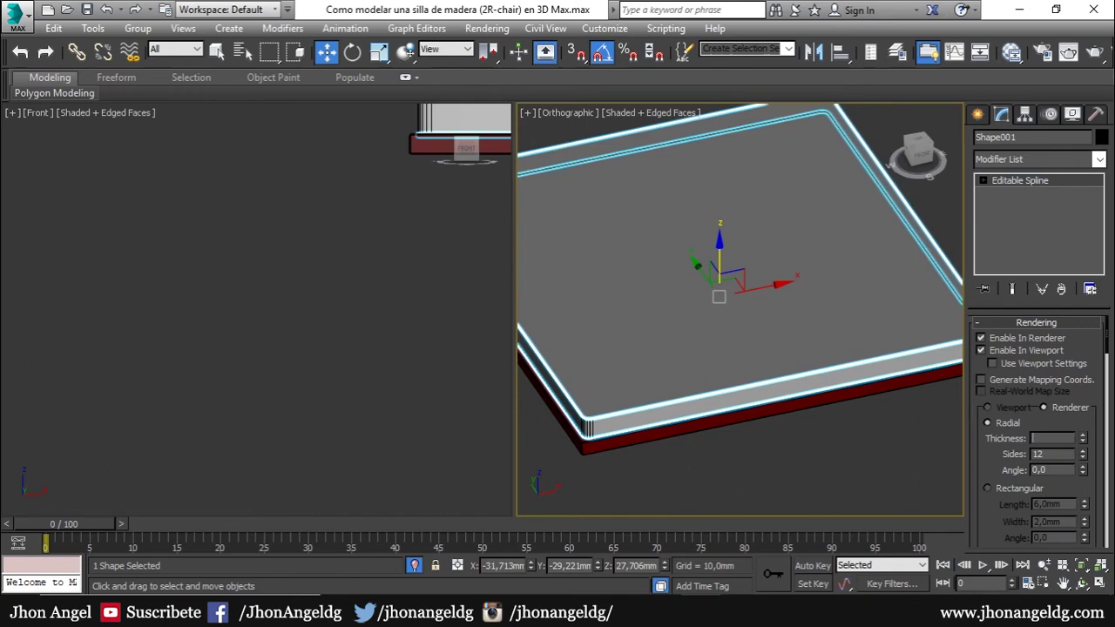
text(0,05)
key(Return)
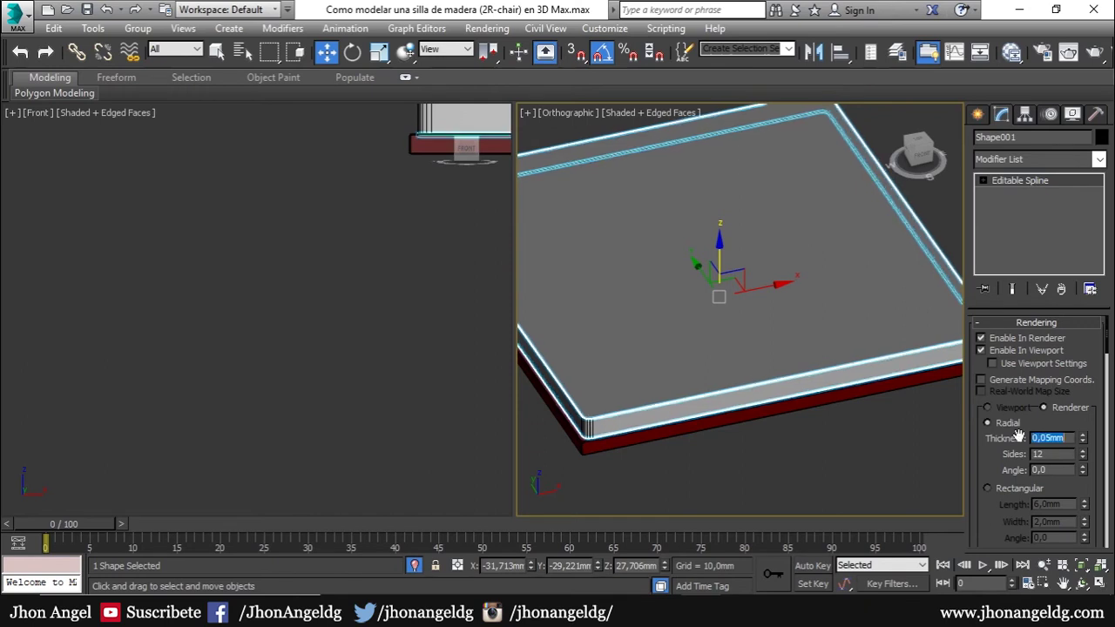
- Deselect everything and frame the slab in the Perspective view
click(854, 503)
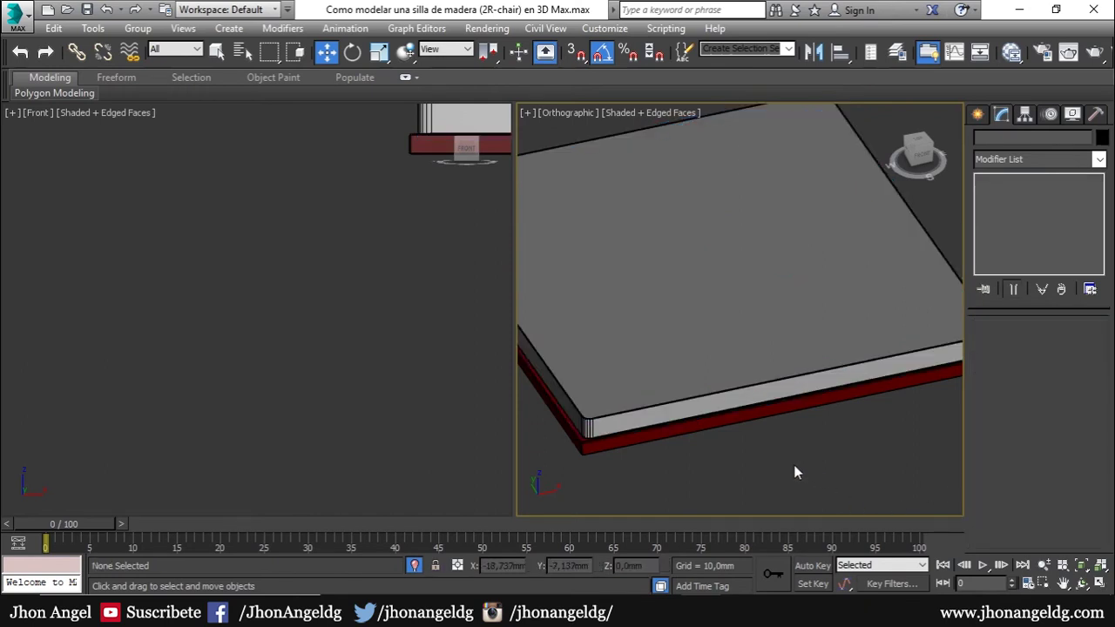
key(p)
key(z)
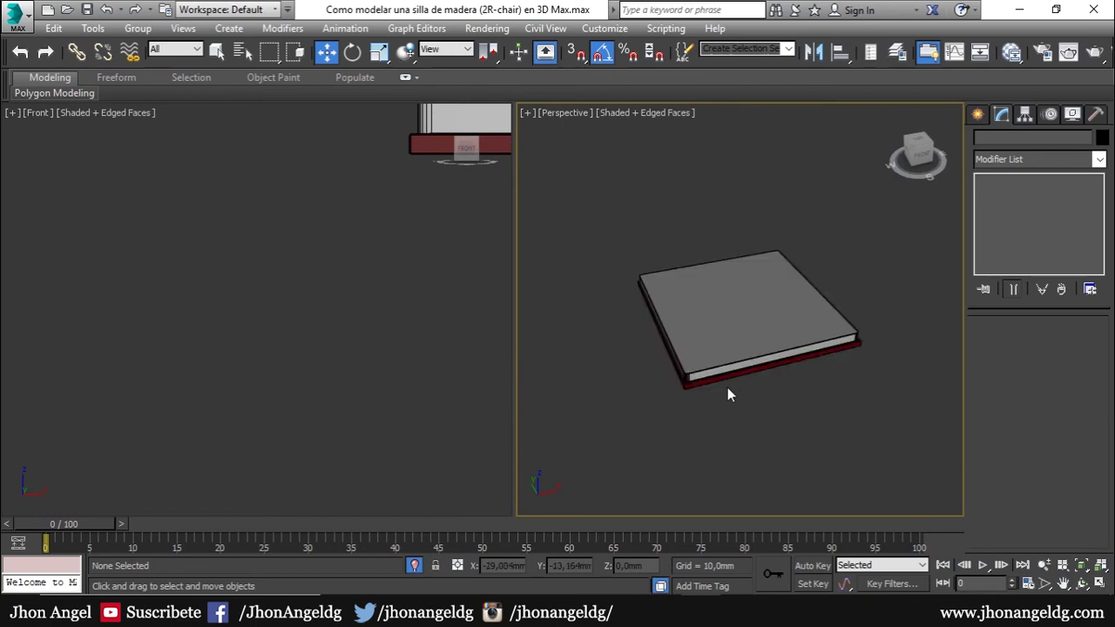
scroll(732, 389, up, 3)
scroll(749, 374, up, 4)
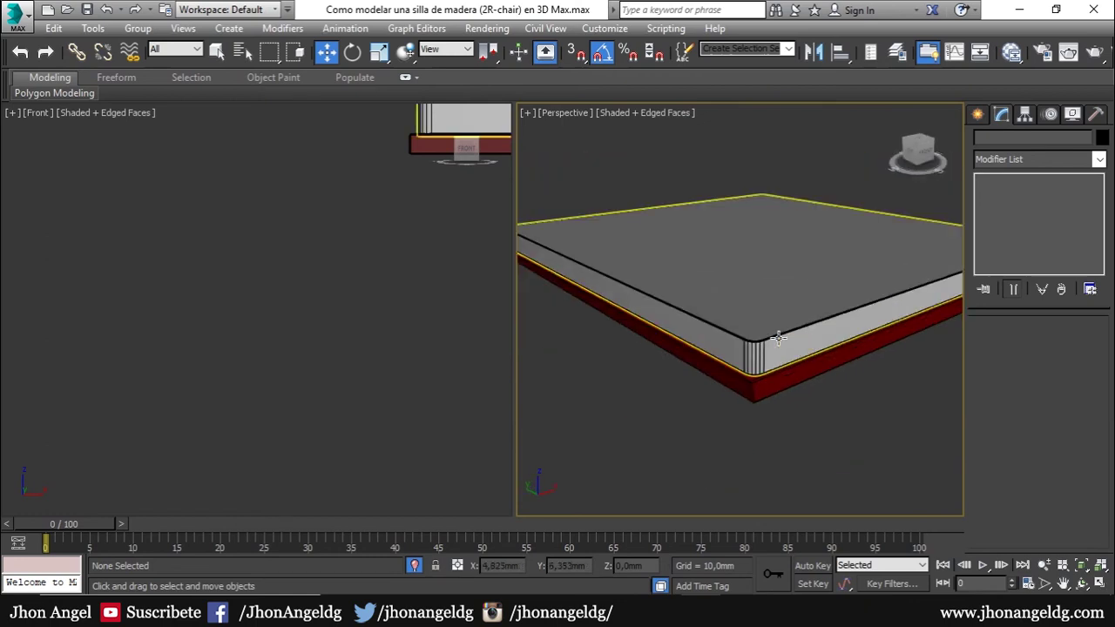
click(793, 325)
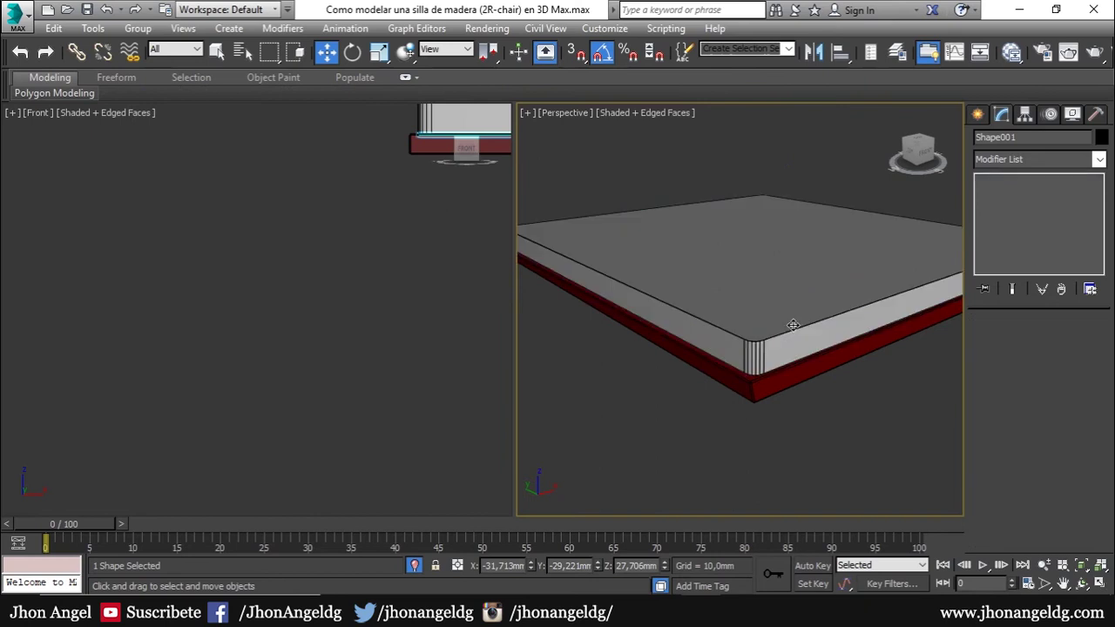
key(alt+Tab)
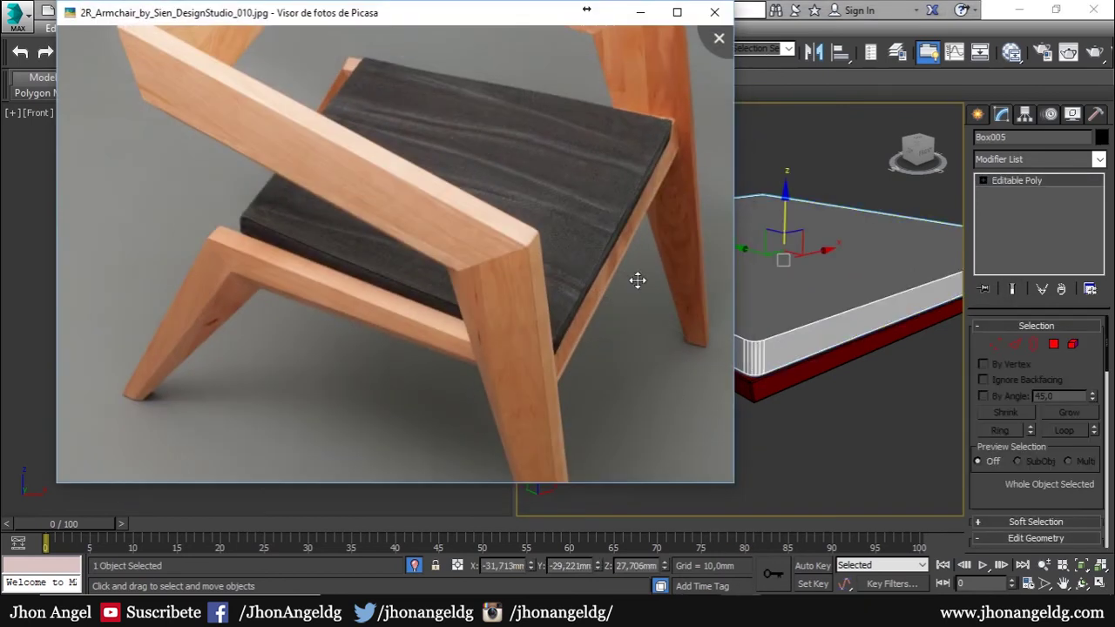
click(814, 424)
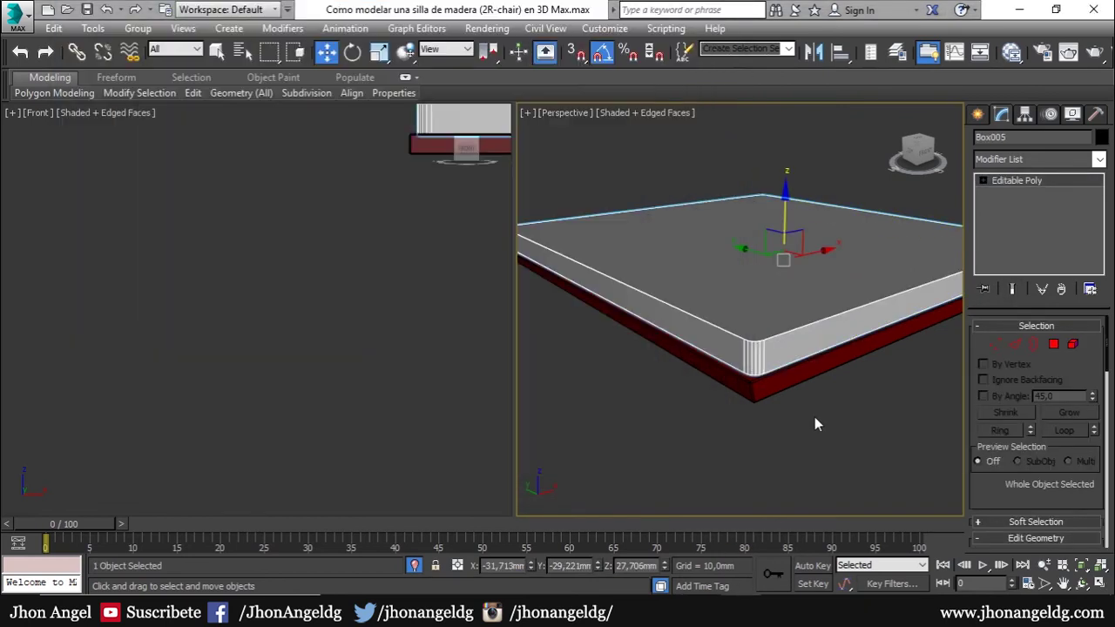
click(814, 296)
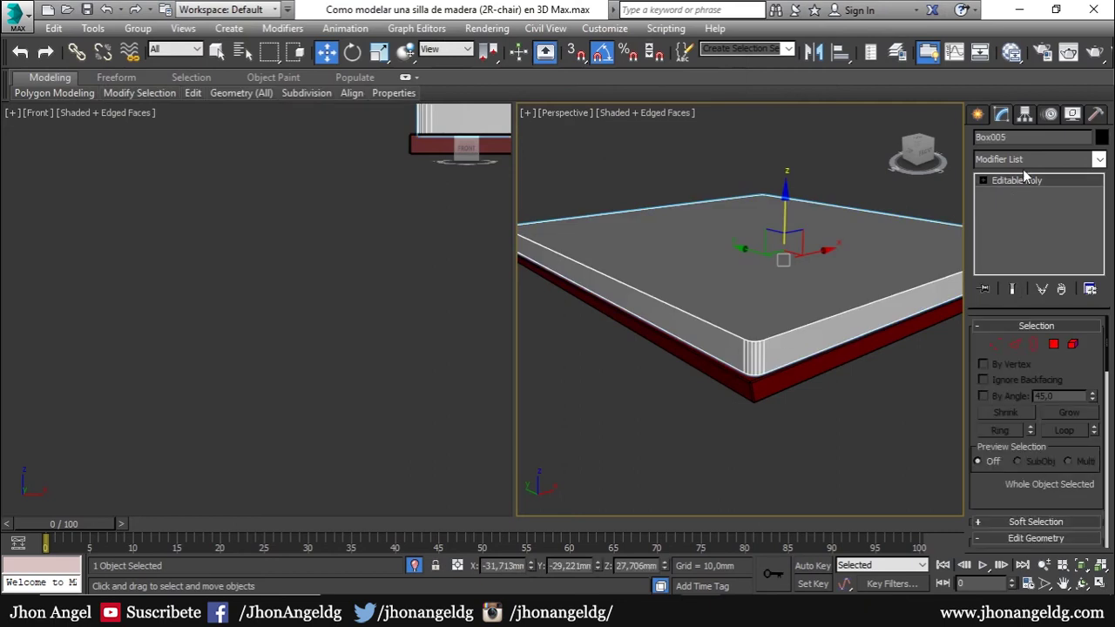
click(1023, 160)
key(n)
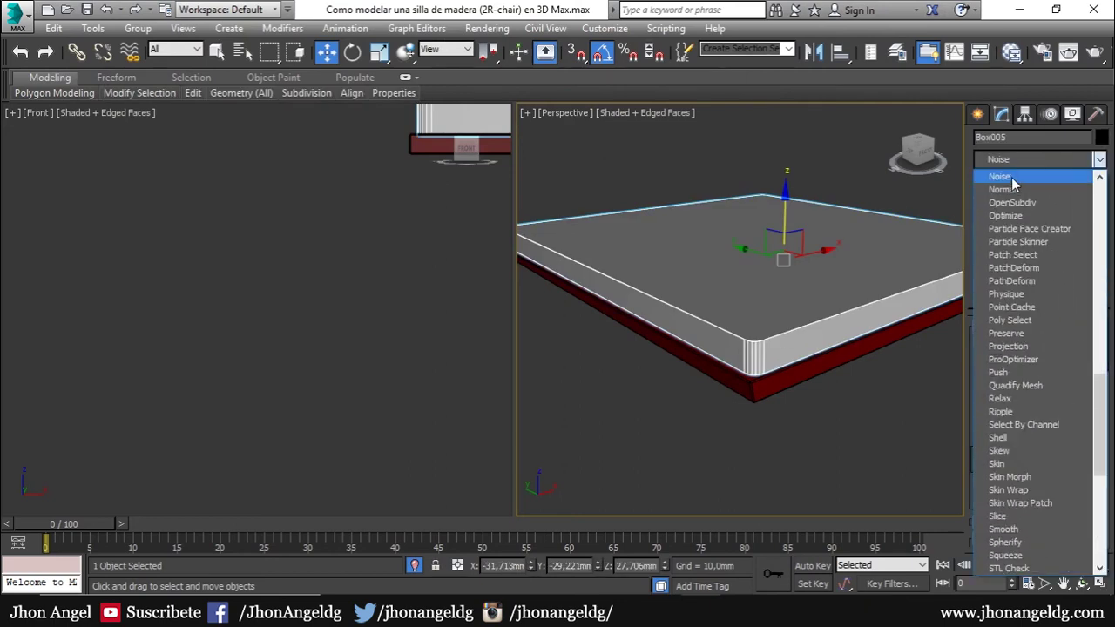
click(1016, 179)
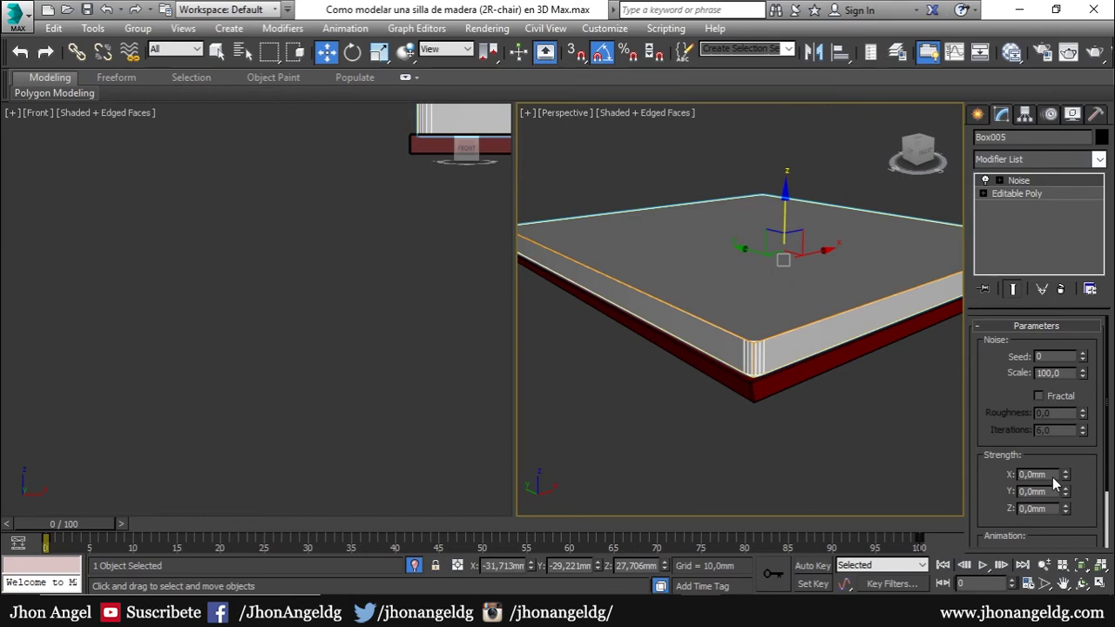
text(10)
key(Tab)
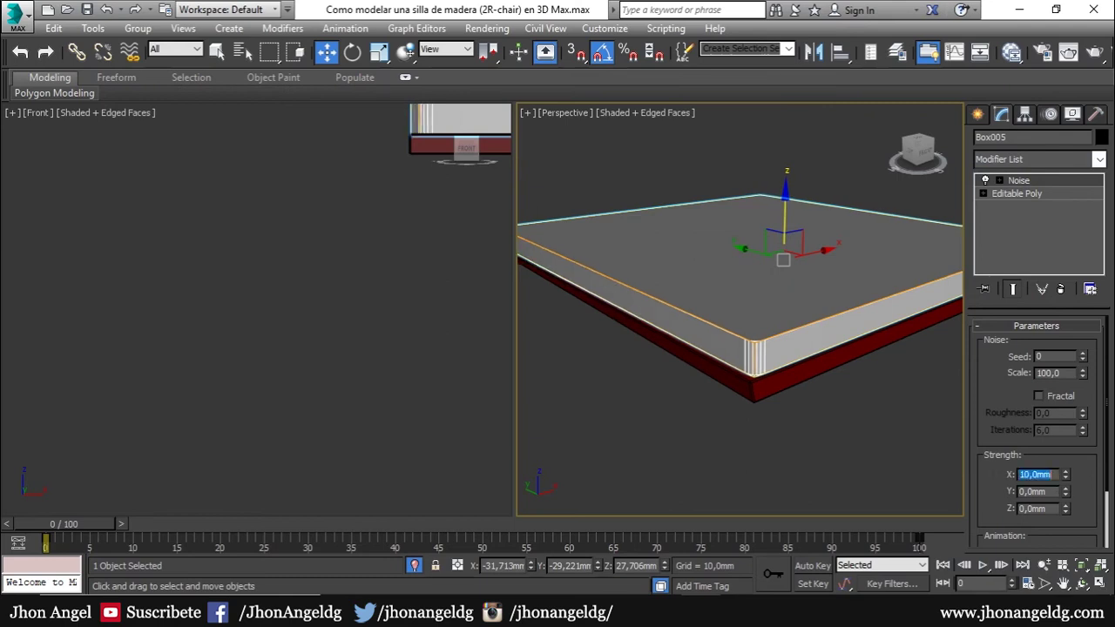
text(0)
key(Tab)
text(10)
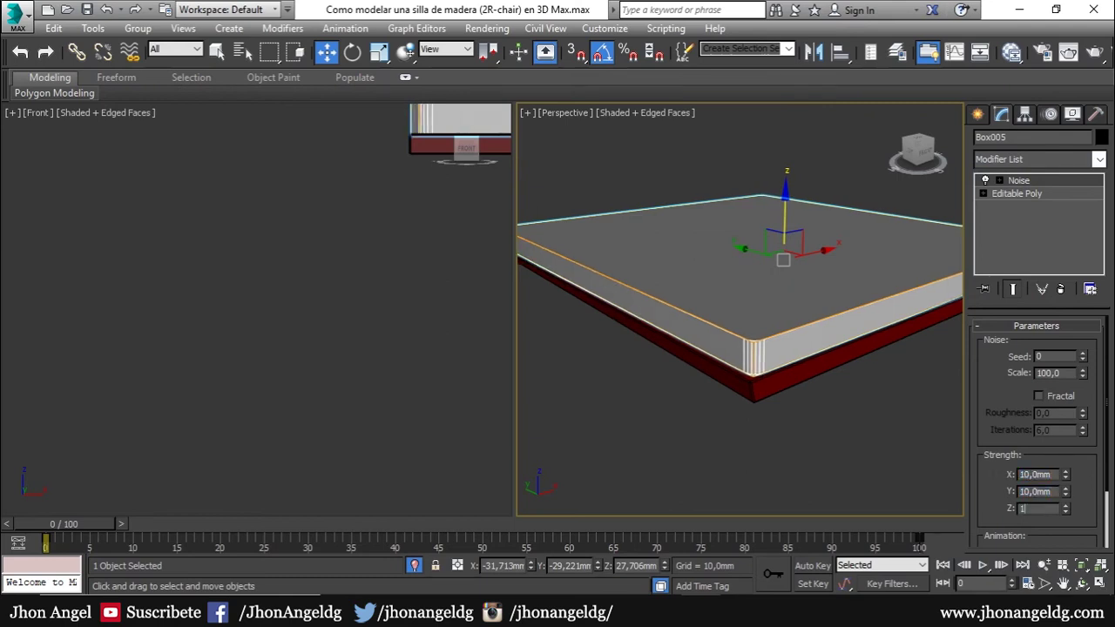
key(Return)
click(1006, 195)
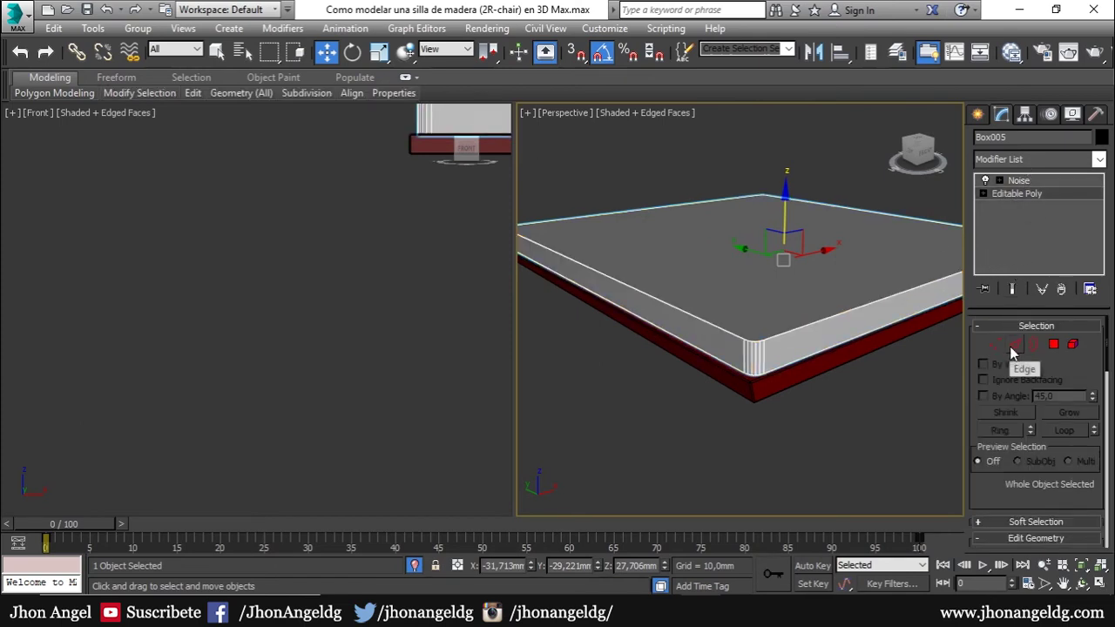
click(1011, 156)
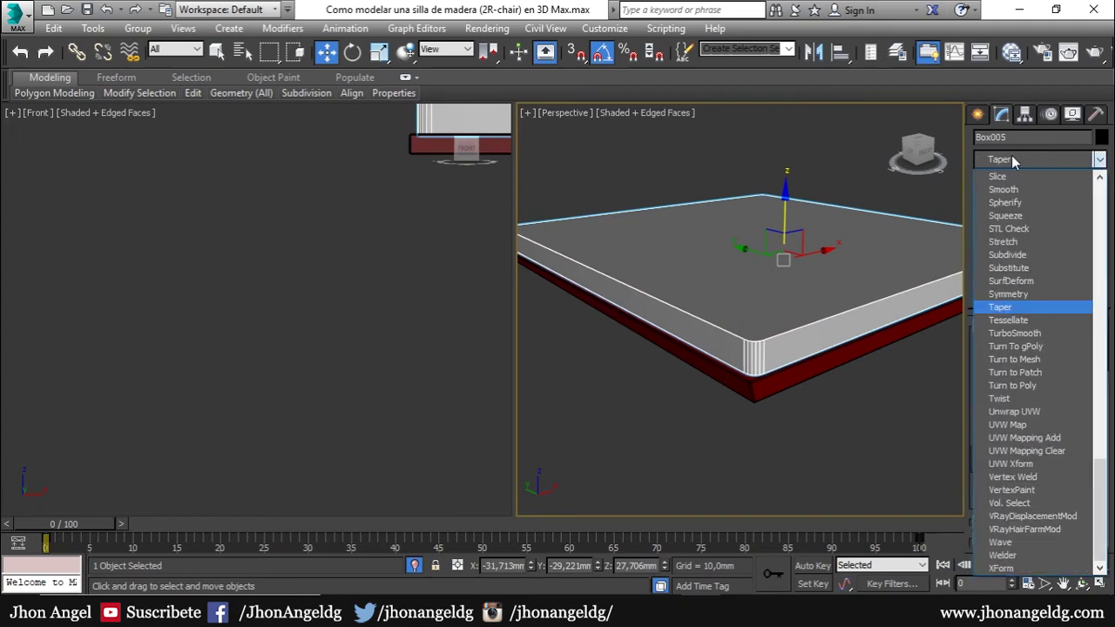
click(1010, 333)
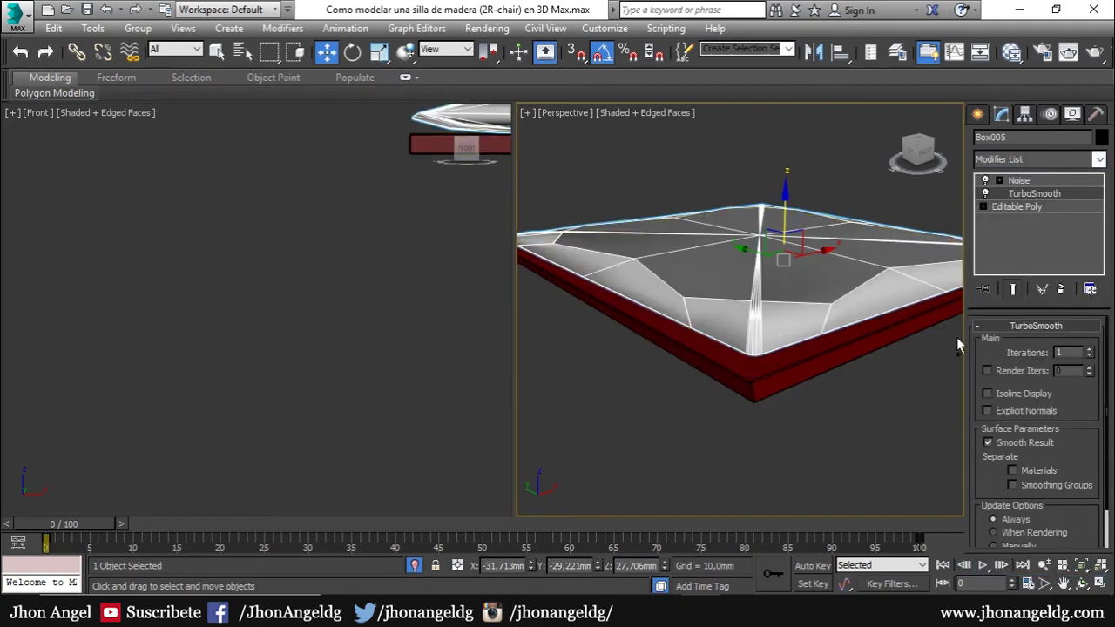
key(ctrl+z)
right_click(1015, 180)
click(1015, 206)
- Chamfer the slab's selected top edges with a 0.5mm single-segment chamfer
key(2)
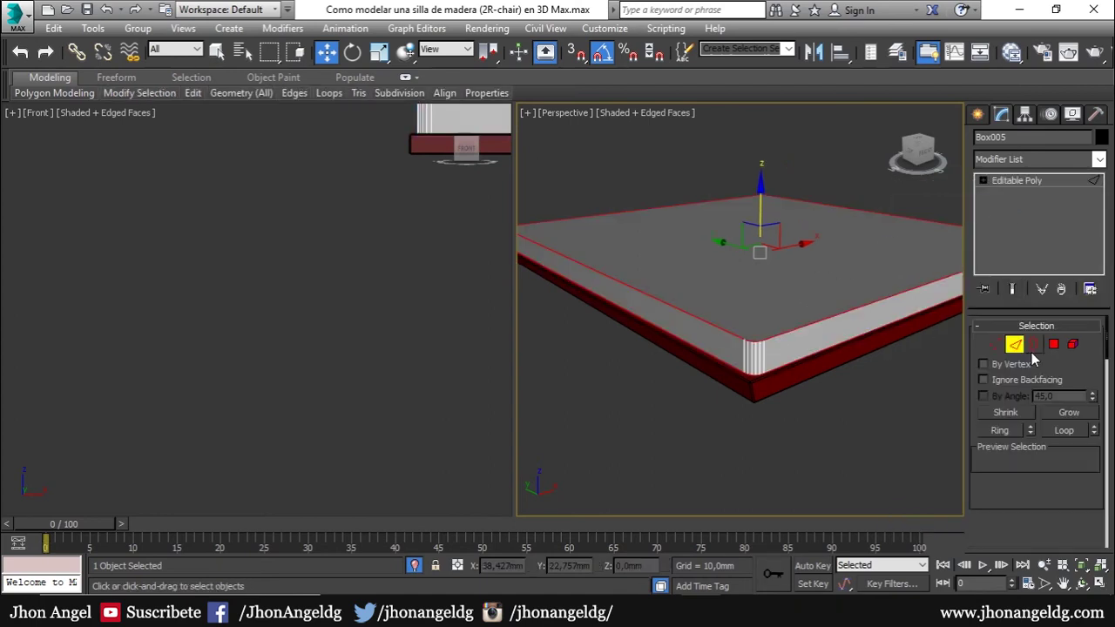
scroll(987, 418, down, 3)
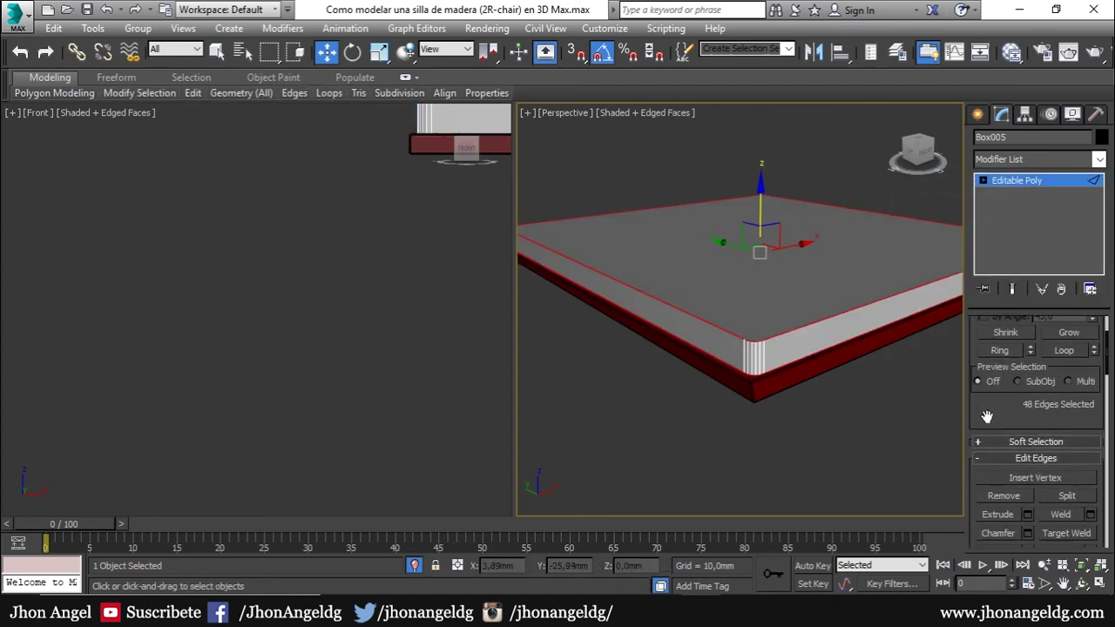
mouse_move(815, 427)
alt+middle_down()
mouse_move(805, 418)
mouse_move(826, 429)
alt+middle_up()
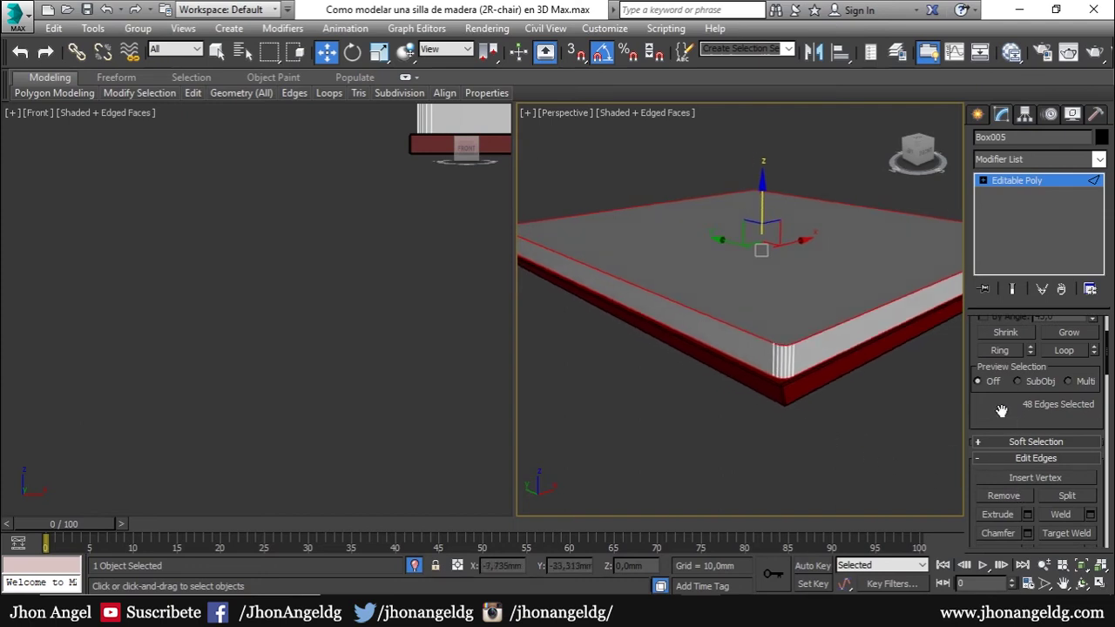
scroll(1024, 393, up, 1)
scroll(1006, 417, down, 1)
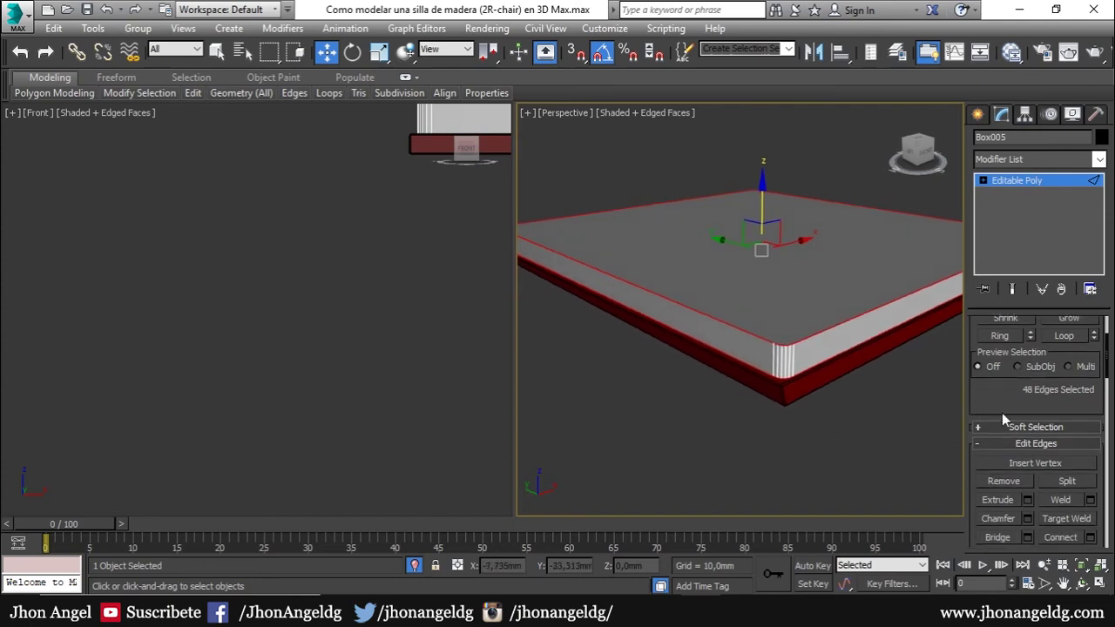
click(1028, 519)
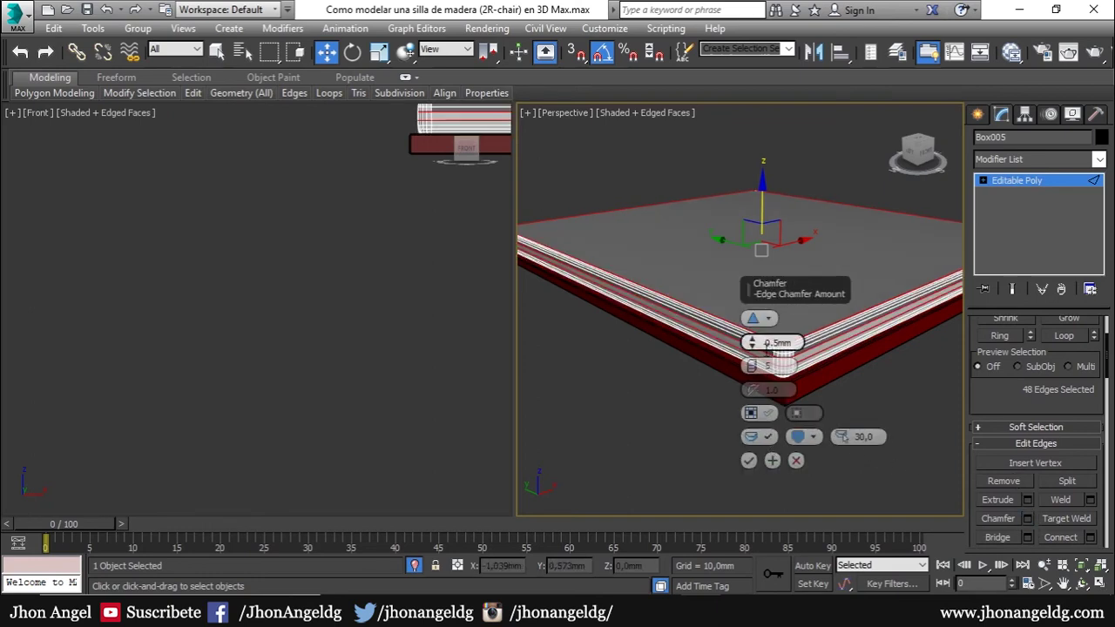
drag(759, 366, 758, 358)
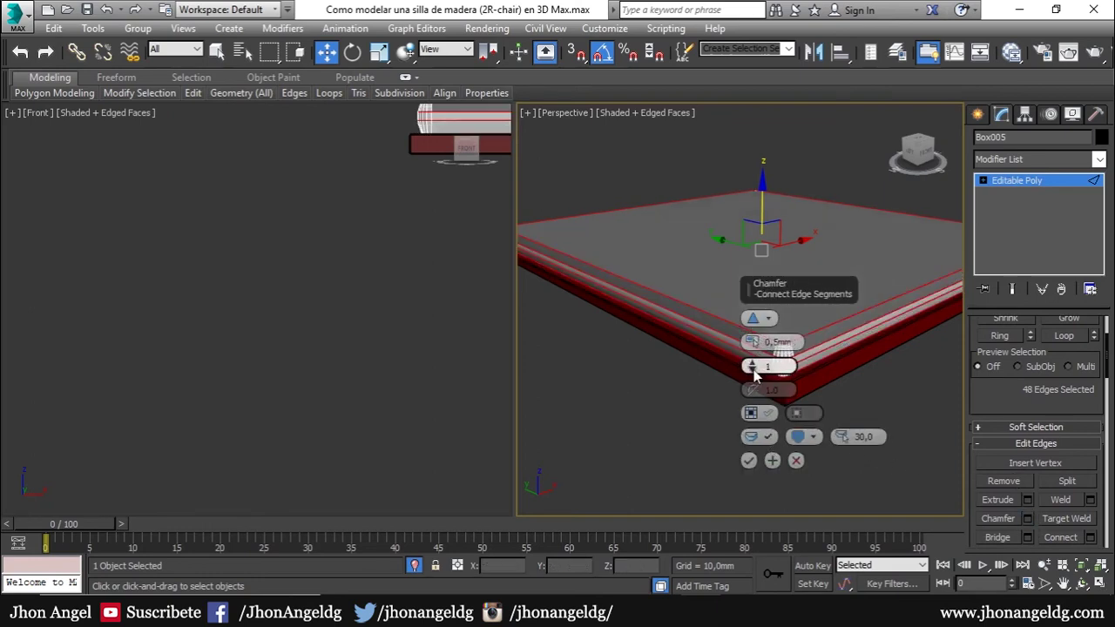
right_click(752, 343)
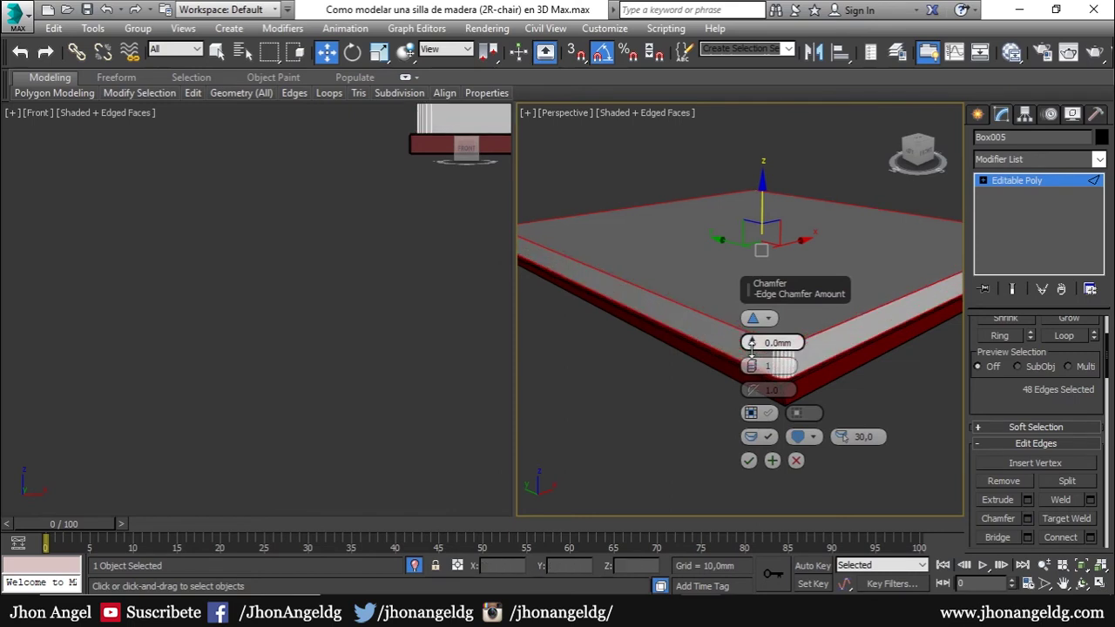
drag(752, 343, 753, 338)
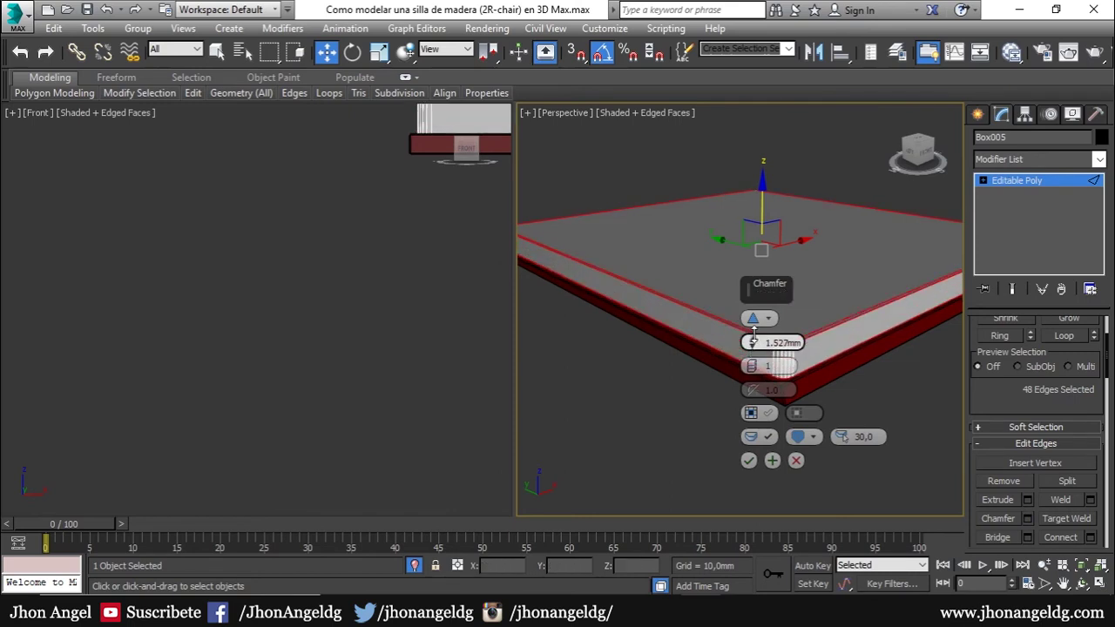
click(782, 342)
text(0)
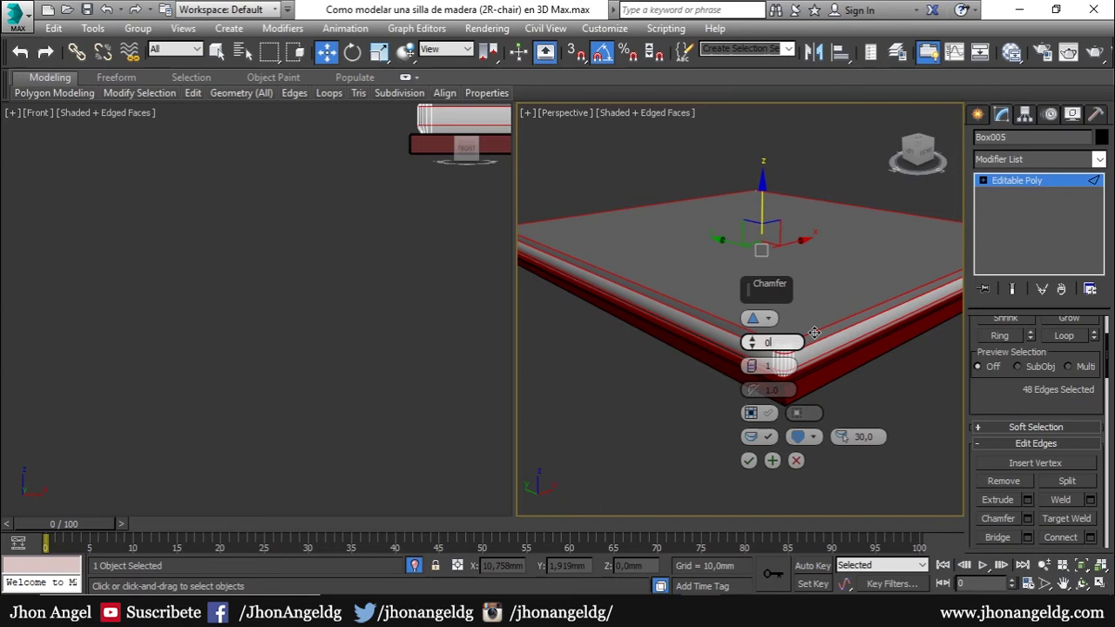
text(.5)
key(Return)
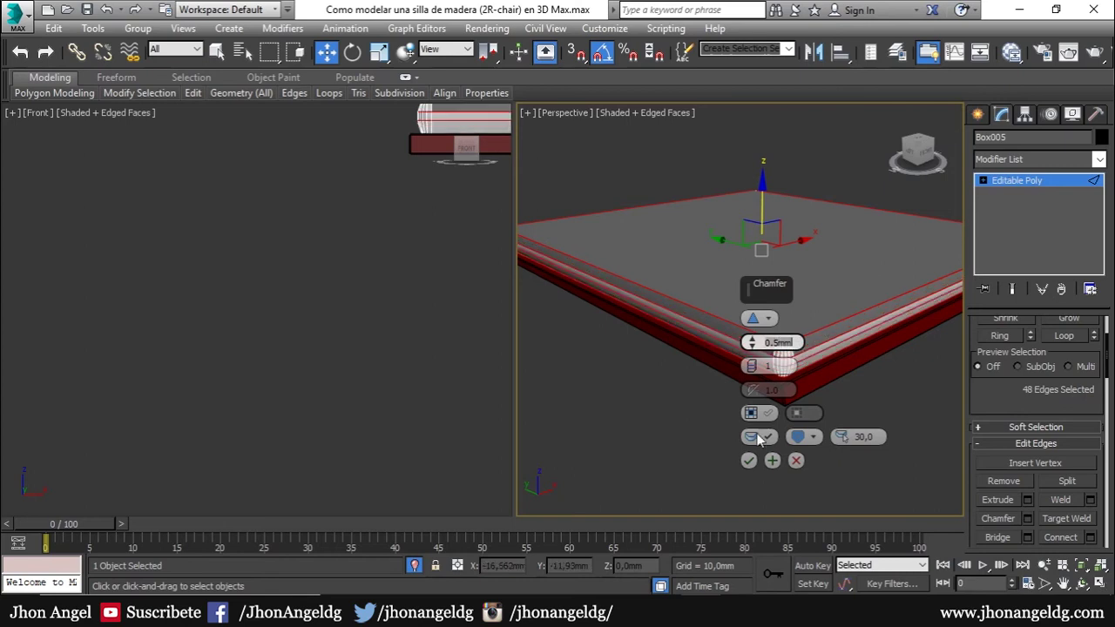
click(748, 461)
- Test a TurboSmooth modifier with 2 iterations, then undo it to leave the mesh unsmoothed
click(1005, 160)
text(tu)
click(1010, 333)
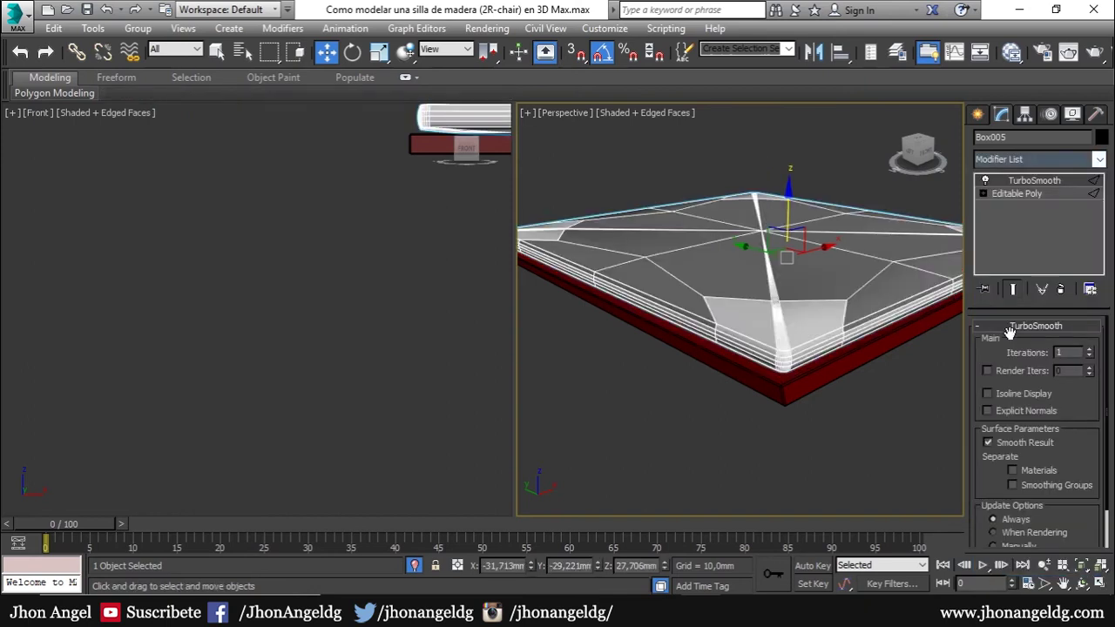
click(1088, 349)
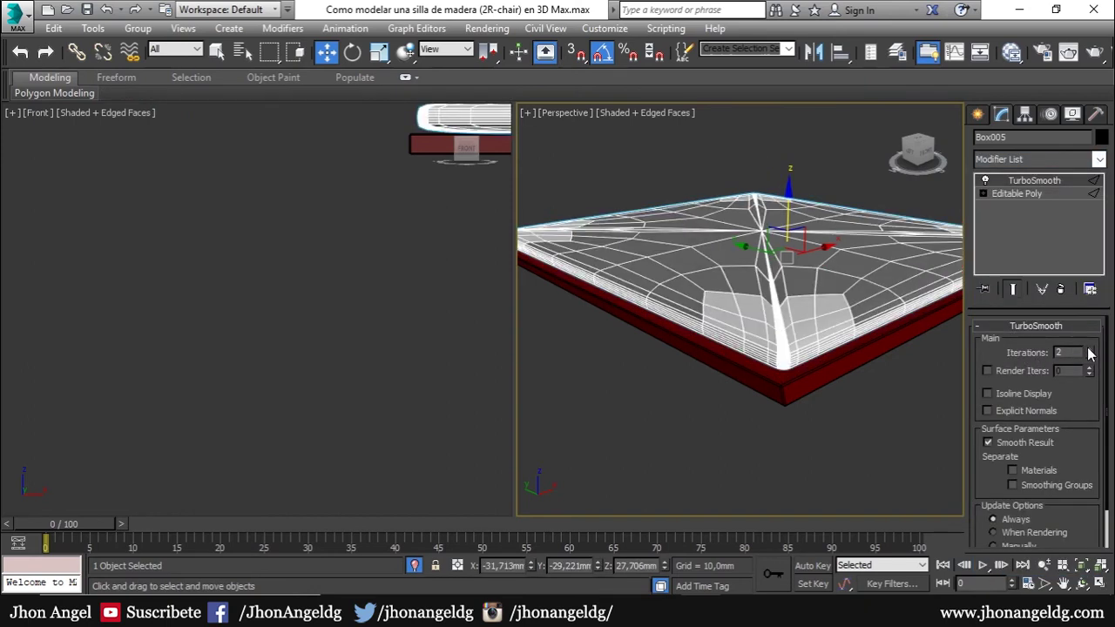
key(ctrl+z)
key(ctrl+z)
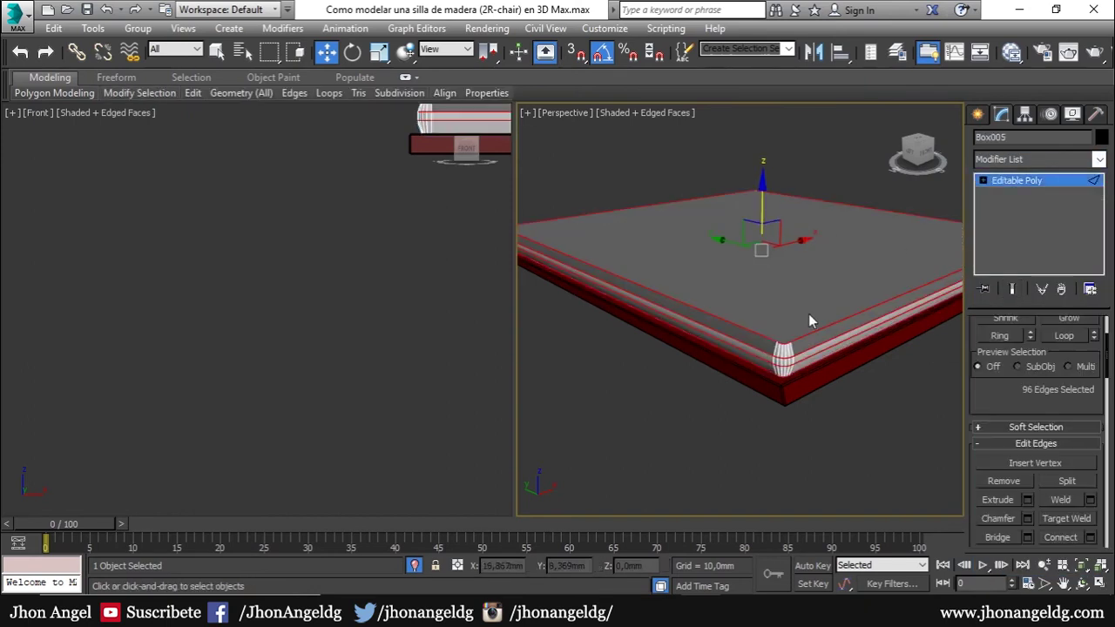
key(ctrl+z)
alt+middle_drag(809, 348, 809, 367)
- Connect edge rings across the slab's top, splitting it into a grid of faces
click(781, 240)
right_click(776, 234)
click(761, 295)
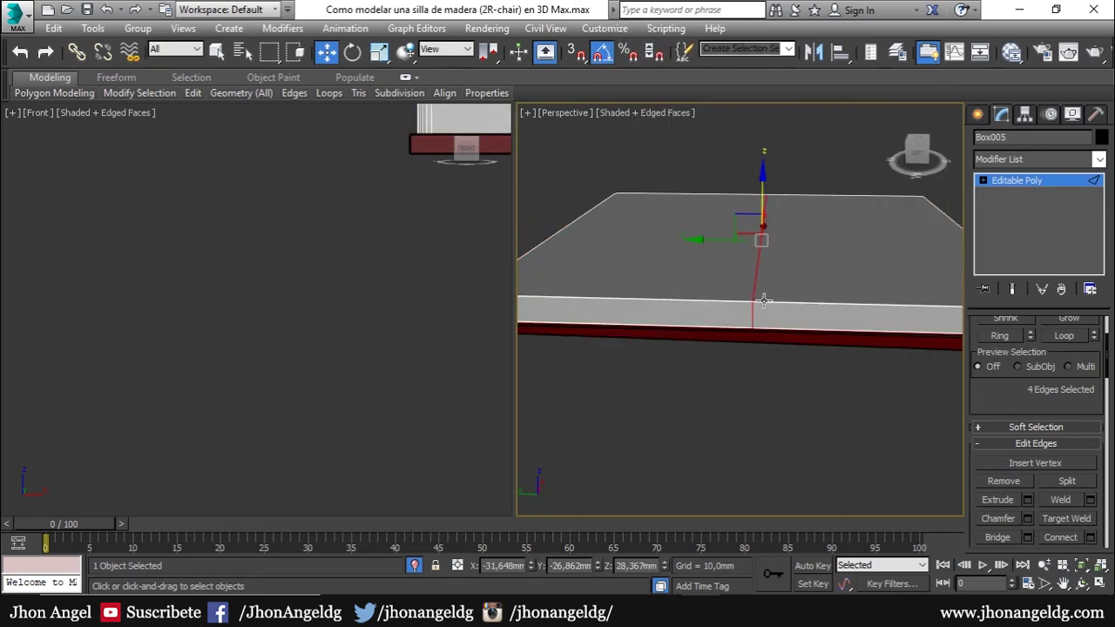
right_click(752, 294)
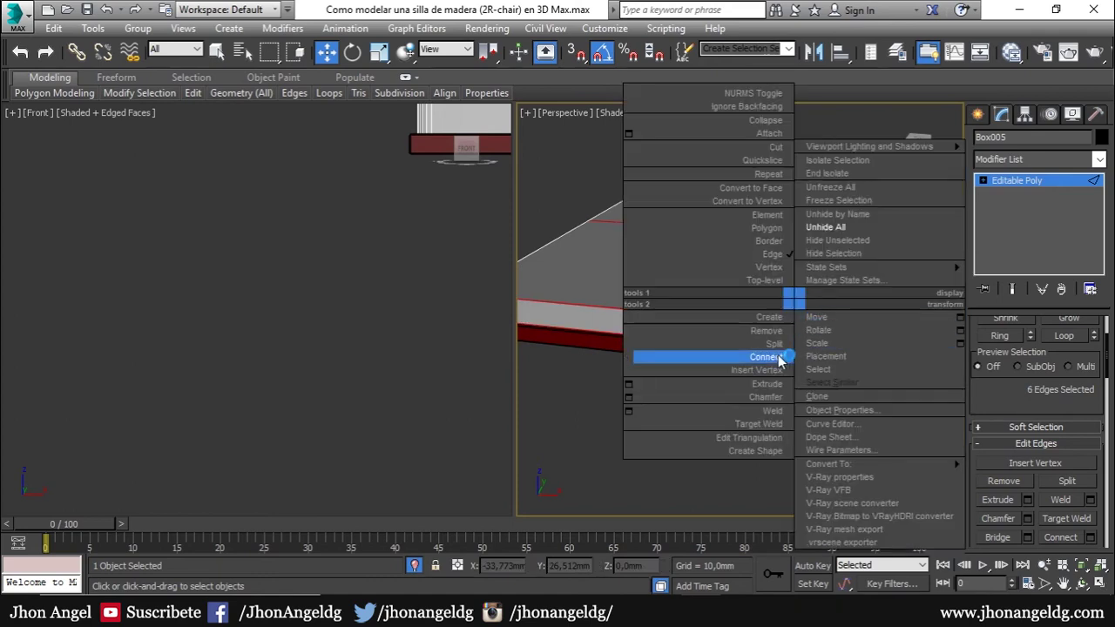
click(671, 356)
mouse_move(710, 341)
alt+middle_down()
mouse_move(723, 337)
mouse_move(695, 140)
alt+middle_up()
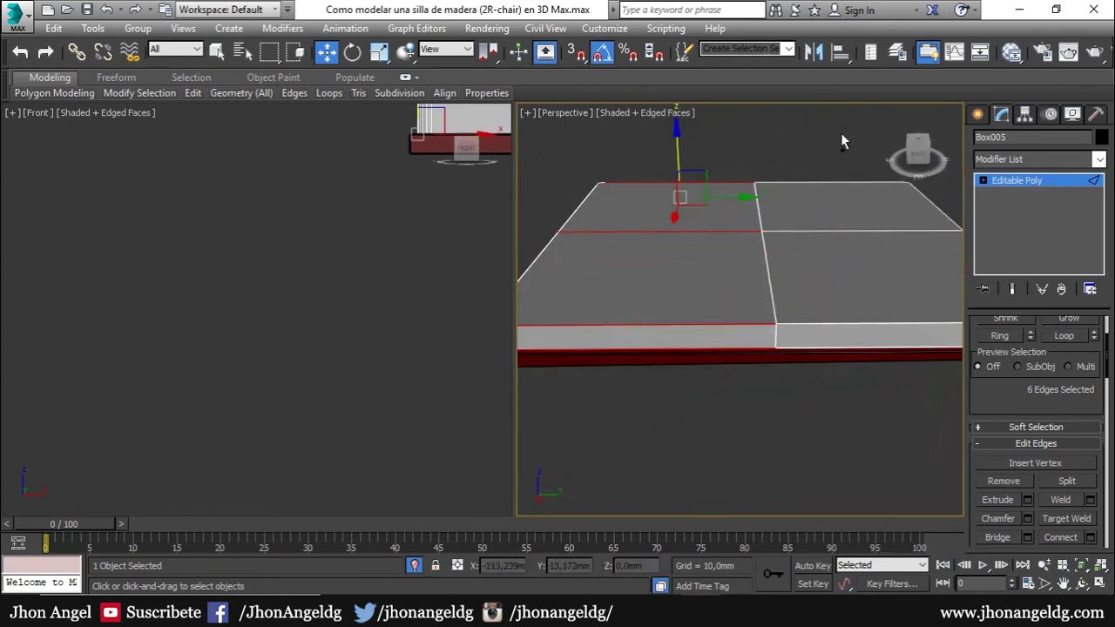
right_click(824, 390)
click(788, 402)
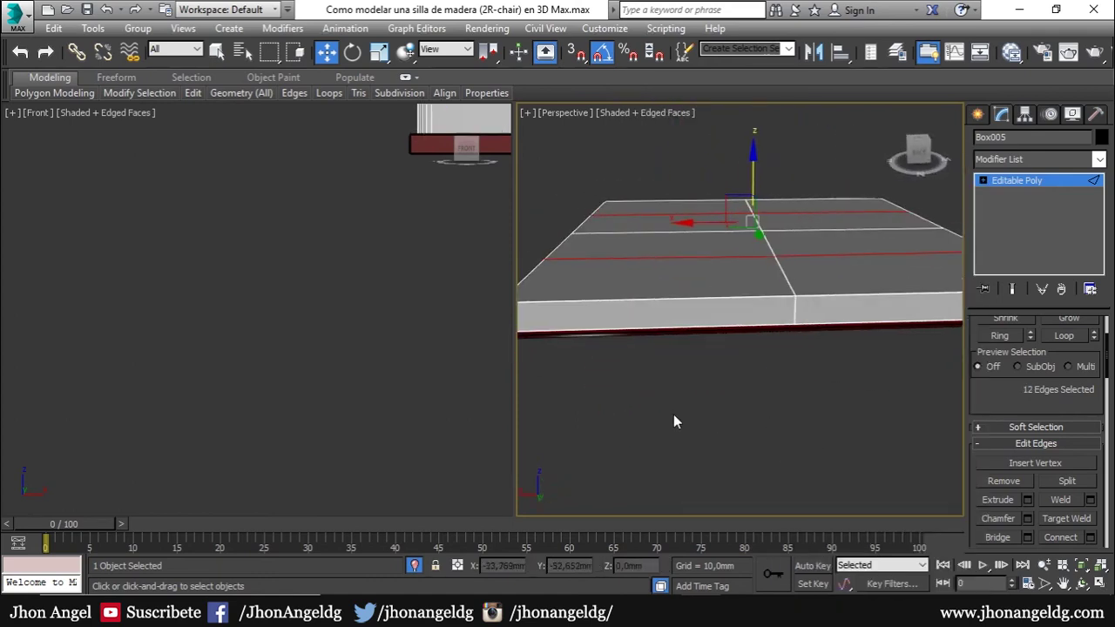
right_click(850, 349)
click(811, 391)
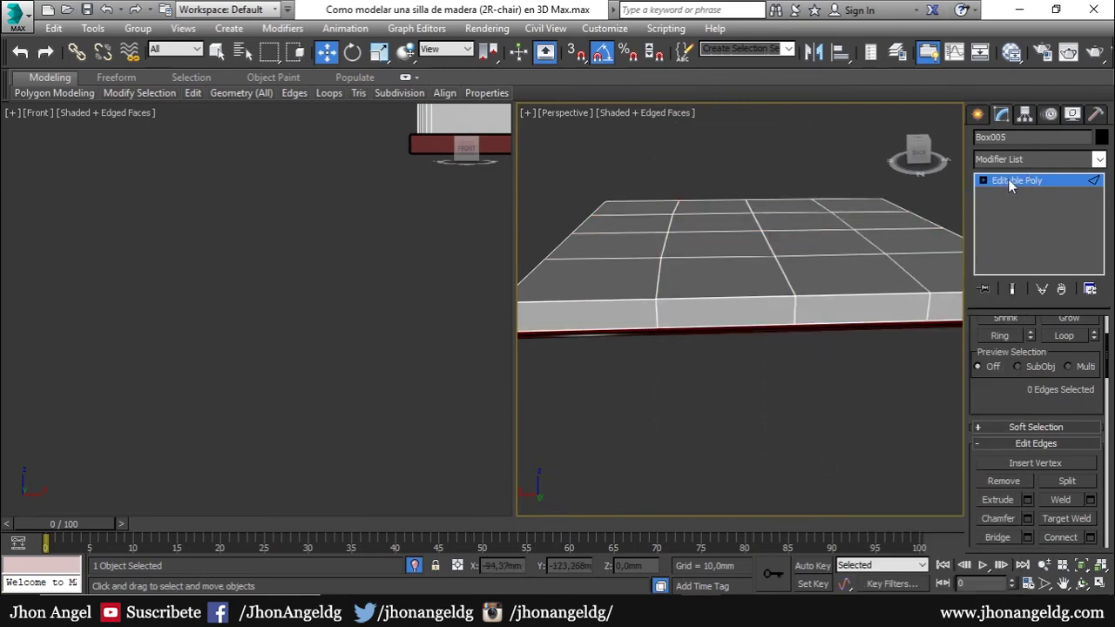
- Preview a TurboSmooth modifier on the slab, then undo it
click(1008, 181)
click(1018, 161)
scroll(1015, 261, down, 10)
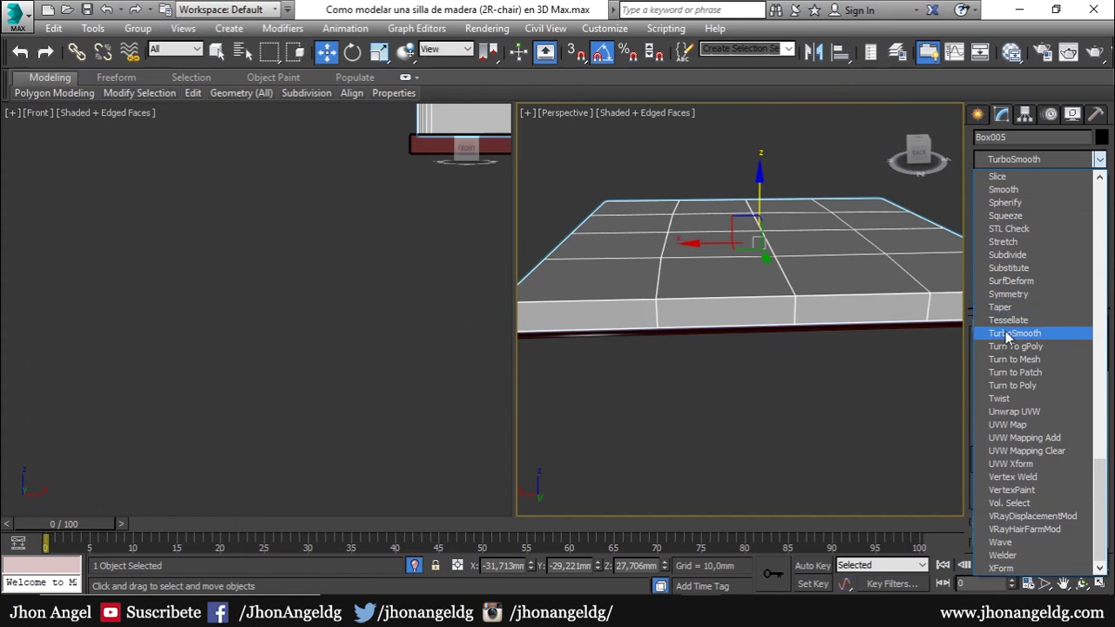
click(1033, 333)
alt+middle_drag(854, 369, 680, 392)
scroll(704, 408, up, 3)
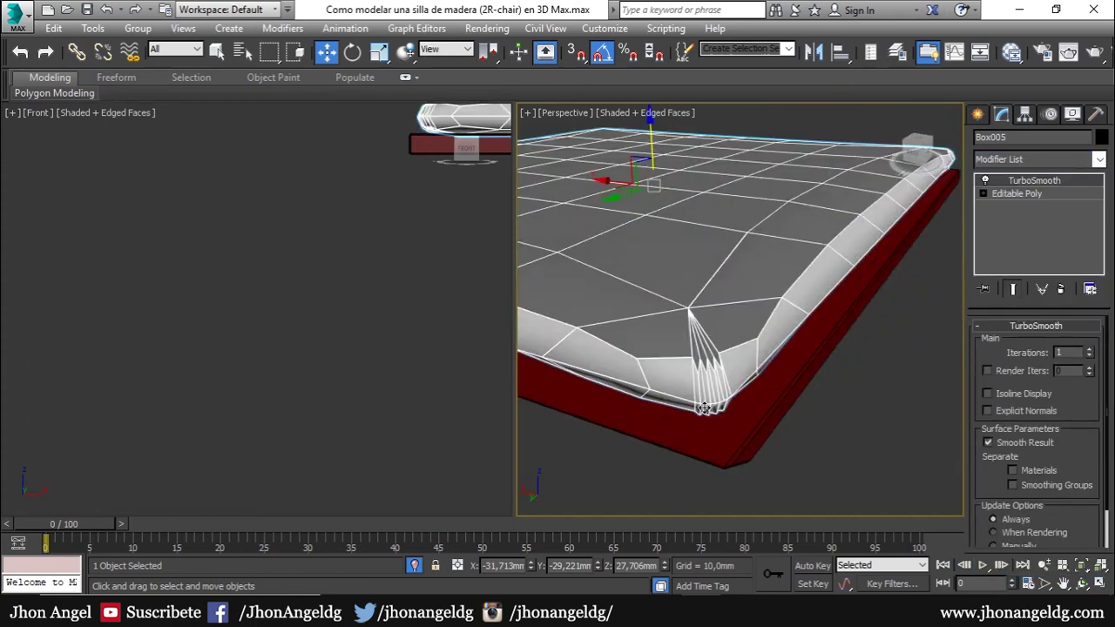
key(ctrl+z)
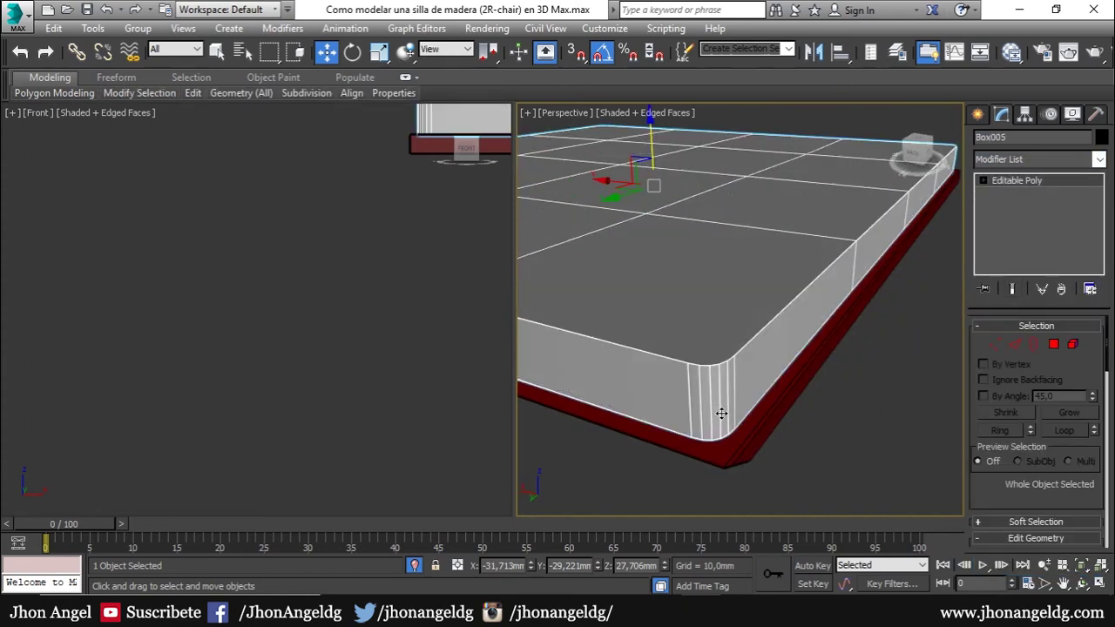
- Try scaling the vertical corner edges into an octagonal cut, then undo it
click(1016, 344)
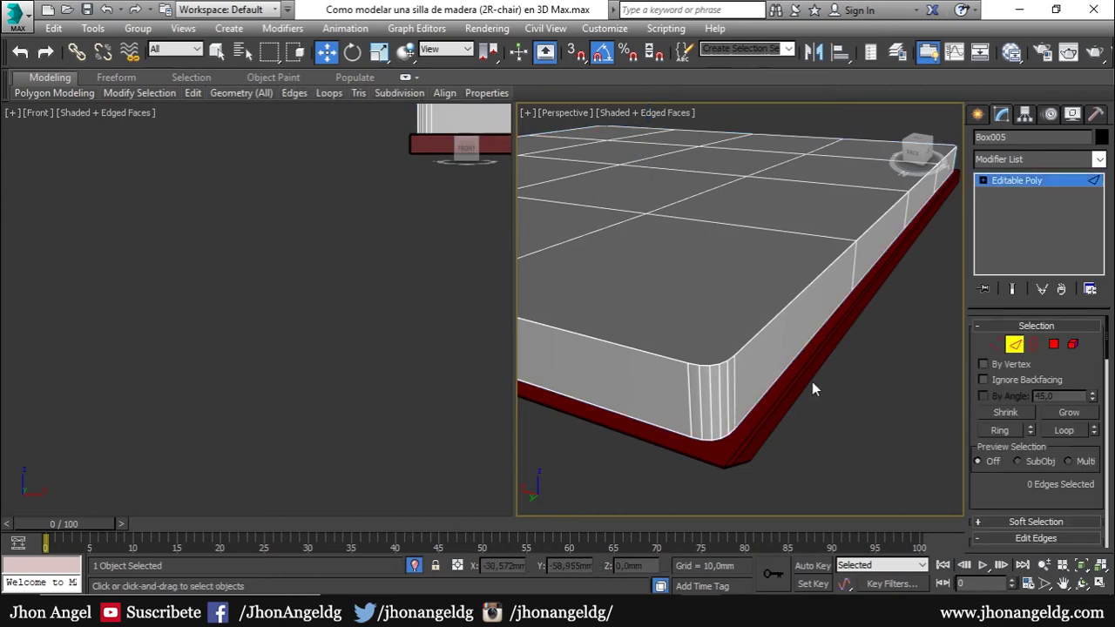
click(736, 386)
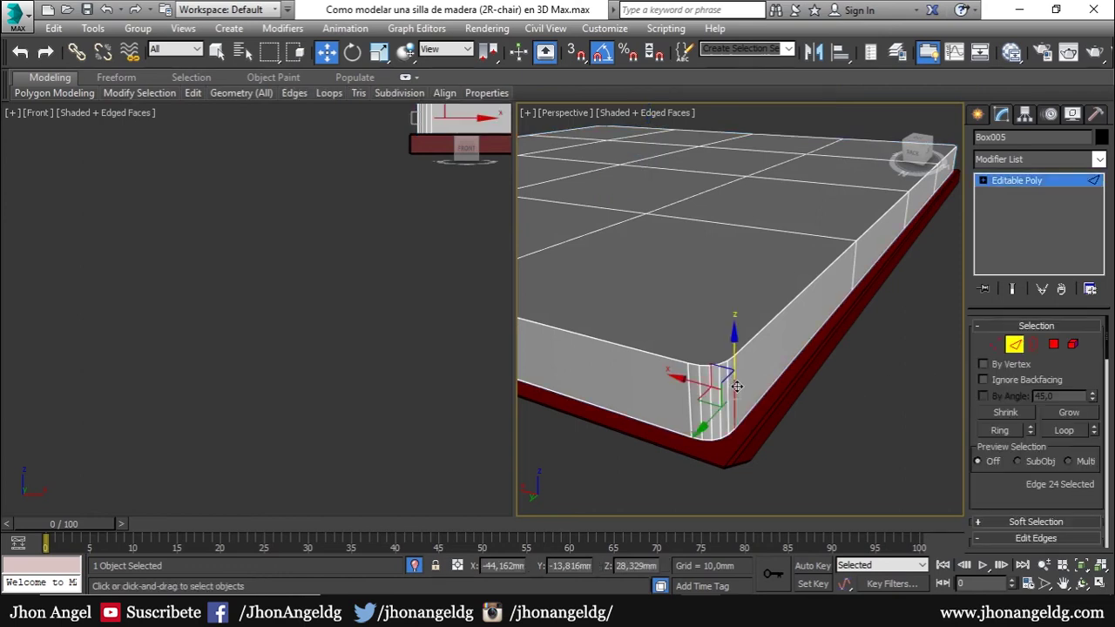
click(1050, 430)
key(r)
key(z)
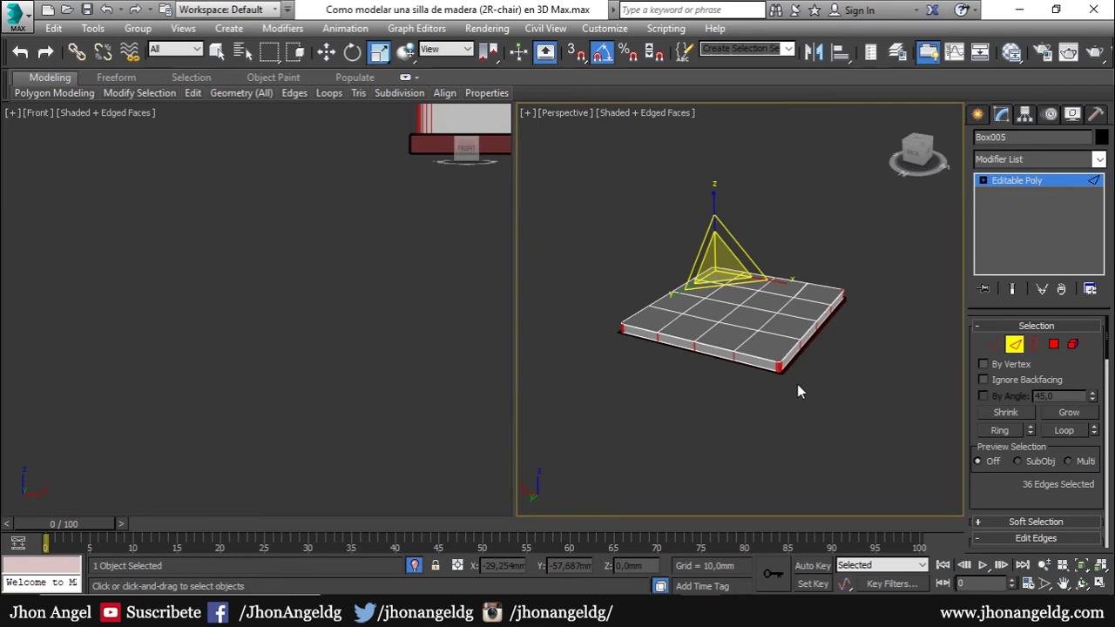
key(t)
key(z)
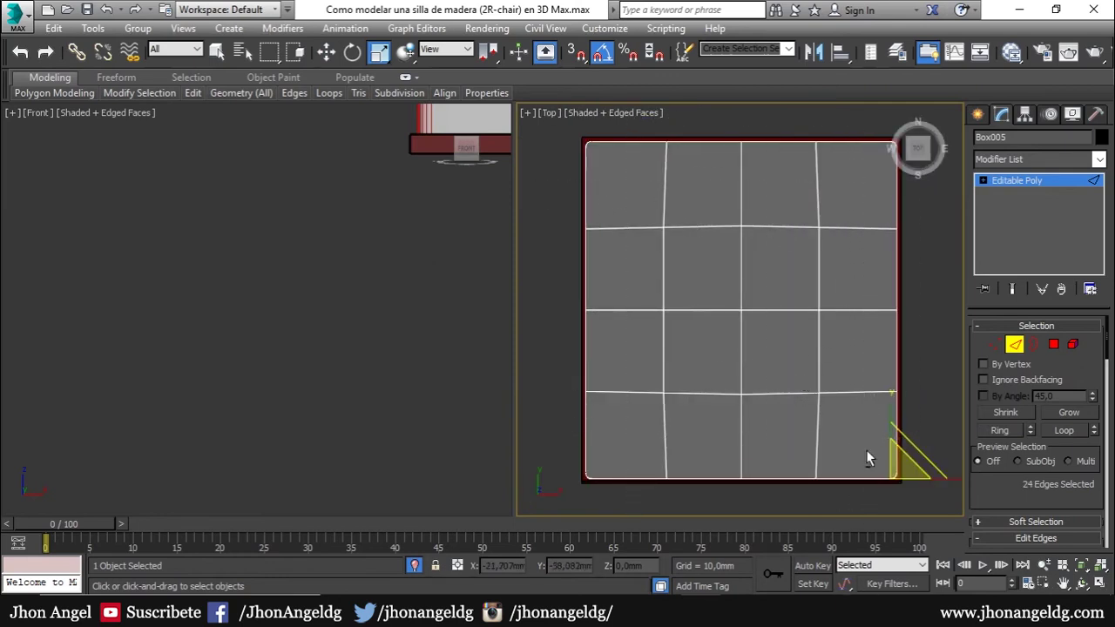
scroll(866, 450, up, 1)
key(p)
mouse_move(852, 441)
alt+middle_down()
mouse_move(819, 384)
mouse_move(746, 428)
mouse_move(780, 410)
alt+middle_up()
key(ctrl+z)
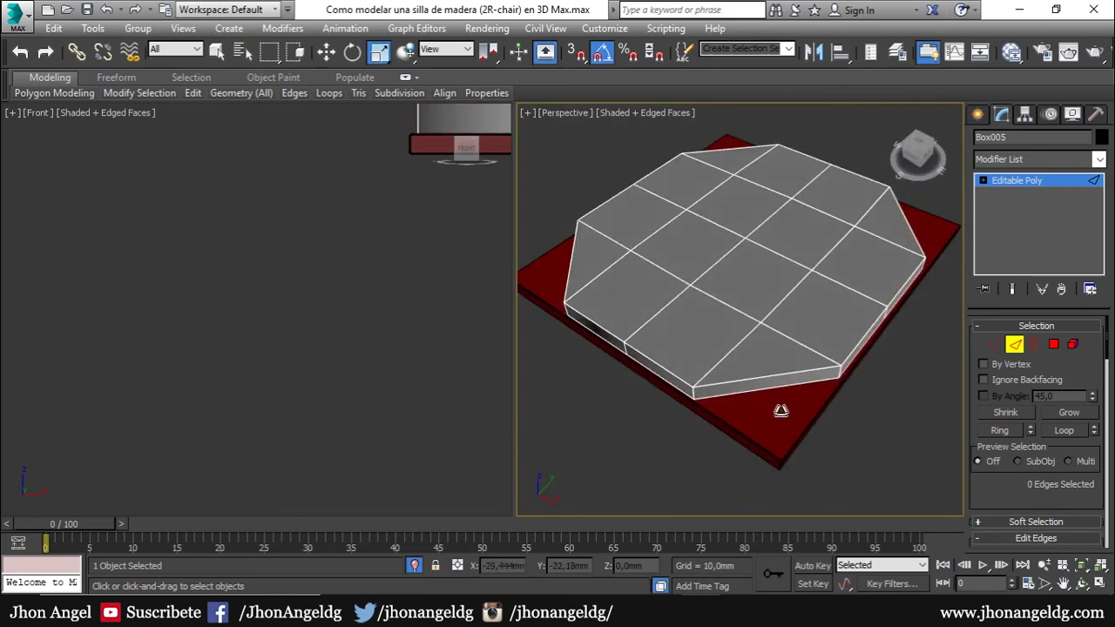
key(ctrl+z)
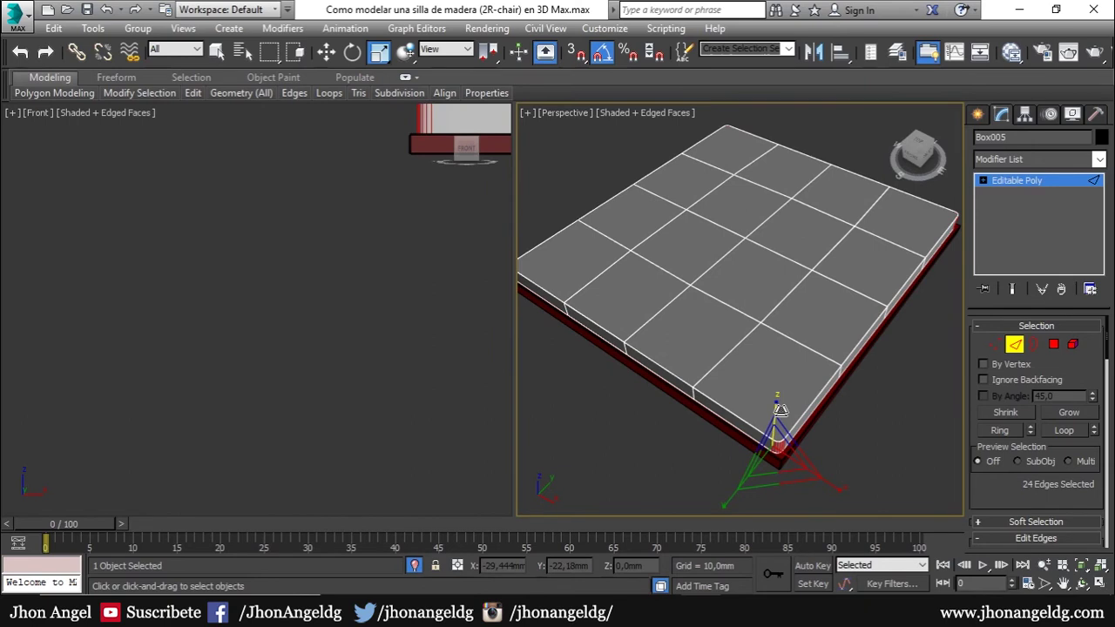
- Select all 32 top polygons and inset them by about 0.243mm
click(885, 426)
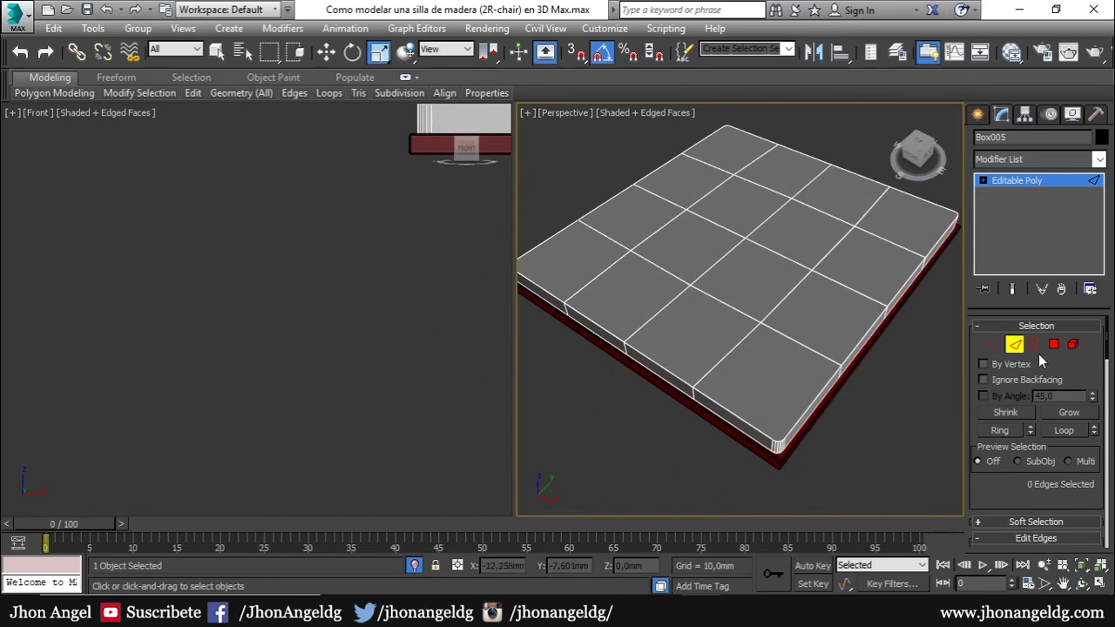
click(1055, 345)
key(ctrl+a)
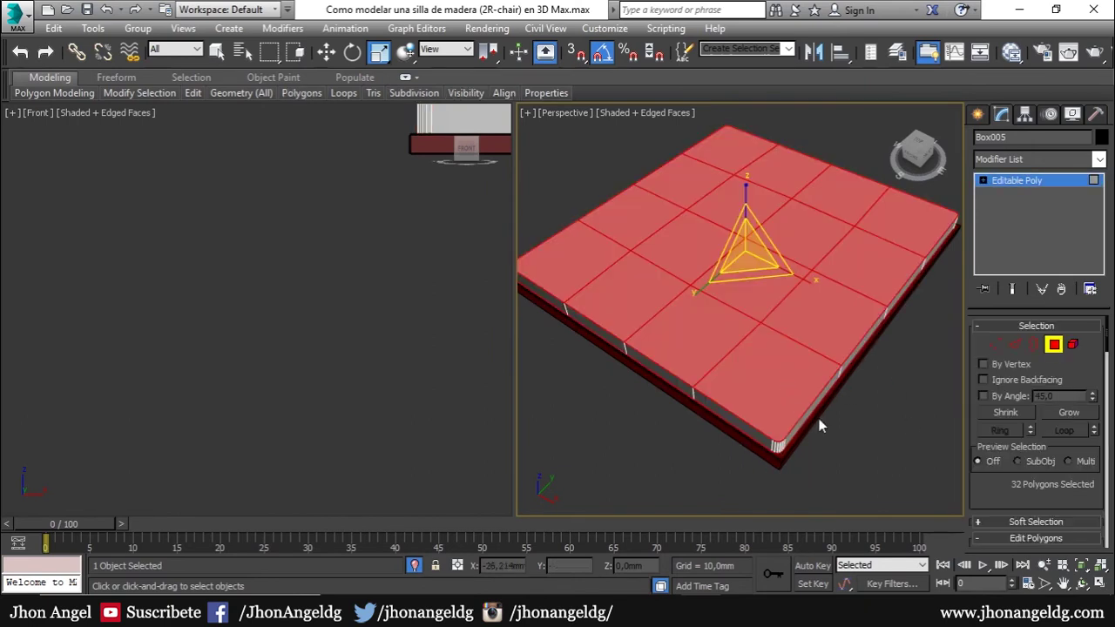
scroll(992, 486, down, 3)
click(1090, 467)
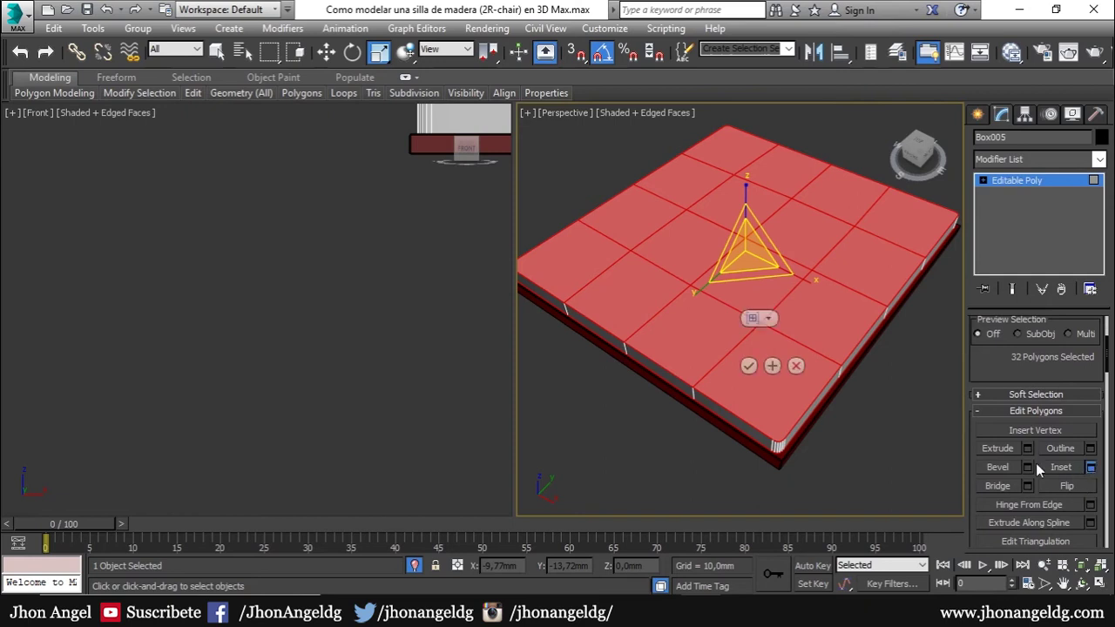
scroll(755, 346, up, 5)
drag(755, 347, 746, 362)
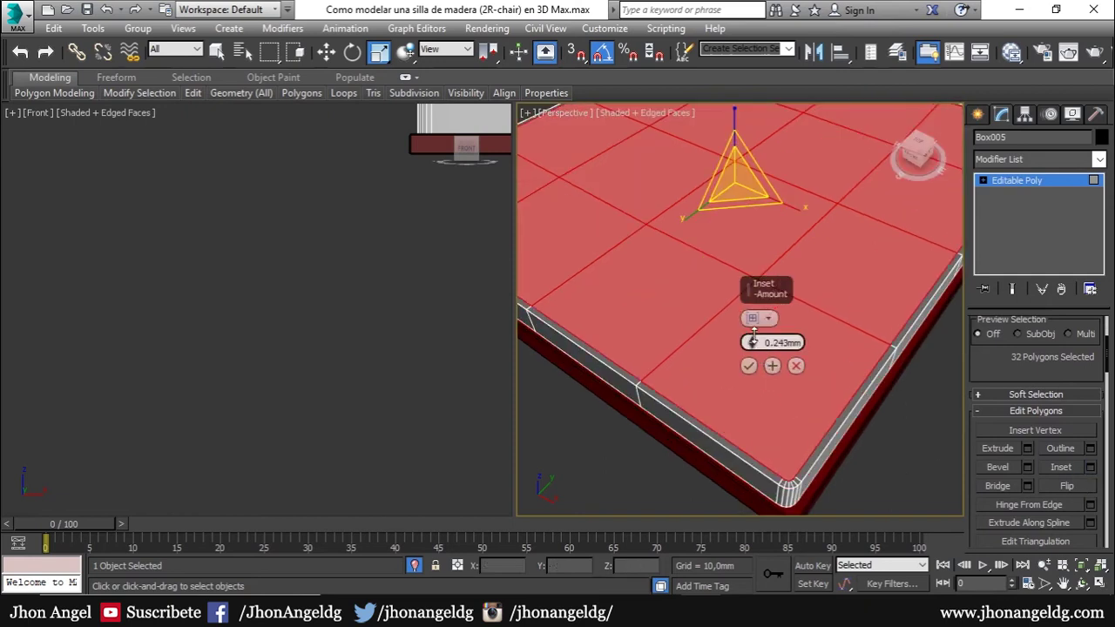
click(748, 365)
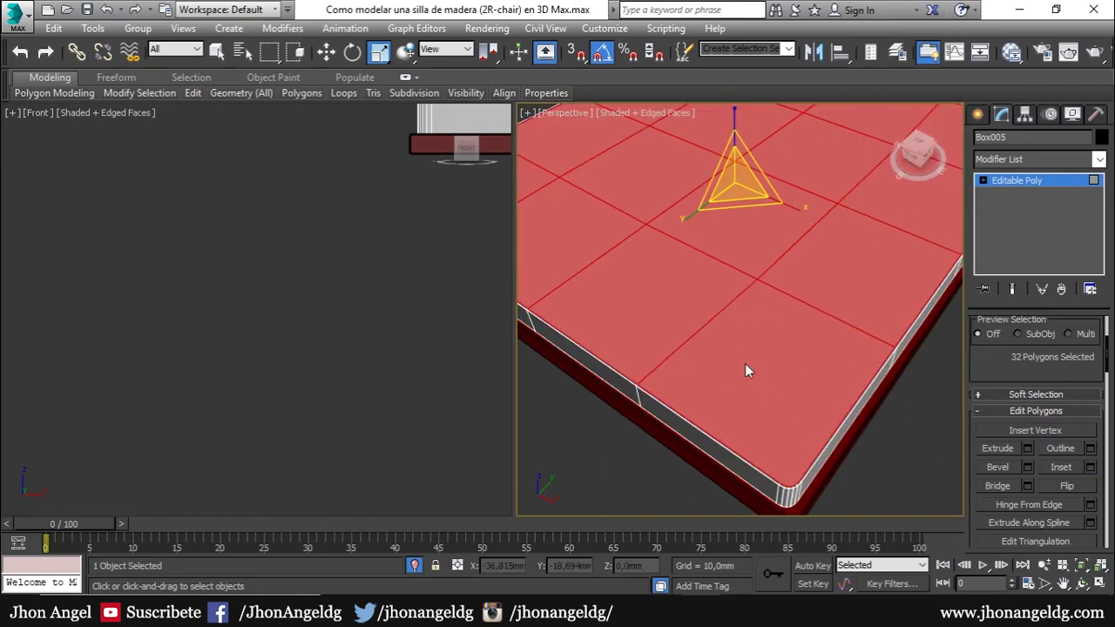
click(745, 363)
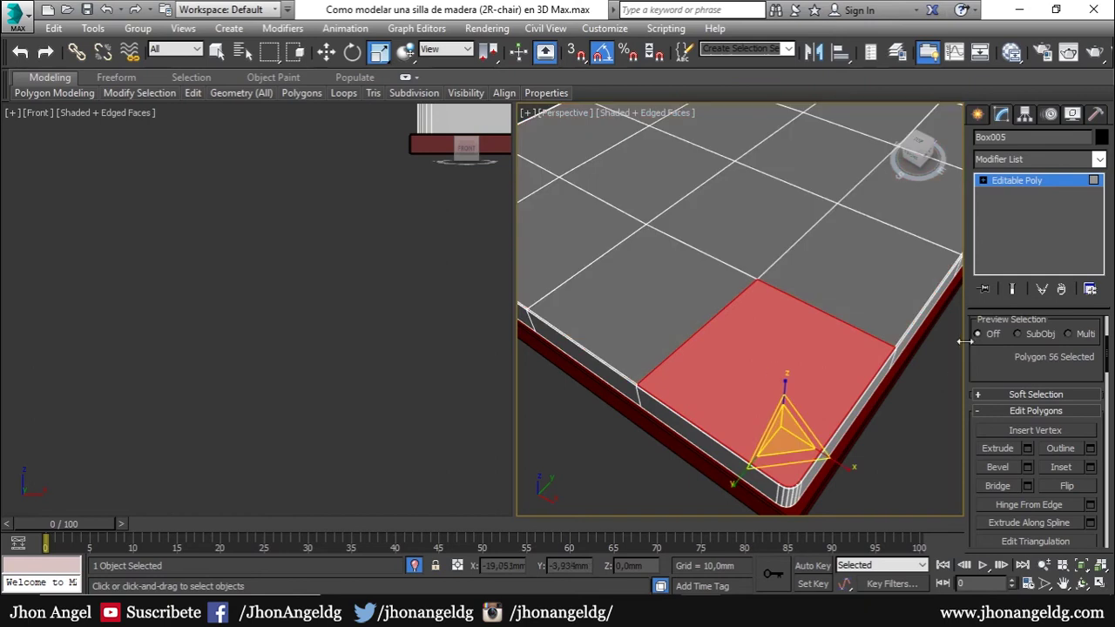
click(1005, 183)
click(1036, 160)
text(tu)
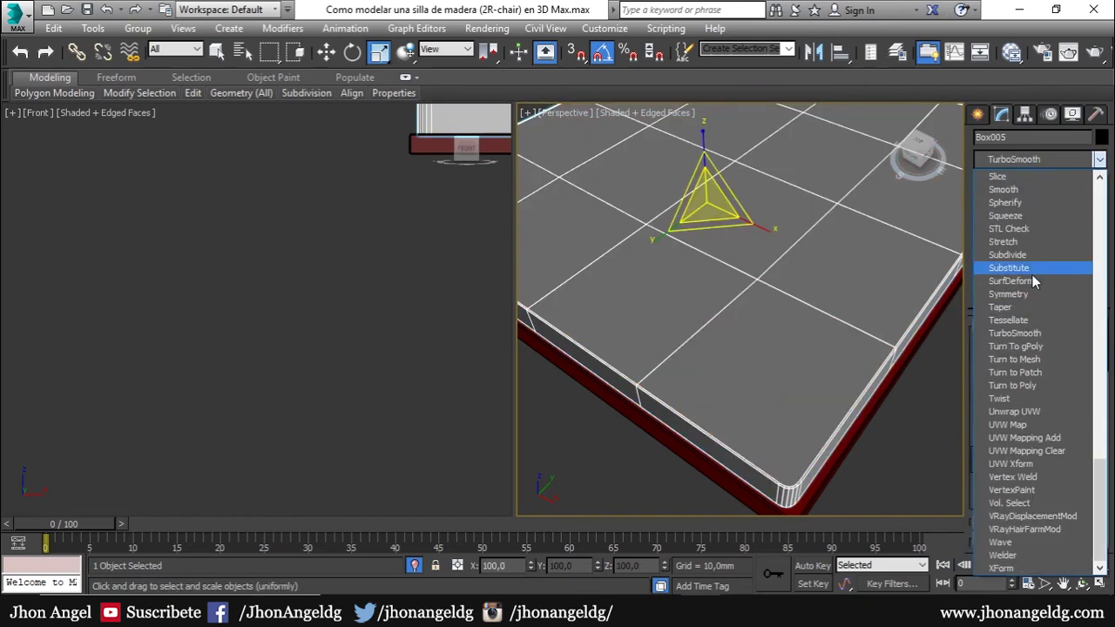
click(1013, 333)
scroll(810, 391, up, 2)
scroll(793, 436, up, 4)
scroll(798, 506, down, 3)
middle_drag(802, 497, 813, 402)
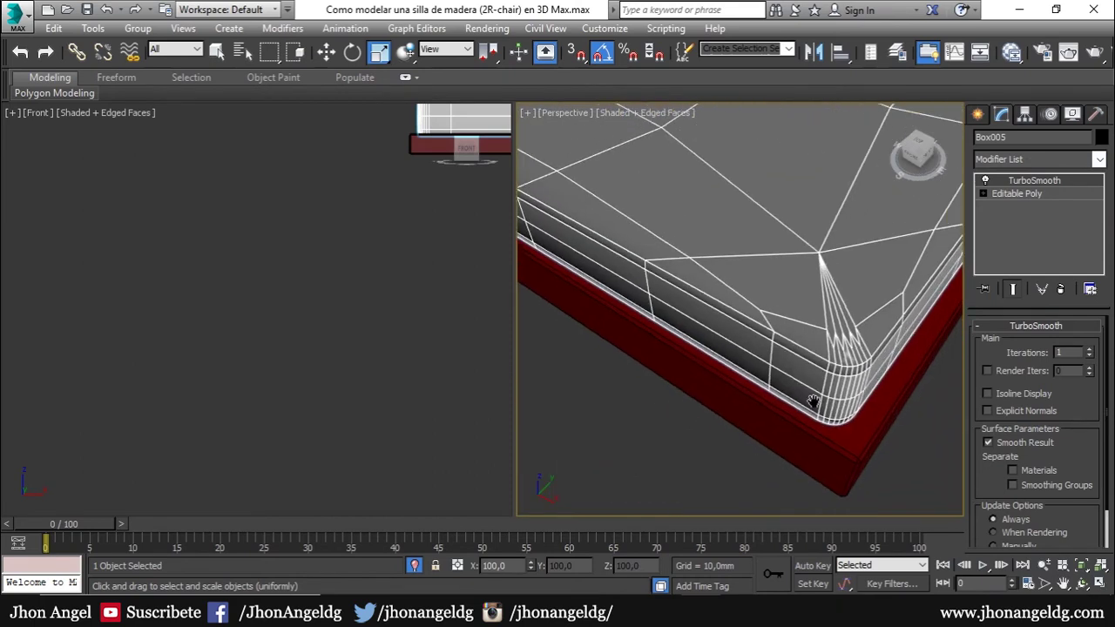
key(F4)
scroll(813, 402, up, 2)
scroll(816, 400, down, 4)
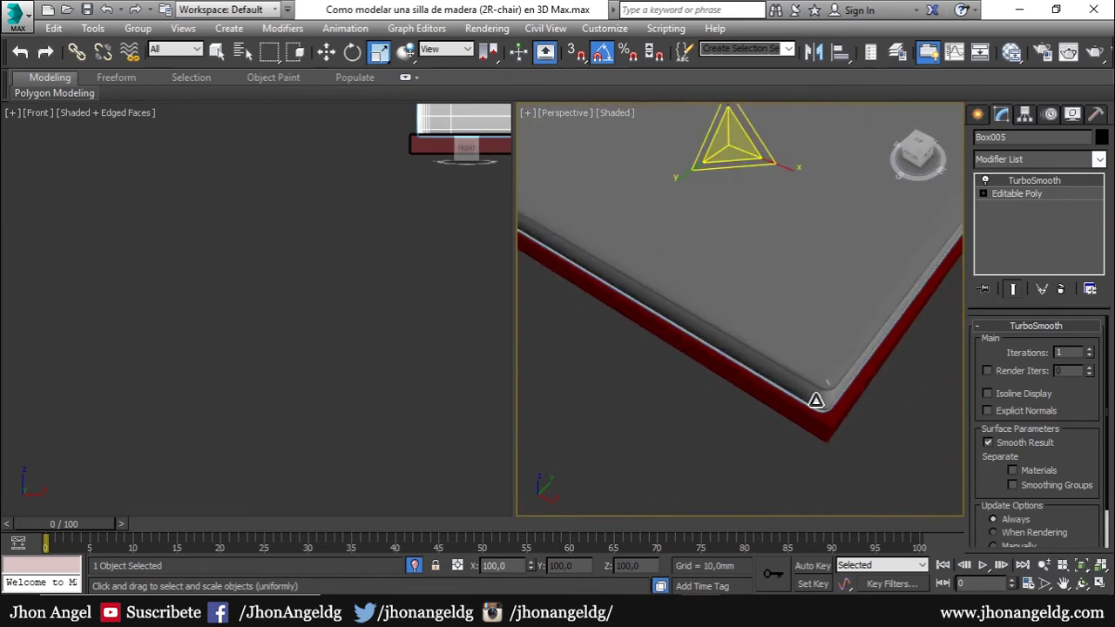
key(ctrl+z)
scroll(819, 393, up, 2)
key(F4)
- Select the seat's top polygons, isolate them, and show edged-faces shading
scroll(874, 392, up, 5)
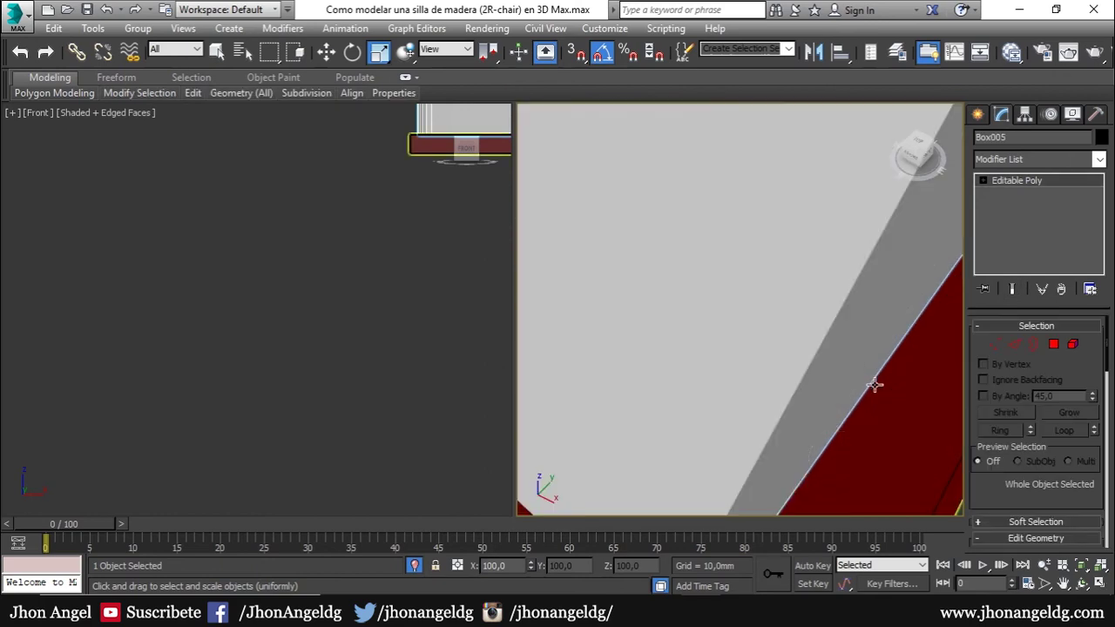
scroll(838, 388, down, 5)
scroll(836, 303, down, 3)
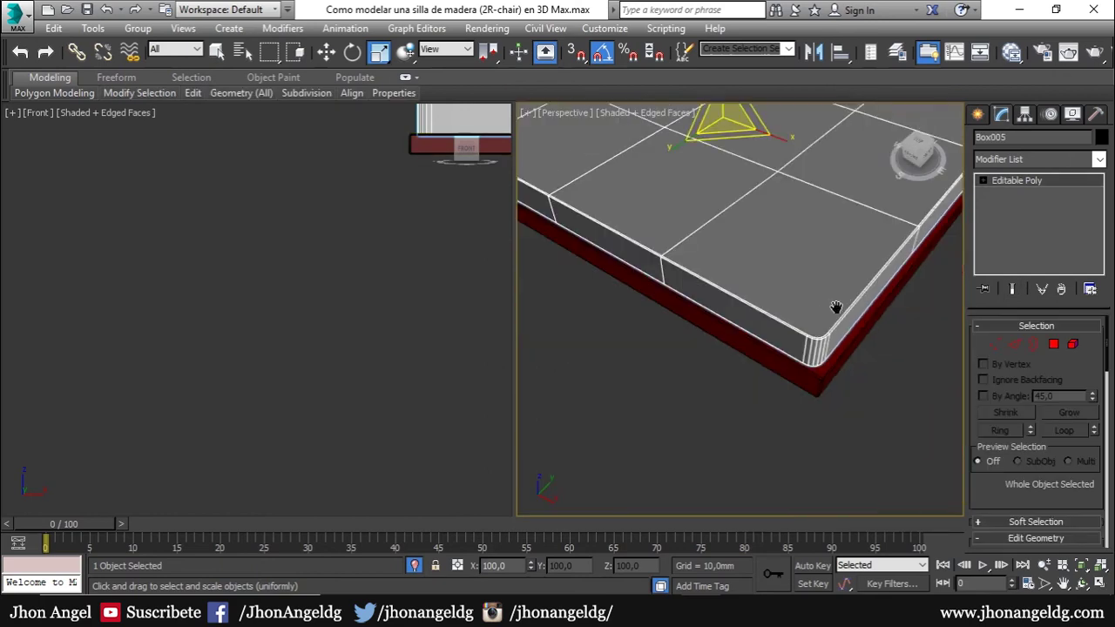
scroll(835, 305, down, 2)
click(1054, 344)
click(875, 376)
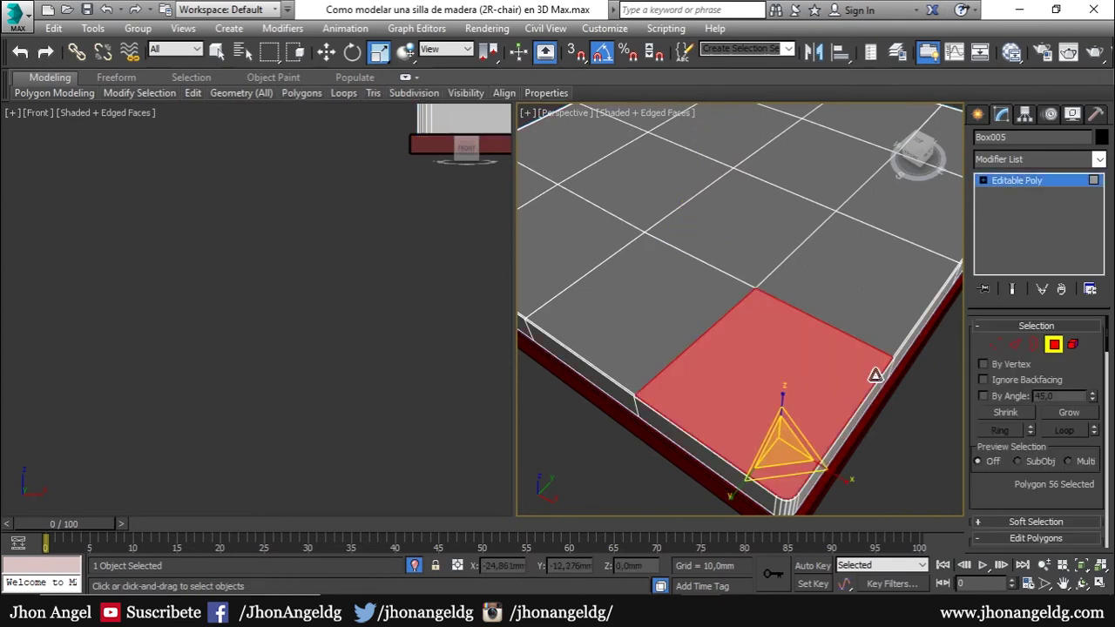
double_click(801, 340)
alt+middle_drag(801, 341, 787, 300)
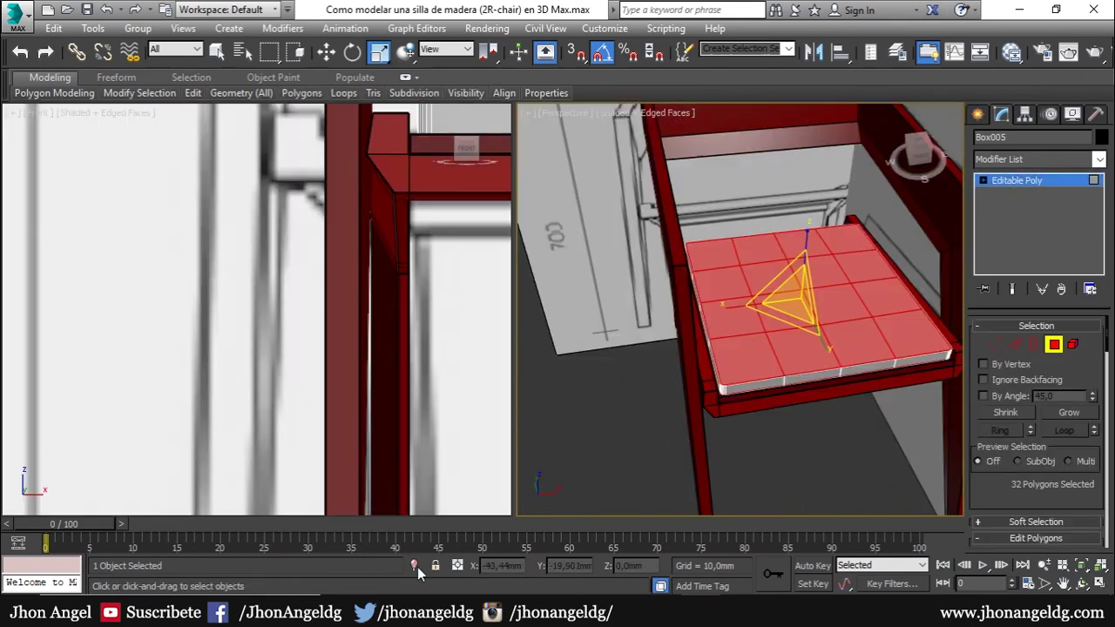
click(418, 567)
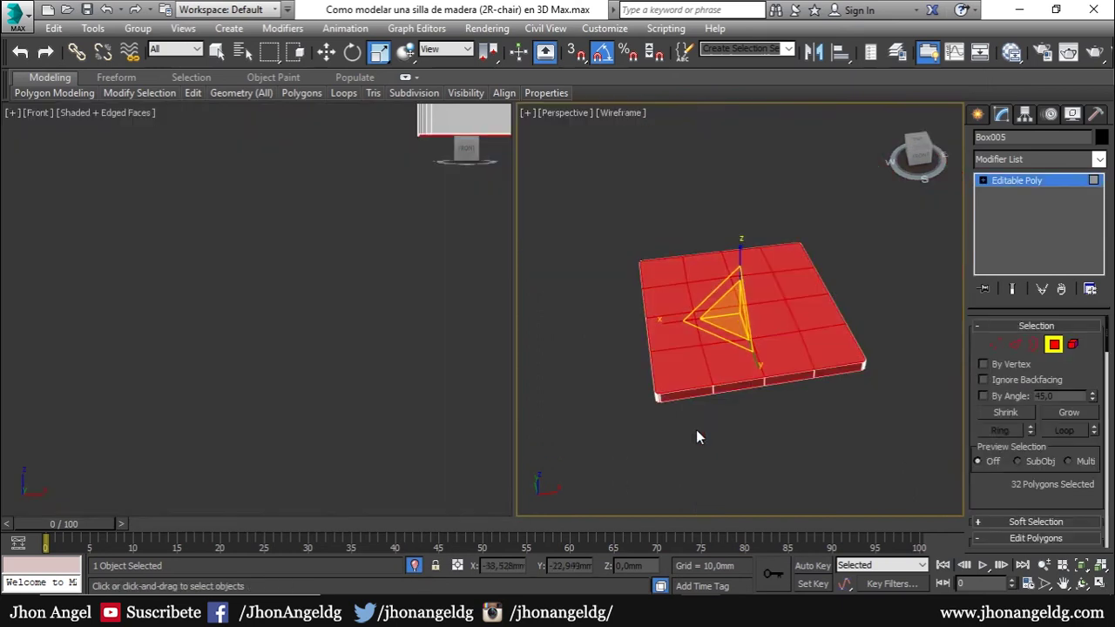
key(F3)
scroll(681, 402, up, 3)
scroll(710, 398, up, 5)
middle_drag(773, 406, 752, 388)
scroll(1030, 497, down, 4)
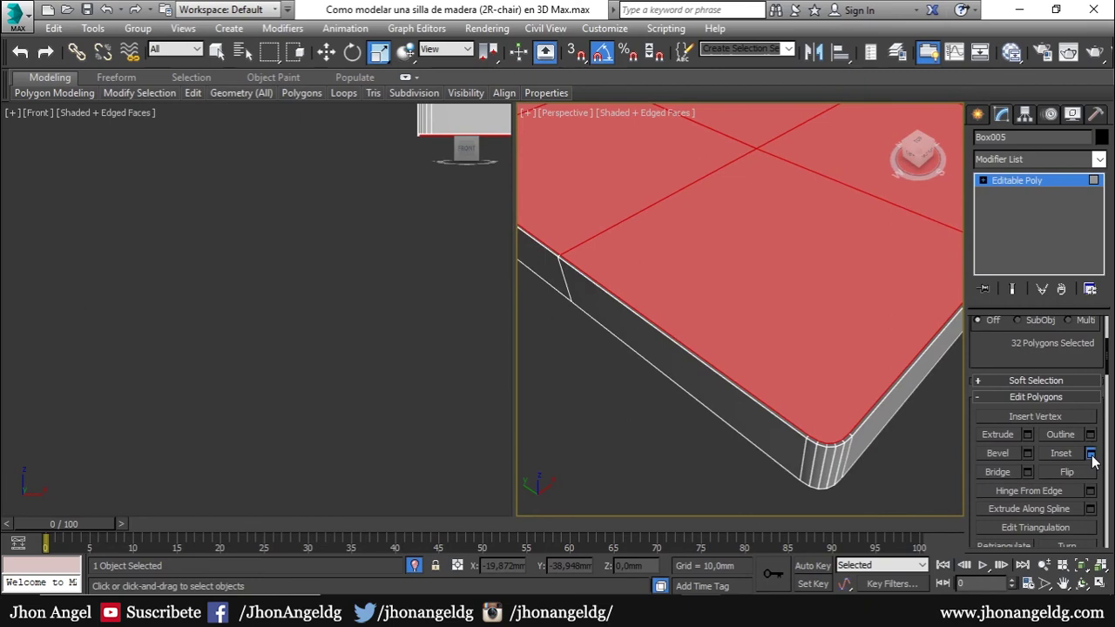
- Inset the seat's top faces, test-scale them and restore full size, then enter Vertex mode
click(1091, 454)
click(748, 368)
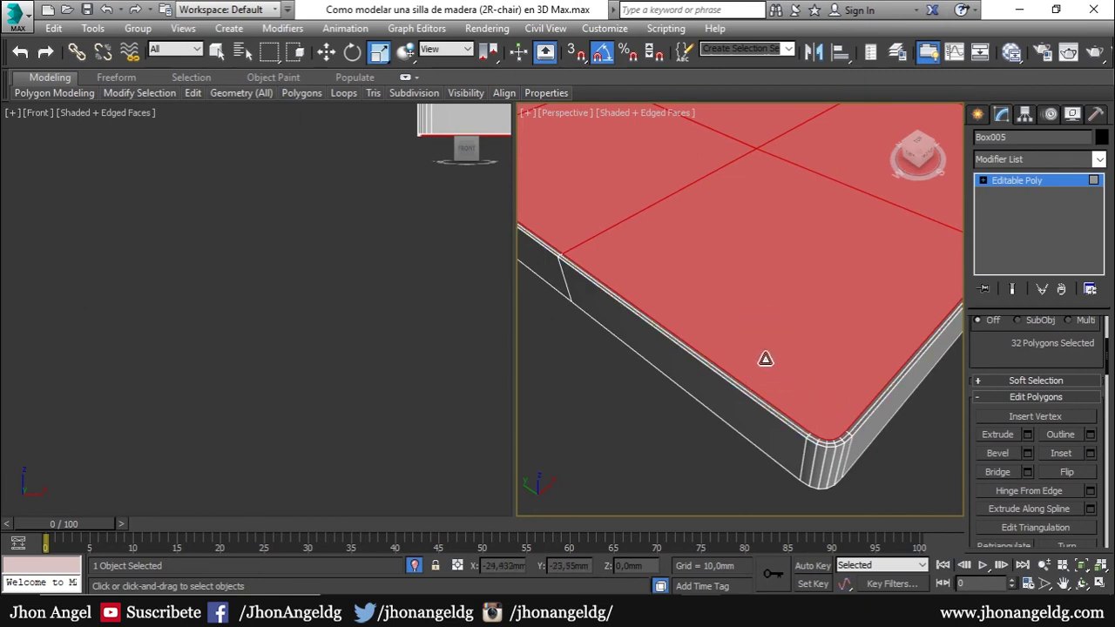
scroll(807, 326, down, 2)
scroll(747, 249, down, 1)
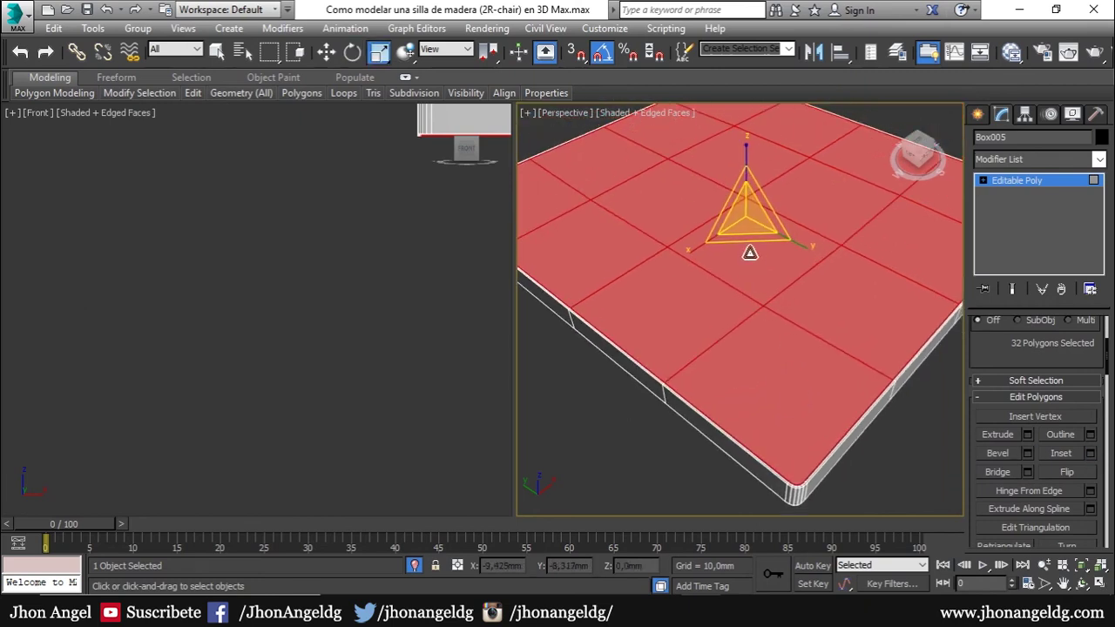
scroll(738, 229, down, 1)
drag(738, 229, 735, 242)
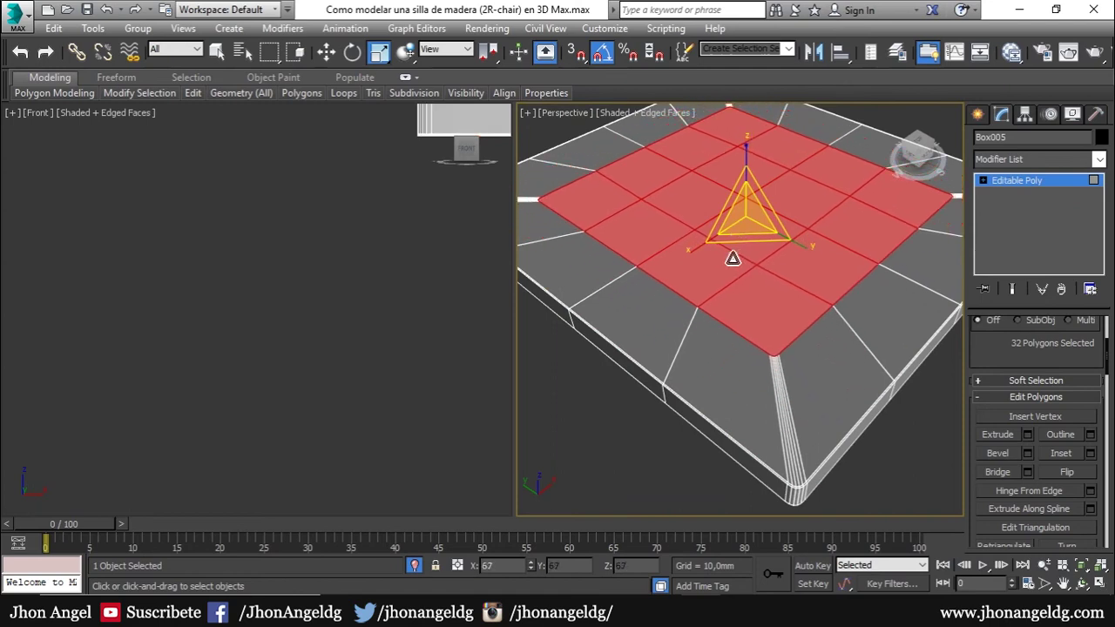
drag(734, 242, 740, 218)
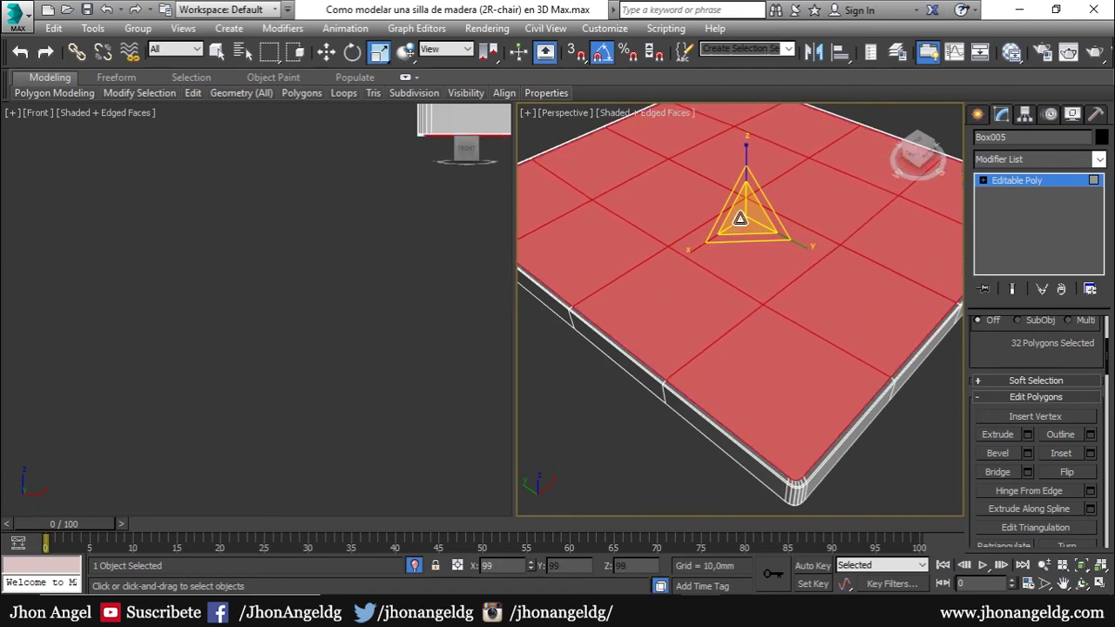
click(1020, 180)
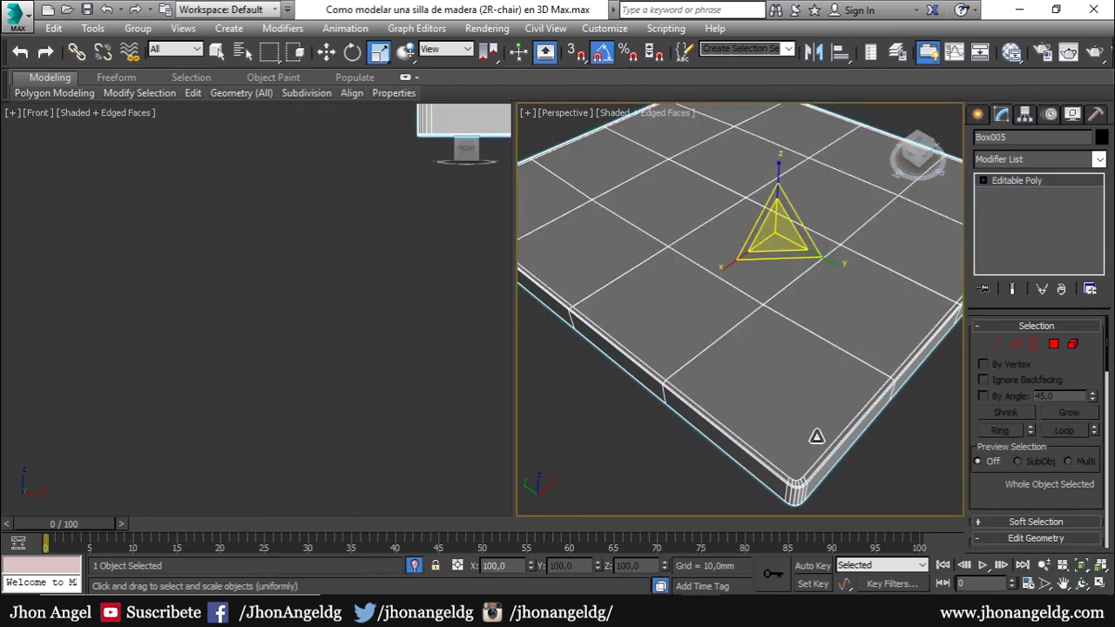
scroll(795, 459, up, 3)
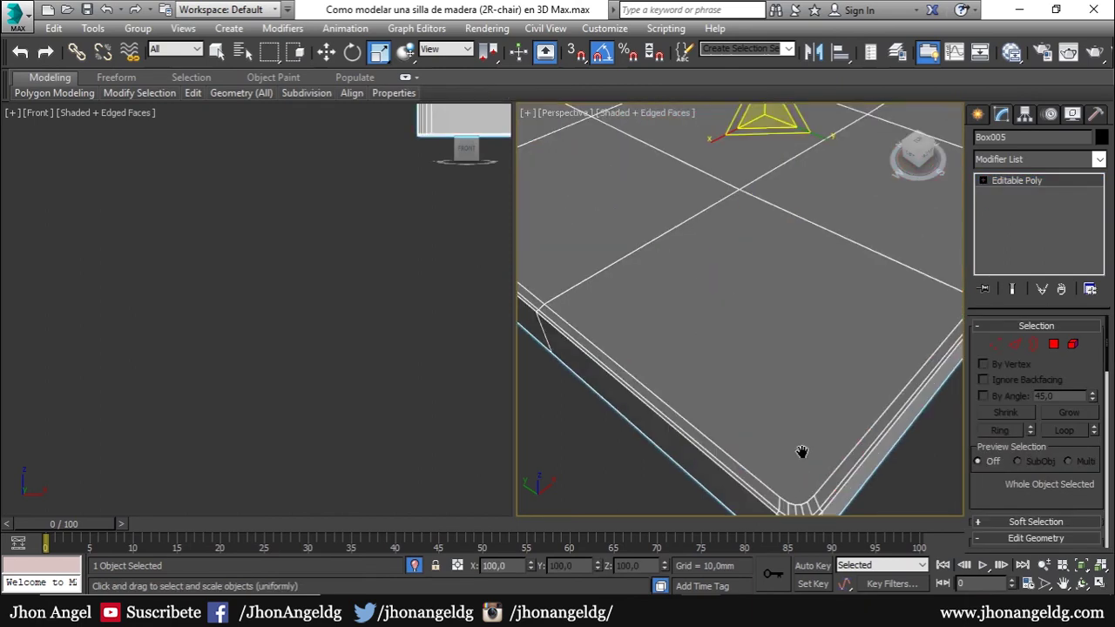
middle_drag(802, 453, 809, 412)
click(1008, 345)
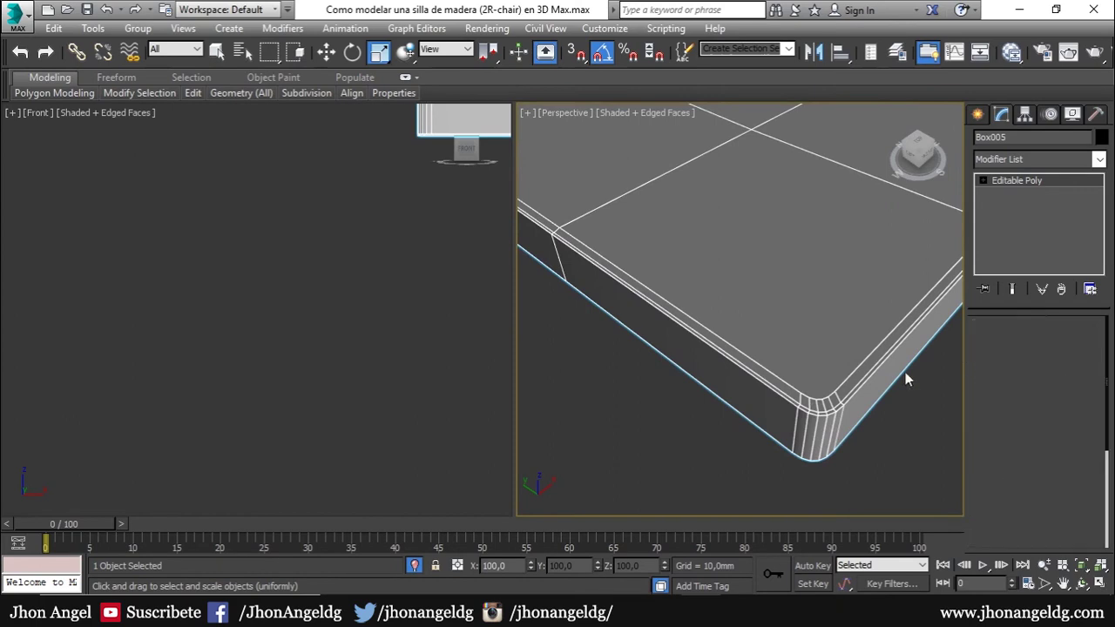
- In Top view, delete the top two rows and left two columns of faces
key(z)
alt+middle_drag(791, 445, 819, 487)
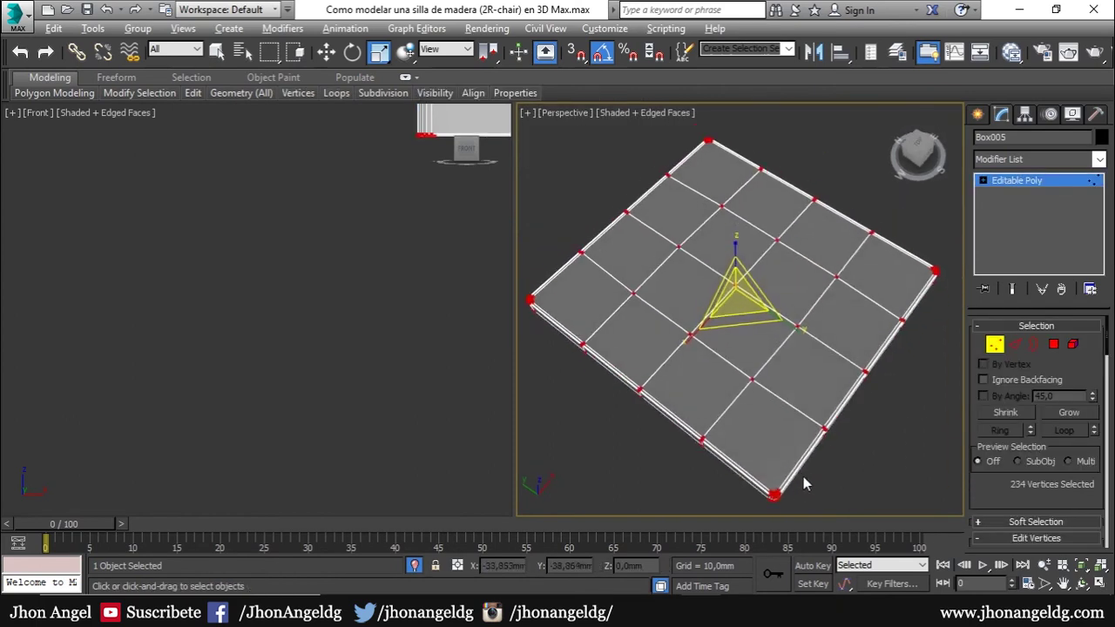
click(1053, 345)
key(ctrl+a)
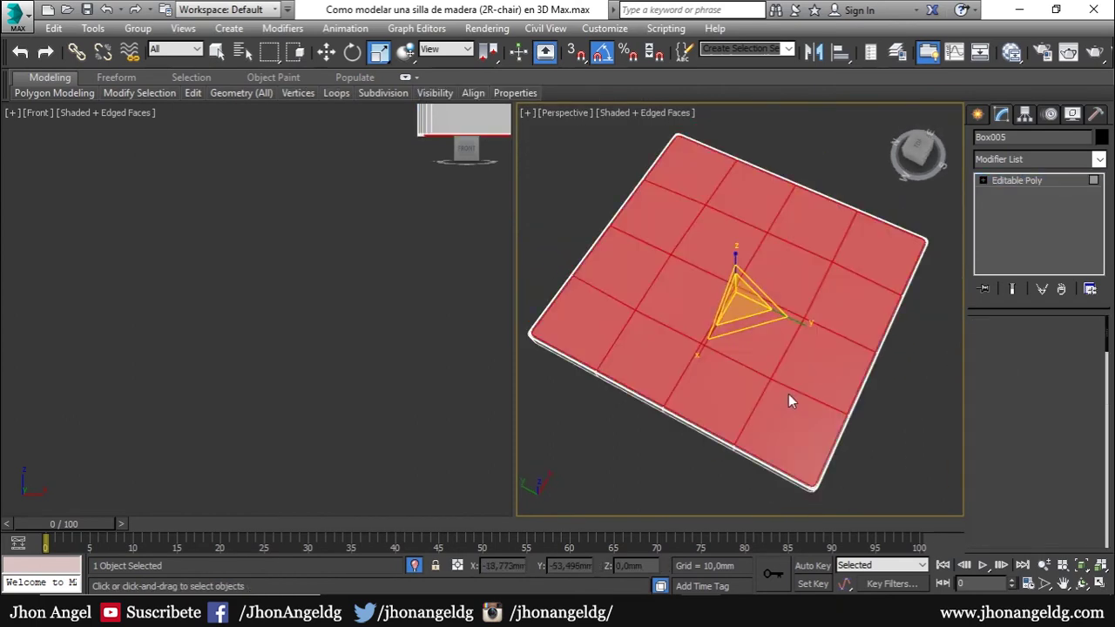
key(t)
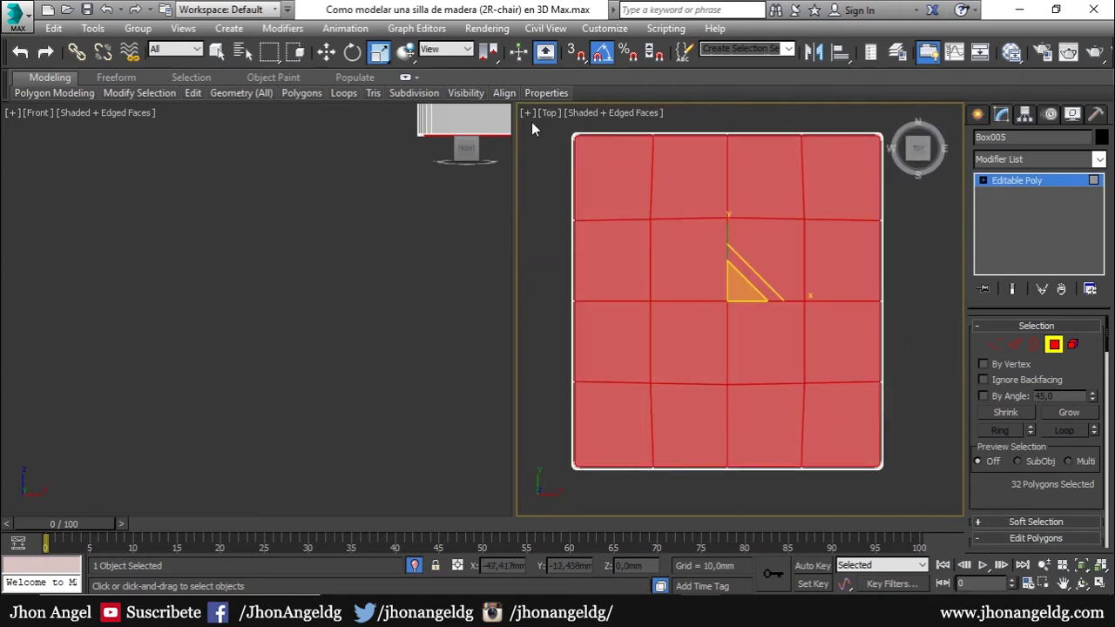
drag(892, 267, 935, 277)
key(Delete)
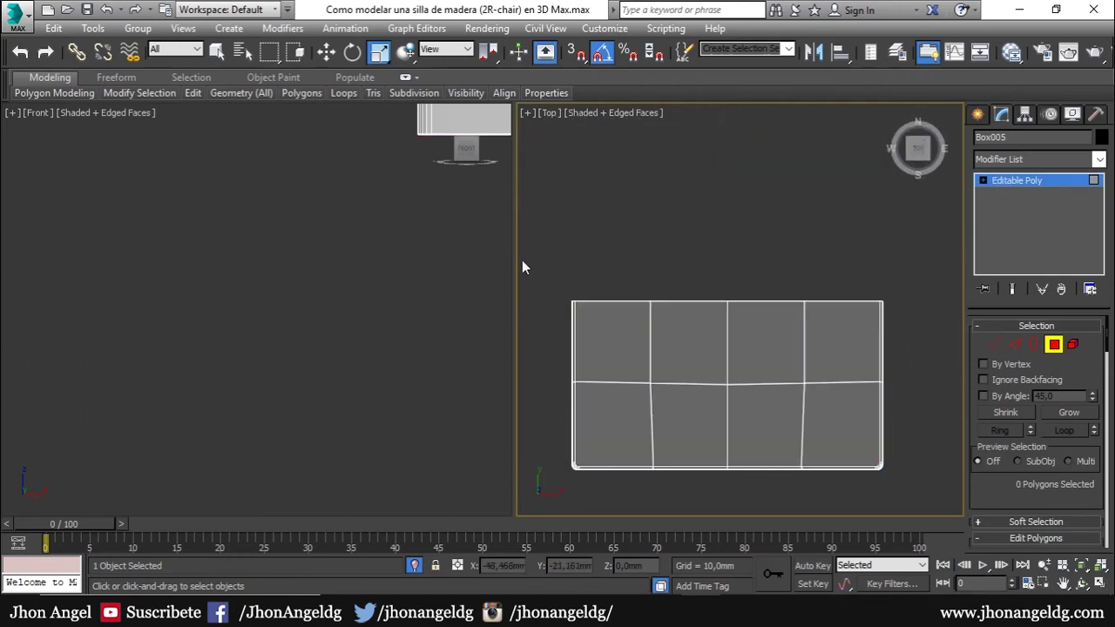
drag(687, 494, 544, 234)
key(Delete)
scroll(819, 438, up, 3)
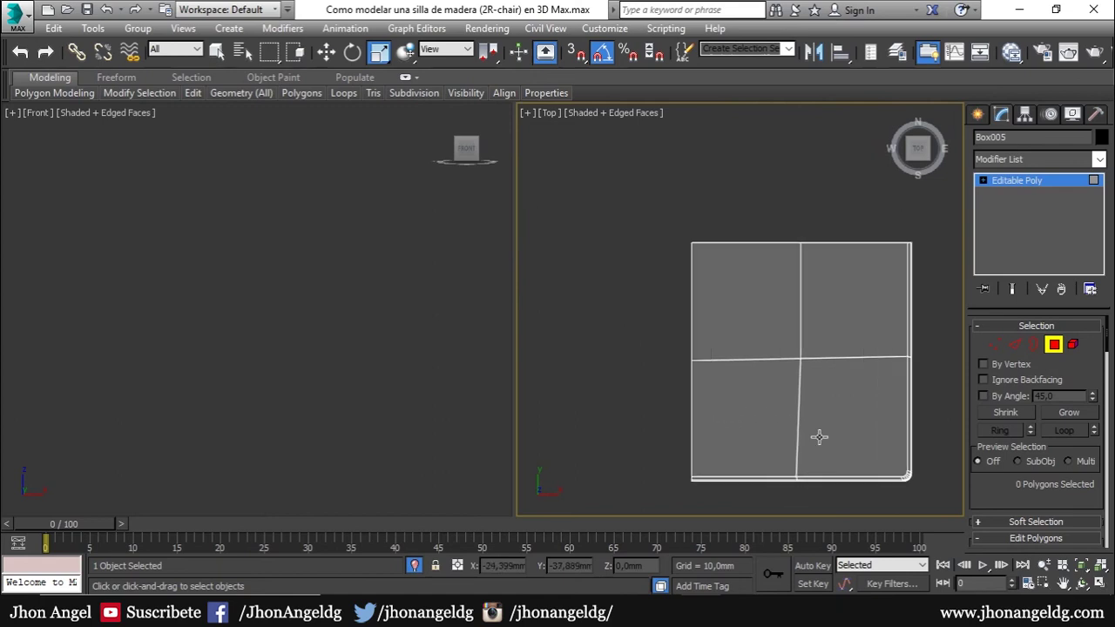
- Straighten the board's middle vertical edge with Make Planar on the centre vertices
key(1)
key(ctrl+a)
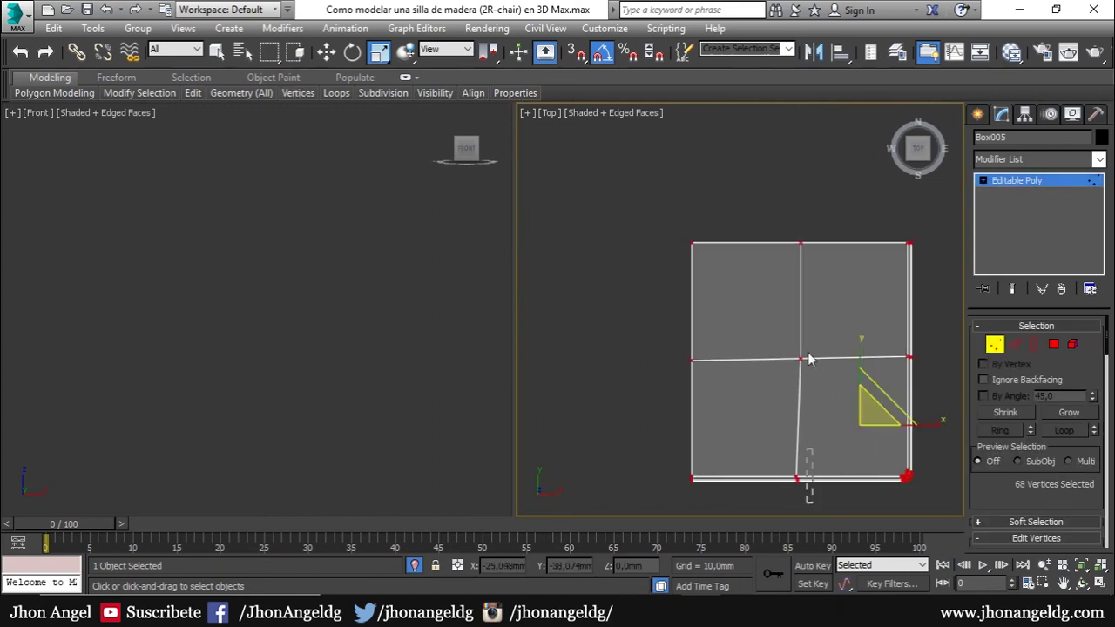
click(801, 358)
drag(1055, 512, 1074, 234)
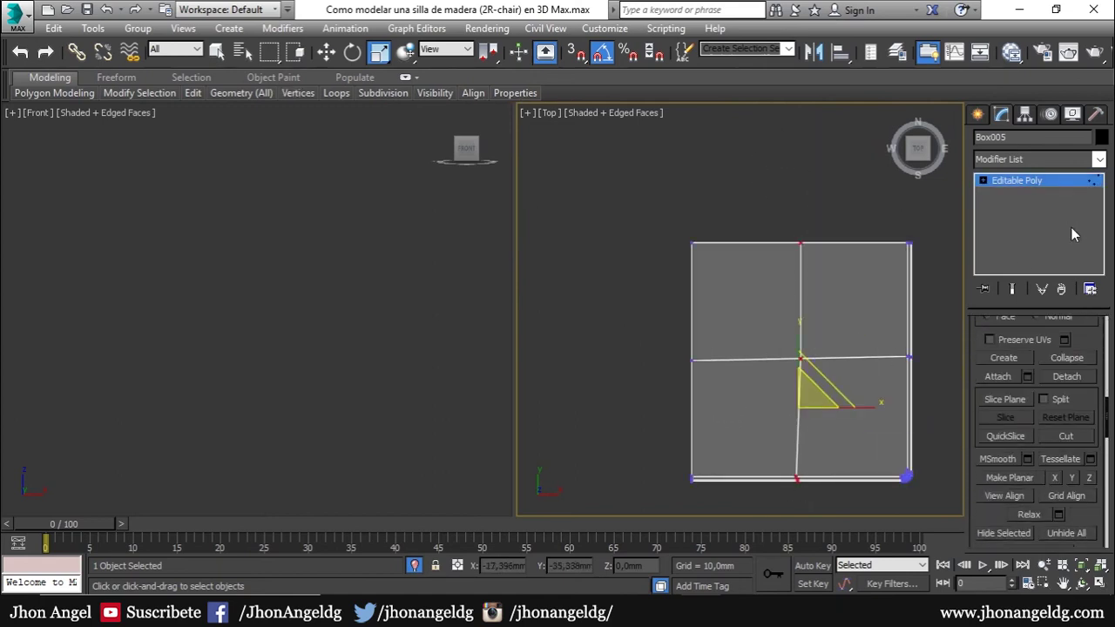
click(1073, 477)
key(ctrl+z)
click(1055, 479)
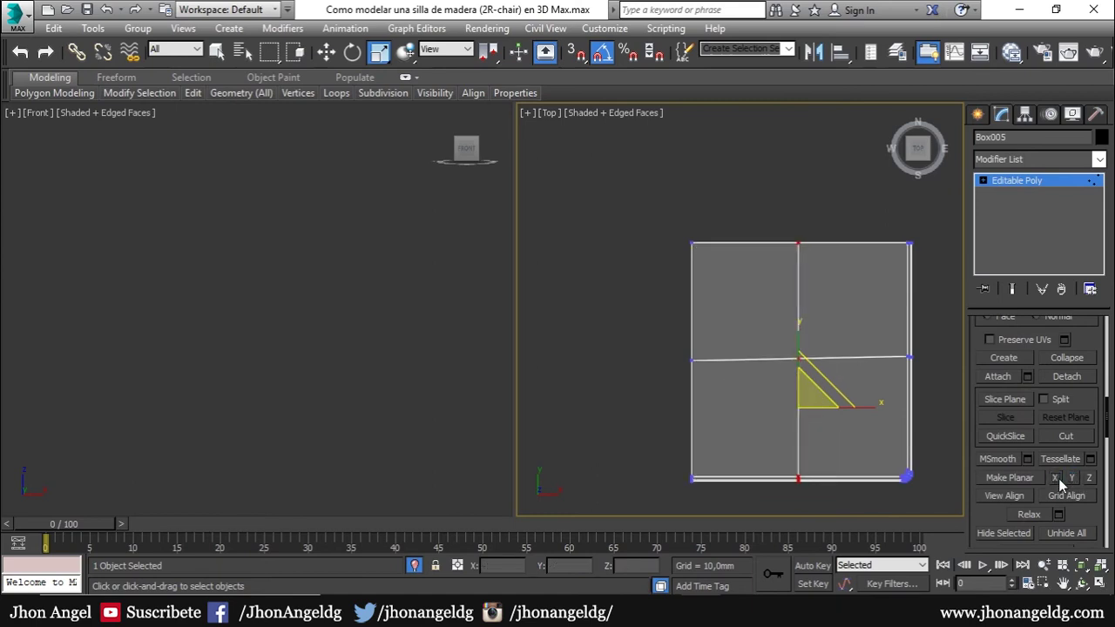
mouse_move(931, 391)
middle_down()
mouse_move(870, 349)
mouse_move(823, 280)
middle_up()
click(1011, 184)
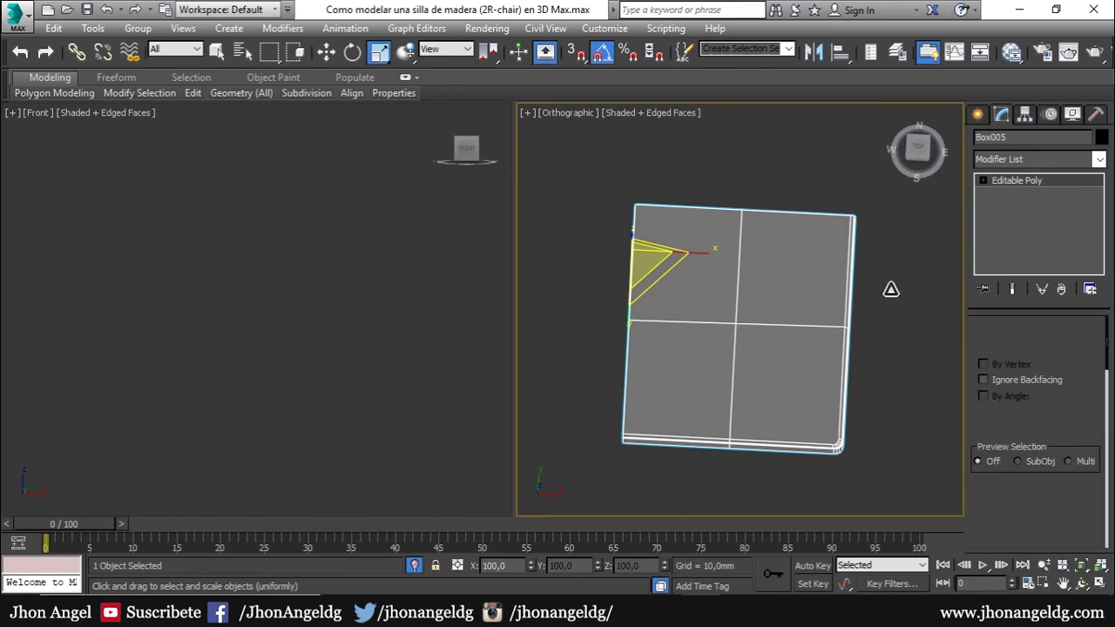
- Select the middle row of vertices and flatten it with Make Planar X and Y
key(1)
drag(868, 308, 592, 397)
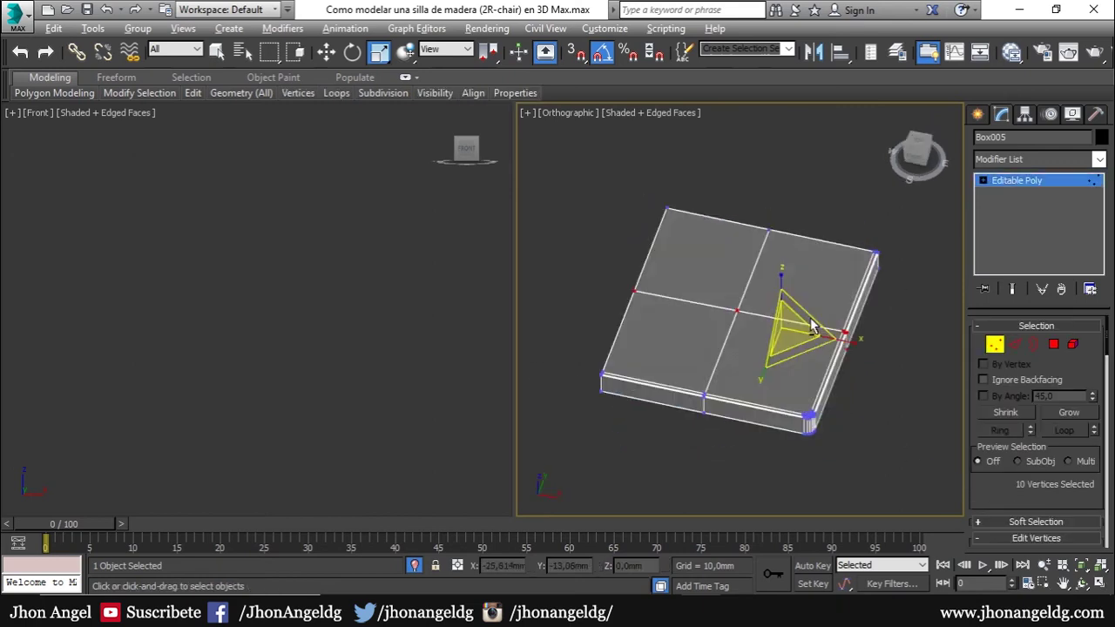
alt+middle_drag(970, 401, 853, 249)
scroll(1032, 468, down, 3)
scroll(1063, 435, down, 2)
scroll(1068, 418, down, 3)
drag(1093, 430, 1061, 296)
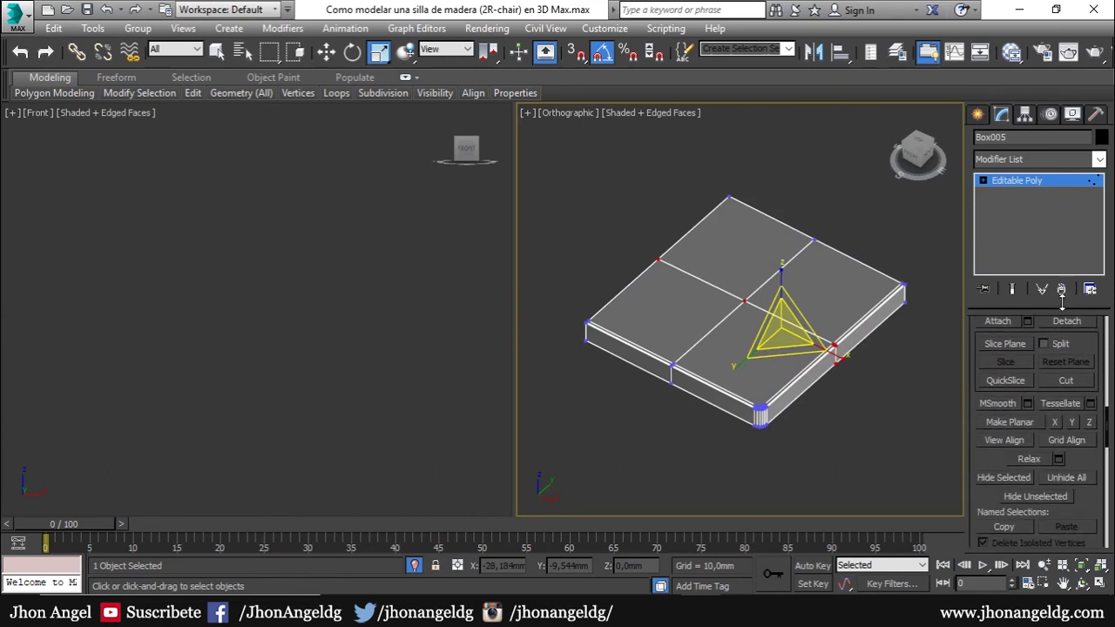
click(1090, 423)
click(1072, 425)
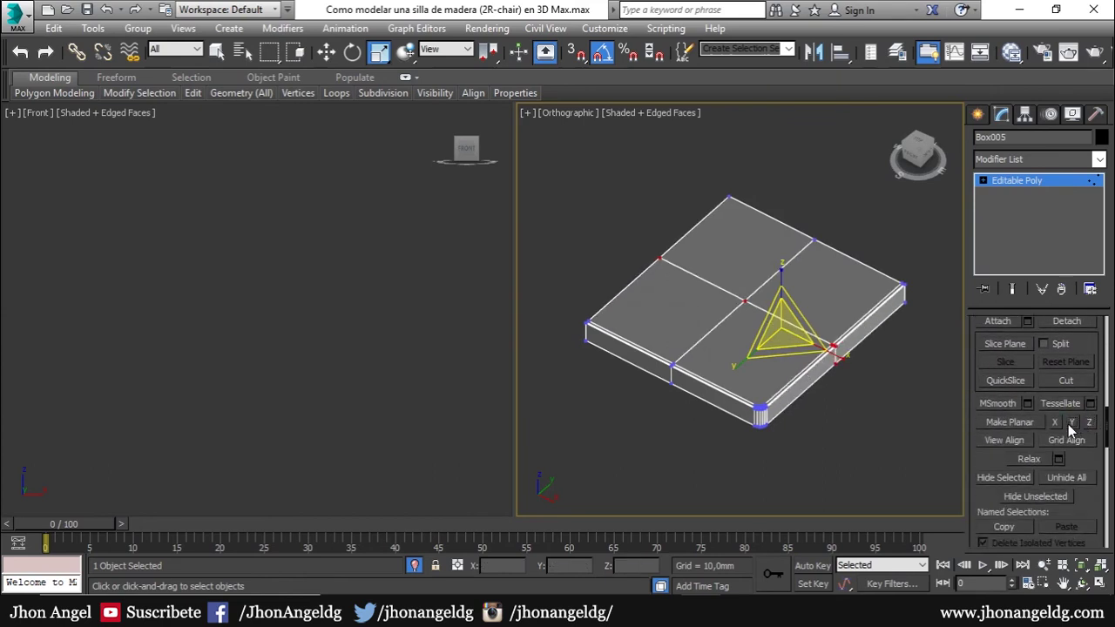
- Orbit to the board's side face and select its corner vertices
scroll(839, 353, up, 3)
scroll(863, 359, up, 2)
scroll(894, 366, up, 2)
scroll(832, 492, up, 2)
mouse_move(832, 492)
alt+middle_down()
mouse_move(890, 290)
mouse_move(726, 330)
mouse_move(796, 347)
mouse_move(668, 310)
alt+middle_up()
scroll(868, 376, up, 3)
click(861, 368)
- Cut a new edge across the seat panel's top face, ending at the right-edge midpoint
key(alt+w)
key(p)
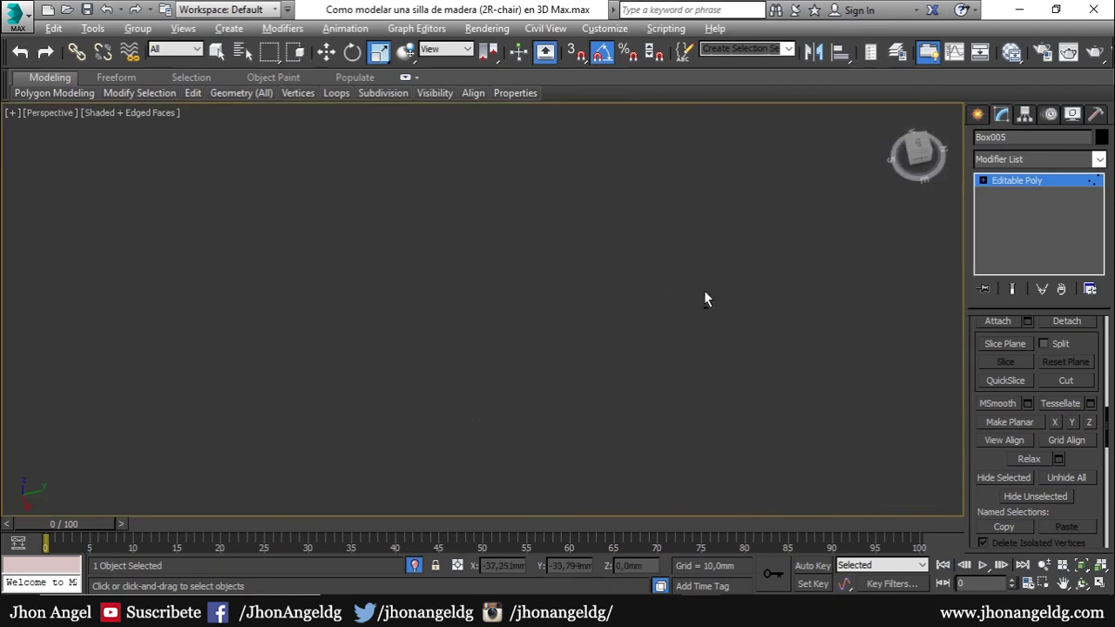
scroll(740, 389, down, 3)
scroll(672, 334, down, 2)
middle_drag(647, 318, 522, 304)
scroll(671, 318, up, 2)
scroll(518, 366, up, 2)
mouse_move(518, 366)
middle_down()
mouse_move(531, 386)
mouse_move(500, 399)
mouse_move(478, 422)
mouse_move(515, 386)
mouse_move(463, 456)
middle_up()
scroll(531, 387, down, 2)
scroll(531, 391, up, 2)
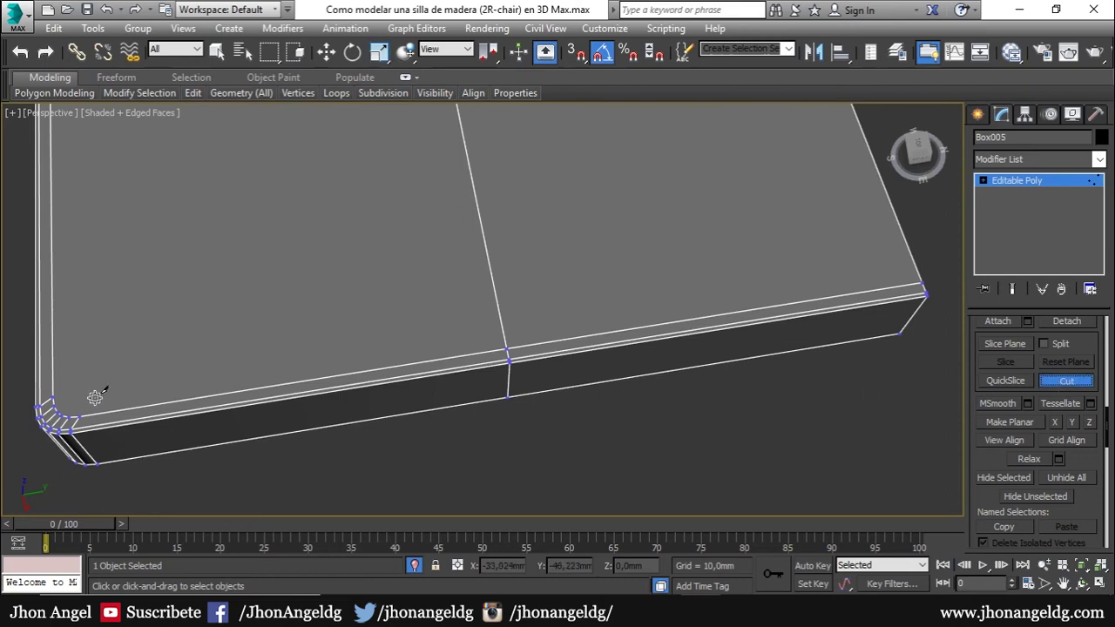
key(s)
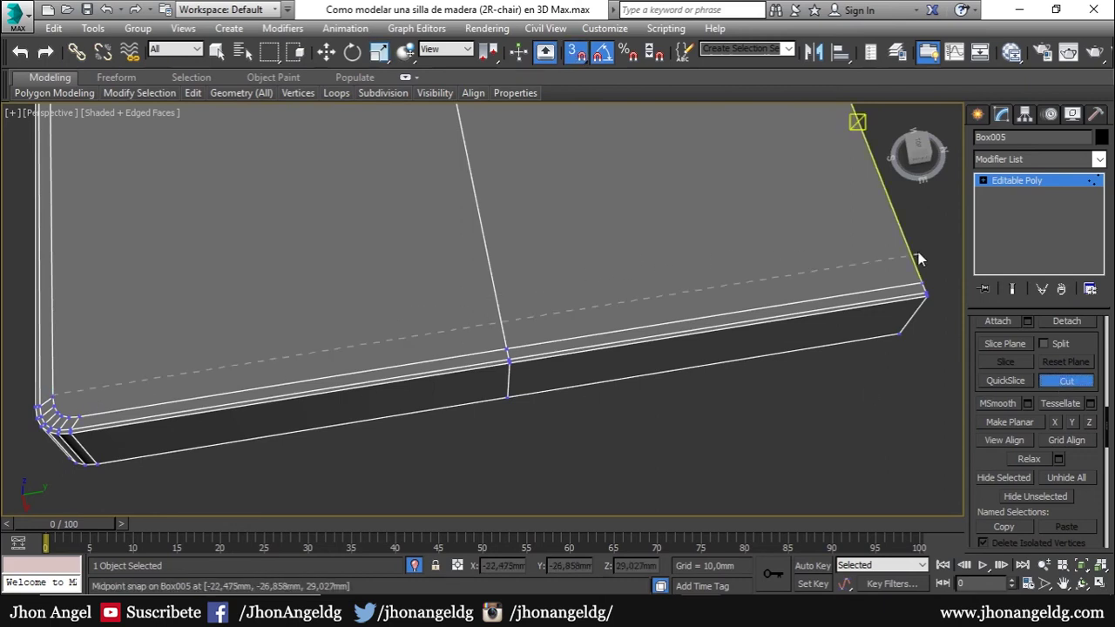
key(s)
click(906, 247)
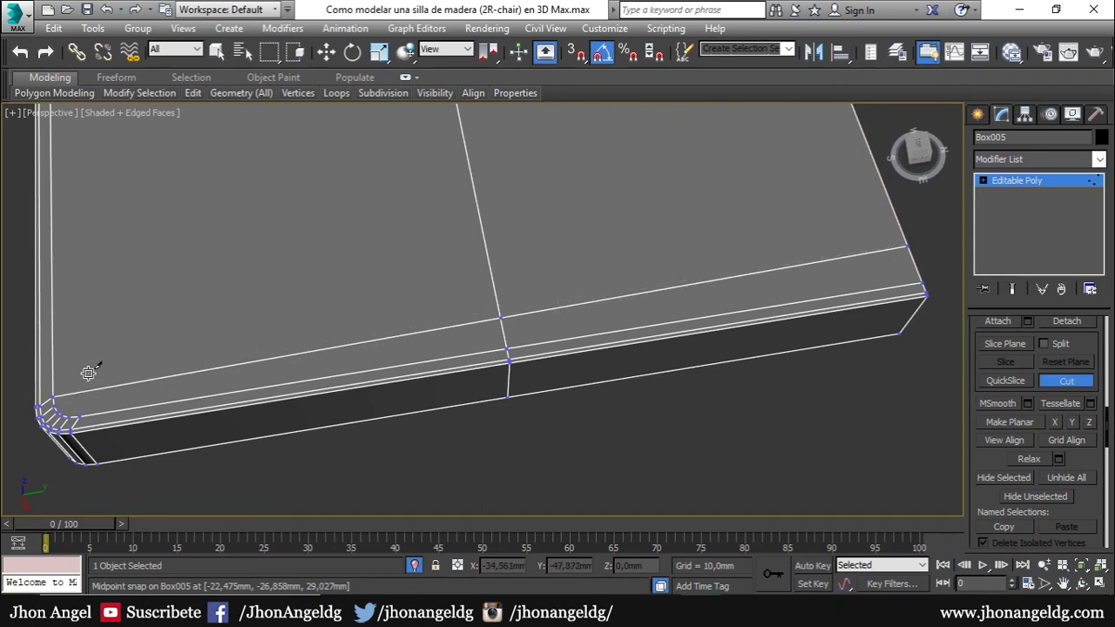
key(s)
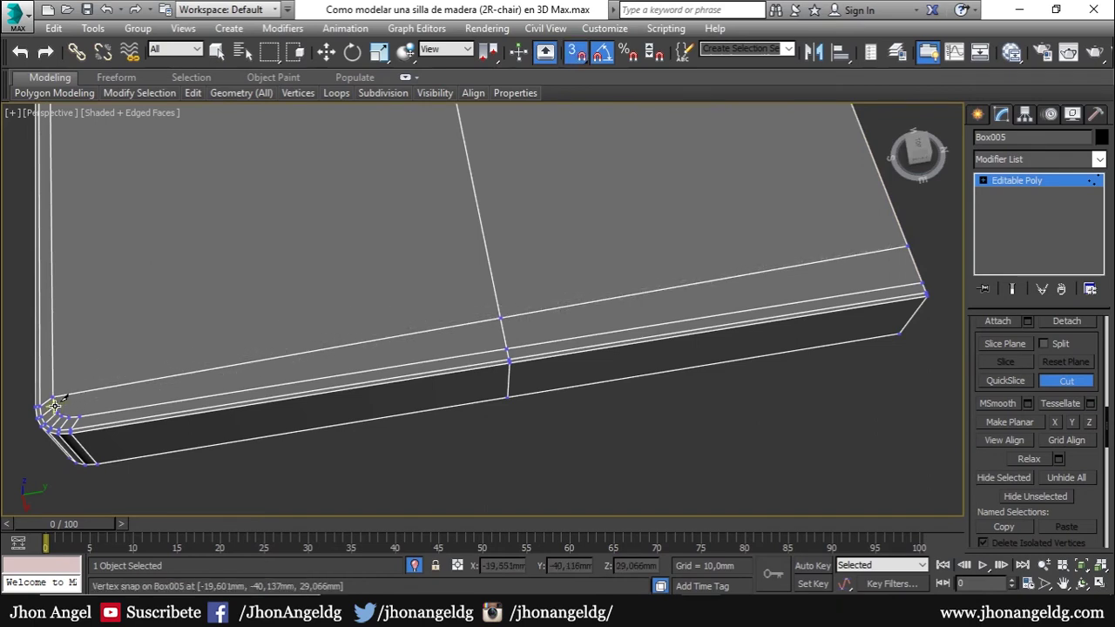
key(s)
click(915, 253)
key(s)
key(s)
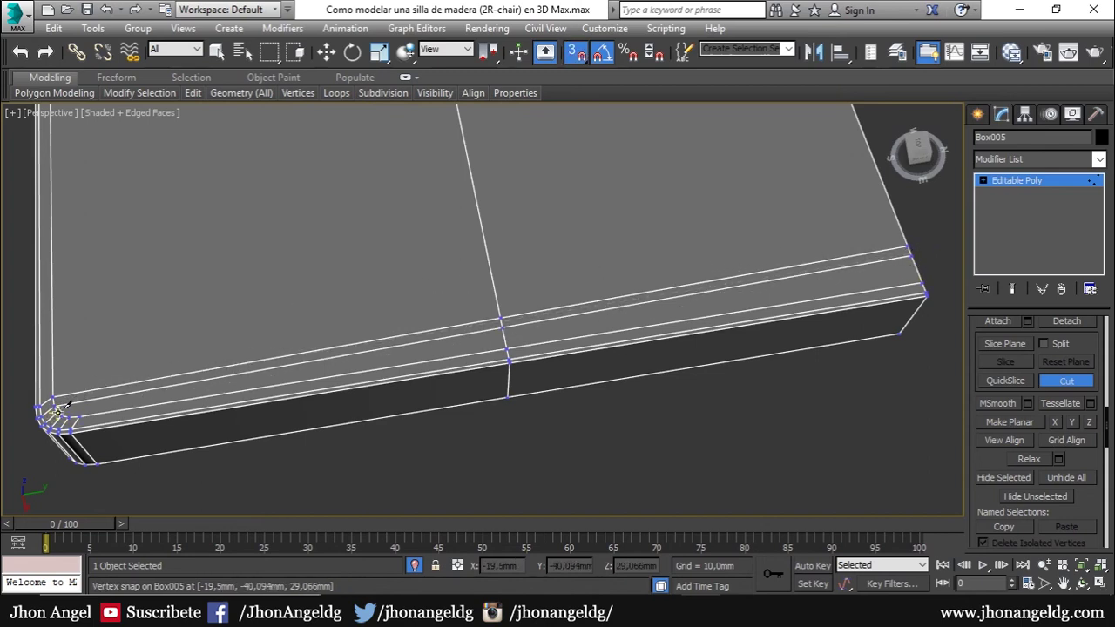
click(916, 269)
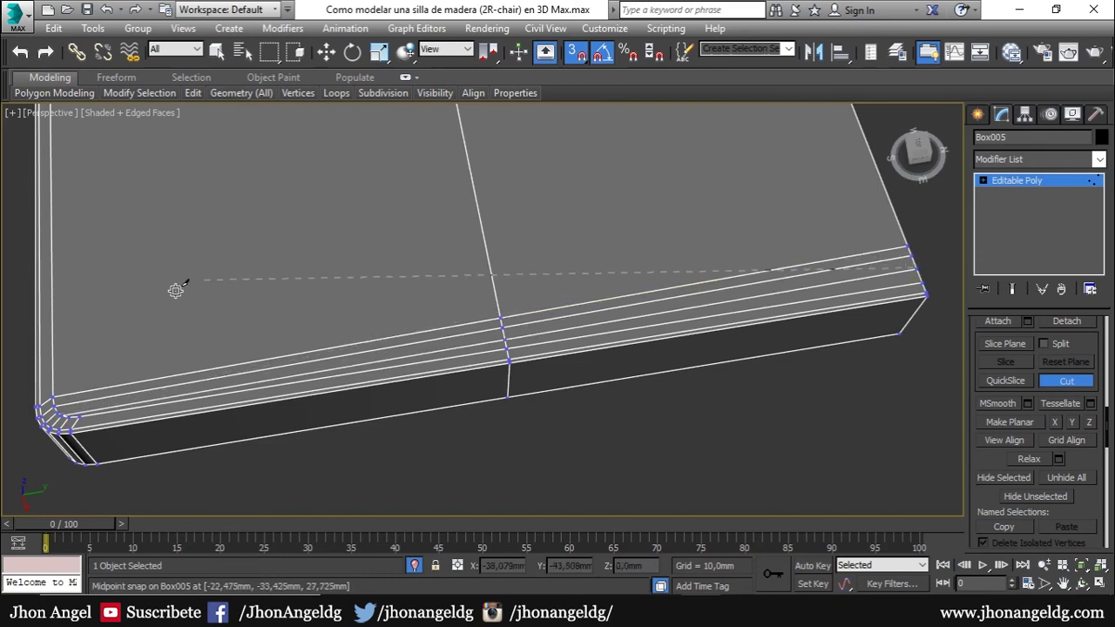
- Complete a second cut edge on the panel in top view with vertex snapping
middle_drag(144, 339, 232, 329)
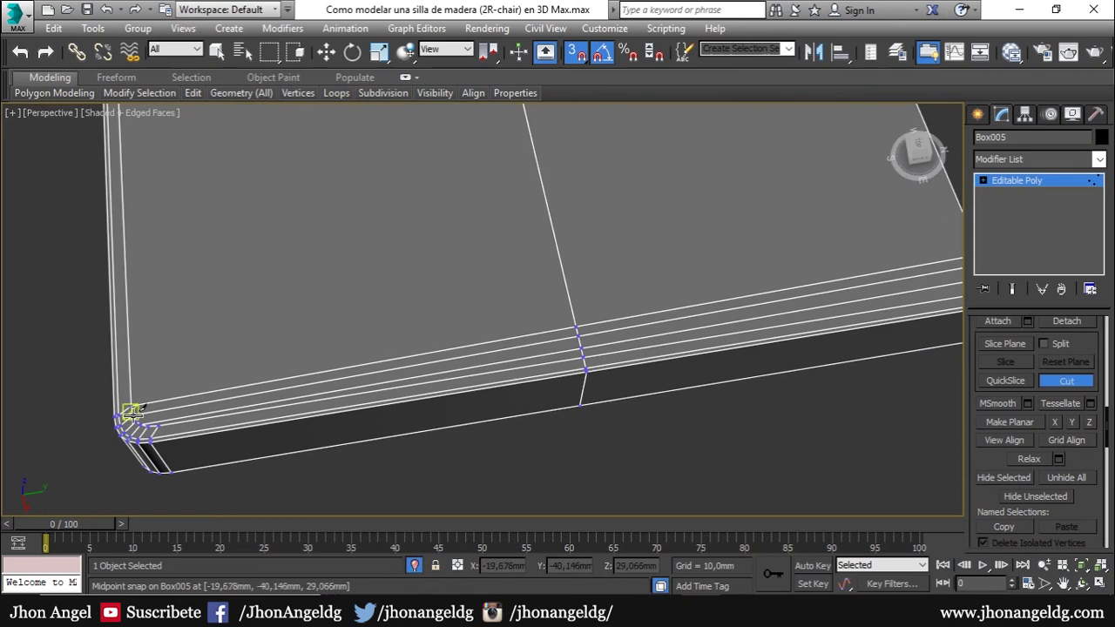
mouse_move(231, 245)
middle_down()
mouse_move(375, 456)
mouse_move(352, 217)
mouse_move(322, 319)
middle_up()
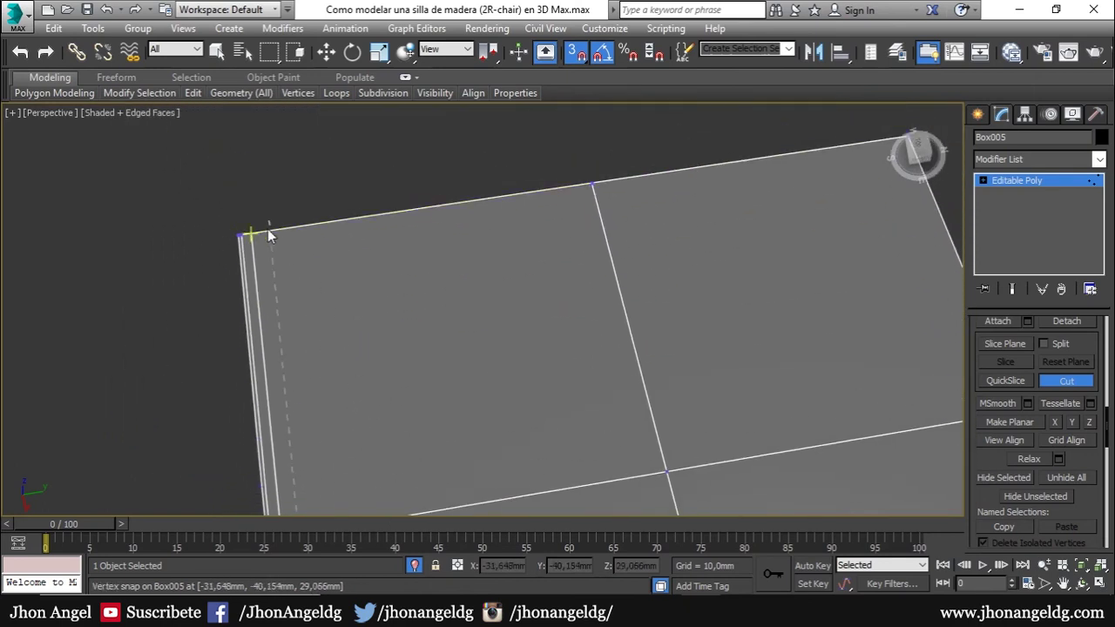
scroll(363, 358, down, 4)
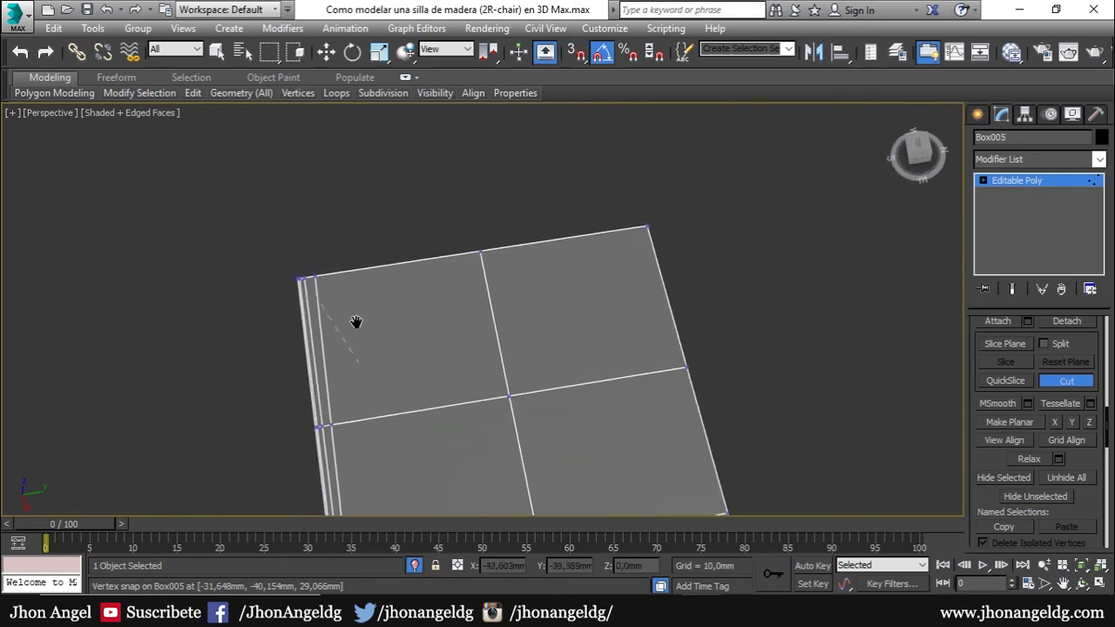
scroll(307, 464, up, 3)
scroll(307, 464, up, 2)
key(s)
scroll(362, 320, down, 5)
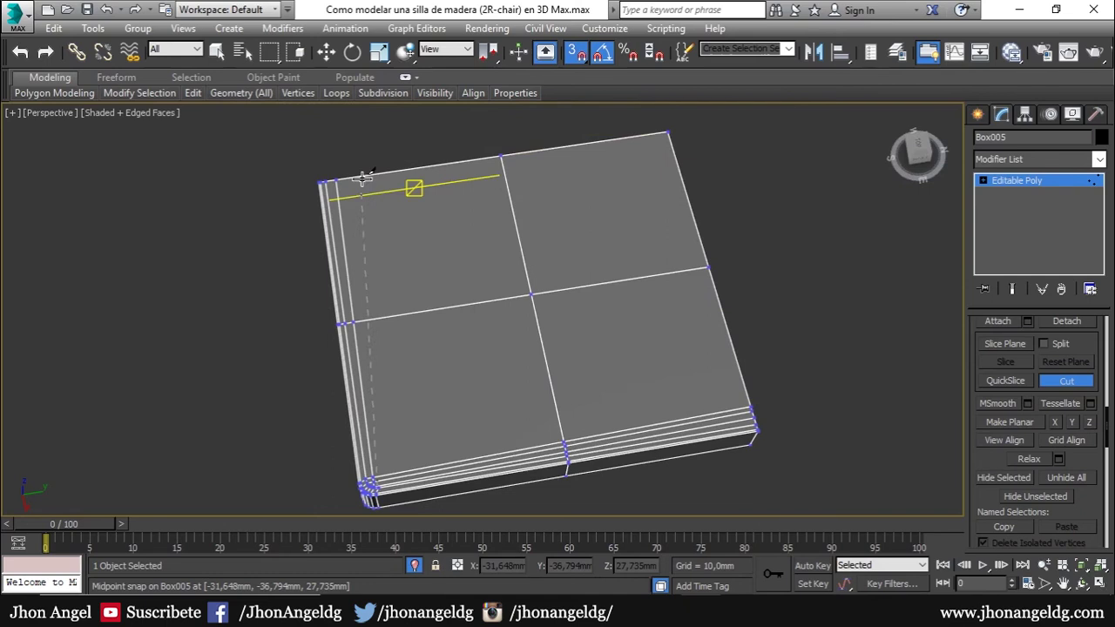
key(s)
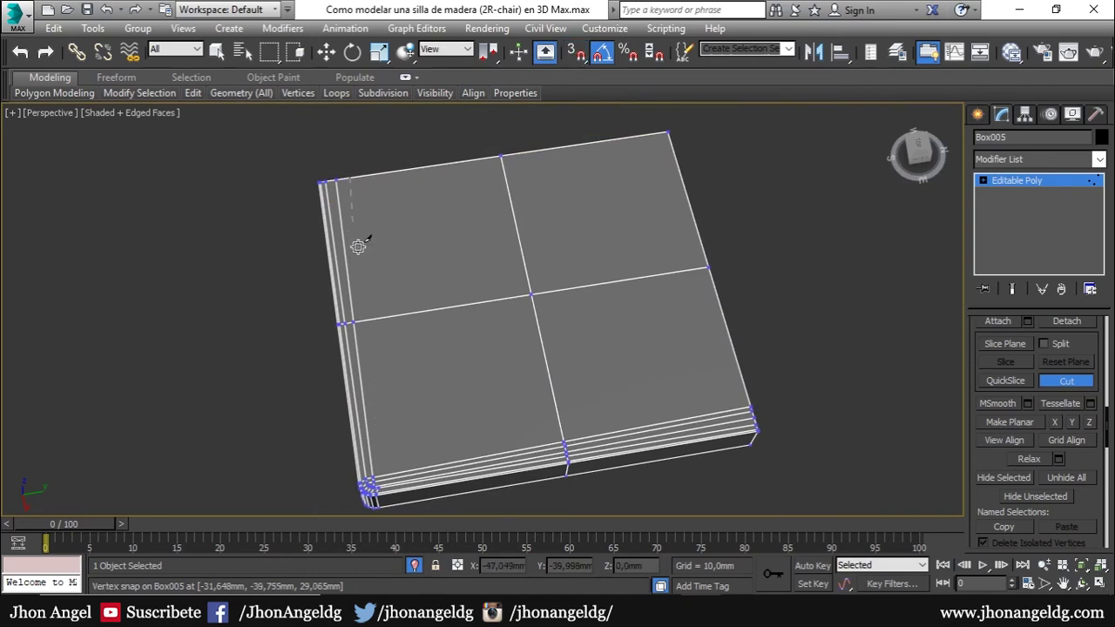
scroll(388, 477, up, 2)
scroll(392, 479, up, 3)
key(s)
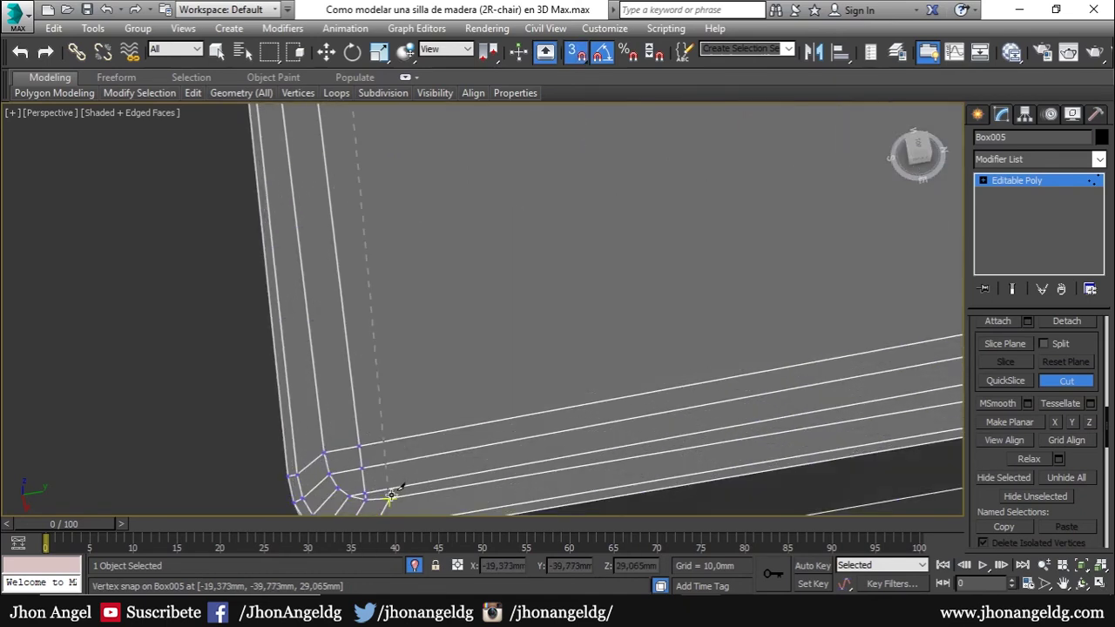
scroll(436, 330, down, 3)
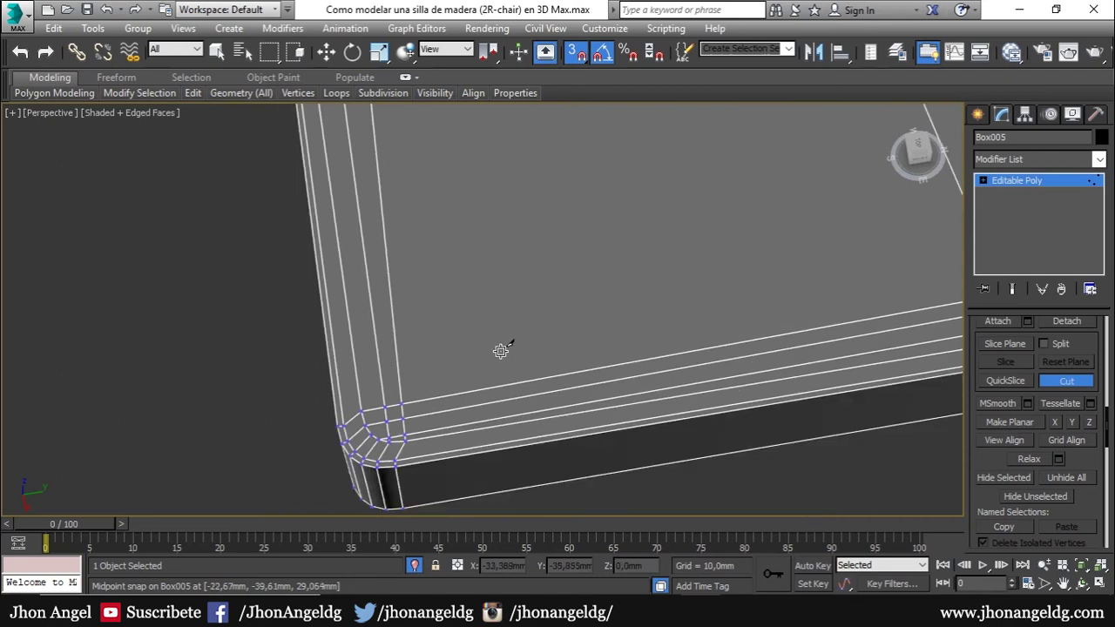
key(t)
click(604, 459)
right_click(456, 438)
- Snap the slanted bottom vertices level with the border edge
middle_drag(456, 438, 459, 331)
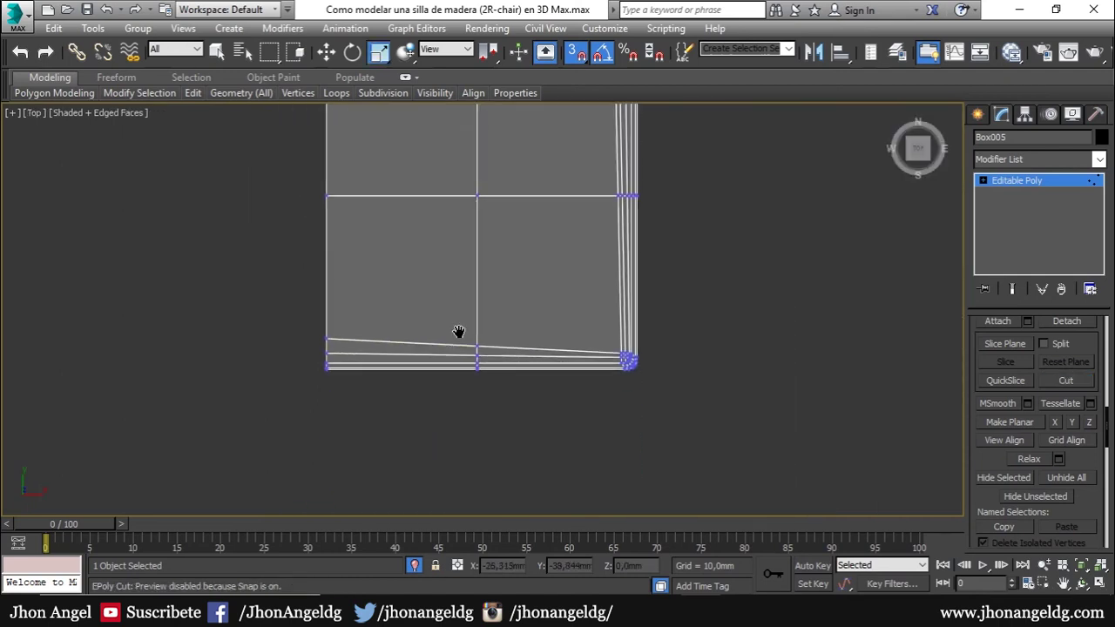
scroll(458, 331, up, 2)
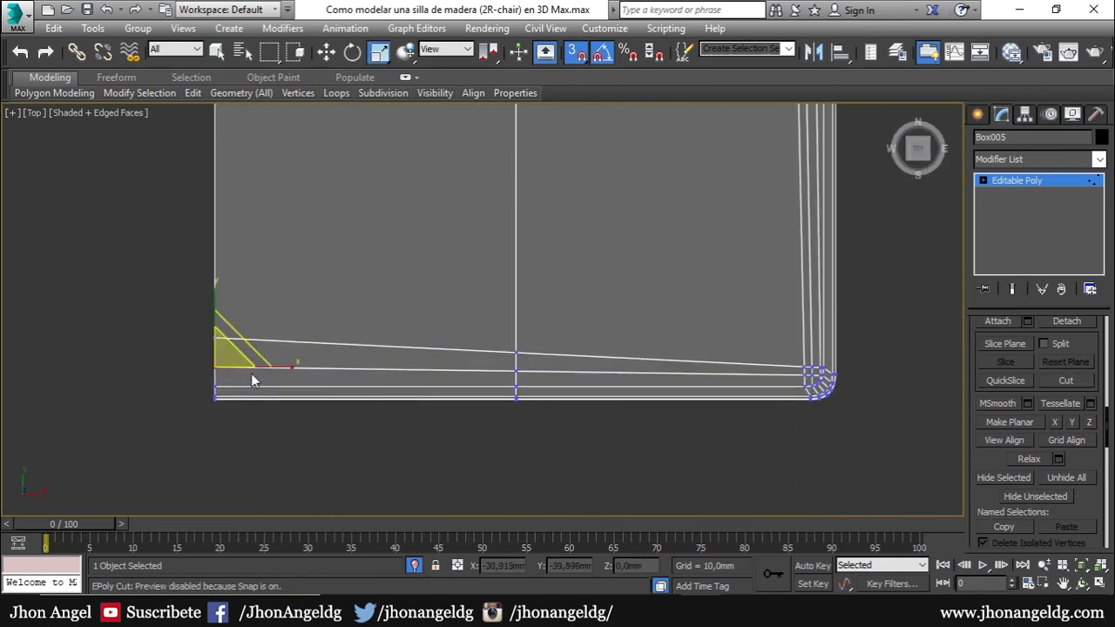
key(w)
mouse_move(216, 367)
mouse_down()
mouse_move(780, 405)
mouse_move(212, 306)
mouse_move(798, 359)
mouse_move(500, 324)
mouse_move(803, 366)
mouse_move(558, 388)
mouse_move(798, 376)
mouse_up()
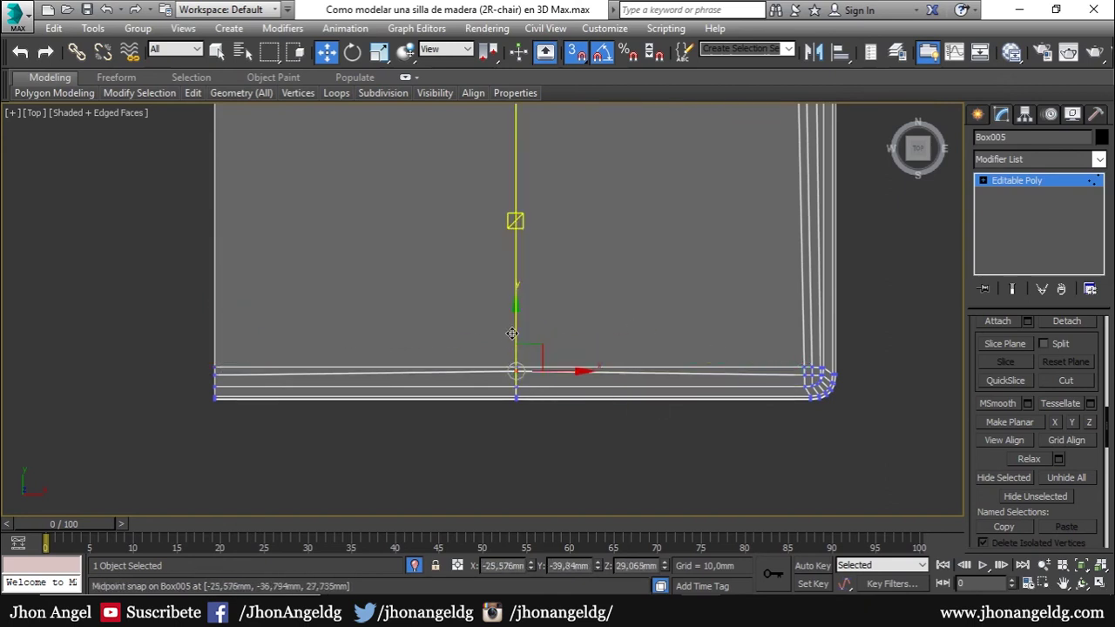
- Snap the right-side vertices into line with the edge and onto the bottom-right corner vertex
scroll(800, 376, up, 3)
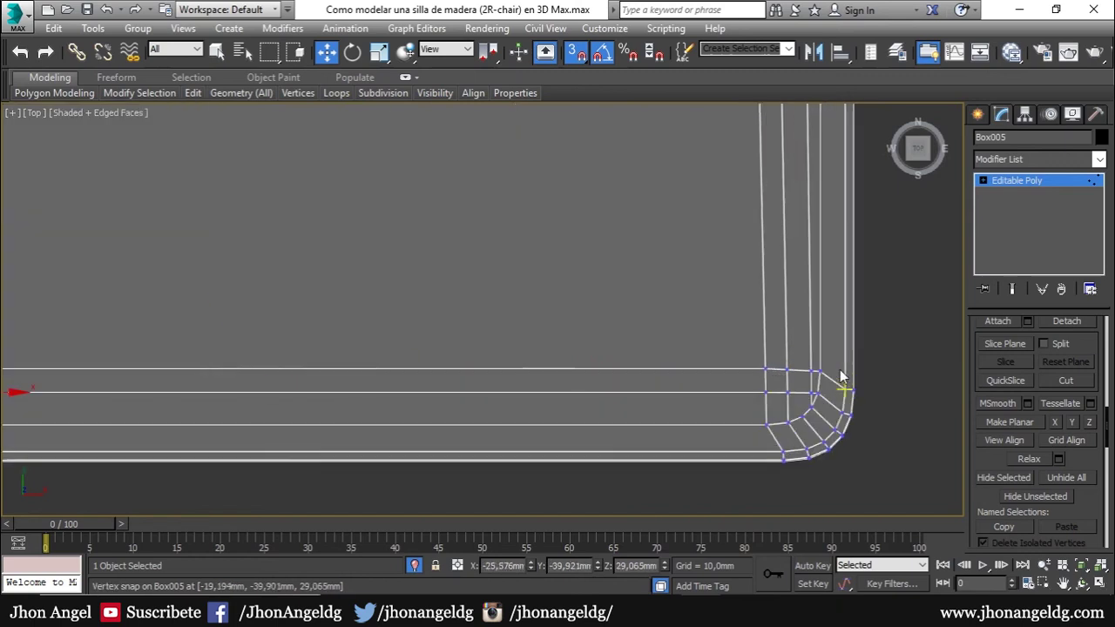
scroll(810, 375, down, 2)
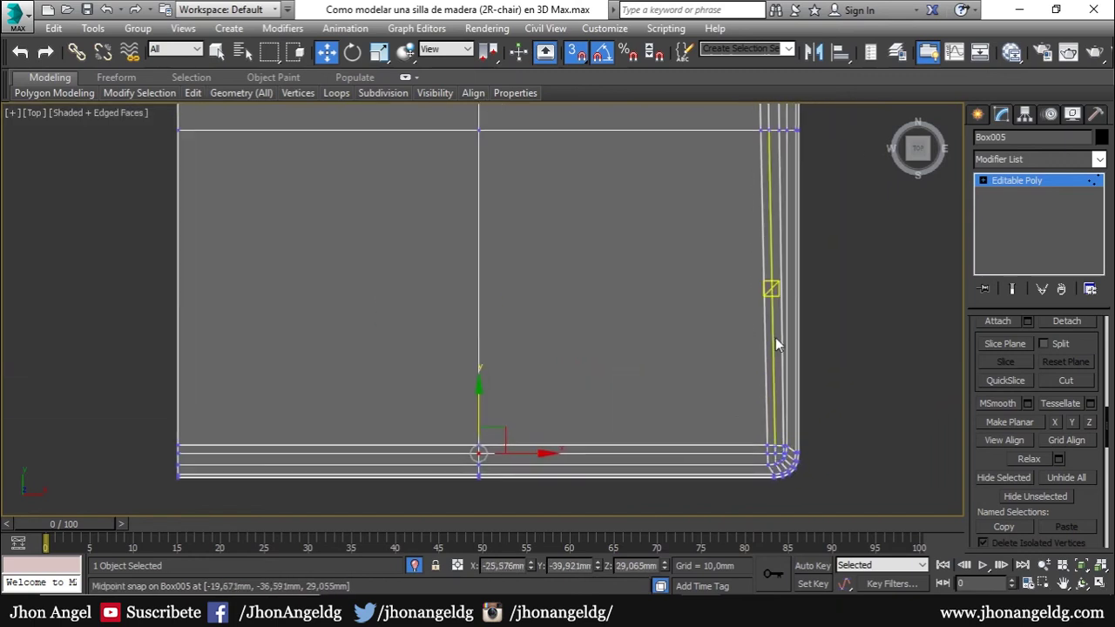
scroll(775, 338, down, 3)
middle_drag(737, 122, 709, 334)
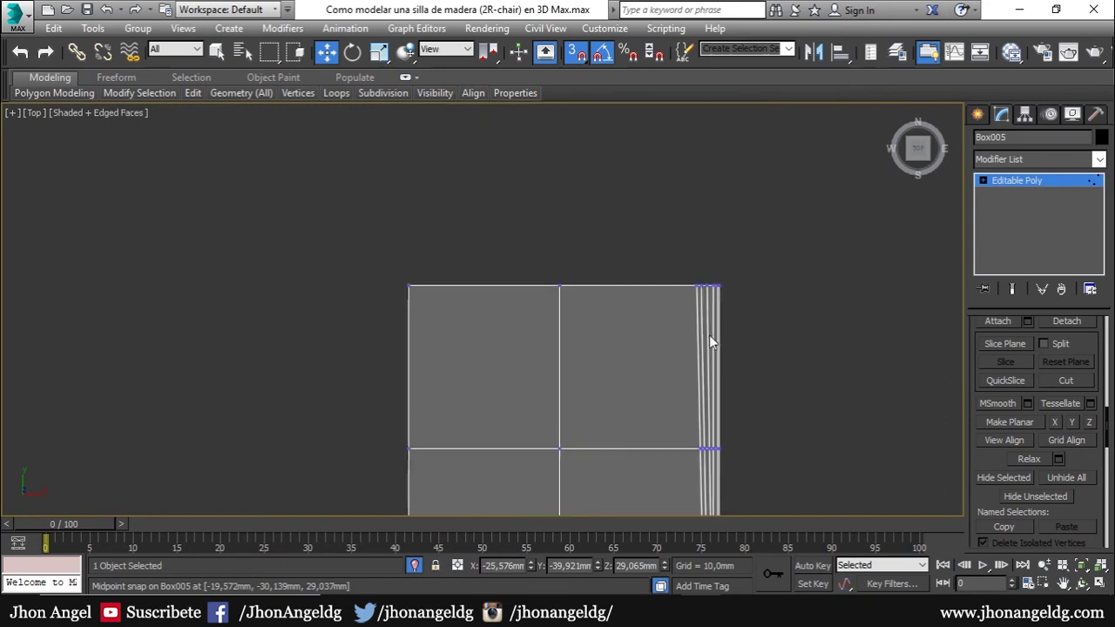
scroll(710, 334, up, 3)
scroll(671, 218, up, 3)
scroll(649, 196, down, 1)
scroll(650, 214, down, 3)
scroll(667, 348, up, 2)
scroll(677, 296, up, 3)
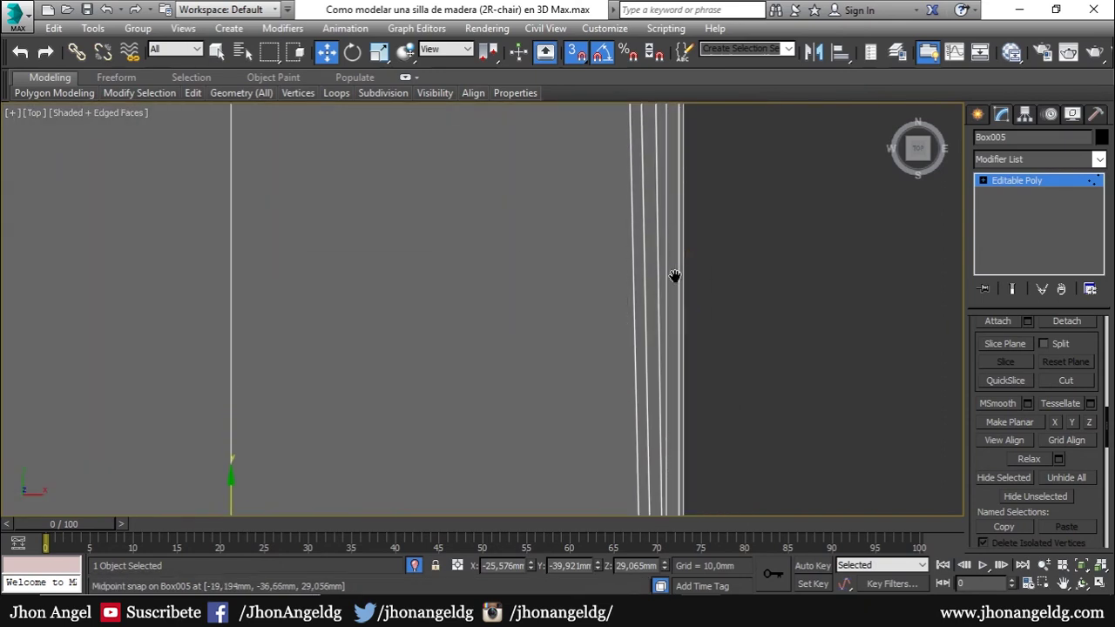
scroll(694, 358, down, 2)
middle_drag(690, 277, 654, 398)
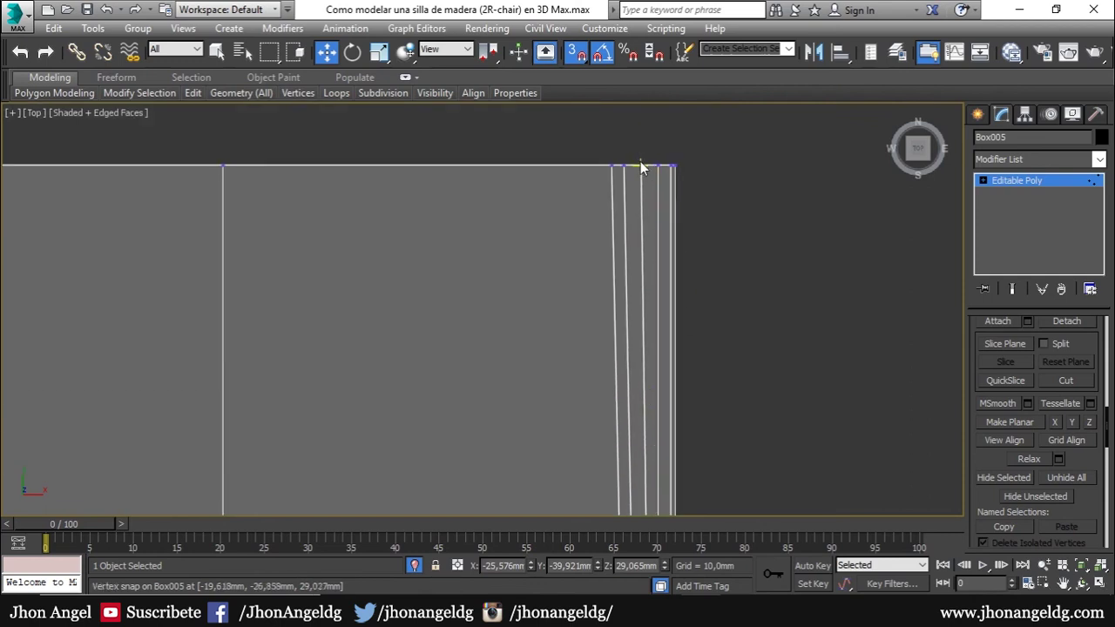
scroll(634, 290, down, 2)
mouse_move(631, 285)
middle_down()
mouse_move(653, 119)
mouse_move(638, 219)
mouse_move(562, 381)
mouse_move(558, 427)
middle_up()
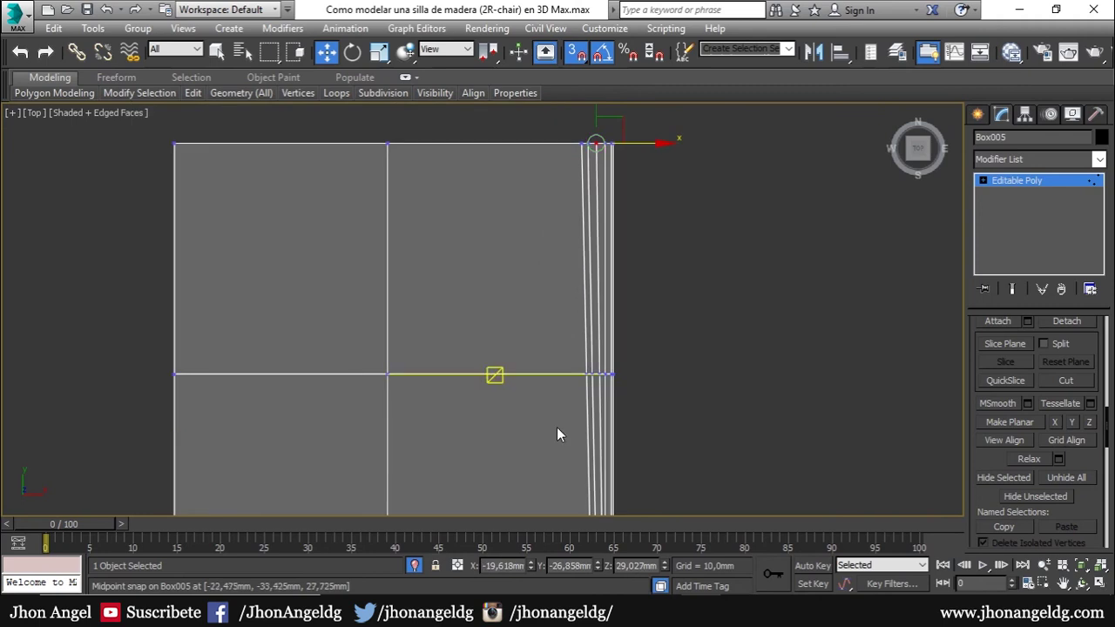
drag(596, 144, 626, 483)
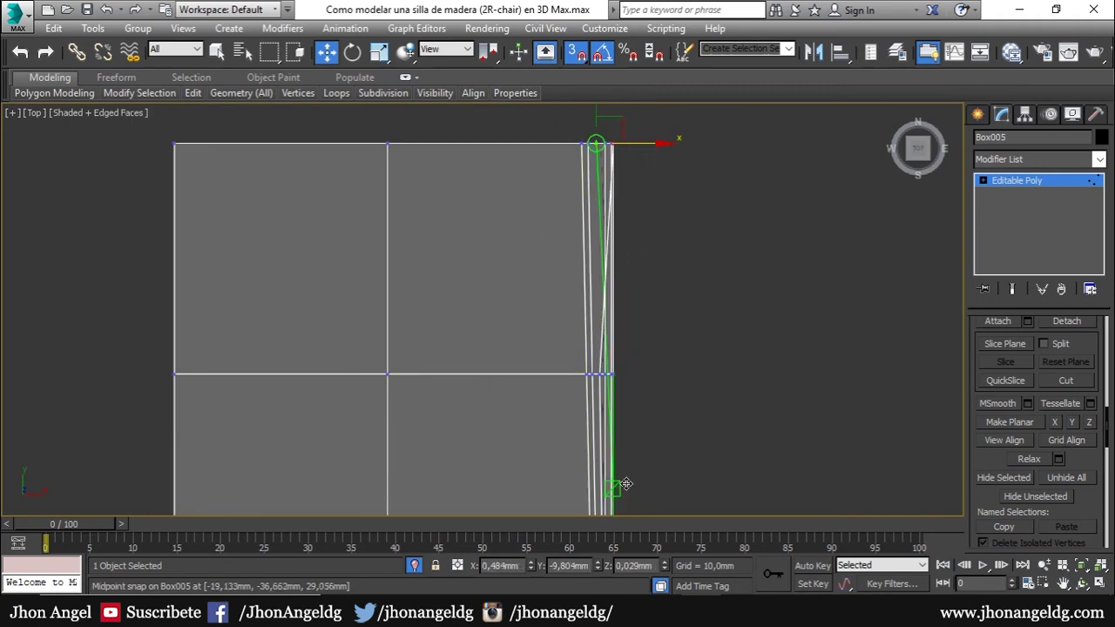
middle_drag(626, 479, 625, 311)
scroll(610, 384, up, 2)
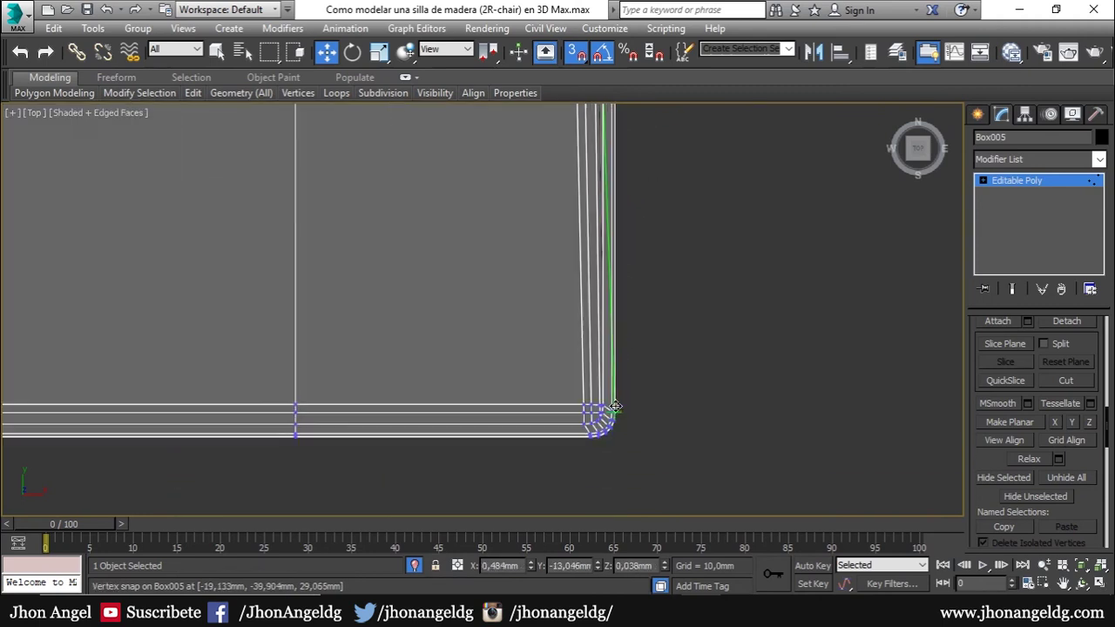
scroll(596, 404, up, 2)
drag(597, 404, 573, 399)
- Snap the top-right vertices into alignment with the top vertex along the panel edge
scroll(579, 238, down, 2)
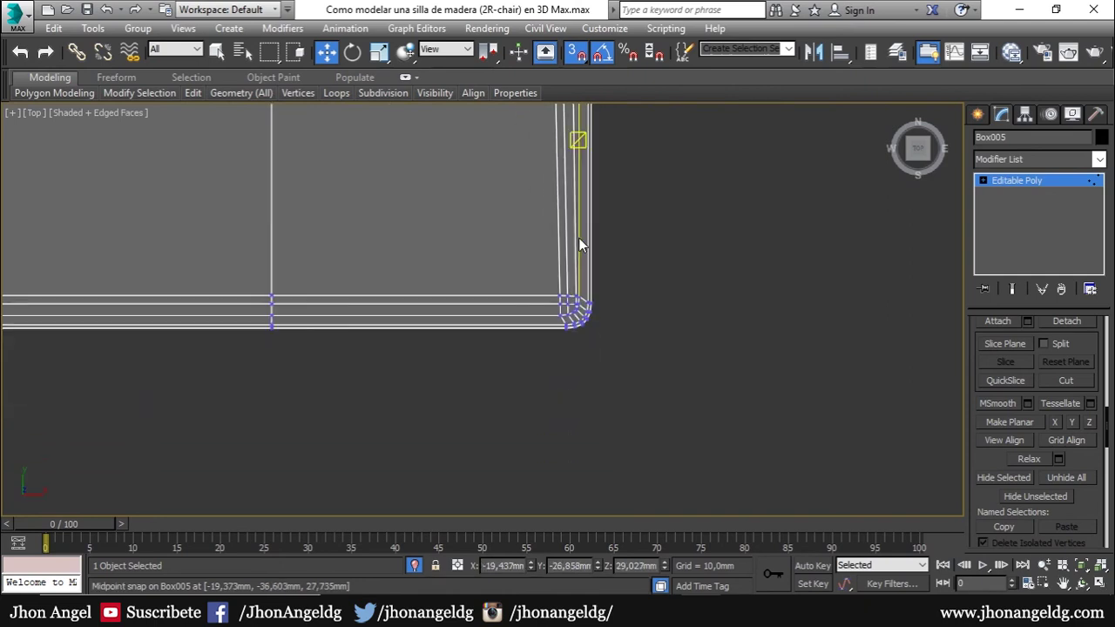
scroll(582, 241, up, 3)
middle_drag(590, 179, 587, 336)
middle_drag(584, 276, 574, 374)
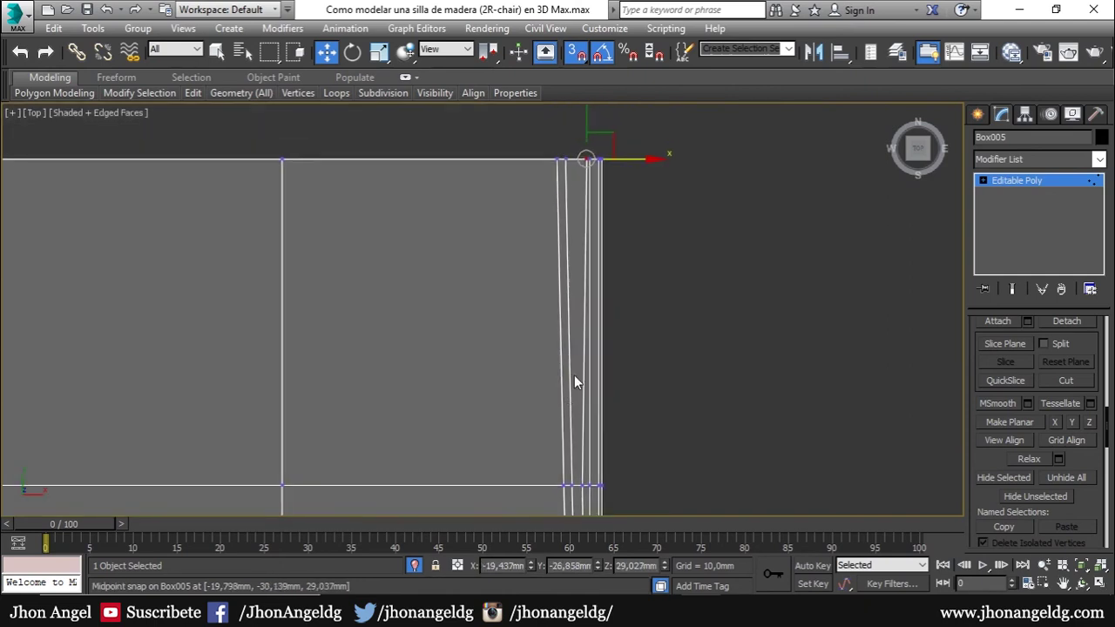
drag(578, 155, 590, 319)
middle_drag(590, 319, 560, 178)
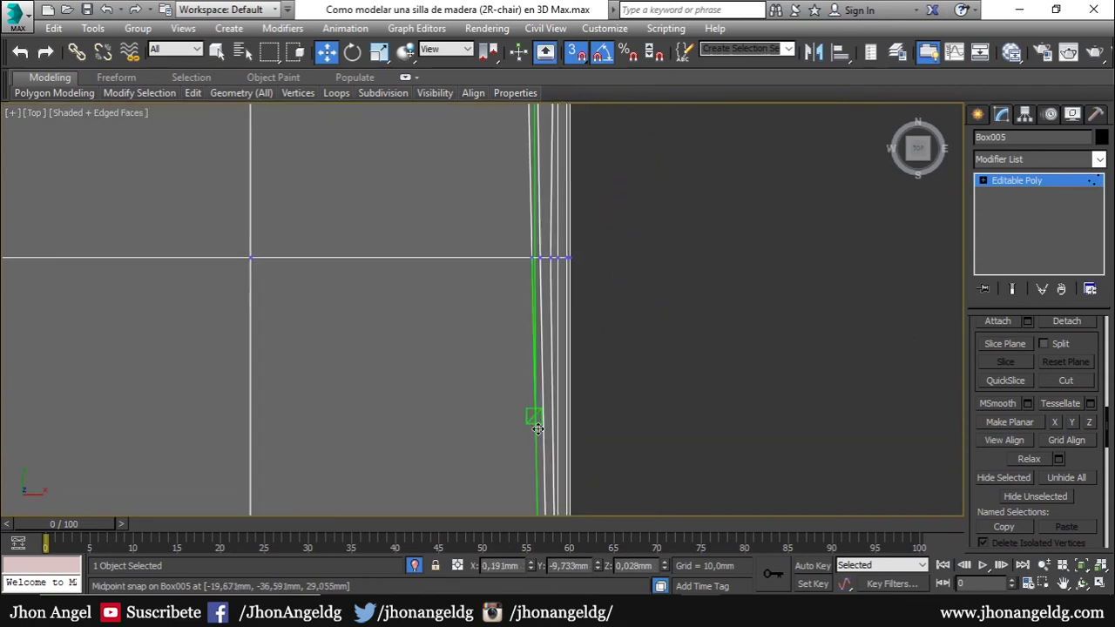
scroll(535, 418, down, 2)
scroll(535, 262, up, 2)
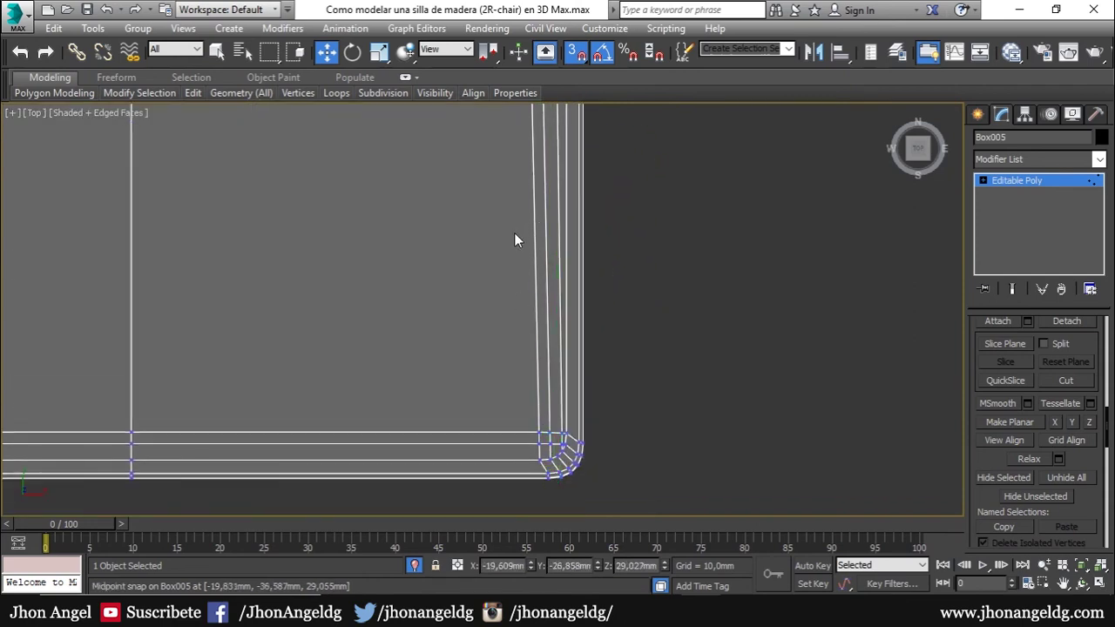
scroll(515, 235, down, 5)
scroll(512, 175, up, 3)
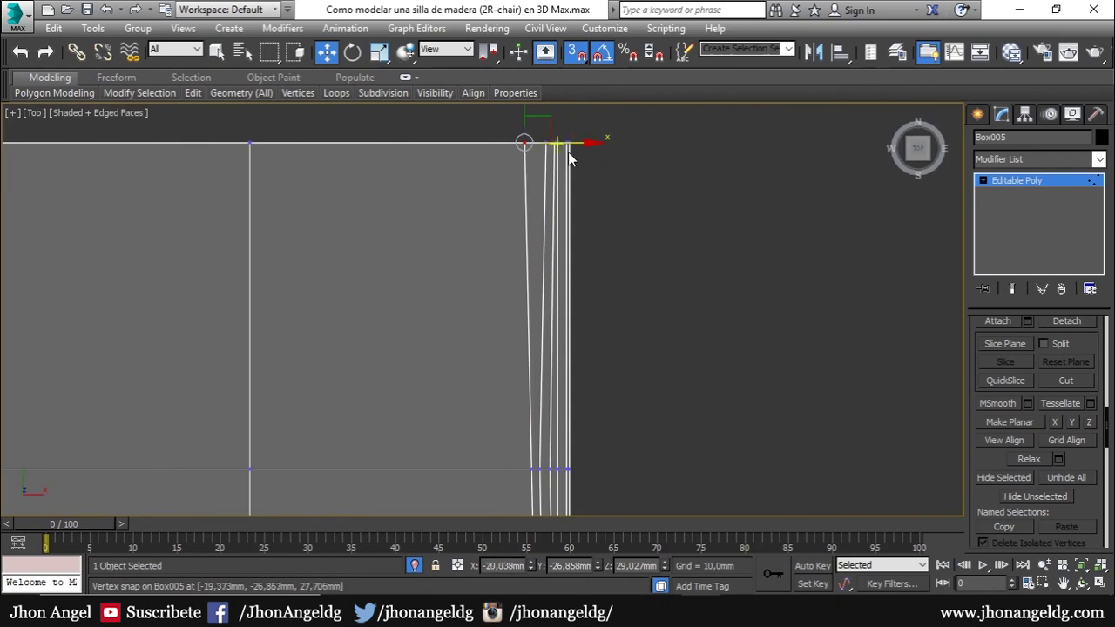
drag(568, 157, 501, 357)
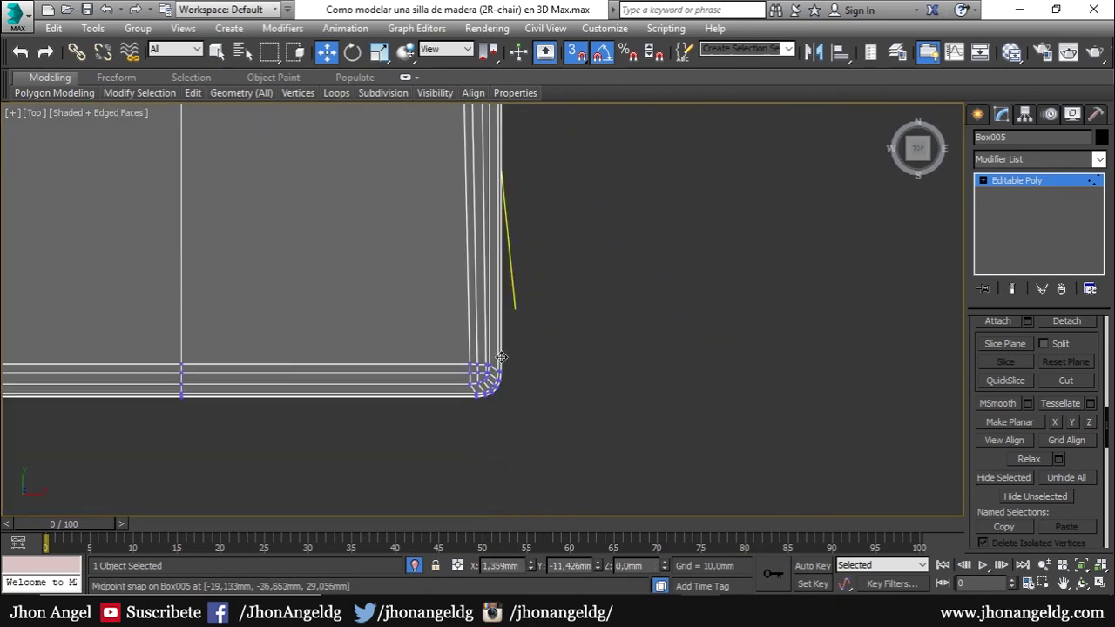
scroll(536, 314, down, 3)
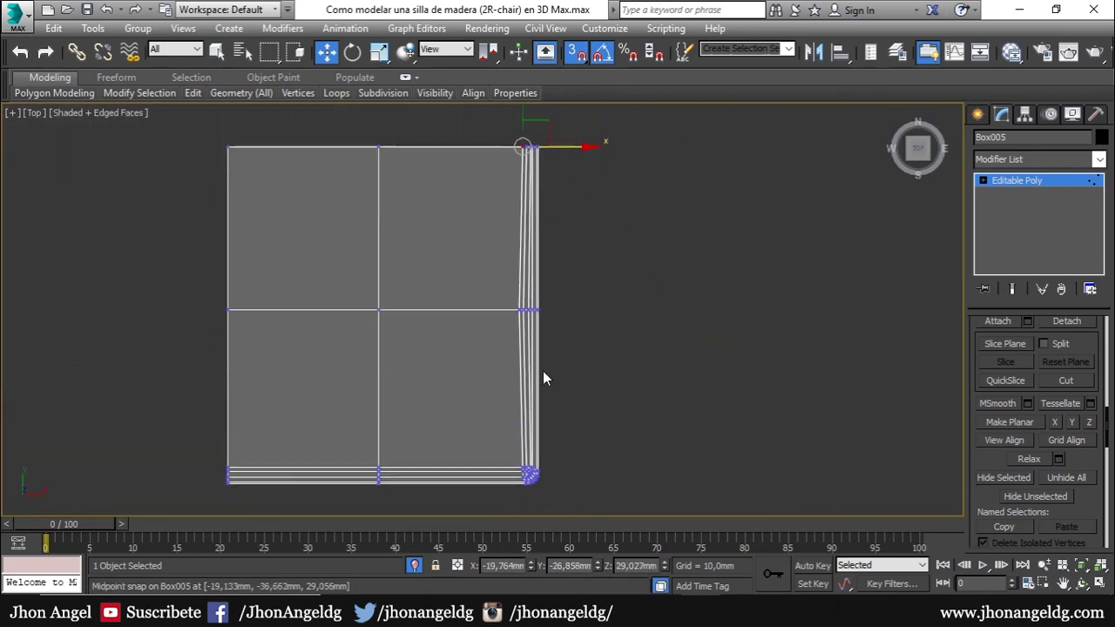
scroll(548, 282, up, 3)
middle_drag(548, 282, 548, 419)
scroll(558, 472, up, 2)
scroll(558, 477, down, 1)
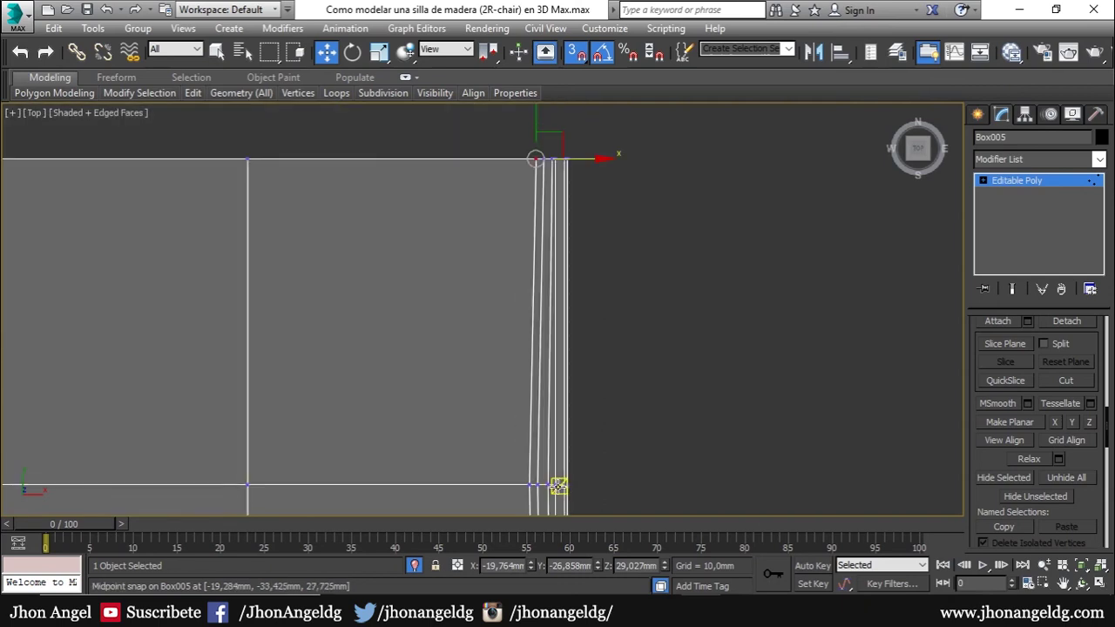
drag(570, 479, 551, 157)
drag(550, 495, 543, 163)
mouse_move(457, 431)
mouse_down()
mouse_move(534, 505)
mouse_move(535, 329)
mouse_up()
- Move the seat panel's pivot to its top-left corner with snapping
key(p)
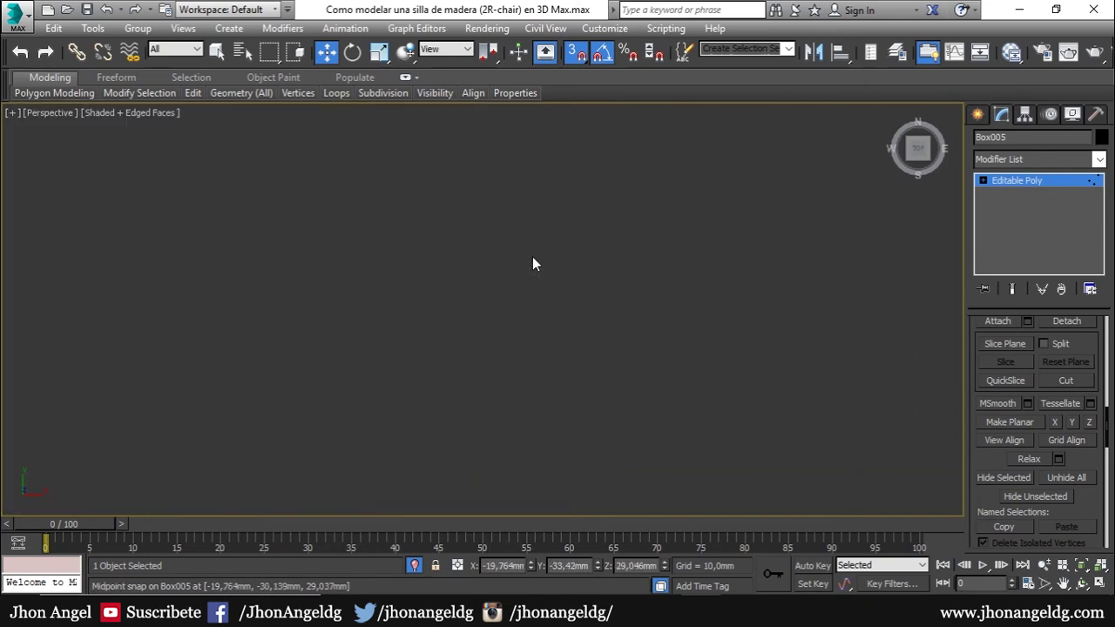
key(z)
mouse_move(456, 177)
alt+middle_down()
mouse_move(468, 288)
mouse_move(623, 286)
alt+middle_up()
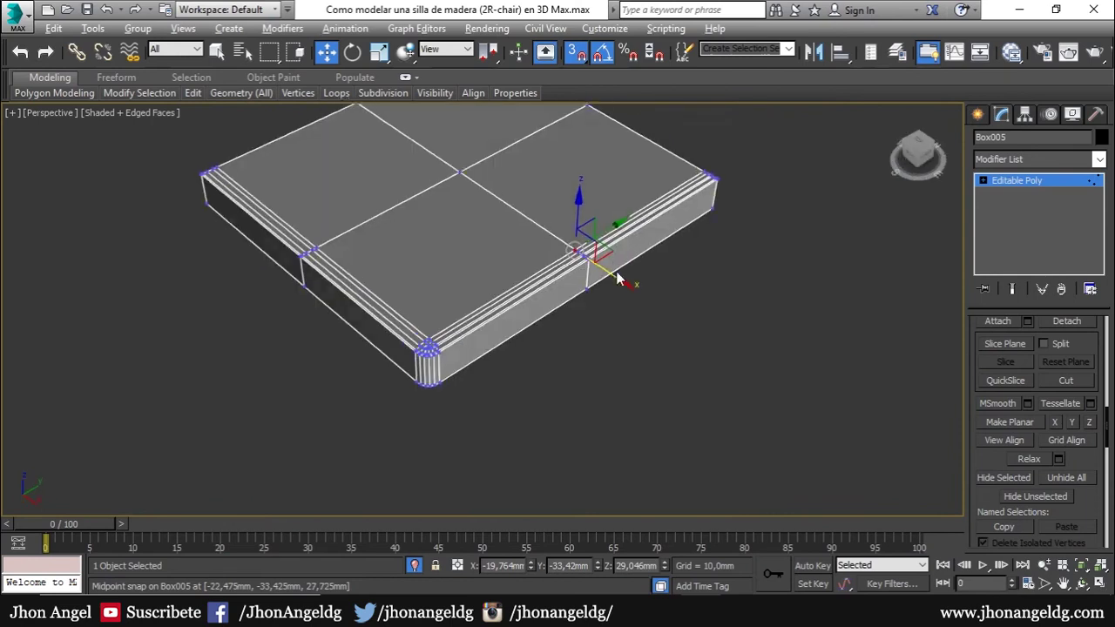
click(981, 186)
key(z)
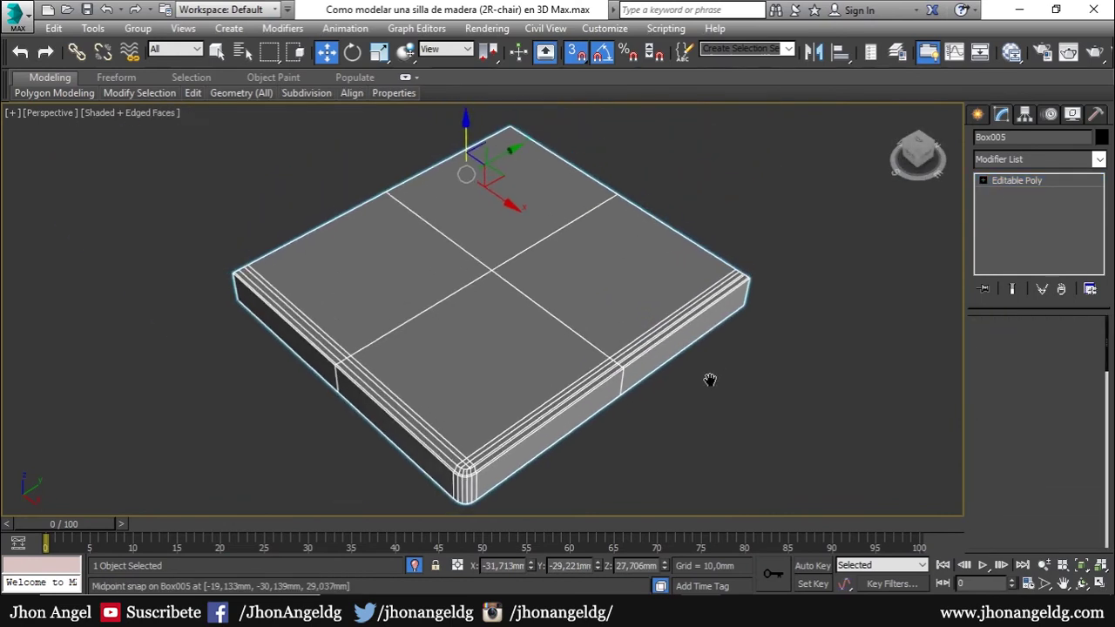
mouse_move(560, 211)
alt+middle_down()
mouse_move(637, 160)
mouse_move(885, 190)
alt+middle_up()
click(1024, 115)
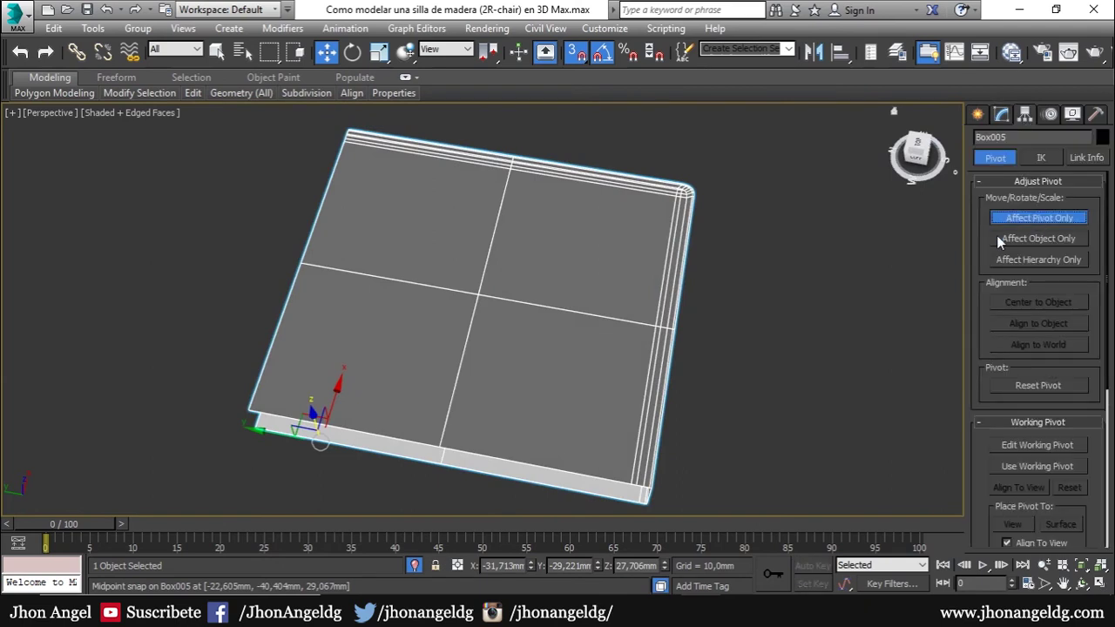
key(t)
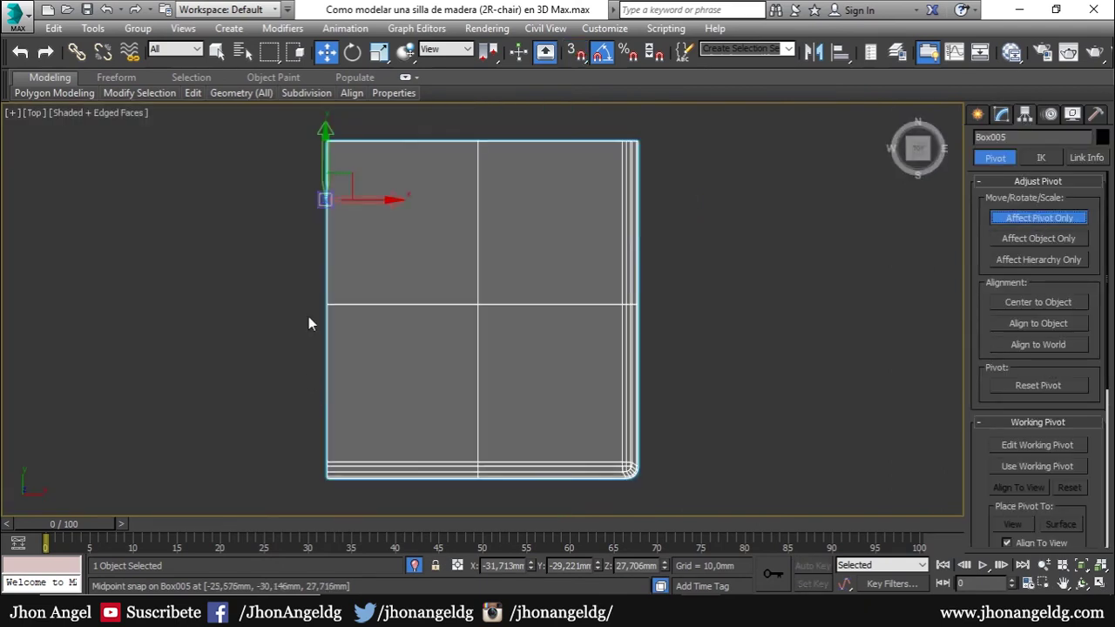
drag(340, 169, 327, 141)
key(s)
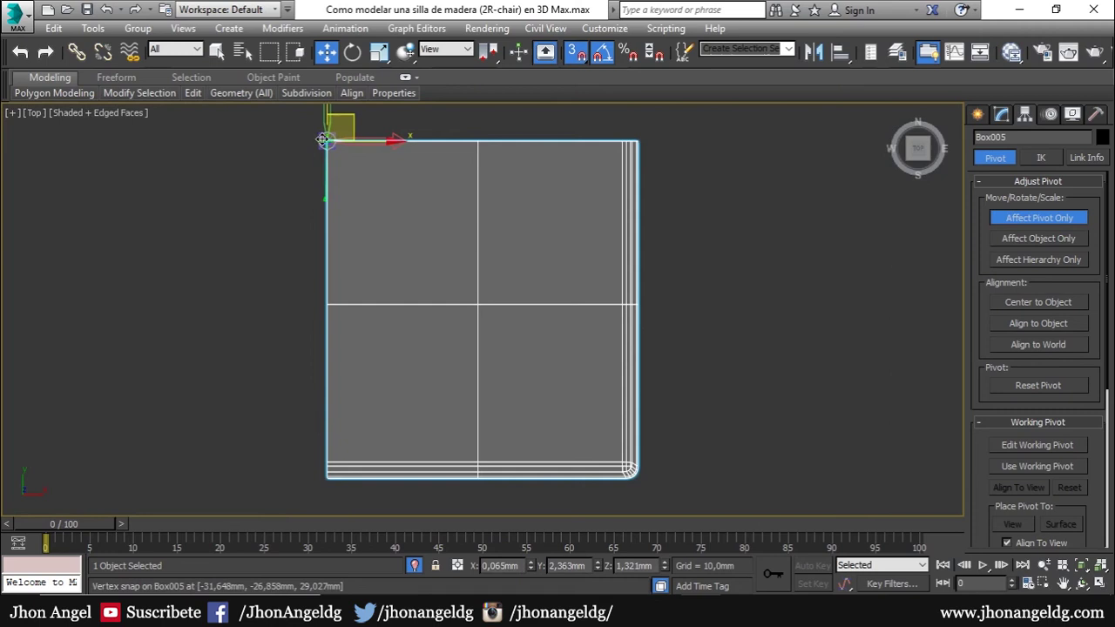
click(993, 218)
click(1002, 115)
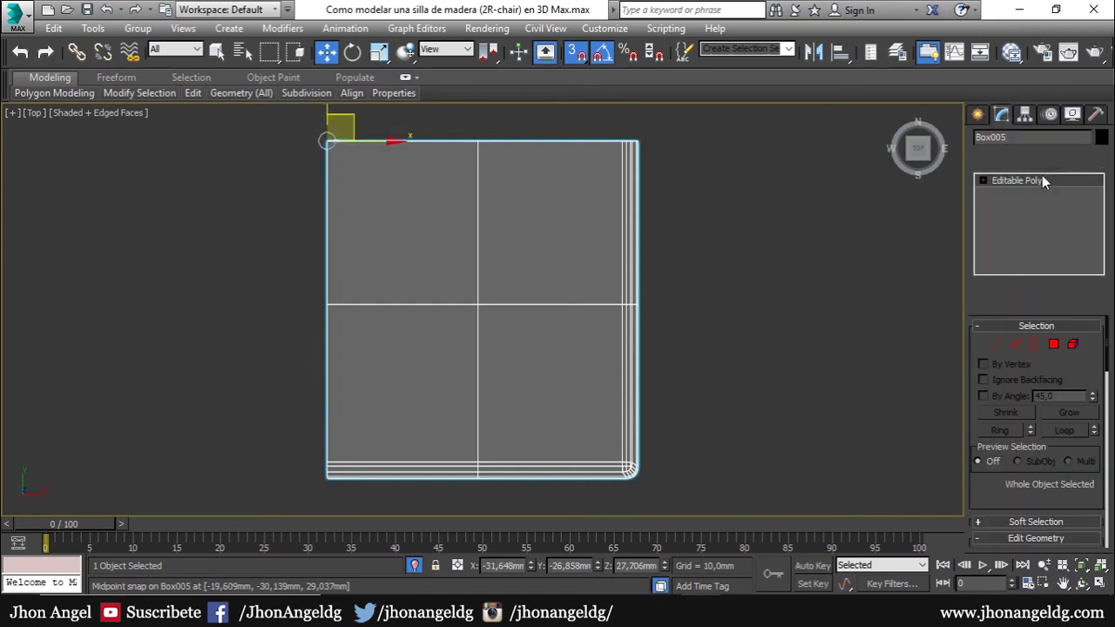
- Add a Symmetry modifier to mirror the panel
click(1038, 165)
text(sym)
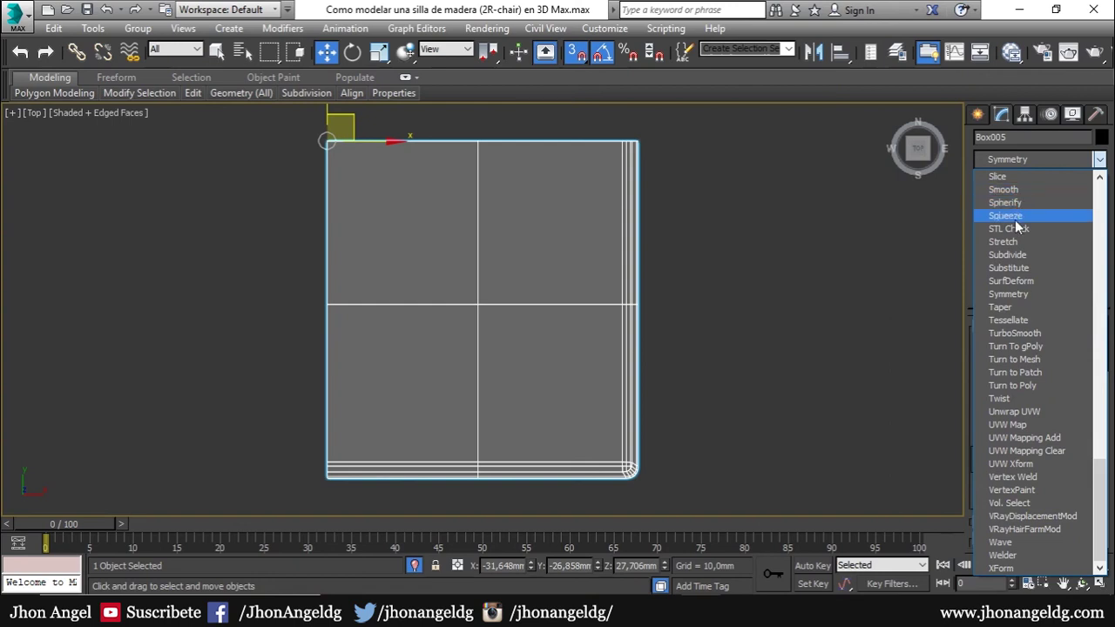
click(1017, 296)
middle_drag(717, 315, 752, 420)
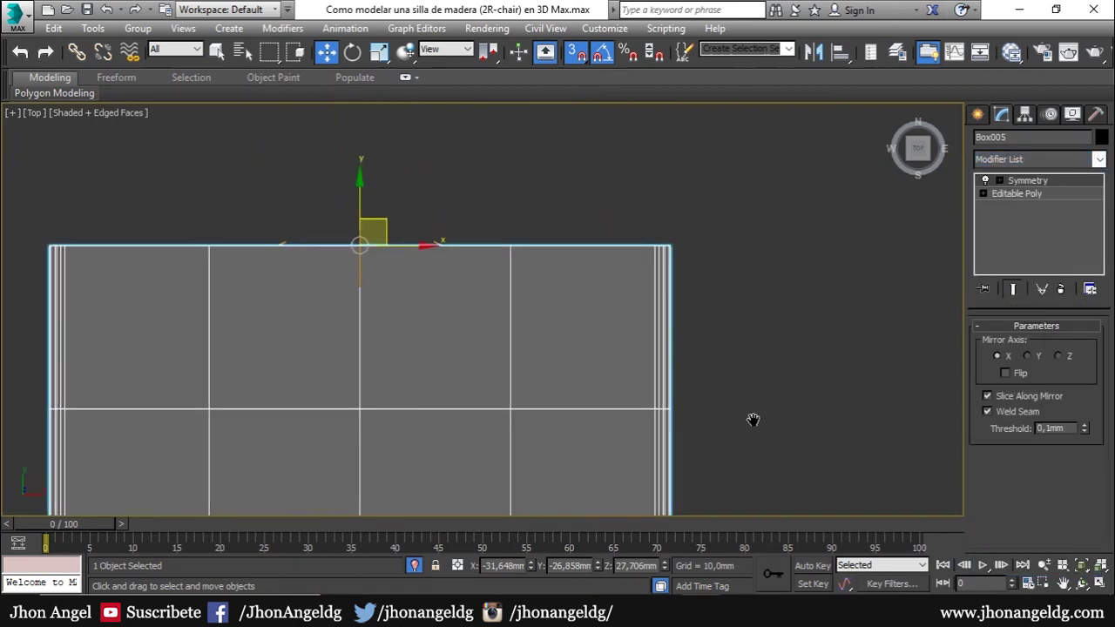
- Add a second Symmetry modifier mirrored on the Y axis with Flip checked
click(1019, 161)
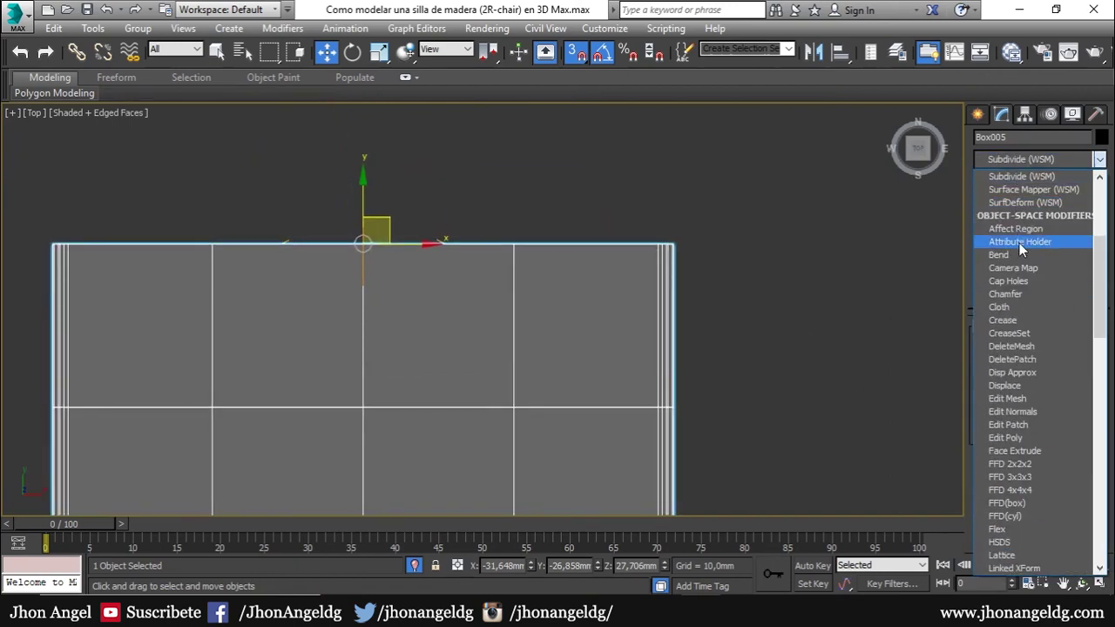
scroll(1028, 213, down, 15)
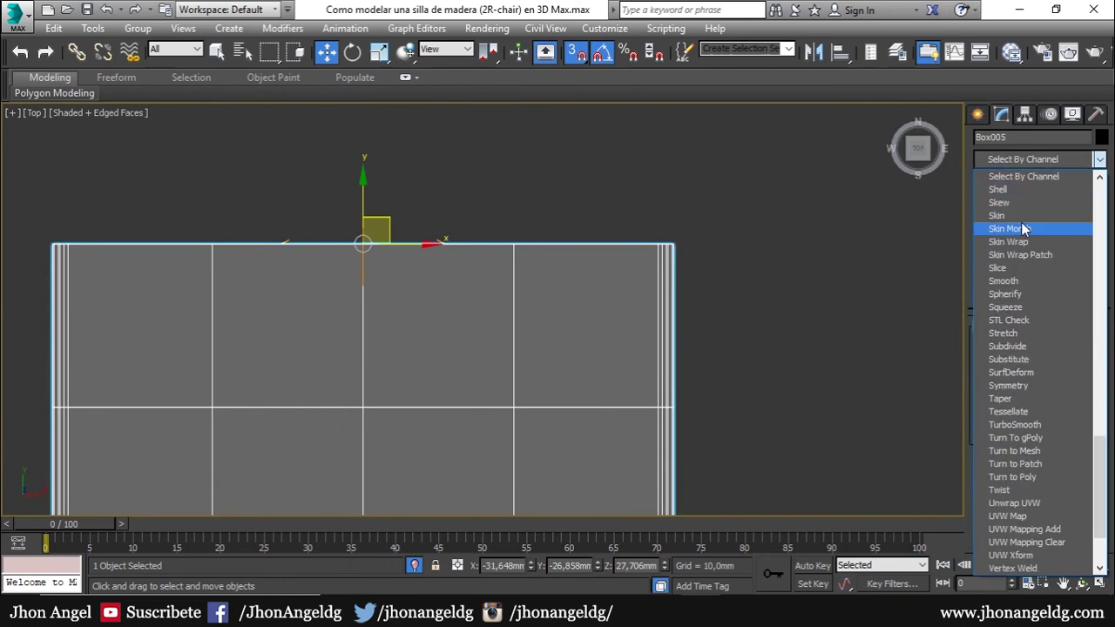
scroll(1024, 228, down, 3)
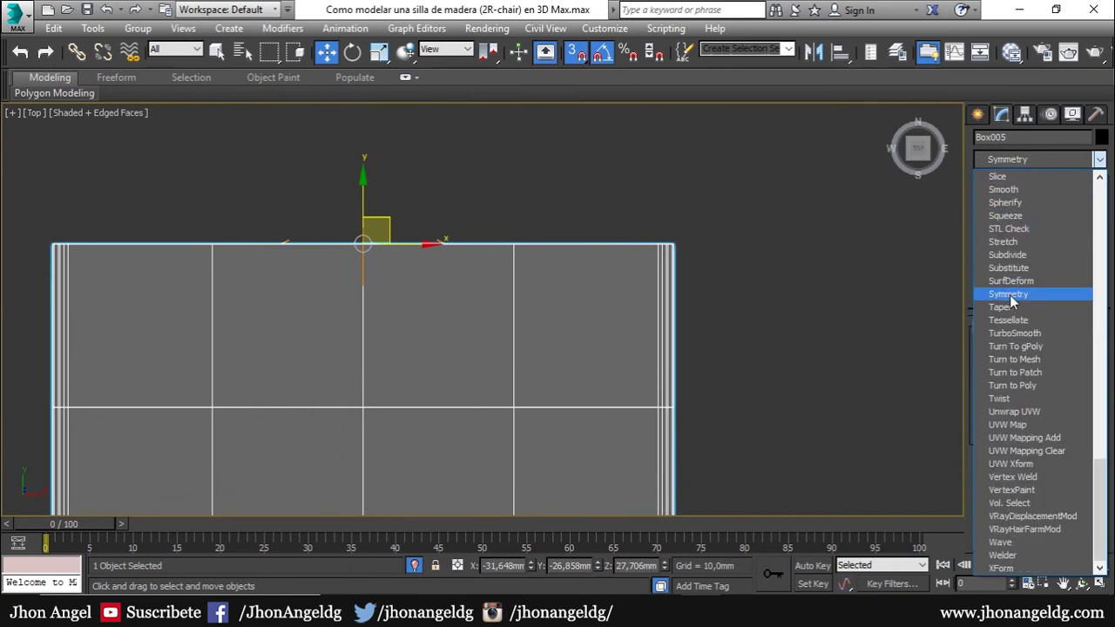
click(1021, 293)
click(1029, 356)
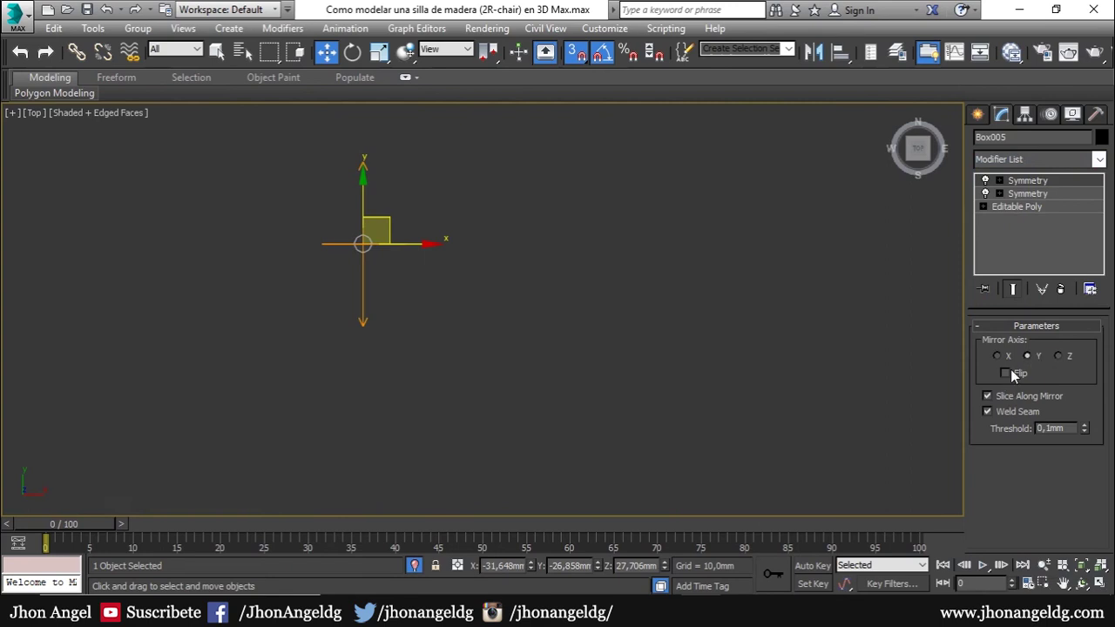
click(1007, 372)
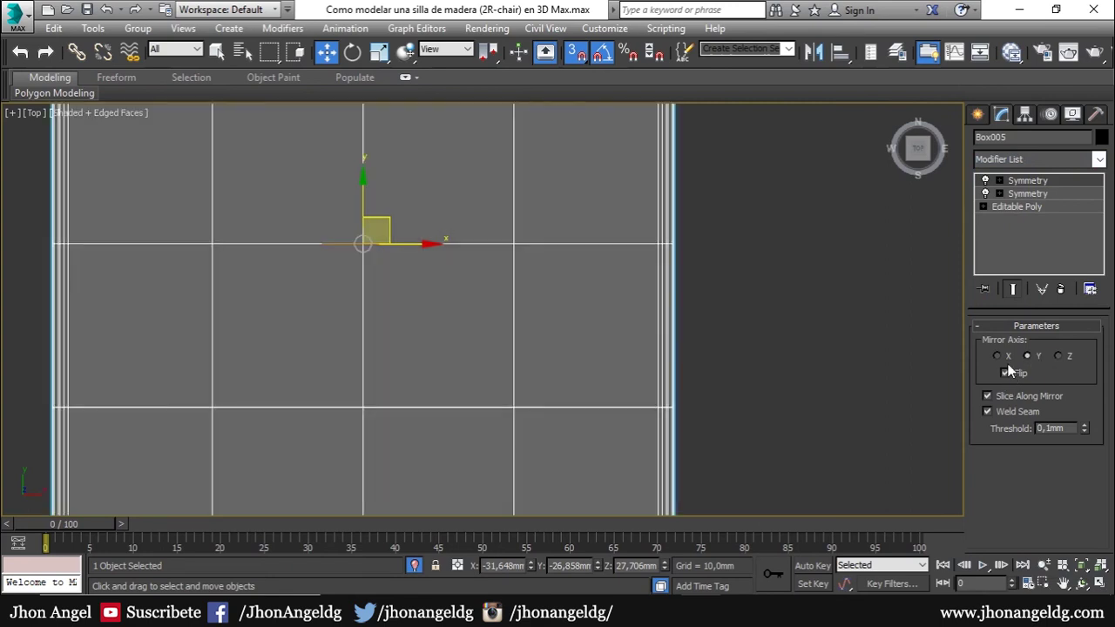
- Add an Edit Poly modifier on top of the Symmetry modifiers
click(1006, 160)
key(e)
click(1007, 215)
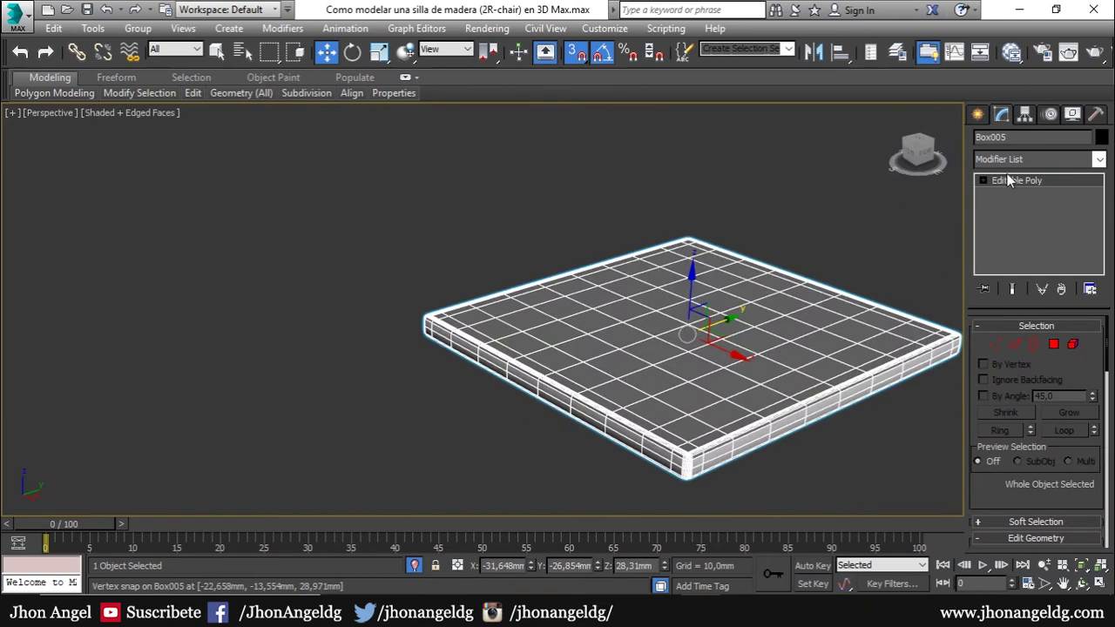
click(1008, 163)
- Add a TurboSmooth modifier to the seat box and turn off snapping
key(r)
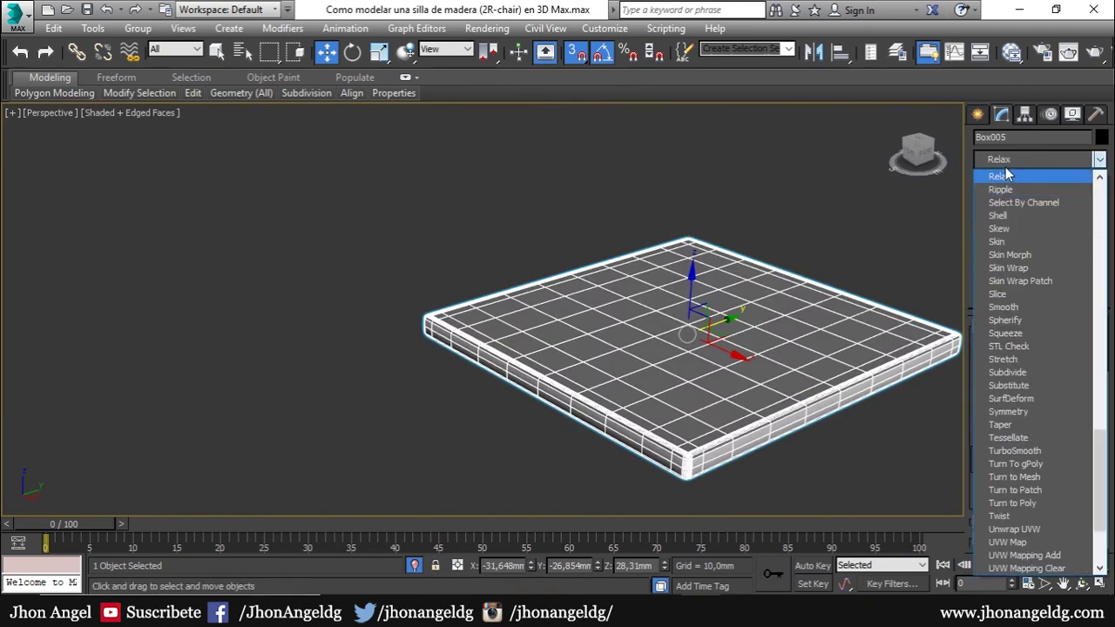
click(1005, 165)
click(1006, 166)
key(t)
click(1011, 327)
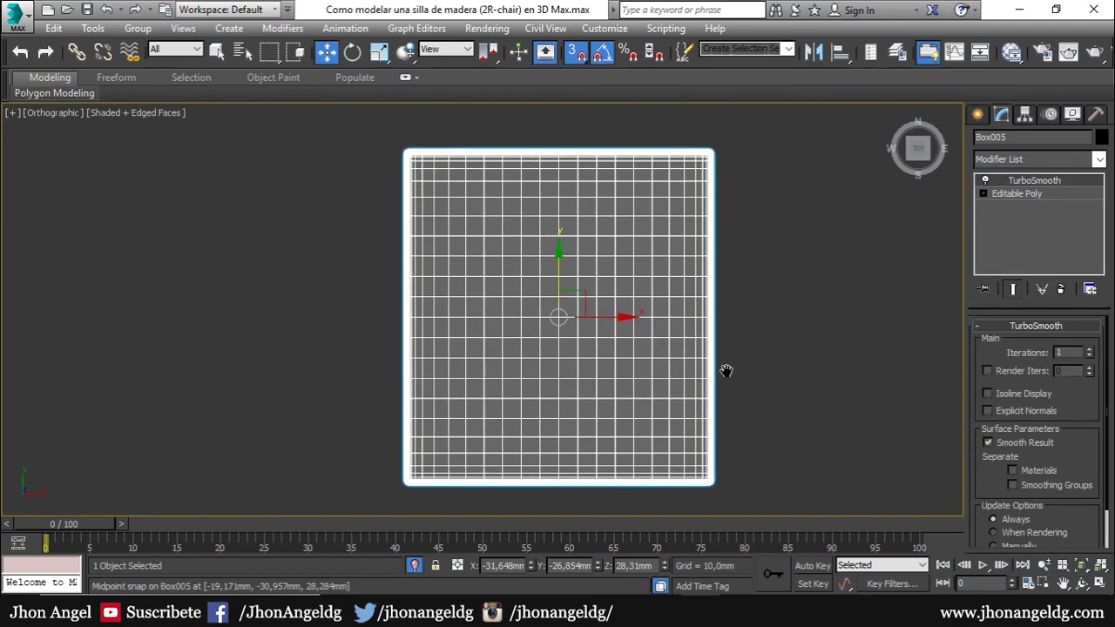
key(p)
mouse_move(723, 403)
alt+middle_down()
mouse_move(685, 311)
mouse_move(699, 369)
mouse_move(733, 407)
mouse_move(799, 405)
mouse_move(783, 396)
alt+middle_up()
key(s)
- Inspect the smoothed box in wireframe, then shaded with edged faces
key(F3)
key(F3)
click(799, 404)
click(704, 353)
mouse_move(705, 353)
alt+middle_down()
mouse_move(759, 401)
mouse_move(854, 407)
alt+middle_up()
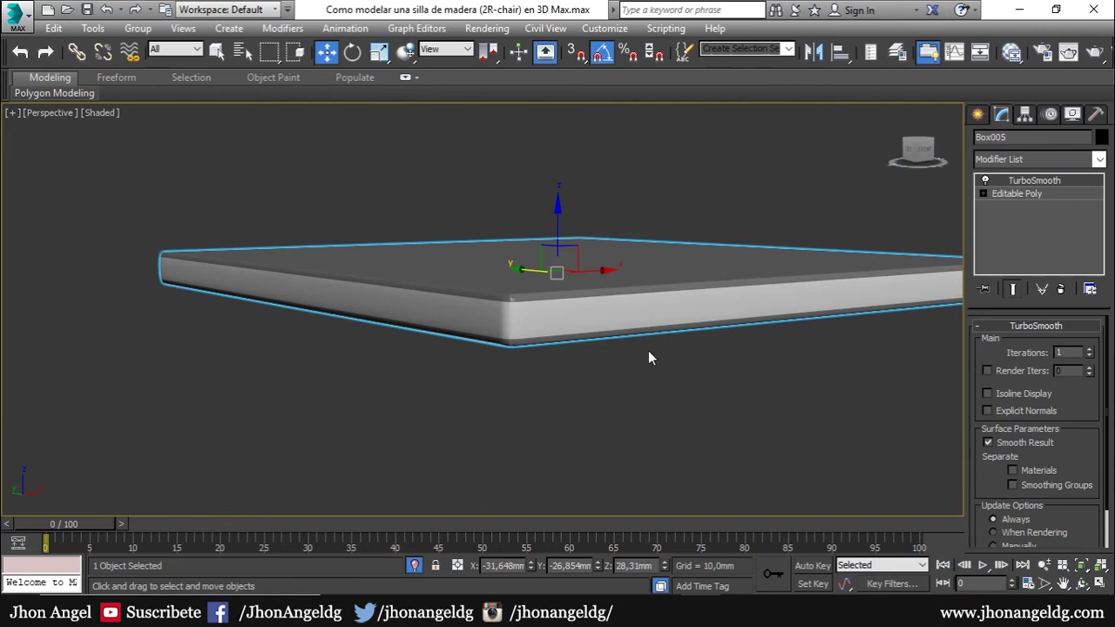
scroll(533, 316, up, 3)
scroll(527, 306, up, 4)
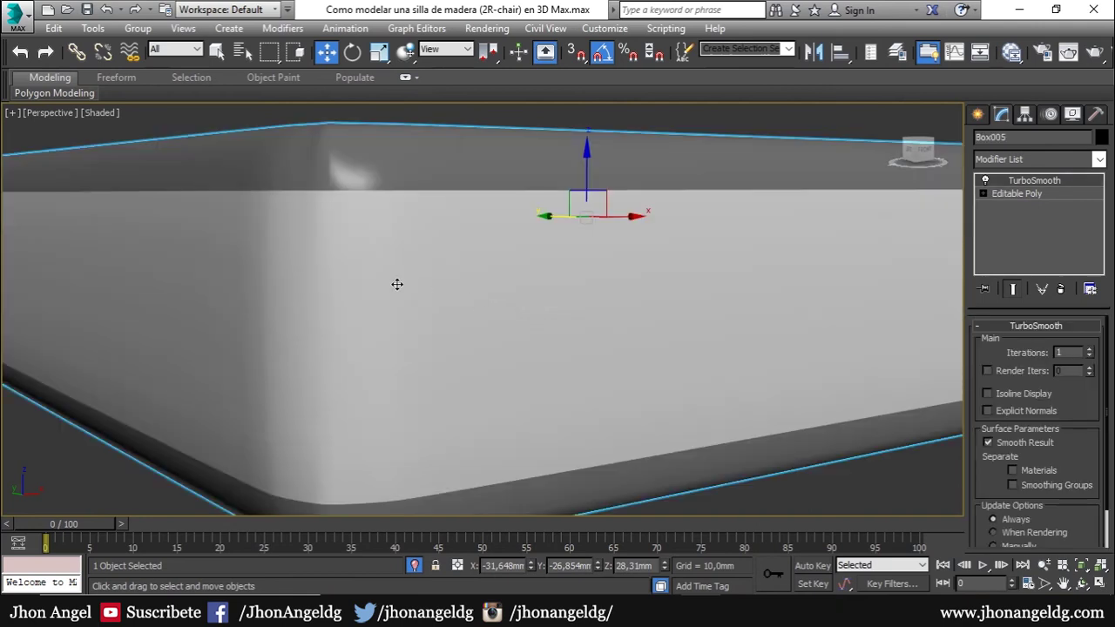
key(F4)
key(F4)
scroll(514, 298, down, 5)
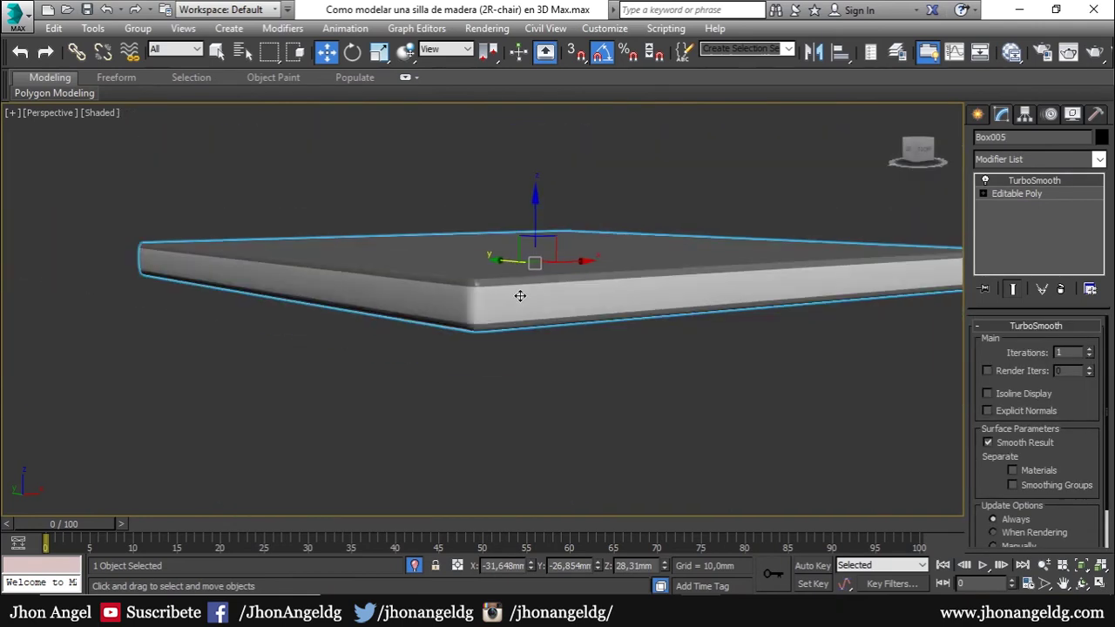
- Add Edit Poly above TurboSmooth and assign the dark grey material in the Slate Material Editor
click(1015, 166)
scroll(1020, 262, down, 10)
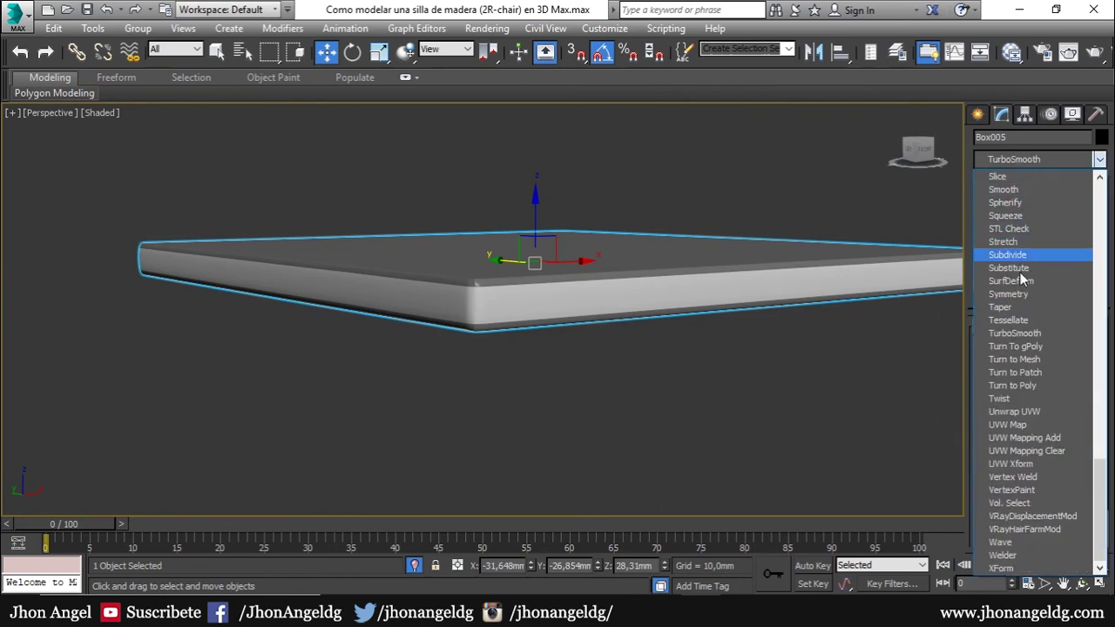
click(996, 165)
click(996, 166)
scroll(1002, 192, down, 8)
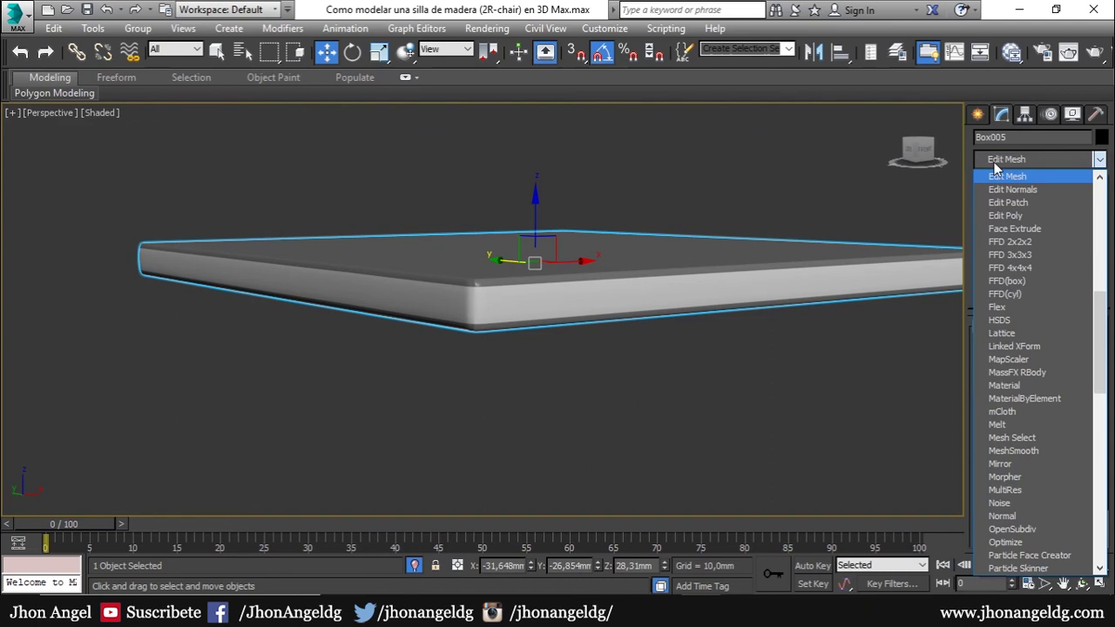
click(1015, 215)
alt+middle_drag(922, 255, 795, 315)
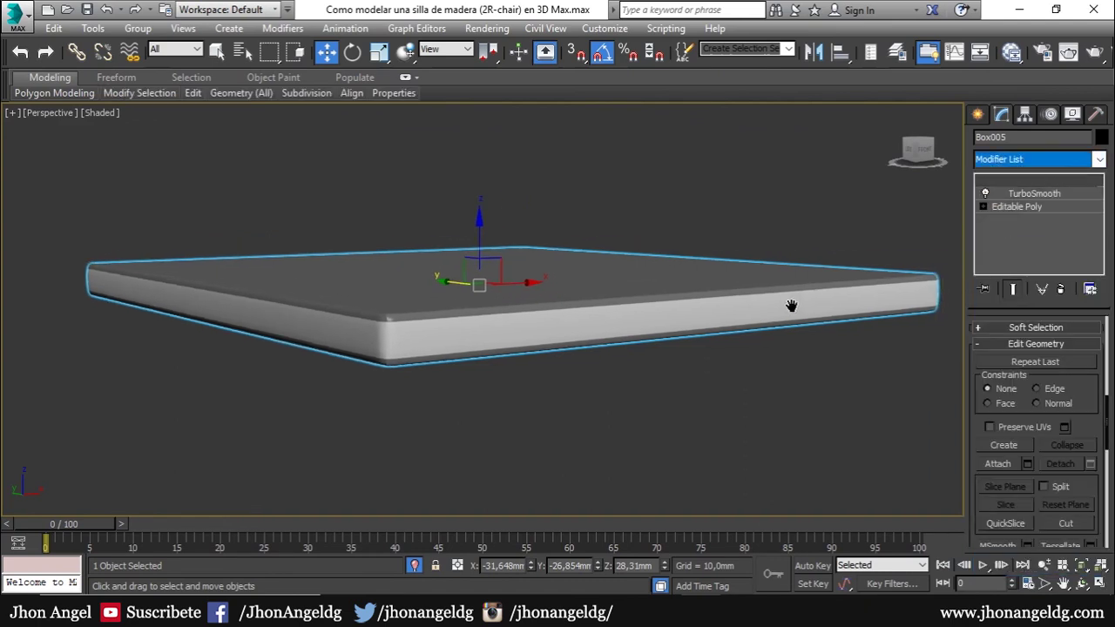
key(m)
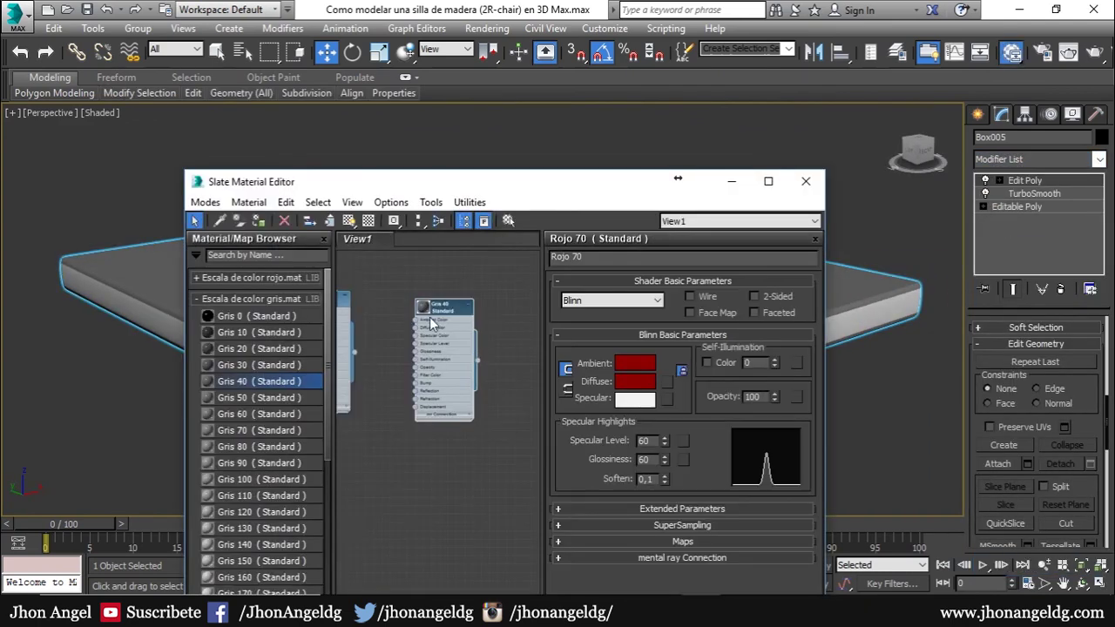
click(258, 223)
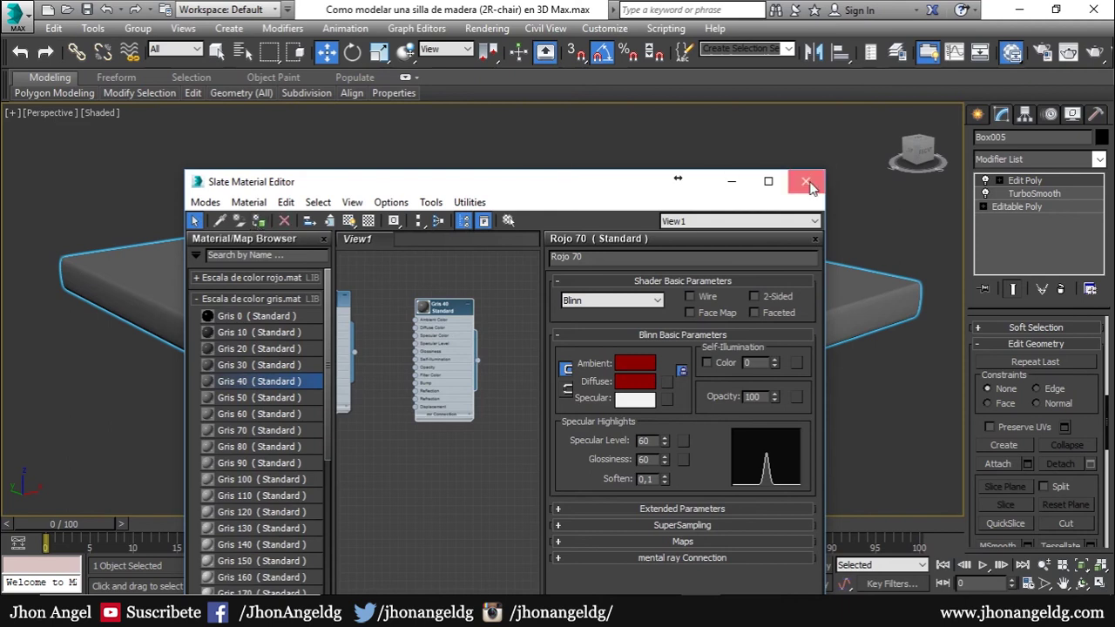
- Close the material editor, turn Auto Key back off, and add a Noise modifier to Box005
click(807, 183)
scroll(468, 447, up, 5)
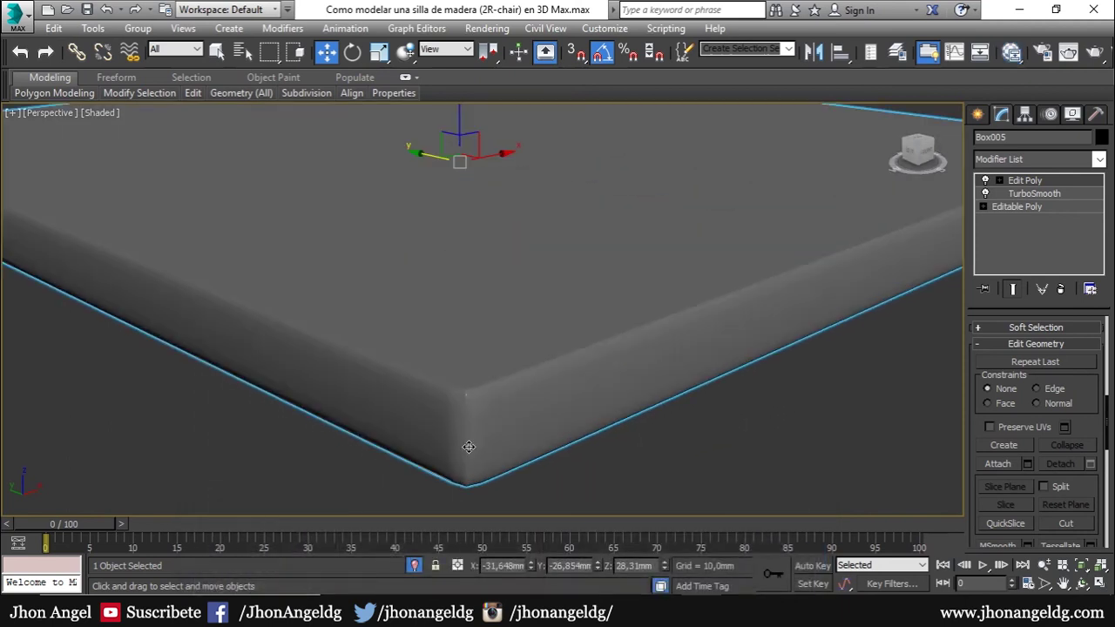
click(1013, 157)
scroll(1030, 155, down, 3)
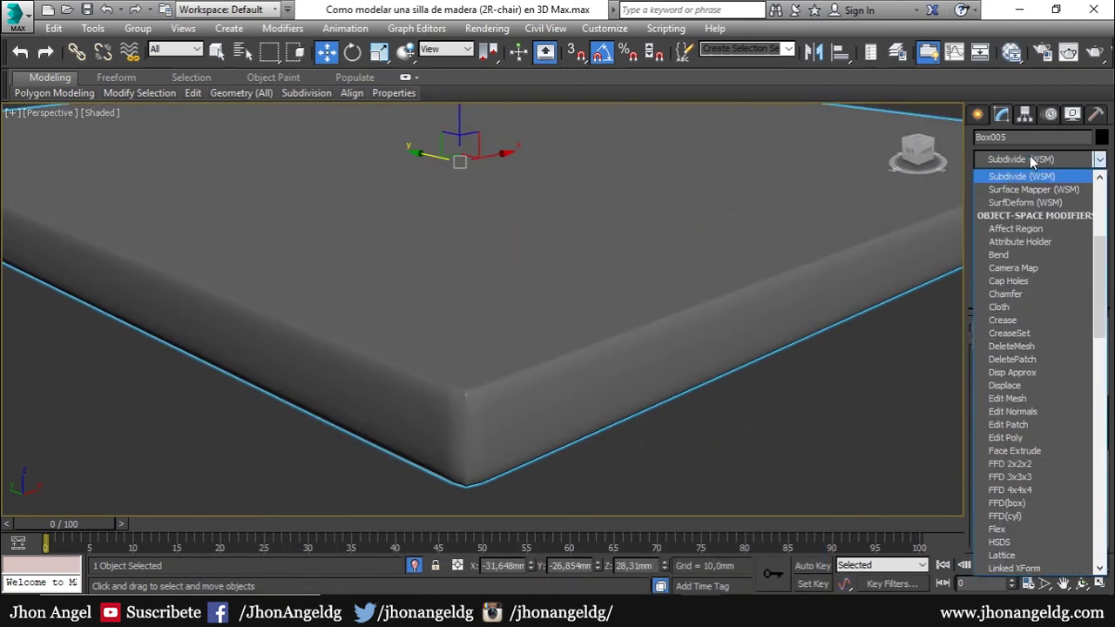
click(1030, 155)
key(n)
key(n)
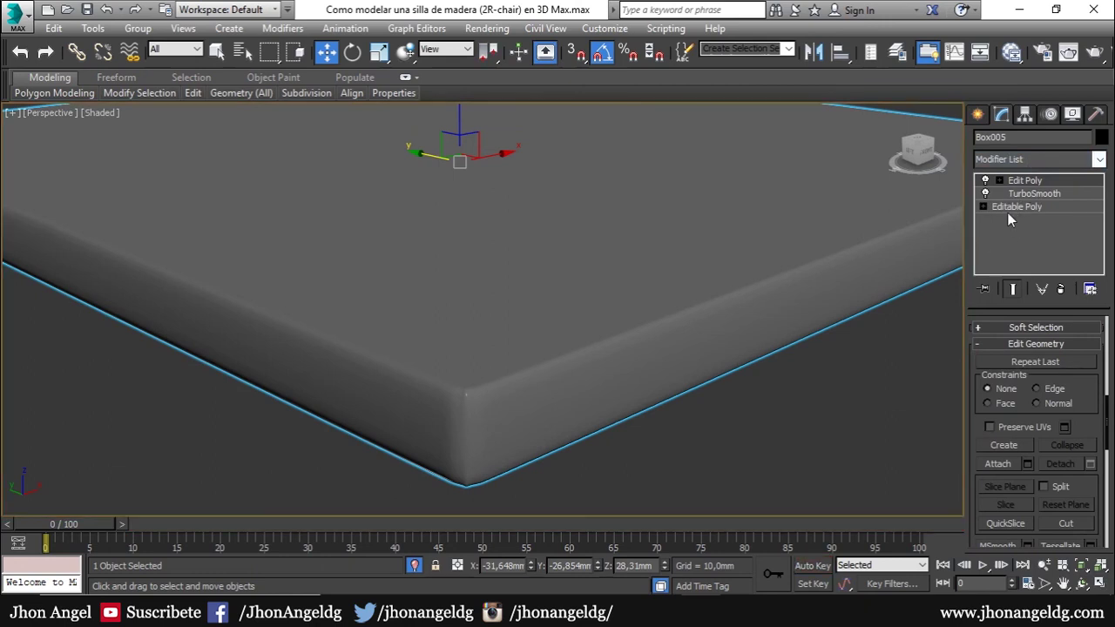
click(1018, 156)
key(n)
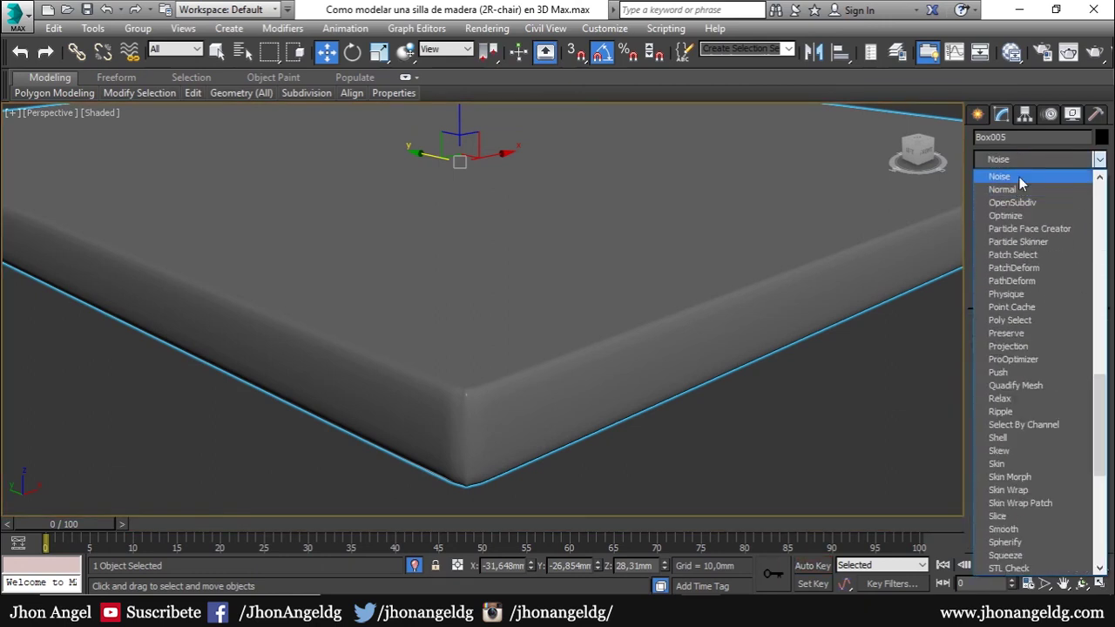
click(1020, 177)
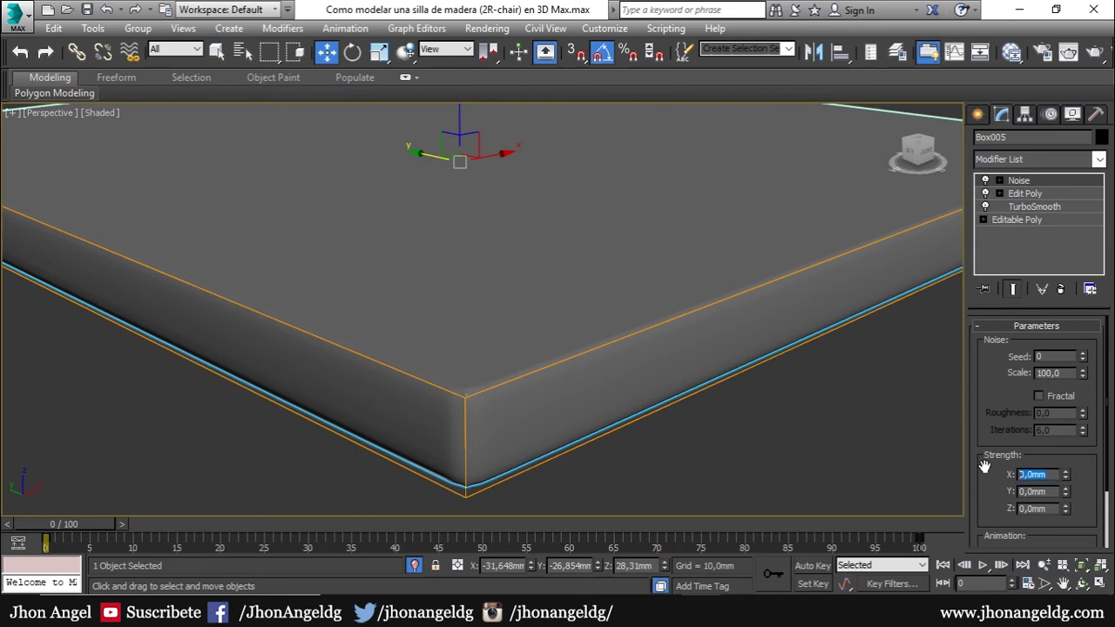
- Give the fractal Noise 1 mm strength on X, Y and Z and a scale of 31,136
text(5)
key(Return)
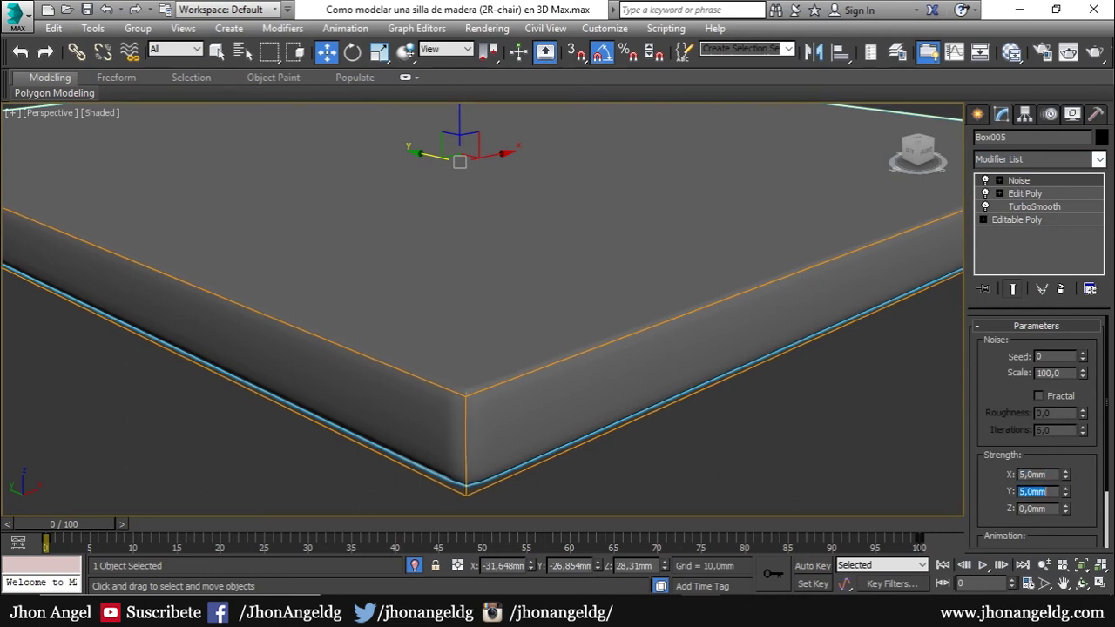
text(5)
key(Return)
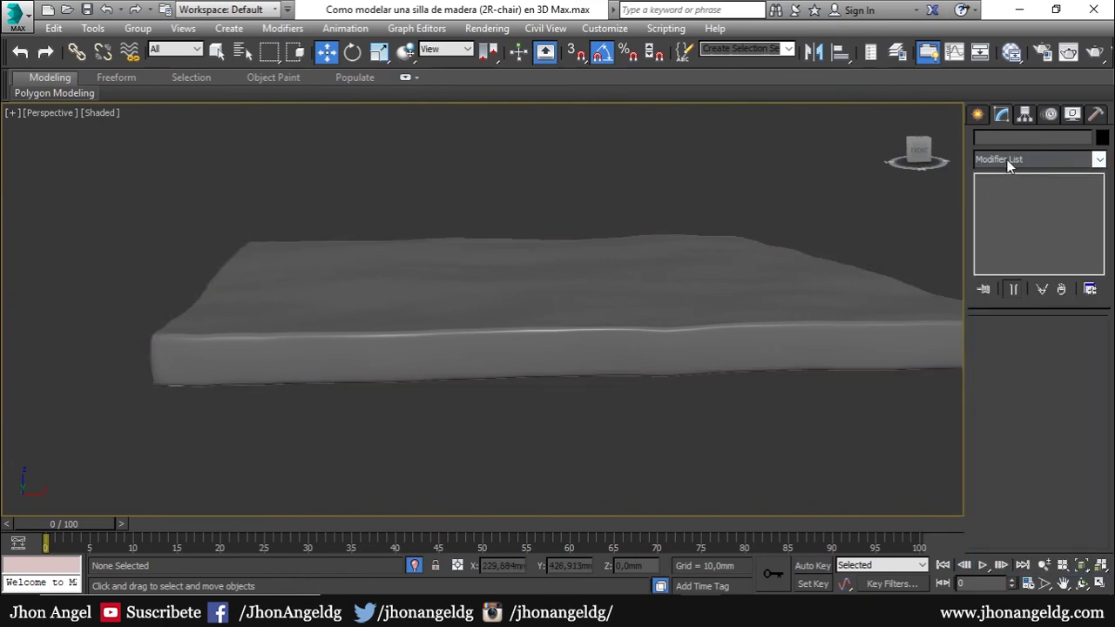
click(809, 296)
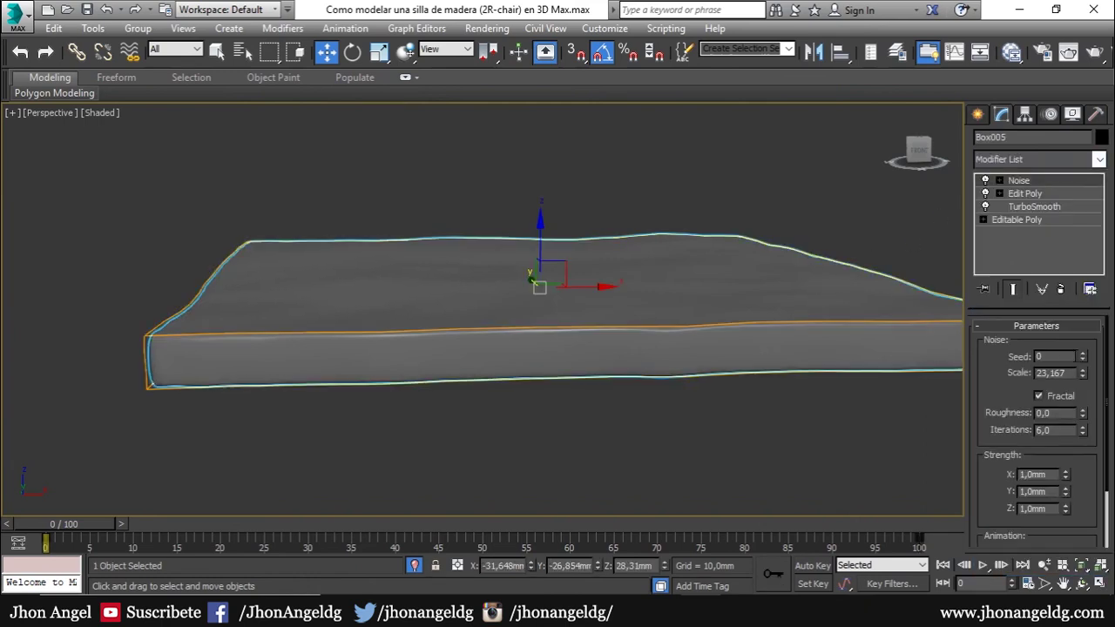
mouse_move(1084, 375)
mouse_down()
mouse_move(1070, 539)
mouse_move(1043, 177)
mouse_move(1019, 179)
mouse_up()
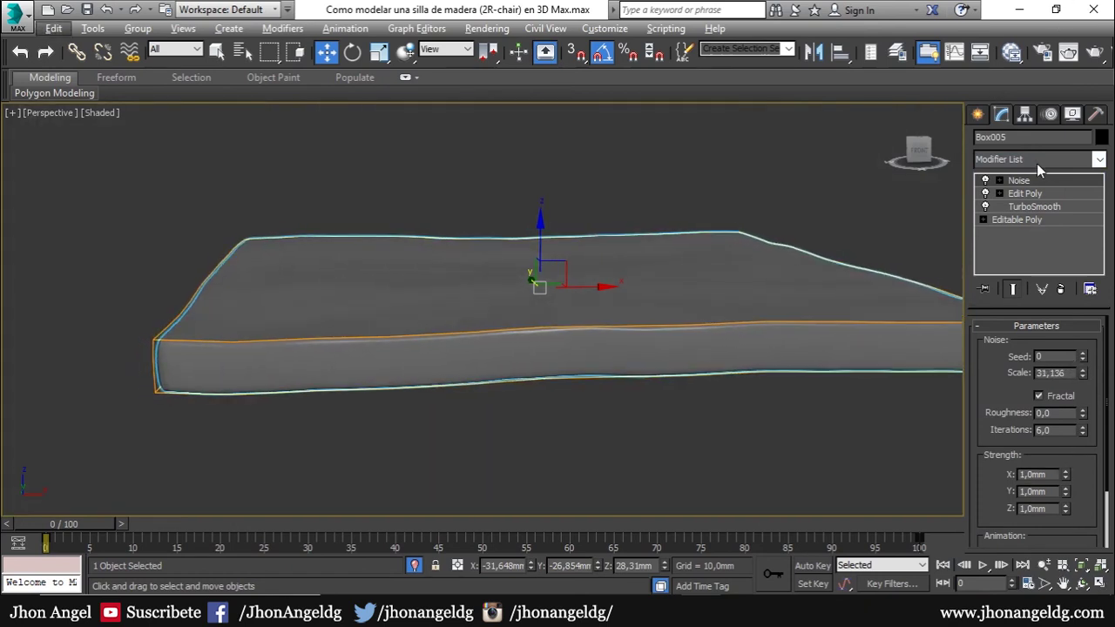
click(1037, 159)
- Add an Edit Poly modifier above Noise, then collapse Box005 to an Editable Poly
key(e)
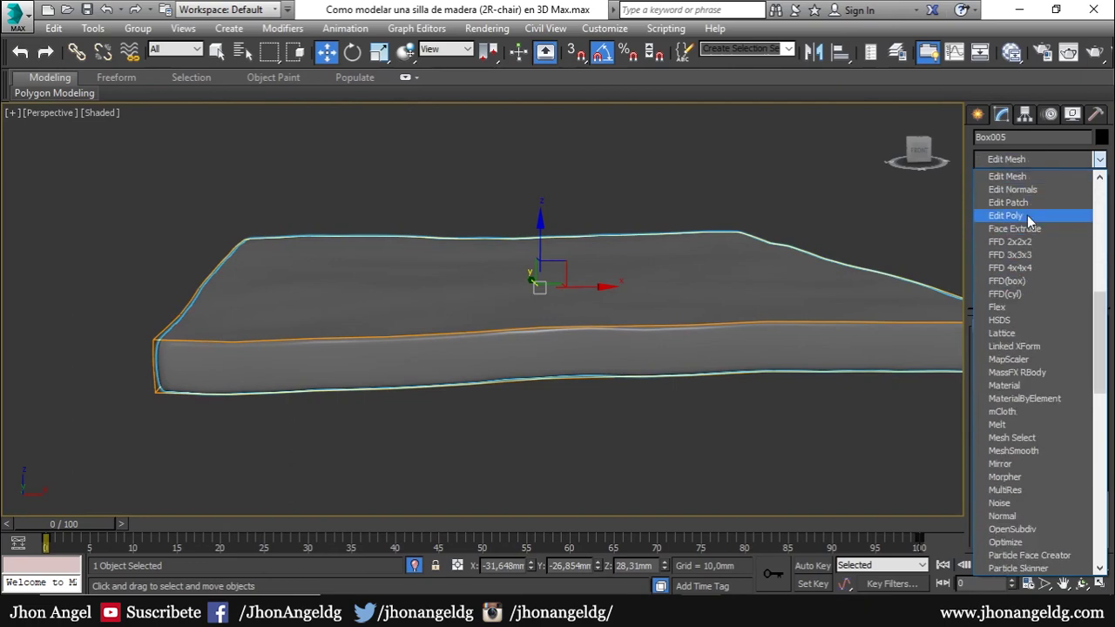
click(1028, 215)
key(F3)
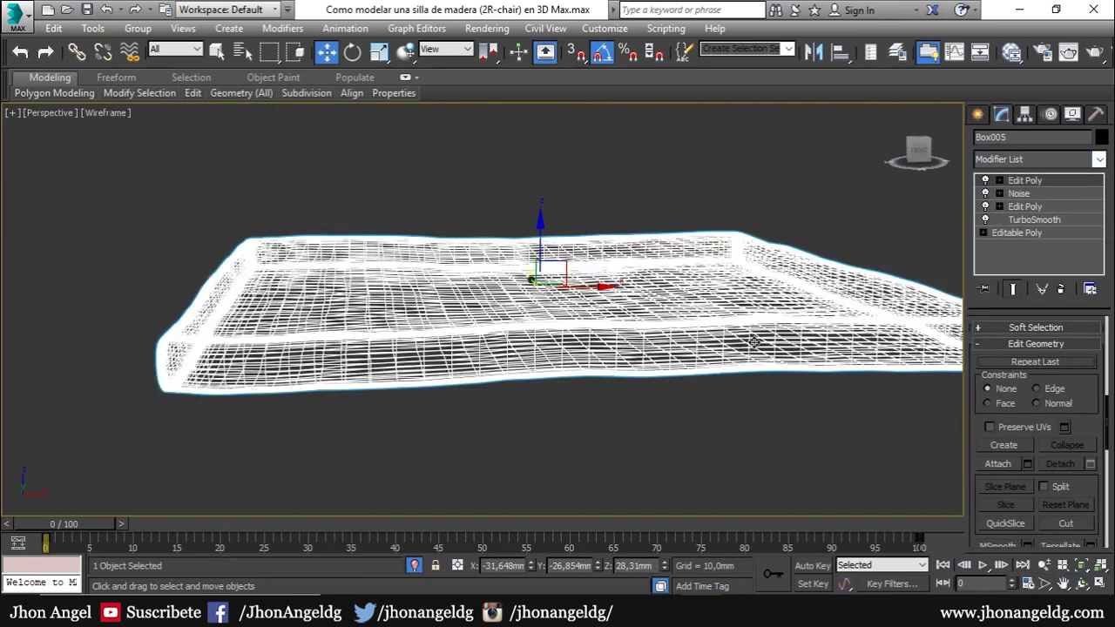
alt+middle_drag(637, 352, 662, 401)
alt+middle_drag(704, 440, 615, 439)
key(2)
scroll(614, 438, up, 3)
right_click(702, 326)
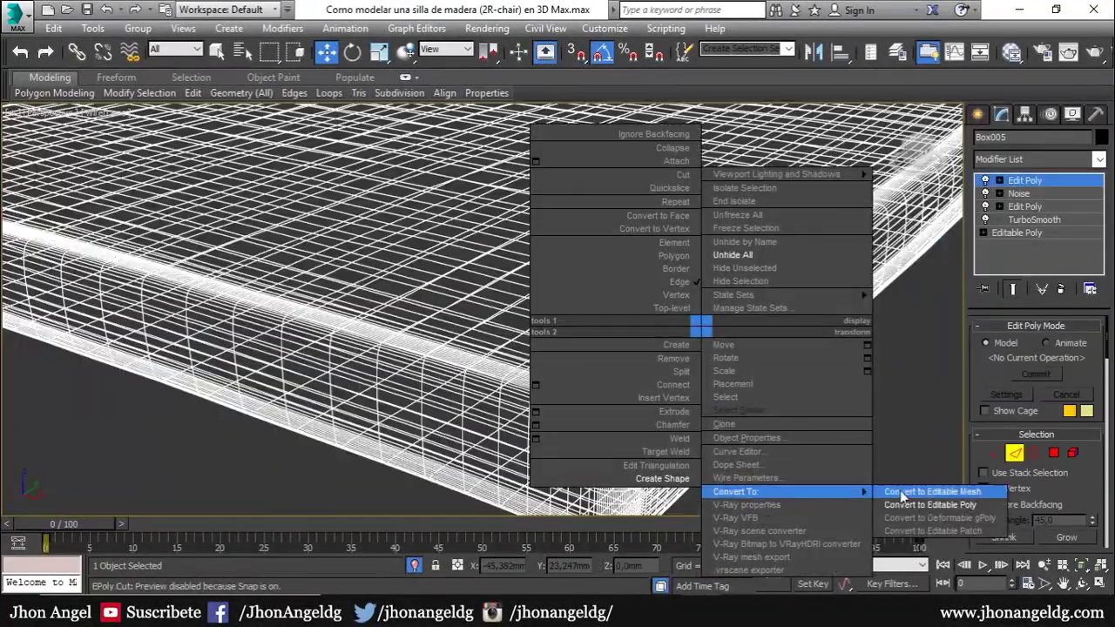
click(920, 504)
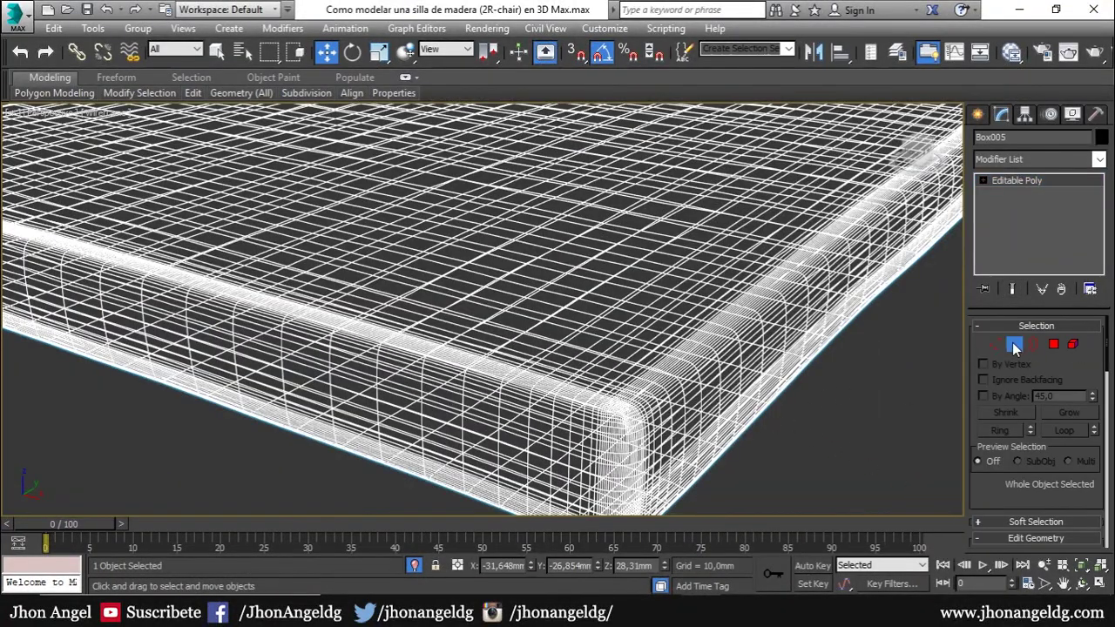
- In Edge mode, pick a corner edge of the cushion and Loop-select two rim edge loops
click(1015, 348)
click(618, 413)
key(F3)
key(F3)
click(1065, 431)
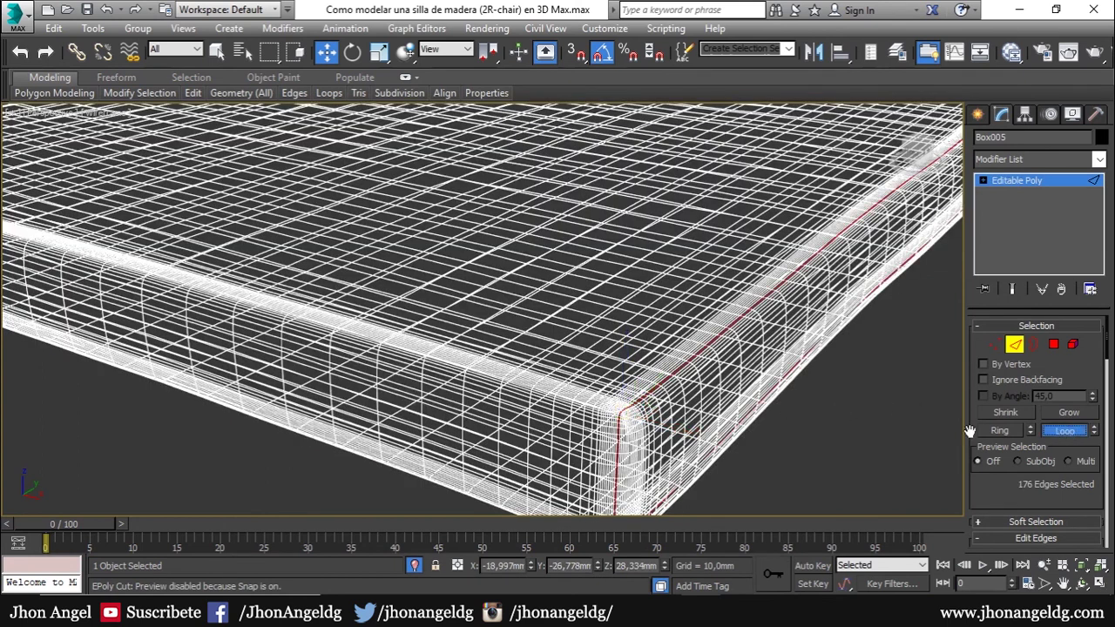
scroll(621, 422, up, 5)
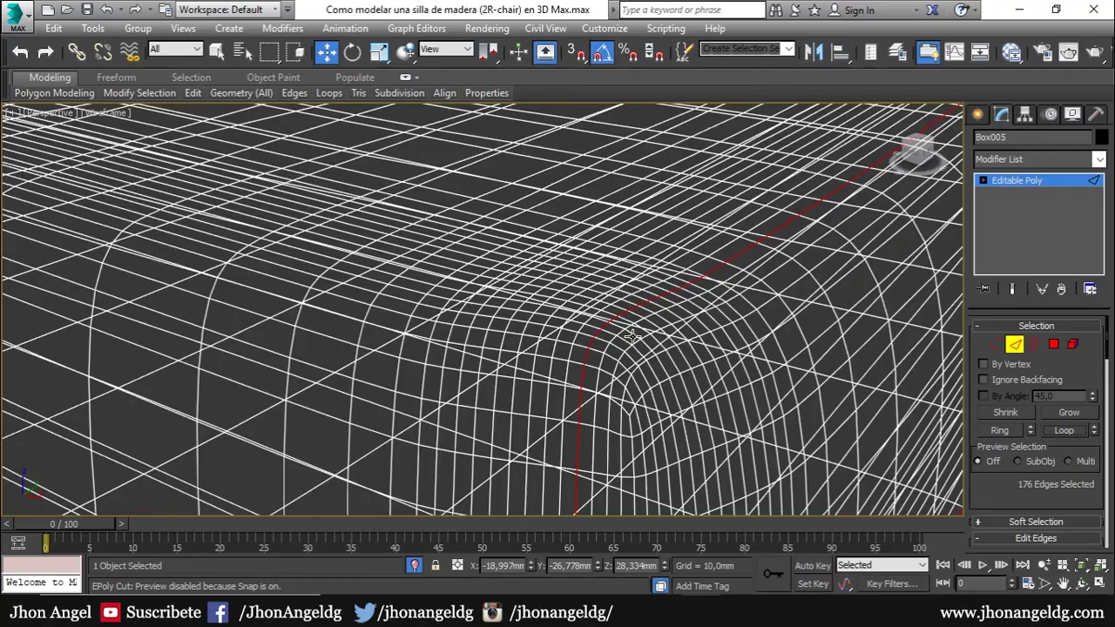
click(1065, 431)
- Add a third rim edge loop to the selection and bring up the quad menu for Create Shape
scroll(610, 366, down, 5)
mouse_move(566, 375)
alt+middle_down()
mouse_move(601, 392)
mouse_move(592, 366)
alt+middle_up()
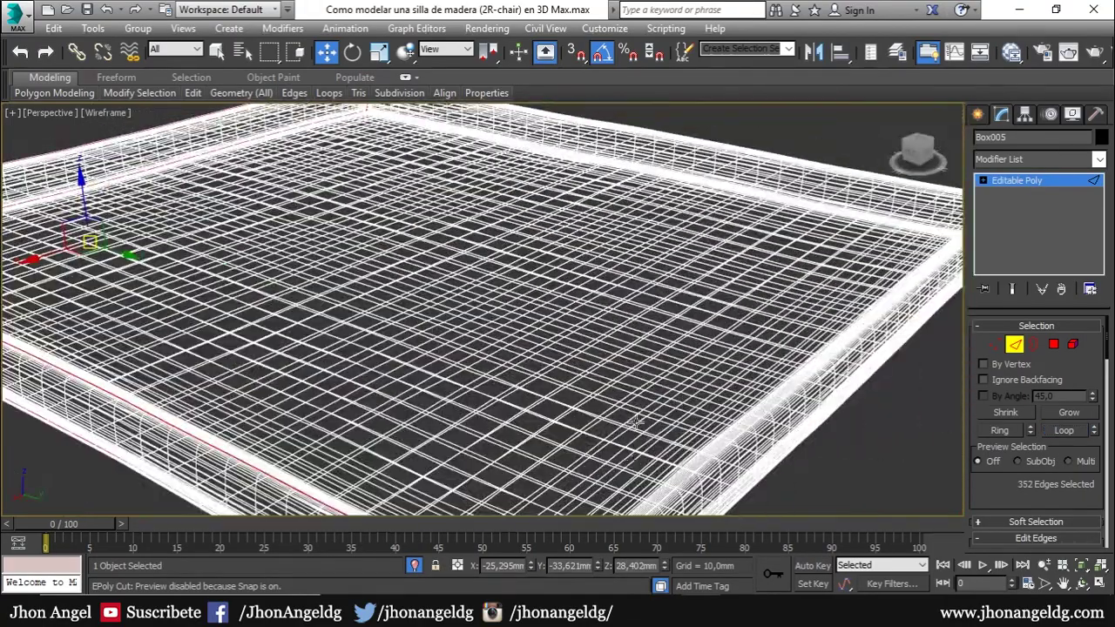
scroll(584, 344, up, 4)
scroll(575, 334, up, 3)
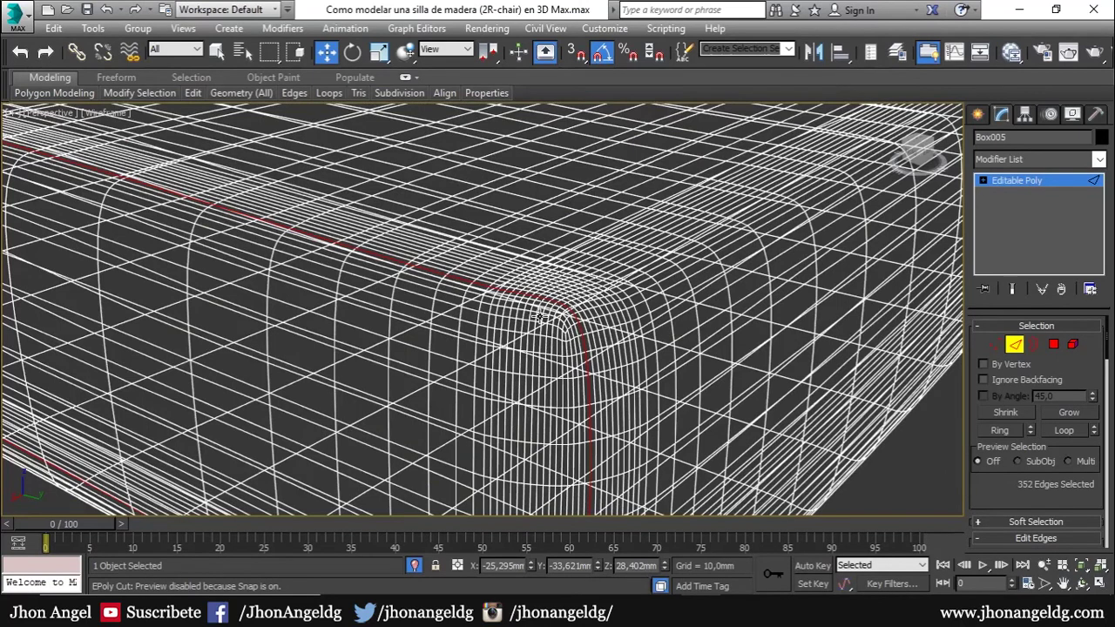
click(1040, 411)
scroll(610, 366, down, 5)
alt+middle_drag(610, 366, 645, 384)
scroll(678, 396, up, 5)
scroll(615, 417, down, 5)
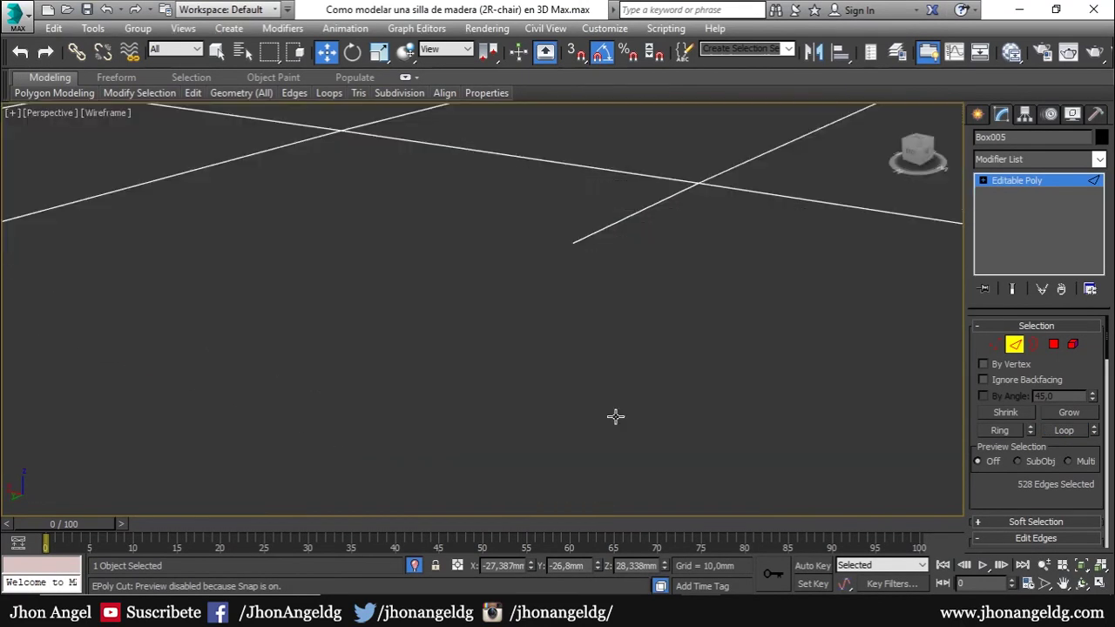
scroll(615, 417, up, 3)
scroll(536, 397, up, 5)
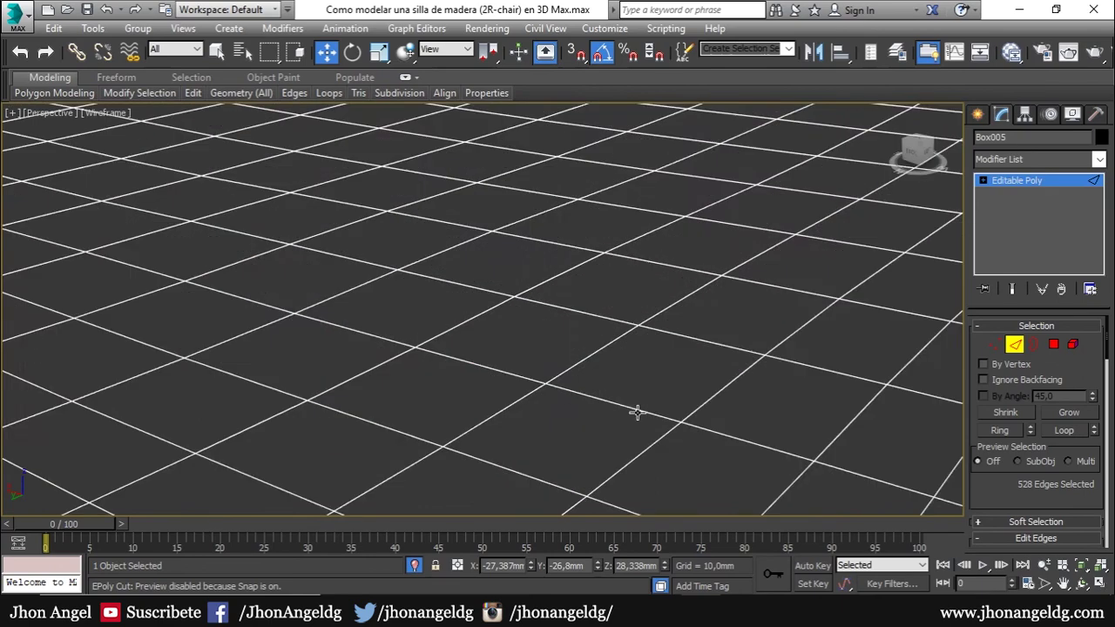
scroll(636, 413, down, 3)
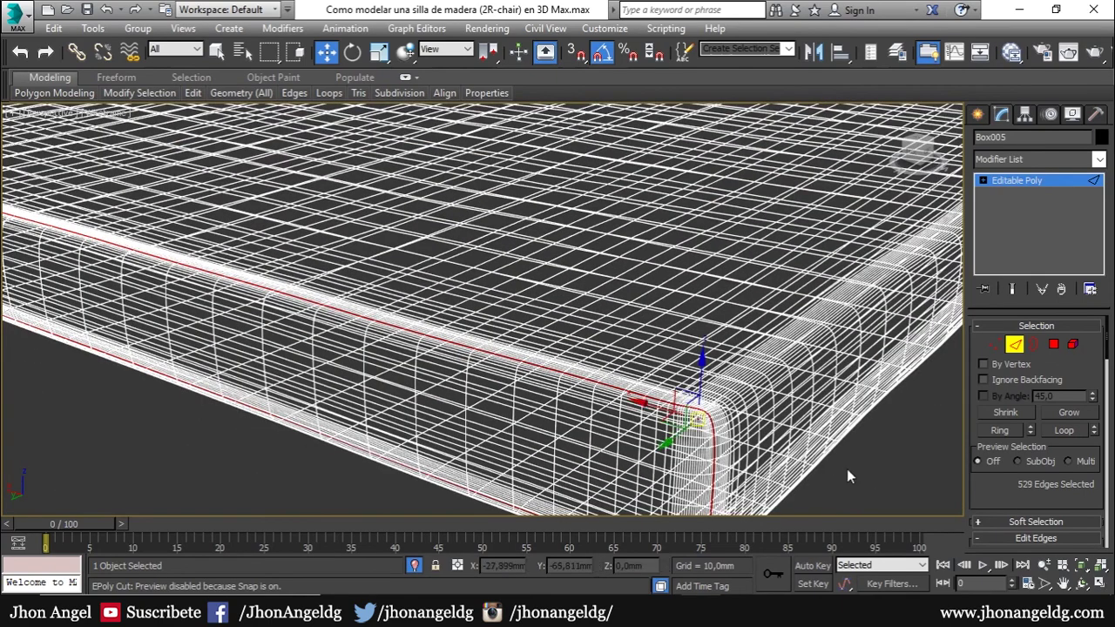
click(1065, 431)
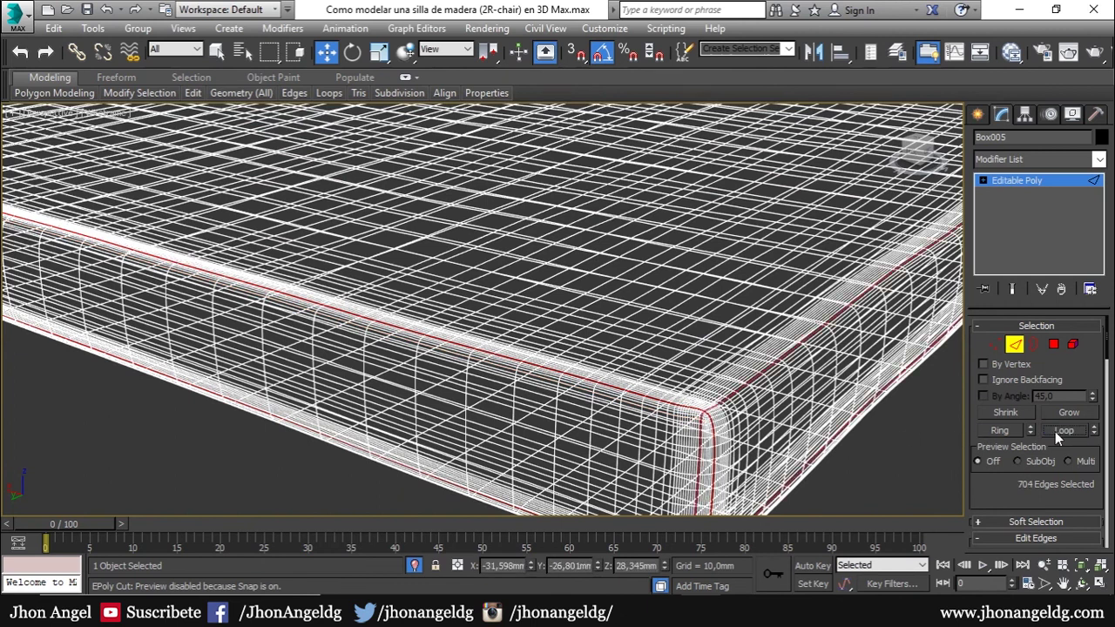
right_click(922, 344)
- Create Shape001 from the selected rim edges and exit Edge mode
click(882, 497)
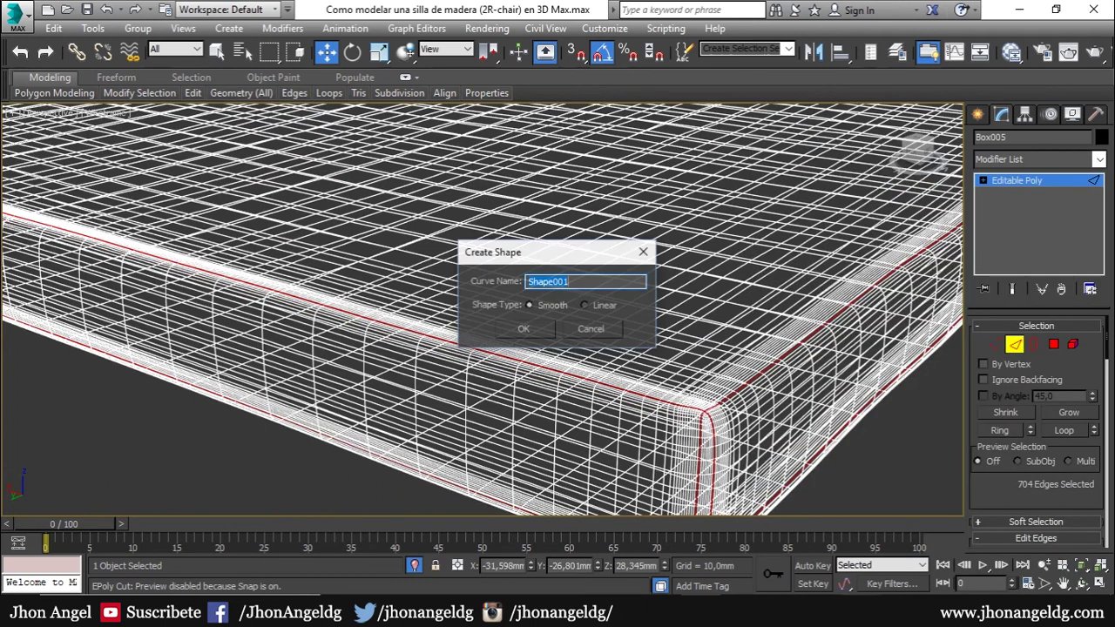
click(526, 326)
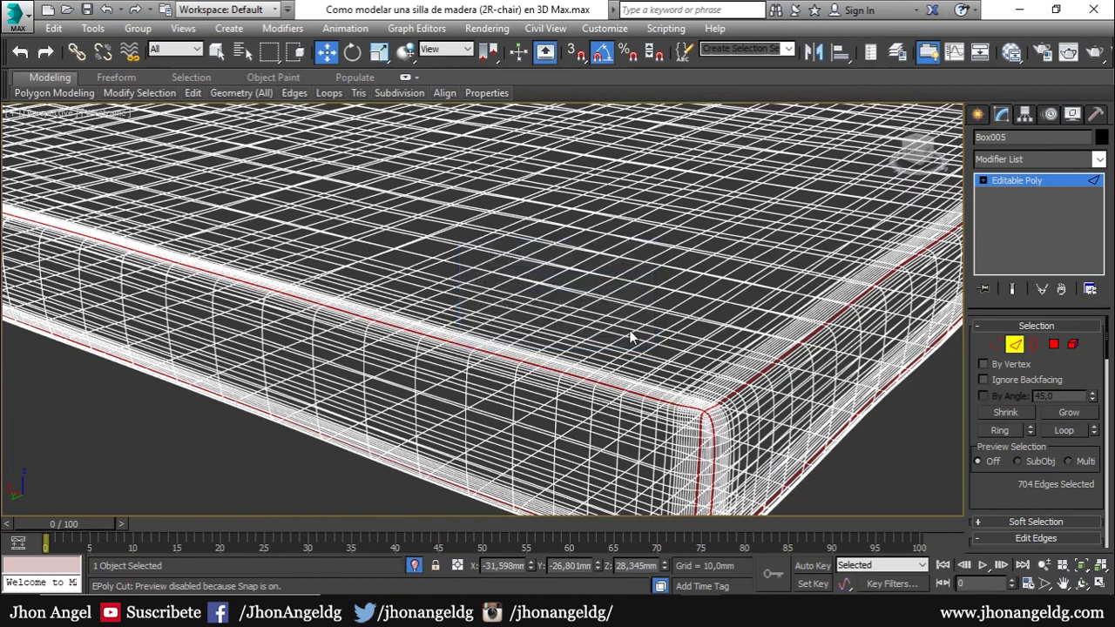
click(1010, 177)
scroll(997, 488, down, 3)
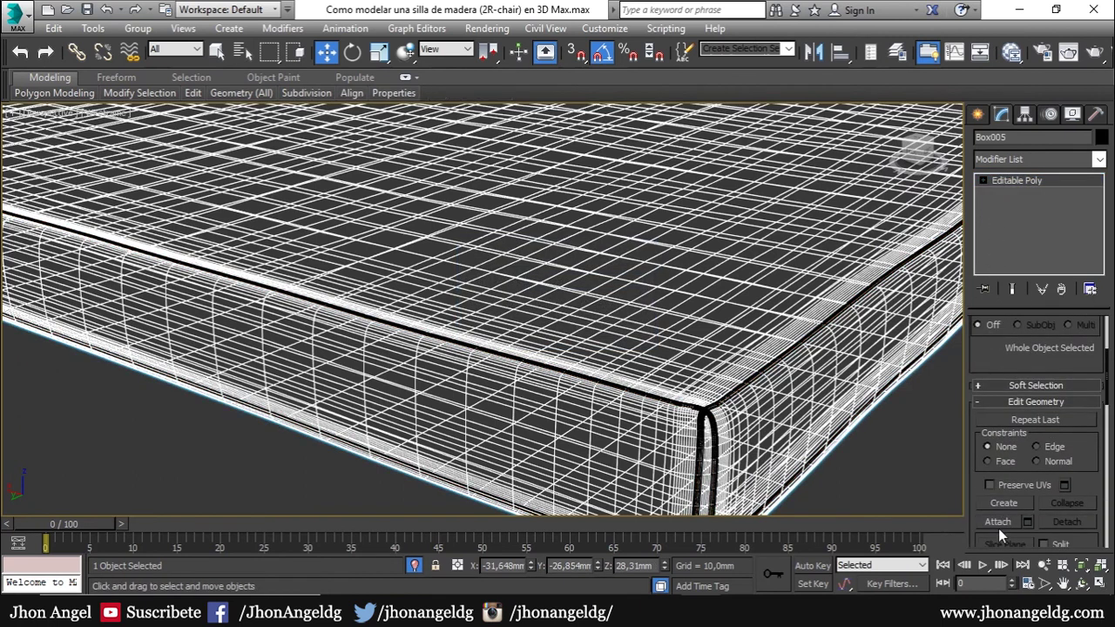
- Attach Shape001 to the cushion, end isolation, and return to shaded display
click(999, 523)
click(707, 436)
right_click(732, 422)
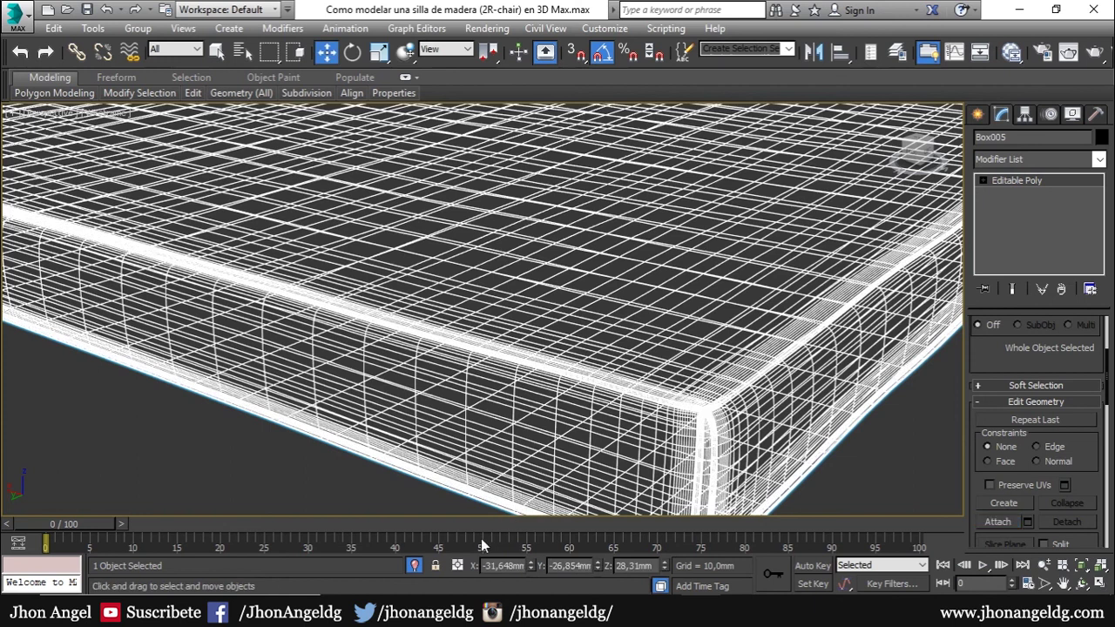
click(414, 566)
key(F3)
scroll(478, 489, up, 3)
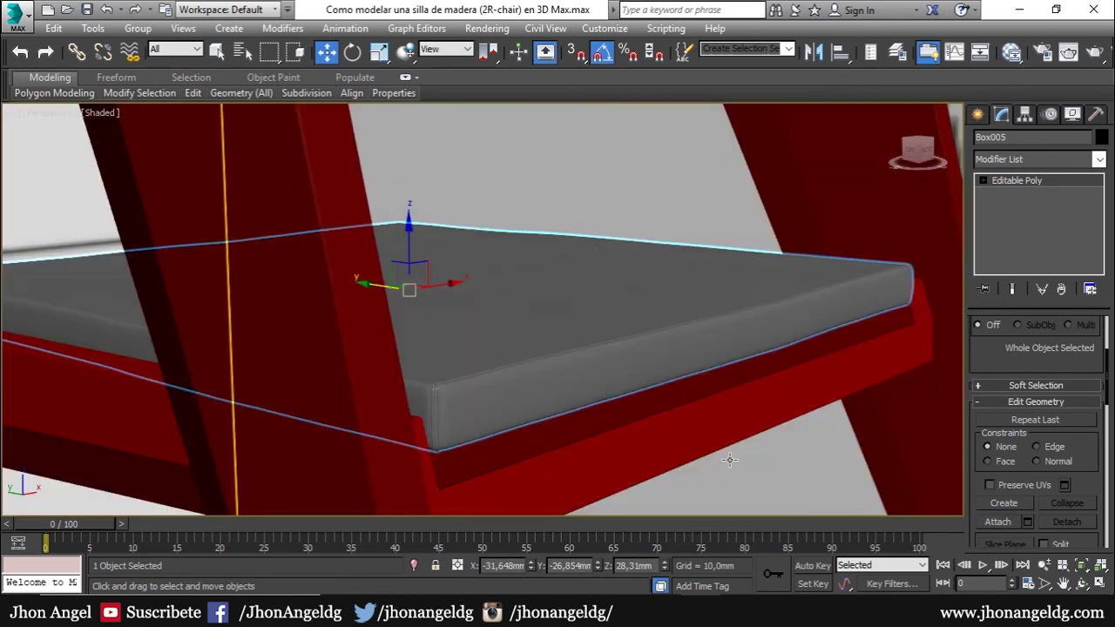
- Select both reference image planes and hide them
scroll(730, 460, down, 5)
alt+middle_drag(685, 341, 521, 468)
click(697, 385)
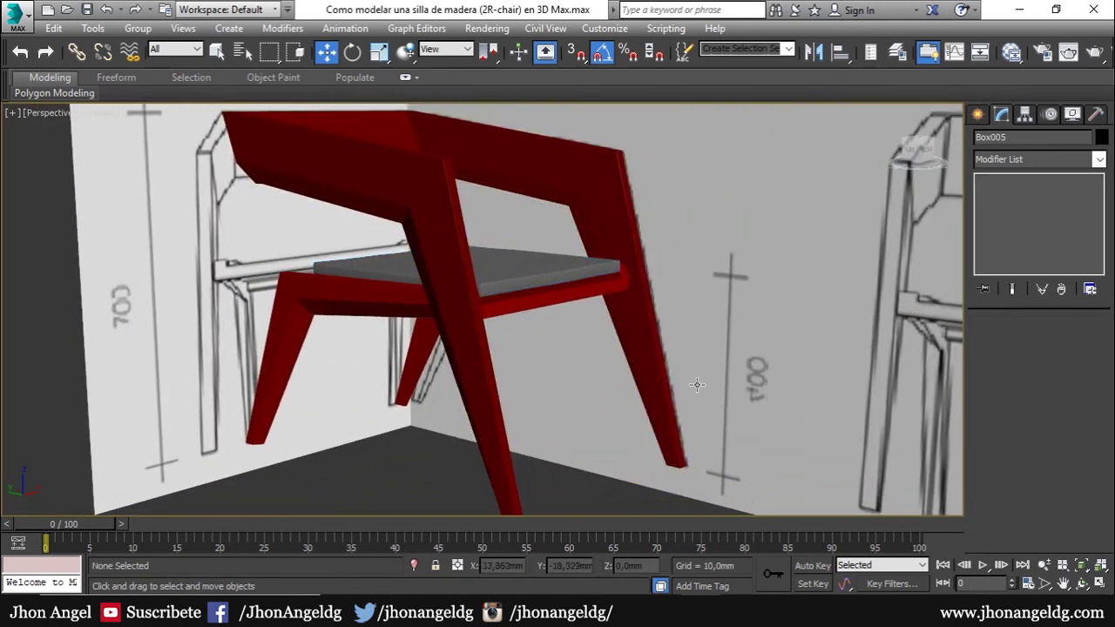
click(734, 356)
scroll(717, 378, down, 4)
alt+middle_drag(717, 378, 642, 351)
ctrl+click(642, 351)
right_click(592, 214)
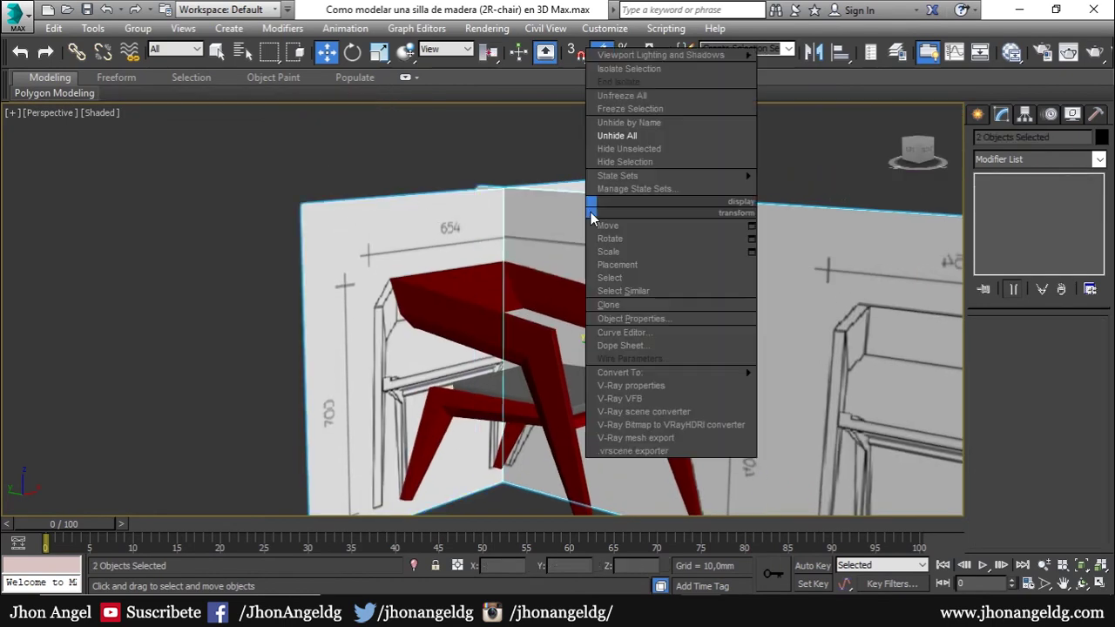
click(624, 162)
- Orbit around the red chair and compare it with the wooden armchair photo in Picasa
mouse_move(684, 294)
alt+middle_down()
mouse_move(569, 319)
mouse_move(752, 207)
mouse_move(695, 199)
mouse_move(759, 264)
mouse_move(773, 253)
alt+middle_up()
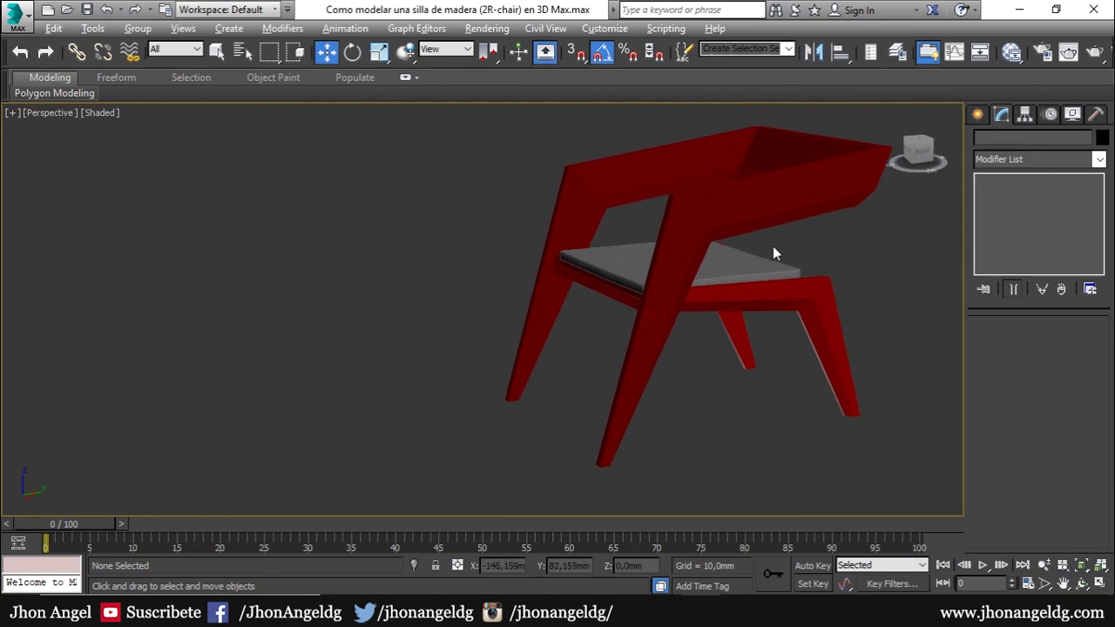
scroll(814, 336, up, 3)
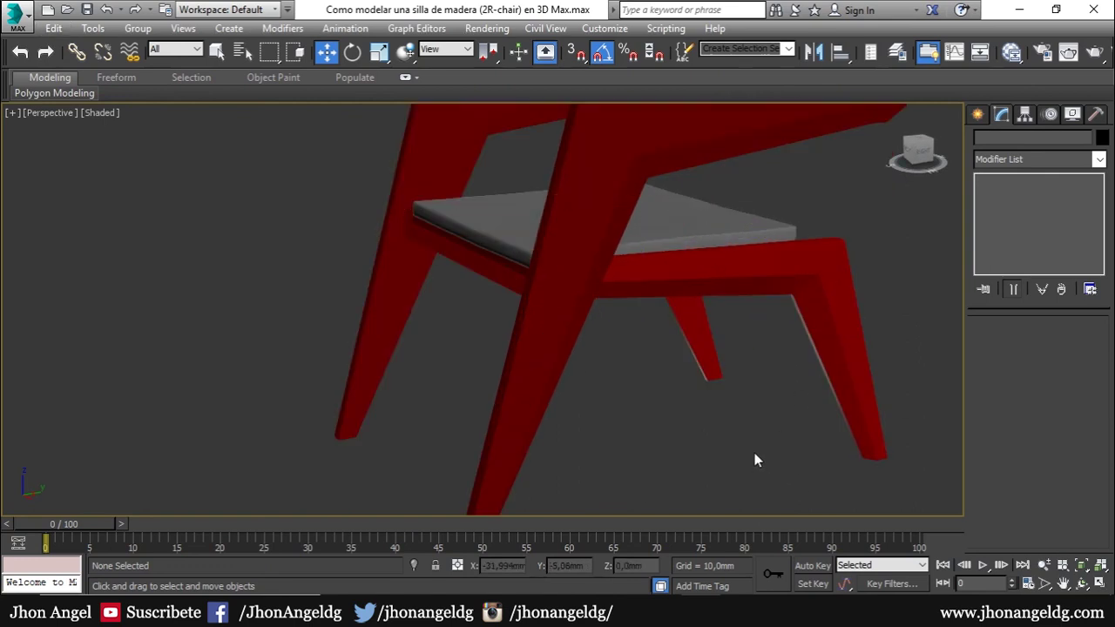
scroll(755, 460, down, 3)
mouse_move(753, 443)
alt+middle_down()
mouse_move(645, 407)
mouse_move(700, 431)
mouse_move(654, 420)
mouse_move(680, 446)
alt+middle_up()
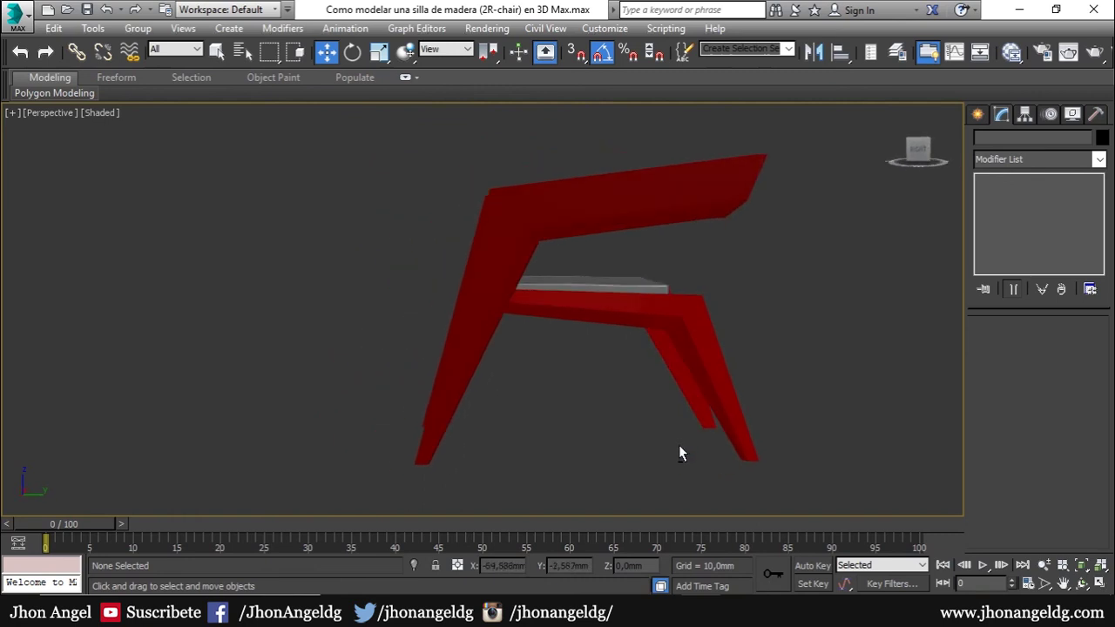
key(alt+Tab)
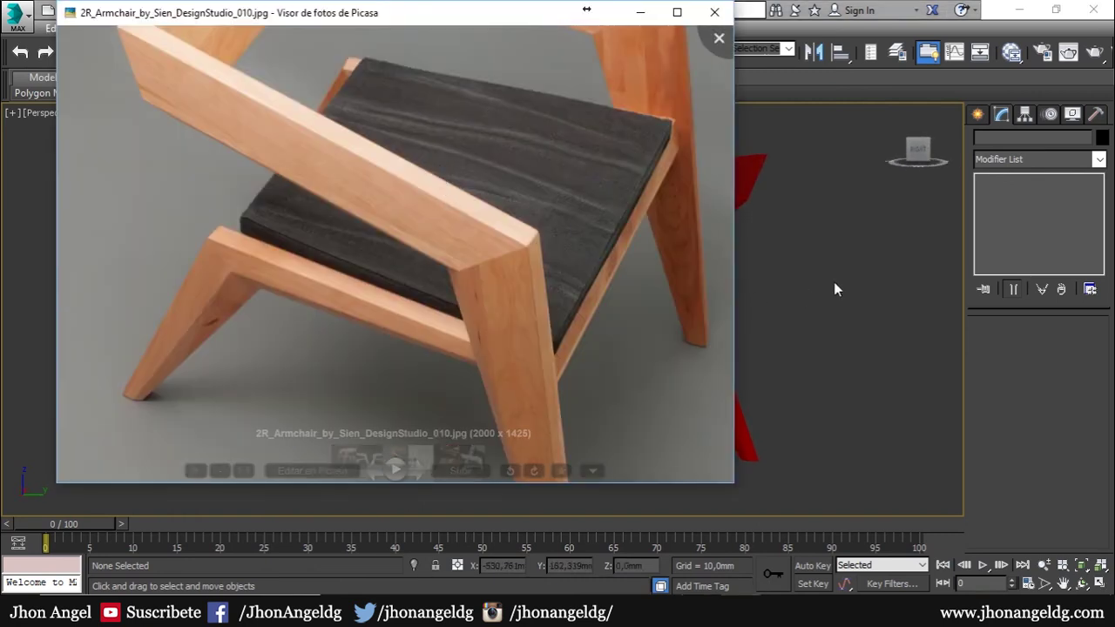
key(alt+Tab)
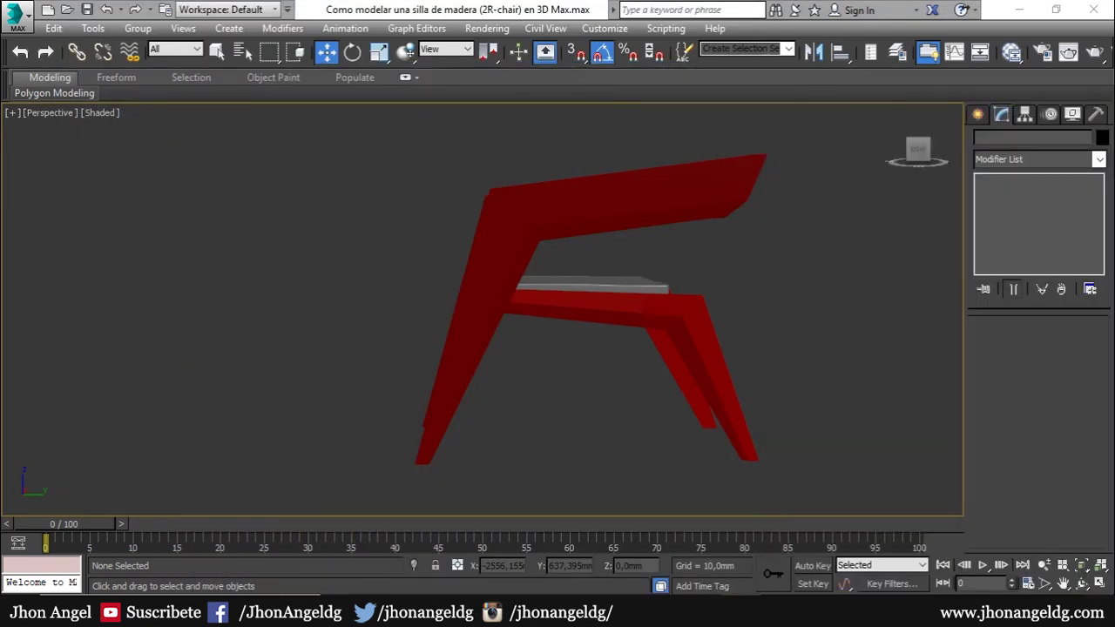
scroll(676, 225, down, 3)
mouse_move(675, 225)
alt+middle_down()
mouse_move(808, 249)
mouse_move(702, 222)
mouse_move(703, 269)
mouse_move(717, 279)
mouse_move(660, 314)
alt+middle_up()
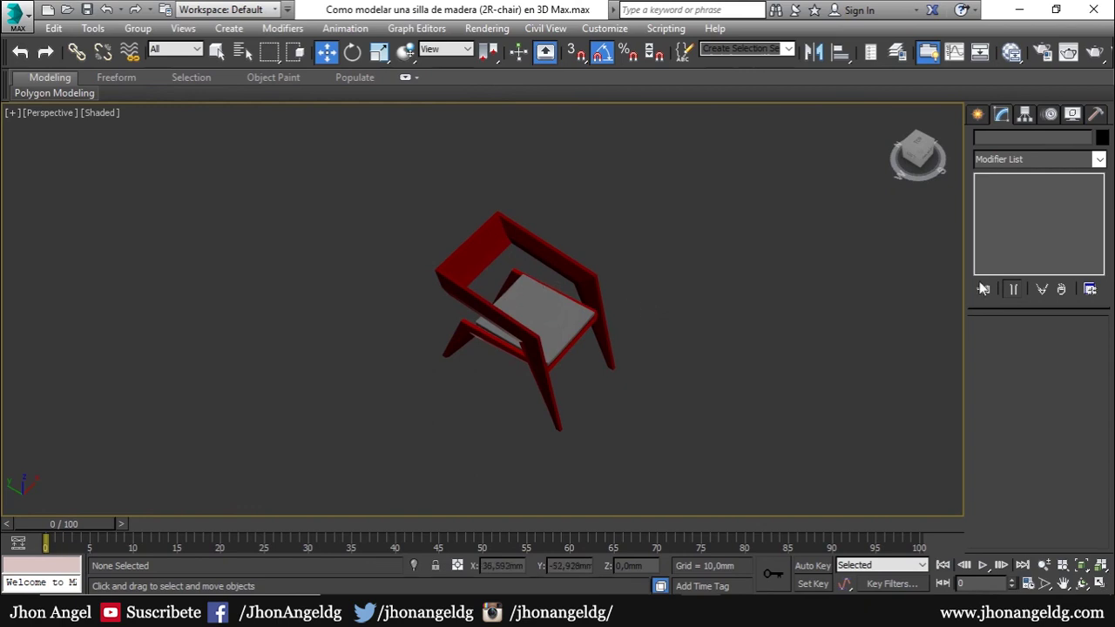
key(alt+Tab)
mouse_move(528, 64)
mouse_down()
mouse_move(843, 68)
mouse_move(488, 74)
mouse_up()
key(alt+Tab)
scroll(510, 261, up, 4)
- Scale the seat cushion along Y and slide it to centre it inside the frame
click(505, 287)
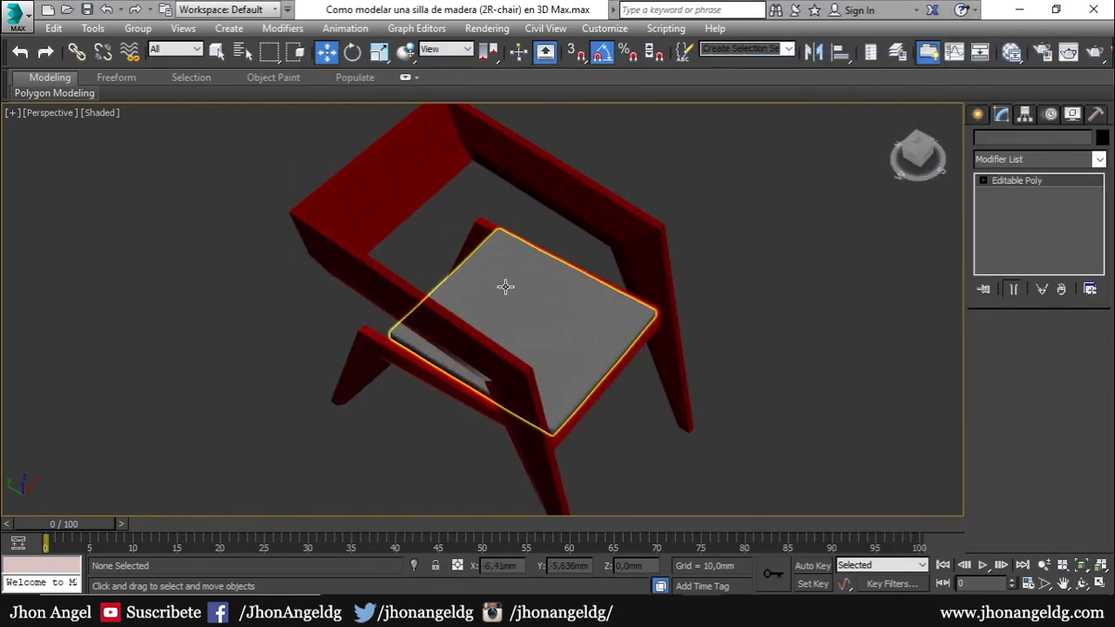
scroll(562, 287, down, 2)
alt+middle_drag(562, 287, 562, 285)
key(e)
key(r)
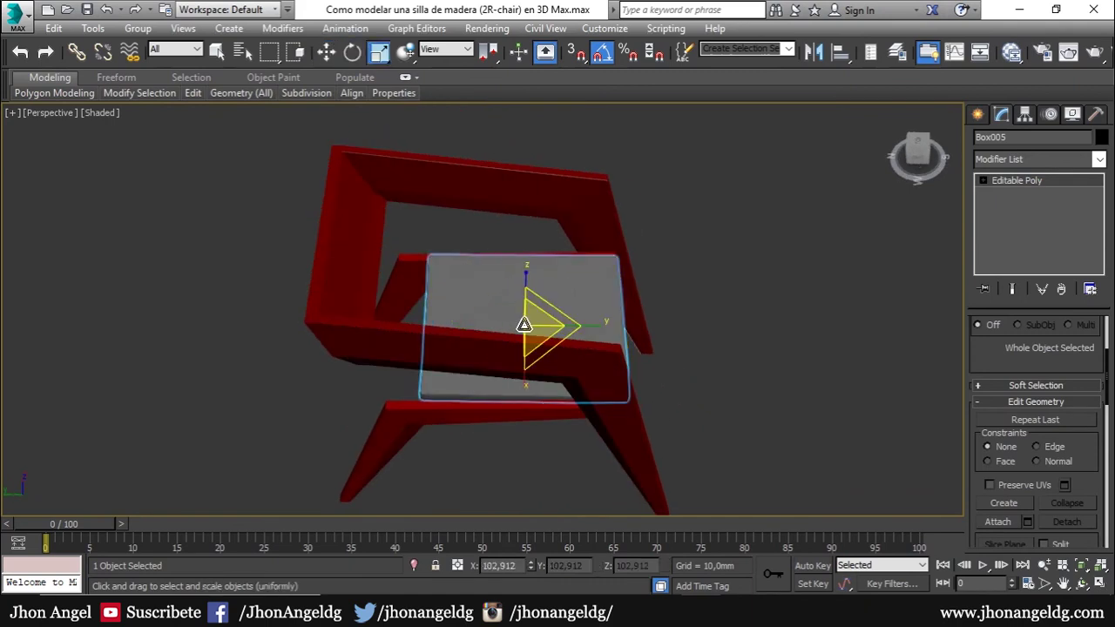
drag(587, 327, 598, 325)
key(w)
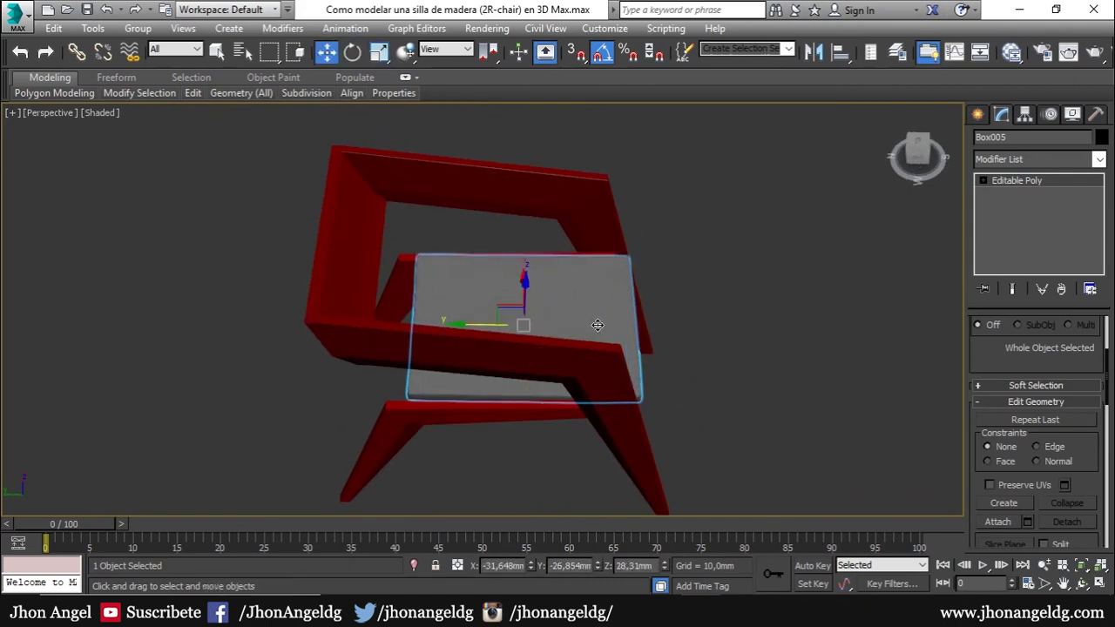
drag(476, 324, 462, 328)
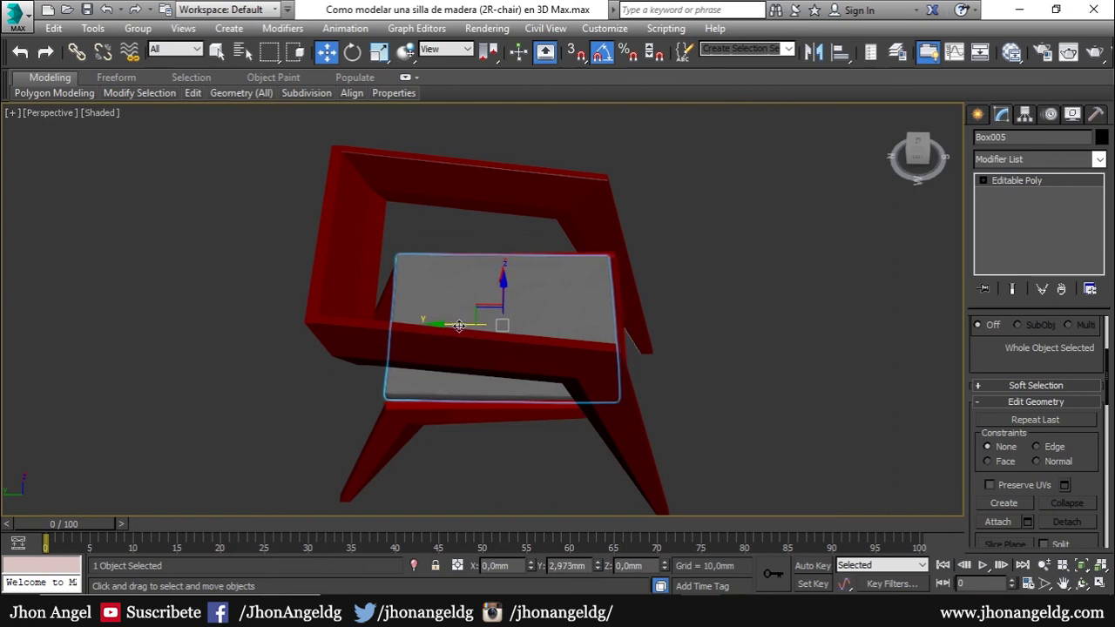
key(e)
key(r)
drag(577, 325, 568, 326)
key(w)
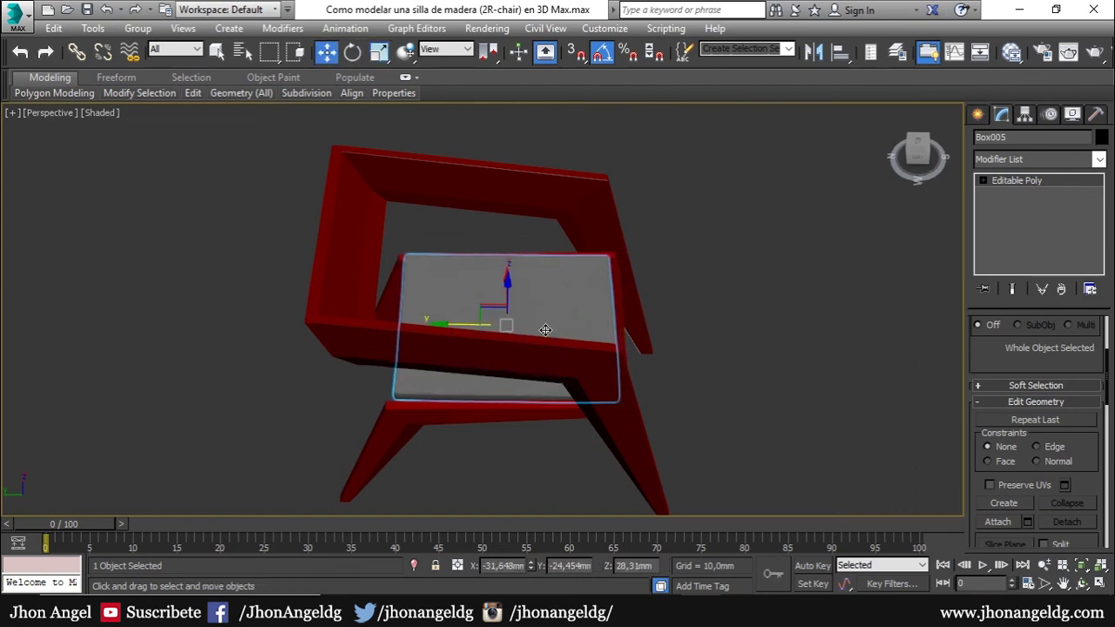
drag(472, 325, 473, 326)
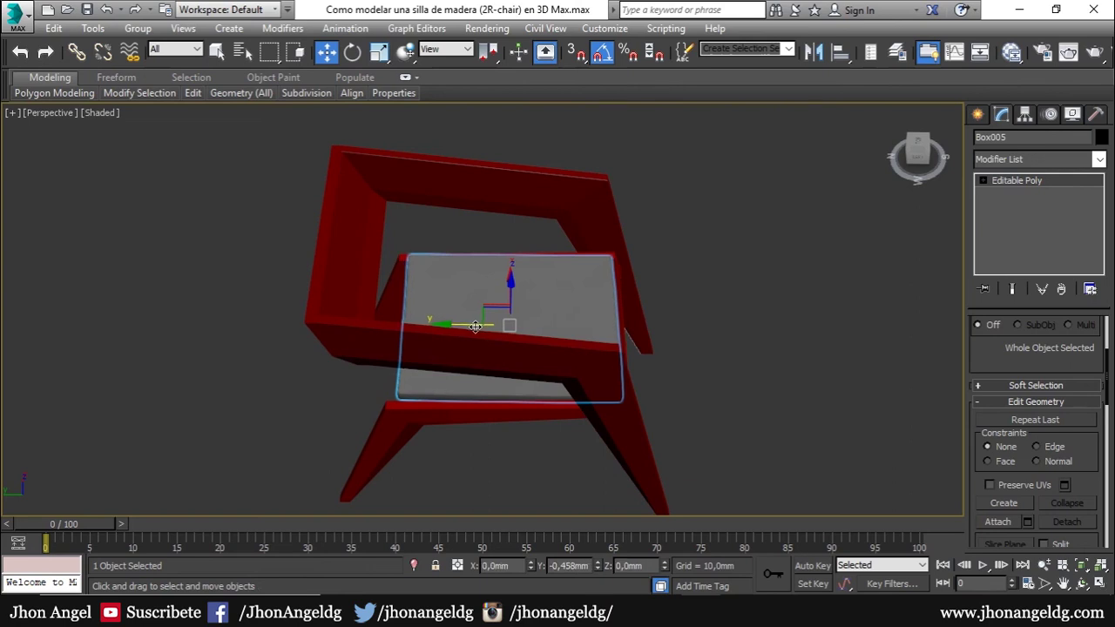
- In the Left view, check the reference photo and narrow the cushion along X
alt+middle_drag(468, 332, 471, 273)
key(l)
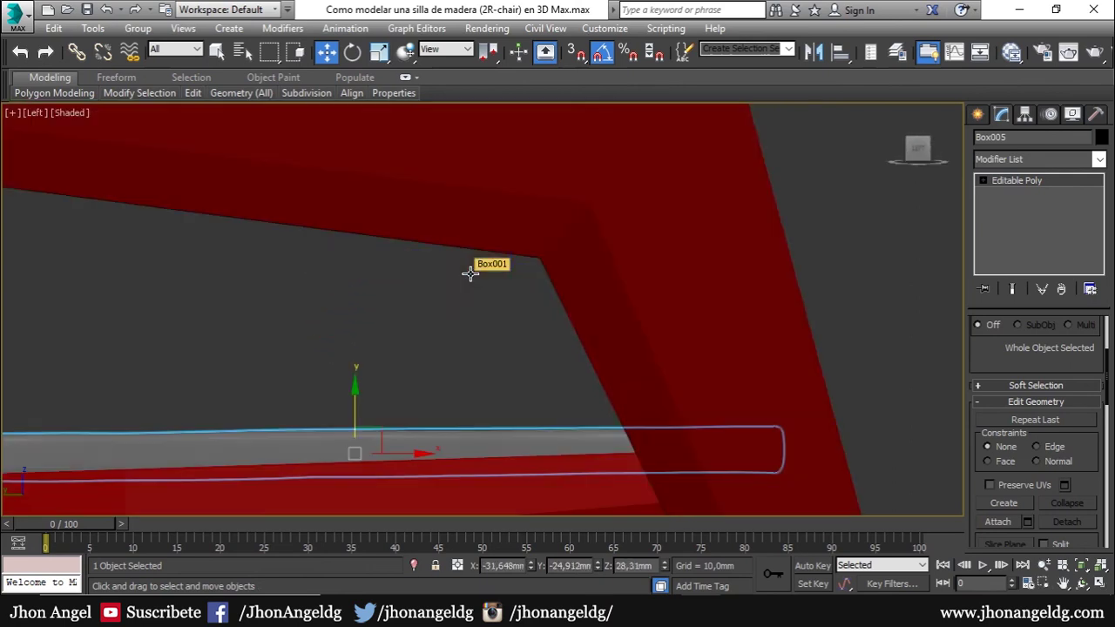
key(z)
key(alt+Tab)
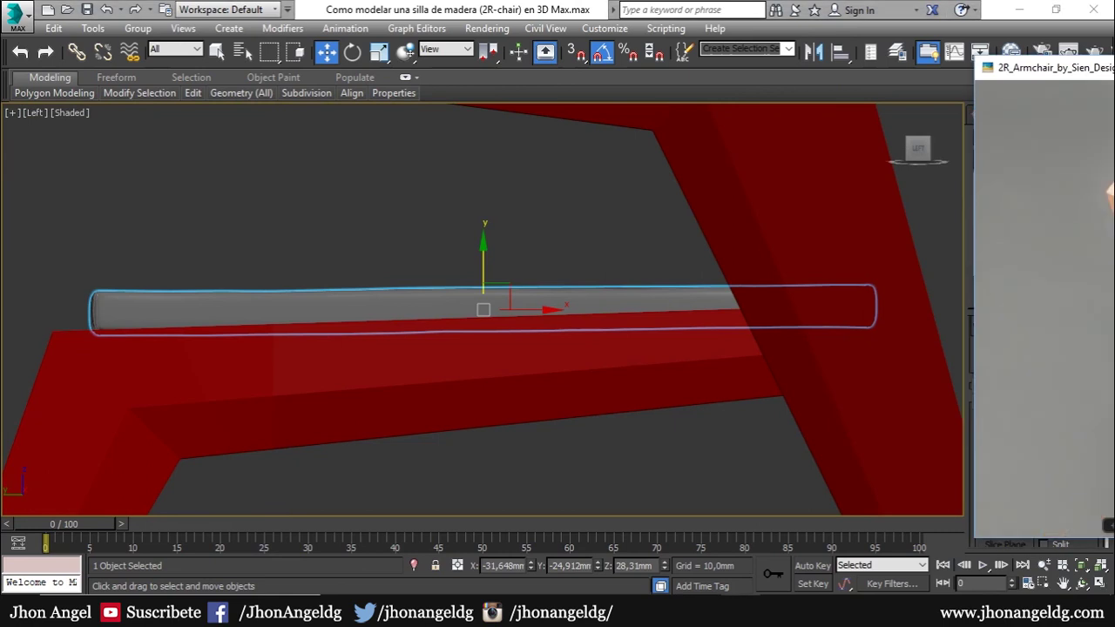
scroll(505, 231, down, 1)
scroll(488, 261, down, 1)
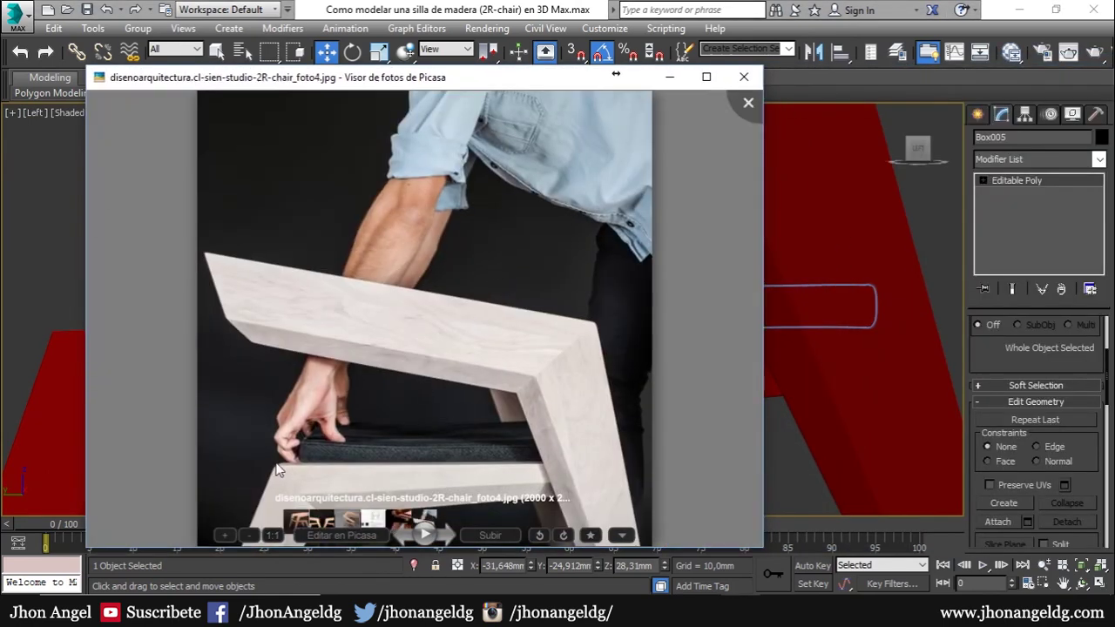
click(29, 361)
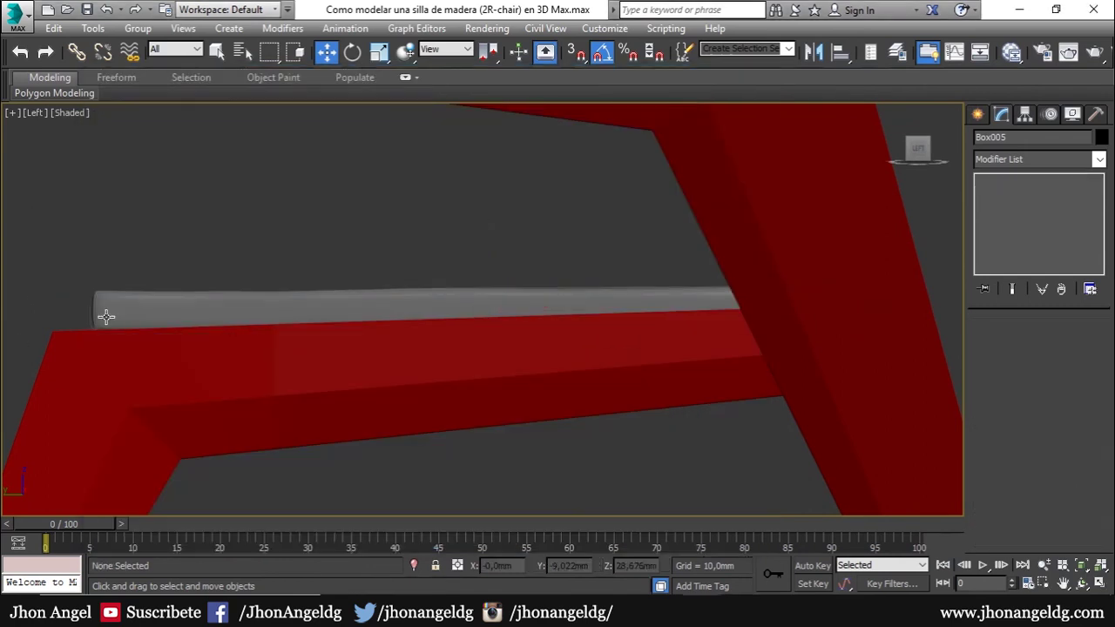
click(133, 314)
key(r)
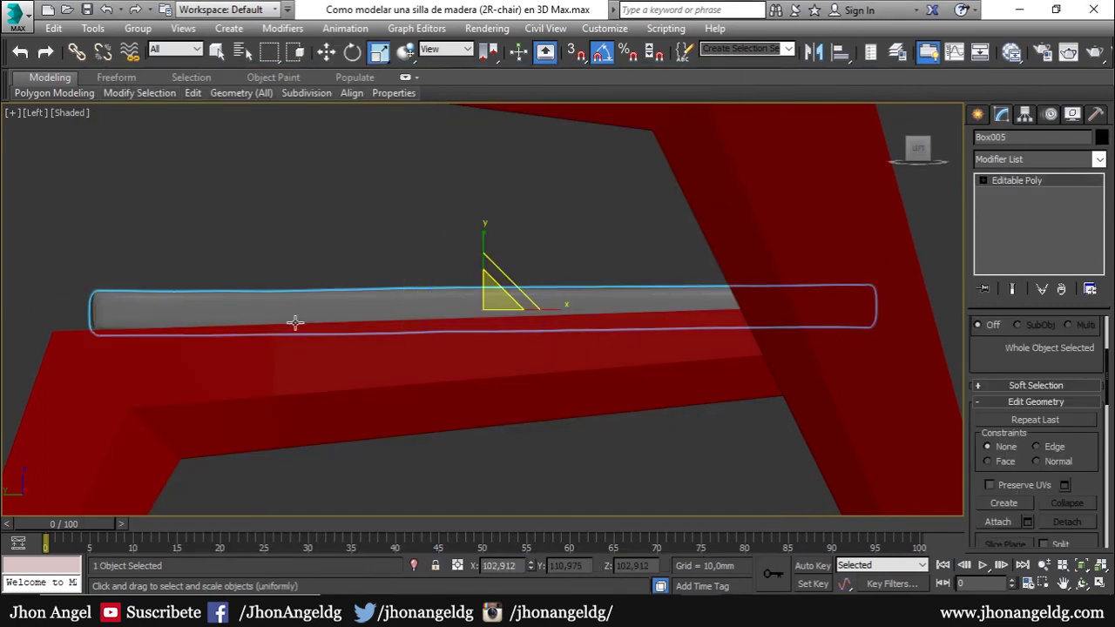
mouse_move(562, 308)
mouse_down()
mouse_move(552, 322)
mouse_move(560, 313)
mouse_move(547, 312)
mouse_move(562, 311)
mouse_up()
key(F3)
key(w)
- Compare the cushion on the seat rails with the reference photo in shaded Perspective
scroll(567, 310, down, 4)
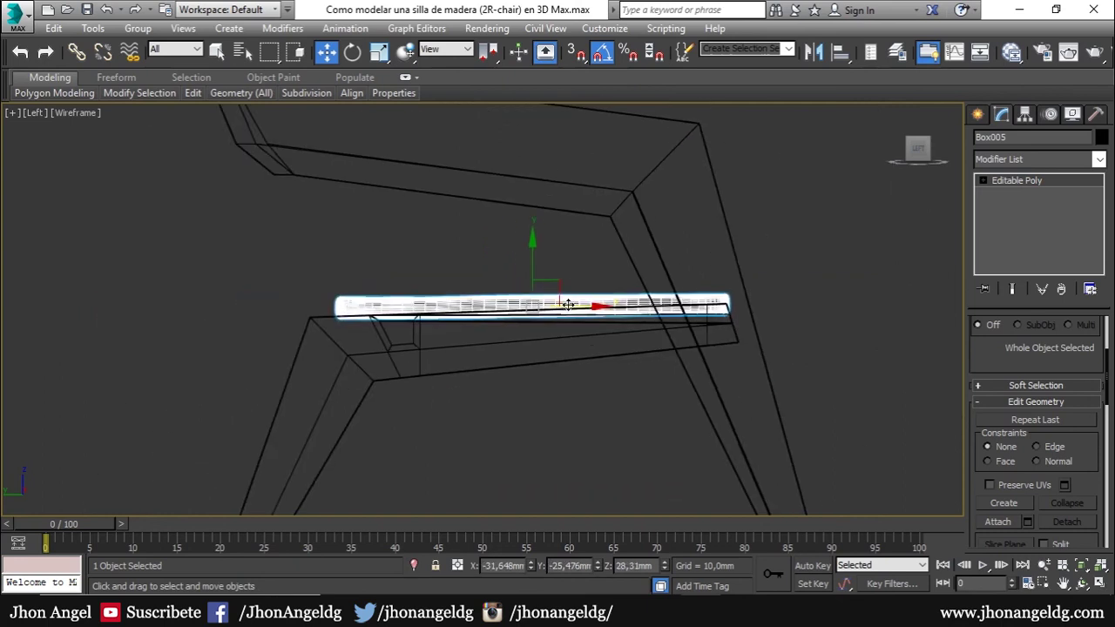
key(p)
key(F3)
mouse_move(573, 301)
alt+middle_down()
mouse_move(594, 399)
mouse_move(448, 381)
alt+middle_up()
click(603, 404)
key(alt+Tab)
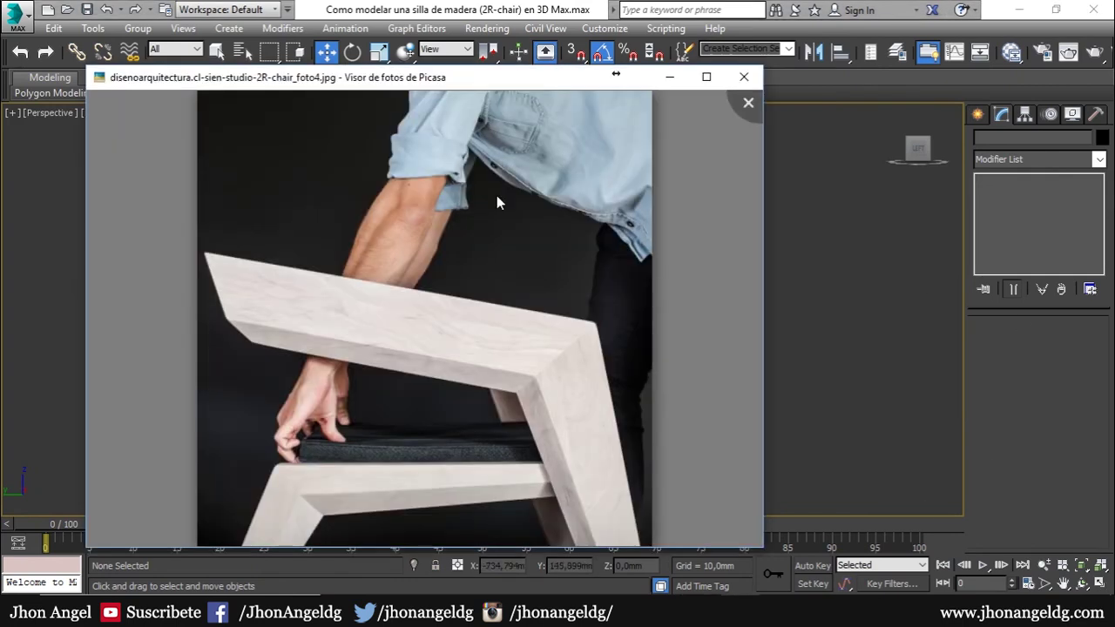
mouse_move(396, 84)
mouse_down()
mouse_move(637, 101)
mouse_move(671, 80)
mouse_up()
scroll(689, 348, down, 3)
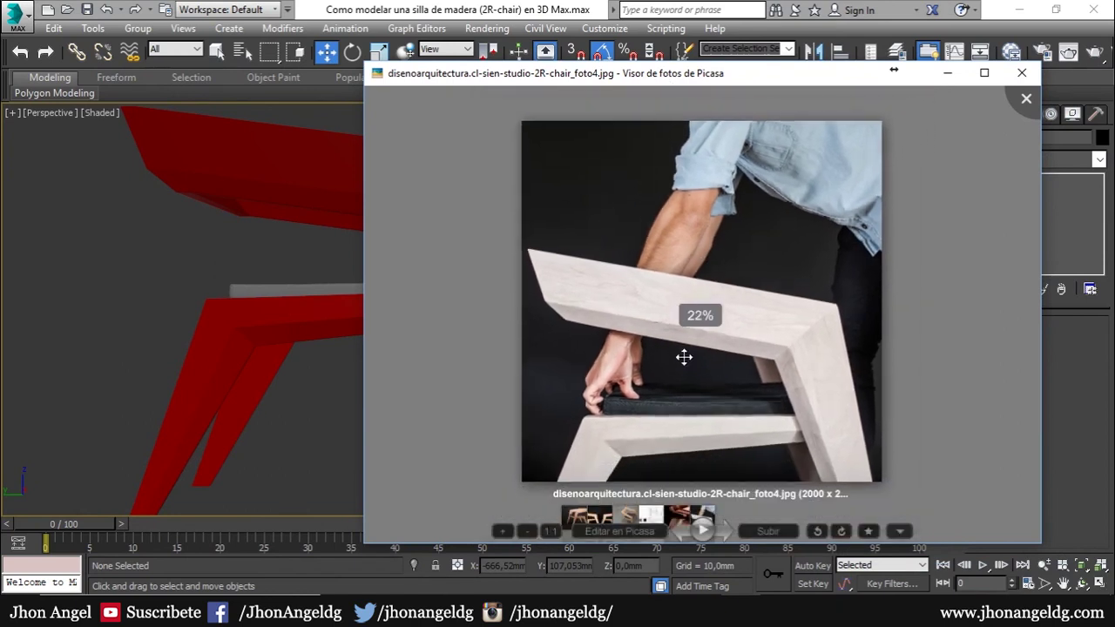
click(286, 269)
scroll(523, 279, down, 3)
mouse_move(581, 295)
alt+middle_down()
mouse_move(503, 349)
mouse_move(550, 313)
mouse_move(535, 287)
alt+middle_up()
click(535, 284)
- Group all four chair parts as 'Silla de madera 2R - Chair' and bring up the reference photo
click(516, 330)
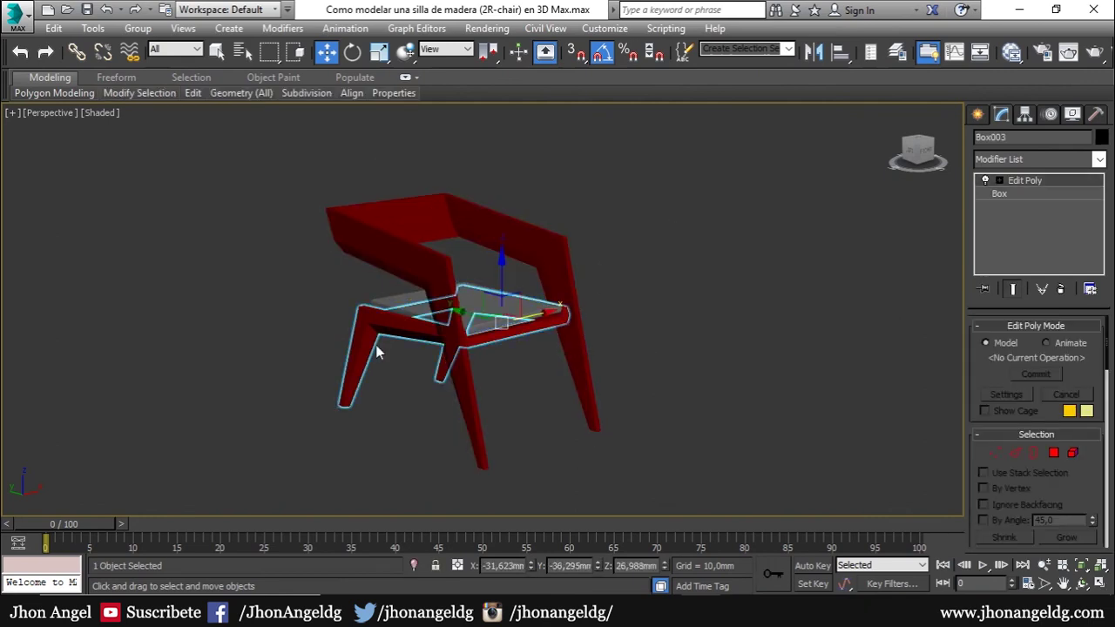
key(ctrl+a)
click(138, 28)
click(153, 44)
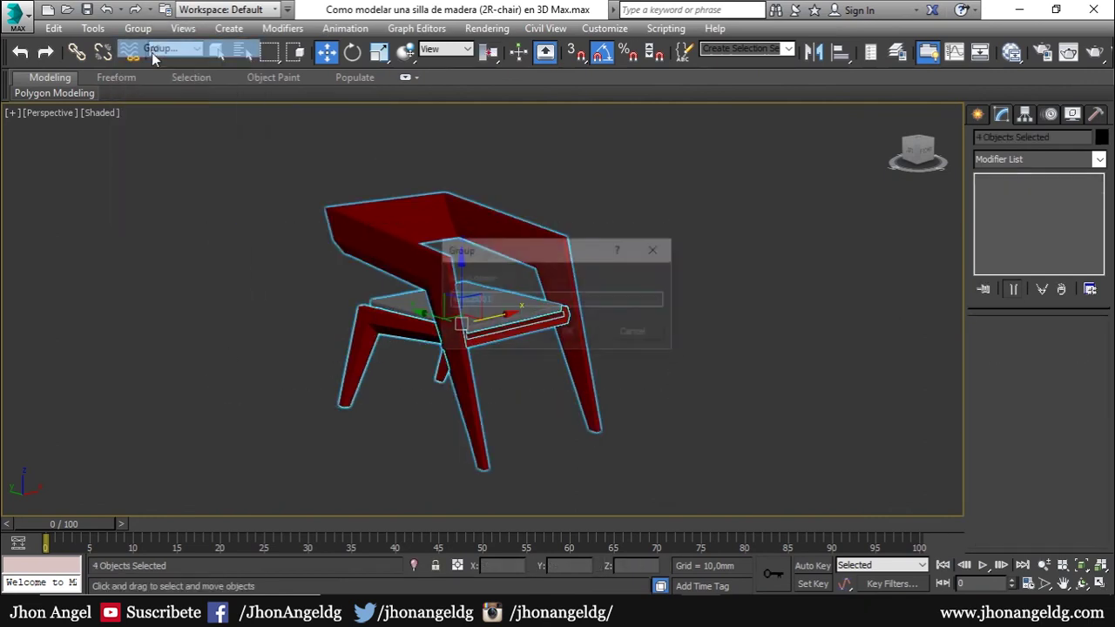
text(Silla de madera)
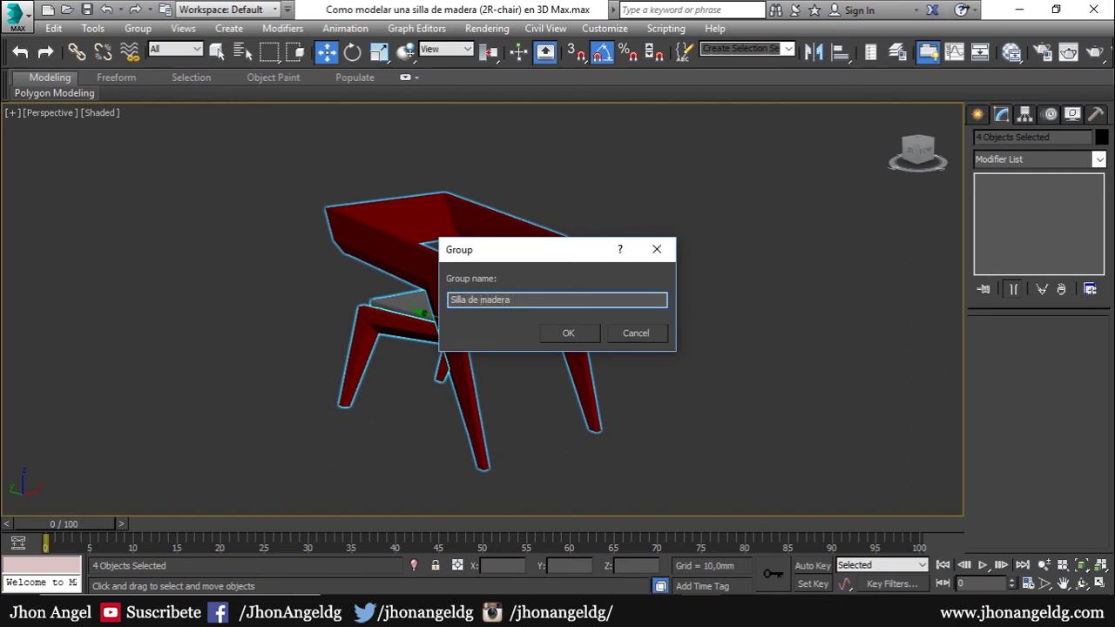
text(R)
text(ir)
key(Return)
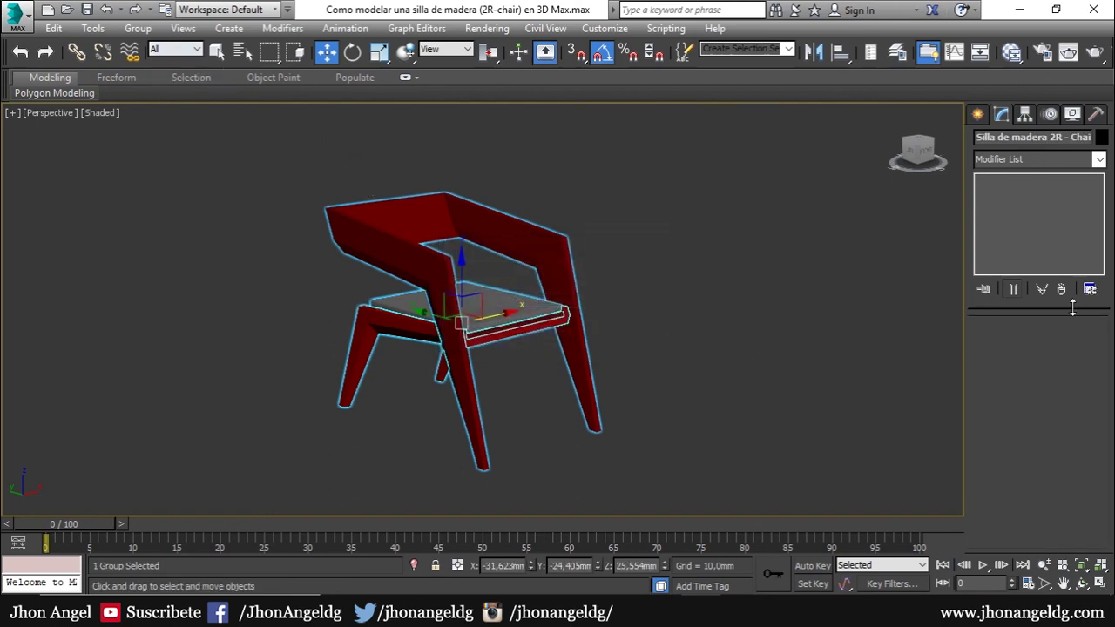
key(alt+Tab)
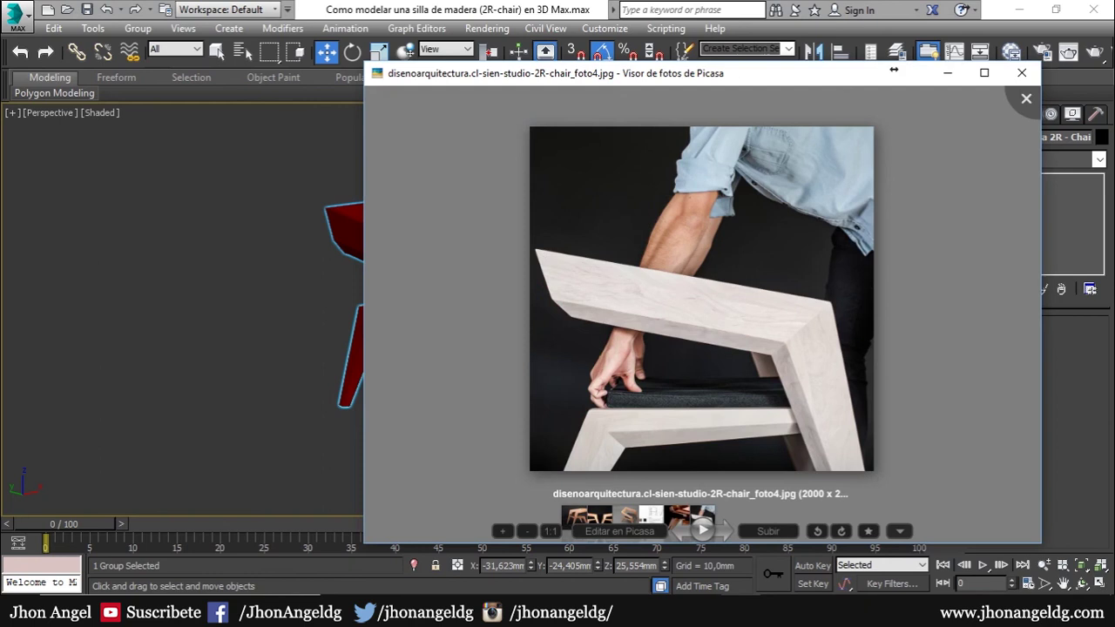
- Scroll Picasa to the dimension drawing showing the 700 mm height, then close it
key(alt+Tab)
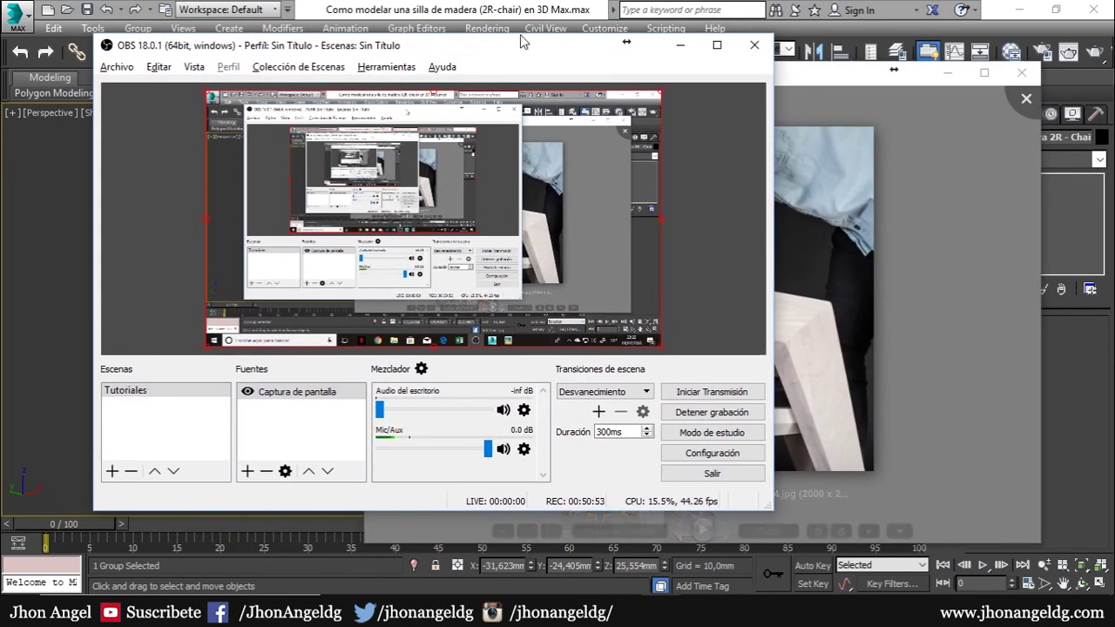
click(680, 45)
click(893, 69)
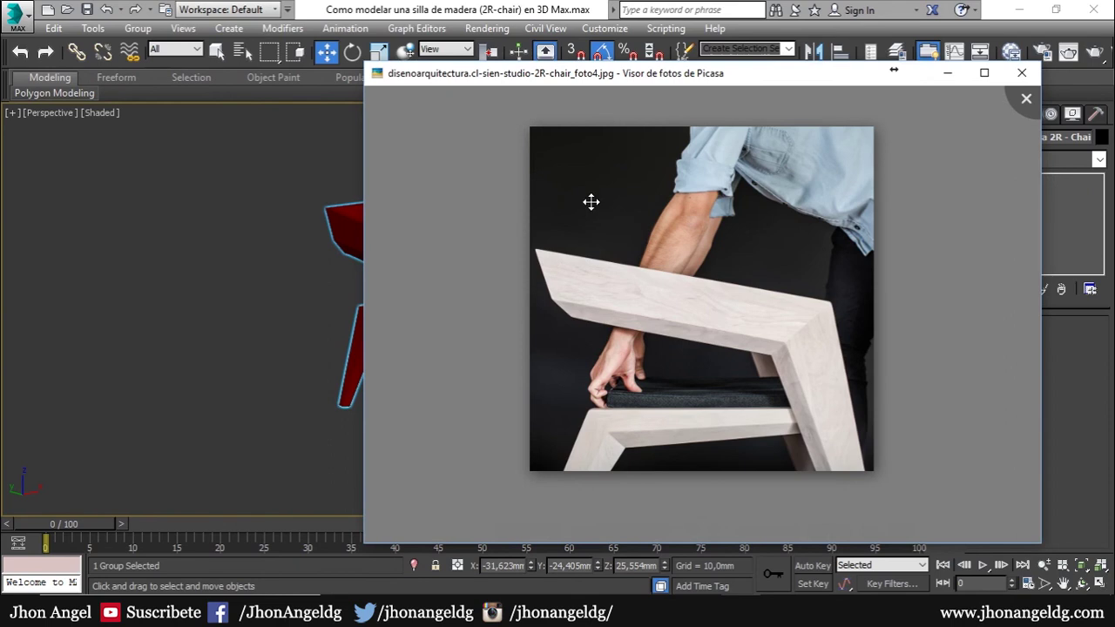
scroll(590, 202, down, 1)
scroll(590, 215, down, 1)
scroll(590, 219, down, 1)
scroll(590, 221, down, 1)
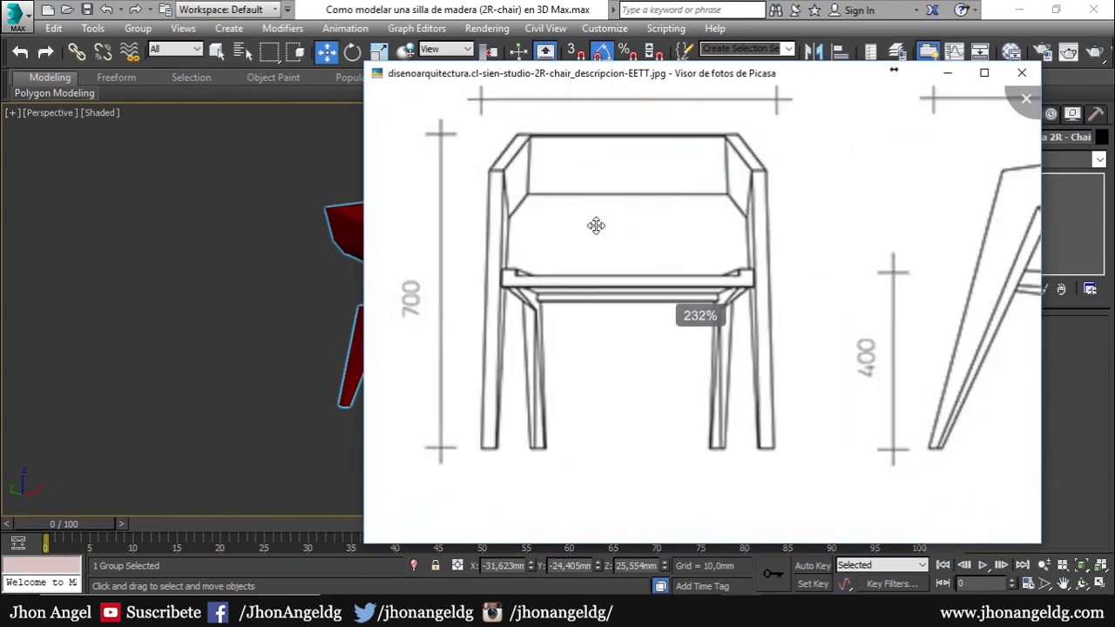
scroll(596, 226, down, 2)
key(Escape)
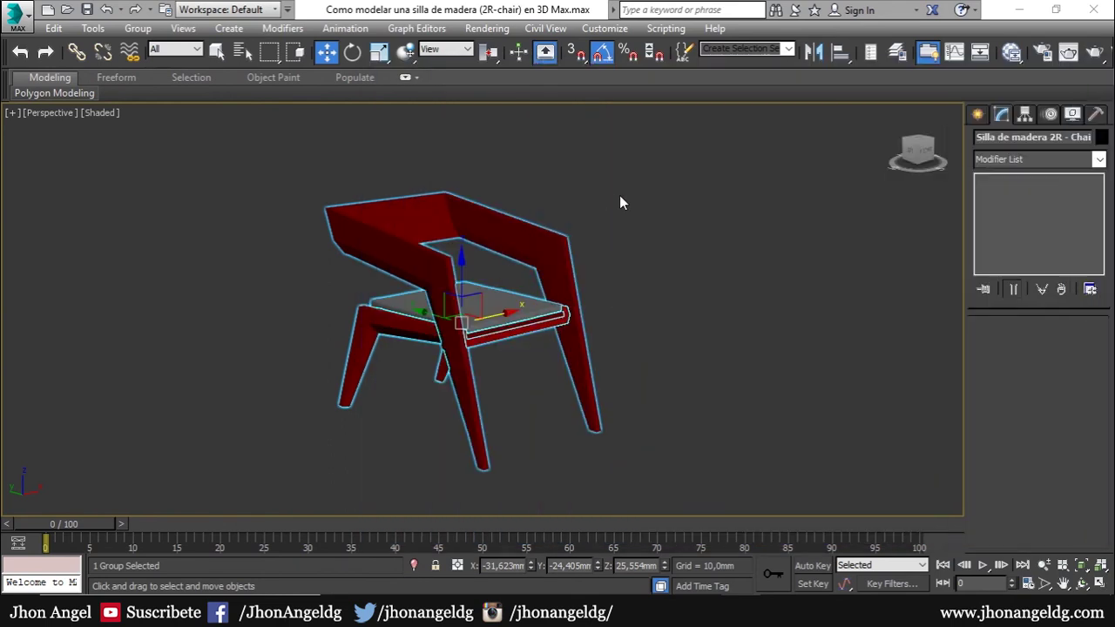
- Draw a new box, Box006, beside the grouped chair
scroll(814, 252, down, 3)
click(1006, 217)
drag(667, 297, 691, 406)
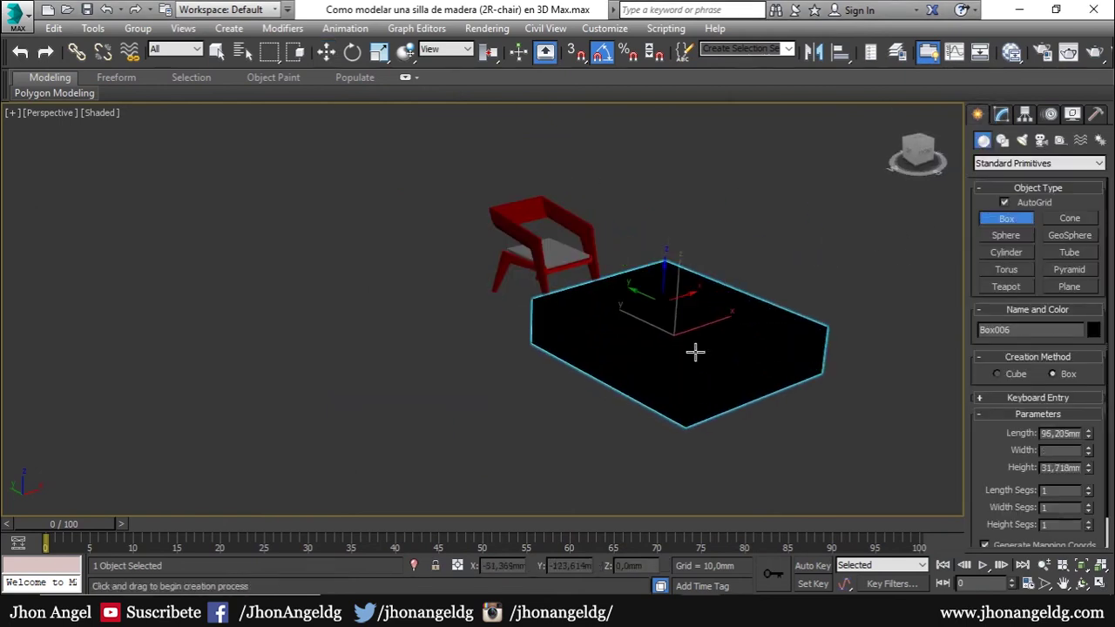
- Set the new box's length to 750 mm and its height to 700 mm
click(759, 267)
click(1001, 114)
mouse_move(1086, 347)
mouse_down()
mouse_move(1077, 315)
mouse_move(1081, 339)
mouse_up()
double_click(1059, 345)
text(750)
key(Return)
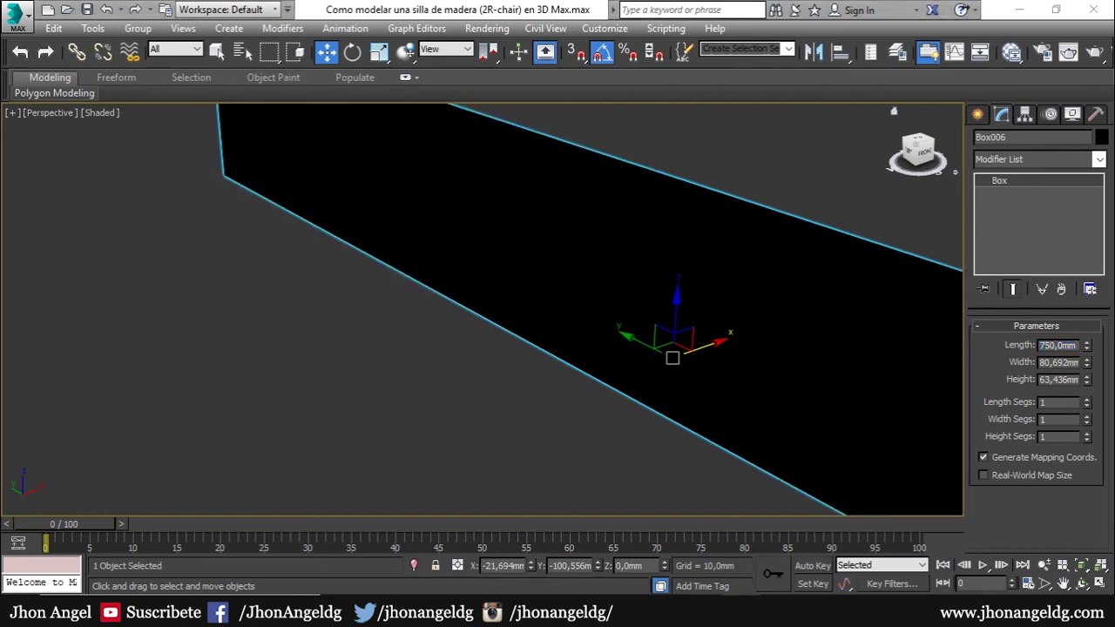
double_click(1059, 380)
text(700)
key(Return)
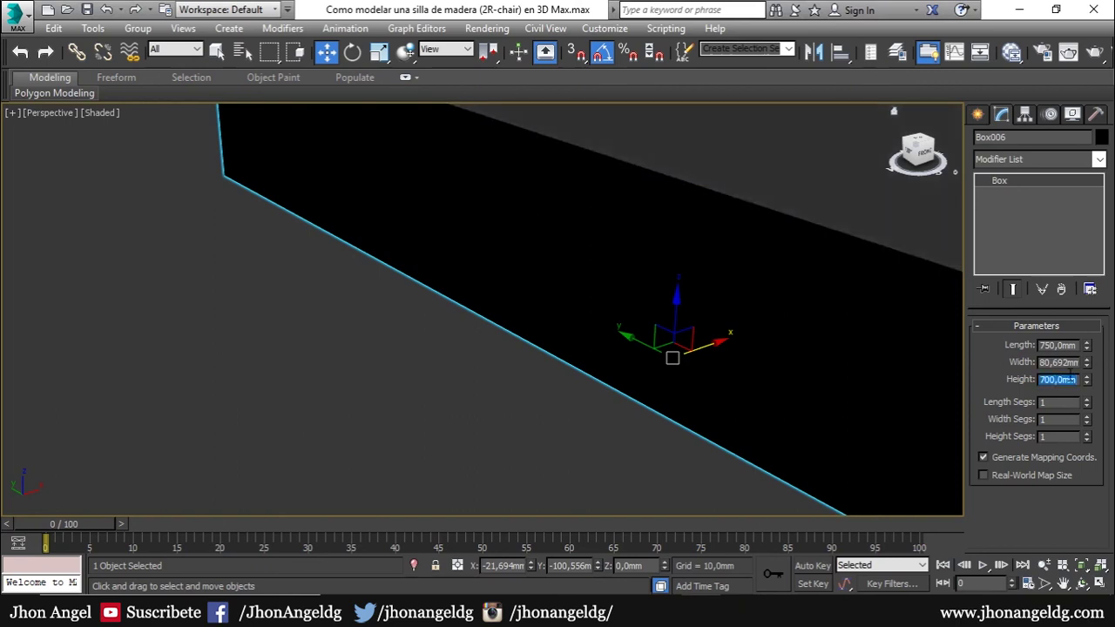
- Set the box width to 654 mm, zero its X and Y position, and show wireframe
double_click(1058, 363)
text(650)
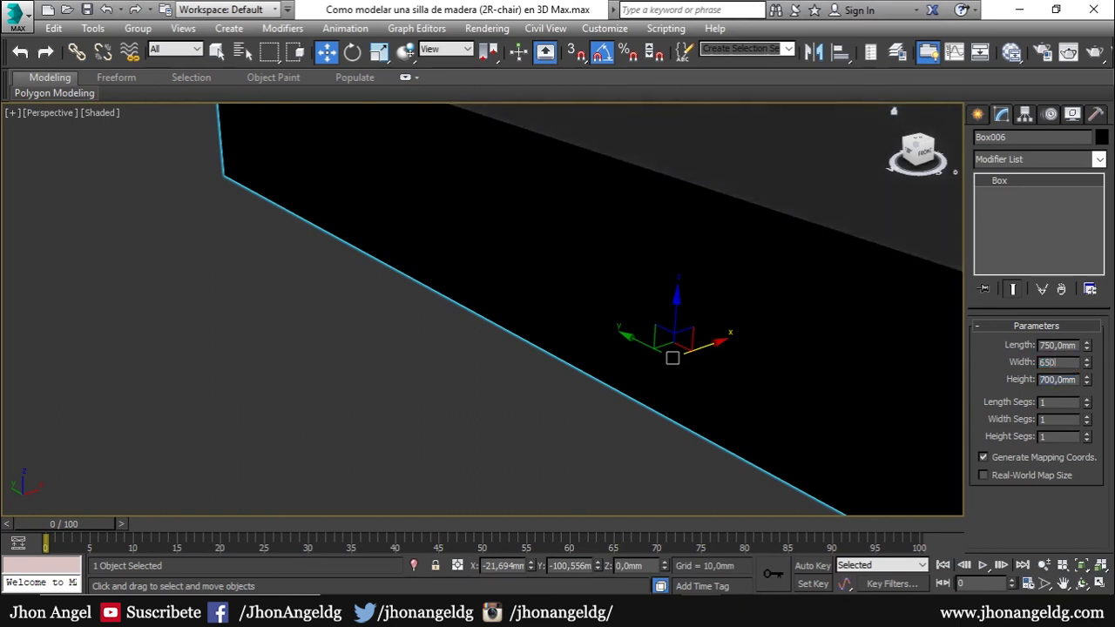
text(4)
key(Return)
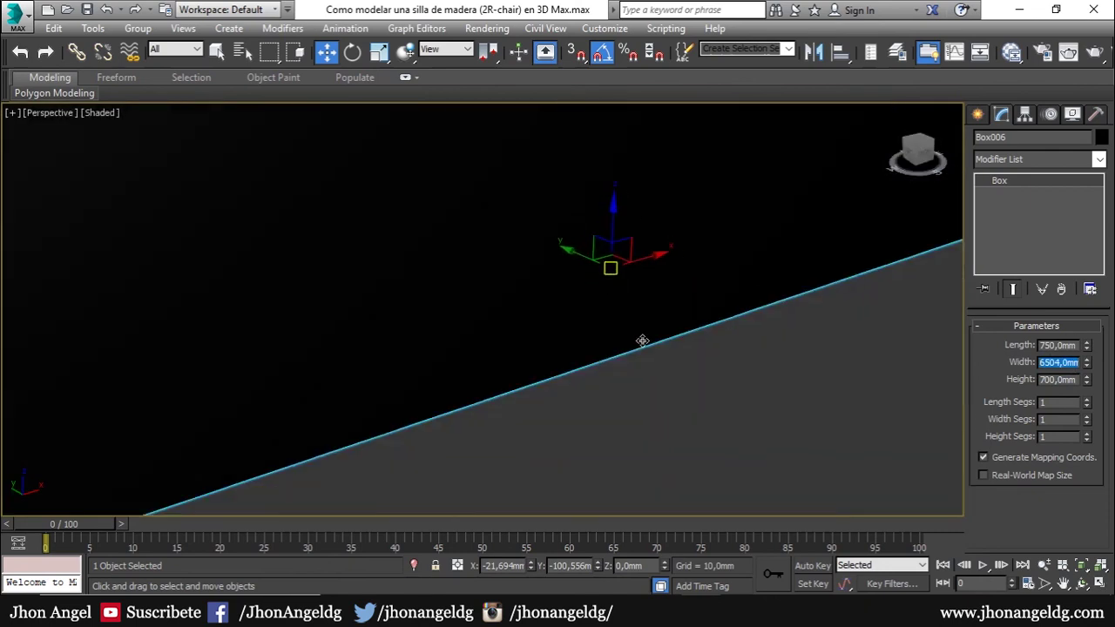
right_click(530, 566)
right_click(598, 567)
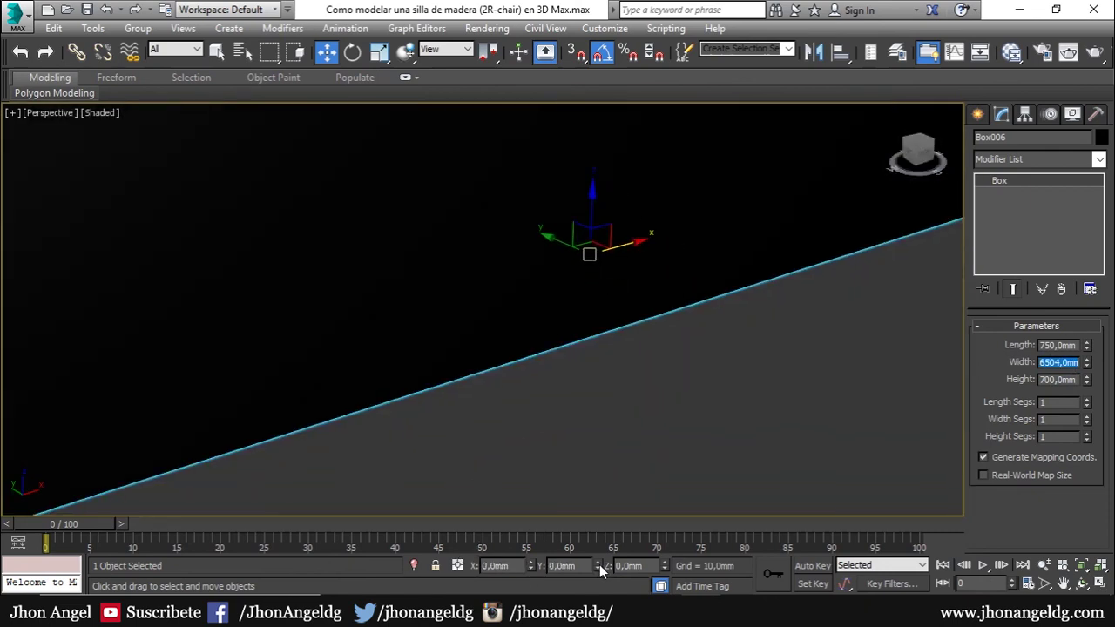
mouse_move(610, 311)
middle_down()
mouse_move(645, 463)
mouse_move(622, 345)
middle_up()
key(F3)
scroll(629, 445, down, 3)
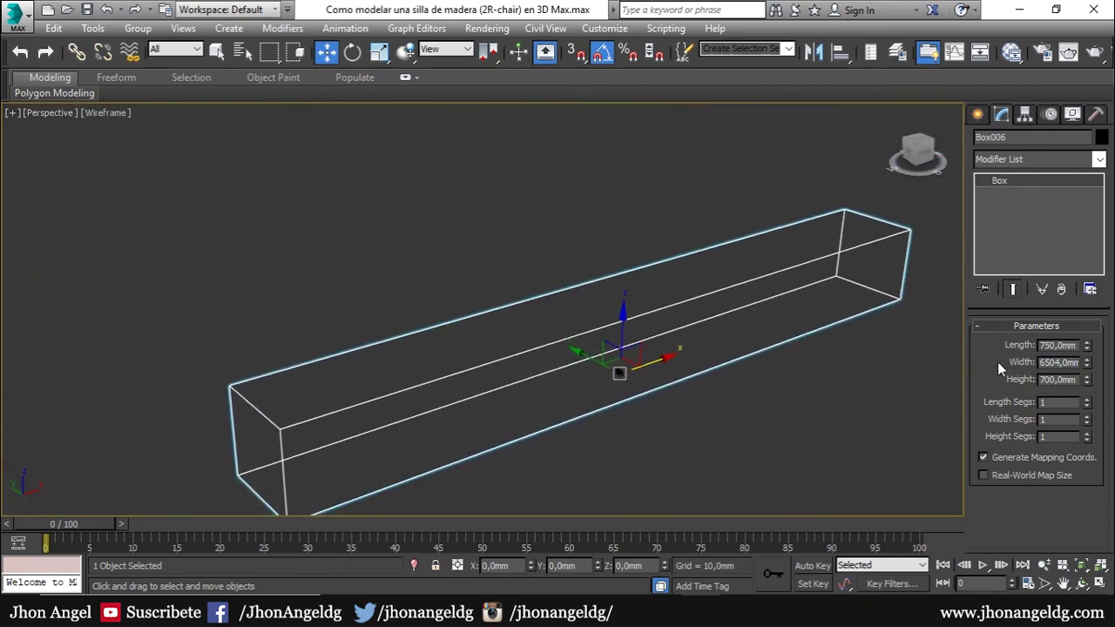
text(654)
key(Return)
- Select the chair group and switch to the front view
scroll(598, 386, up, 2)
scroll(647, 353, up, 2)
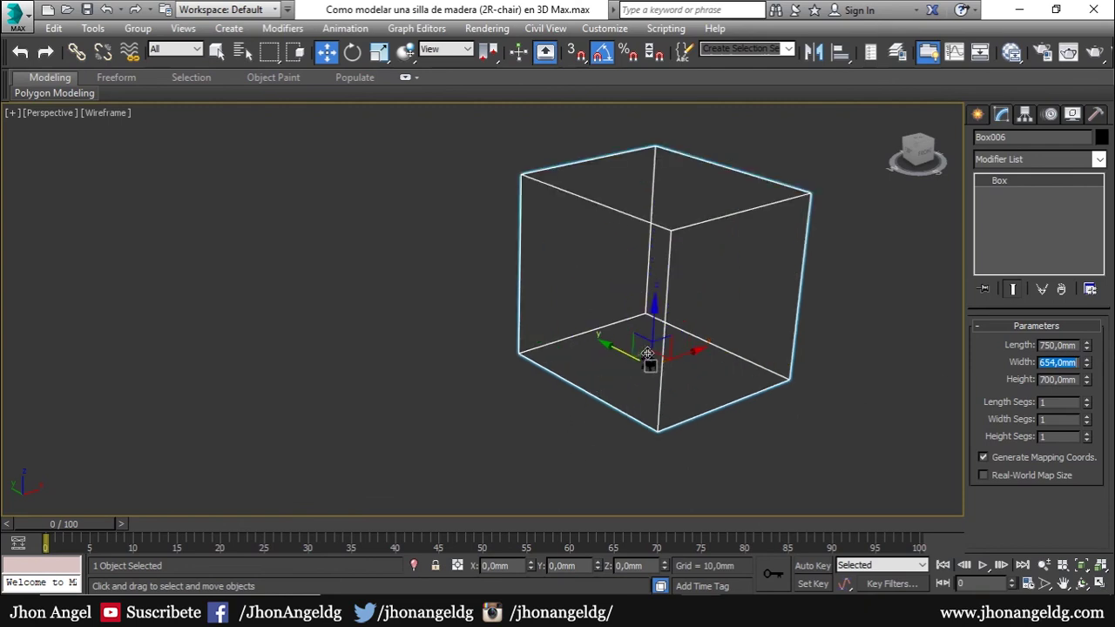
click(648, 353)
scroll(655, 378, up, 3)
key(f)
scroll(656, 377, down, 5)
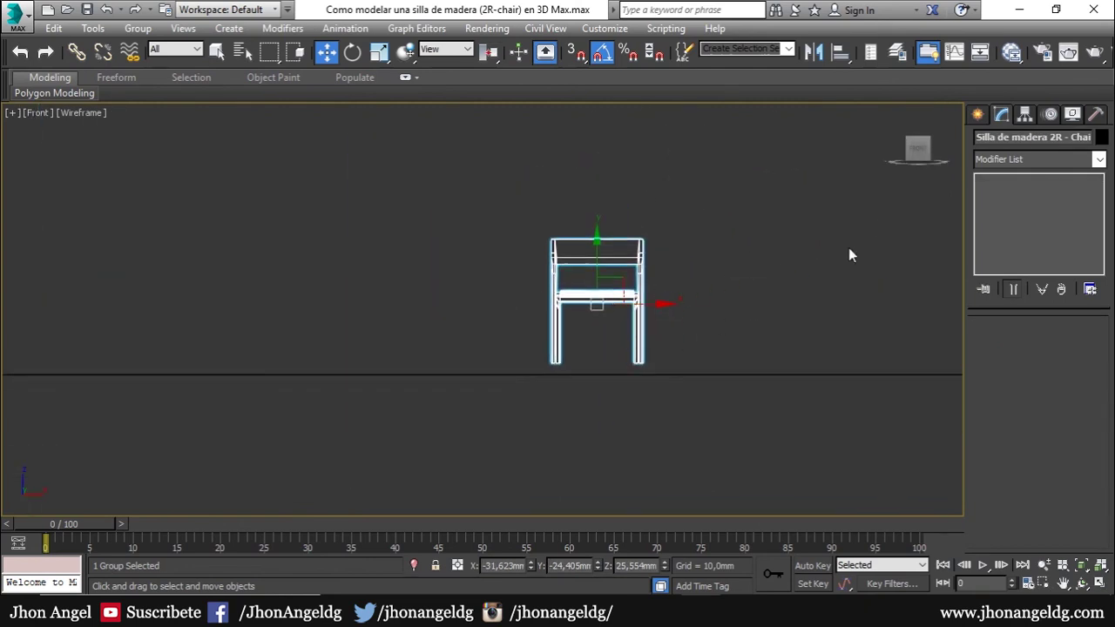
- With vertex snap on, move the chair group's pivot down to its base
key(s)
scroll(693, 322, up, 2)
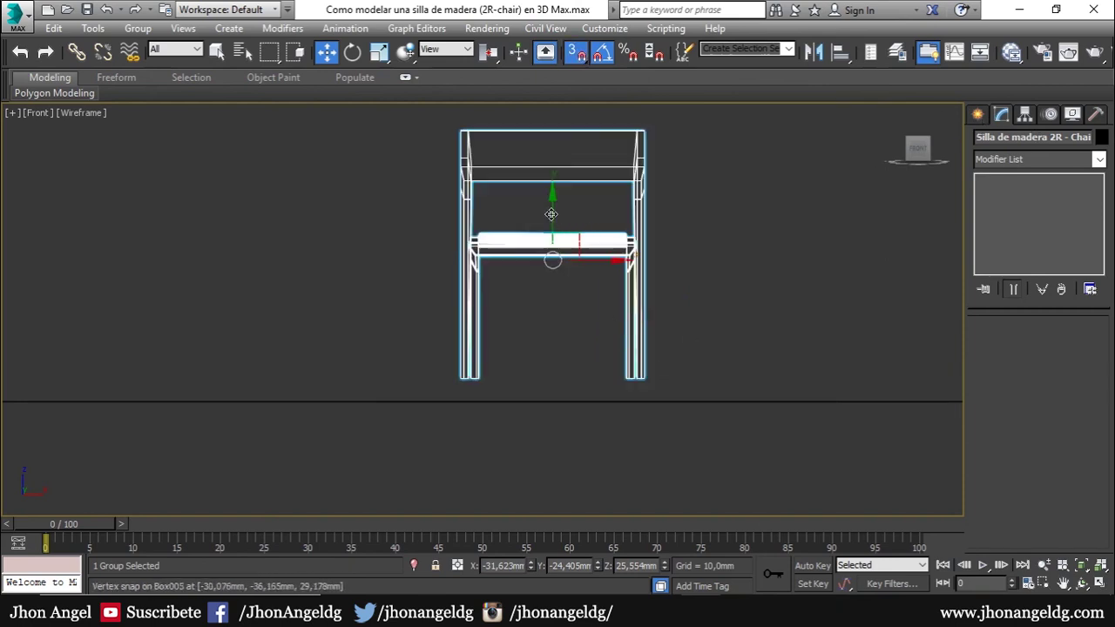
scroll(471, 388, up, 3)
scroll(473, 395, down, 1)
scroll(652, 333, down, 3)
click(1025, 115)
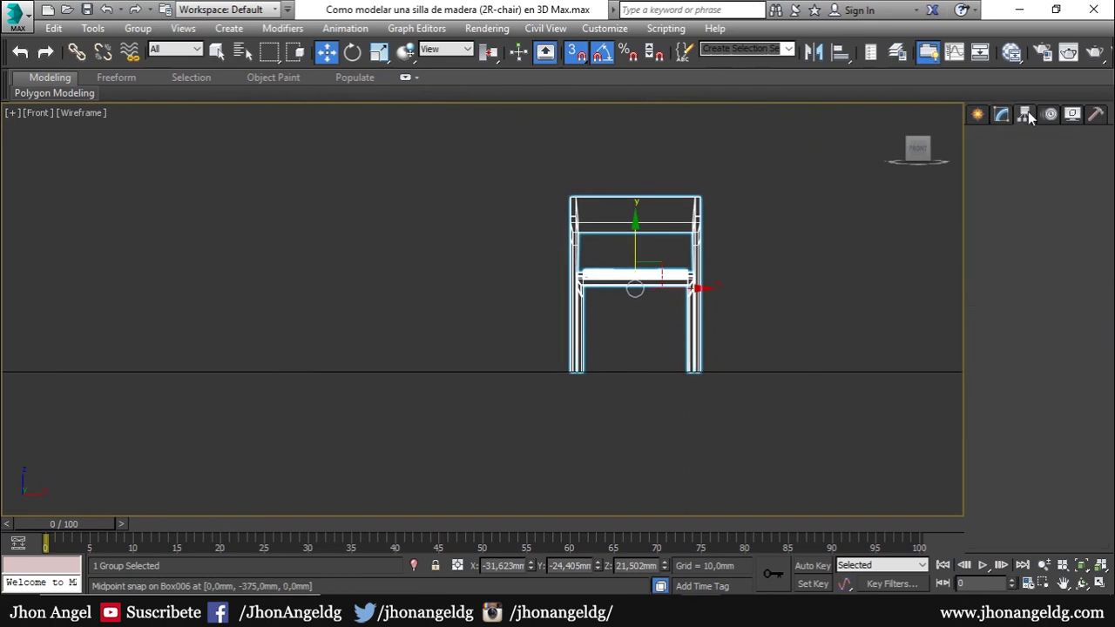
click(1028, 218)
scroll(641, 322, up, 2)
drag(635, 259, 583, 434)
click(1023, 217)
scroll(662, 375, down, 1)
scroll(663, 376, down, 2)
key(p)
- Activate Select and Scale and frame the chair and box in the front view
mouse_move(610, 366)
alt+middle_down()
mouse_move(593, 348)
mouse_move(610, 436)
alt+middle_up()
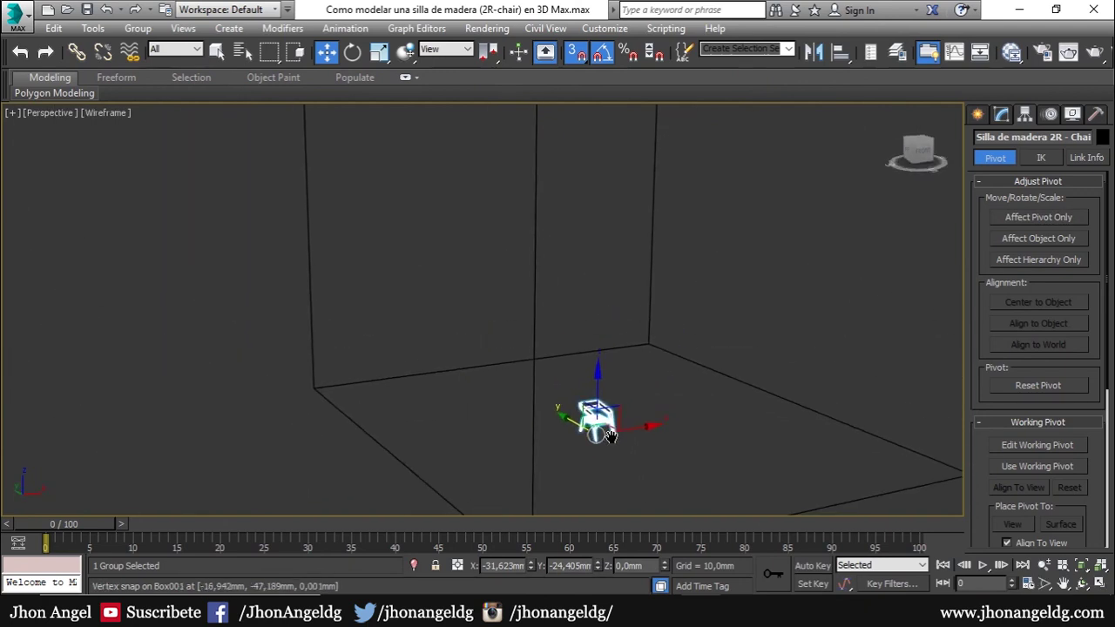
key(e)
scroll(610, 436, down, 3)
key(r)
mouse_move(583, 336)
alt+middle_down()
mouse_move(623, 139)
mouse_move(597, 285)
mouse_move(570, 326)
mouse_move(591, 267)
alt+middle_up()
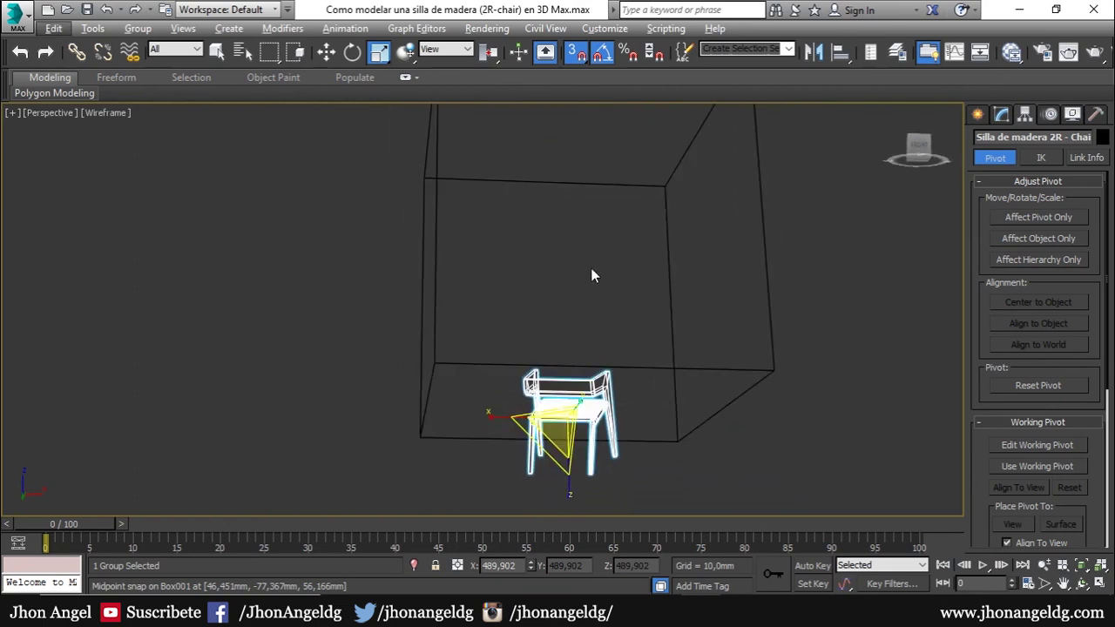
key(f)
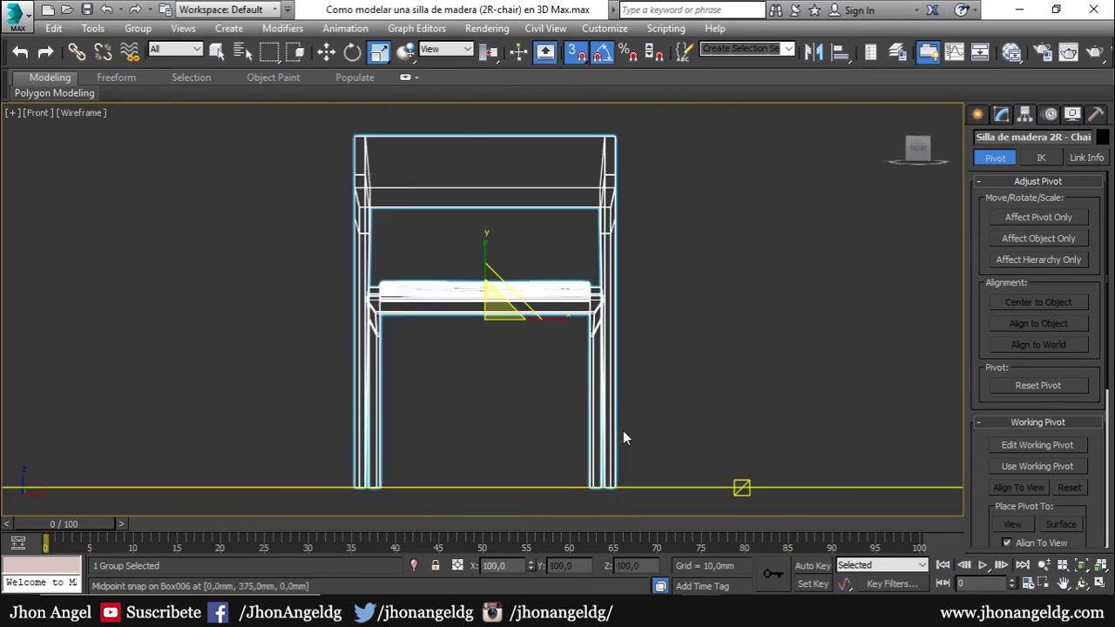
click(1039, 217)
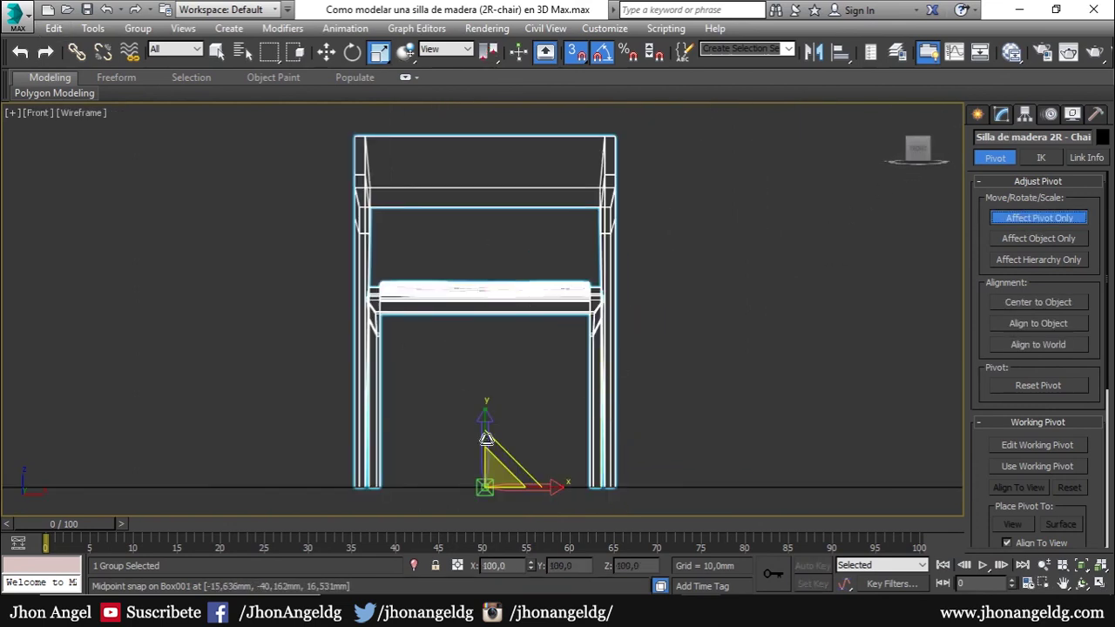
click(1039, 217)
scroll(649, 394, down, 5)
key(p)
scroll(697, 373, up, 1)
scroll(714, 361, up, 2)
scroll(750, 349, up, 2)
scroll(784, 329, up, 2)
key(f)
scroll(697, 340, down, 3)
scroll(643, 356, up, 1)
- Widen the chair along X and snap its edge to the box outline
drag(639, 440, 639, 443)
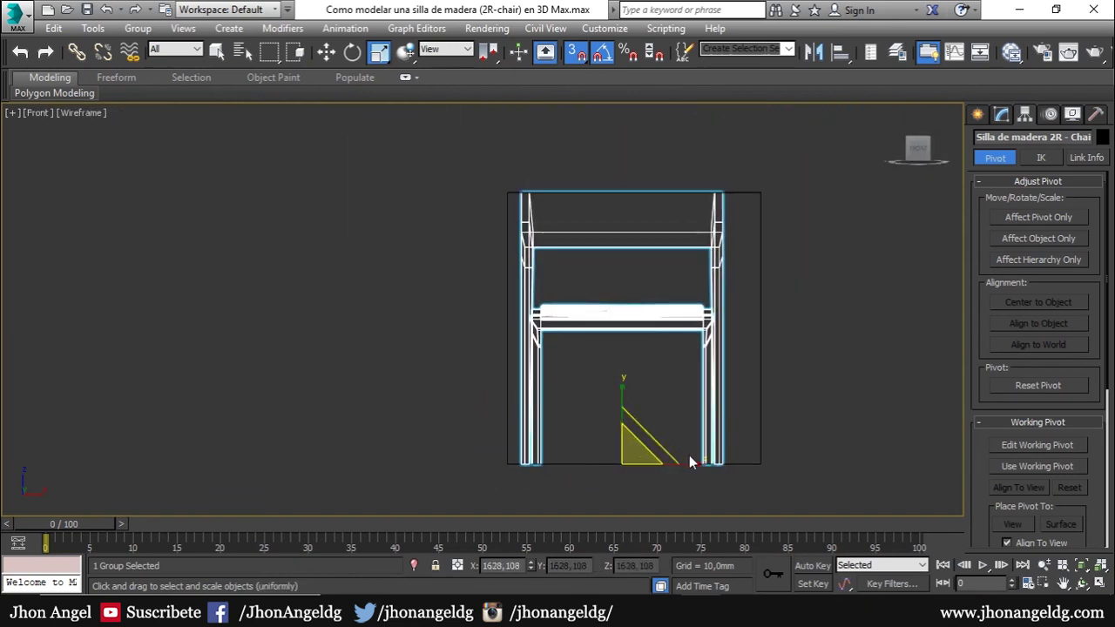
mouse_move(697, 463)
mouse_down()
mouse_move(712, 462)
mouse_move(702, 463)
mouse_move(655, 308)
mouse_up()
key(w)
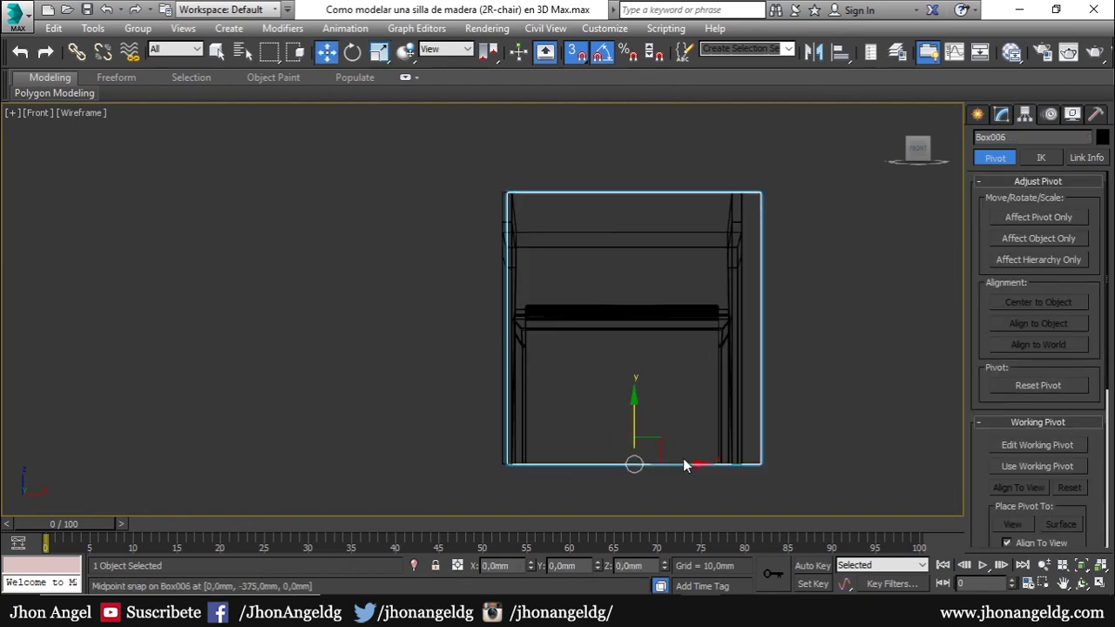
drag(652, 463, 658, 463)
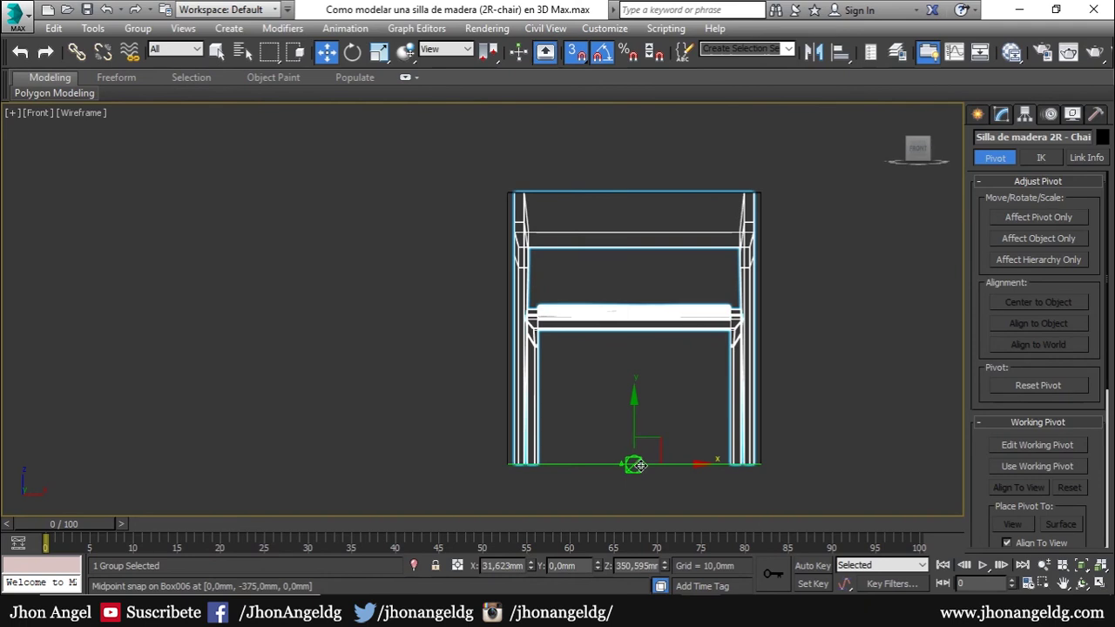
click(716, 383)
click(600, 319)
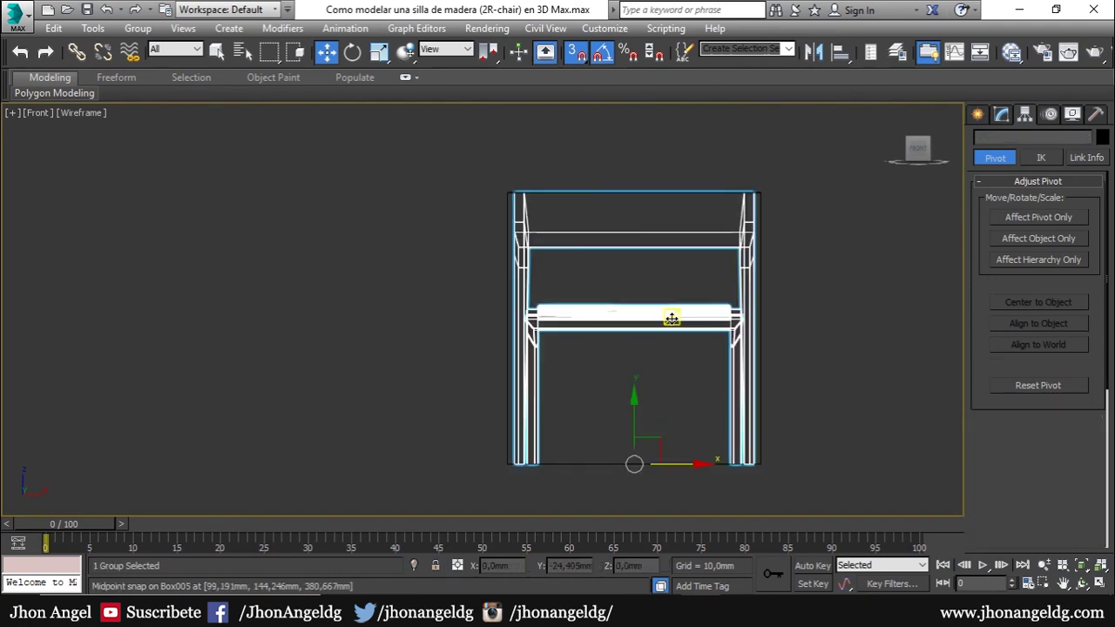
- With snapping off, stretch the chair along X to fill the box width
scroll(531, 322, up, 2)
scroll(532, 320, up, 3)
scroll(532, 320, down, 5)
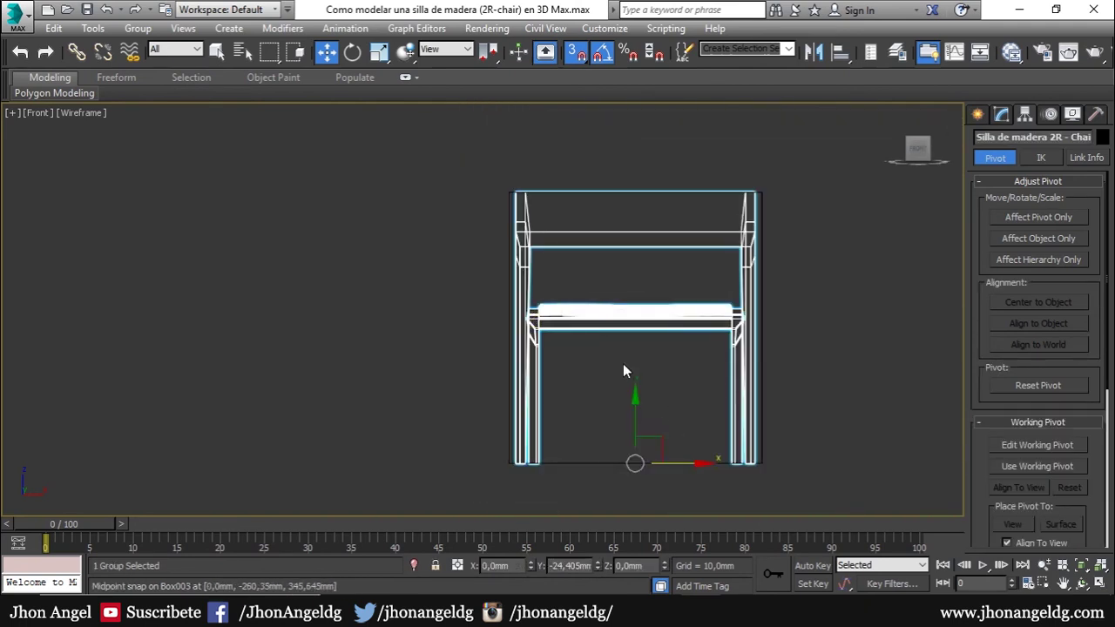
key(r)
key(s)
drag(710, 465, 777, 401)
click(907, 371)
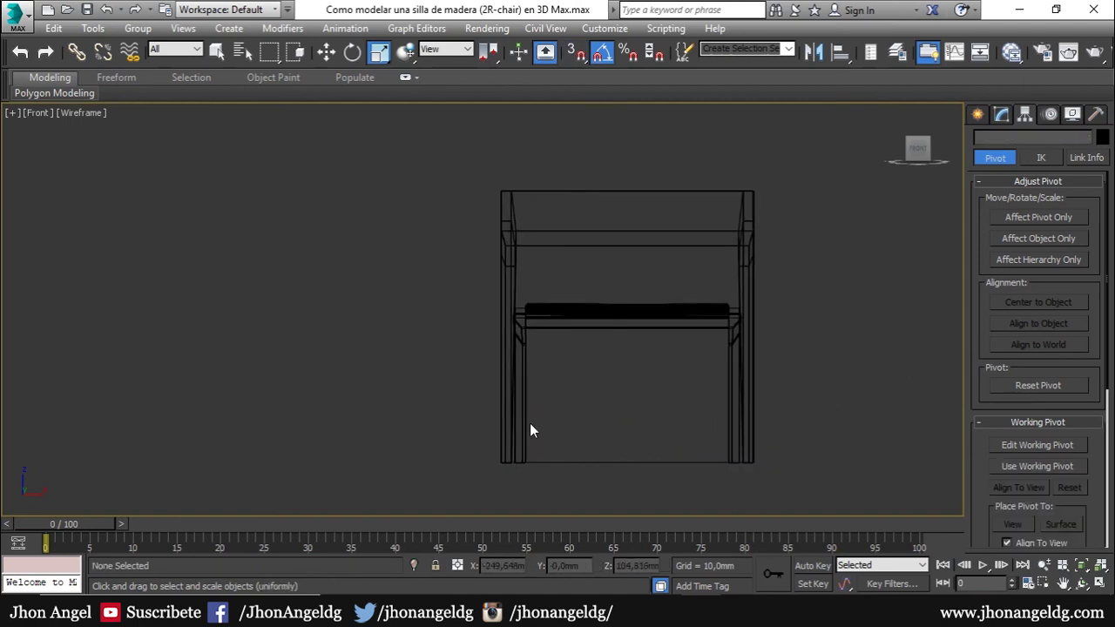
- Undo the last change and orbit the perspective view to a three-quarter angle
key(ctrl+z)
click(665, 475)
alt+middle_drag(664, 475, 646, 460)
key(p)
alt+middle_drag(591, 409, 661, 442)
- Display the chair shaded with edged faces and place the reference photo viewer on the left
key(F3)
scroll(633, 403, up, 4)
scroll(627, 392, up, 1)
mouse_move(646, 403)
middle_down()
mouse_move(561, 378)
mouse_move(614, 379)
mouse_move(613, 398)
mouse_move(626, 402)
mouse_move(819, 391)
mouse_move(810, 421)
middle_up()
key(F4)
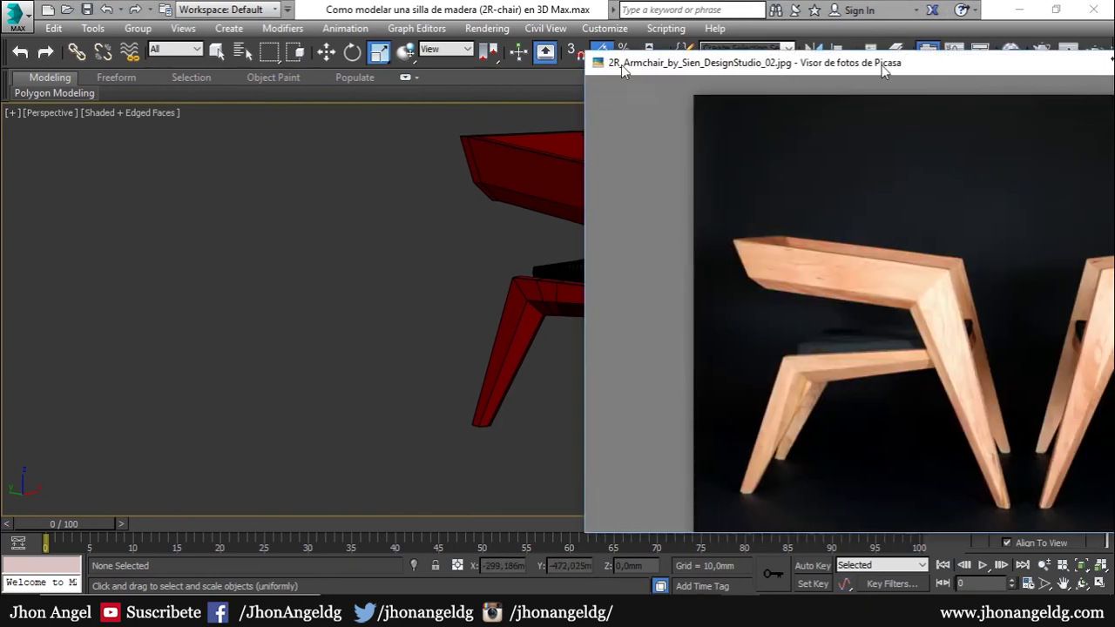
mouse_move(889, 29)
mouse_down()
mouse_move(67, 61)
mouse_move(171, 52)
mouse_up()
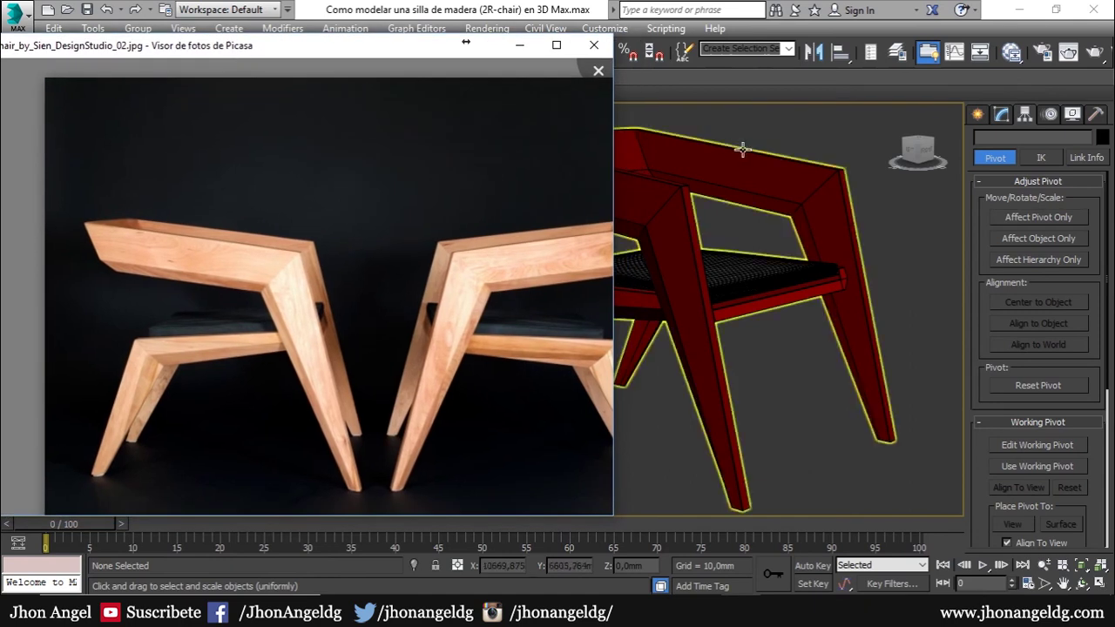
drag(613, 192, 402, 227)
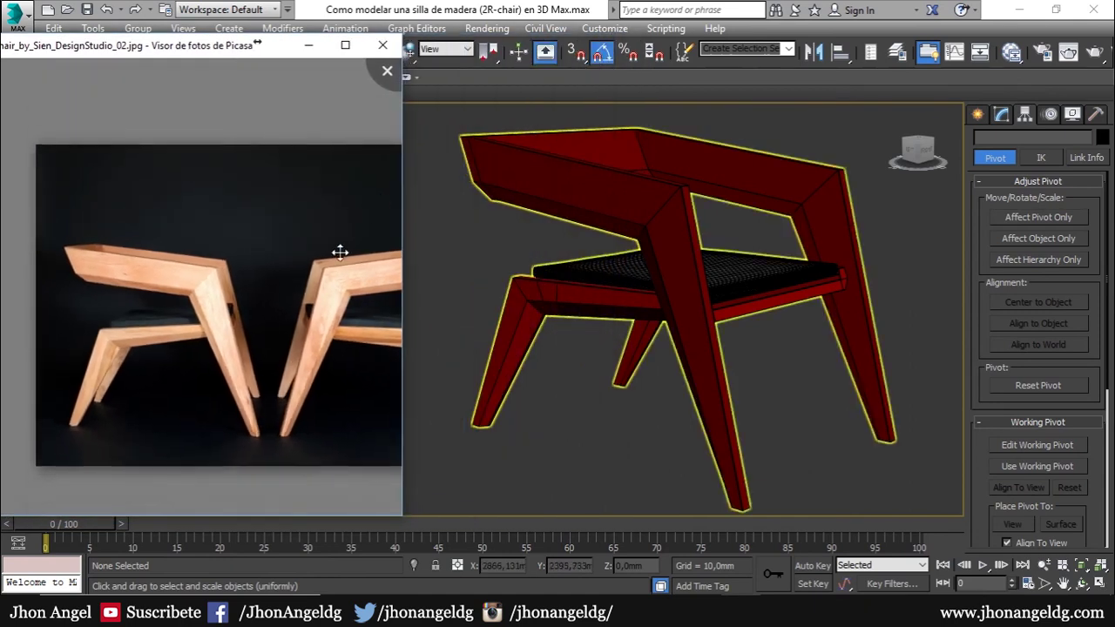